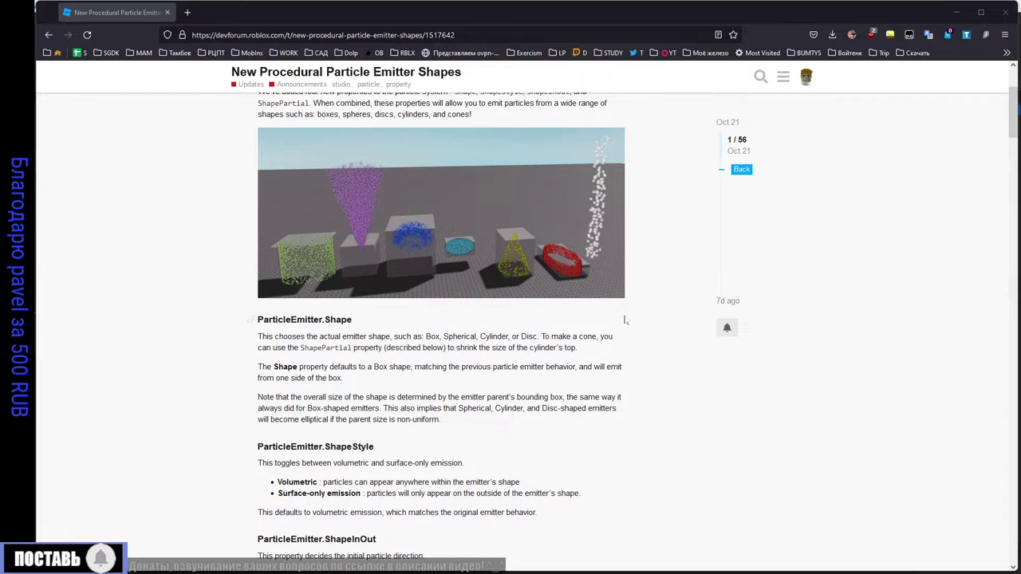
# Step: Review the forum announcement's example image of the new particle emitter shapes and the Shape property description
pyautogui.scroll(-5, 625, 320)
pyautogui.scroll(10, 583, 368)
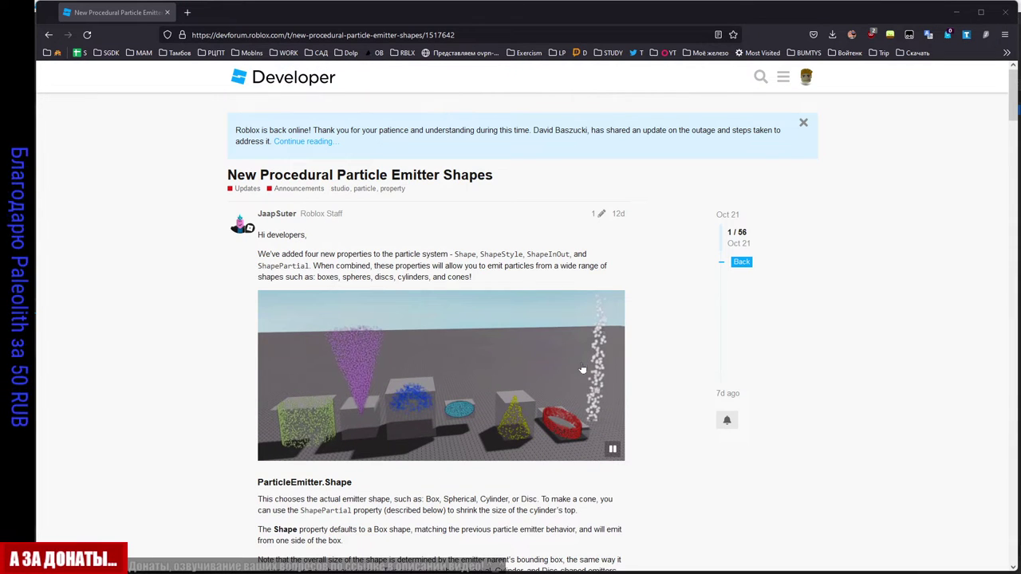
pyautogui.scroll(-2, 568, 371)
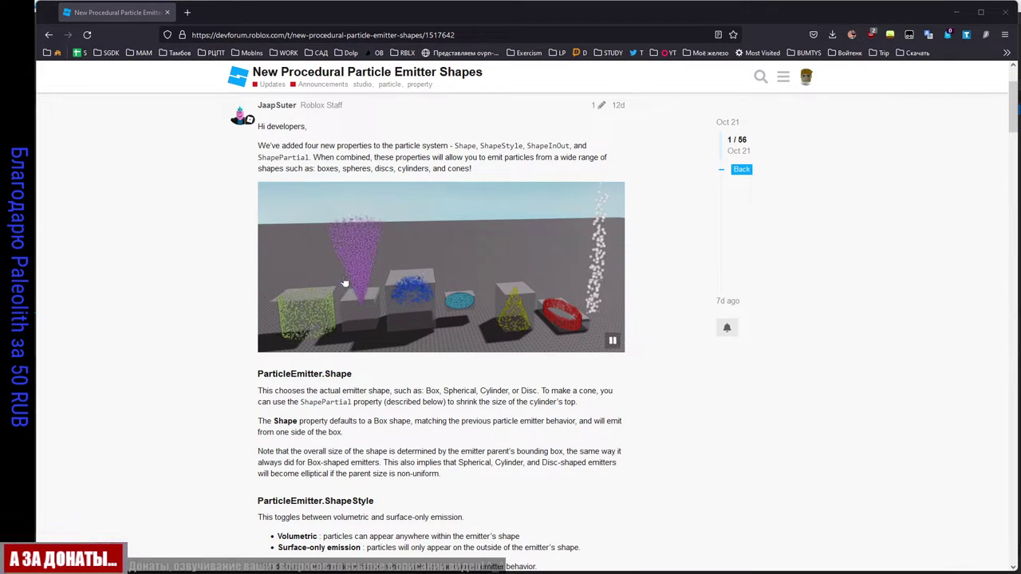
pyautogui.scroll(1, 663, 288)
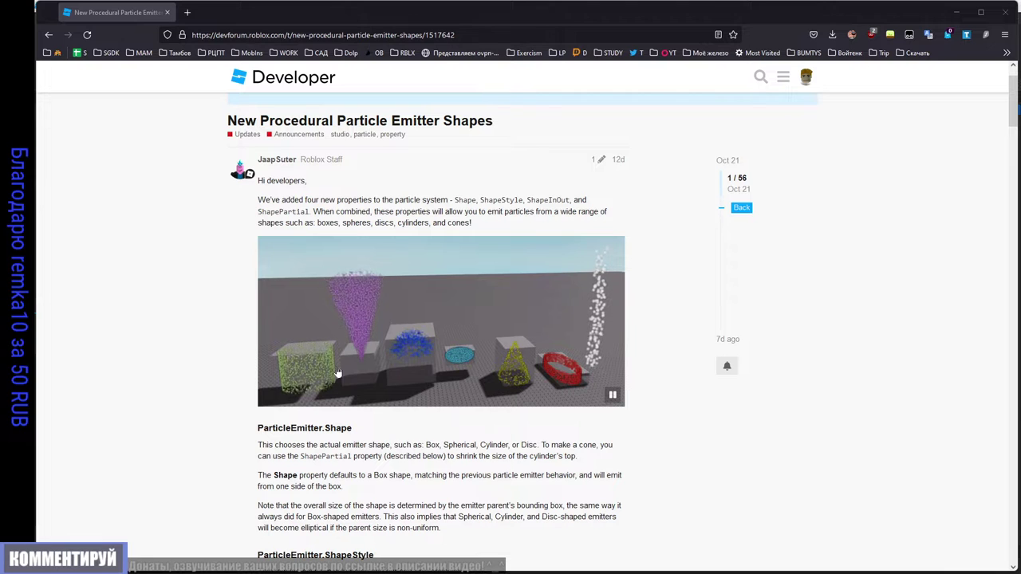
# Step: Switch to Roblox Studio and add a ParticleEmitter to the translucent olive cube in the foreground
pyautogui.click(19, 331)
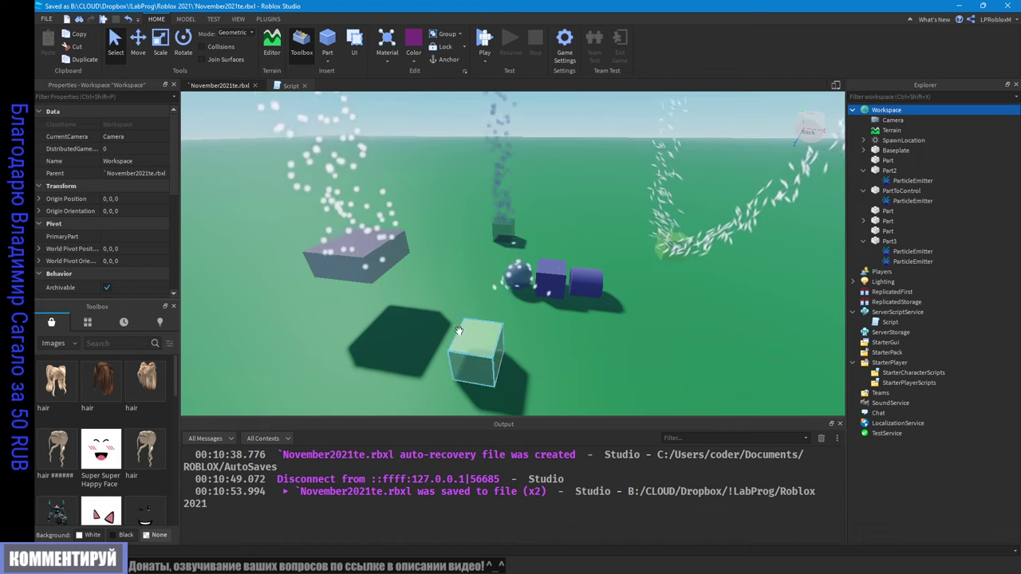
pyautogui.scroll(-3, 543, 239)
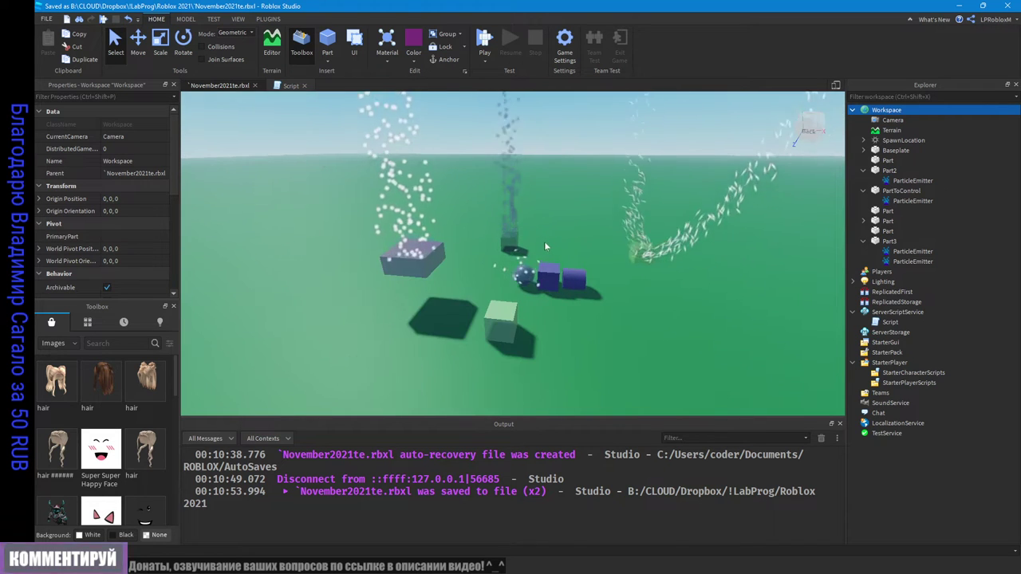
pyautogui.moveTo(456, 239); pyautogui.dragTo(536, 232, button='right')
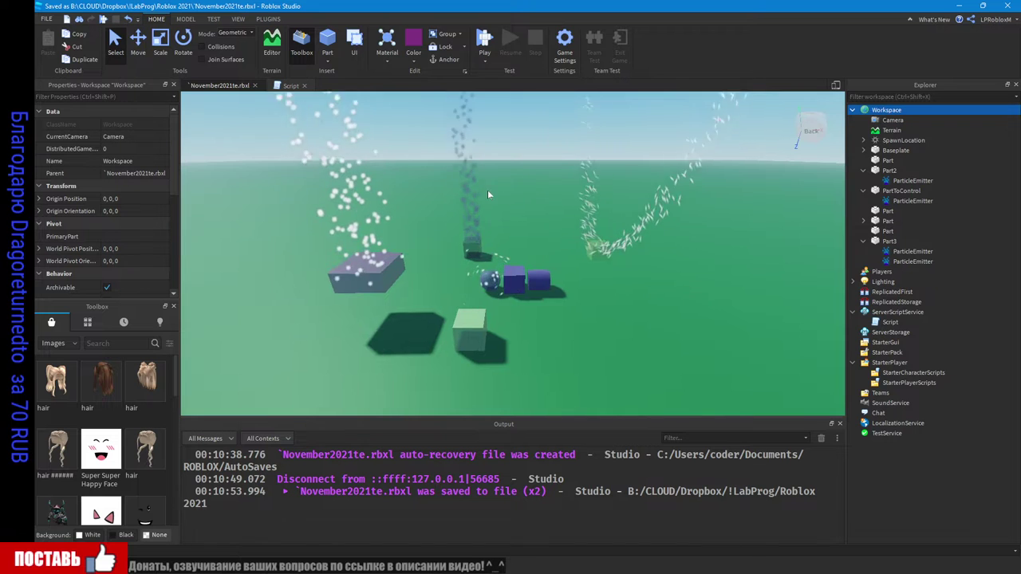
pyautogui.moveTo(488, 194); pyautogui.dragTo(487, 197, button='right')
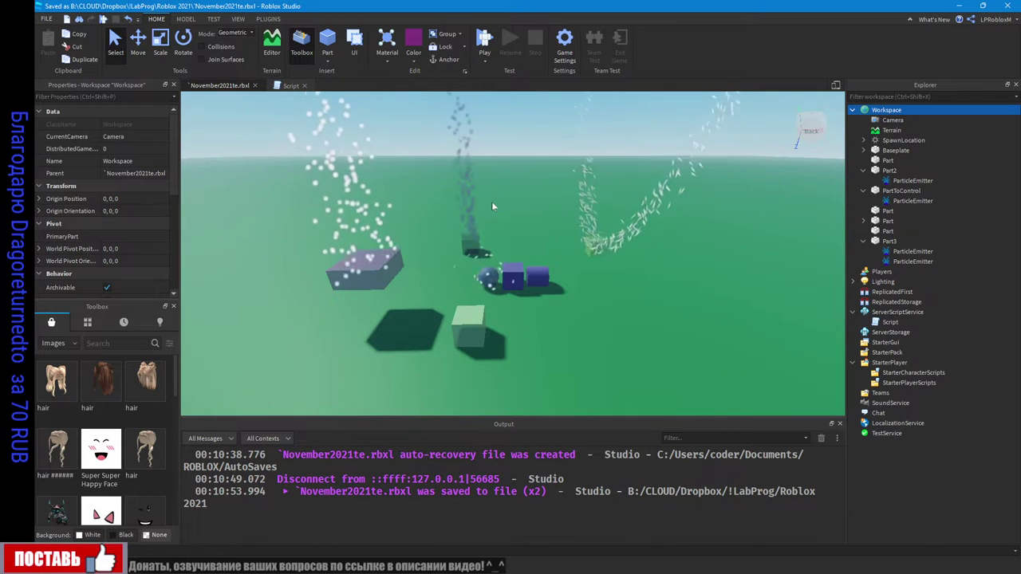
pyautogui.moveTo(524, 248); pyautogui.dragTo(525, 255, button='right')
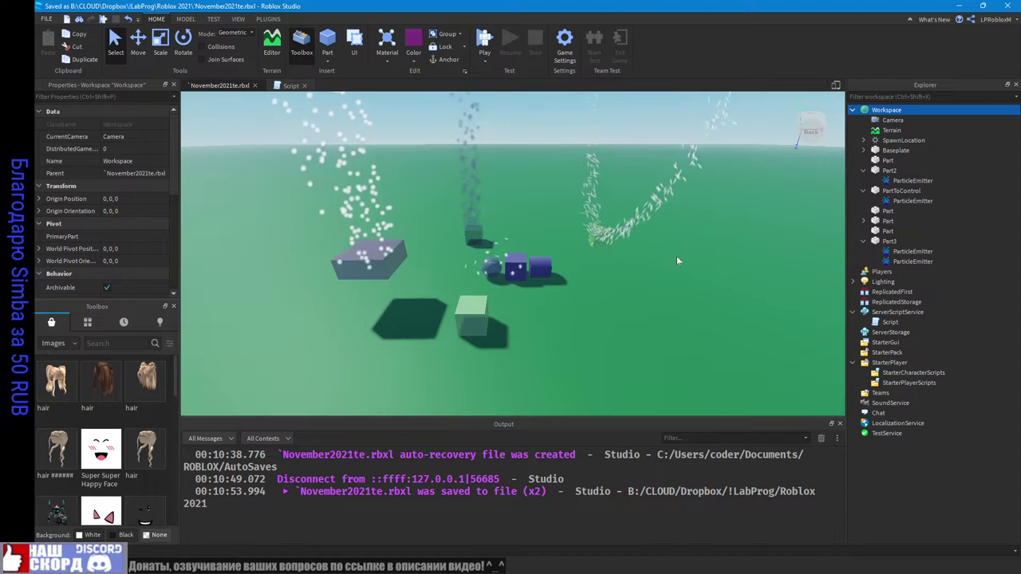
pyautogui.click(464, 311)
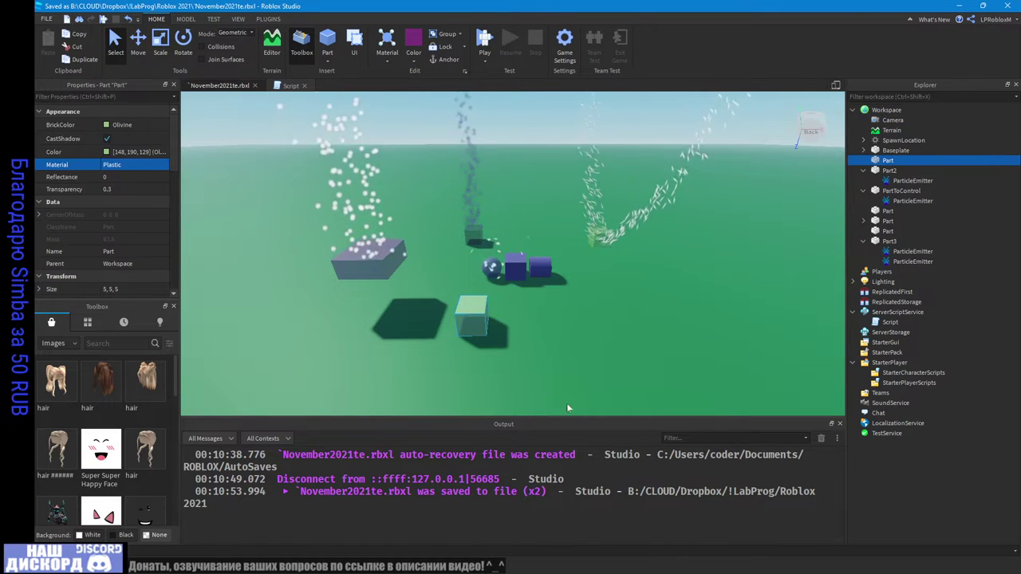
pyautogui.click(900, 160)
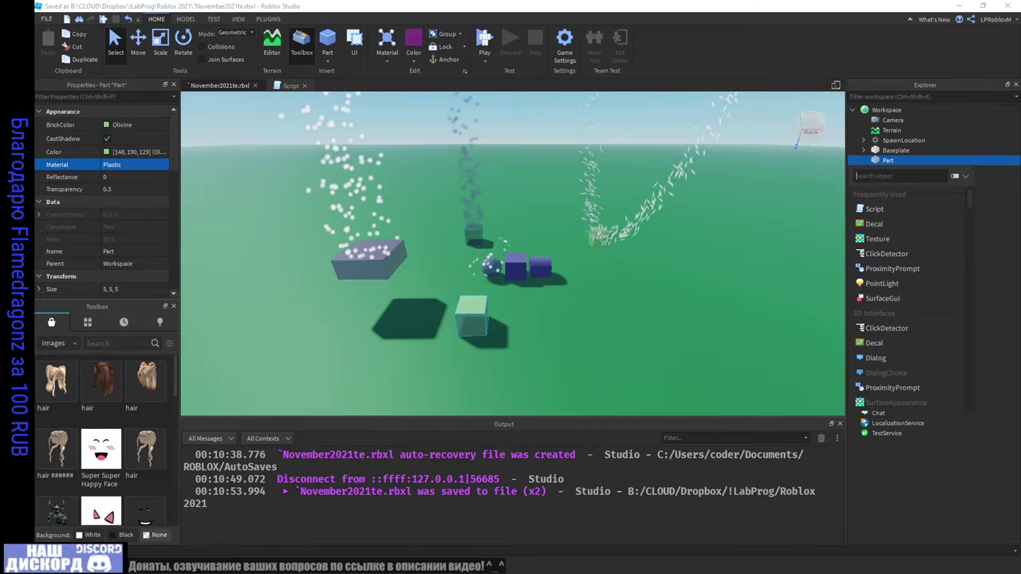
pyautogui.write('emitt')
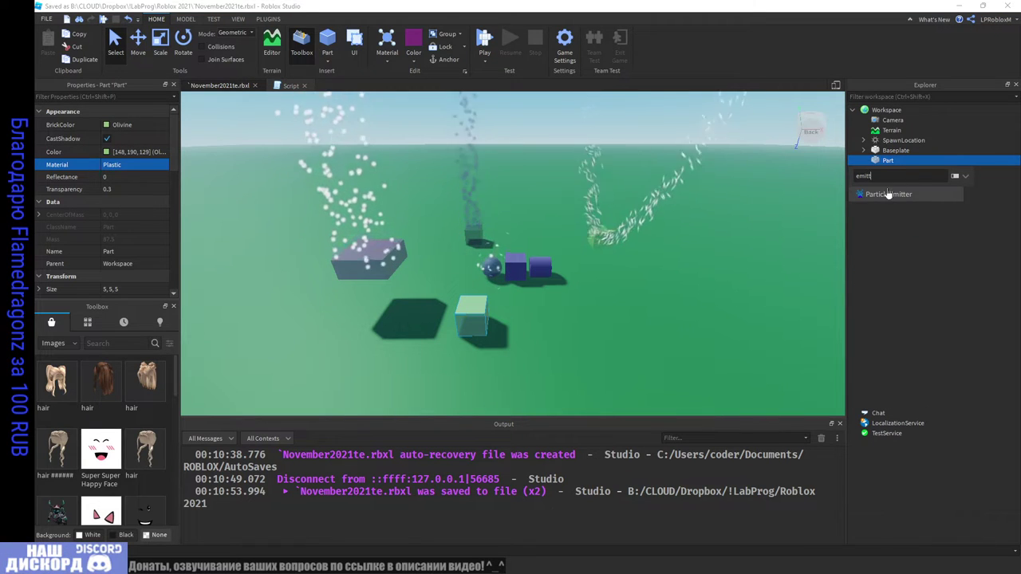
pyautogui.click(887, 194)
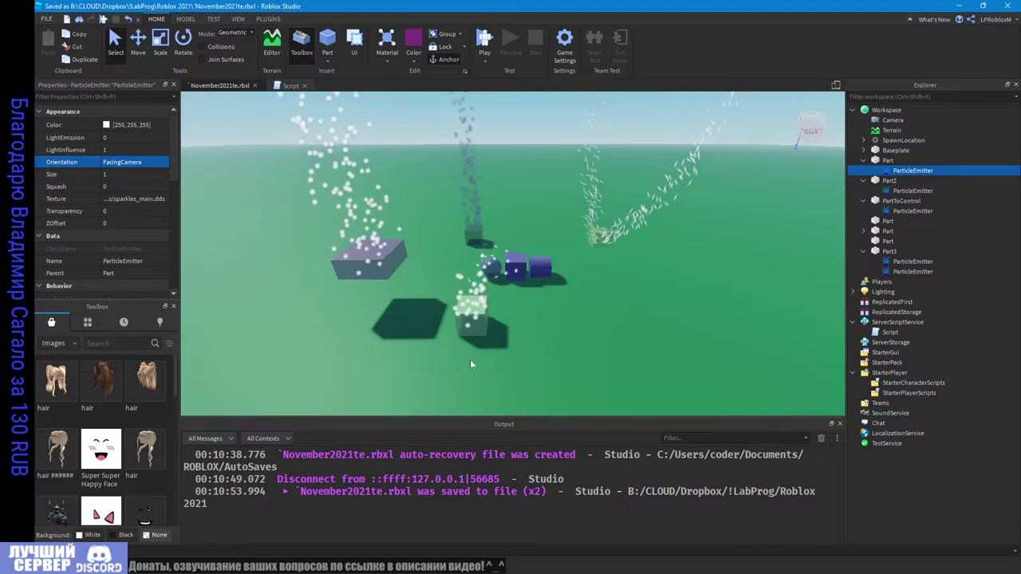
# Step: Move the emitting cube to about position 2.5, 2.5, -11.5, focus on it, and close the Toolbox
pyautogui.moveTo(479, 336); pyautogui.dragTo(584, 349)
pyautogui.moveTo(659, 355); pyautogui.dragTo(659, 355, button='right')
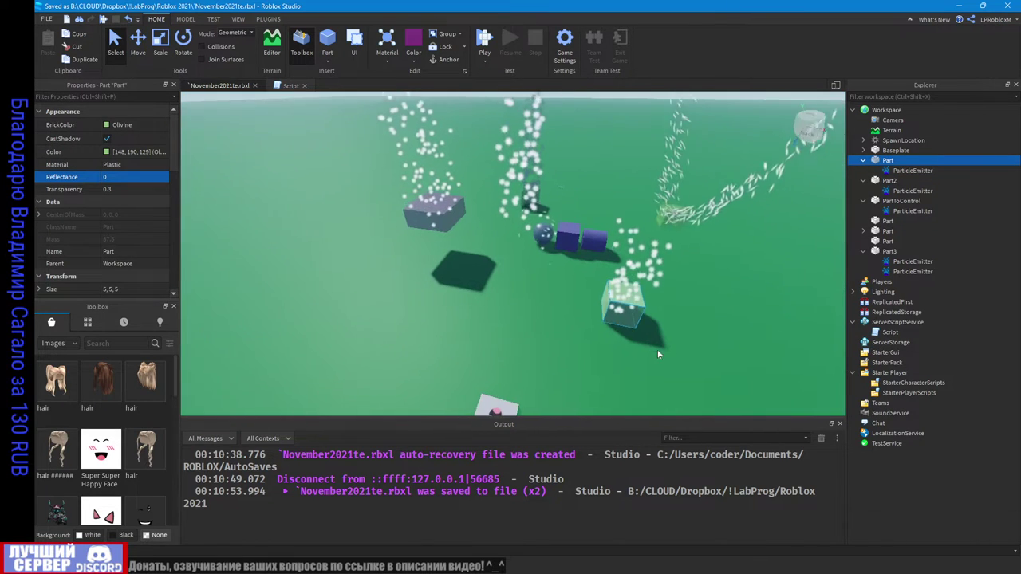
pyautogui.press('f')
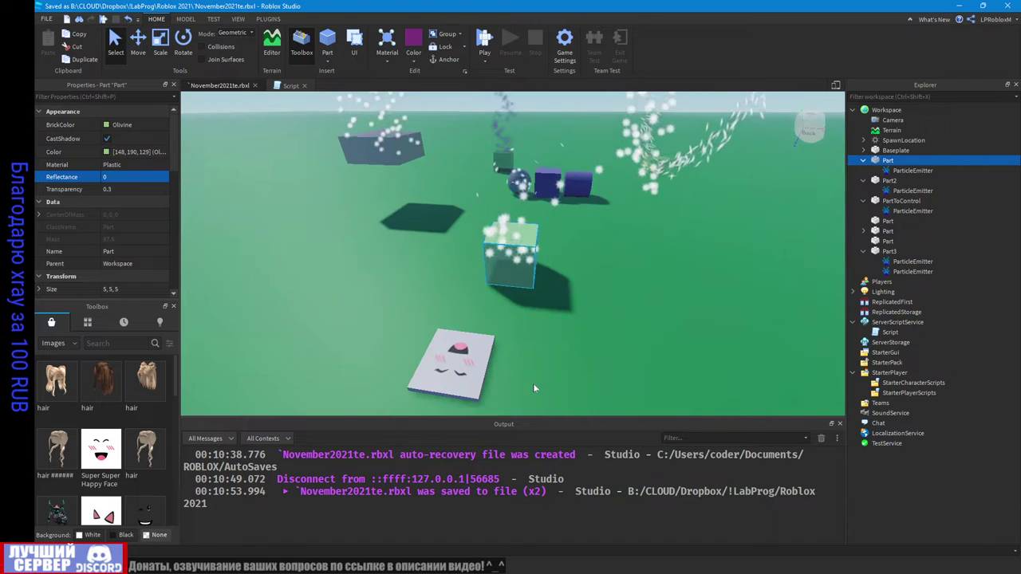
pyautogui.moveTo(532, 325); pyautogui.dragTo(531, 325, button='right')
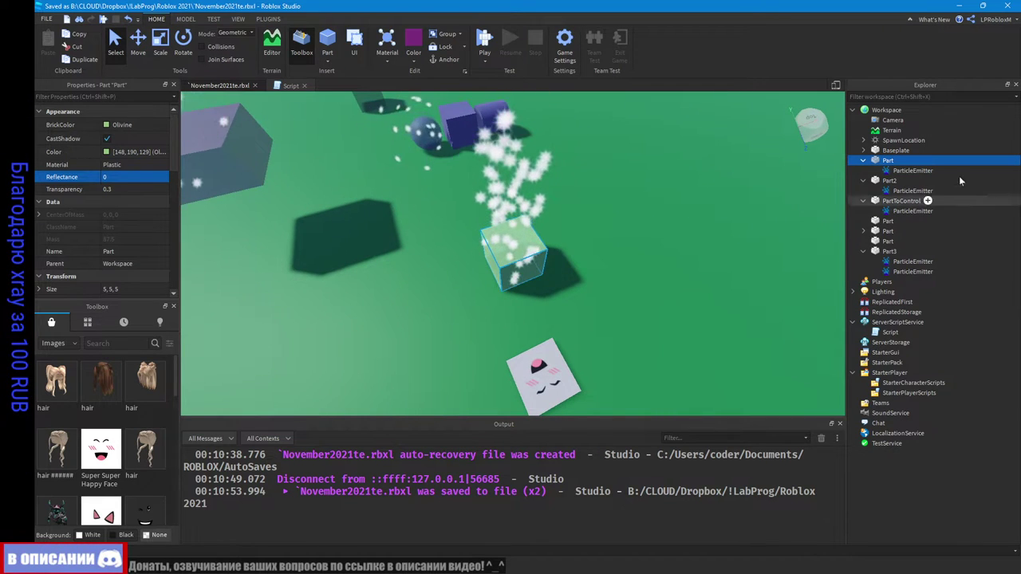
pyautogui.click(173, 306)
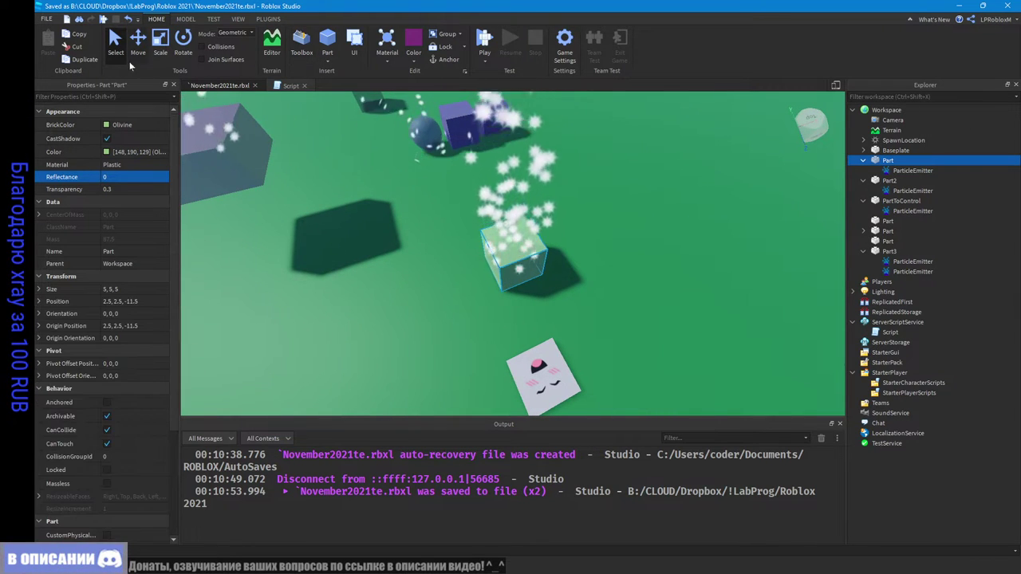
pyautogui.moveTo(595, 262); pyautogui.dragTo(602, 264, button='right')
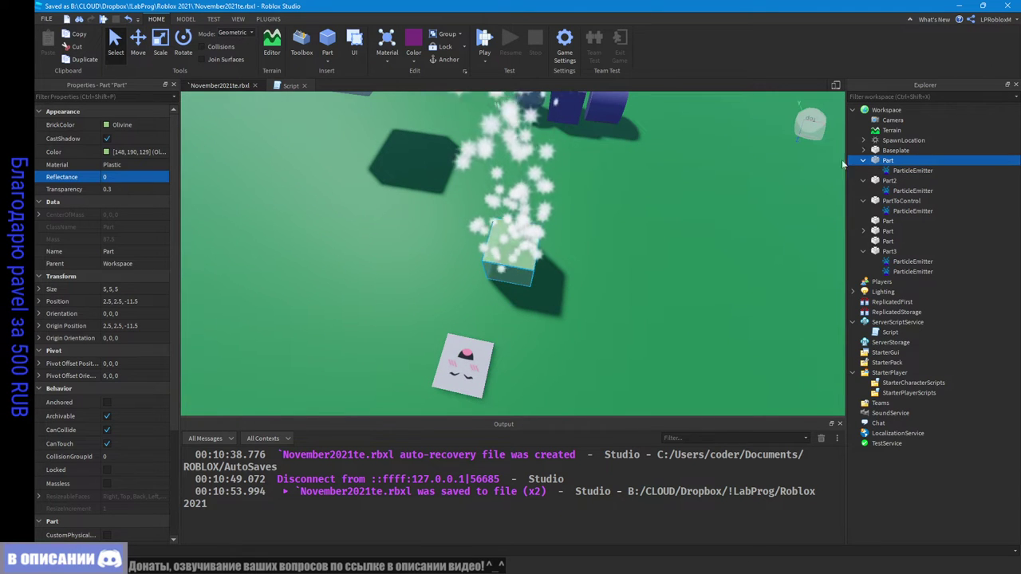
# Step: Set the starting colour of the cube's ParticleEmitter colour sequence to red (#ff0331)
pyautogui.click(908, 170)
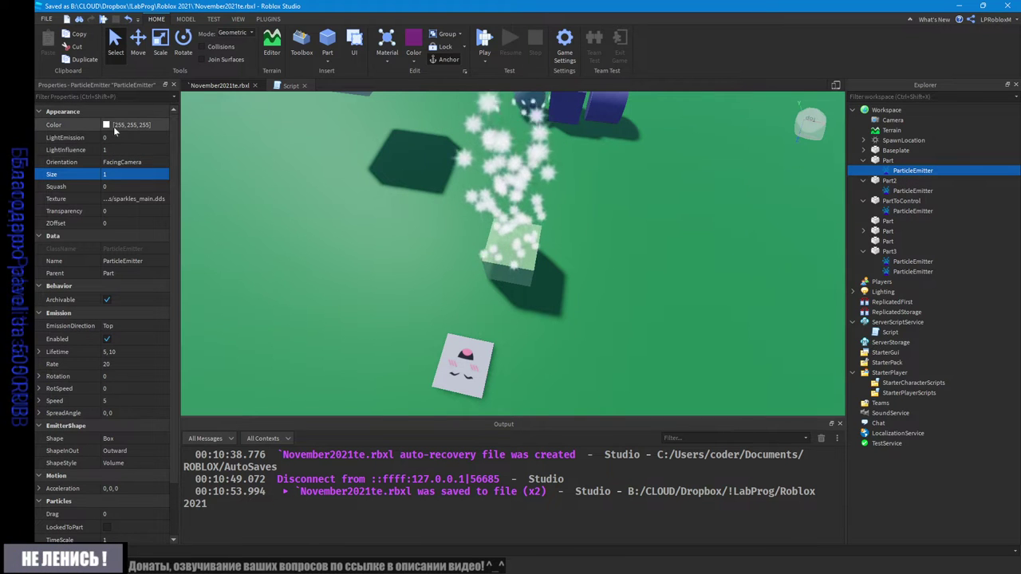
pyautogui.click(164, 128)
pyautogui.click(163, 125)
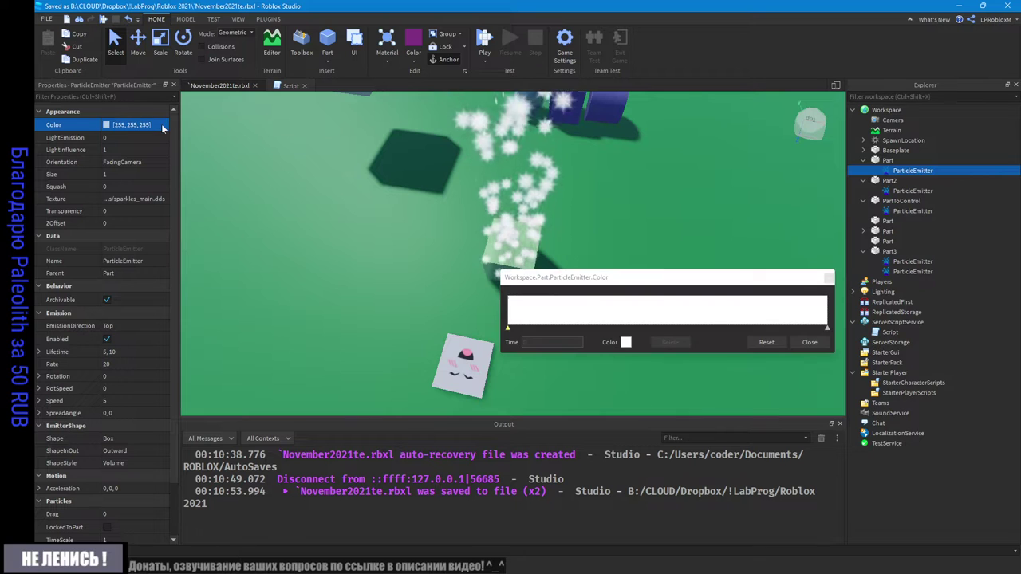
pyautogui.click(626, 342)
pyautogui.click(522, 195)
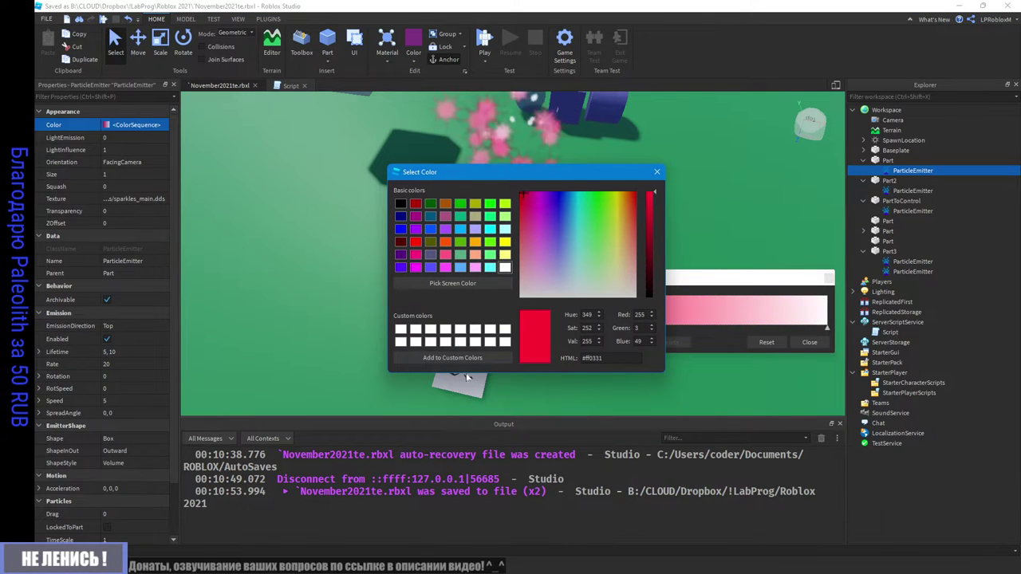
pyautogui.click(656, 173)
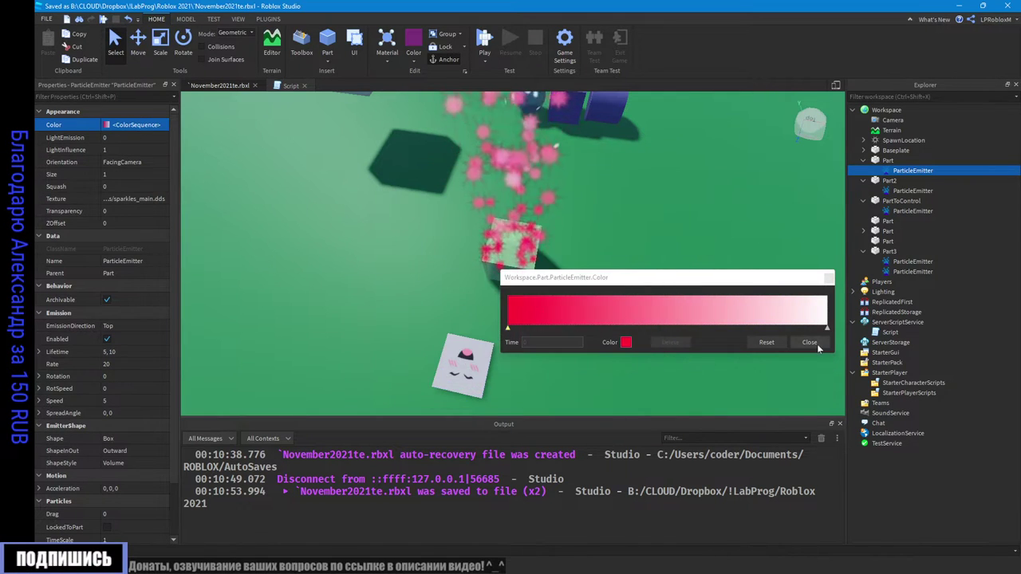
# Step: Add a green keypoint at about time 0.403 to the ParticleEmitter's colour gradient
pyautogui.moveTo(546, 277); pyautogui.dragTo(315, 272)
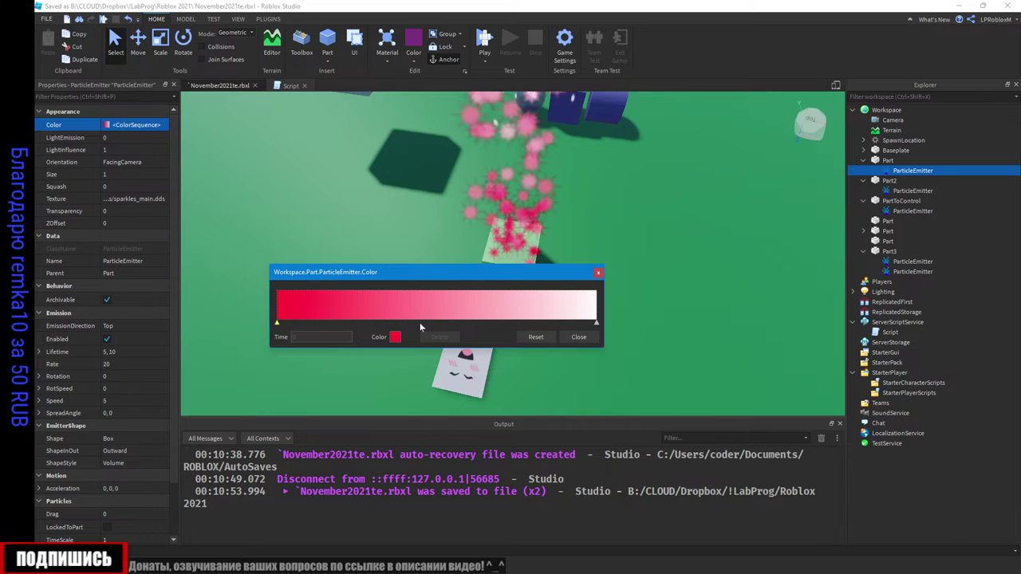
pyautogui.moveTo(423, 274); pyautogui.dragTo(529, 321)
pyautogui.scroll(-3, 593, 197)
pyautogui.moveTo(591, 199); pyautogui.dragTo(564, 209, button='right')
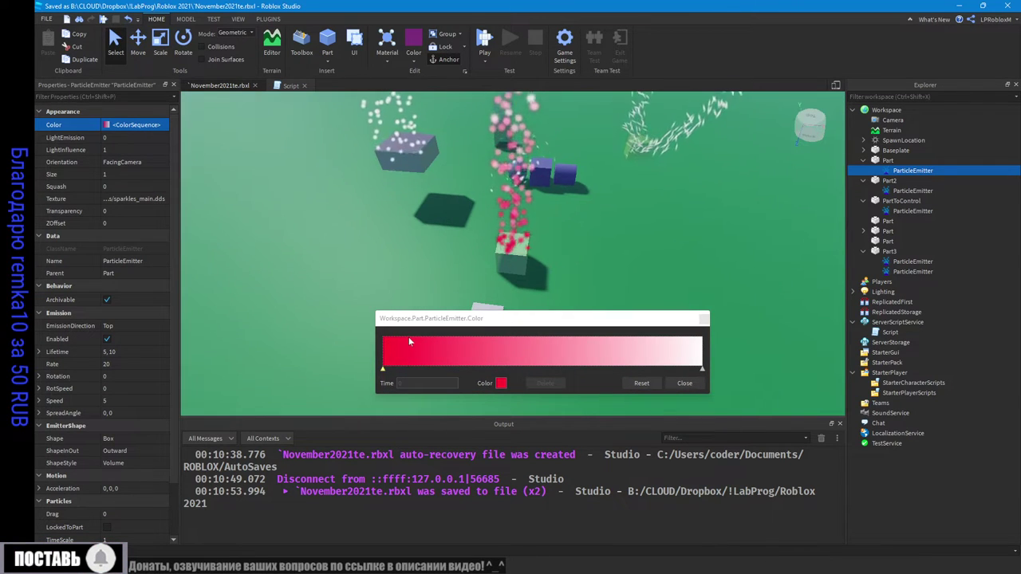
pyautogui.moveTo(498, 254); pyautogui.dragTo(534, 151, button='right')
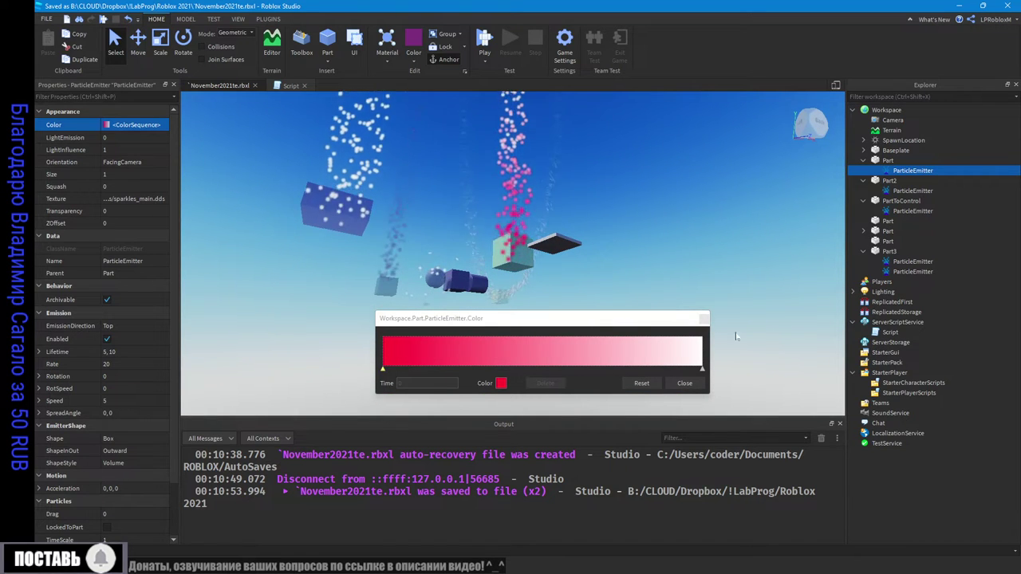
pyautogui.click(511, 363)
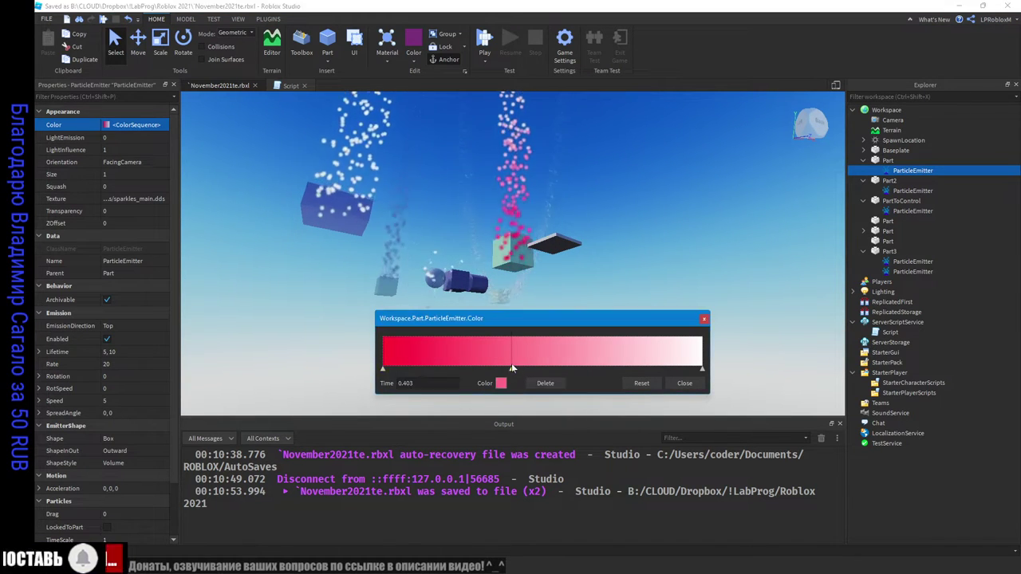
pyautogui.click(501, 383)
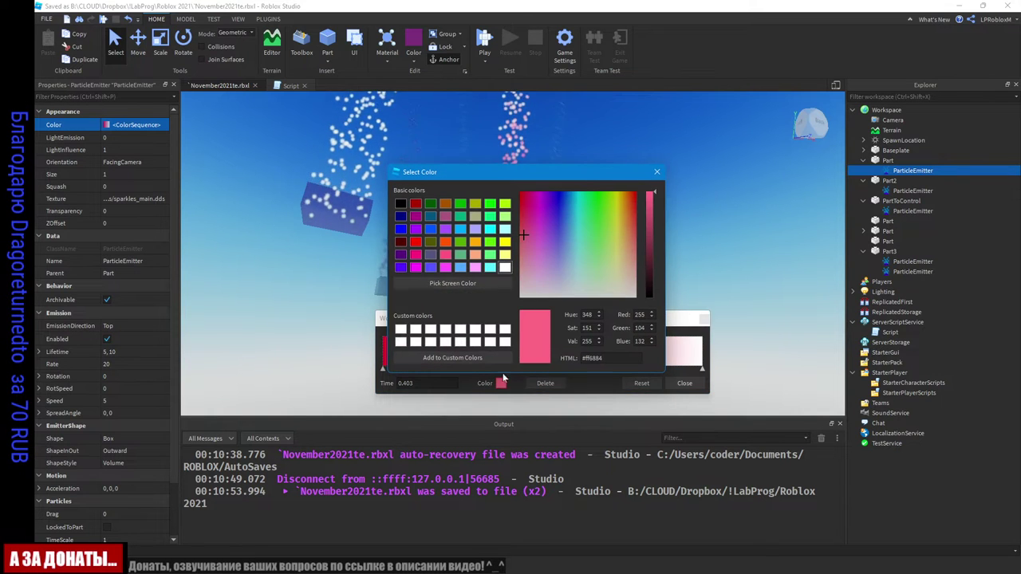
pyautogui.click(657, 172)
# Step: Examine the gradient's start and end keypoints and compare them with the colours of the particles rising from the cube
pyautogui.scroll(2, 549, 270)
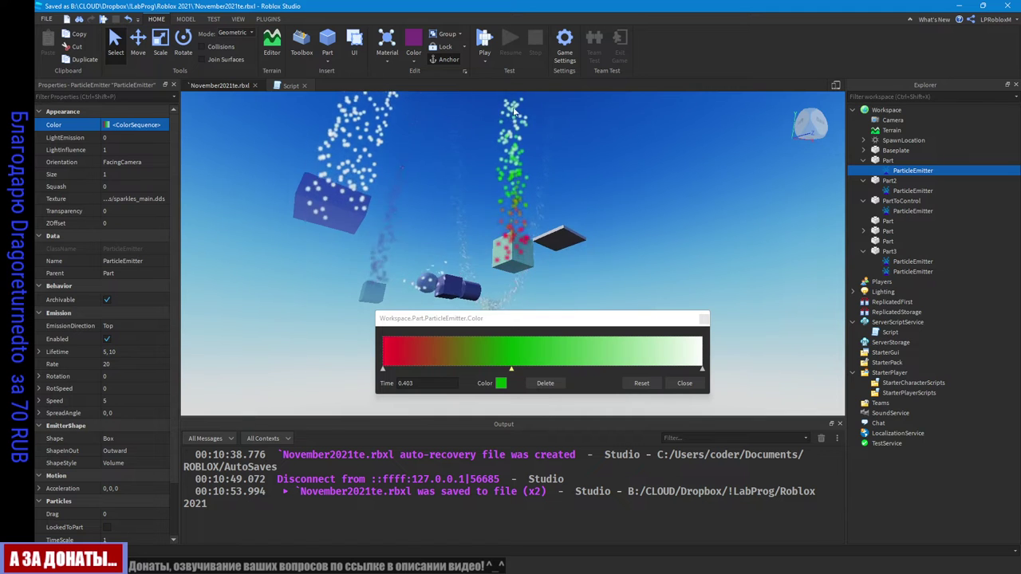
pyautogui.click(540, 328)
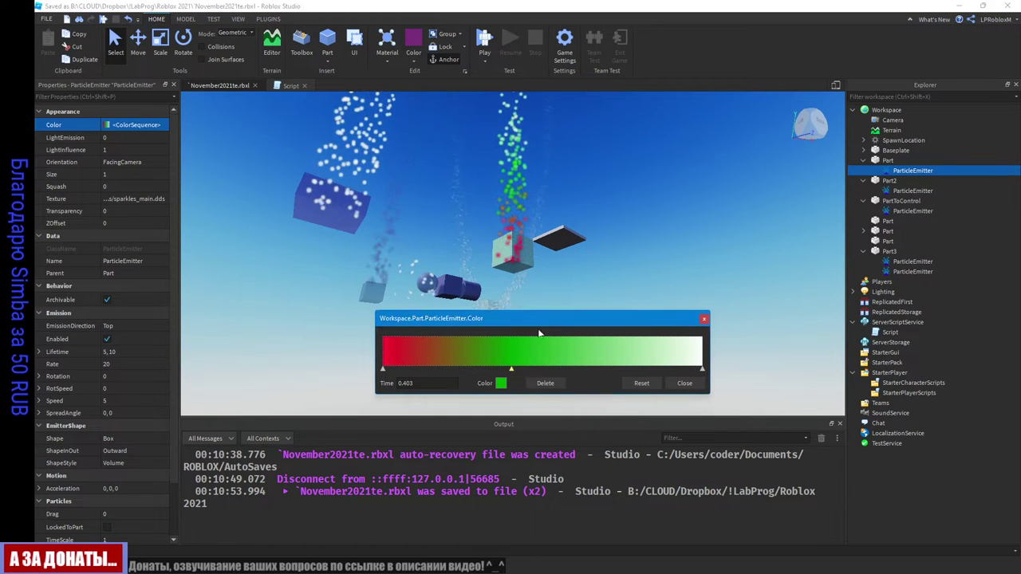
pyautogui.moveTo(623, 178); pyautogui.dragTo(620, 191, button='right')
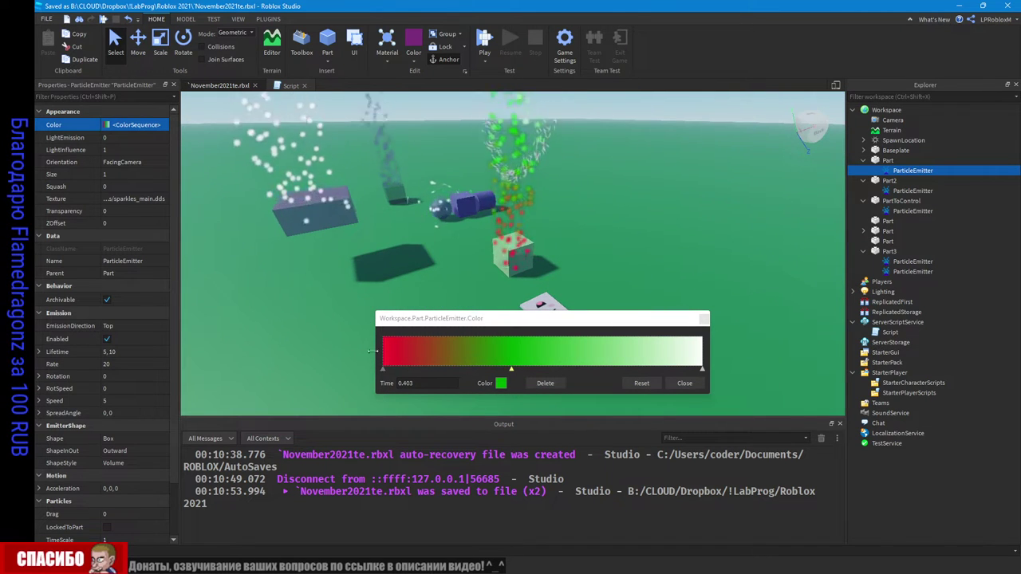
pyautogui.moveTo(597, 295); pyautogui.dragTo(596, 295, button='right')
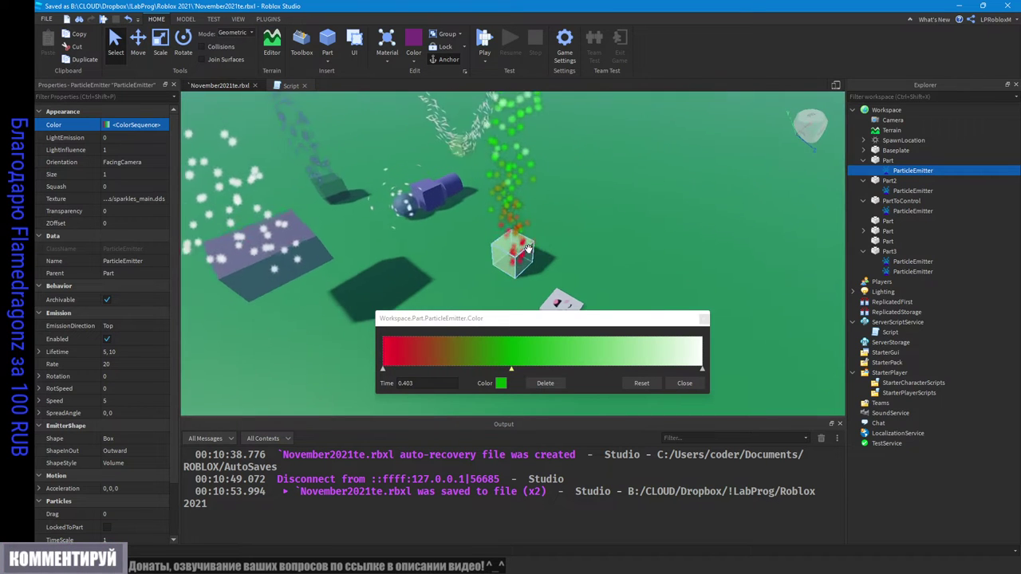
pyautogui.click(383, 371)
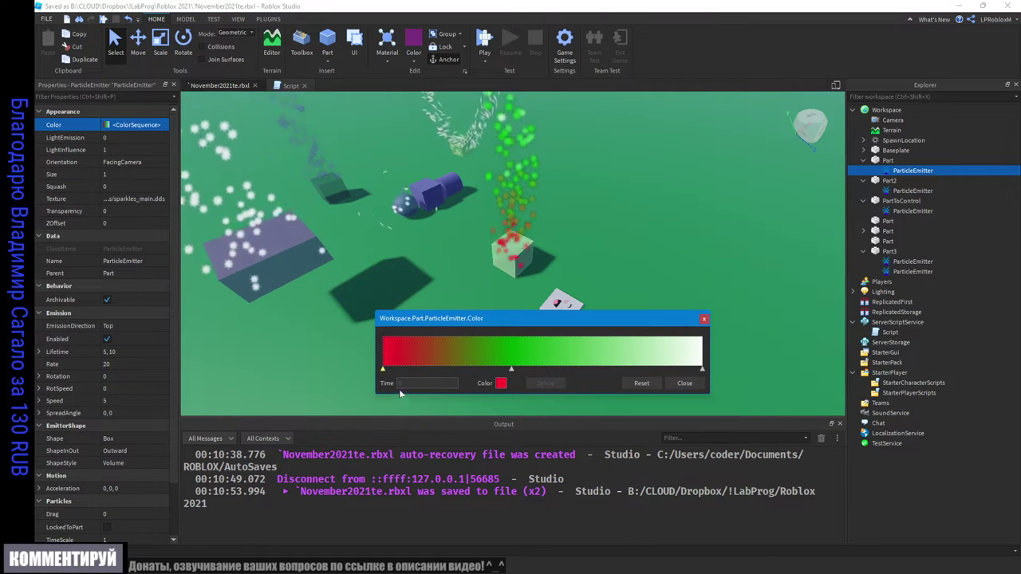
pyautogui.click(703, 369)
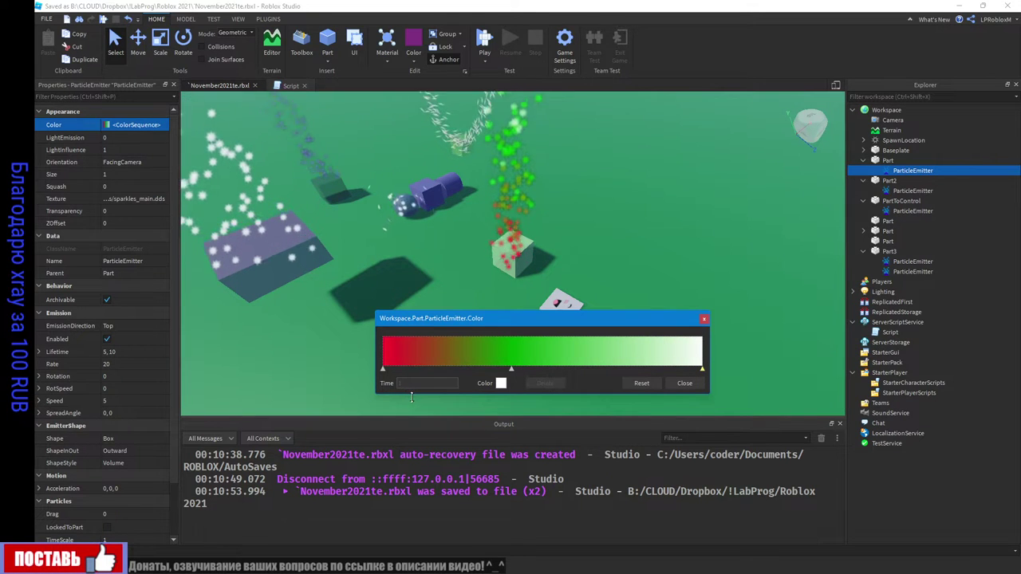
pyautogui.moveTo(540, 322); pyautogui.dragTo(526, 327)
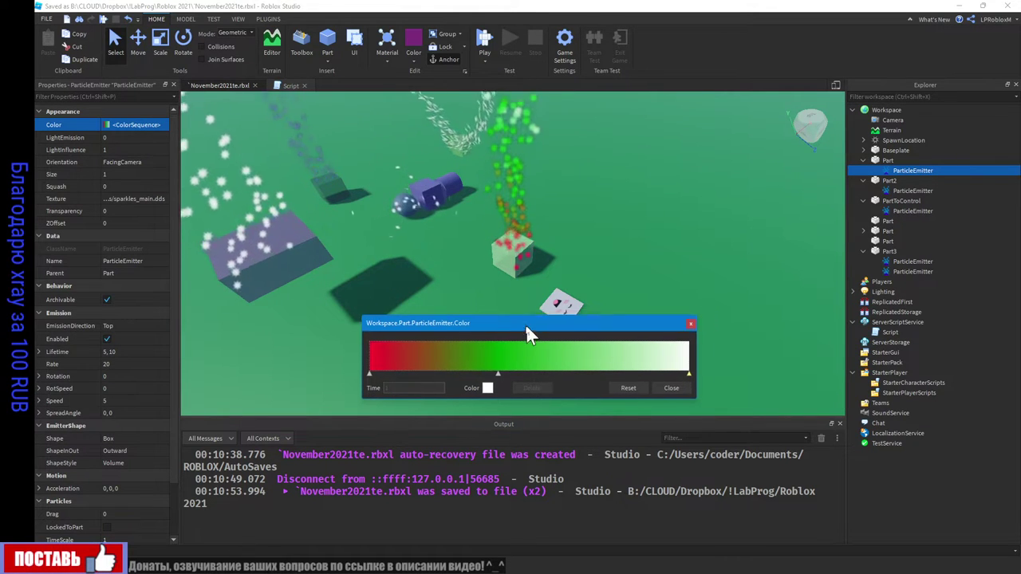
pyautogui.moveTo(523, 283); pyautogui.dragTo(535, 205, button='right')
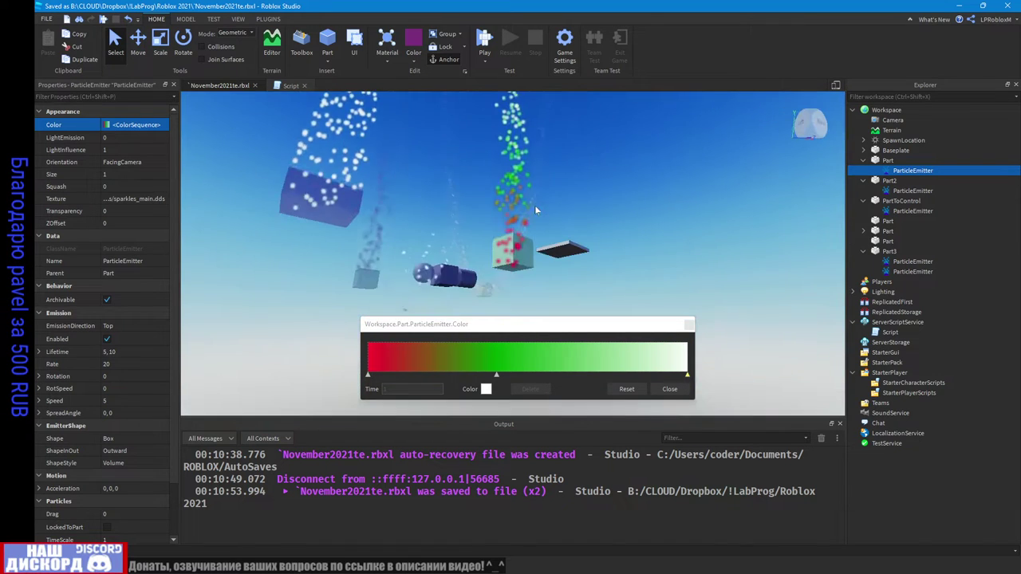
pyautogui.click(517, 248)
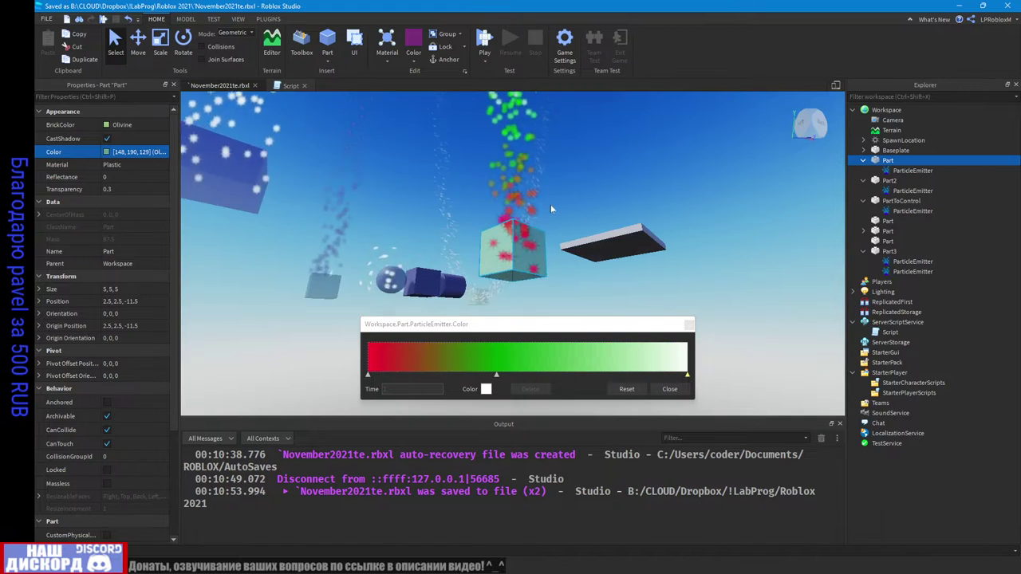
# Step: Select the ParticleEmitter inside the cube and expand its Lifetime property
pyautogui.scroll(3, 517, 247)
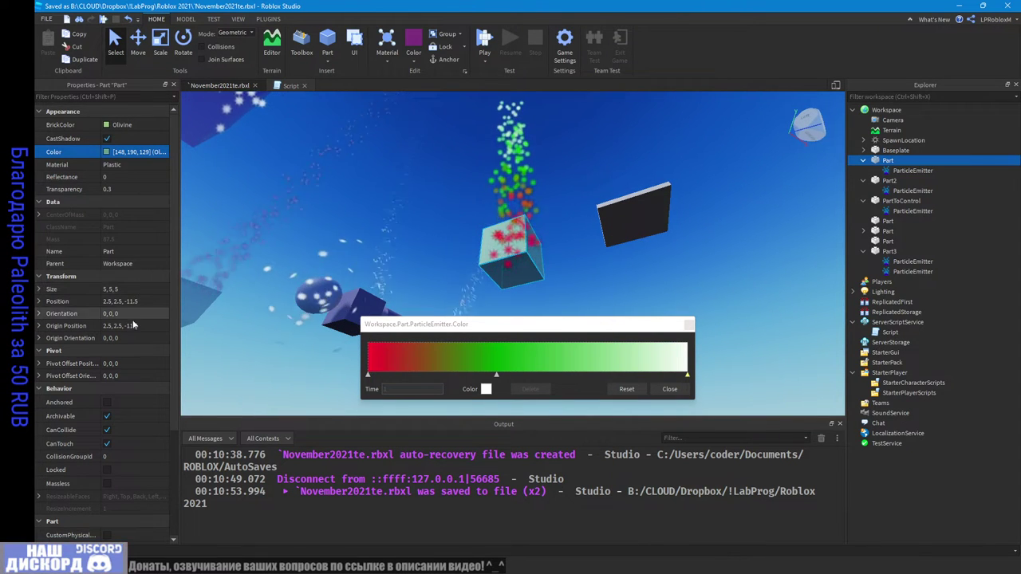
pyautogui.scroll(-3, 133, 330)
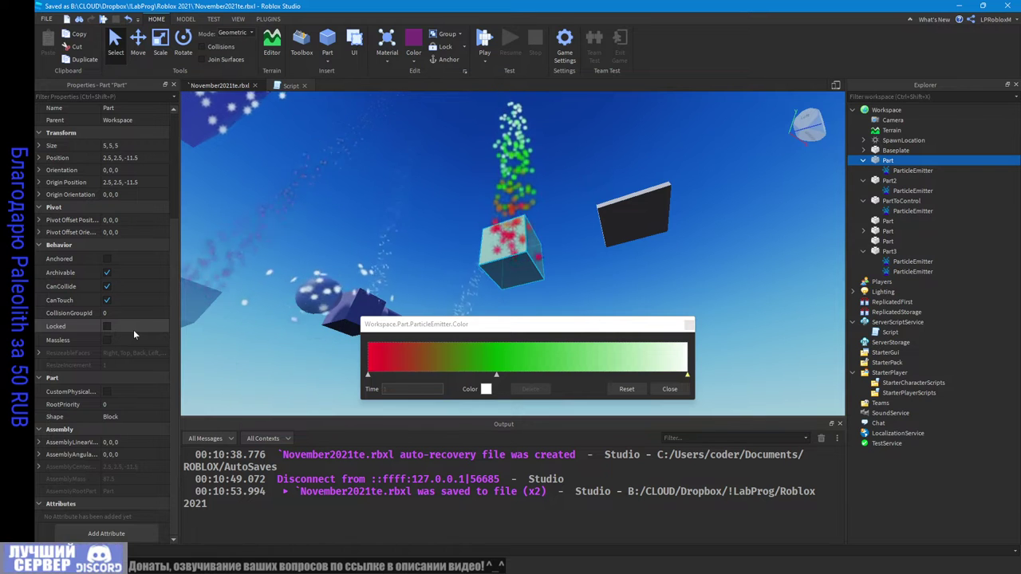
pyautogui.scroll(3, 133, 330)
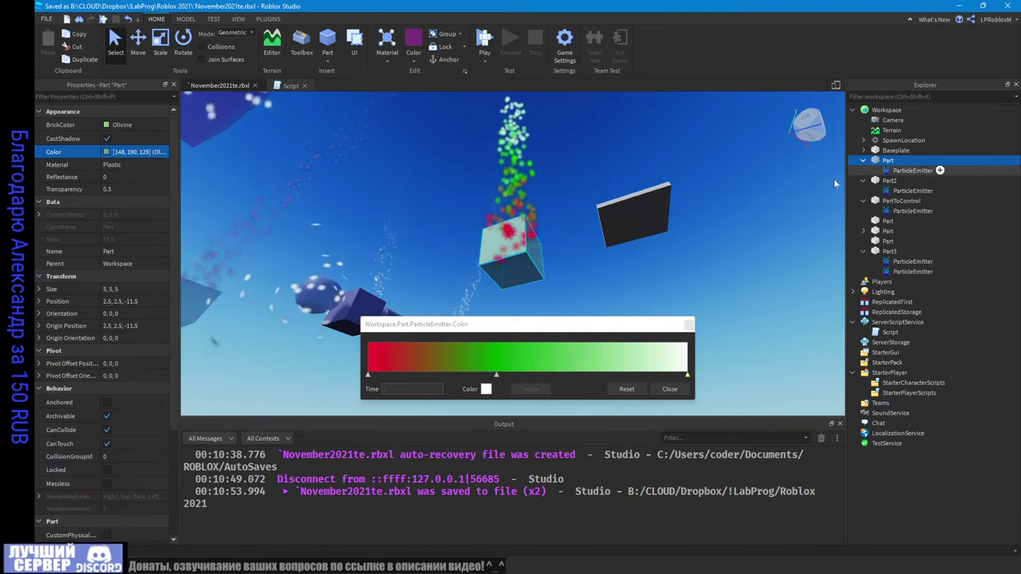
pyautogui.click(897, 173)
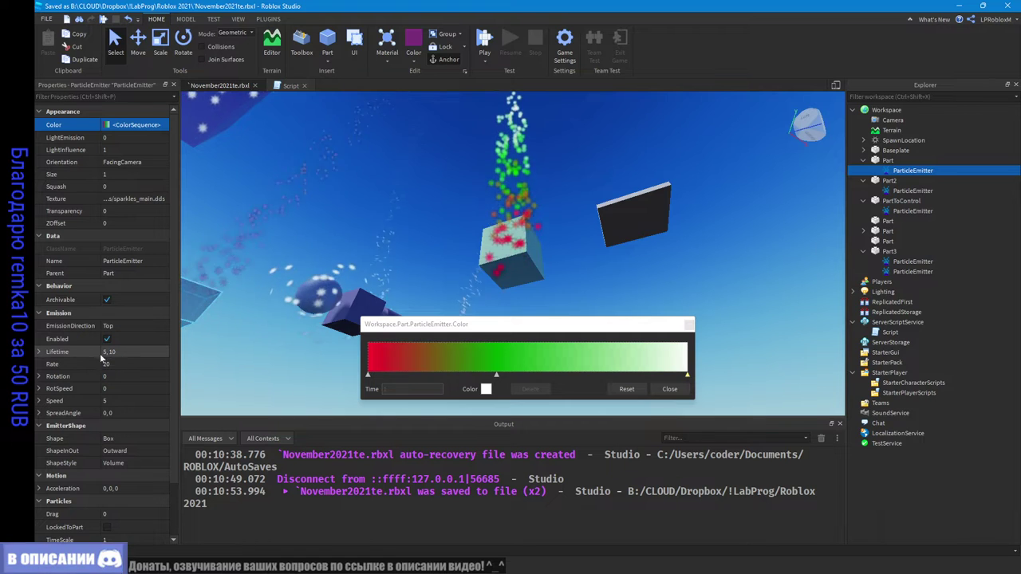
pyautogui.click(81, 352)
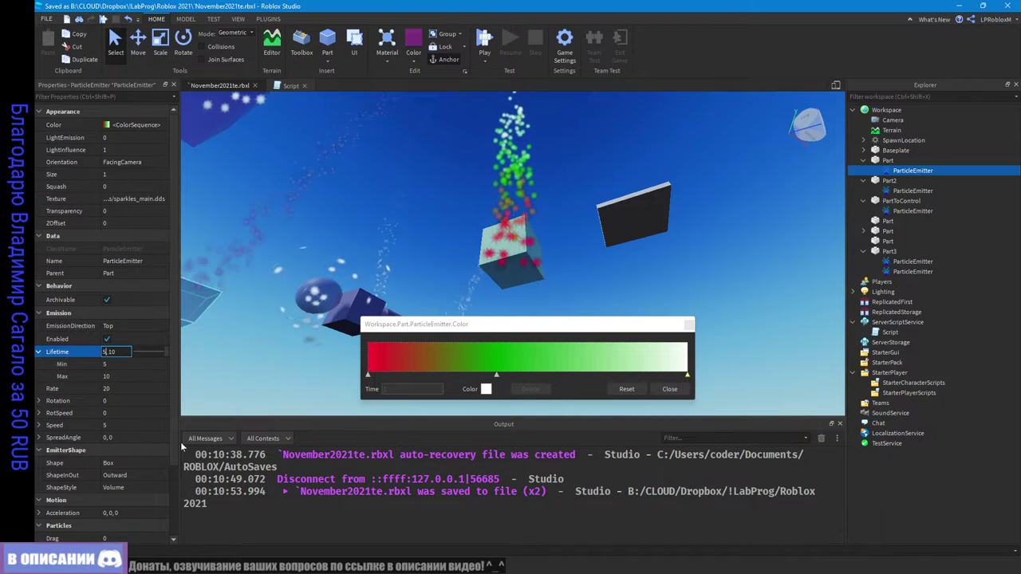
# Step: Set the ParticleEmitter's Lifetime range to 1, 2 and view the resulting particle column above the cube
pyautogui.press('BackSpace')
pyautogui.write('1')
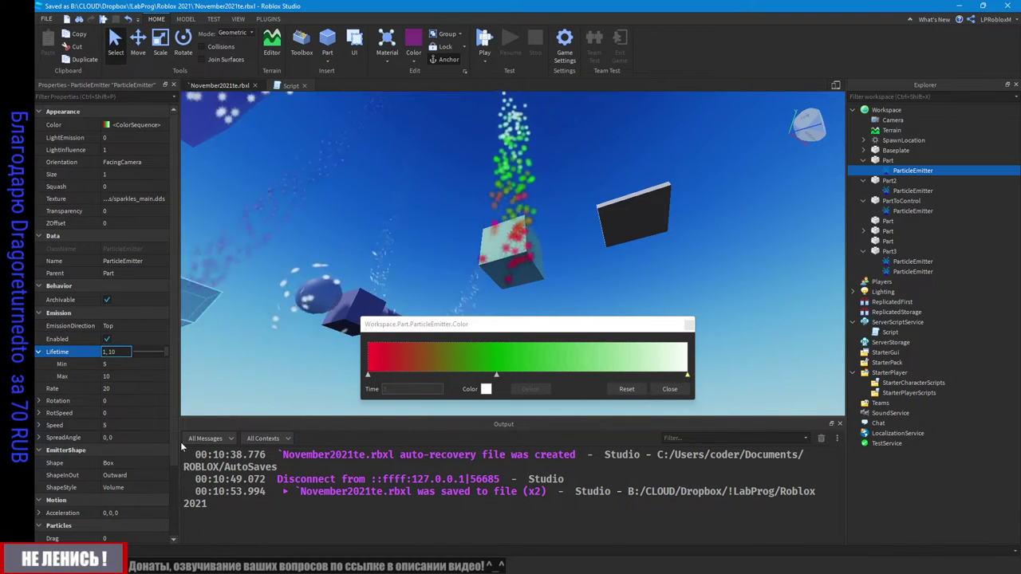
pyautogui.press('Right')
pyautogui.press('Right')
pyautogui.press('Right')
pyautogui.press('BackSpace')
pyautogui.press('BackSpace')
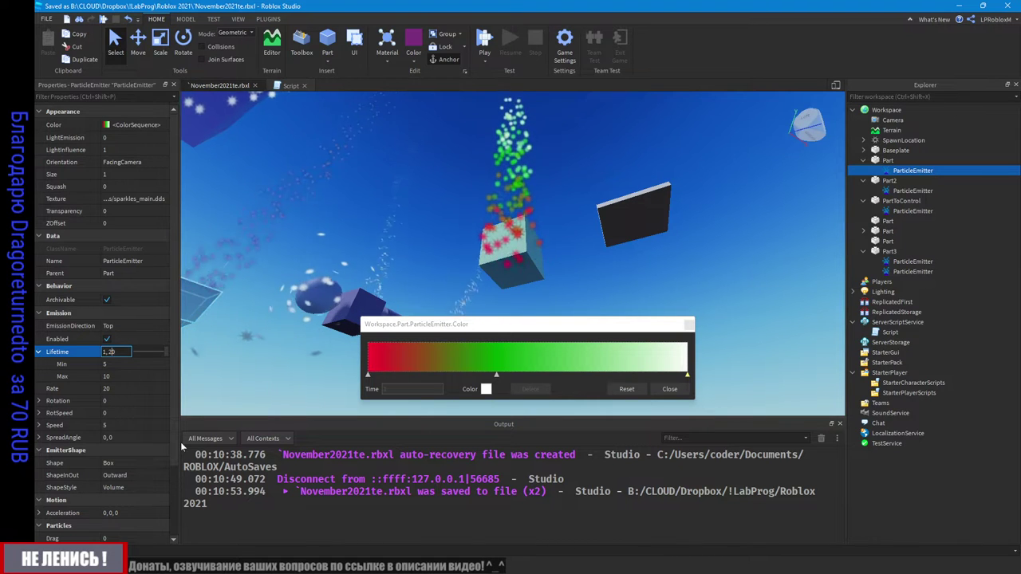
pyautogui.write('2')
pyautogui.press('Return')
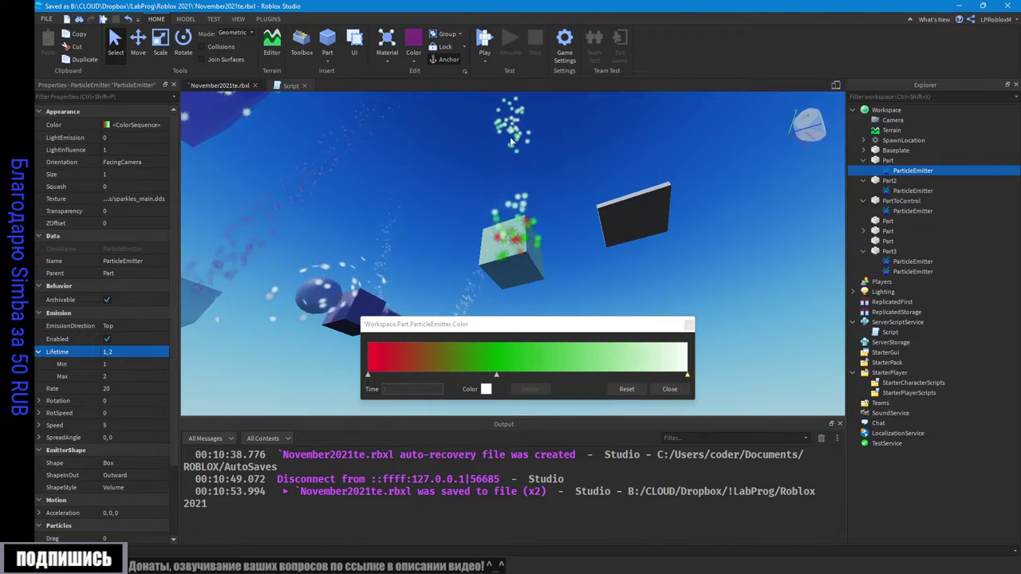
pyautogui.moveTo(549, 216); pyautogui.dragTo(549, 216, button='right')
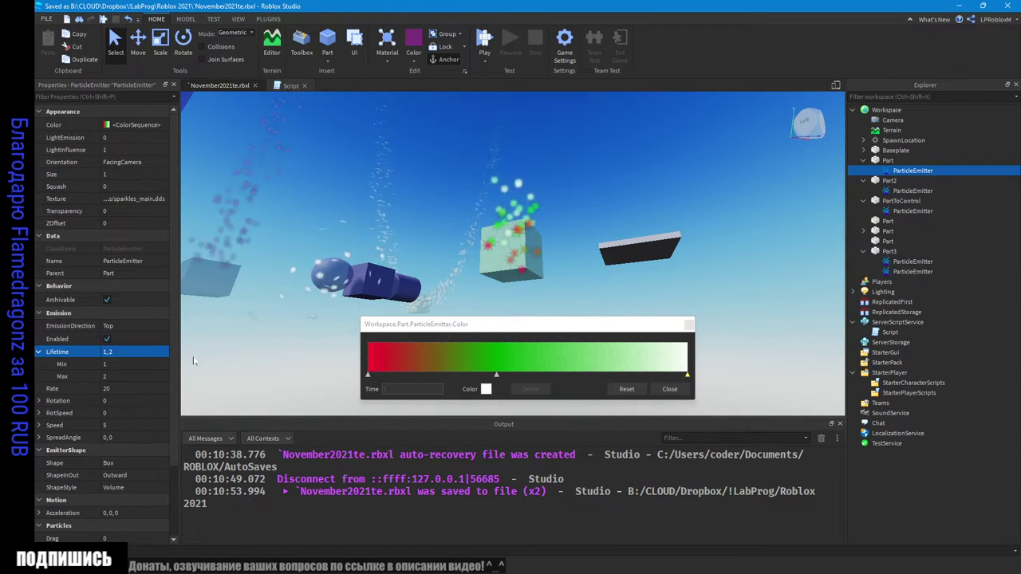
# Step: Set the ParticleEmitter's Lifetime range to 0.1, 0.22 and view the cube from a lower angle
pyautogui.click(115, 353)
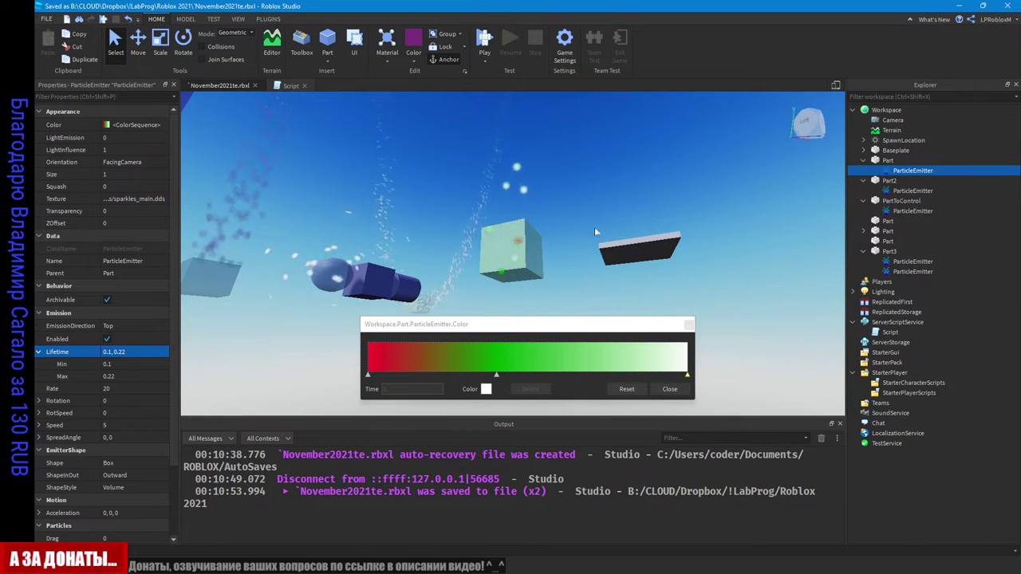
pyautogui.moveTo(594, 228); pyautogui.dragTo(536, 264, button='right')
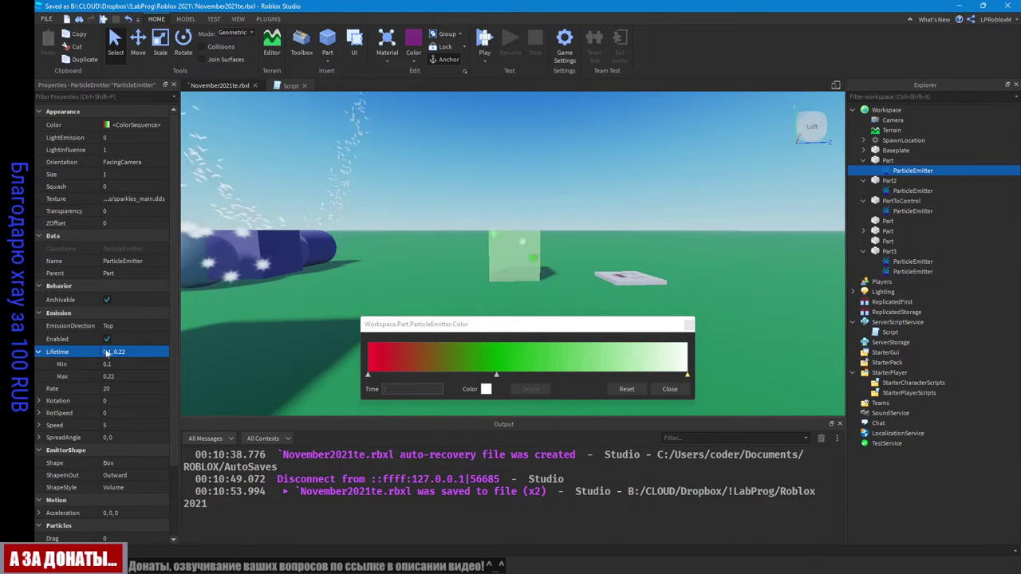
# Step: Undo the Lifetime changes on the cube's ParticleEmitter
pyautogui.hotkey('ctrl', 'z')
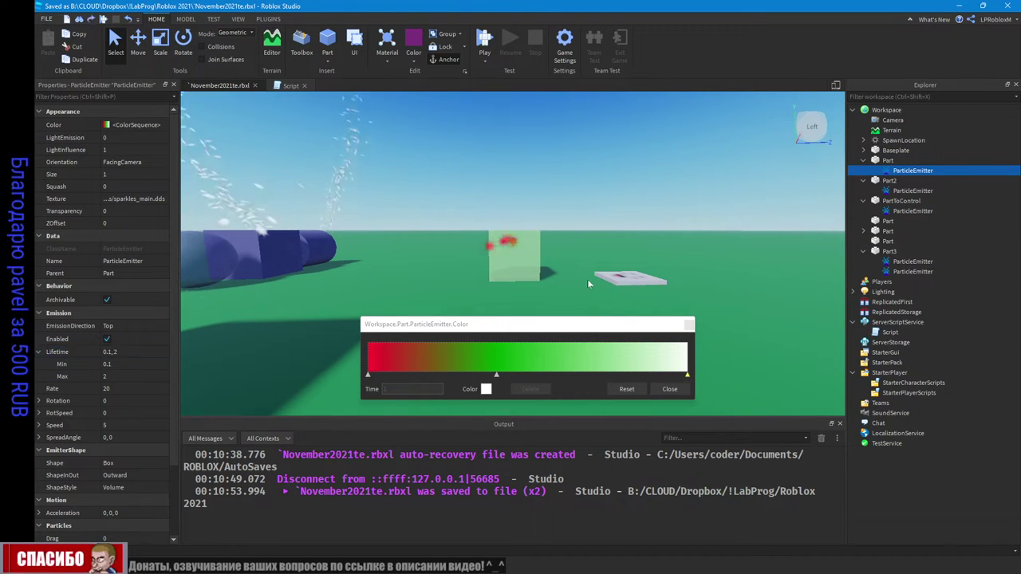
pyautogui.hotkey('ctrl', 'z')
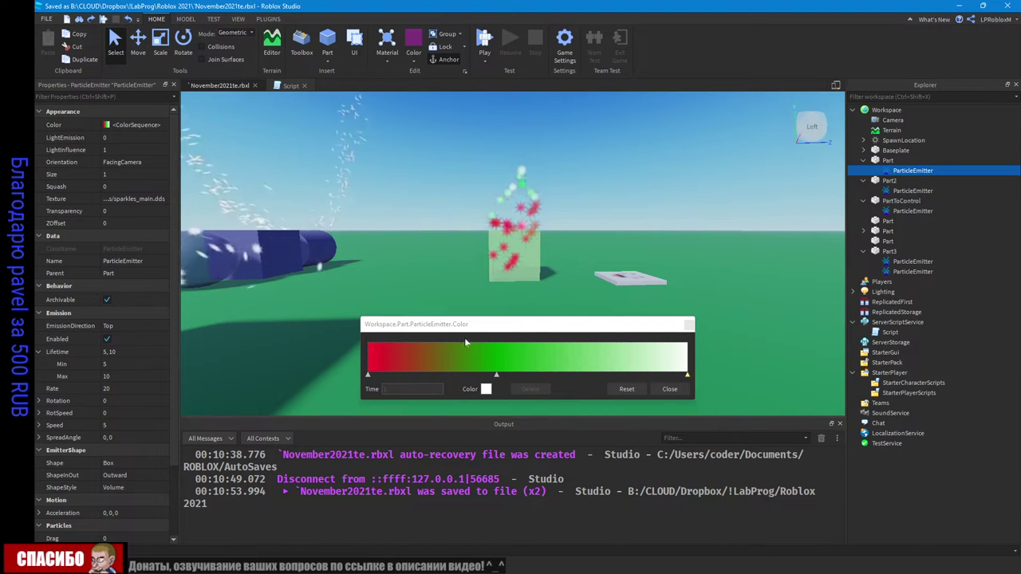
# Step: Examine how the particles change colour as they rise from the cube, comparing them with the gradient's keypoints
pyautogui.moveTo(523, 280); pyautogui.dragTo(517, 308, button='right')
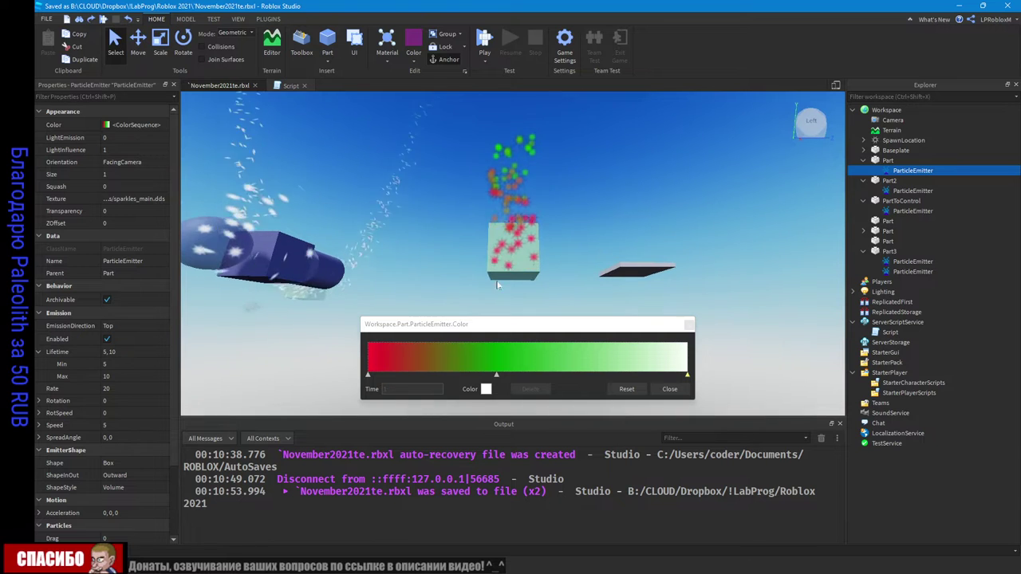
pyautogui.moveTo(517, 324); pyautogui.dragTo(529, 304)
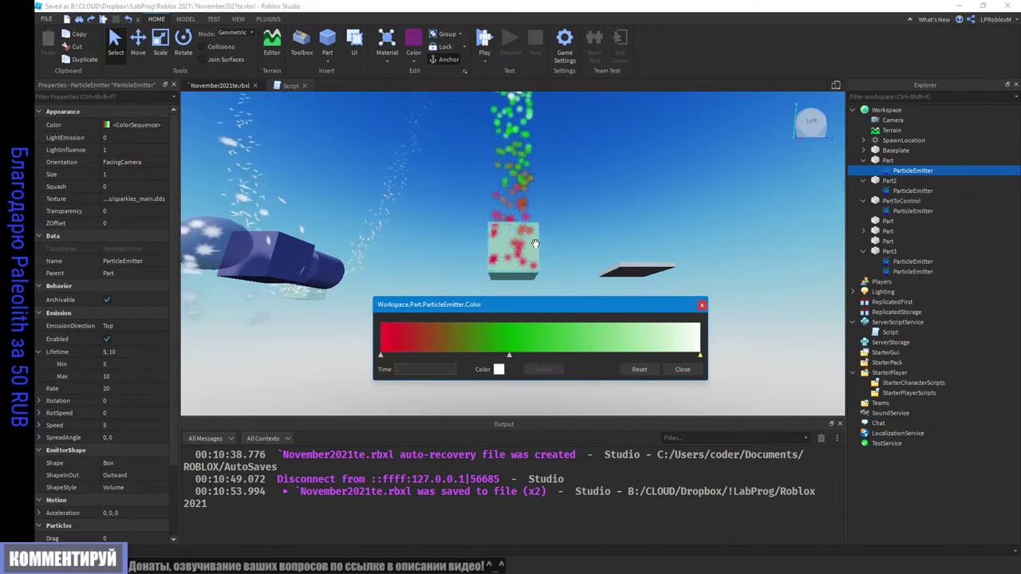
pyautogui.moveTo(527, 240); pyautogui.dragTo(541, 219, button='right')
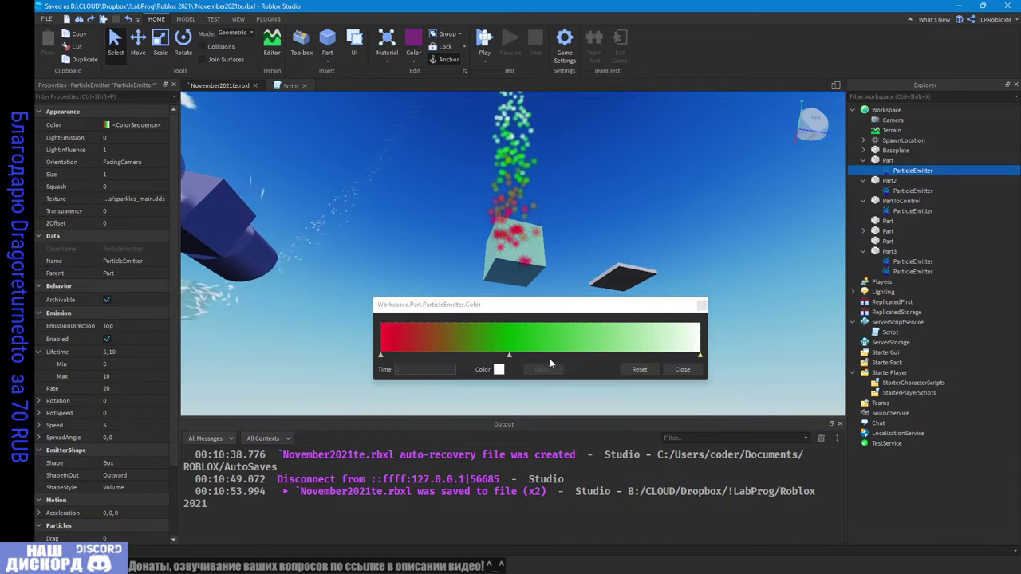
pyautogui.click(700, 356)
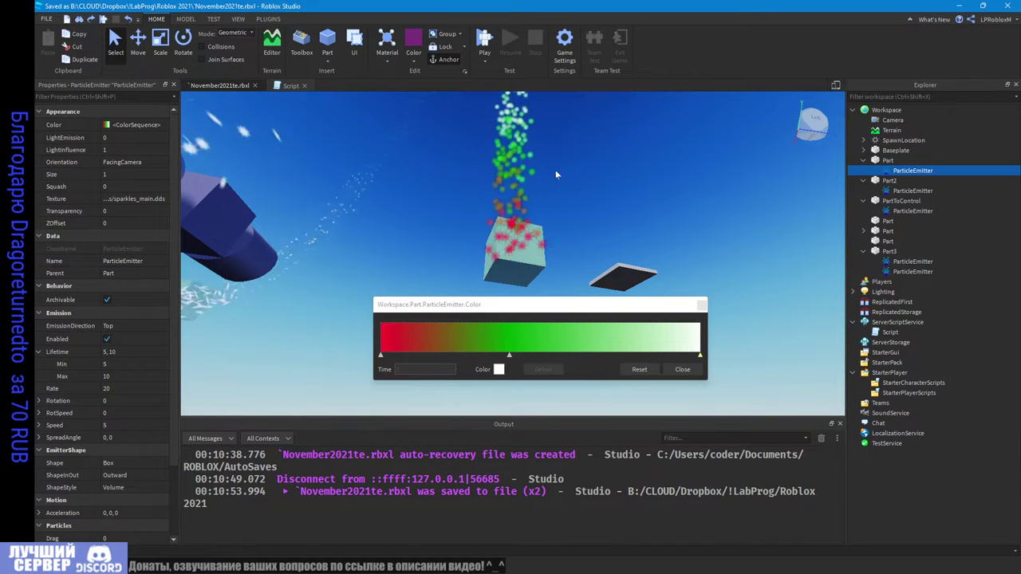
pyautogui.moveTo(556, 171); pyautogui.dragTo(564, 201, button='right')
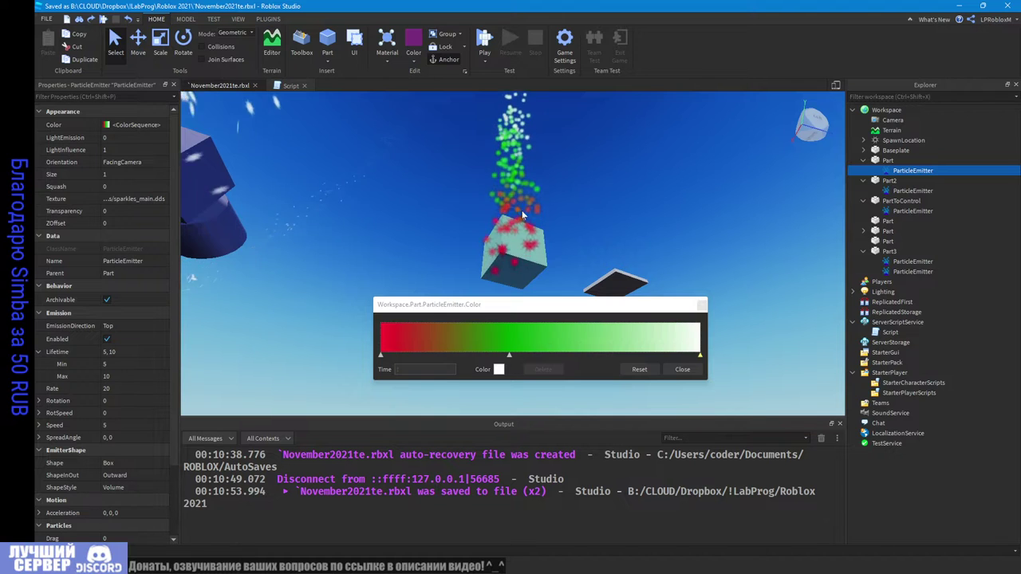
pyautogui.moveTo(528, 150); pyautogui.dragTo(539, 169, button='right')
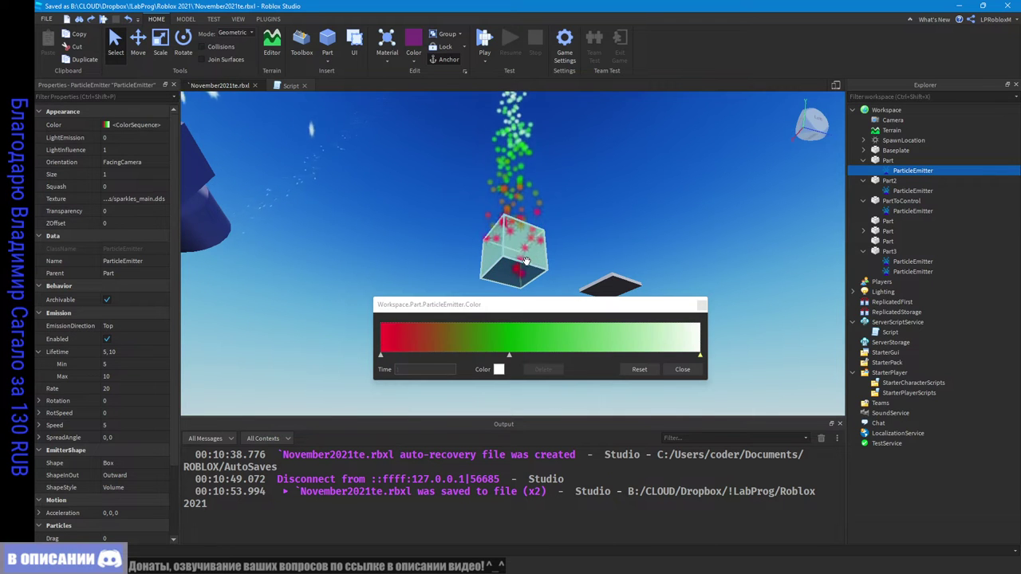
pyautogui.moveTo(581, 225); pyautogui.dragTo(580, 224, button='right')
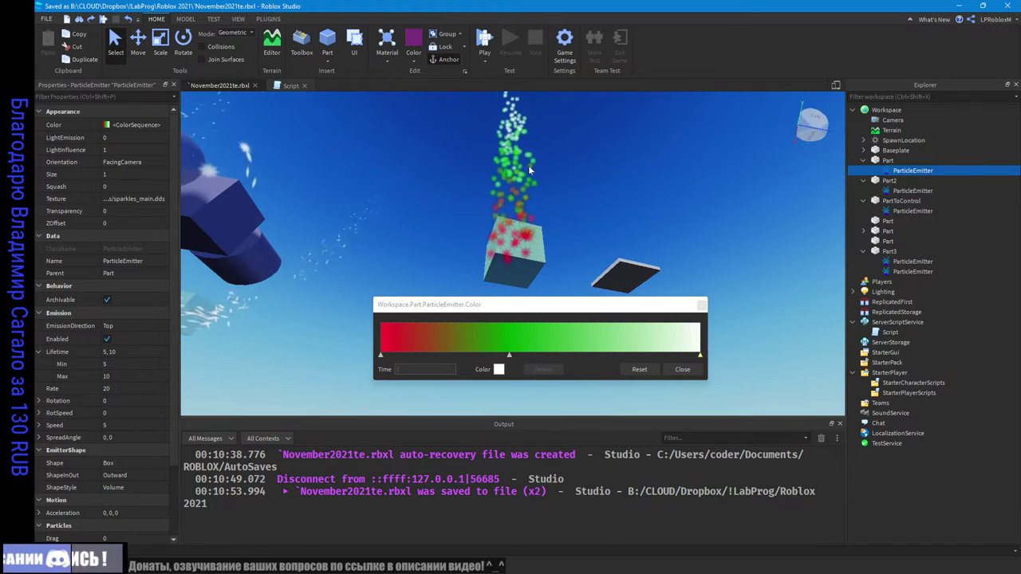
pyautogui.moveTo(661, 227); pyautogui.dragTo(662, 226, button='right')
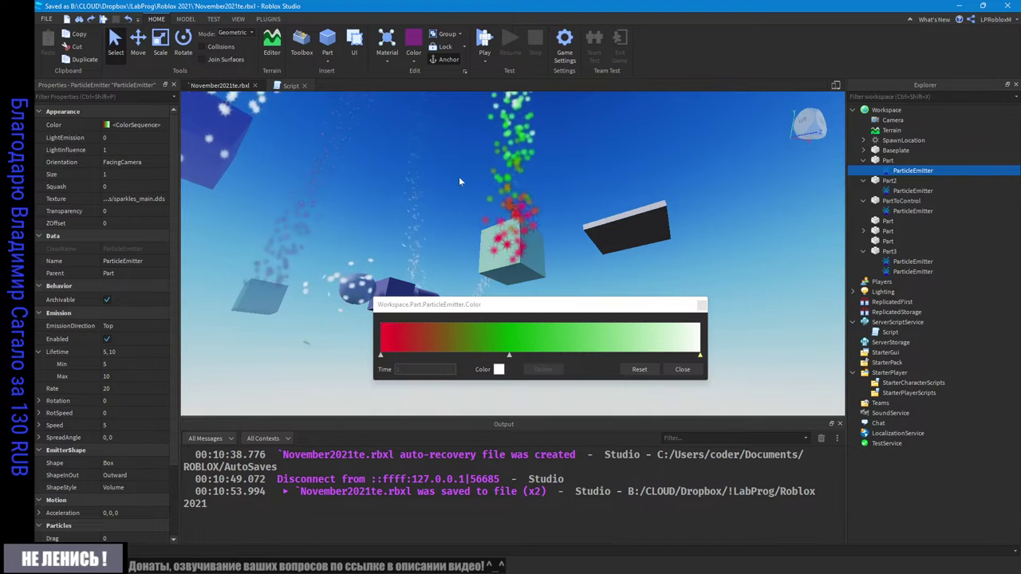
pyautogui.moveTo(459, 176); pyautogui.dragTo(459, 176, button='right')
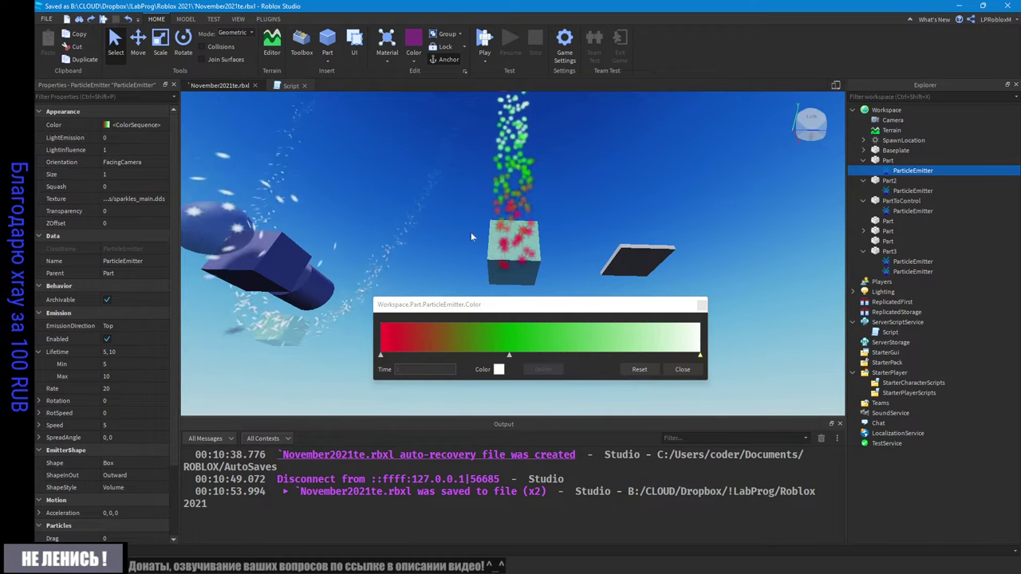
pyautogui.moveTo(555, 266); pyautogui.dragTo(553, 260, button='right')
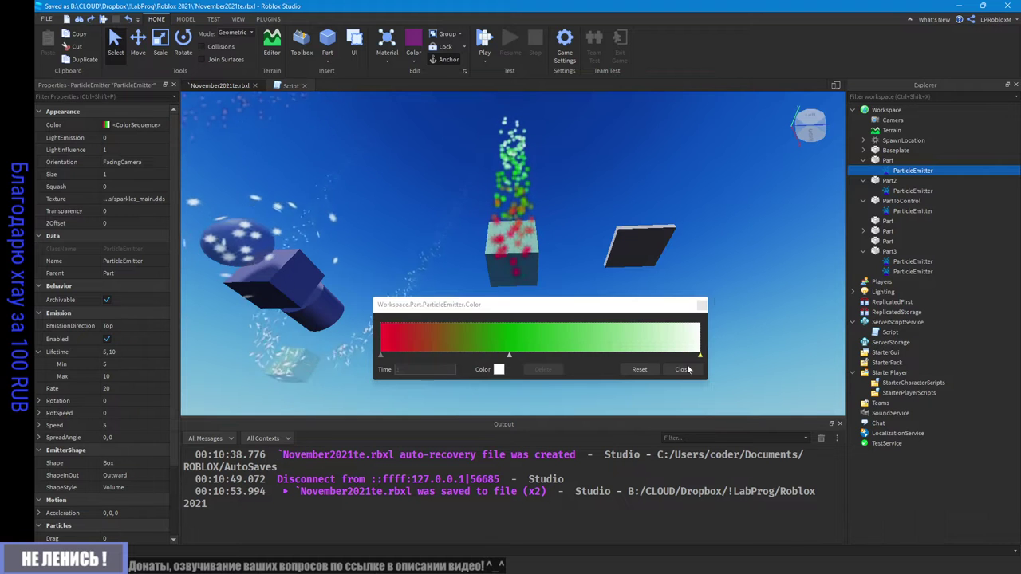
pyautogui.moveTo(550, 170); pyautogui.dragTo(556, 172, button='right')
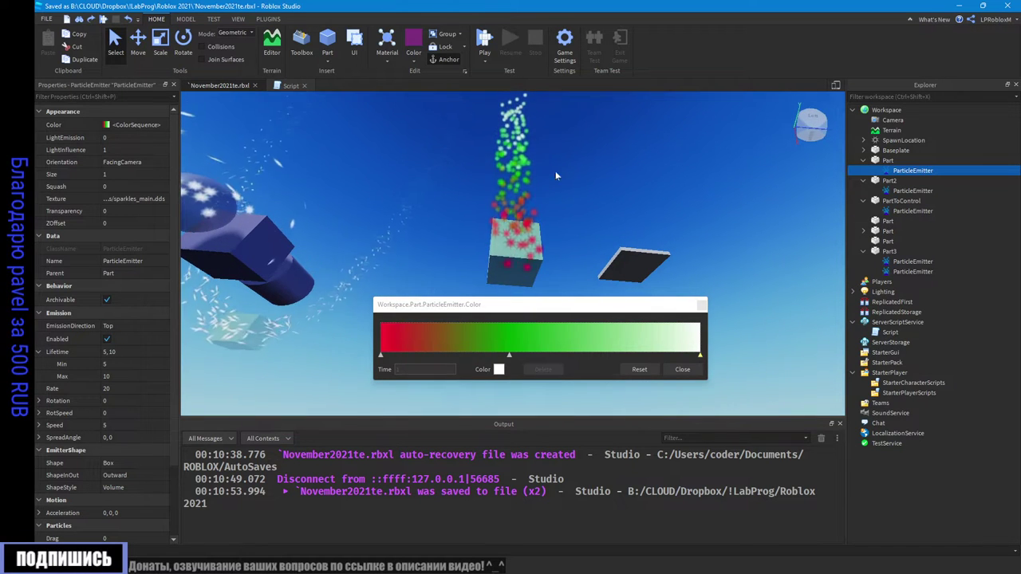
pyautogui.moveTo(549, 235); pyautogui.dragTo(548, 236, button='right')
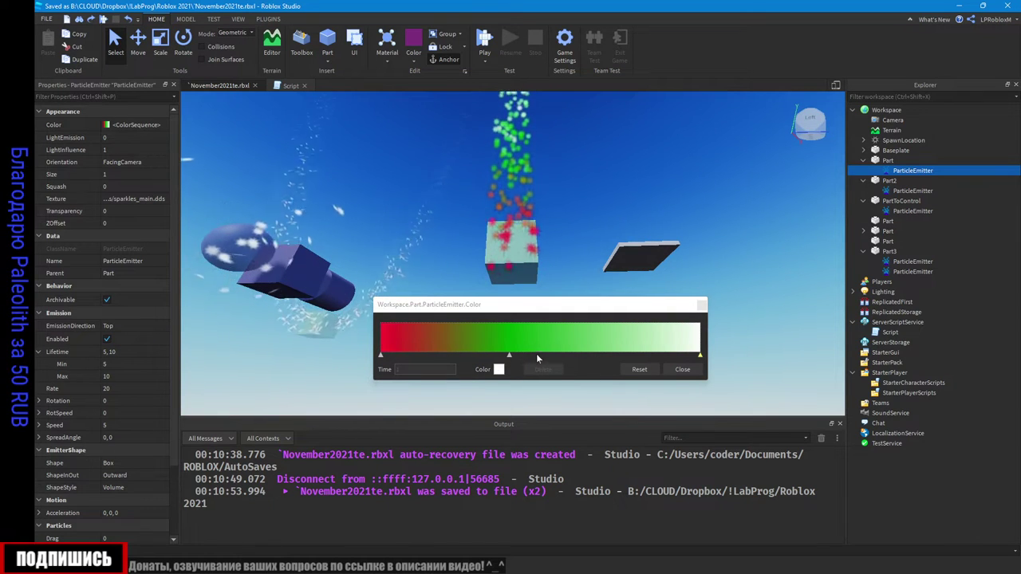
# Step: Move the green keypoint of the particle colour gradient to about time 0.765
pyautogui.moveTo(510, 356); pyautogui.dragTo(623, 356)
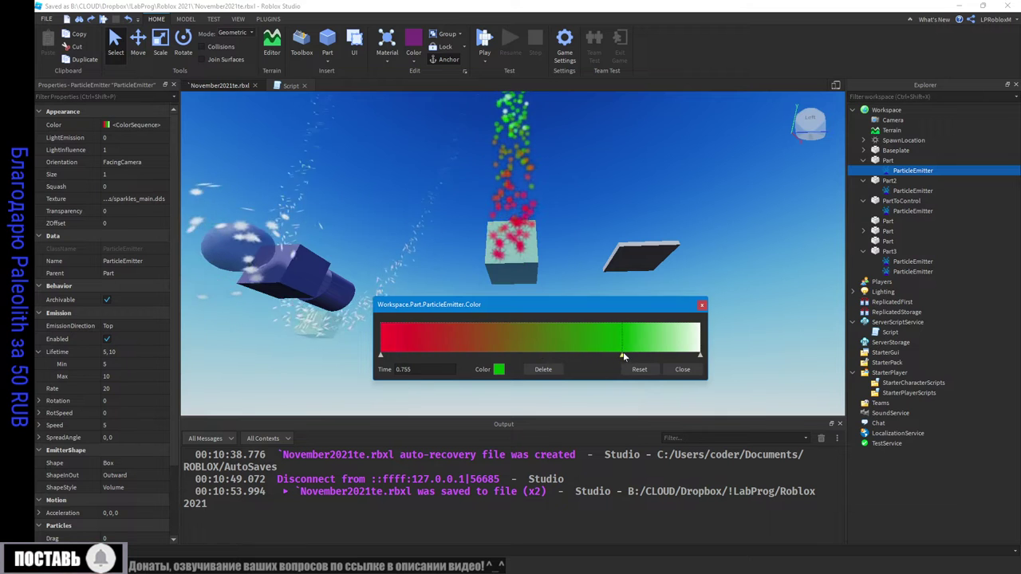
pyautogui.moveTo(560, 205); pyautogui.dragTo(553, 194, button='right')
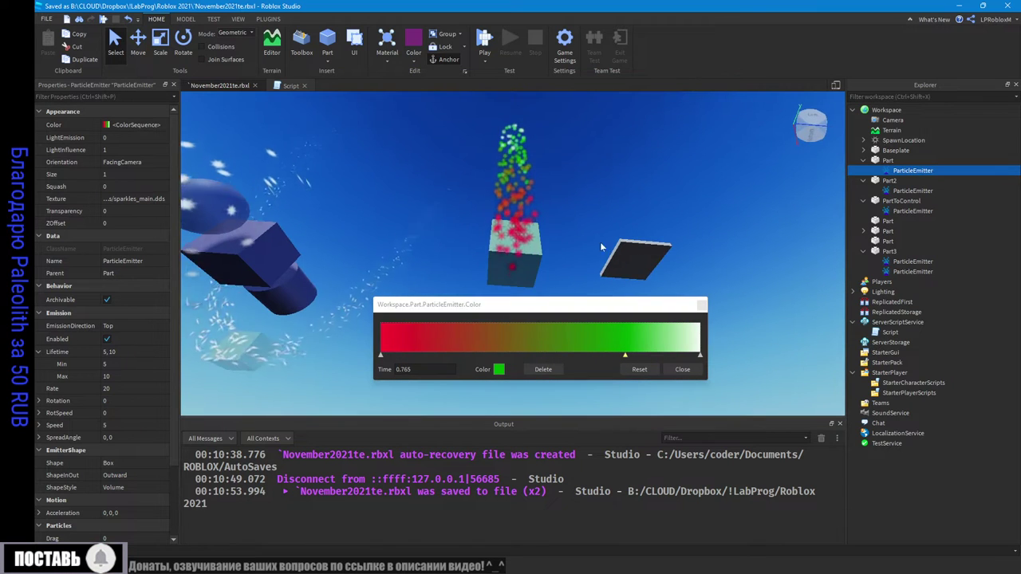
pyautogui.moveTo(625, 357); pyautogui.dragTo(594, 384)
# Step: Reset the particle colour gradient and set its starting colour to bright green (#00ff00)
pyautogui.click(638, 370)
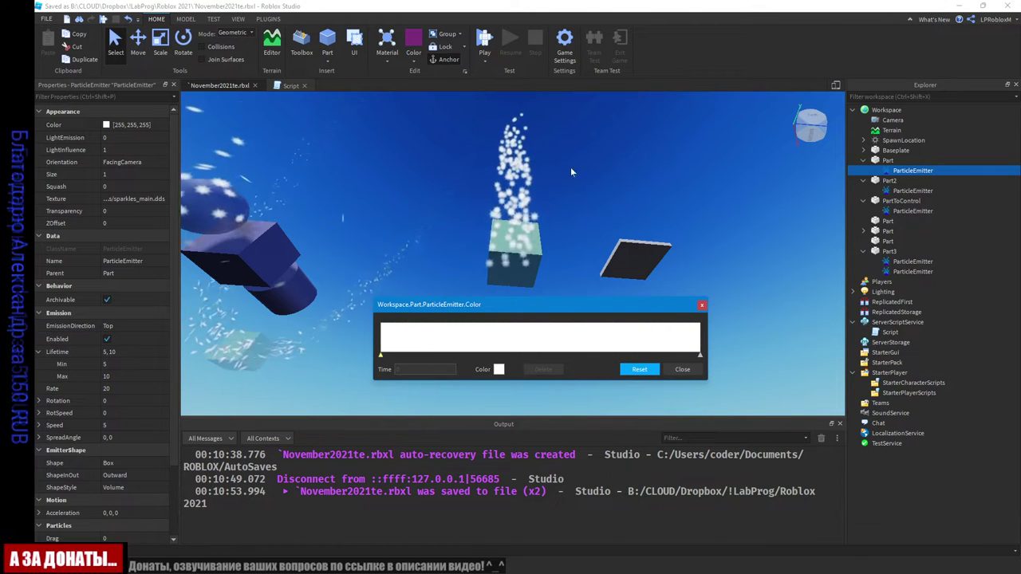
pyautogui.click(499, 369)
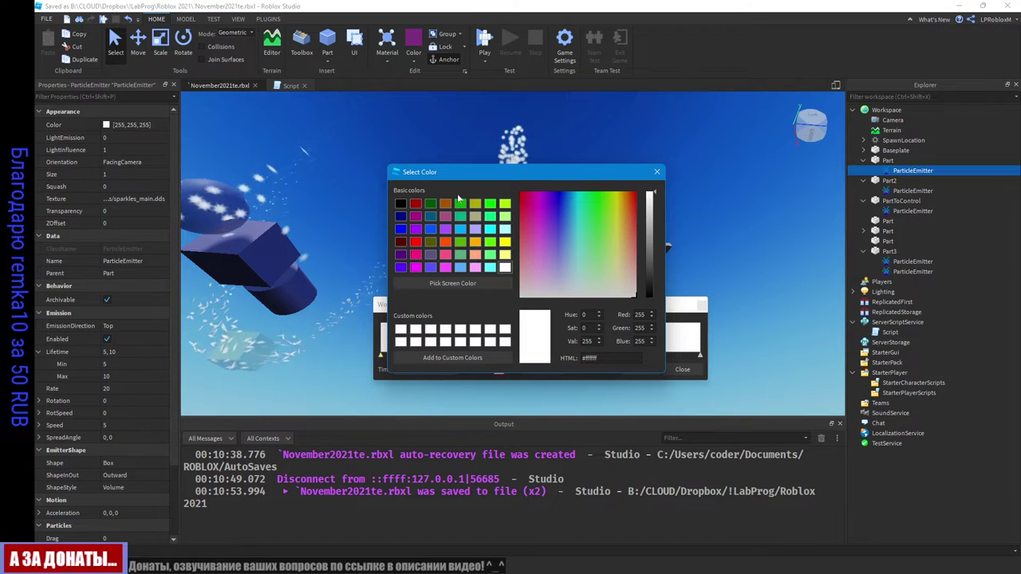
pyautogui.click(490, 202)
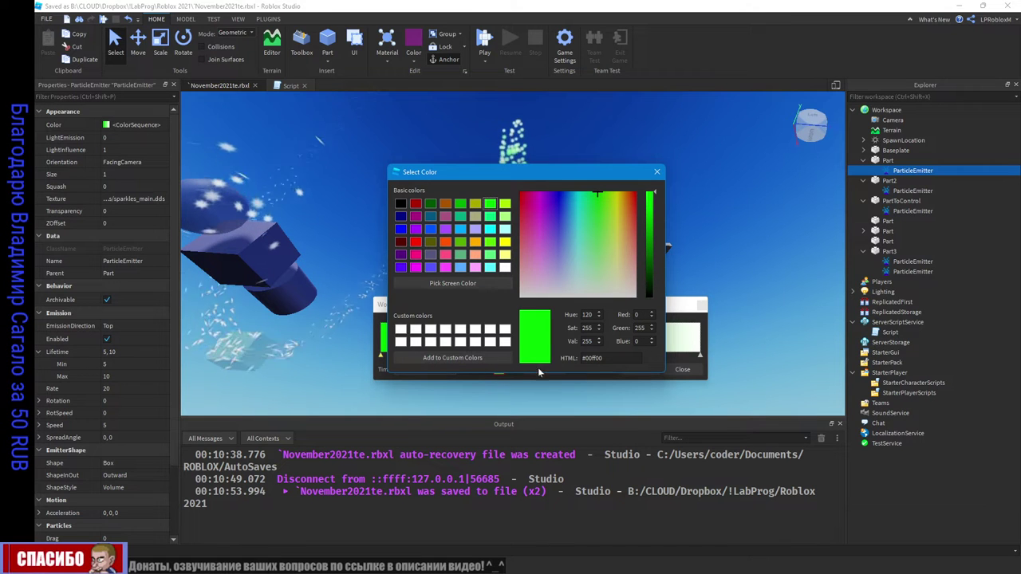
pyautogui.click(657, 173)
# Step: Set the end colour of the particle gradient to the same bright green (0, 255, 0)
pyautogui.click(701, 354)
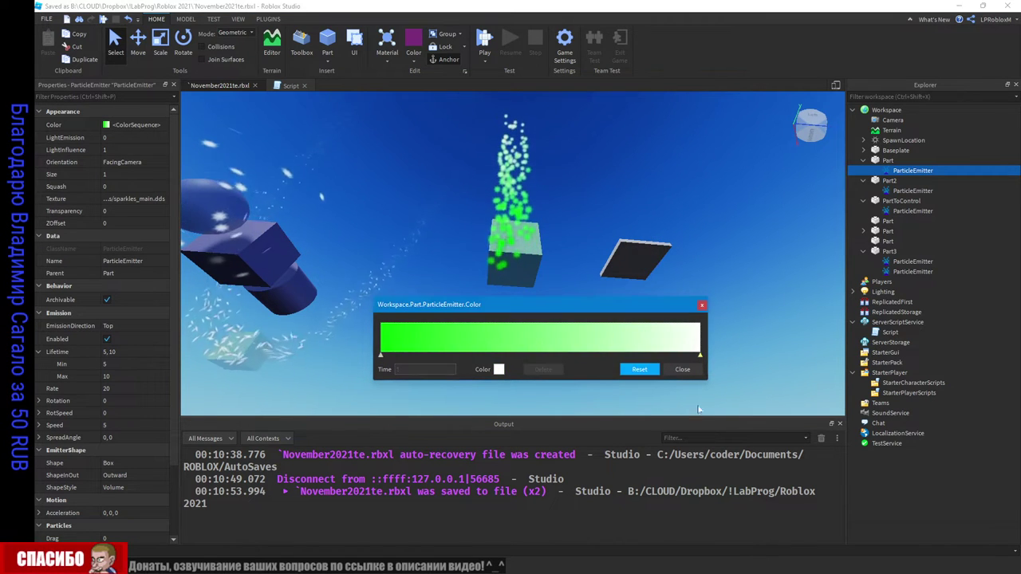
pyautogui.click(499, 370)
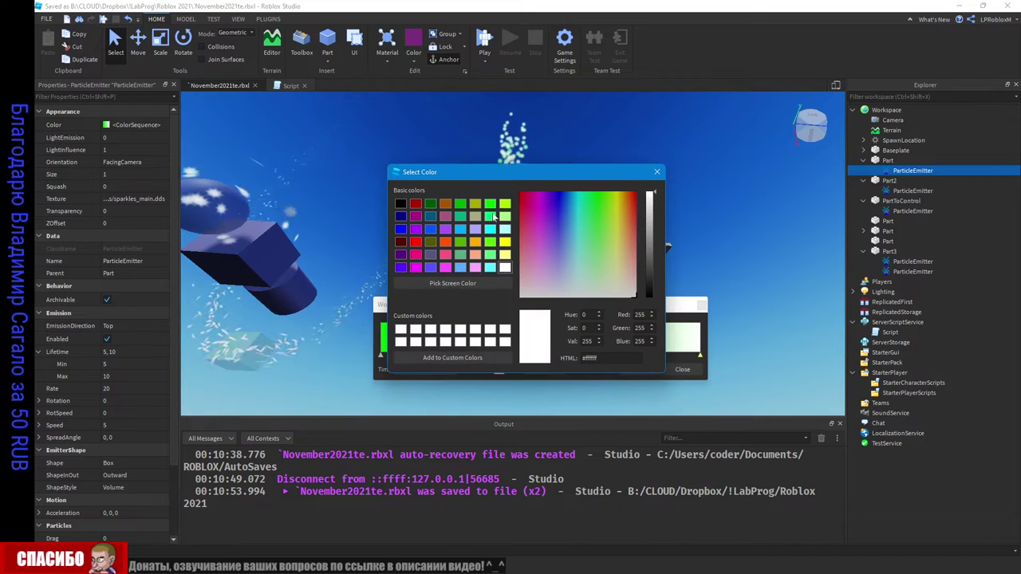
pyautogui.click(490, 203)
pyautogui.click(657, 172)
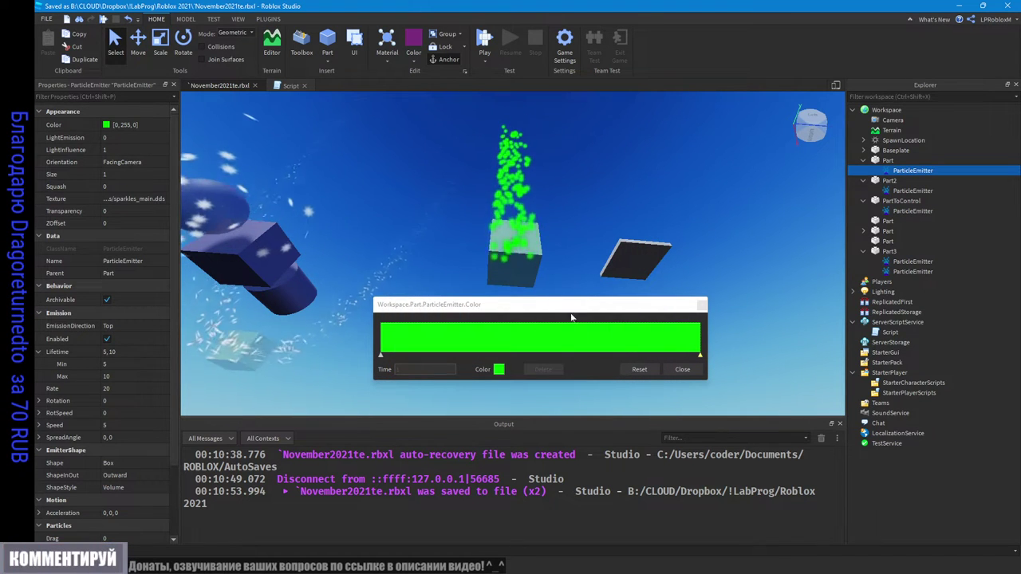
# Step: Reset the particle colour gradient, set its end colour to dark red and close the gradient editor
pyautogui.click(645, 370)
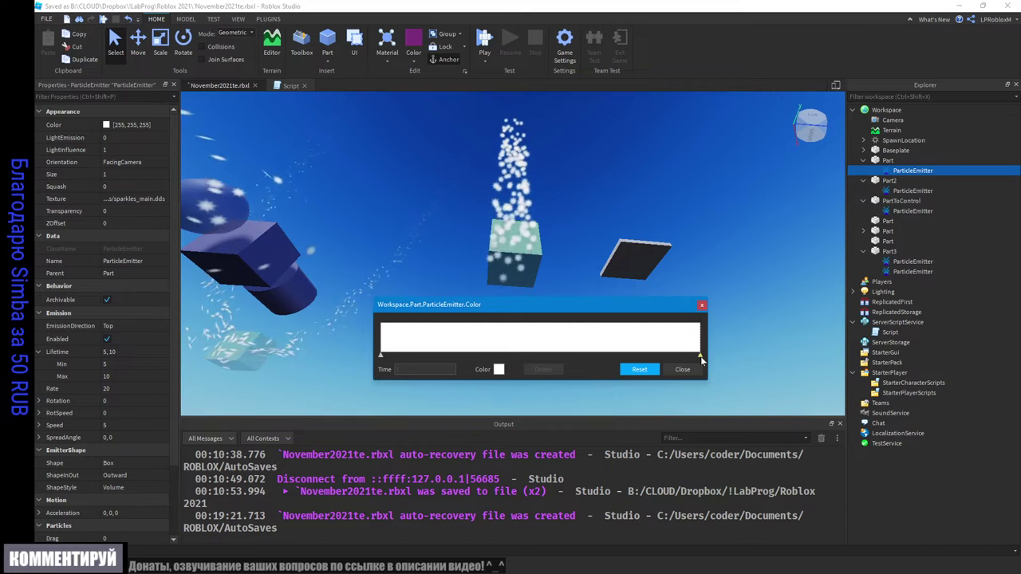
pyautogui.click(498, 368)
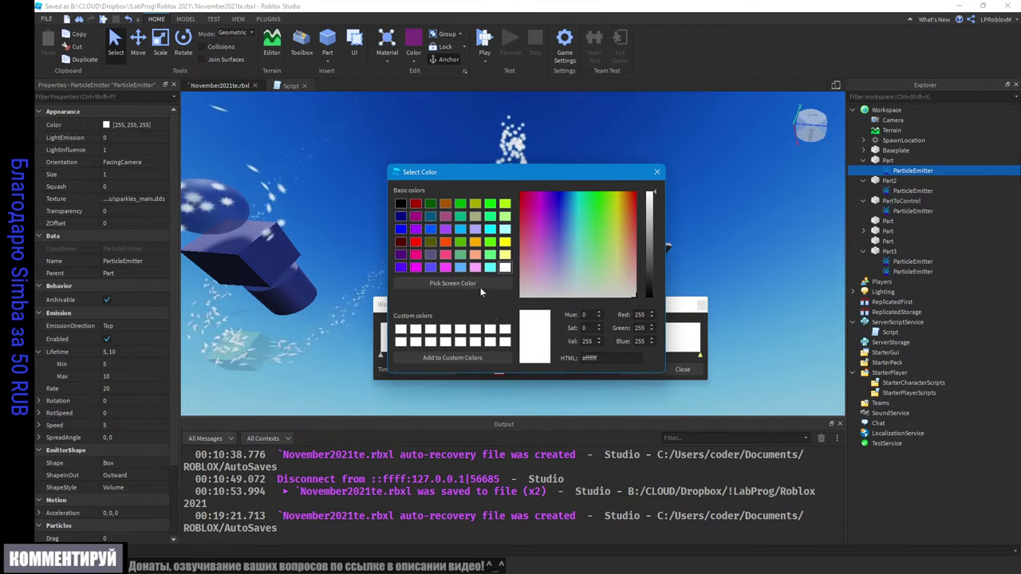
pyautogui.click(416, 206)
pyautogui.click(659, 173)
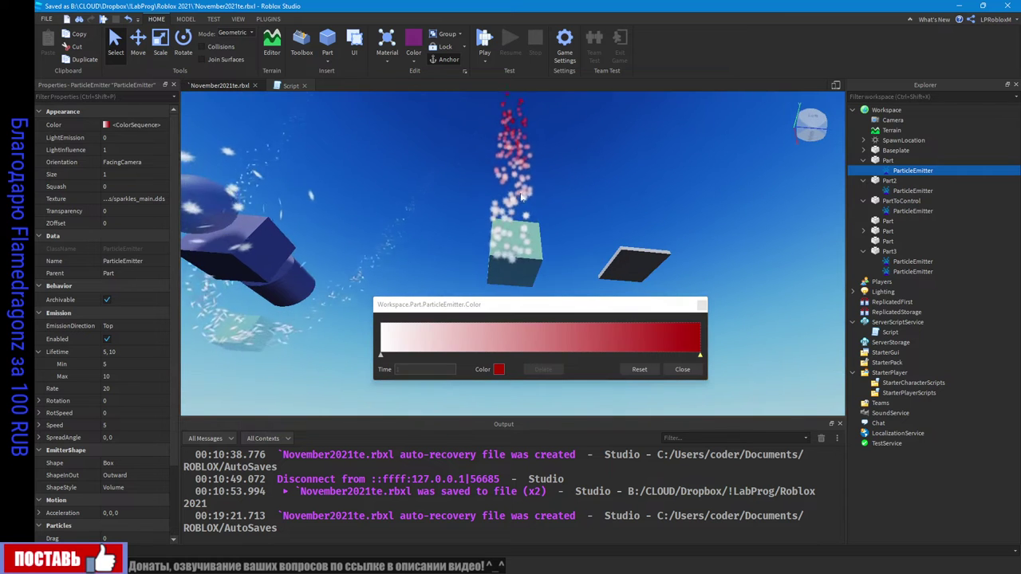
pyautogui.scroll(5, 516, 193)
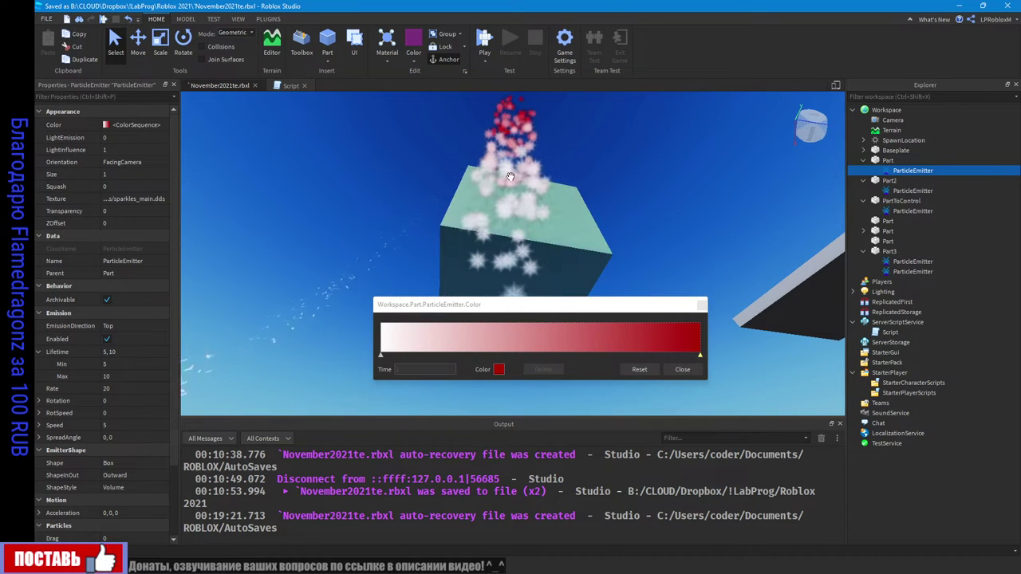
pyautogui.click(701, 307)
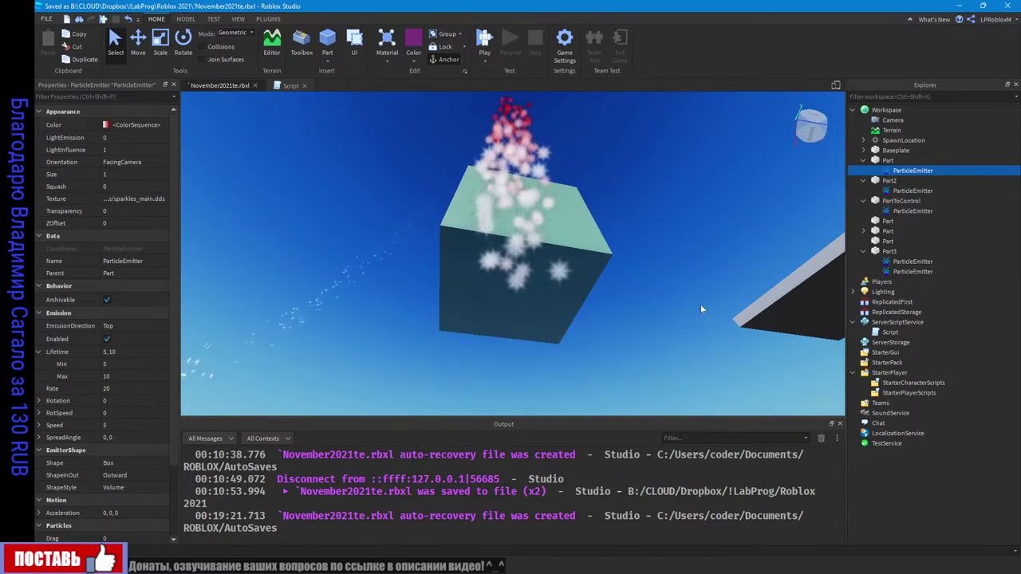
# Step: Try a LightEmission of 0.9 on the cube's particles and return it to 0
pyautogui.click(107, 139)
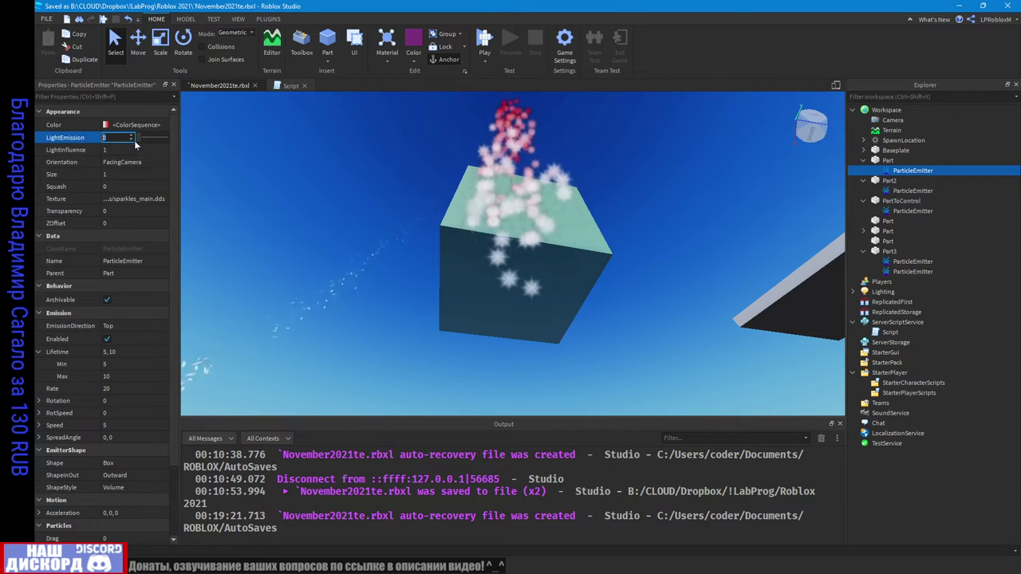
pyautogui.moveTo(140, 137); pyautogui.dragTo(167, 140)
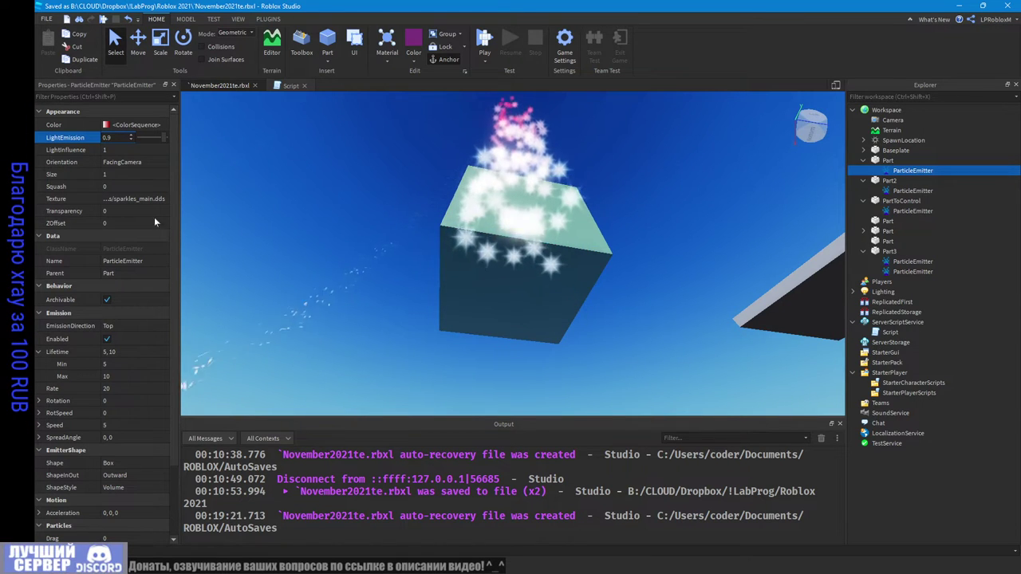
pyautogui.moveTo(153, 139); pyautogui.dragTo(128, 139)
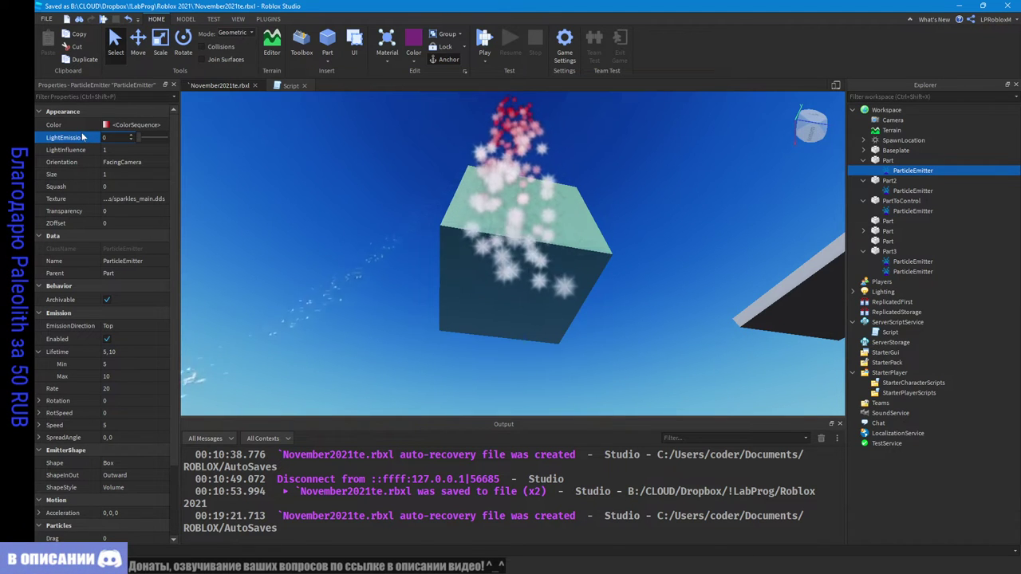
pyautogui.click(291, 85)
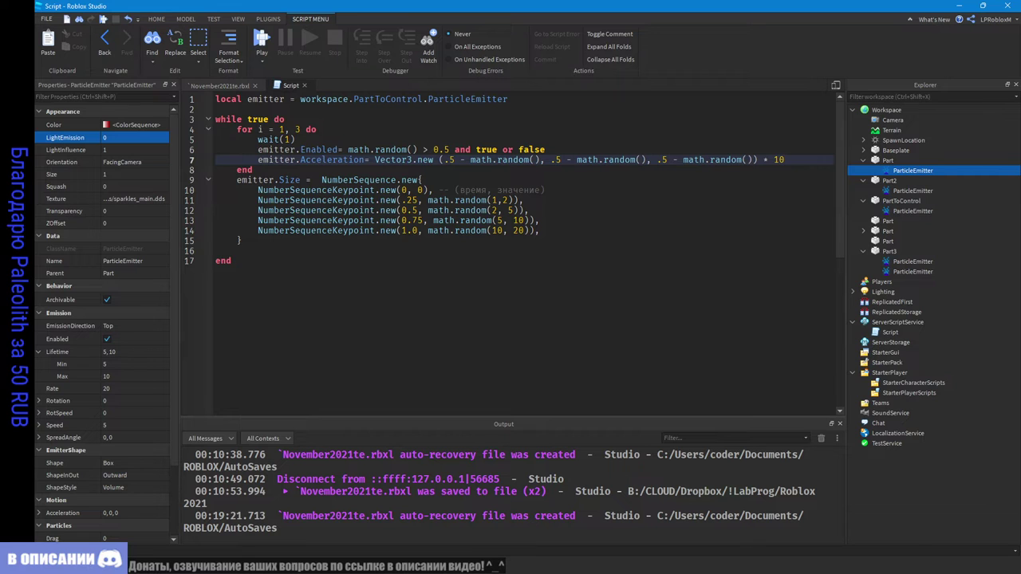
pyautogui.click(213, 86)
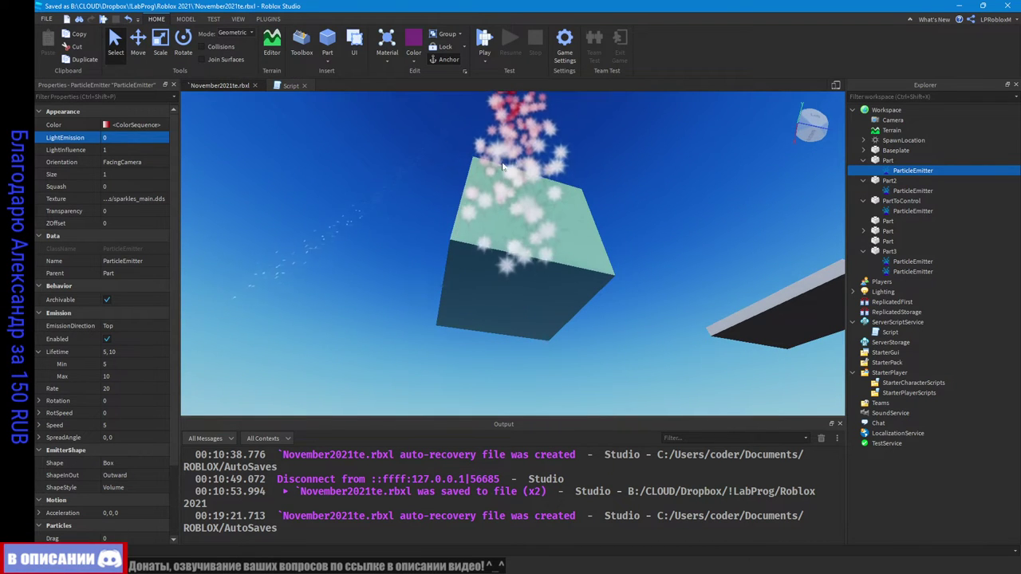
pyautogui.moveTo(251, 184); pyautogui.dragTo(251, 183, button='right')
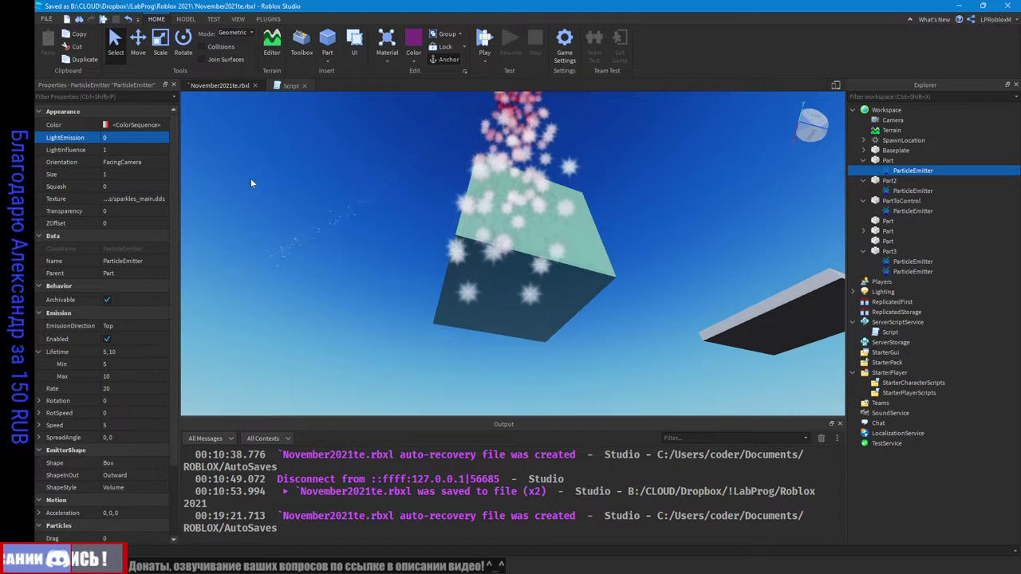
# Step: Try a LightInfluence of 0 on the cube's particle emitter and restore it to 1
pyautogui.click(114, 151)
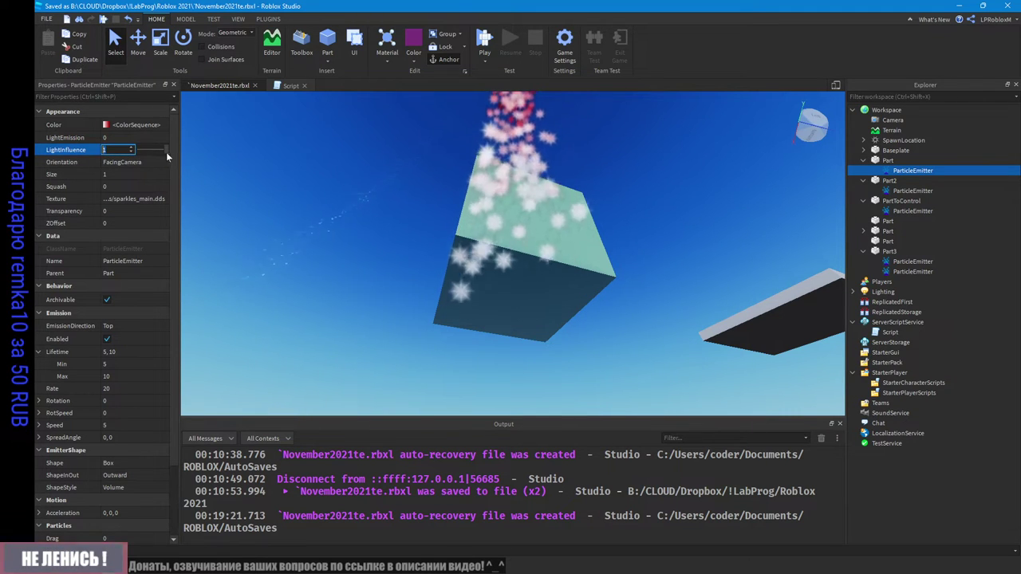
pyautogui.moveTo(166, 151); pyautogui.dragTo(135, 162)
pyautogui.moveTo(546, 162); pyautogui.dragTo(545, 162, button='right')
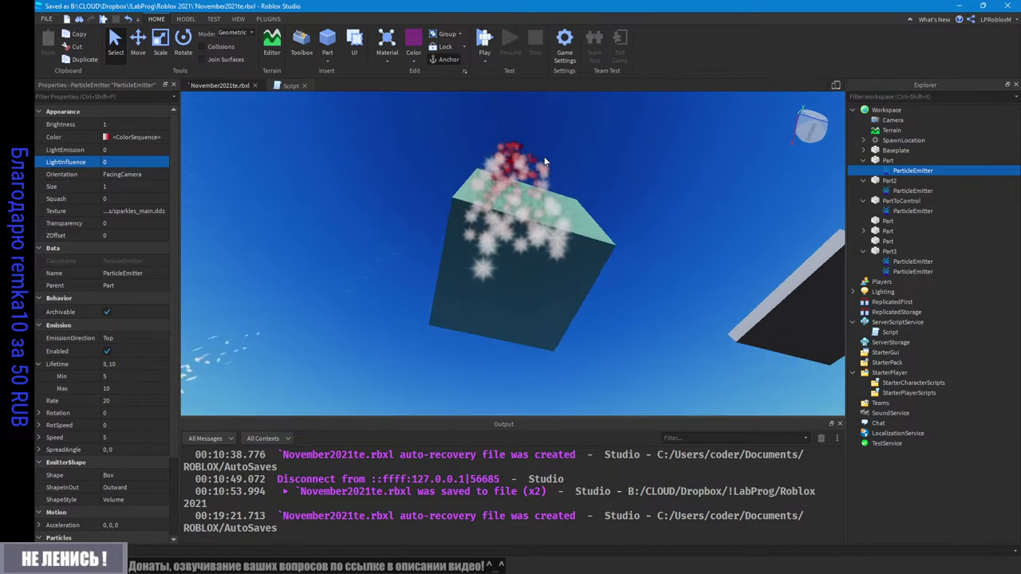
pyautogui.click(122, 163)
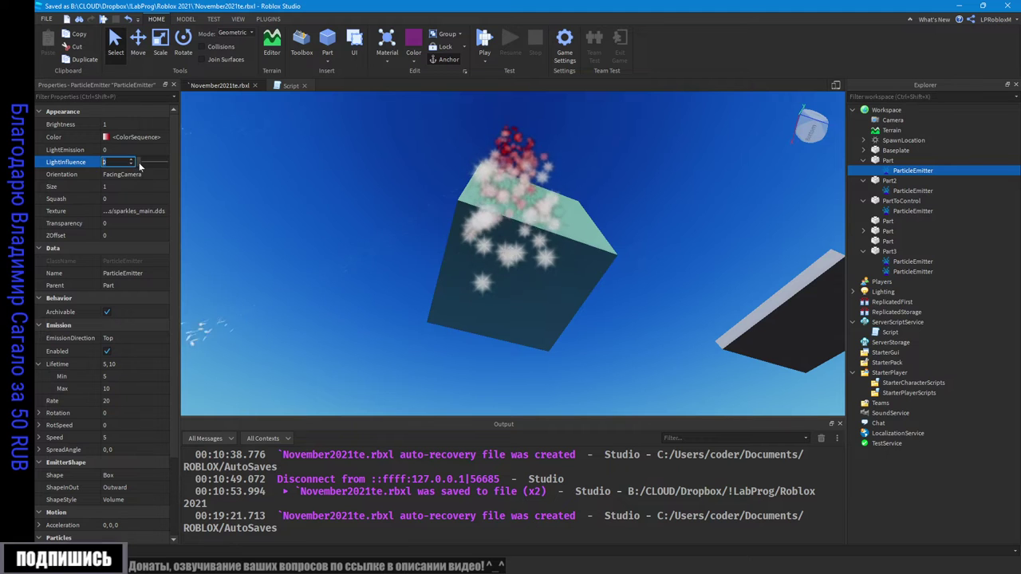
pyautogui.moveTo(139, 164); pyautogui.dragTo(179, 164)
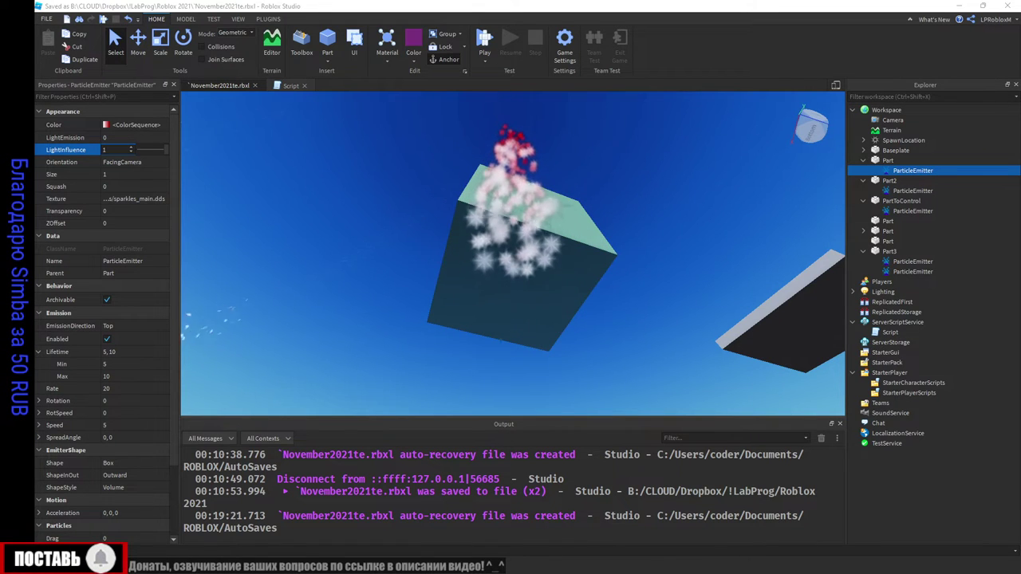
# Step: Switch to the browser and read the overview and properties in the ParticleEmitter API reference
pyautogui.moveTo(37, 143); pyautogui.dragTo(352, 8)
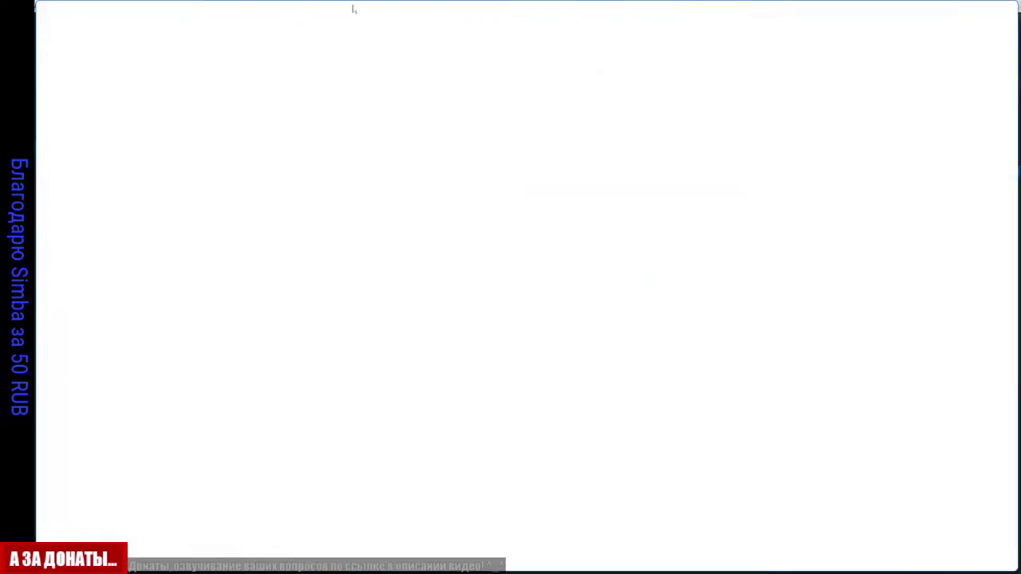
pyautogui.scroll(10, 437, 177)
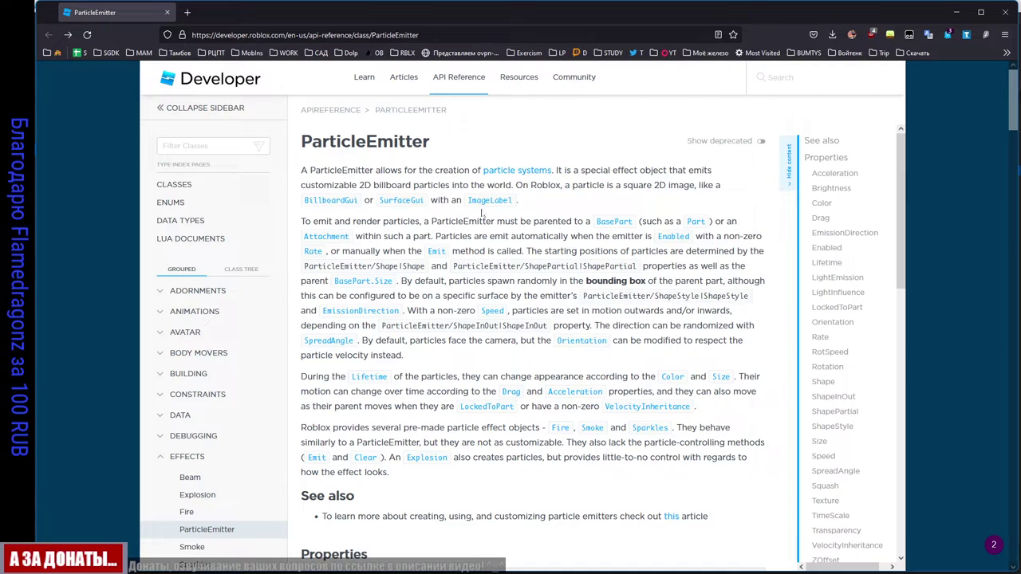
pyautogui.scroll(-4, 482, 212)
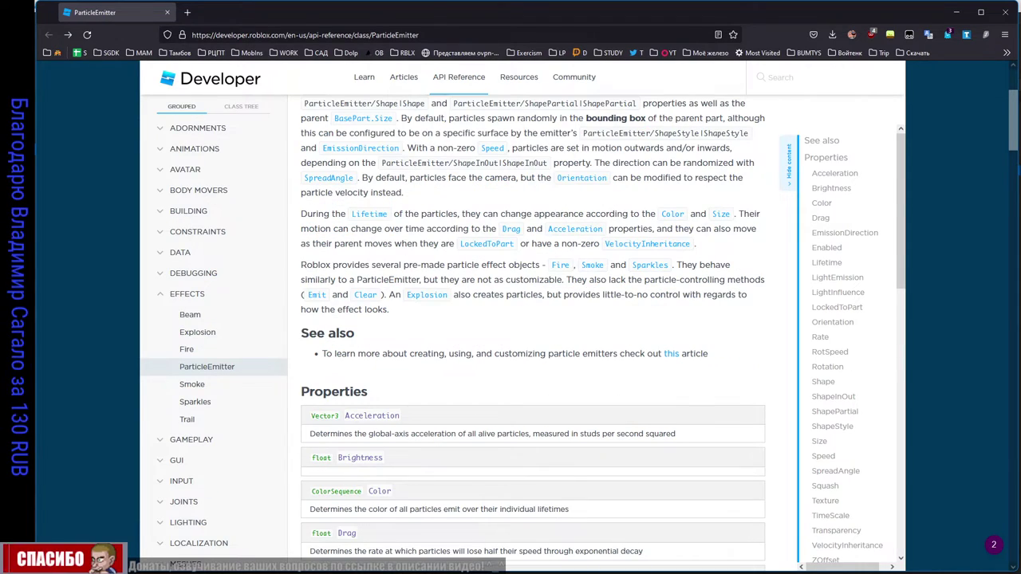
pyautogui.scroll(4, 492, 198)
pyautogui.scroll(-3, 522, 171)
pyautogui.scroll(3, 408, 101)
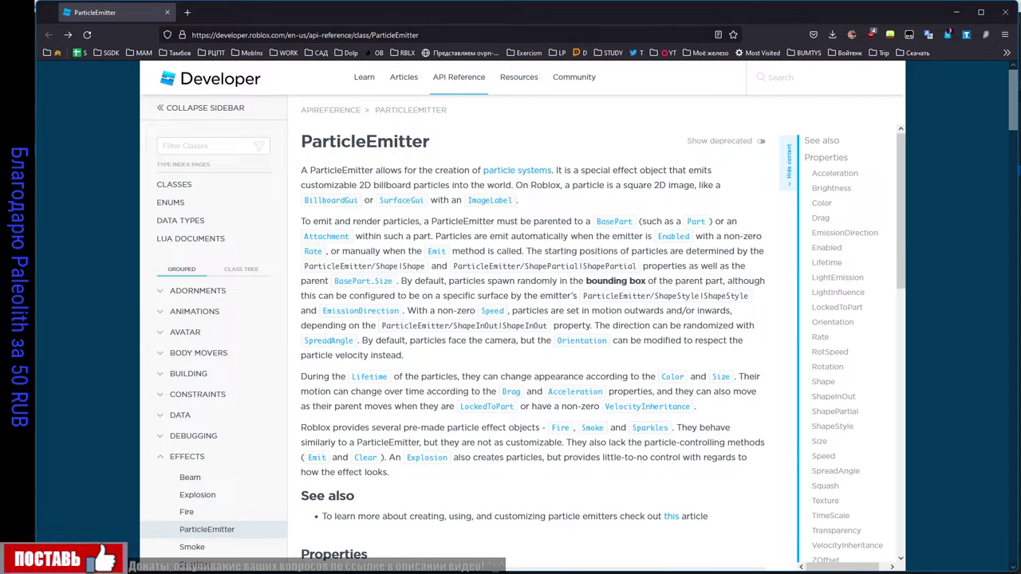
# Step: Go to the LightInfluence entry in the ParticleEmitter reference and read its description beside LightEmission's
pyautogui.click(828, 297)
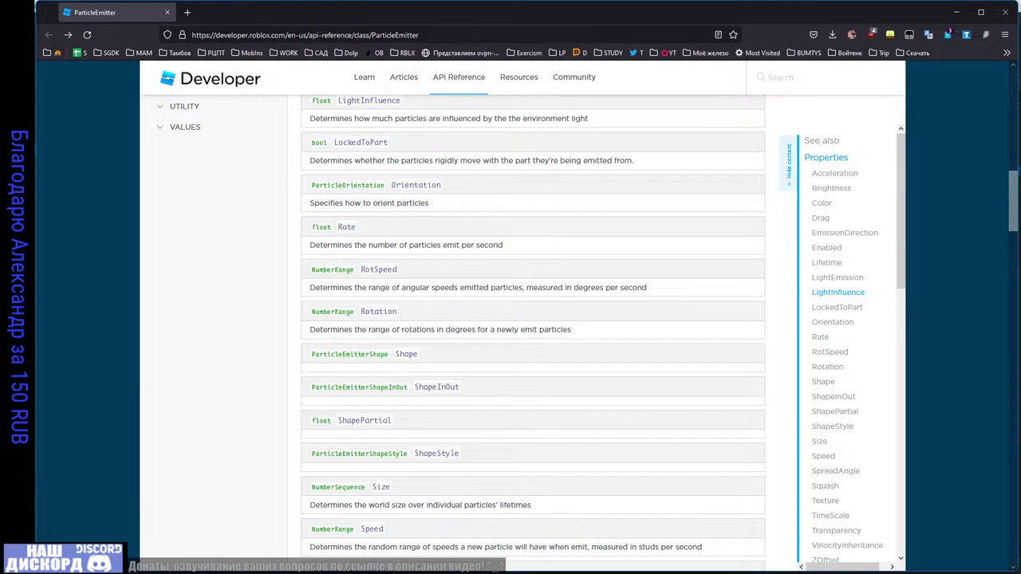
pyautogui.click(460, 131)
pyautogui.click(539, 132)
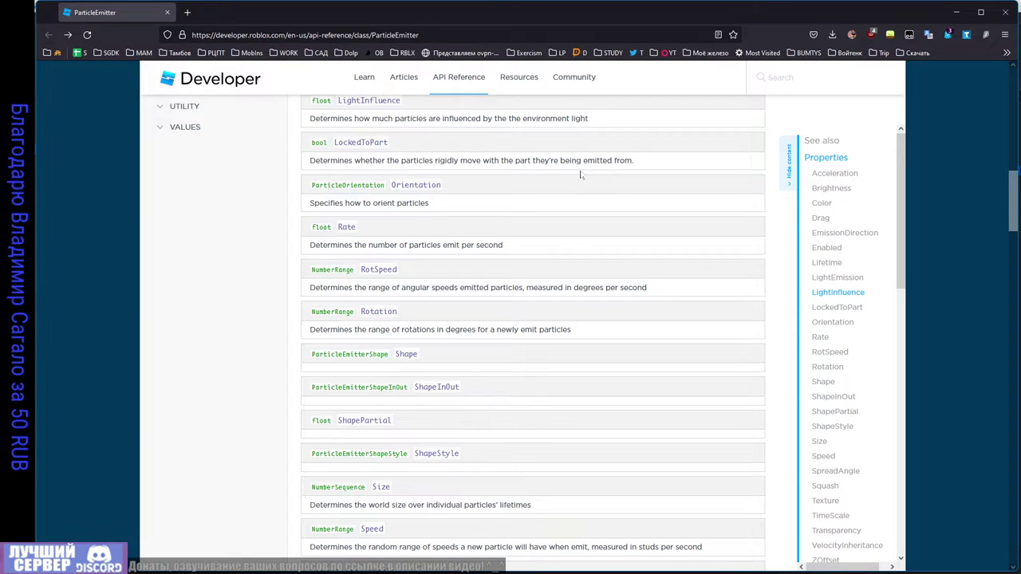
pyautogui.scroll(1, 581, 175)
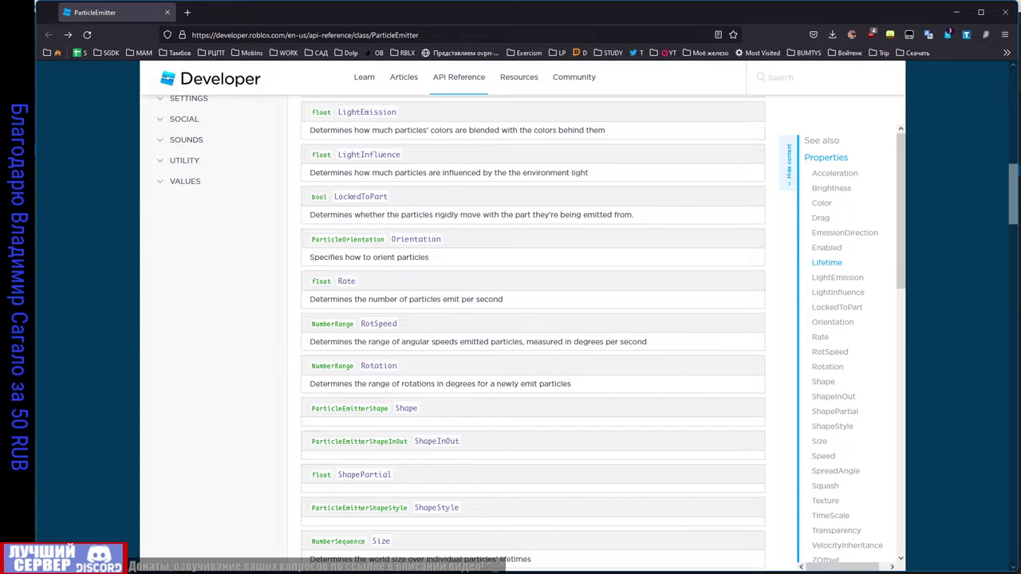
# Step: Return to Roblox Studio and set the cube emitter's LightInfluence to 0
pyautogui.hotkey('alt', 'Tab')
pyautogui.moveTo(557, 165); pyautogui.dragTo(560, 172, button='right')
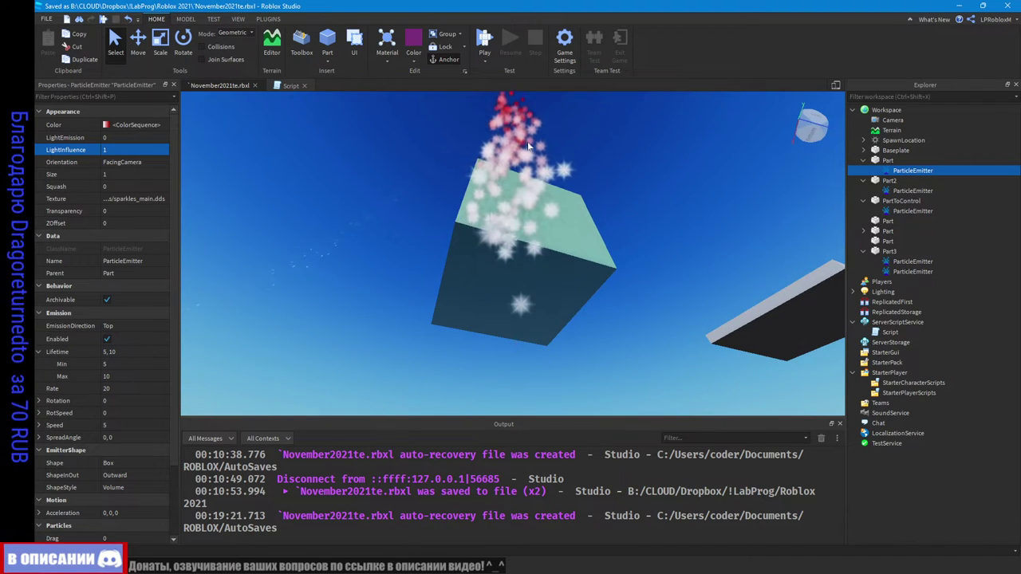
pyautogui.moveTo(527, 138); pyautogui.dragTo(503, 161, button='right')
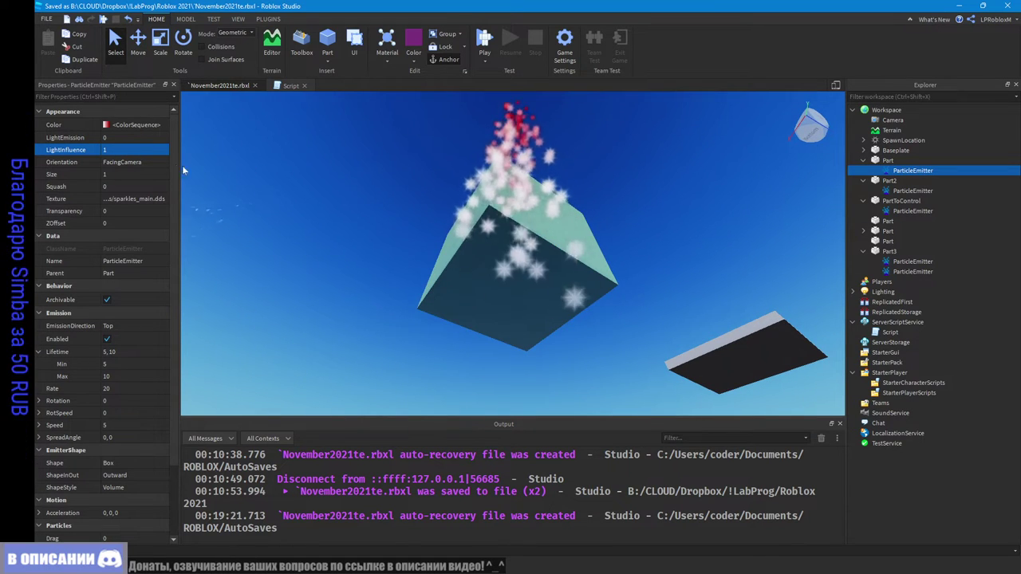
pyautogui.moveTo(165, 150); pyautogui.dragTo(131, 150)
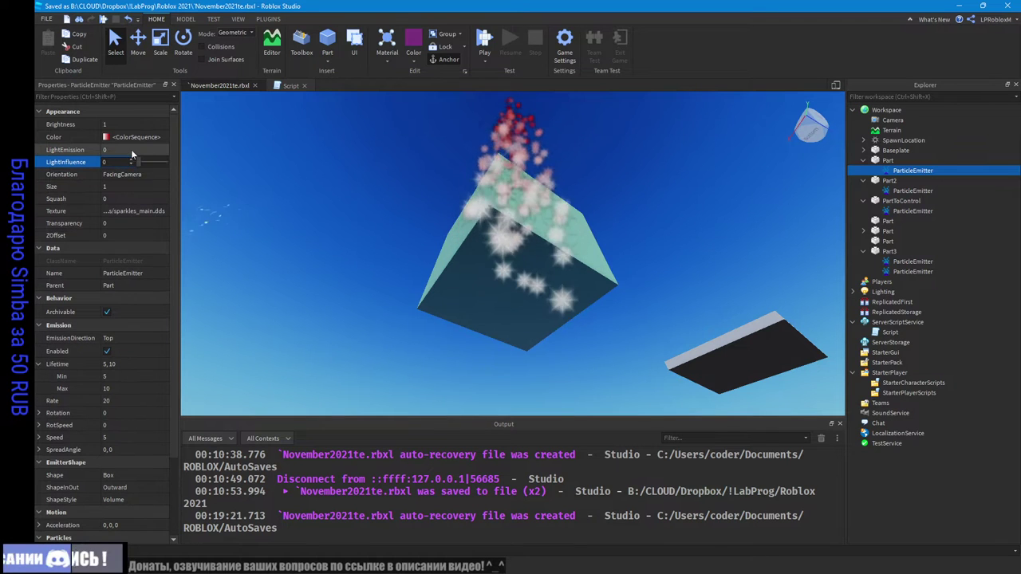
pyautogui.moveTo(538, 136); pyautogui.dragTo(551, 148, button='right')
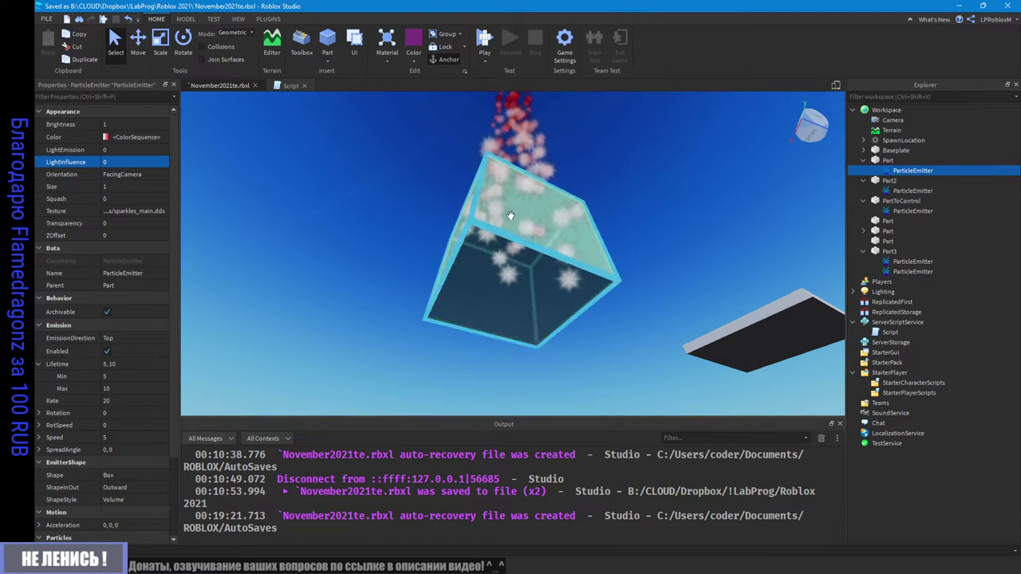
pyautogui.moveTo(511, 215); pyautogui.dragTo(516, 220, button='right')
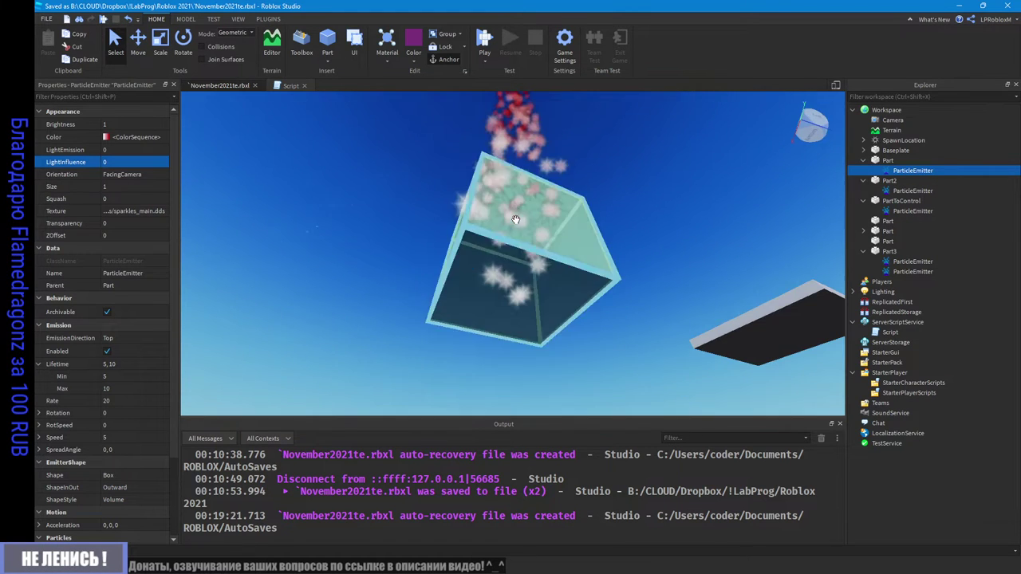
# Step: Disable the SunRays effect under Lighting to compare the particles' look, and enable it again
pyautogui.click(885, 110)
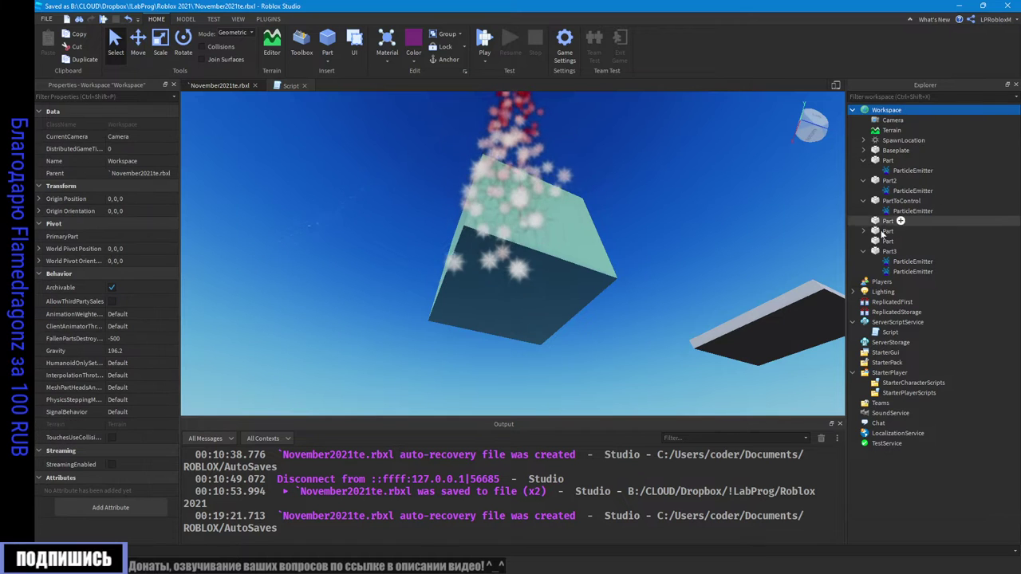
pyautogui.click(881, 292)
pyautogui.click(853, 292)
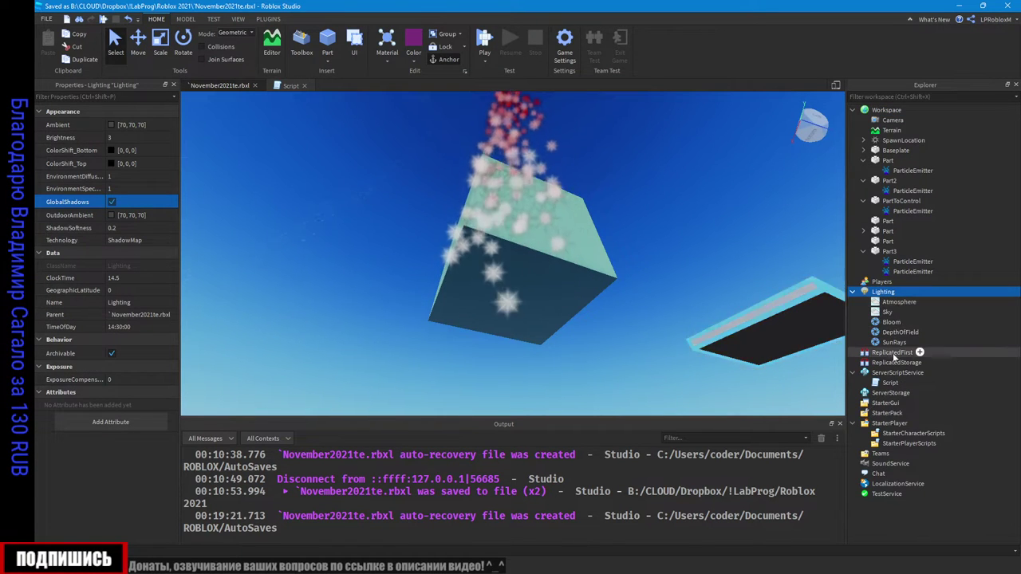
pyautogui.click(894, 342)
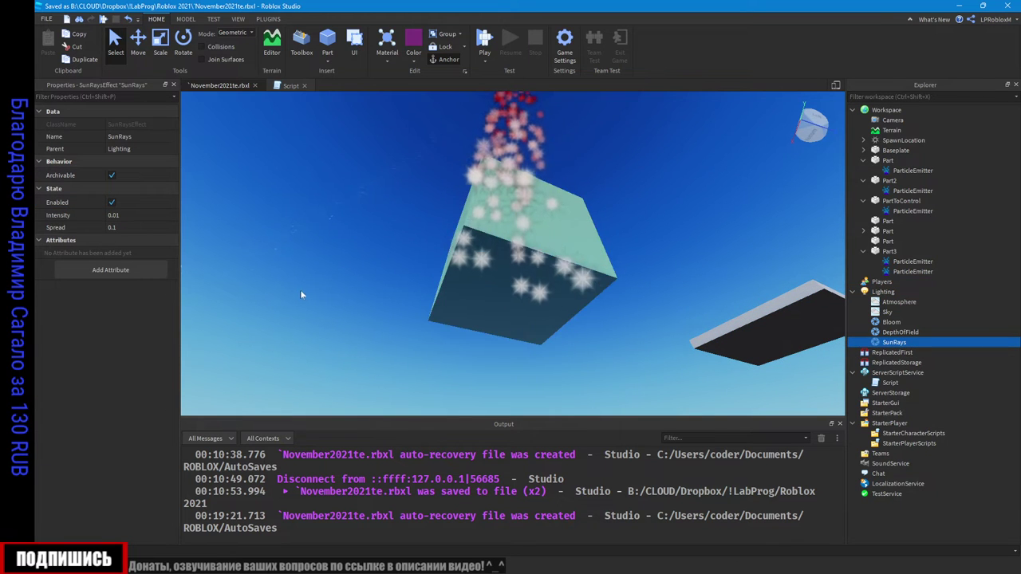
pyautogui.click(112, 202)
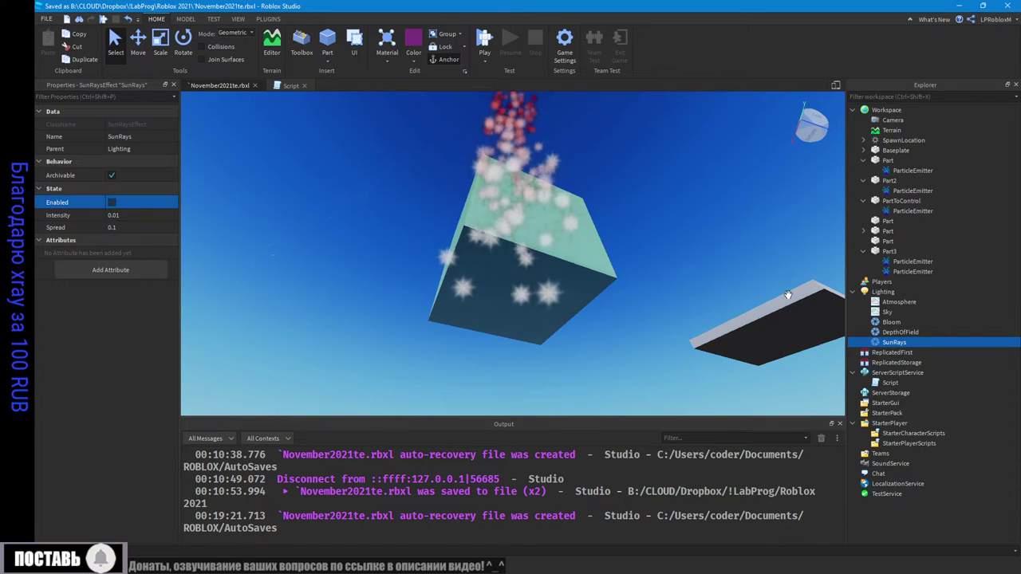
pyautogui.click(914, 332)
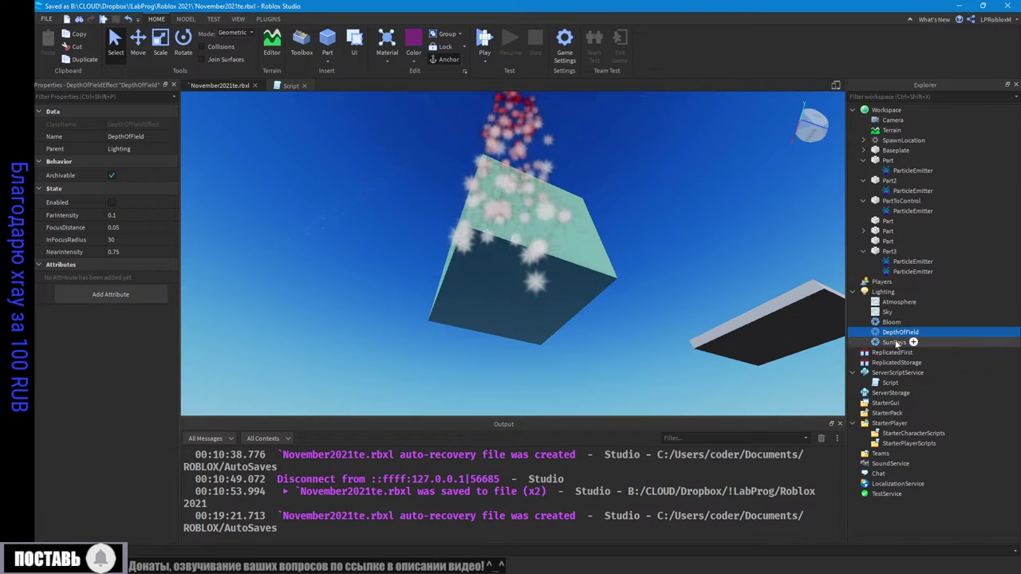
pyautogui.click(895, 342)
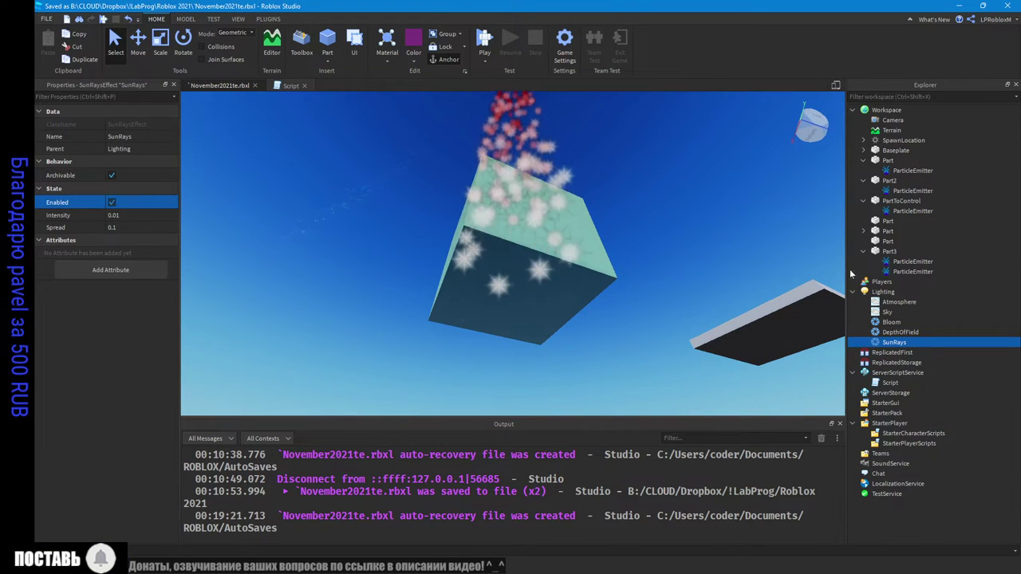
# Step: Darken the Lighting service's Ambient colour to [4, 4, 4]
pyautogui.click(887, 293)
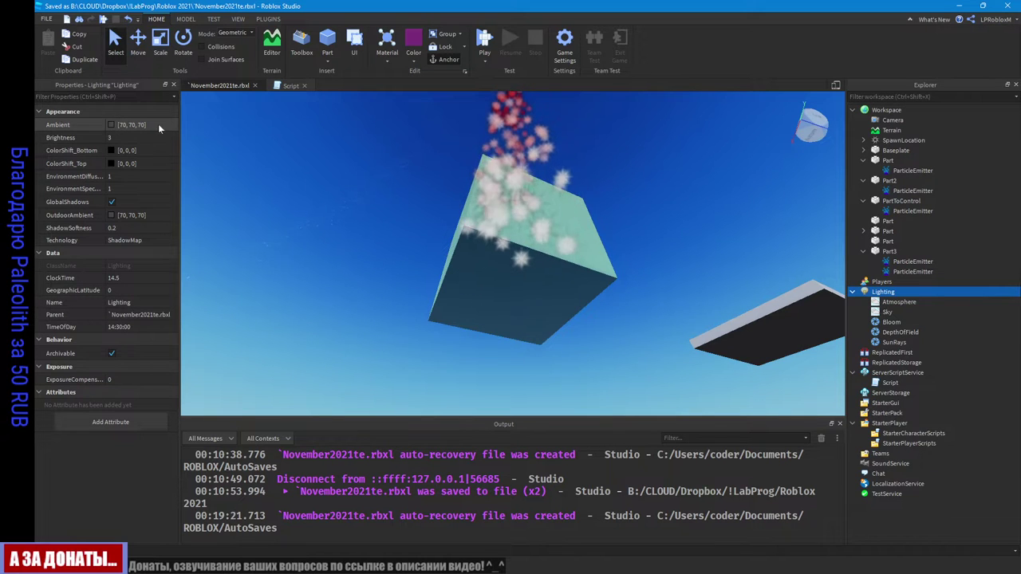
pyautogui.click(111, 124)
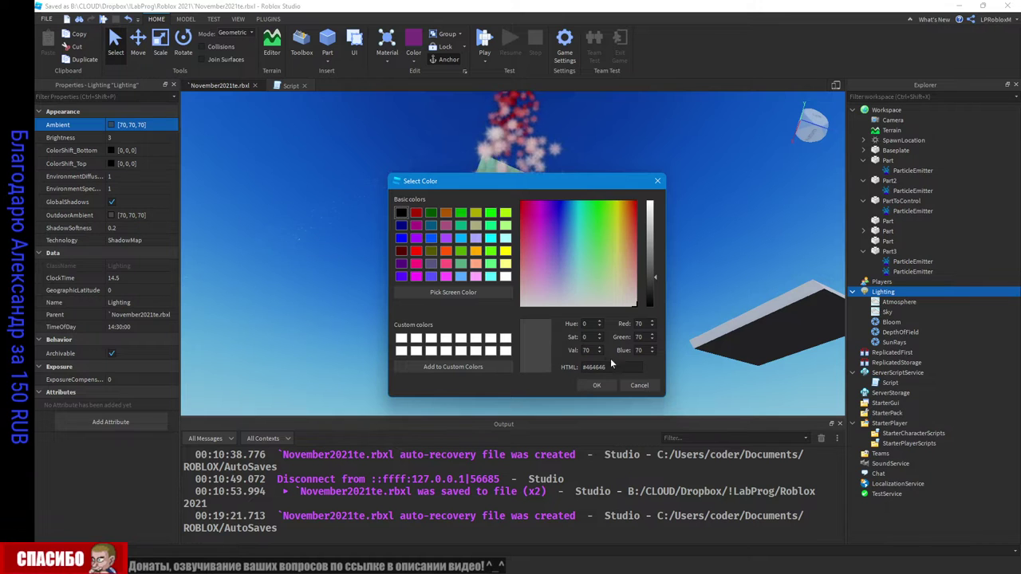
pyautogui.moveTo(655, 277); pyautogui.dragTo(659, 308)
pyautogui.click(600, 386)
pyautogui.moveTo(565, 173); pyautogui.dragTo(565, 173, button='right')
pyautogui.scroll(-5, 565, 173)
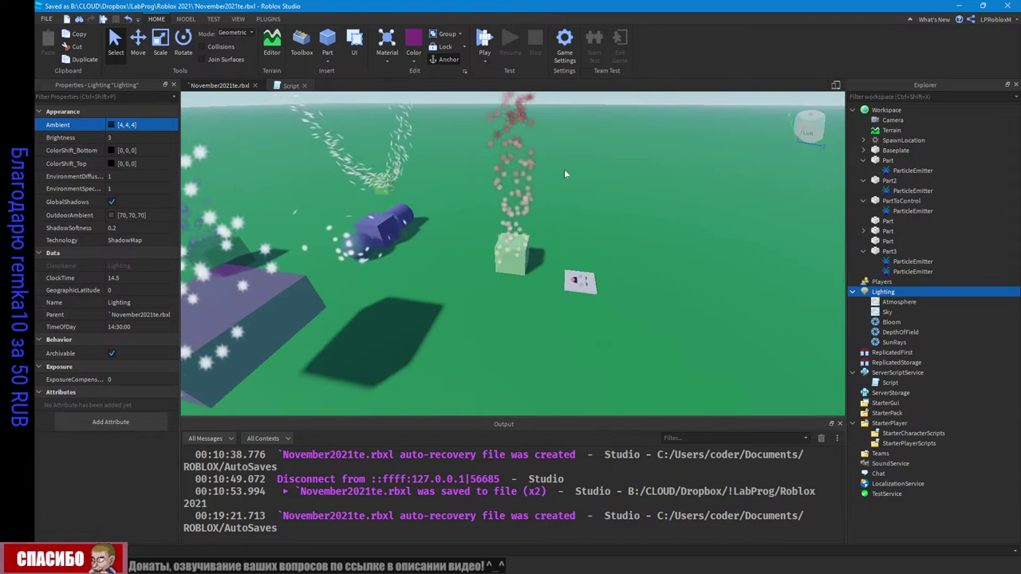
# Step: Lower the Lighting Brightness to 0 and view the cube's particles in the darkened scene
pyautogui.click(124, 137)
pyautogui.moveTo(149, 136); pyautogui.dragTo(131, 143)
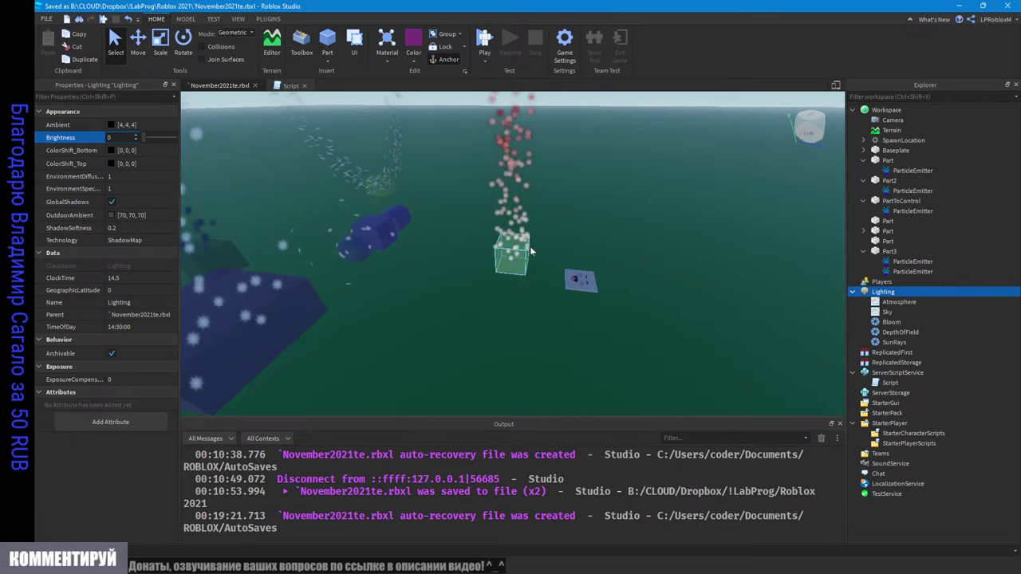
pyautogui.moveTo(530, 246); pyautogui.dragTo(525, 220, button='right')
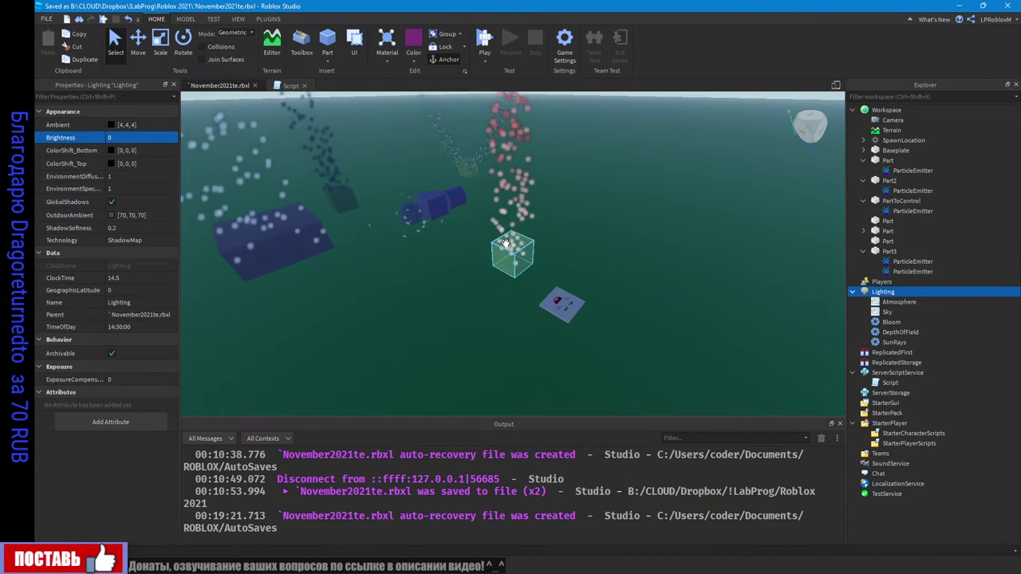
# Step: Raise LightEmission to 1 on the cube's ParticleEmitter, keeping LightInfluence at 0
pyautogui.click(901, 161)
pyautogui.click(914, 171)
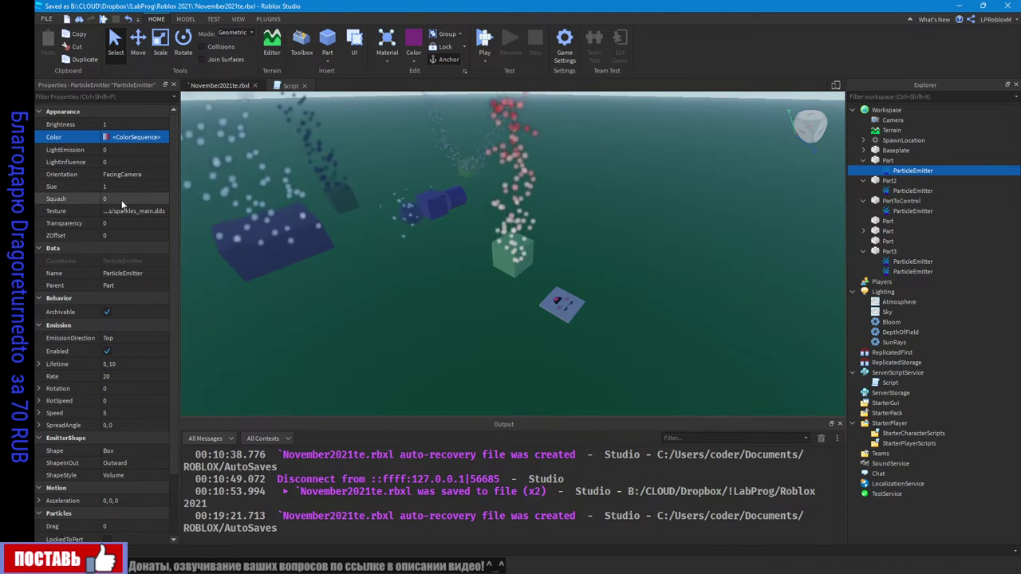
pyautogui.click(112, 161)
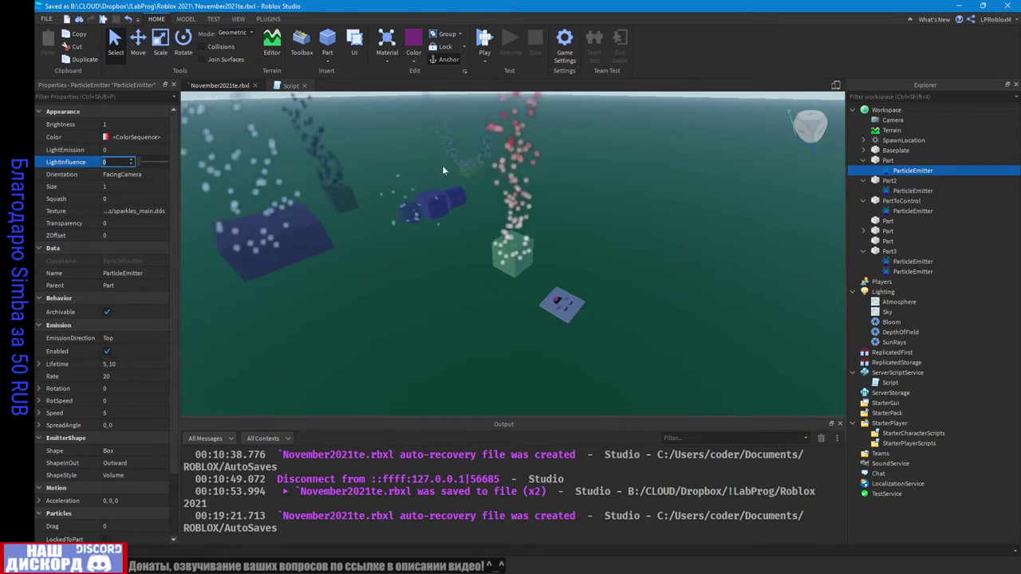
pyautogui.moveTo(621, 232); pyautogui.dragTo(620, 233, button='right')
pyautogui.click(118, 150)
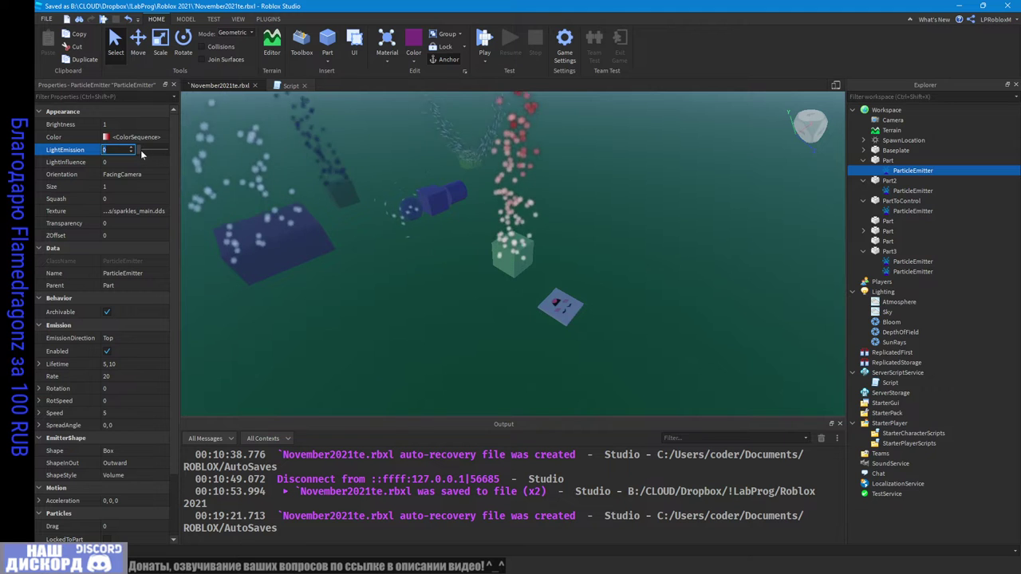
pyautogui.moveTo(404, 250); pyautogui.dragTo(404, 250, button='right')
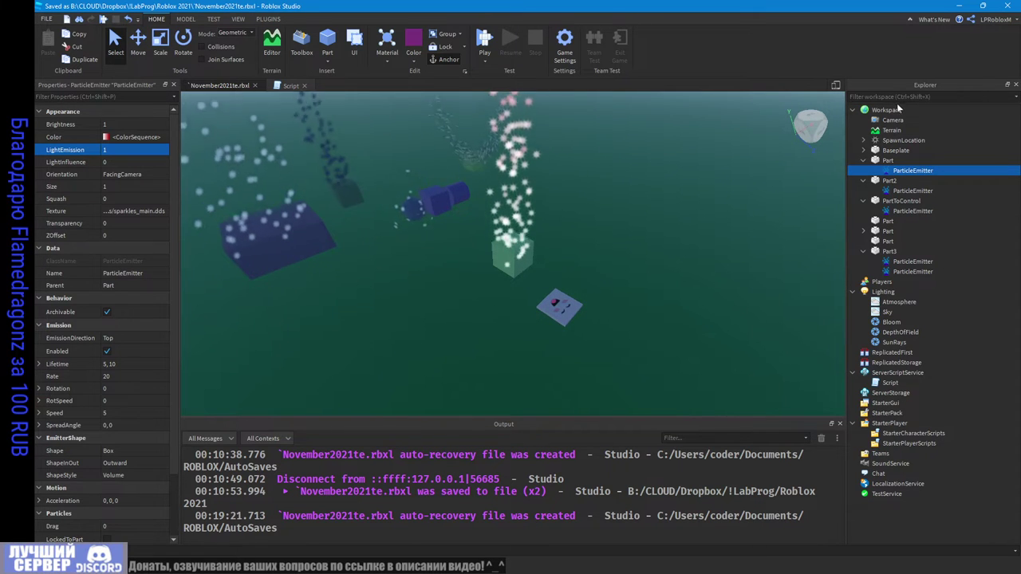
# Step: Raise the Lighting Brightness to 10 and view the emitters in the bright scene
pyautogui.click(881, 292)
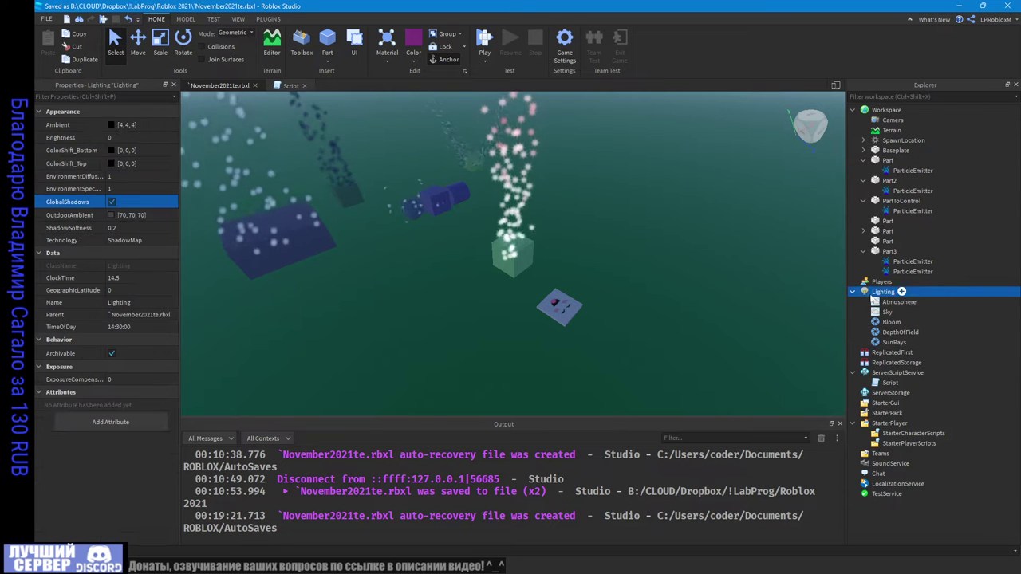
pyautogui.click(119, 137)
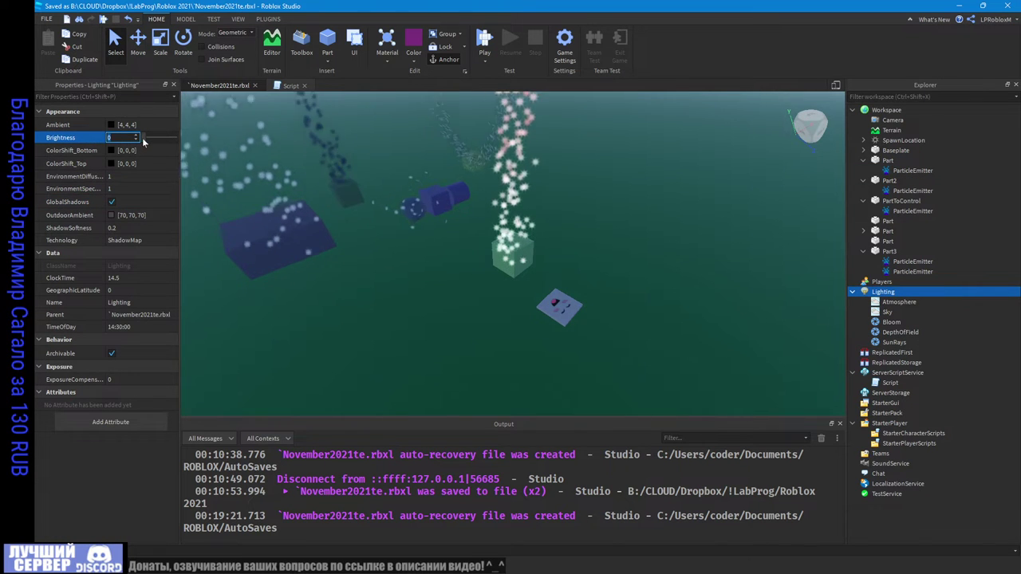
pyautogui.moveTo(143, 139); pyautogui.dragTo(172, 138)
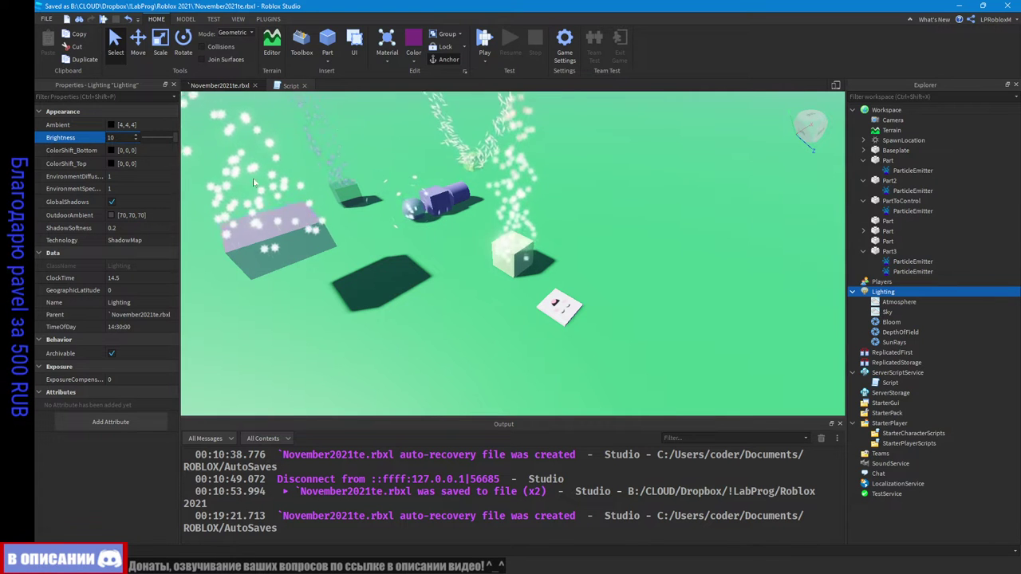
pyautogui.moveTo(253, 182); pyautogui.dragTo(264, 145, button='right')
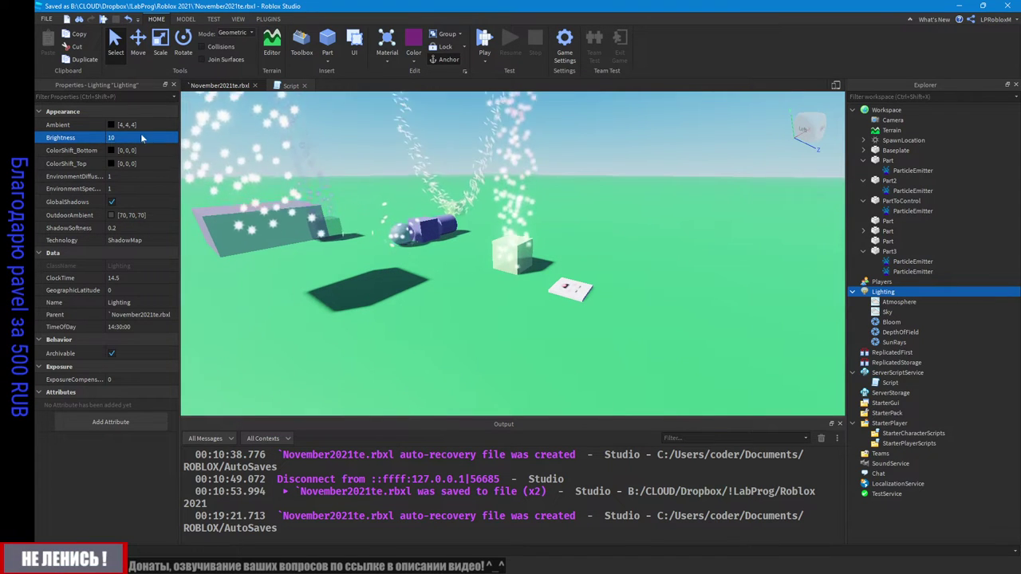
# Step: Drop the Lighting Brightness to 0 to compare the particles, and set it back to 10
pyautogui.click(142, 136)
pyautogui.moveTo(175, 137); pyautogui.dragTo(119, 148)
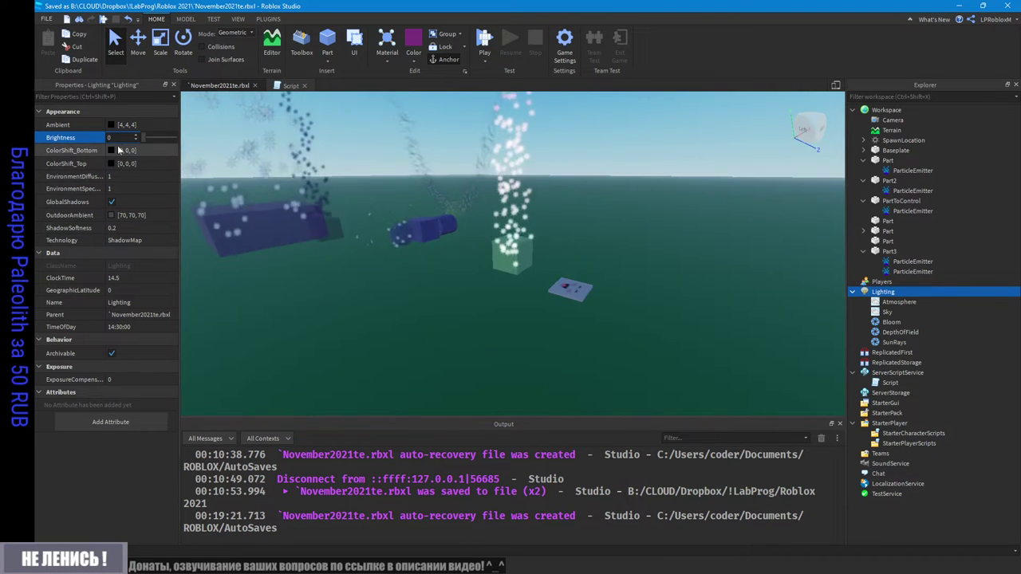
pyautogui.moveTo(416, 185); pyautogui.dragTo(520, 188, button='right')
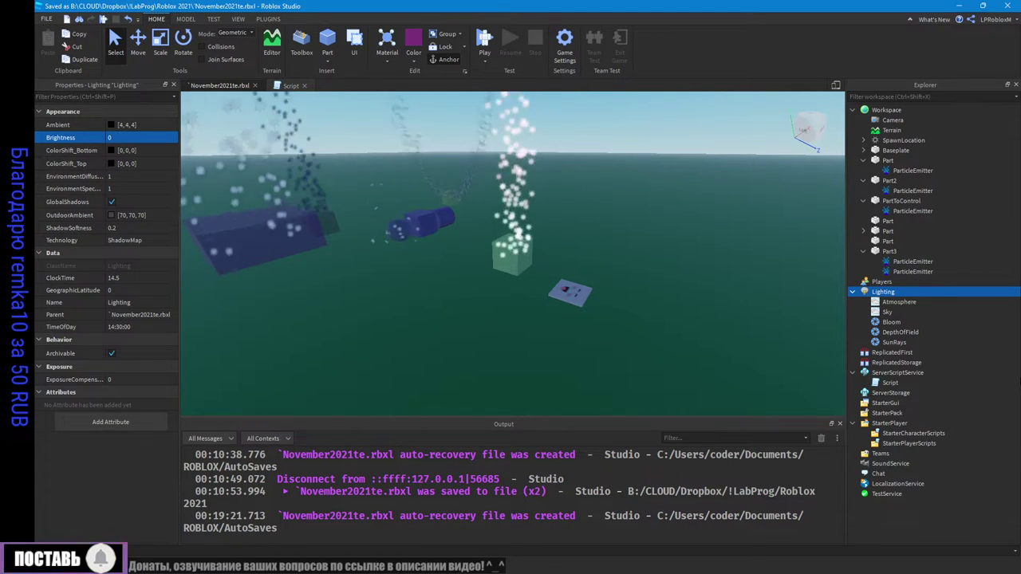
pyautogui.write('10')
pyautogui.press('Return')
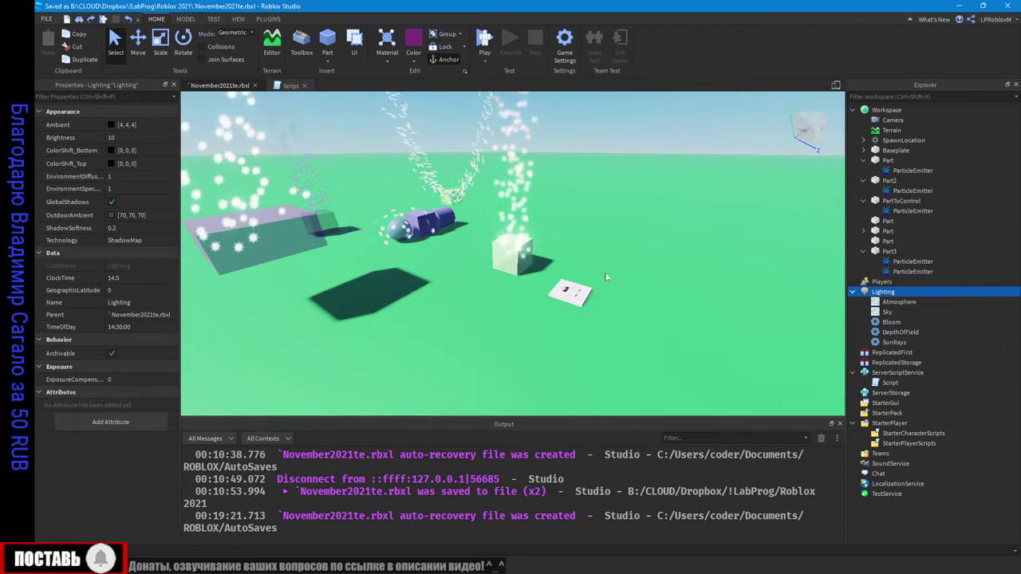
# Step: Compare the lighting states with undo and redo, and undo the recent Brightness, LightEmission, Ambient and SunRays changes
pyautogui.hotkey('ctrl', 'z')
pyautogui.hotkey('ctrl', 'z')
pyautogui.hotkey('ctrl', 'y')
pyautogui.hotkey('ctrl', 'y')
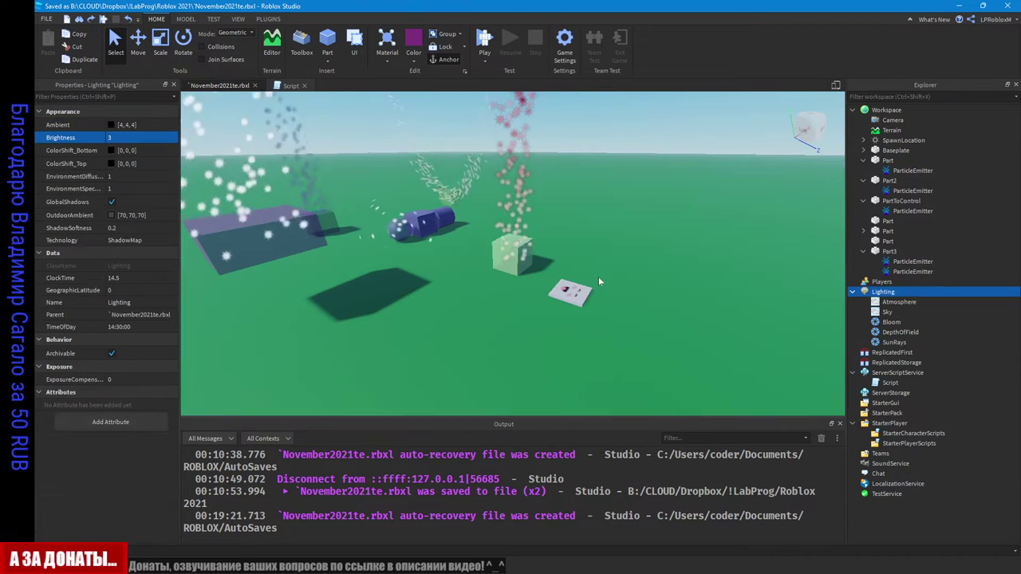
pyautogui.hotkey('ctrl', 'z')
pyautogui.hotkey('ctrl', 'z')
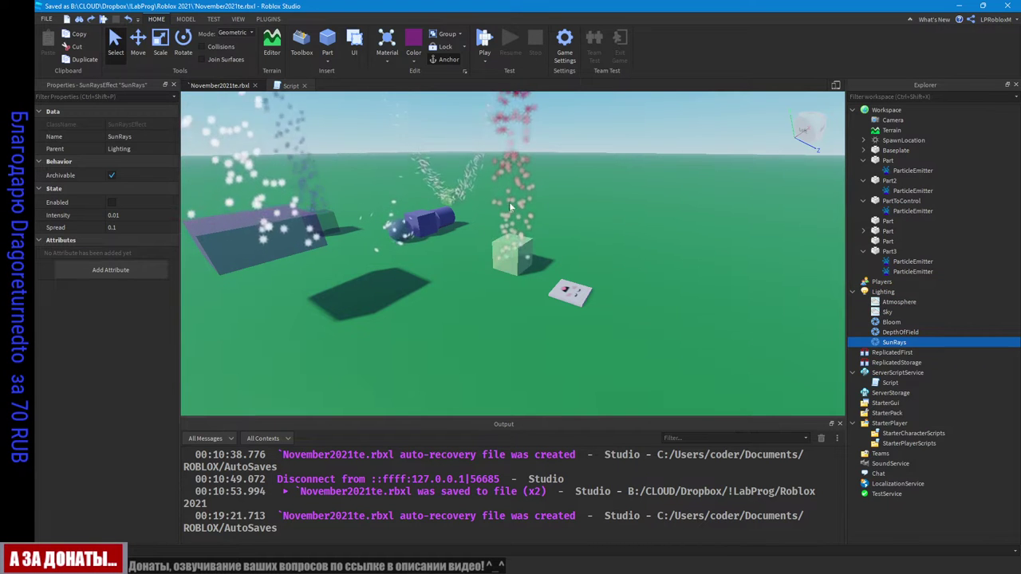
pyautogui.hotkey('ctrl', 'z')
# Step: Vary LightInfluence on the cube's ParticleEmitter, return it to 0, and inspect the particles from above
pyautogui.click(911, 170)
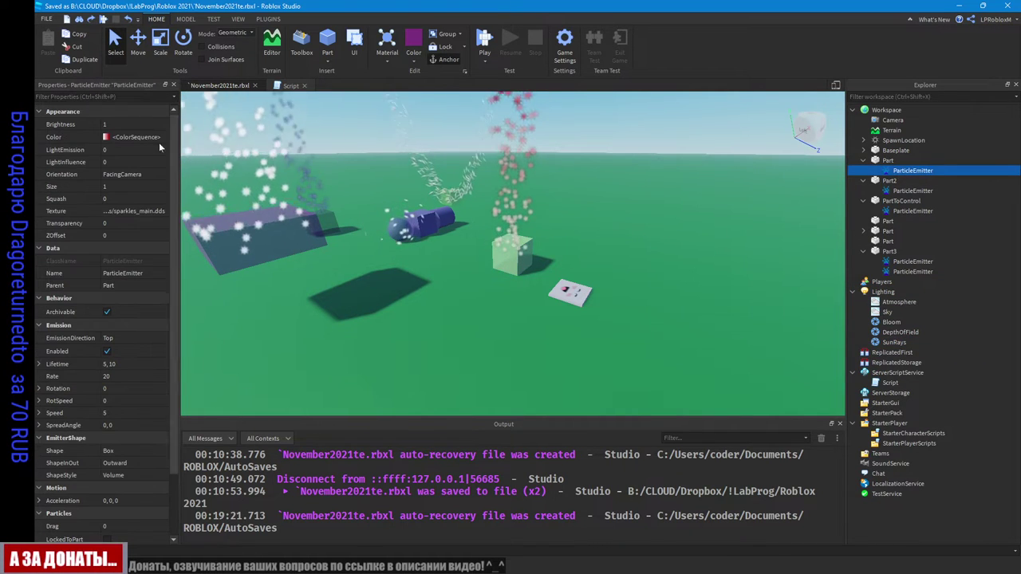
pyautogui.click(112, 162)
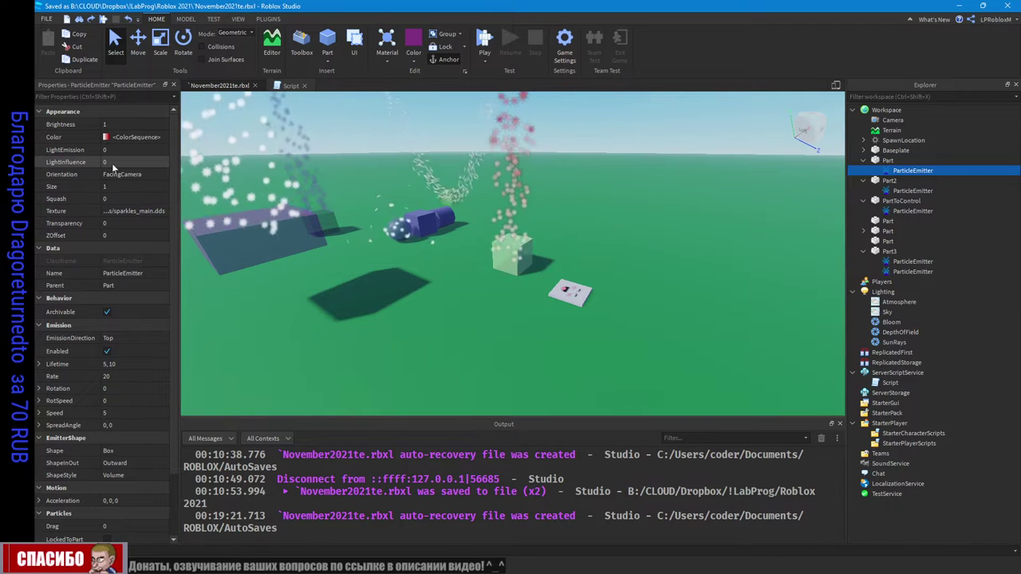
pyautogui.moveTo(150, 163)
pyautogui.mouseDown()
pyautogui.moveTo(99, 163)
pyautogui.moveTo(151, 165)
pyautogui.moveTo(130, 165)
pyautogui.mouseUp()
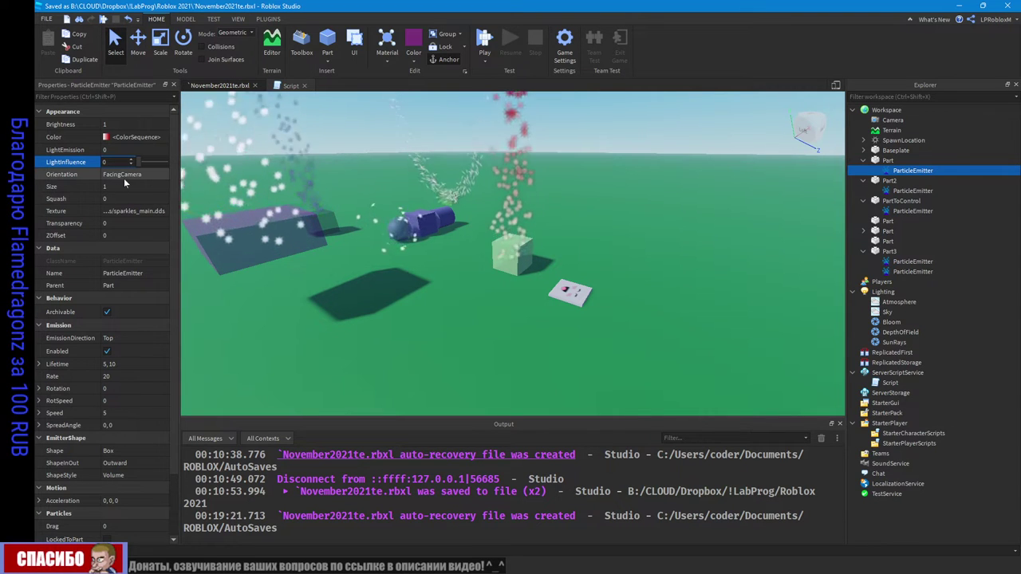
pyautogui.moveTo(536, 201); pyautogui.dragTo(564, 289, button='right')
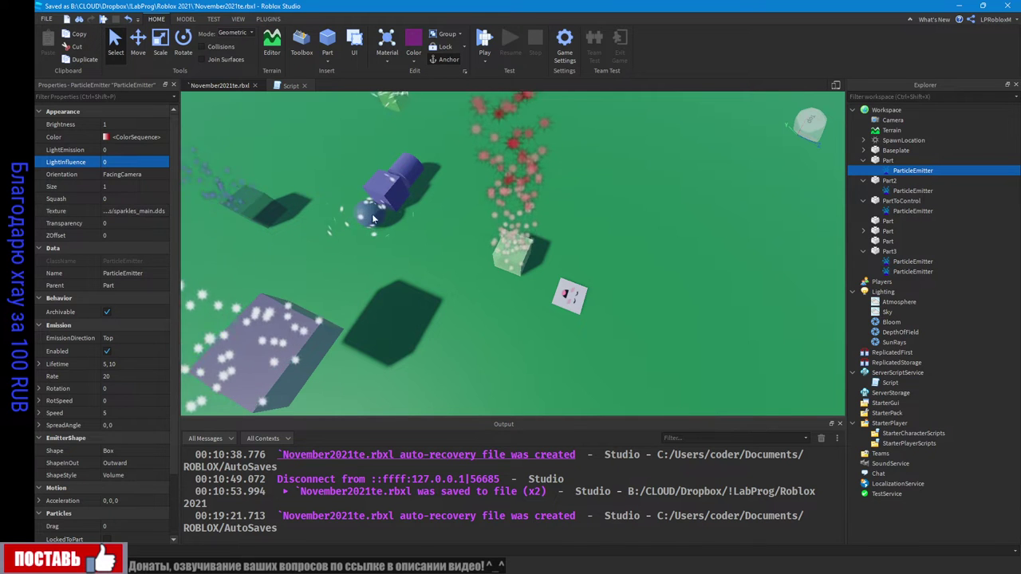
# Step: Open the Toolbox, browse its Images for a face picture, and copy the asset ID of Stitch face
pyautogui.click(302, 47)
pyautogui.scroll(-5, 136, 453)
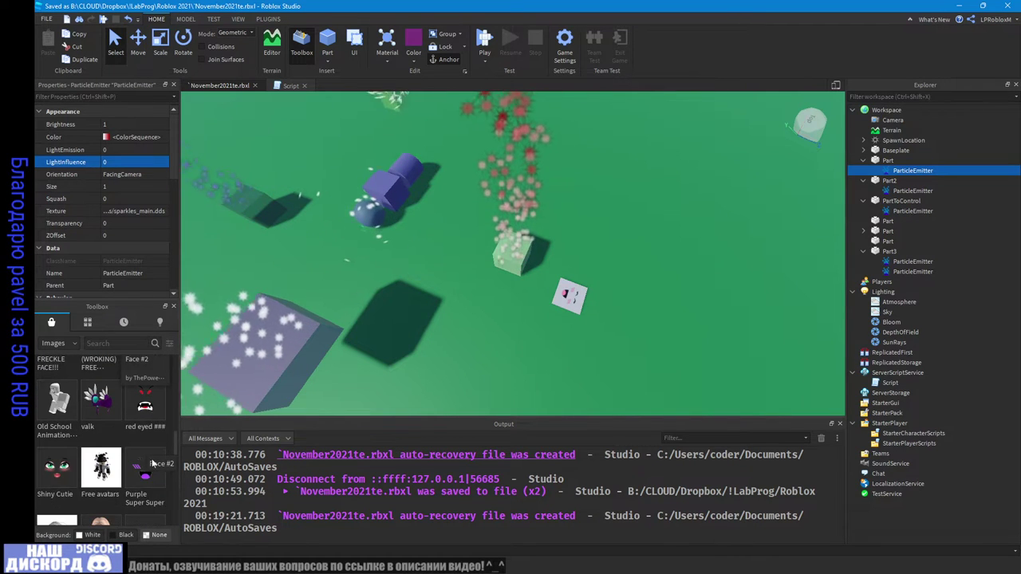
pyautogui.scroll(-1, 148, 438)
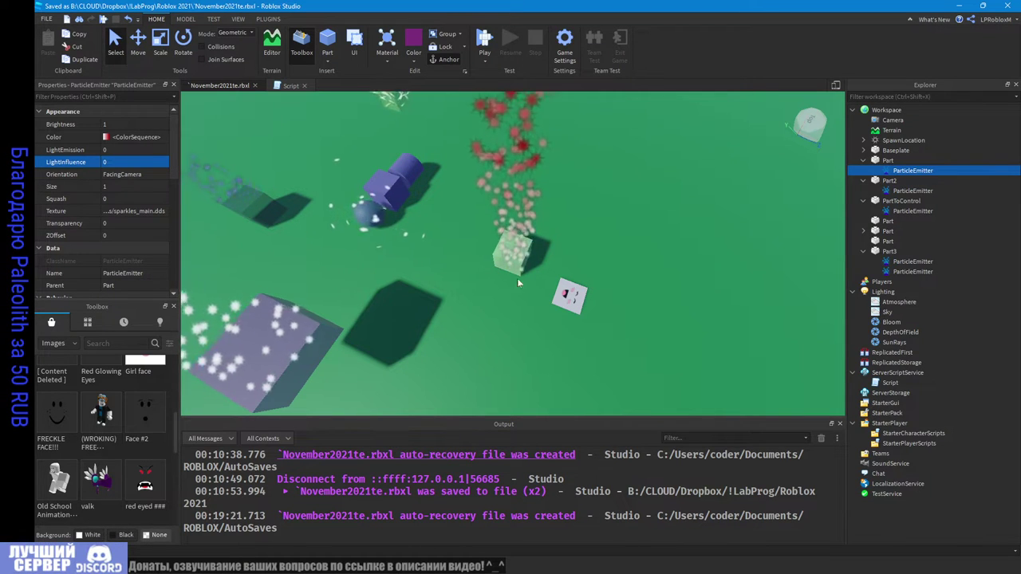
pyautogui.scroll(-5, 127, 439)
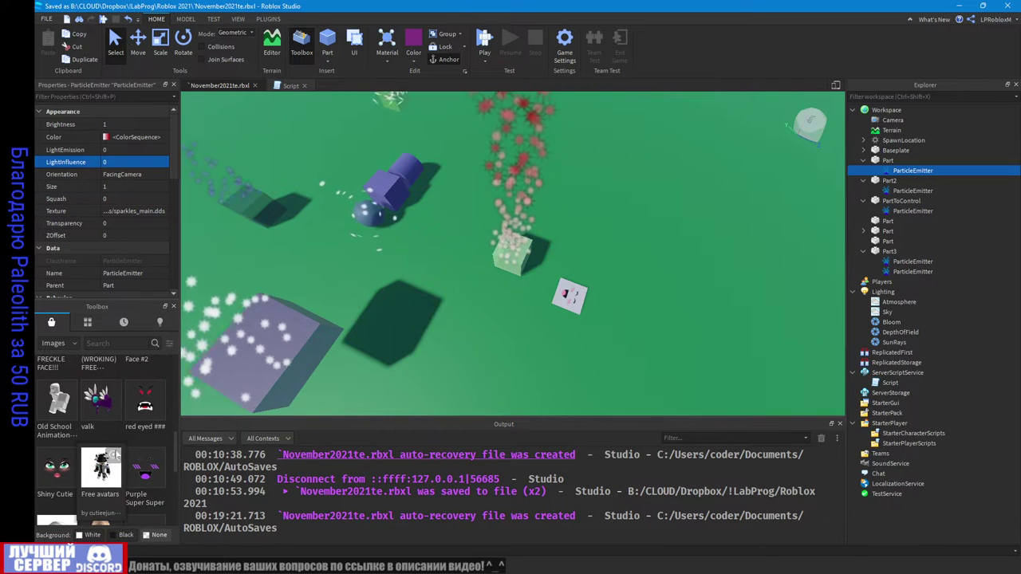
pyautogui.scroll(-1, 95, 472)
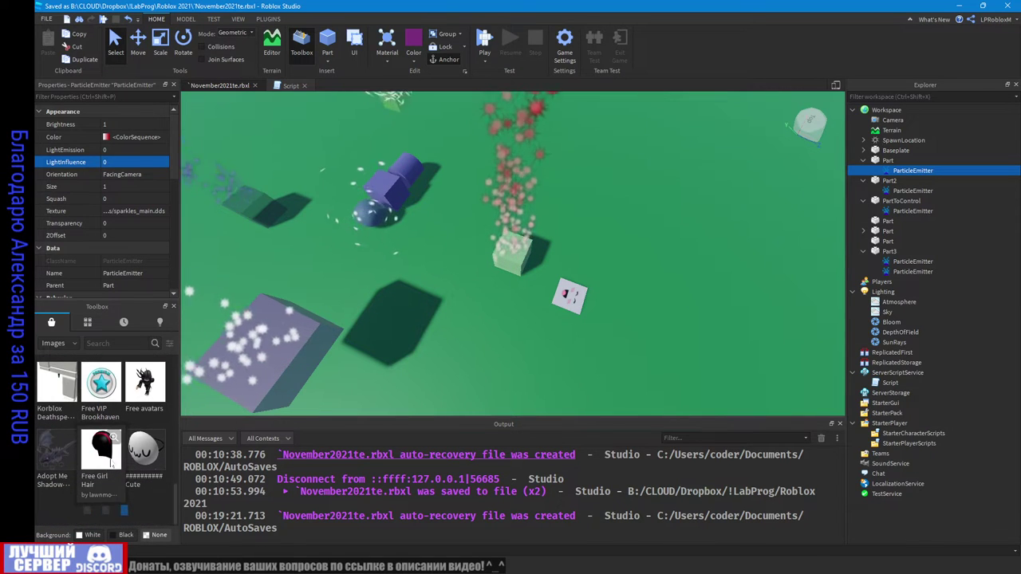
pyautogui.scroll(-3, 120, 465)
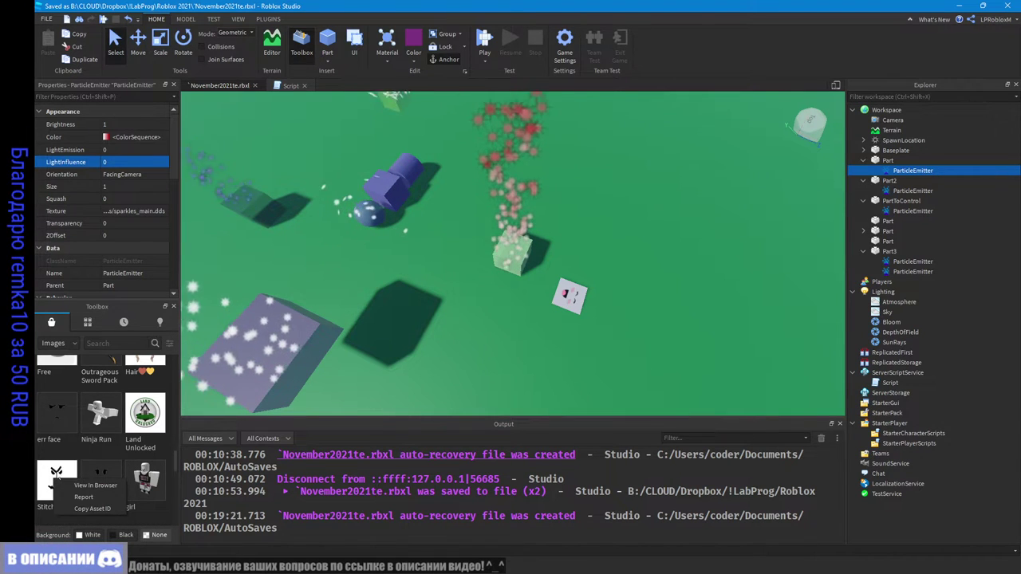
pyautogui.click(81, 508)
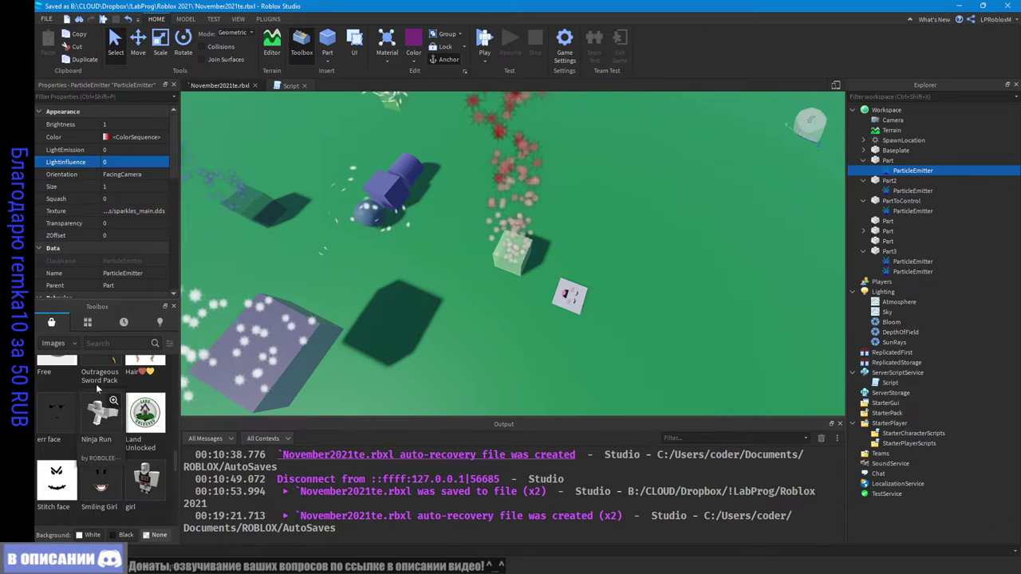
pyautogui.click(83, 215)
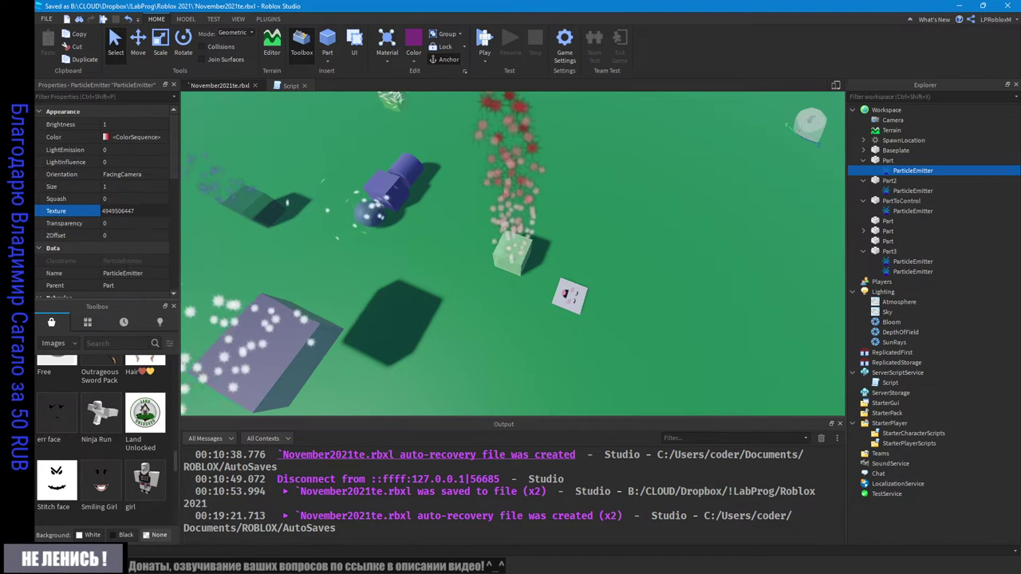
pyautogui.hotkey('ctrl', 'v')
pyautogui.press('Return')
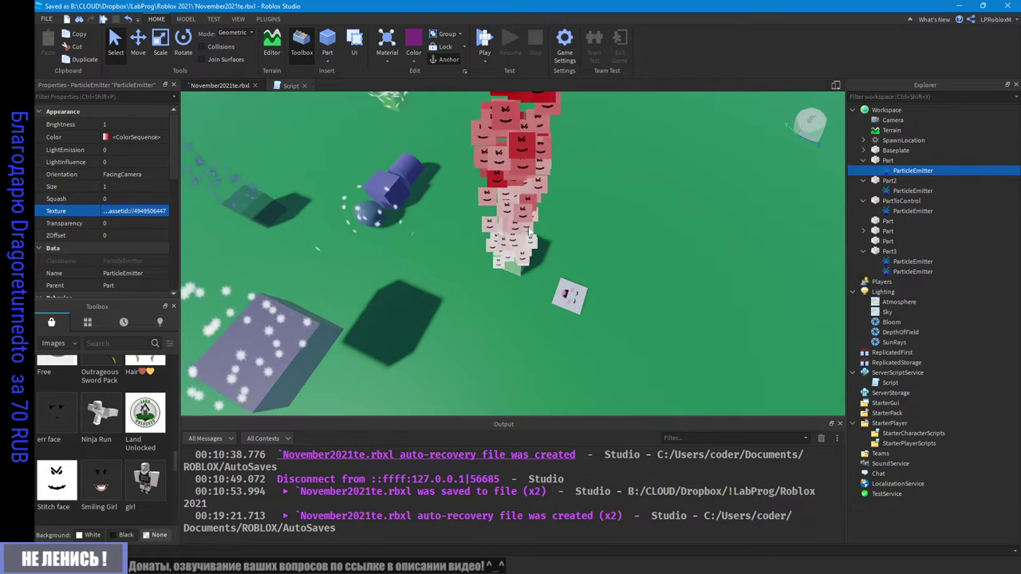
pyautogui.moveTo(529, 232); pyautogui.dragTo(509, 205, button='right')
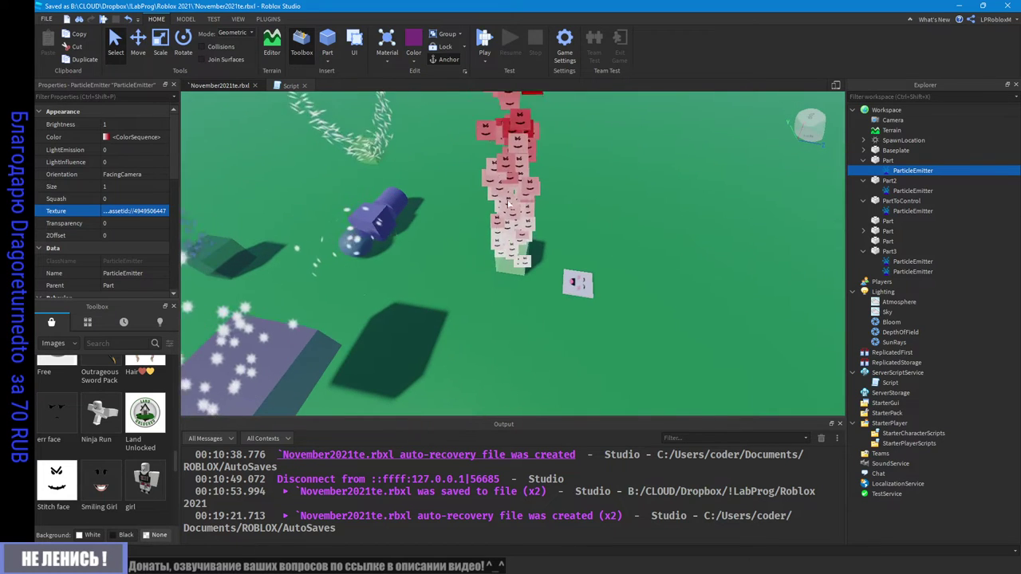
pyautogui.moveTo(548, 151); pyautogui.dragTo(502, 166, button='right')
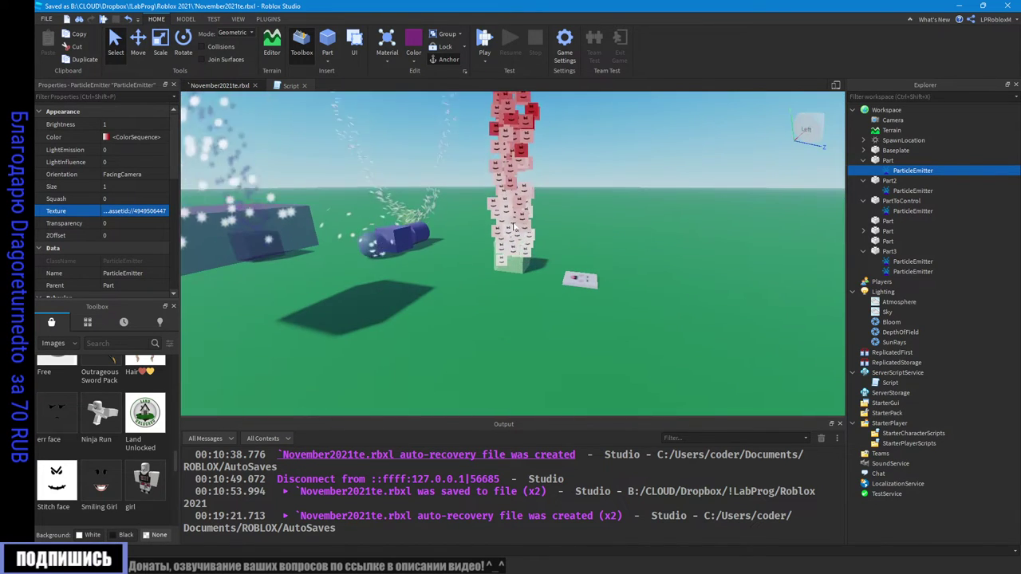
# Step: Copy the asset ID of the err face image and apply it as the cube emitter's Texture
pyautogui.rightClick(61, 416)
pyautogui.click(100, 451)
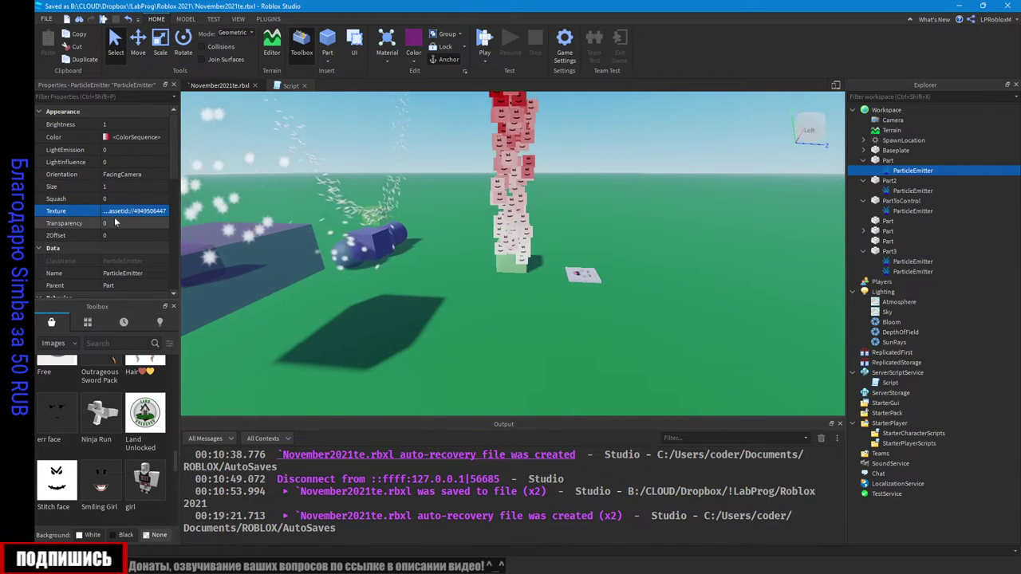
pyautogui.click(129, 212)
pyautogui.rightClick(138, 212)
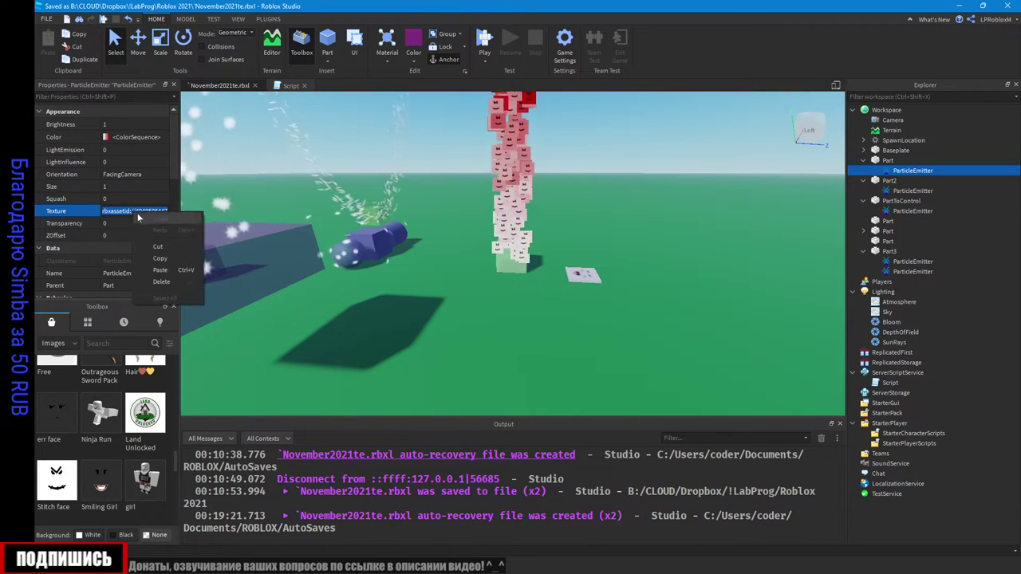
pyautogui.click(150, 270)
pyautogui.press('Return')
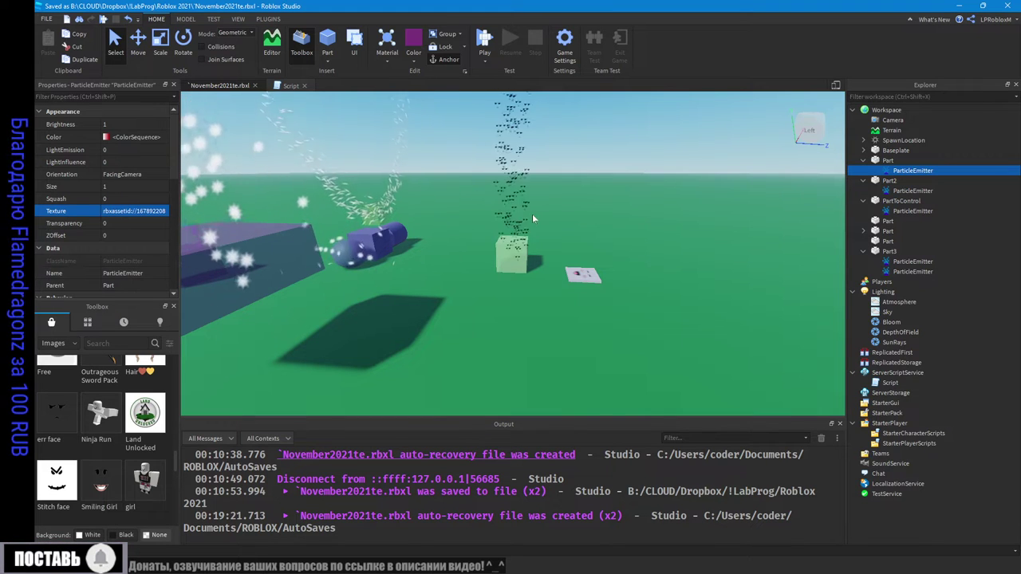
# Step: Inspect the err face particles, undo the last Texture change on the cube's emitter, and view the Stitch face particles from several angles
pyautogui.press('w')
pyautogui.moveTo(516, 222); pyautogui.dragTo(517, 223, button='right')
pyautogui.press('f')
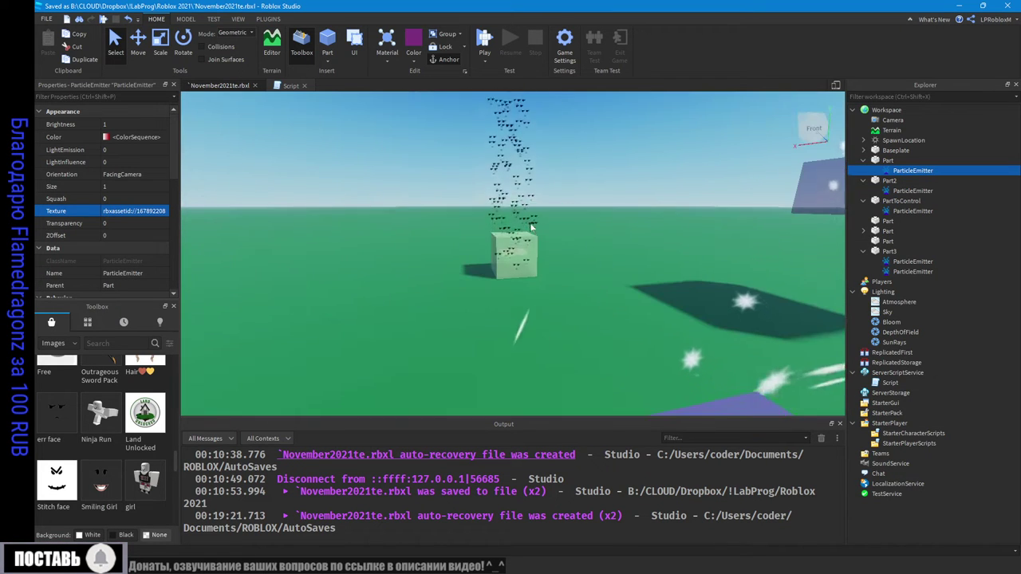
pyautogui.moveTo(597, 242); pyautogui.dragTo(563, 261, button='right')
pyautogui.hotkey('ctrl', 'z')
pyautogui.moveTo(458, 207); pyautogui.dragTo(458, 207, button='right')
pyautogui.moveTo(326, 223); pyautogui.dragTo(325, 223, button='right')
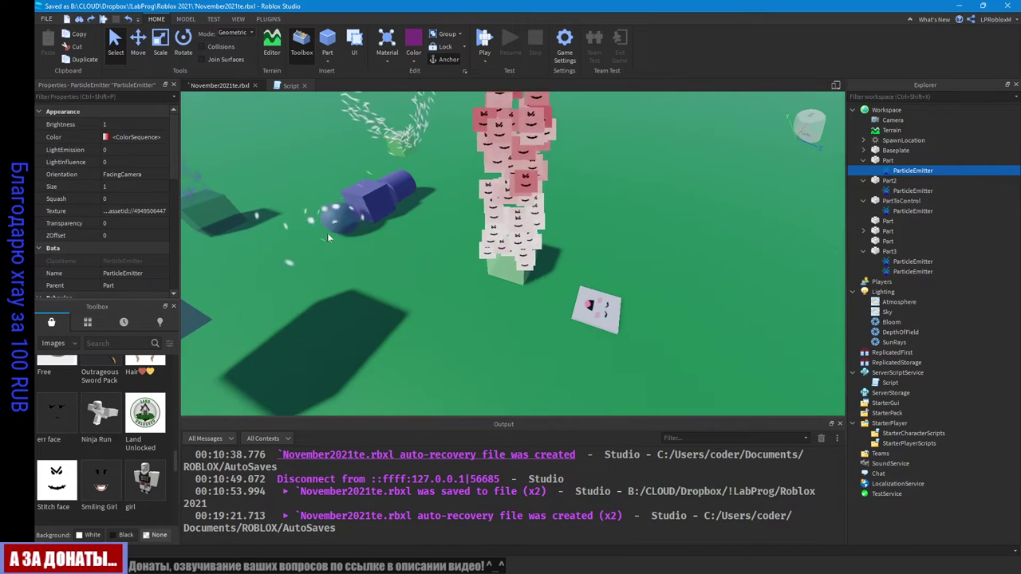
pyautogui.moveTo(490, 250); pyautogui.dragTo(475, 250, button='right')
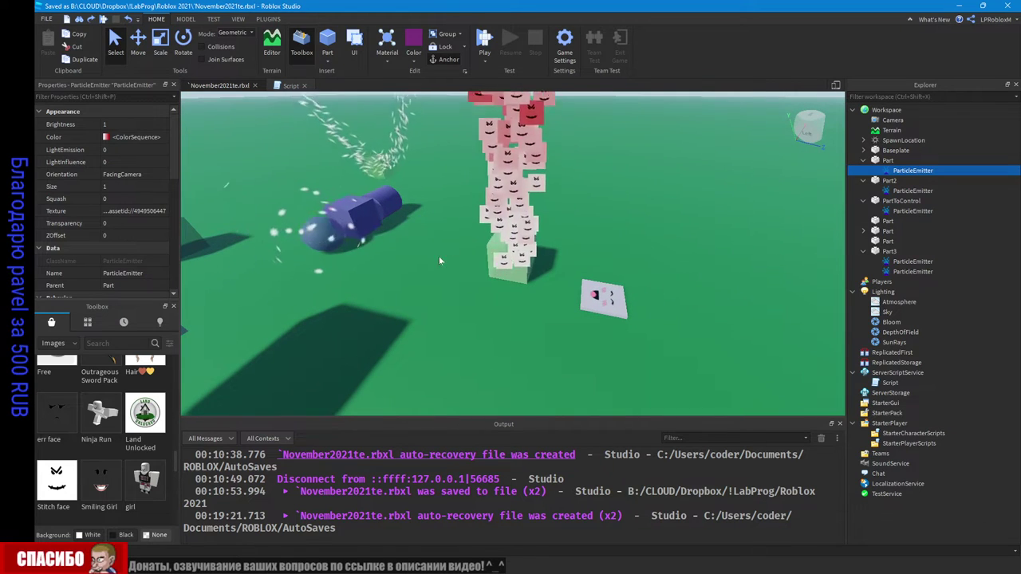
pyautogui.moveTo(371, 270); pyautogui.dragTo(376, 273, button='right')
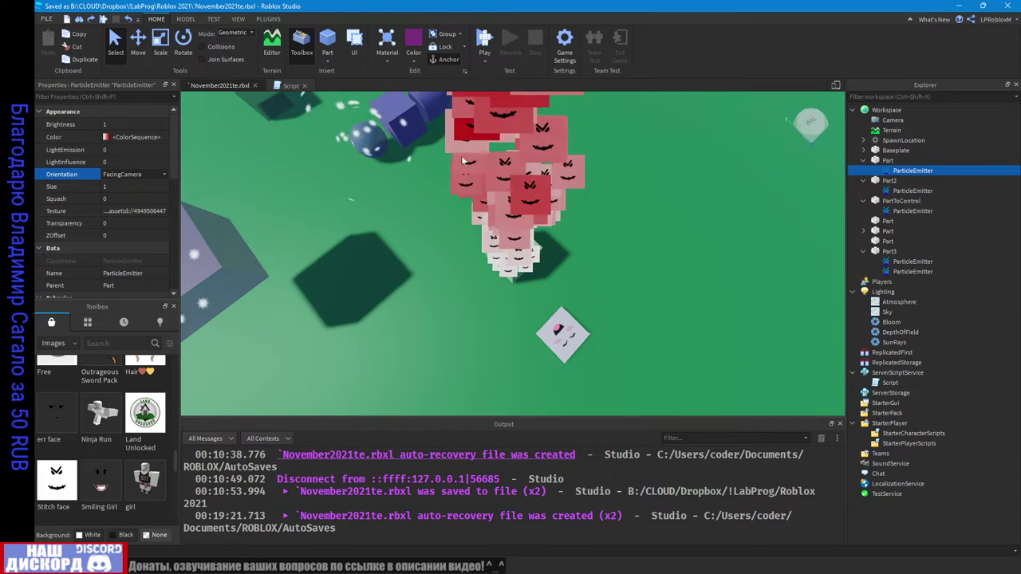
# Step: Look at the Orientation options of the cube's emitter and examine the FacingCamera particles from above and from different sides
pyautogui.click(164, 174)
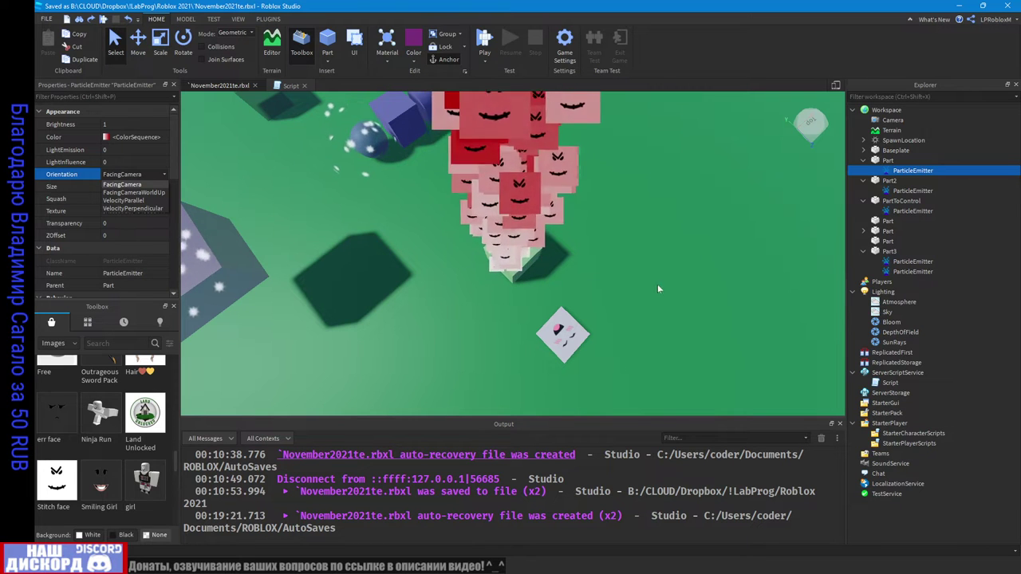
pyautogui.moveTo(605, 270); pyautogui.dragTo(605, 269, button='right')
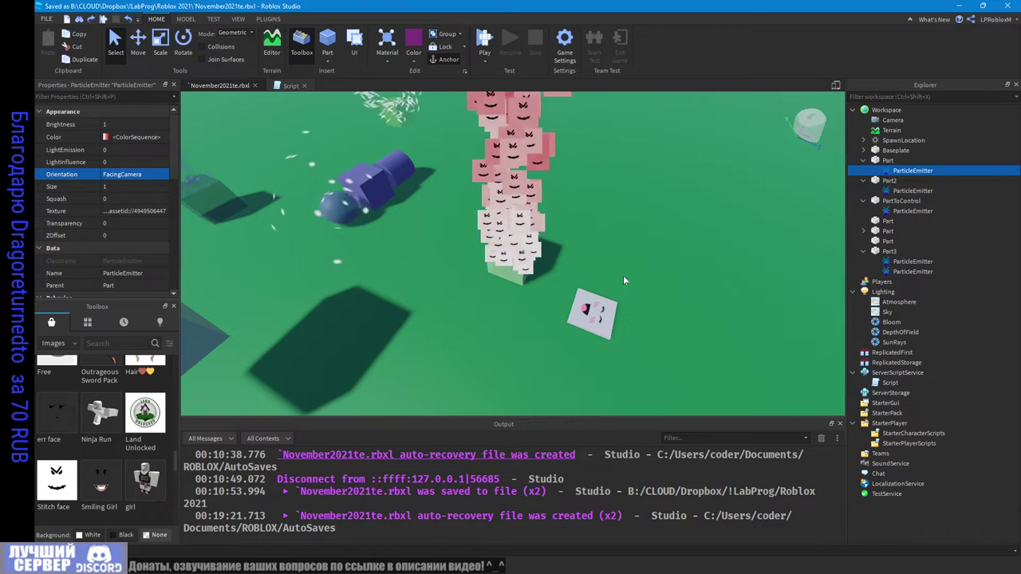
pyautogui.moveTo(527, 263); pyautogui.dragTo(520, 257, button='right')
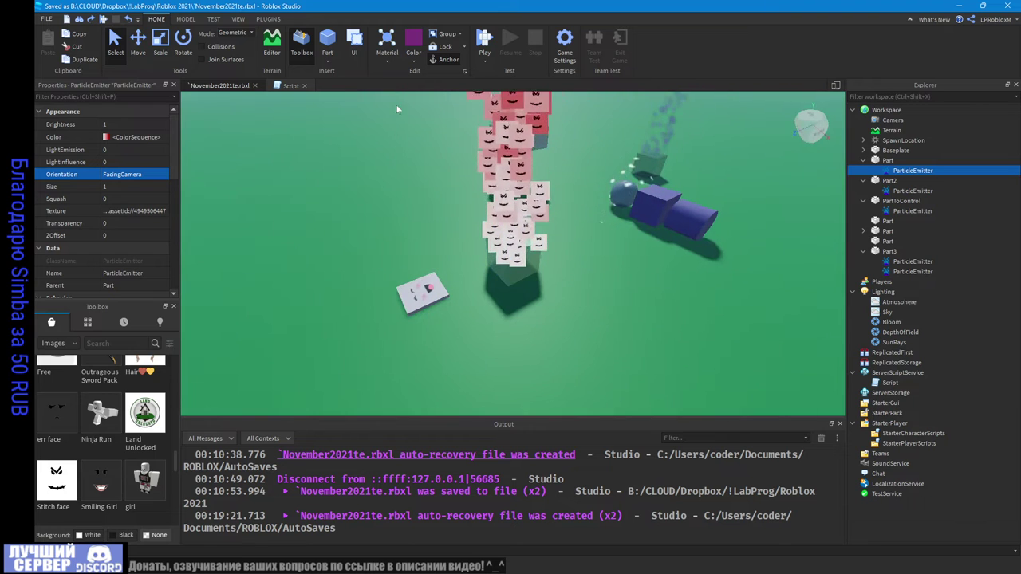
pyautogui.moveTo(331, 198); pyautogui.dragTo(331, 197, button='right')
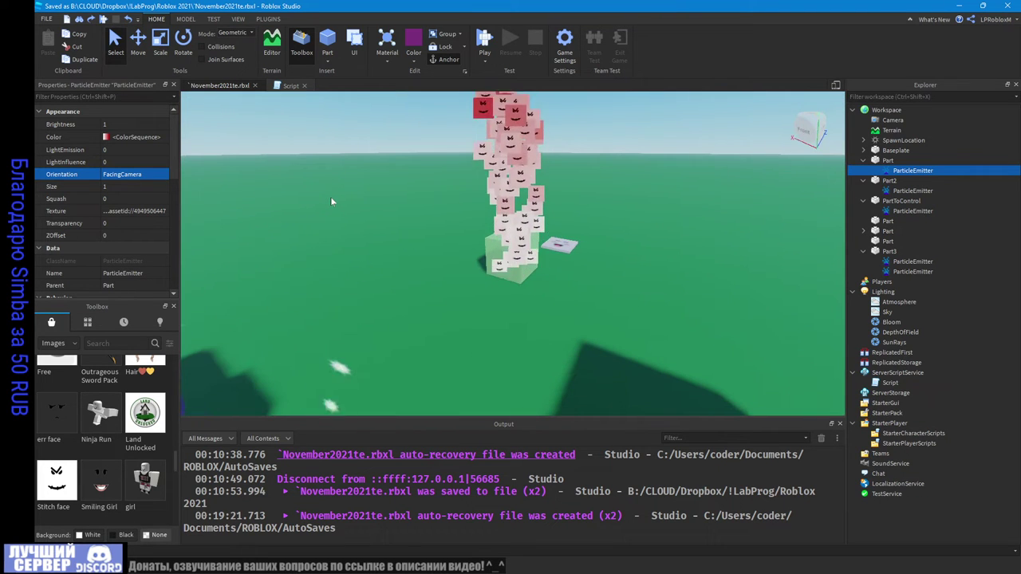
pyautogui.moveTo(703, 294); pyautogui.dragTo(678, 299, button='right')
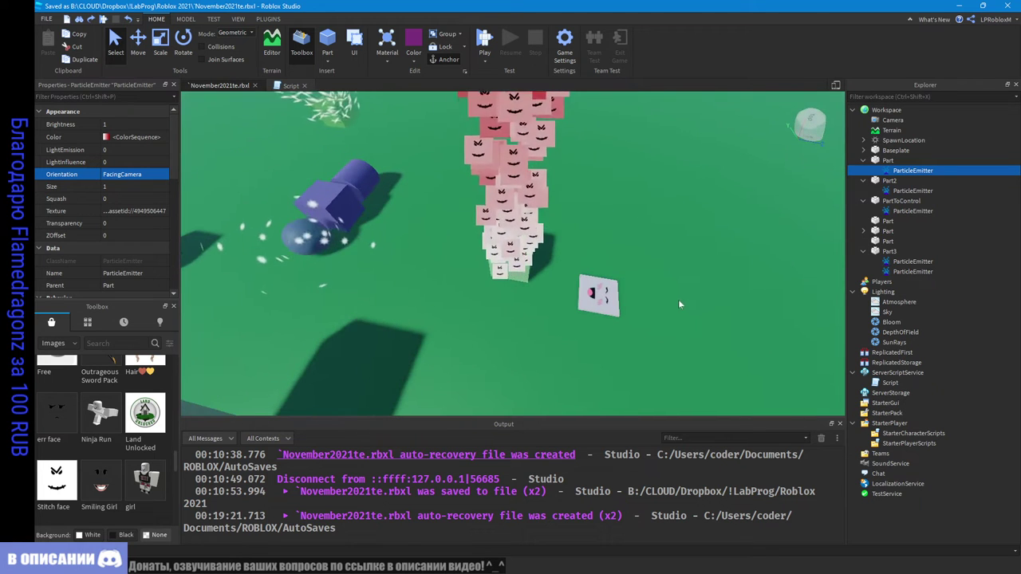
# Step: Switch the cube emitter's Orientation between FacingCamera and FacingCameraWorldUp, ending on FacingCameraWorldUp, and inspect the particles from above
pyautogui.click(165, 175)
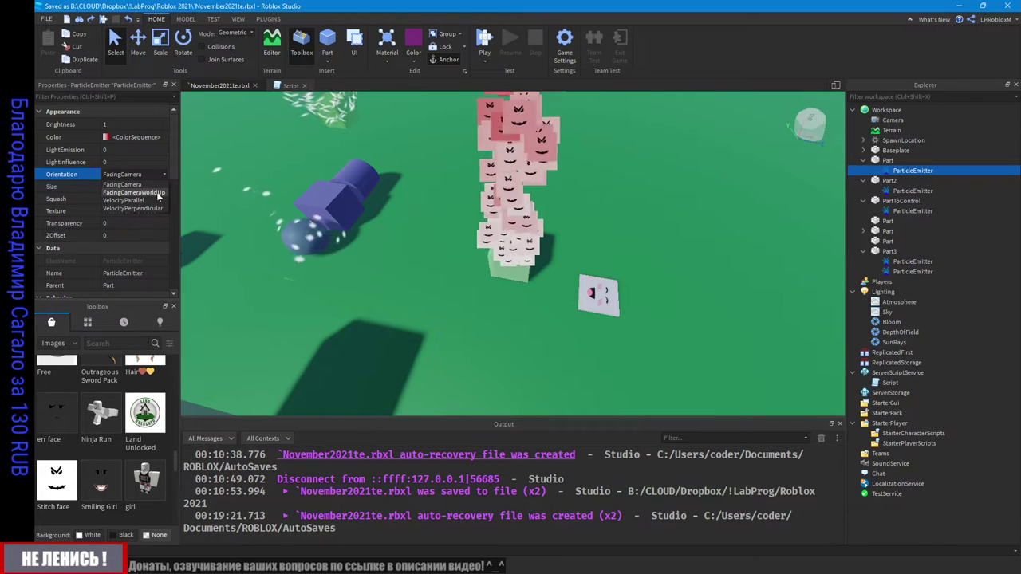
pyautogui.click(157, 193)
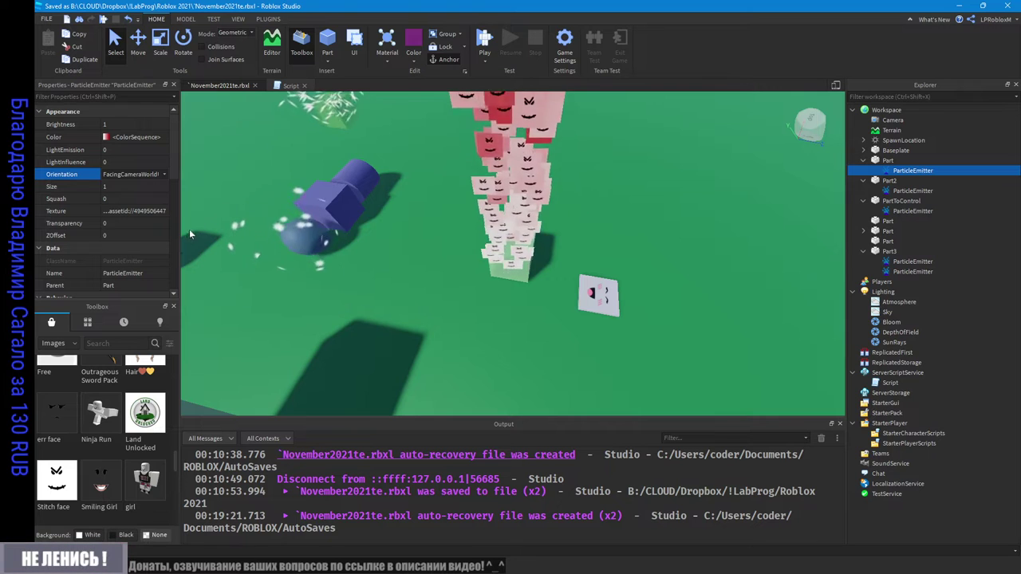
pyautogui.click(165, 175)
pyautogui.click(158, 184)
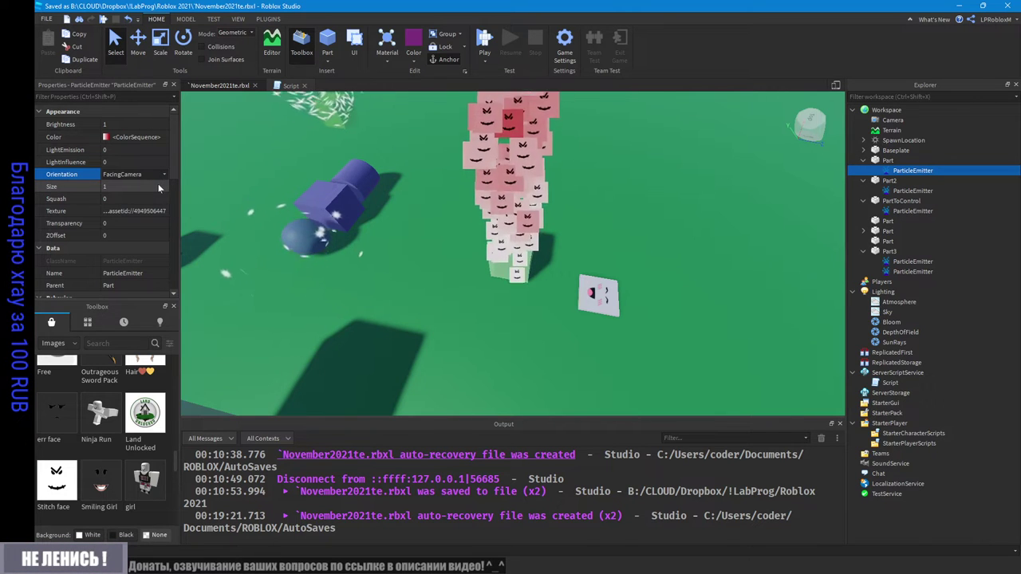
pyautogui.click(164, 174)
pyautogui.click(158, 192)
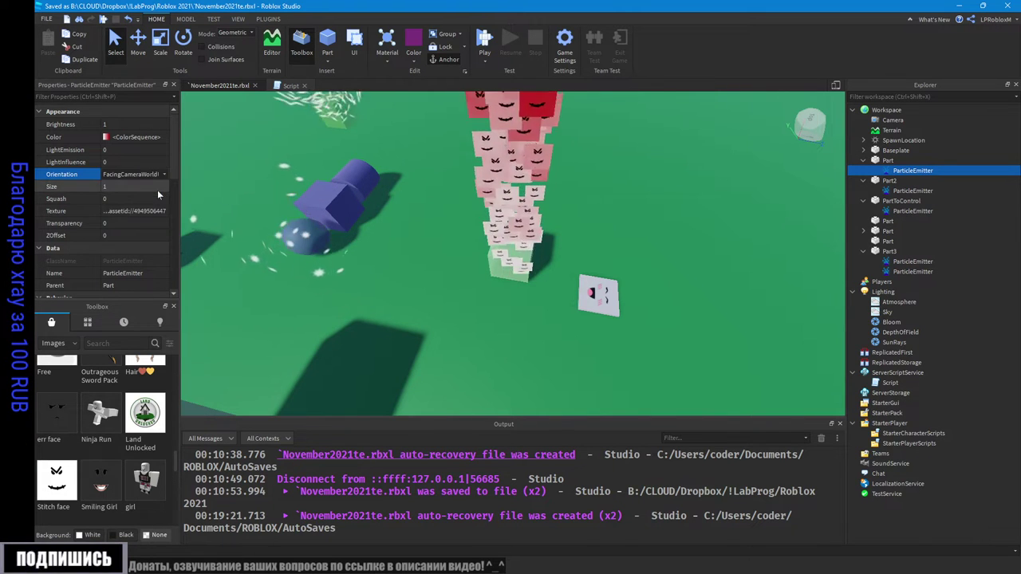
pyautogui.moveTo(529, 274); pyautogui.dragTo(495, 234, button='right')
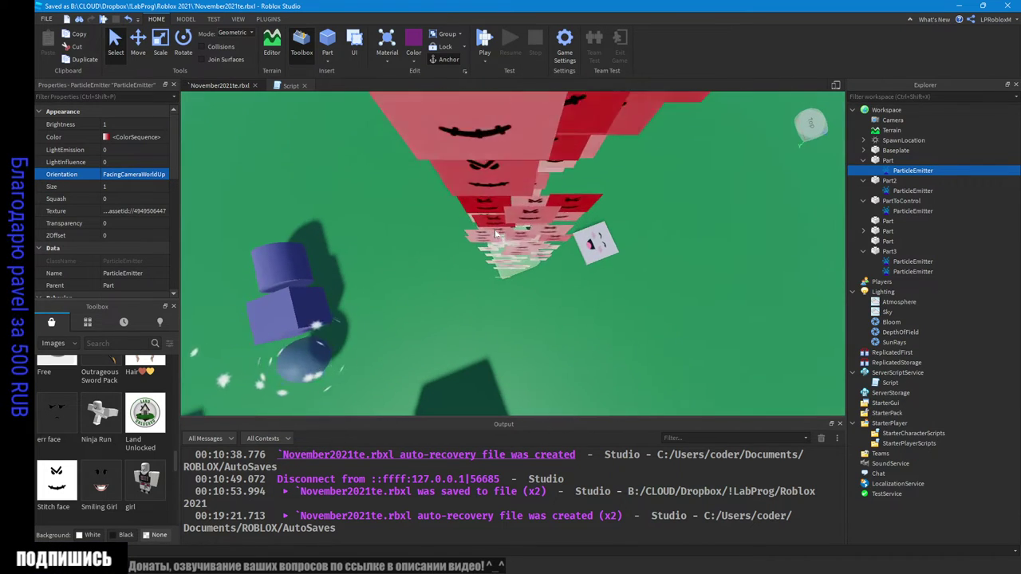
# Step: Set the cube emitter's Orientation back to FacingCamera and compare the particles from above
pyautogui.click(160, 174)
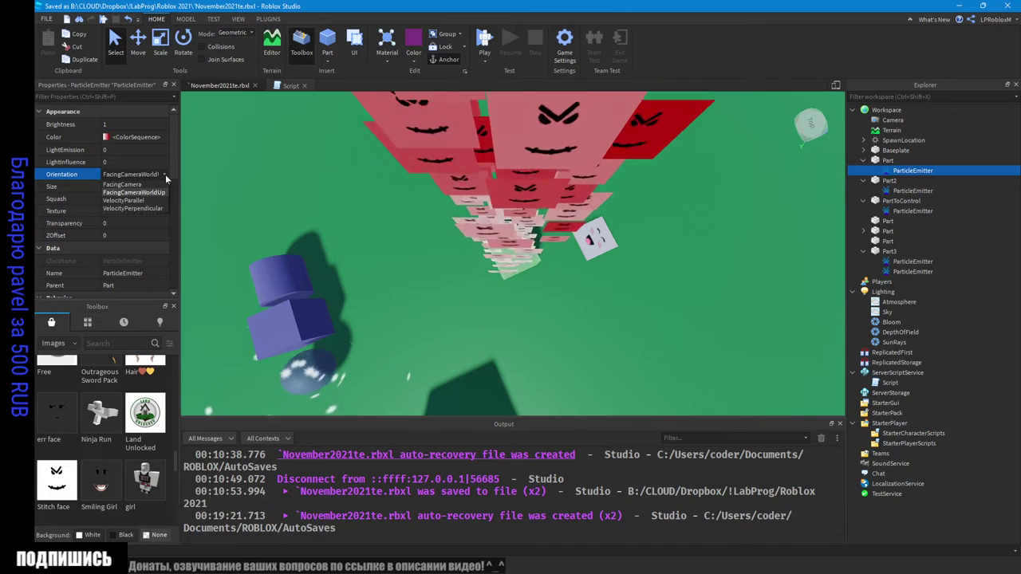
pyautogui.click(158, 181)
pyautogui.moveTo(388, 225); pyautogui.dragTo(387, 225, button='right')
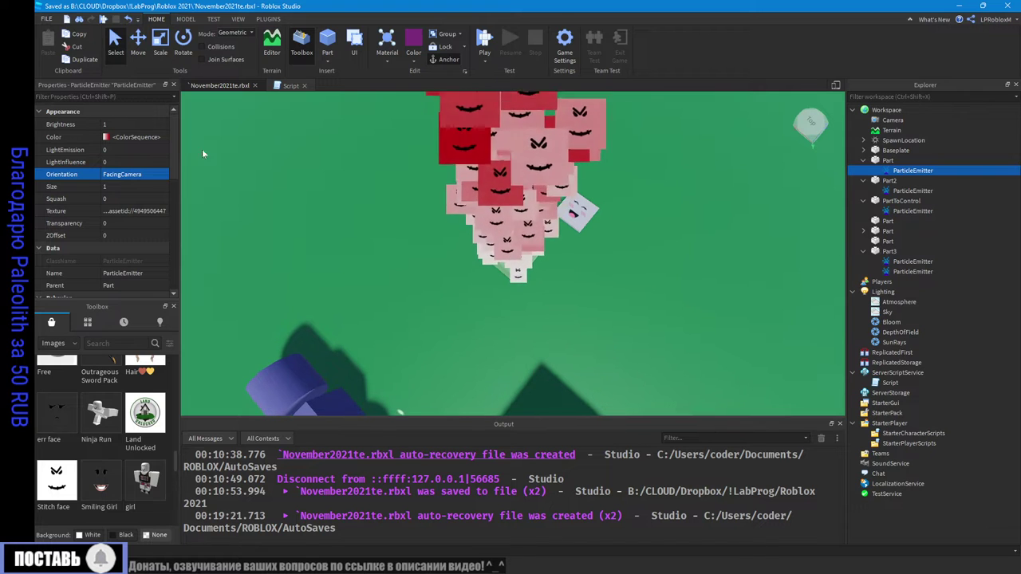
# Step: Switch to the ParticleEmitter API reference in Firefox and look through its list of properties
pyautogui.moveTo(17, 120)
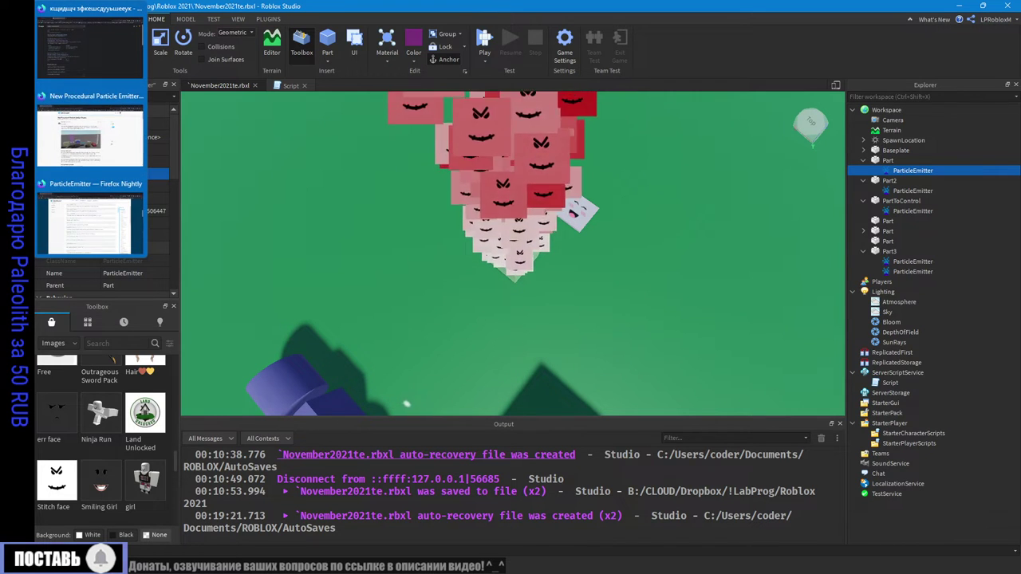
pyautogui.click(96, 220)
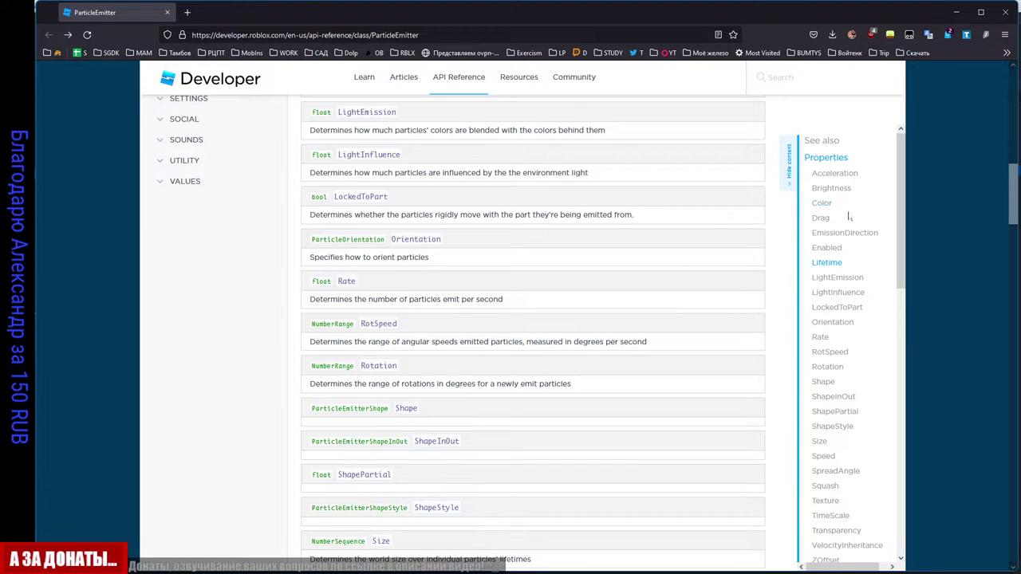
pyautogui.scroll(2, 849, 217)
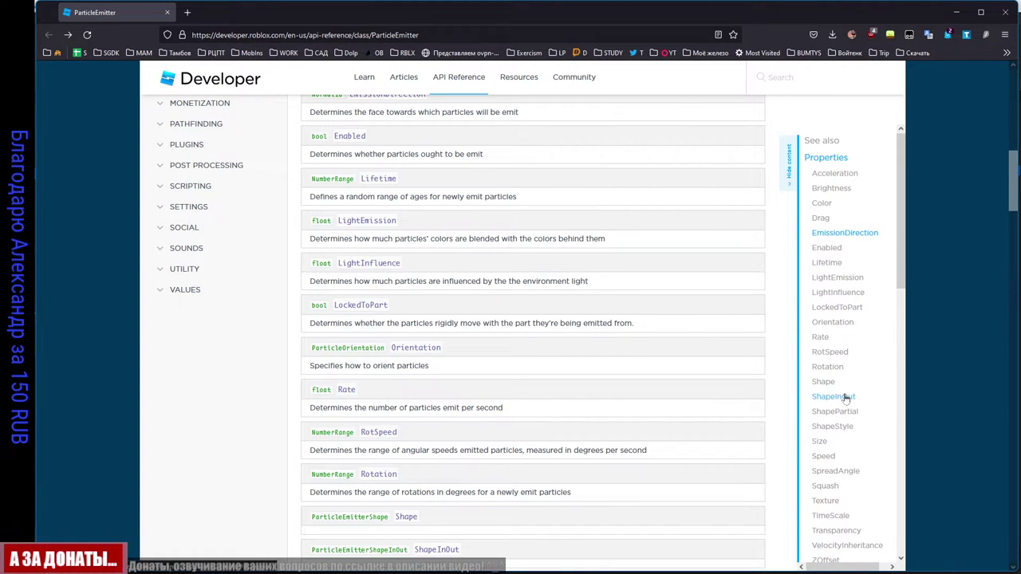
pyautogui.scroll(-2, 846, 398)
pyautogui.scroll(3, 847, 399)
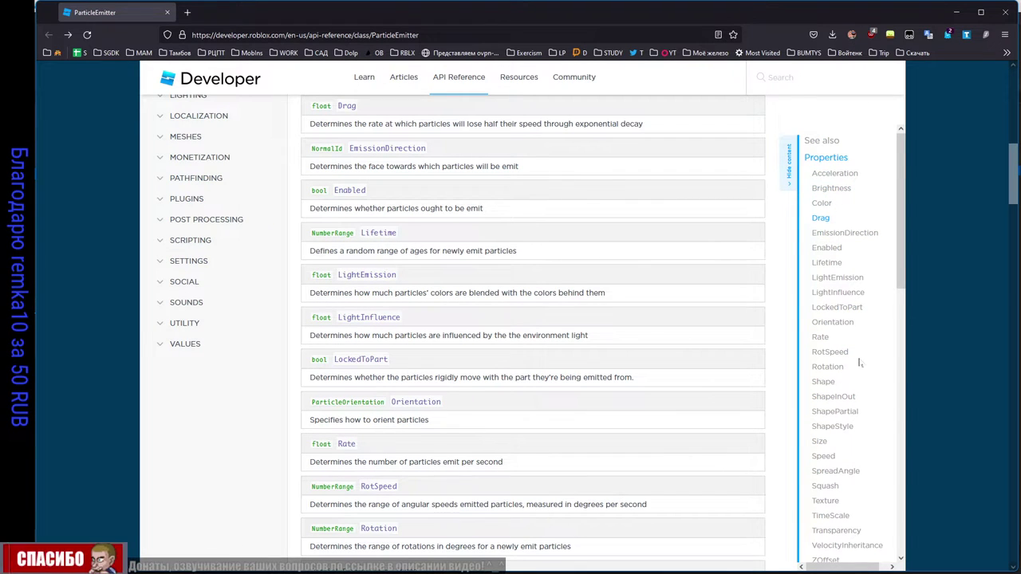
pyautogui.scroll(-2, 859, 363)
pyautogui.scroll(-4, 858, 388)
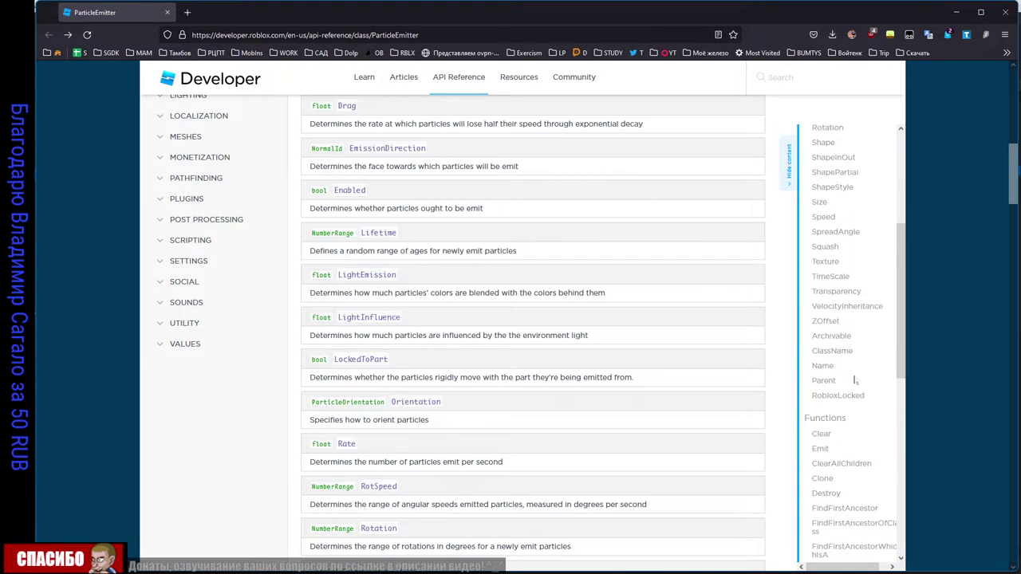
pyautogui.scroll(6, 861, 359)
pyautogui.scroll(3, 782, 231)
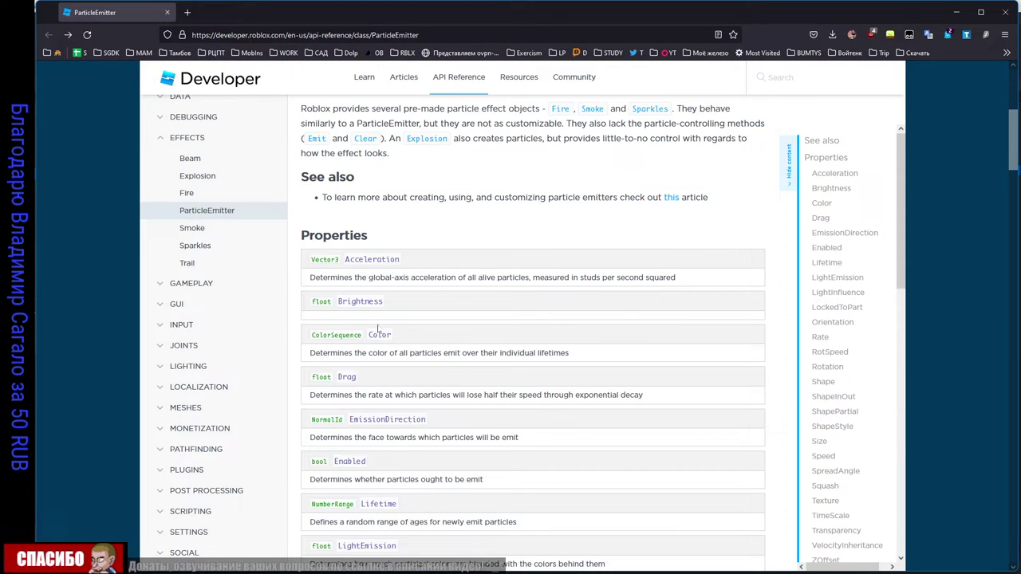
# Step: Find the Orientation property in the ParticleEmitter reference, open its page, and read the descriptions of the orientation modes
pyautogui.scroll(-2, 430, 313)
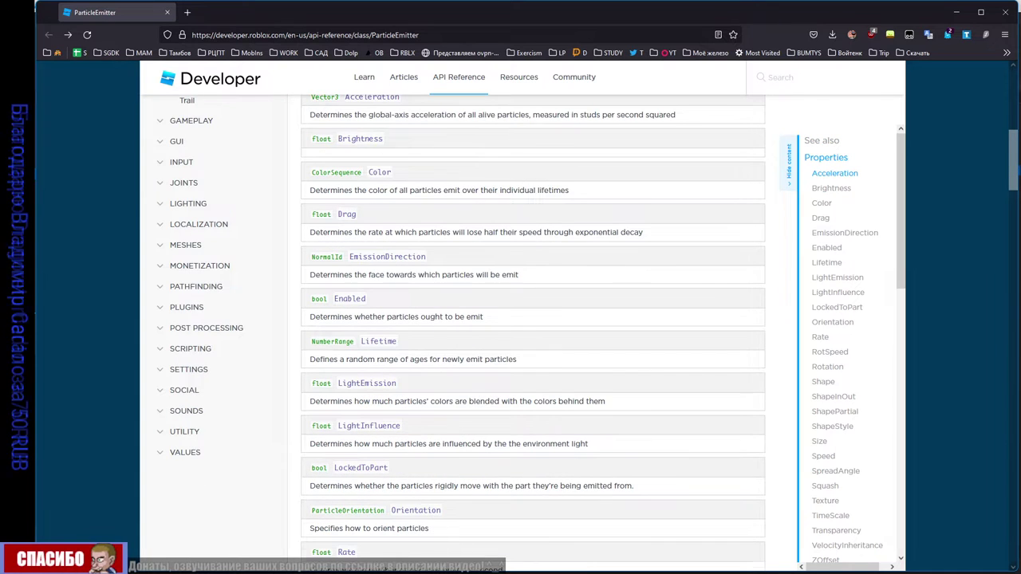
pyautogui.scroll(-2, 425, 323)
pyautogui.scroll(-1, 424, 323)
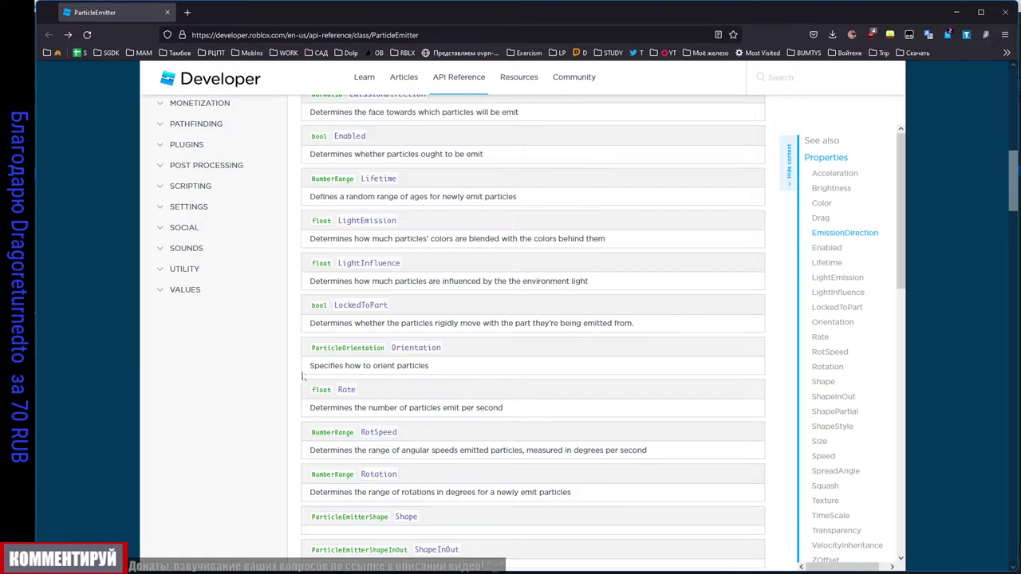
pyautogui.click(416, 349)
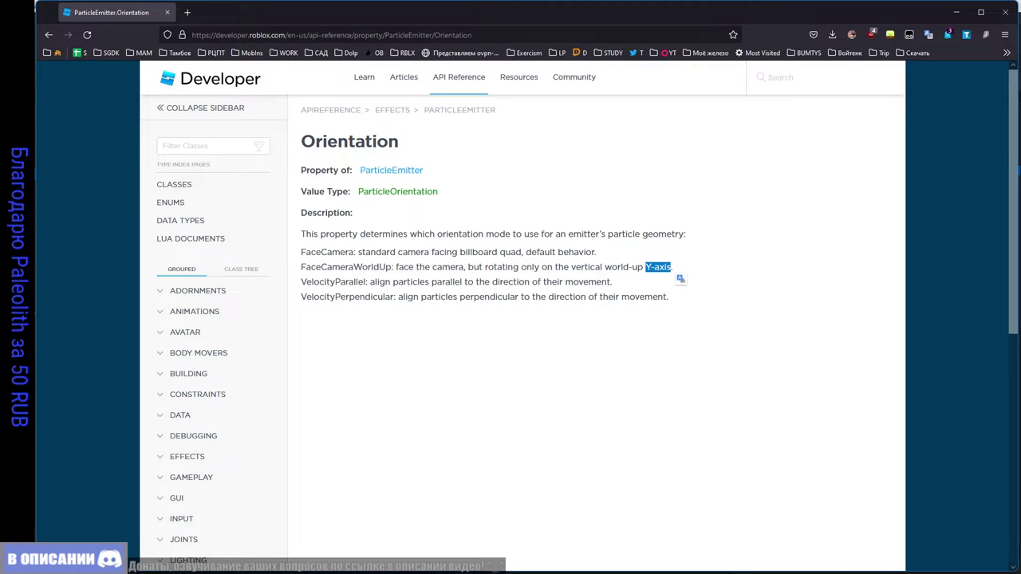
# Step: Return to Roblox Studio, set the cube emitter's Orientation to FacingCameraWorldUp, and view the particles from another side
pyautogui.hotkey('alt', 'Tab')
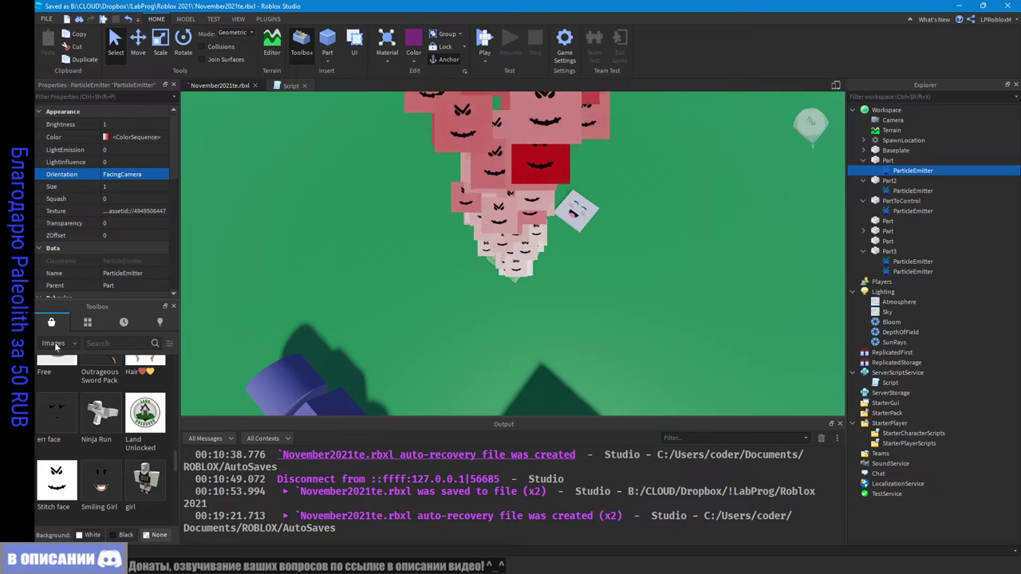
pyautogui.moveTo(516, 269); pyautogui.dragTo(513, 272, button='right')
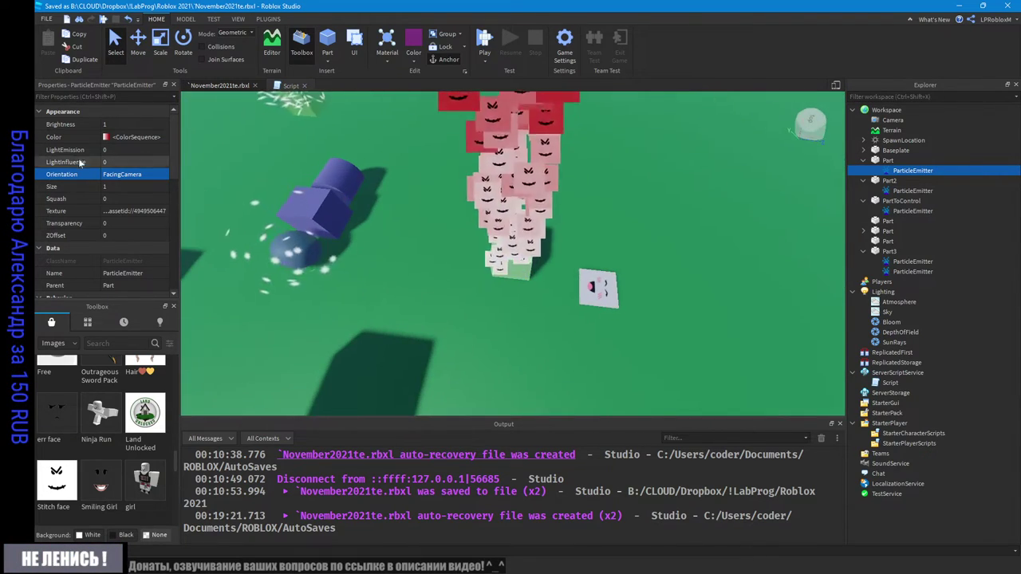
pyautogui.click(164, 175)
pyautogui.click(164, 181)
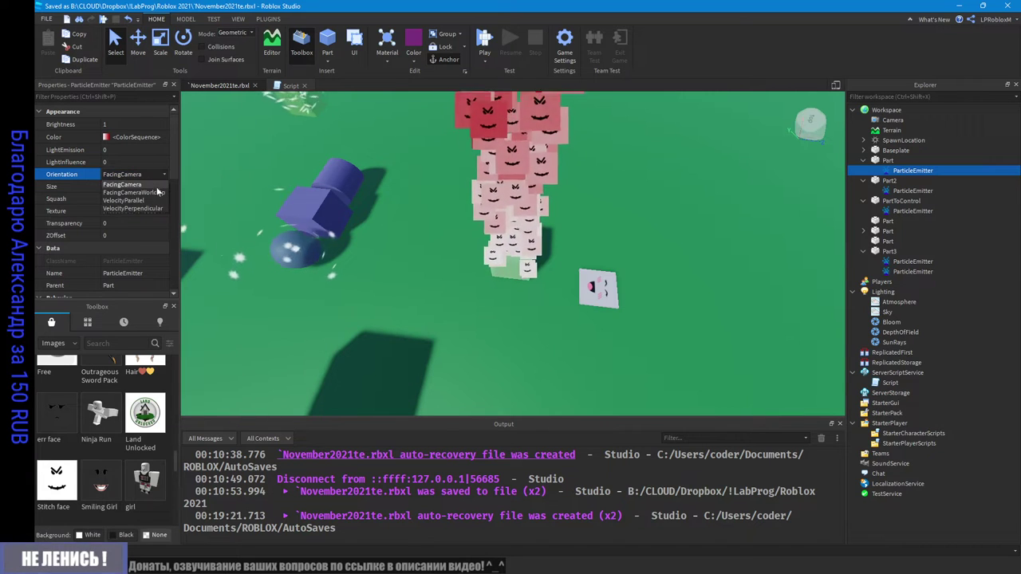
pyautogui.moveTo(542, 274); pyautogui.dragTo(512, 273, button='right')
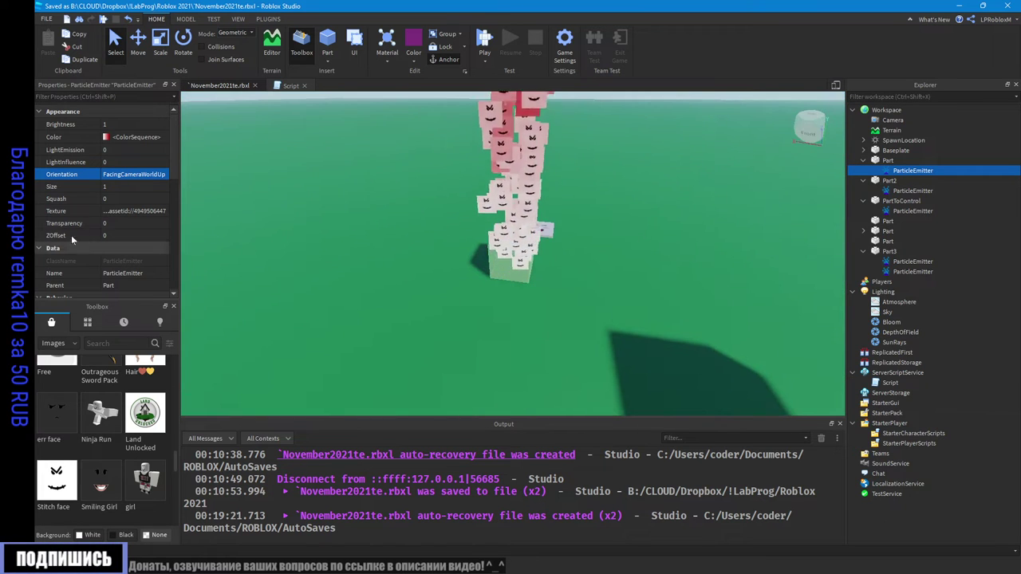
# Step: Set the cube emitter's Orientation to VelocityParallel and inspect how the face particles align from different angles
pyautogui.click(163, 174)
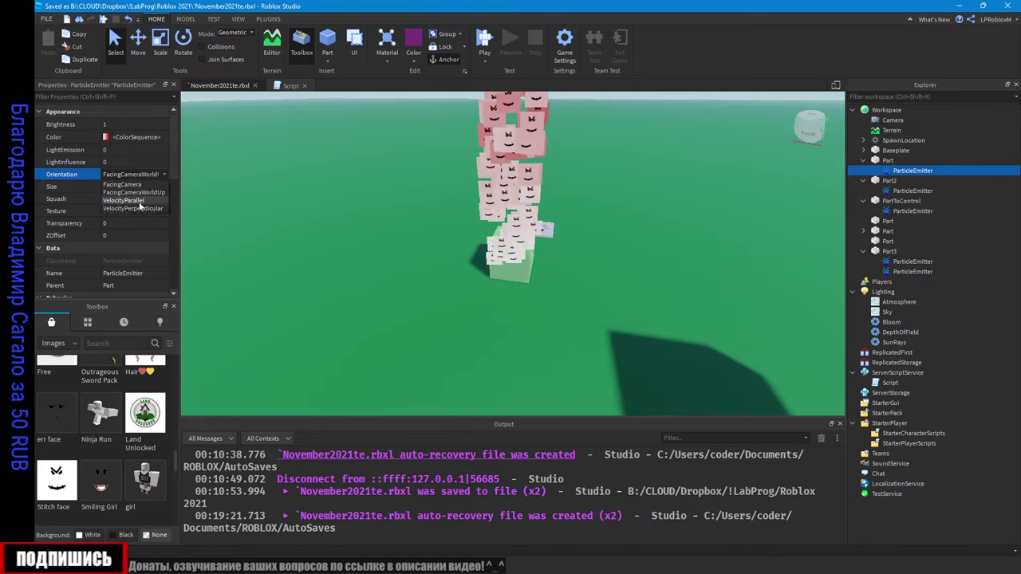
pyautogui.click(139, 200)
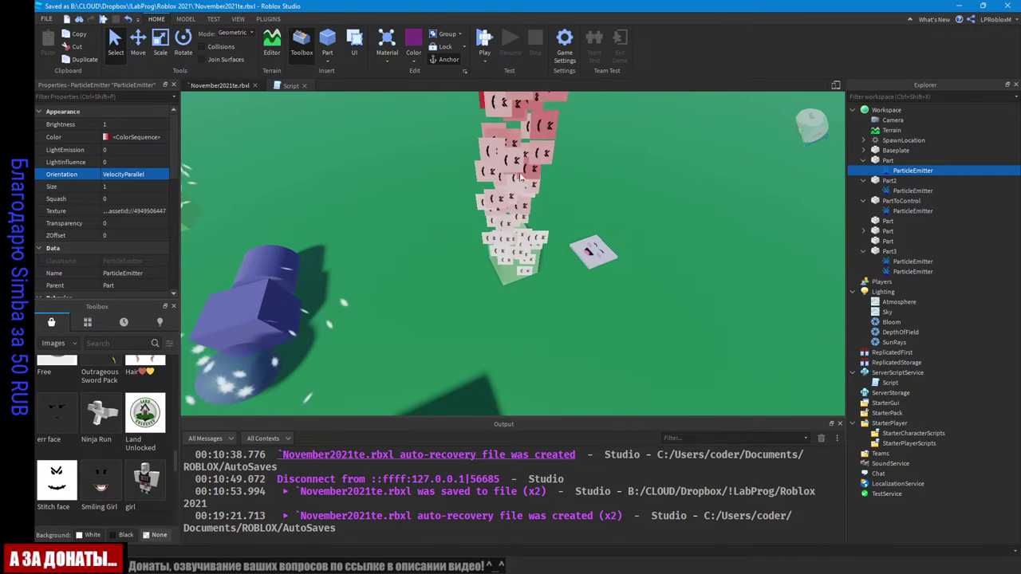
pyautogui.moveTo(592, 274); pyautogui.dragTo(595, 274, button='right')
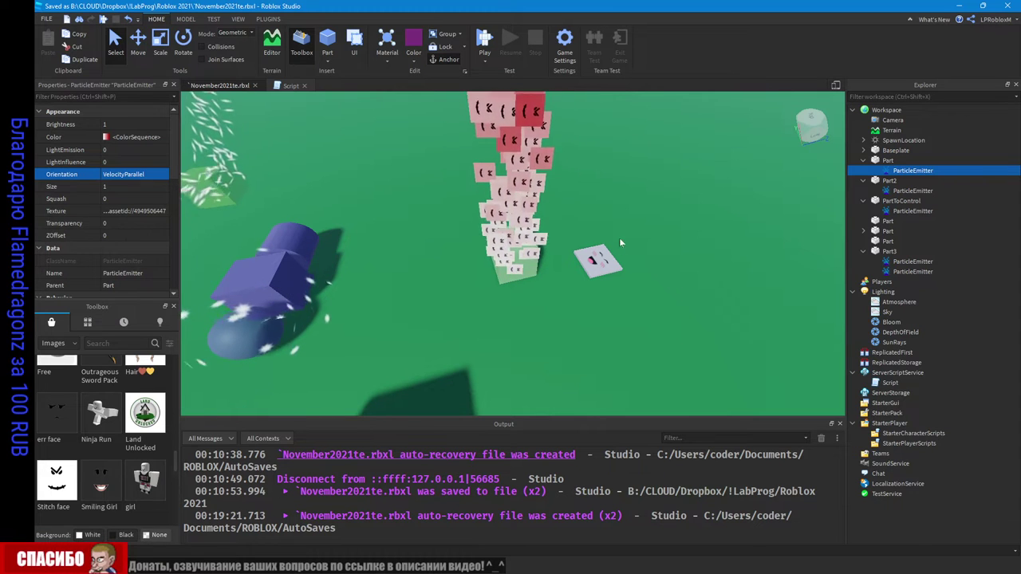
# Step: Look through the emitter's remaining properties and close the Toolbox to make room for the full property list
pyautogui.scroll(-1, 120, 243)
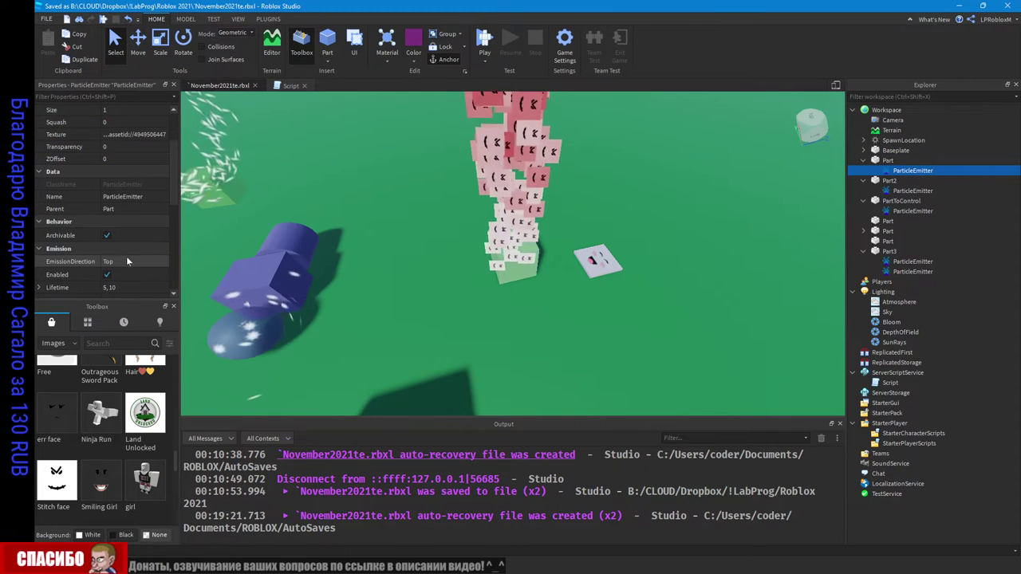
pyautogui.scroll(-3, 126, 257)
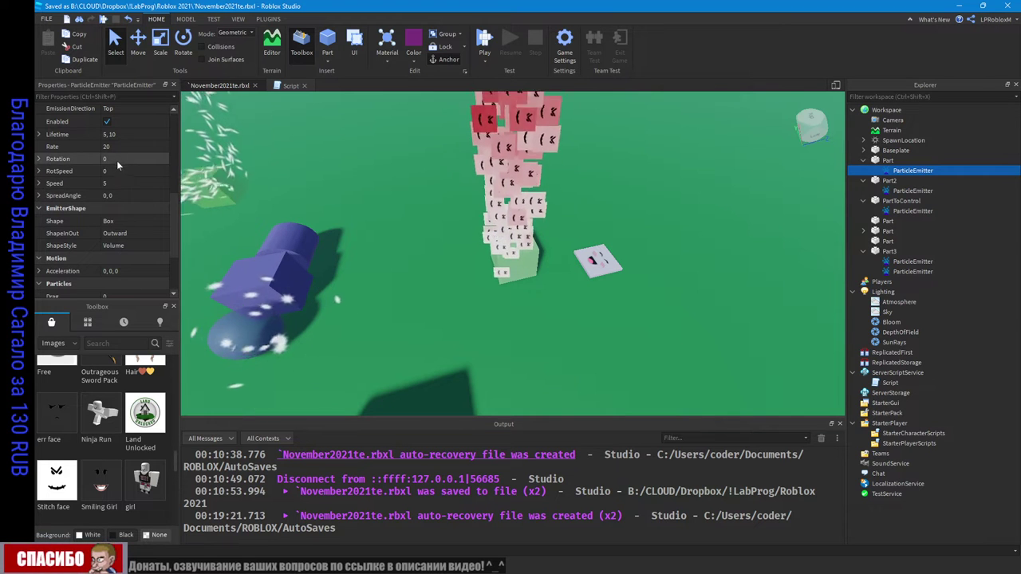
pyautogui.click(173, 306)
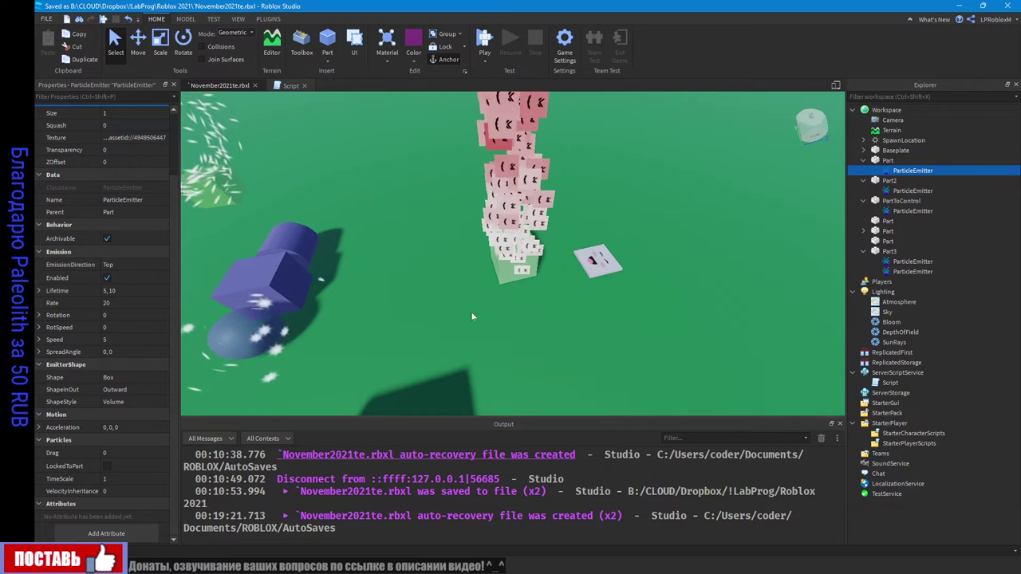
# Step: Try the cube emitter's EmissionDirection as Left and as Front, viewing the particle stream from another side each time
pyautogui.click(128, 264)
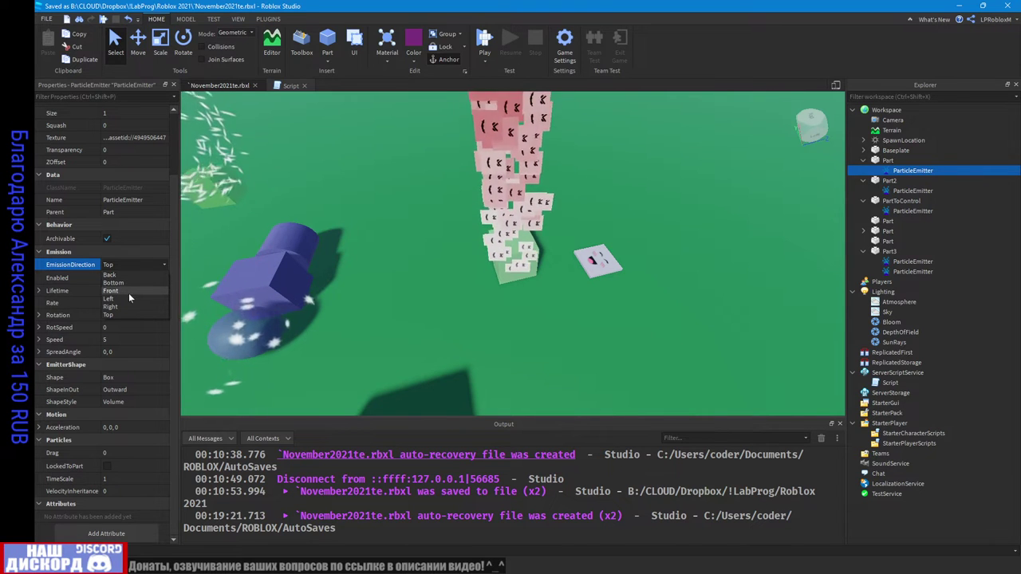
pyautogui.click(126, 297)
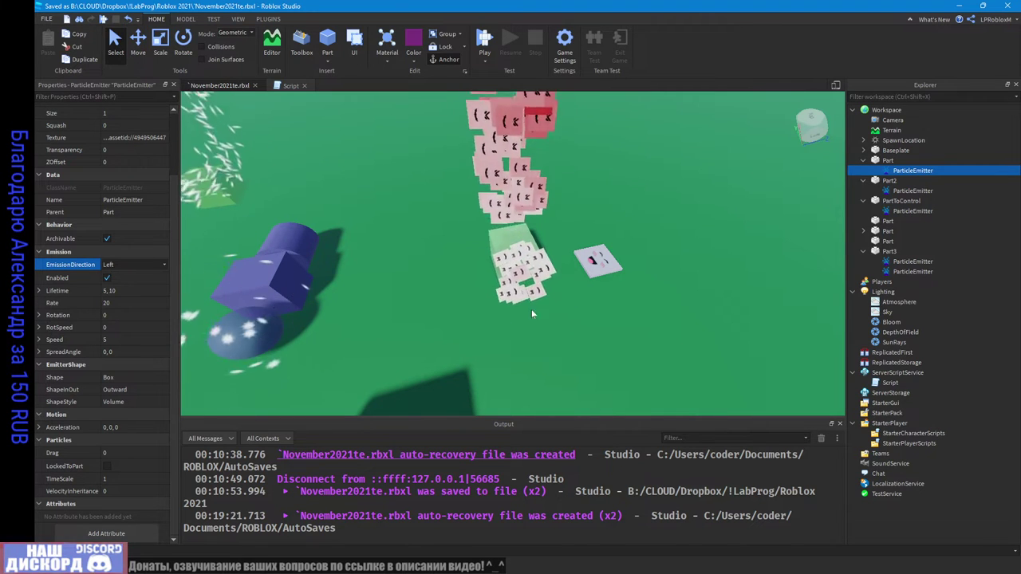
pyautogui.moveTo(531, 309); pyautogui.dragTo(508, 307, button='right')
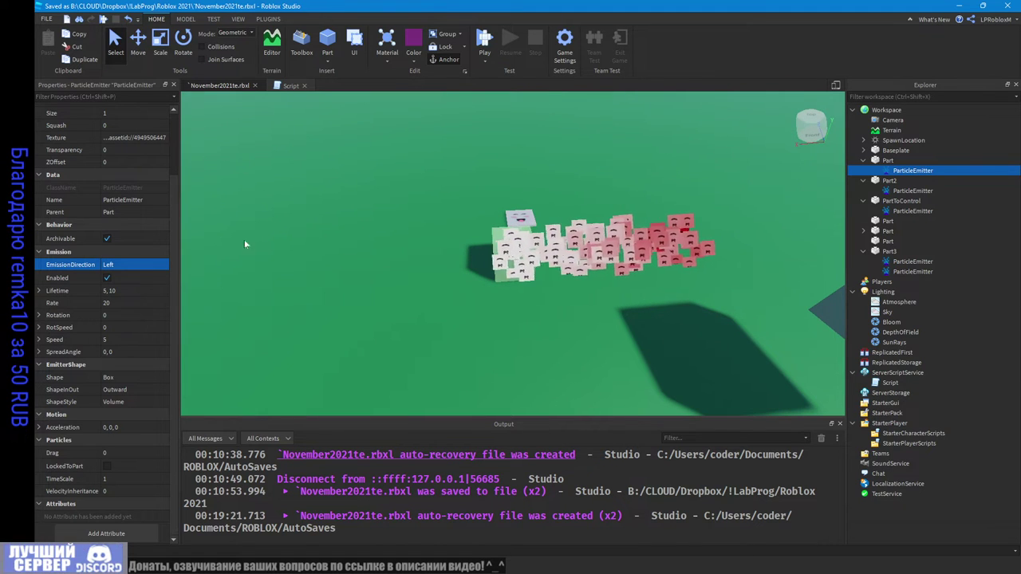
pyautogui.click(136, 264)
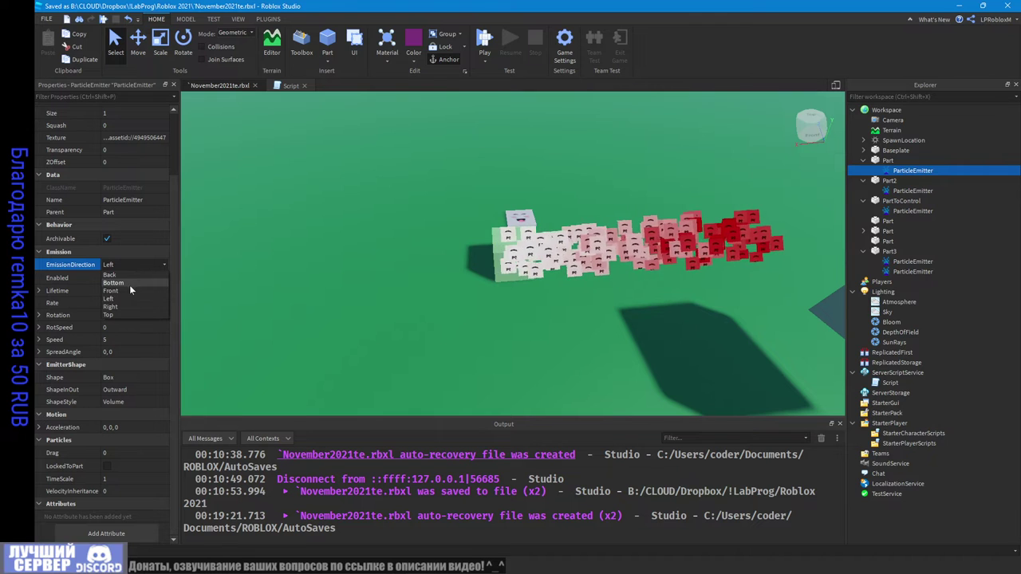
pyautogui.click(124, 290)
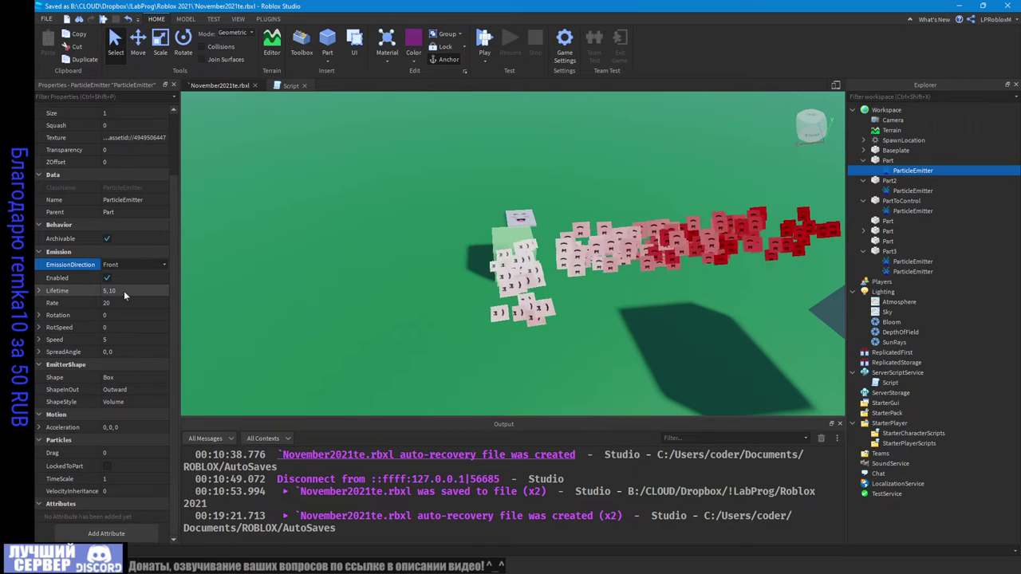
pyautogui.moveTo(453, 363); pyautogui.dragTo(454, 363, button='right')
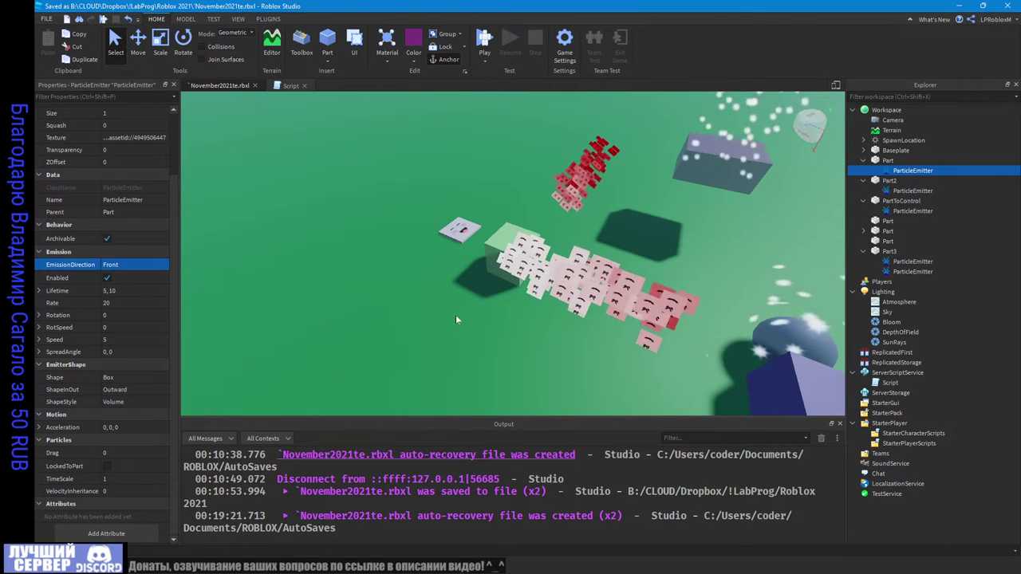
# Step: Set the cube emitter's Orientation to VelocityPerpendicular and inspect the face particles from different angles
pyautogui.scroll(1, 147, 203)
pyautogui.scroll(1, 148, 203)
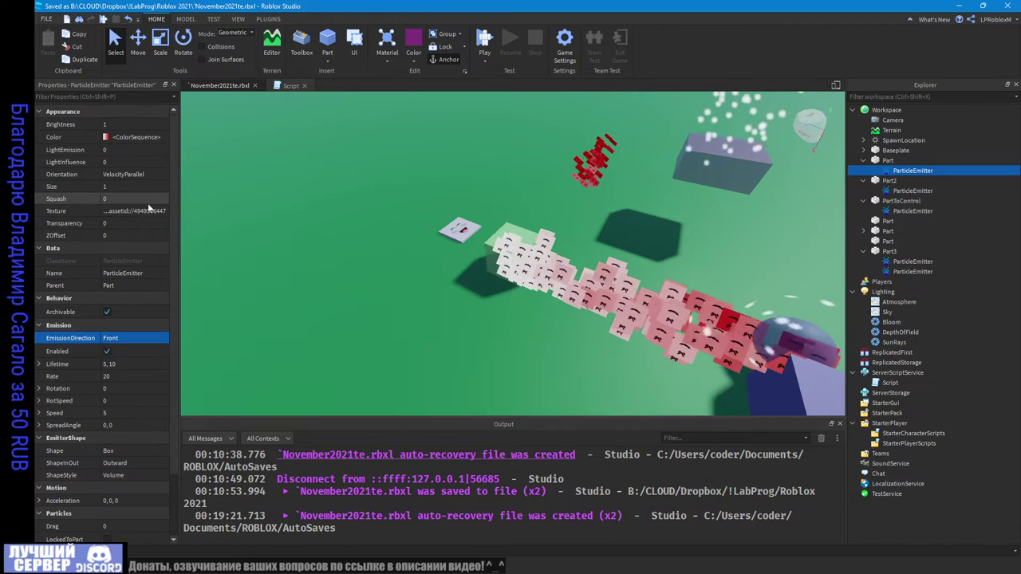
pyautogui.click(141, 176)
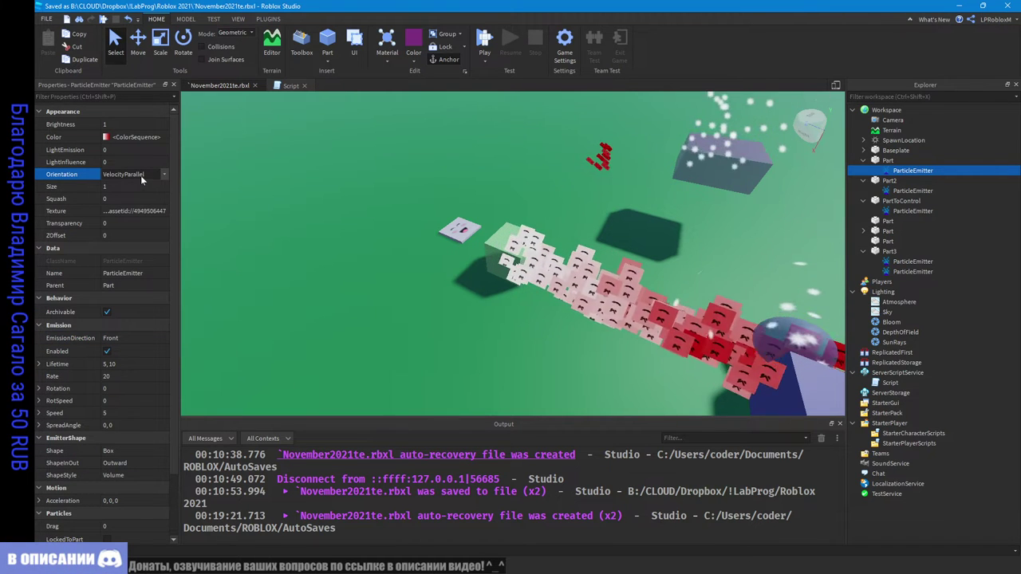
pyautogui.click(141, 175)
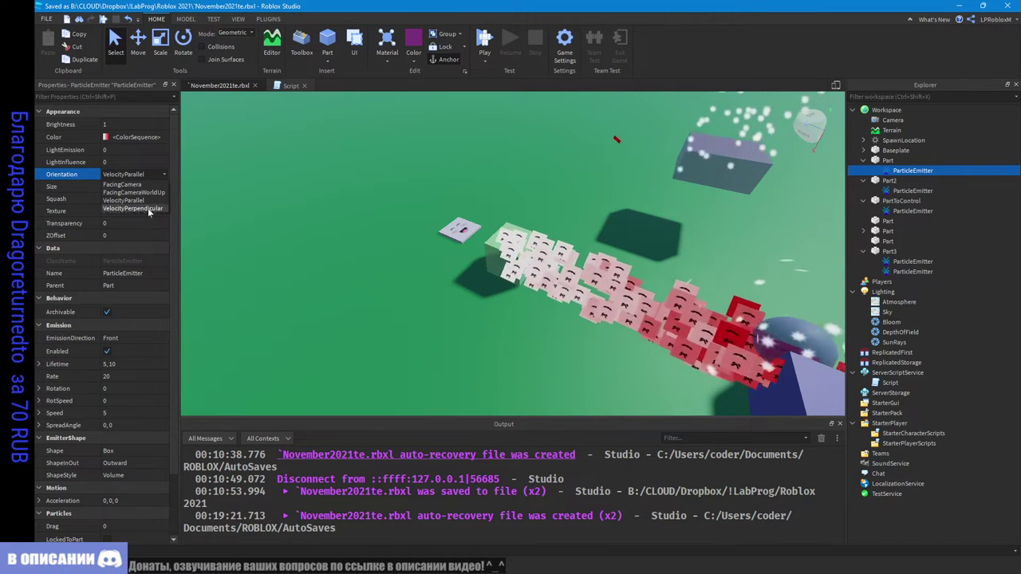
pyautogui.click(147, 207)
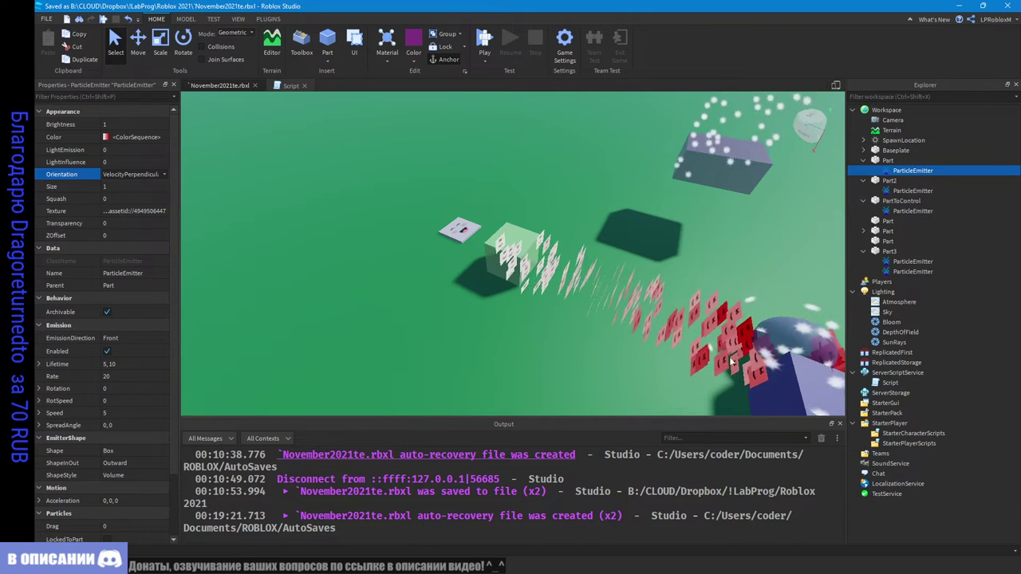
pyautogui.moveTo(656, 358); pyautogui.dragTo(656, 358, button='right')
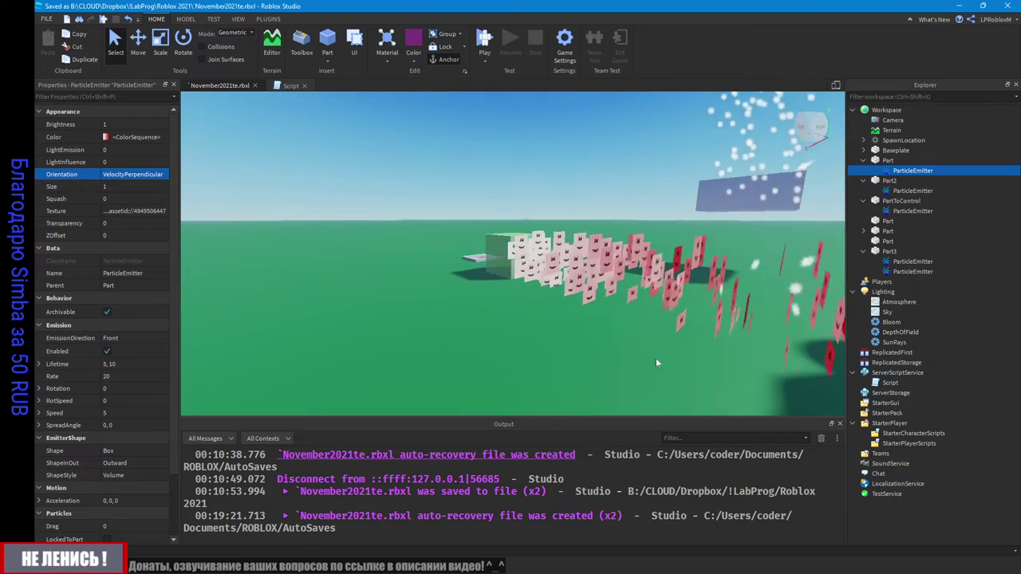
pyautogui.moveTo(543, 326); pyautogui.dragTo(543, 326, button='right')
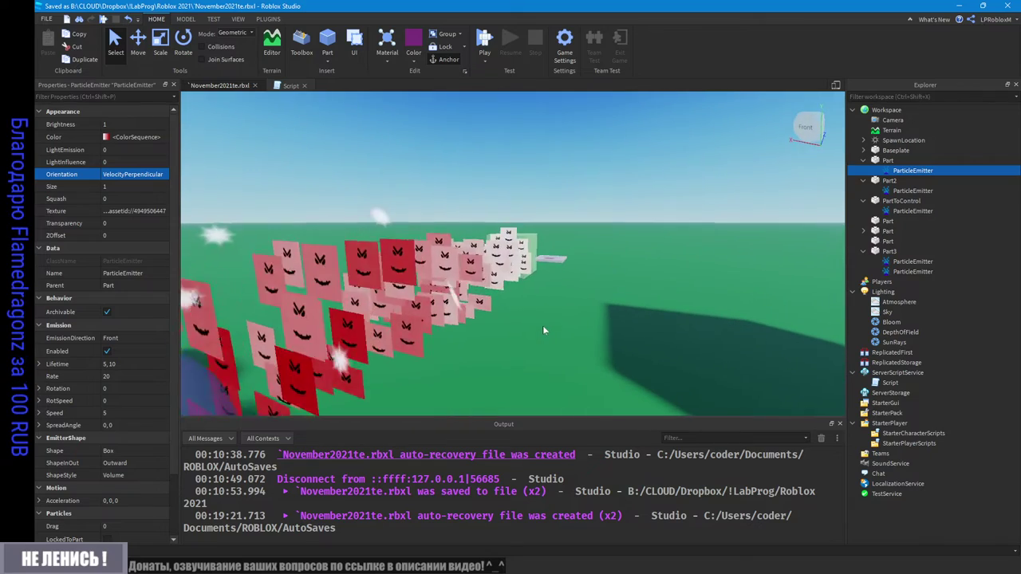
# Step: Switch the emitter's Orientation to FacingCamera for comparison from another angle and return it to VelocityPerpendicular
pyautogui.click(143, 174)
pyautogui.click(145, 185)
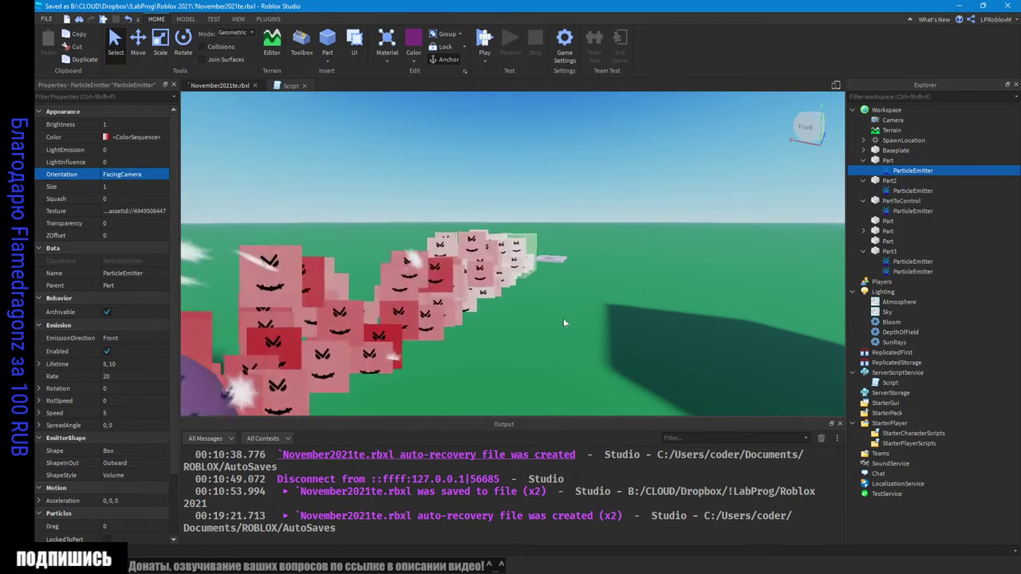
pyautogui.moveTo(563, 318); pyautogui.dragTo(564, 323, button='right')
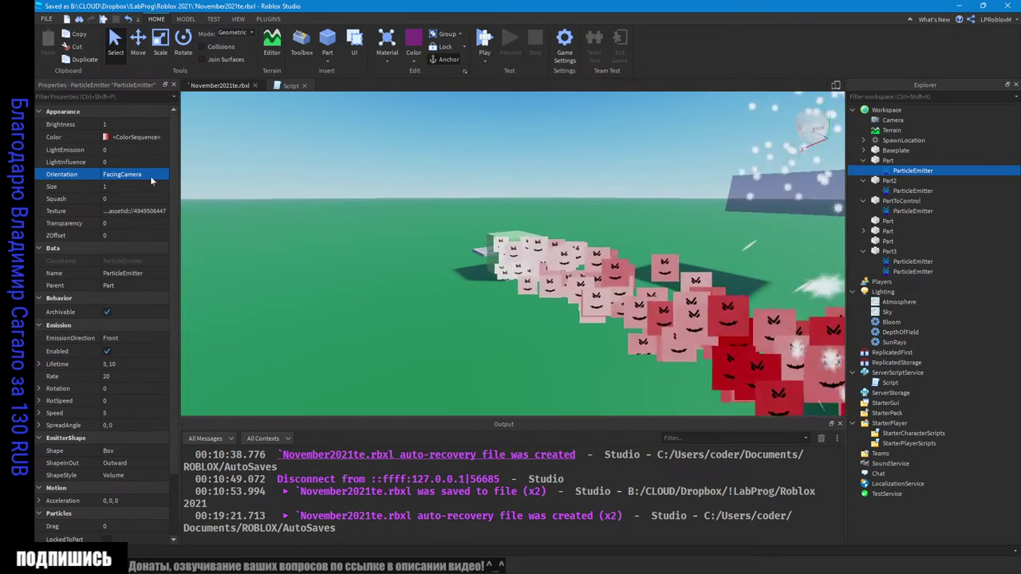
pyautogui.click(150, 175)
pyautogui.click(132, 209)
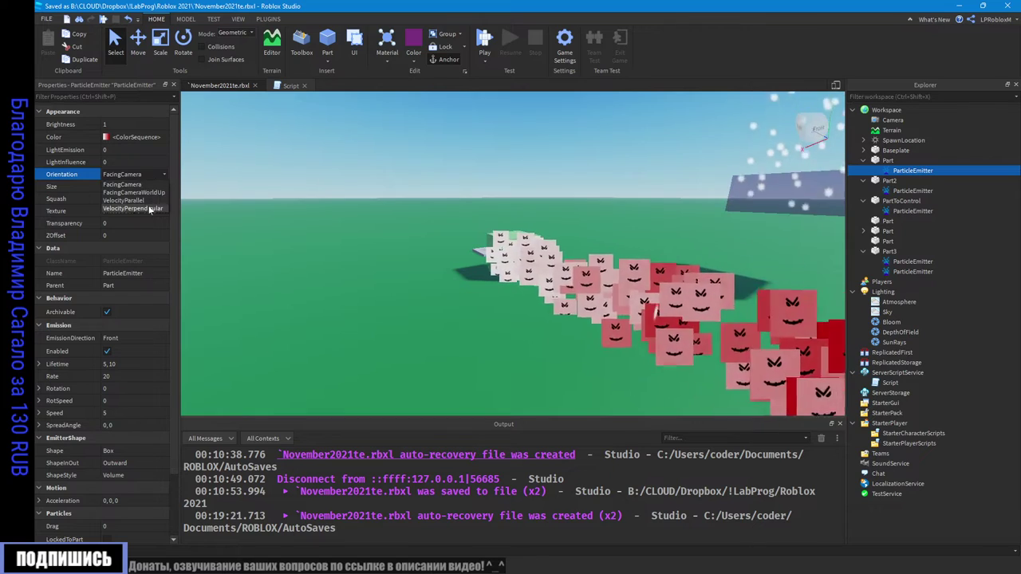
pyautogui.moveTo(569, 345); pyautogui.dragTo(569, 345, button='right')
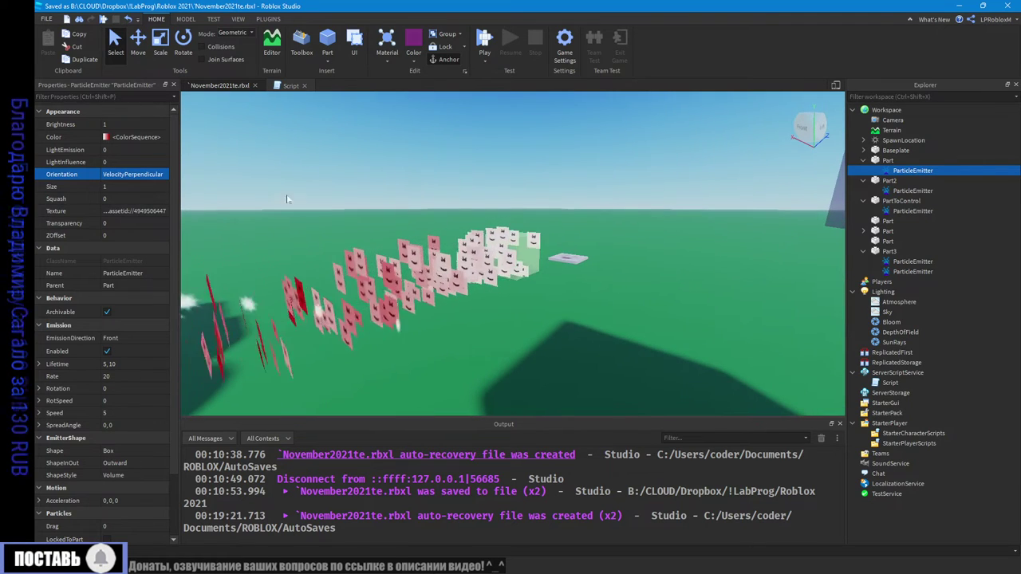
# Step: Set the cube emitter's EmissionDirection back to Top and view the particles rising from the cube
pyautogui.scroll(-2, 134, 295)
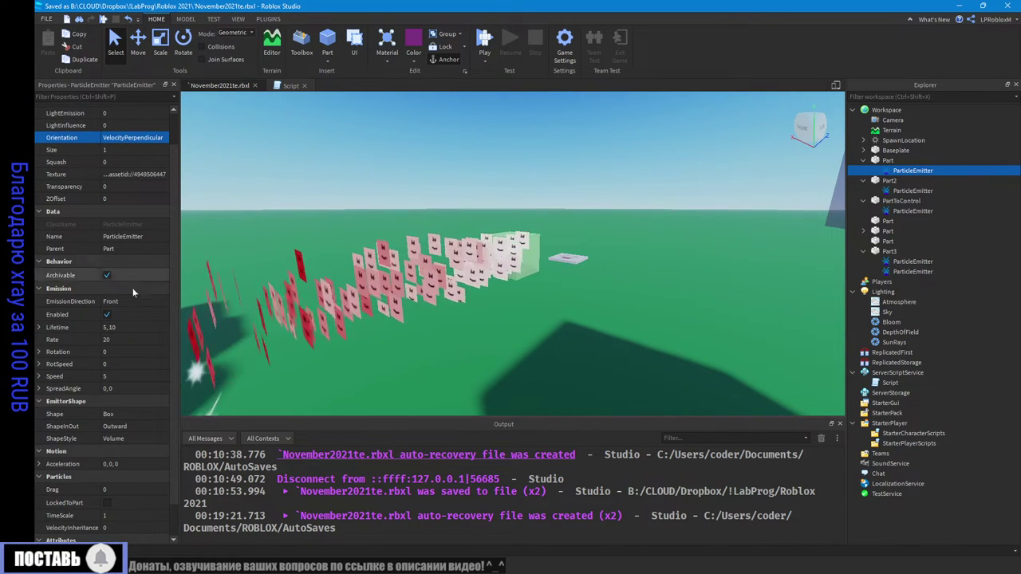
pyautogui.scroll(-2, 136, 303)
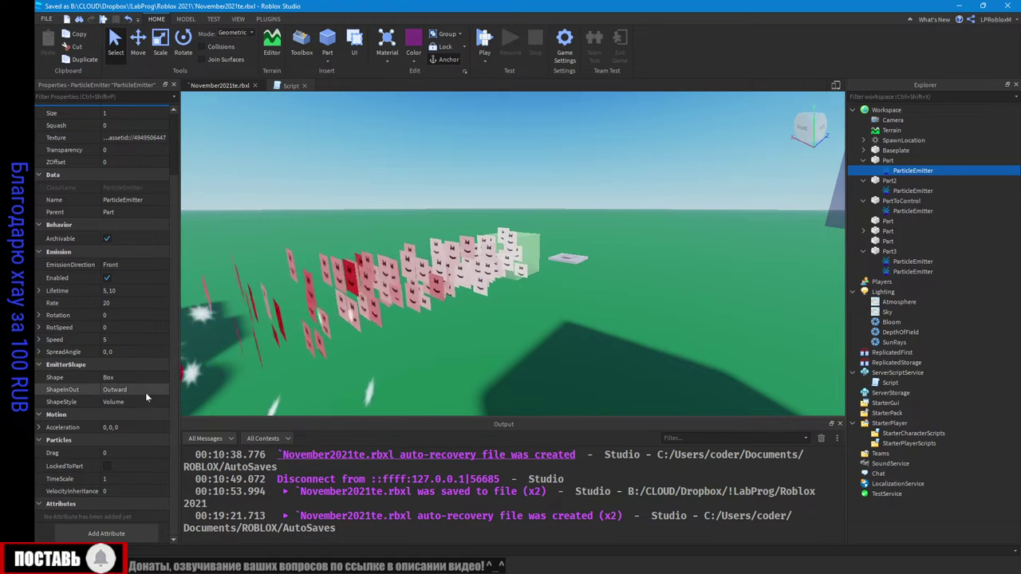
pyautogui.click(145, 266)
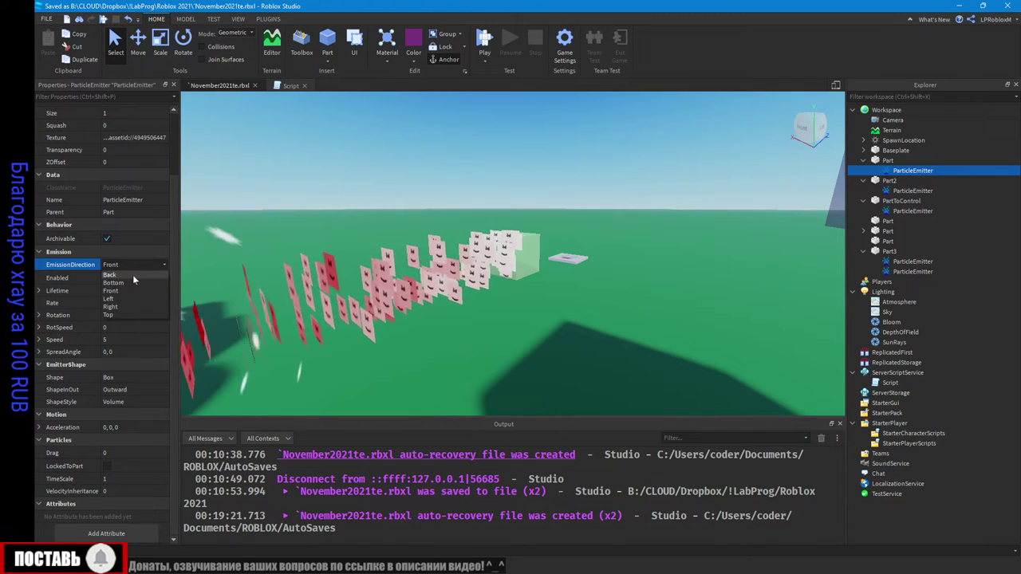
pyautogui.click(122, 309)
pyautogui.moveTo(501, 304); pyautogui.dragTo(501, 284, button='right')
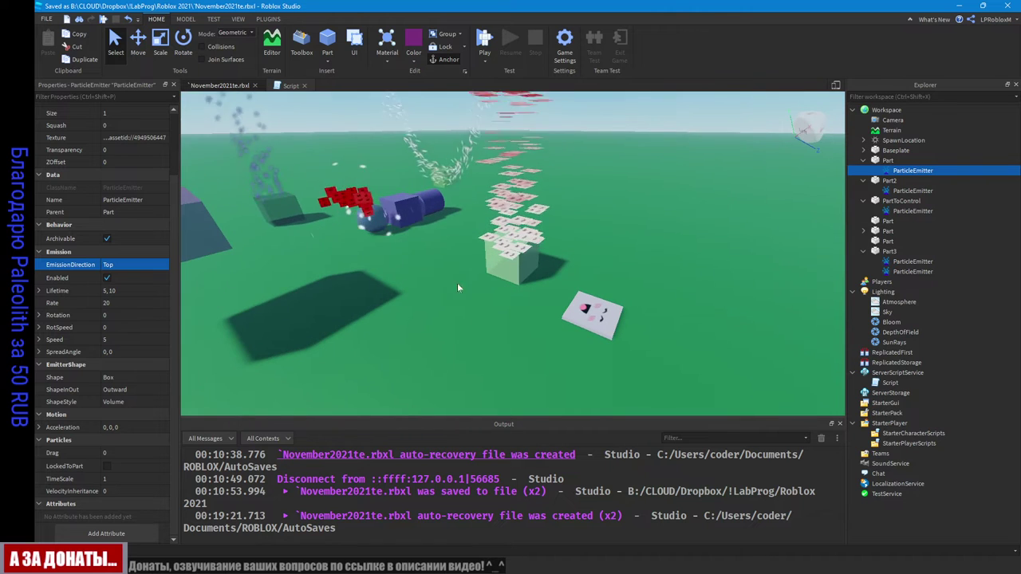
# Step: Open the emitter's Size graph, add a keypoint at about time 0.294 with value 6.38, and view the whole particle column beside the graph
pyautogui.scroll(2, 134, 202)
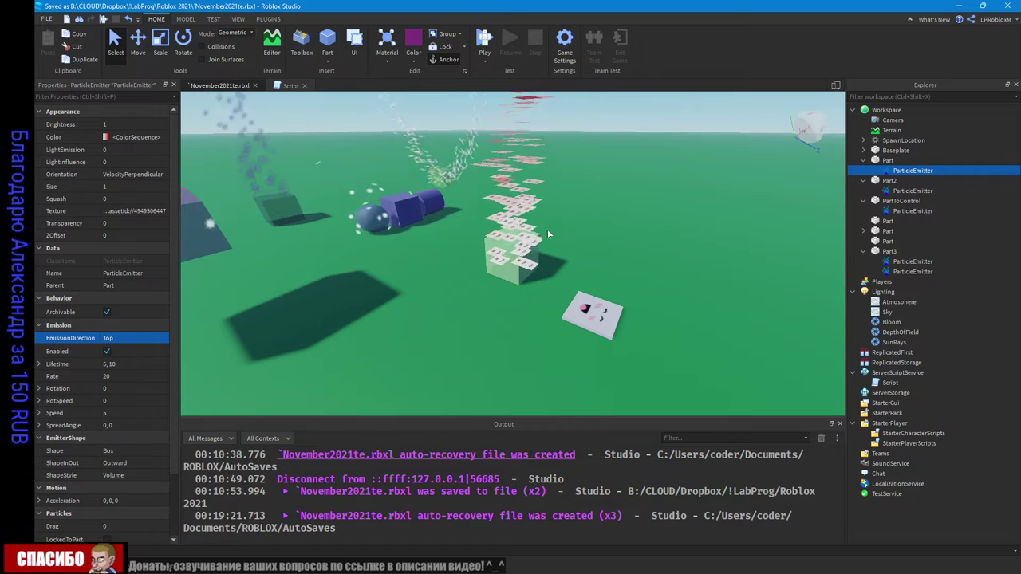
pyautogui.moveTo(353, 244); pyautogui.dragTo(353, 244, button='right')
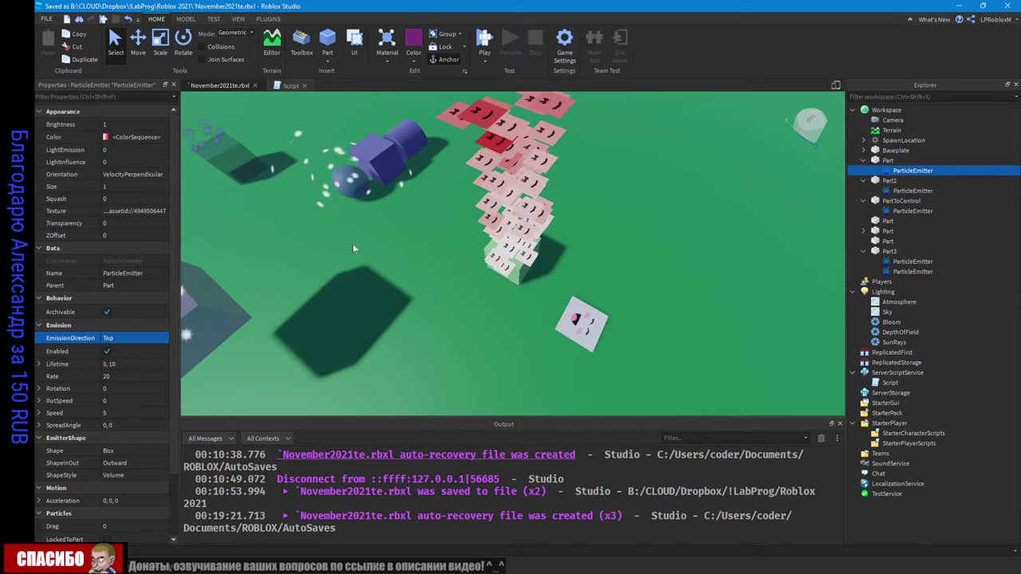
pyautogui.click(157, 187)
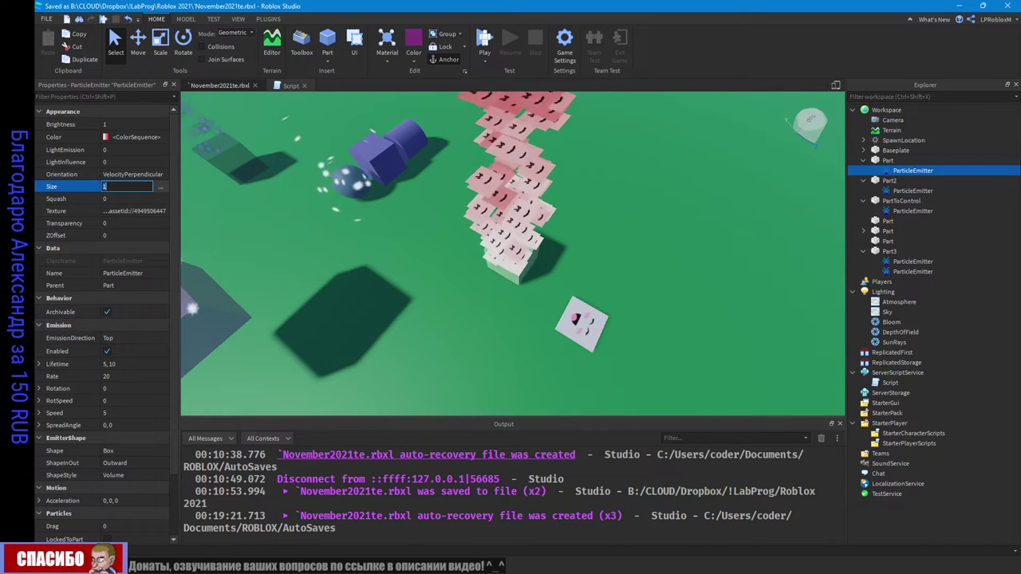
pyautogui.click(162, 187)
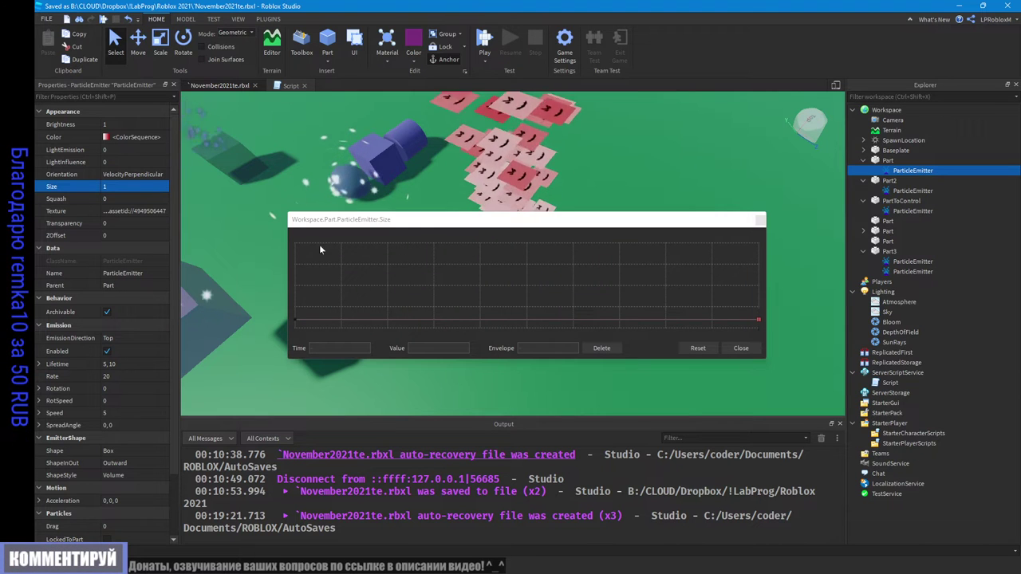
pyautogui.click(296, 320)
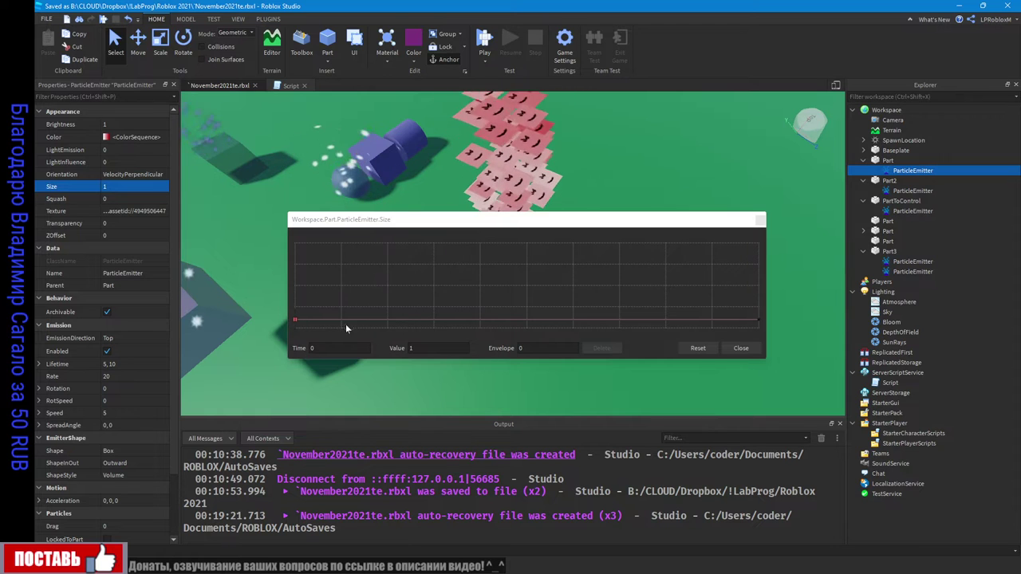
pyautogui.click(395, 323)
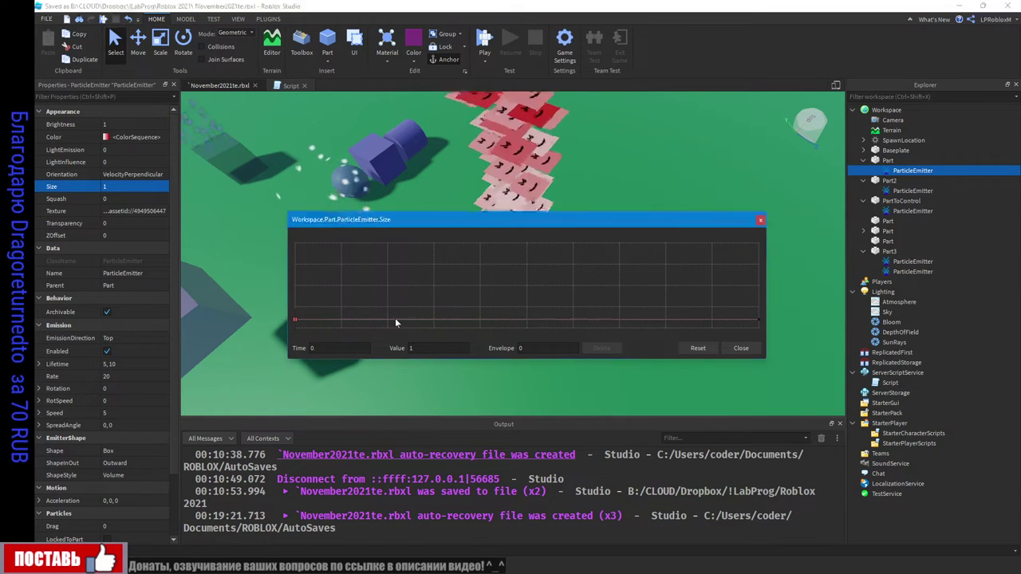
pyautogui.moveTo(396, 322); pyautogui.dragTo(418, 274)
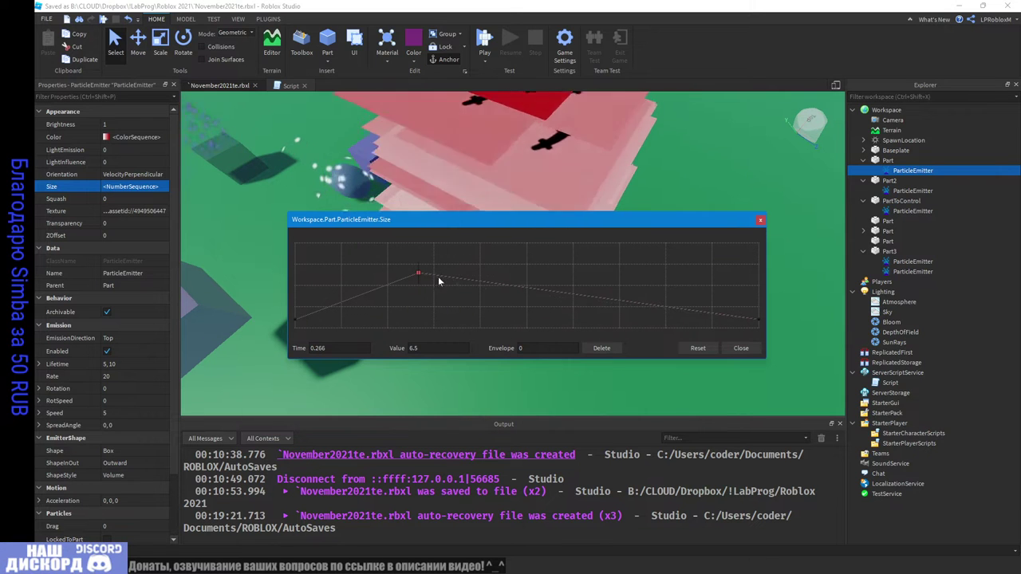
pyautogui.moveTo(418, 274); pyautogui.dragTo(431, 276)
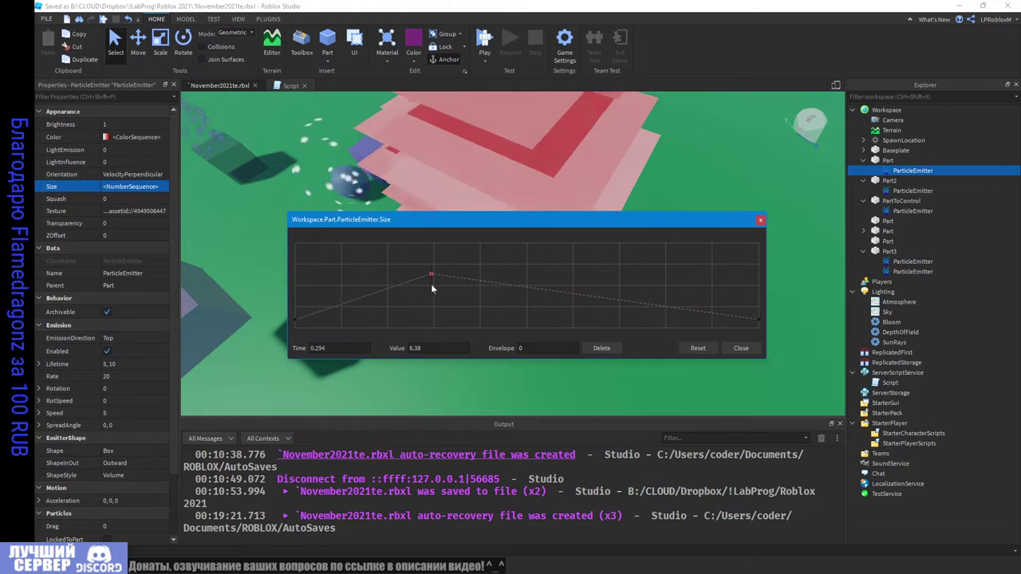
pyautogui.moveTo(554, 218); pyautogui.dragTo(546, 299)
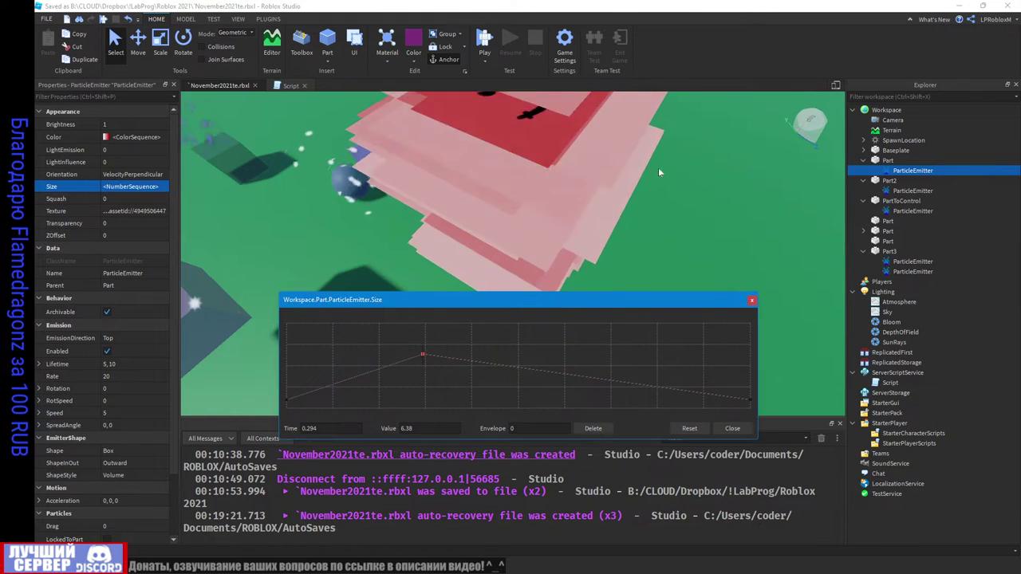
pyautogui.scroll(-5, 660, 172)
pyautogui.moveTo(657, 172); pyautogui.dragTo(635, 114, button='right')
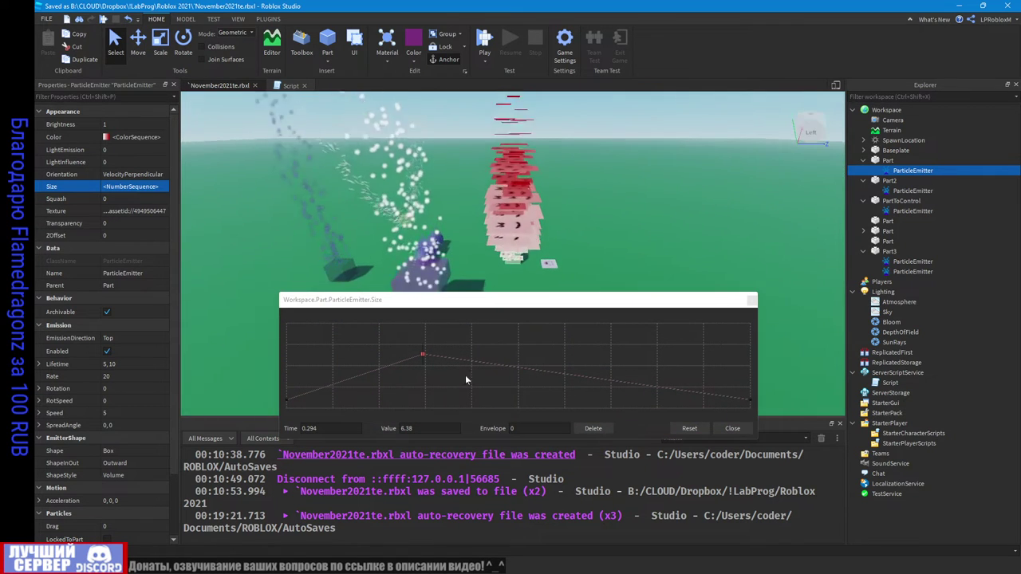
# Step: Add alternating low and high keypoints to the Size curve, including 1.19 at 0.602, 8.94 at 0.728 and 1 at 0.839, and raise the endpoint to 7.5
pyautogui.click(478, 398)
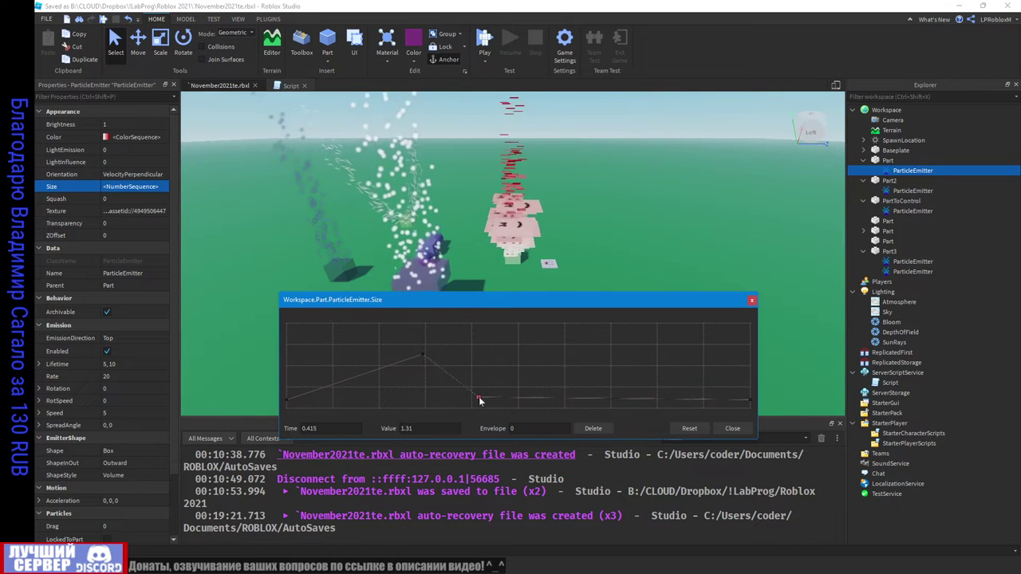
pyautogui.moveTo(542, 398); pyautogui.dragTo(565, 398)
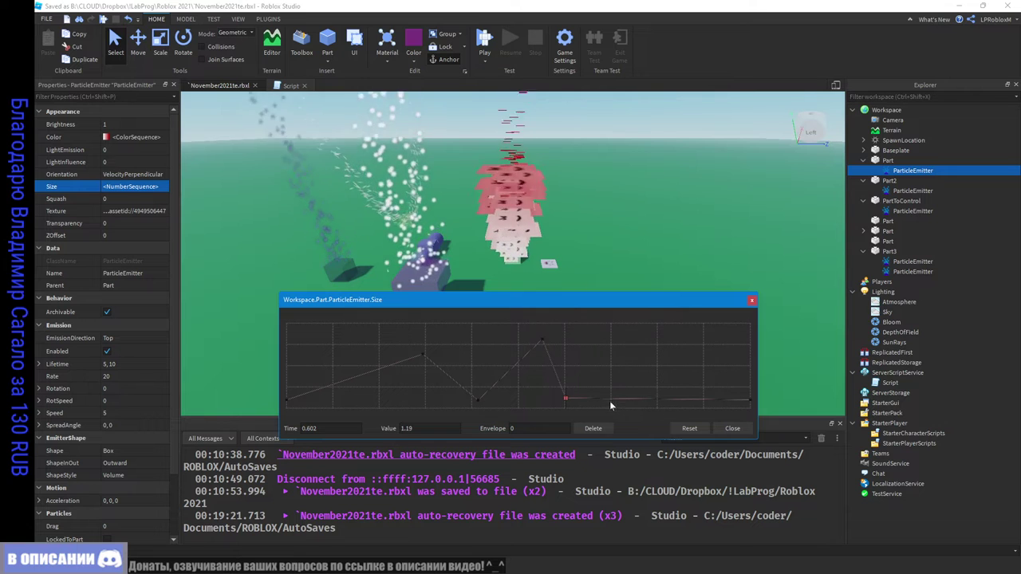
pyautogui.moveTo(637, 397); pyautogui.dragTo(626, 334)
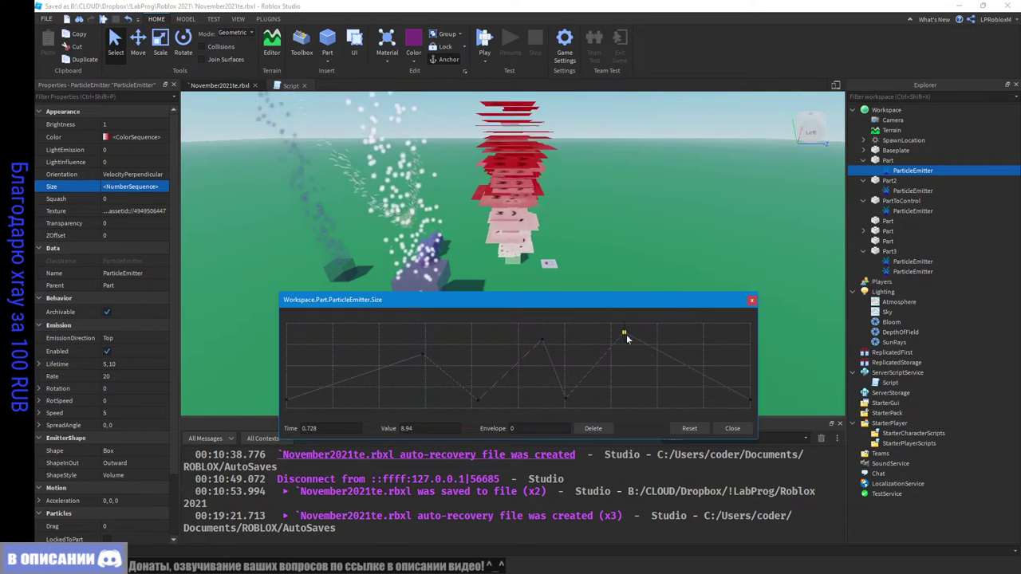
pyautogui.moveTo(677, 359); pyautogui.dragTo(676, 399)
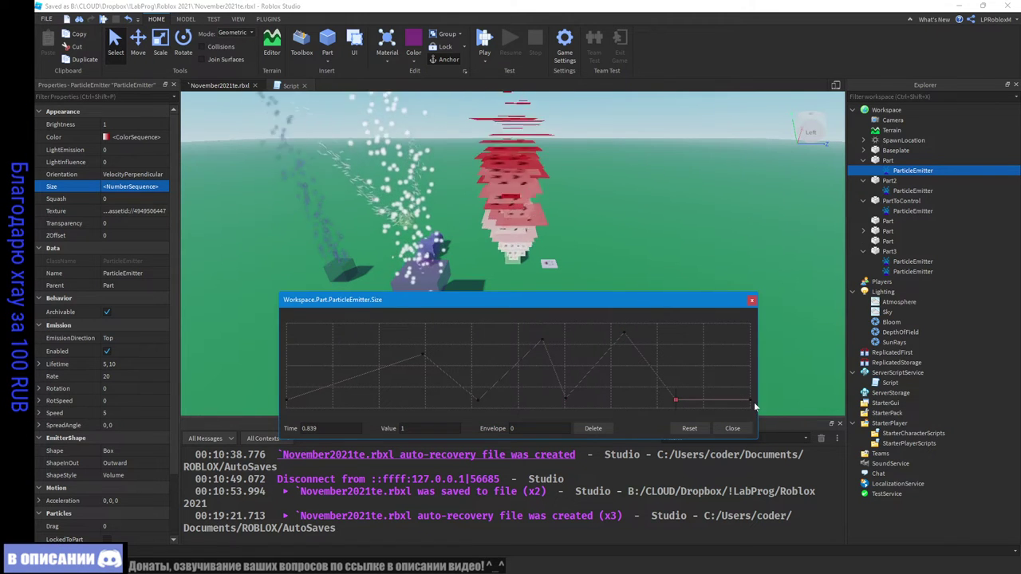
pyautogui.moveTo(752, 401); pyautogui.dragTo(757, 343)
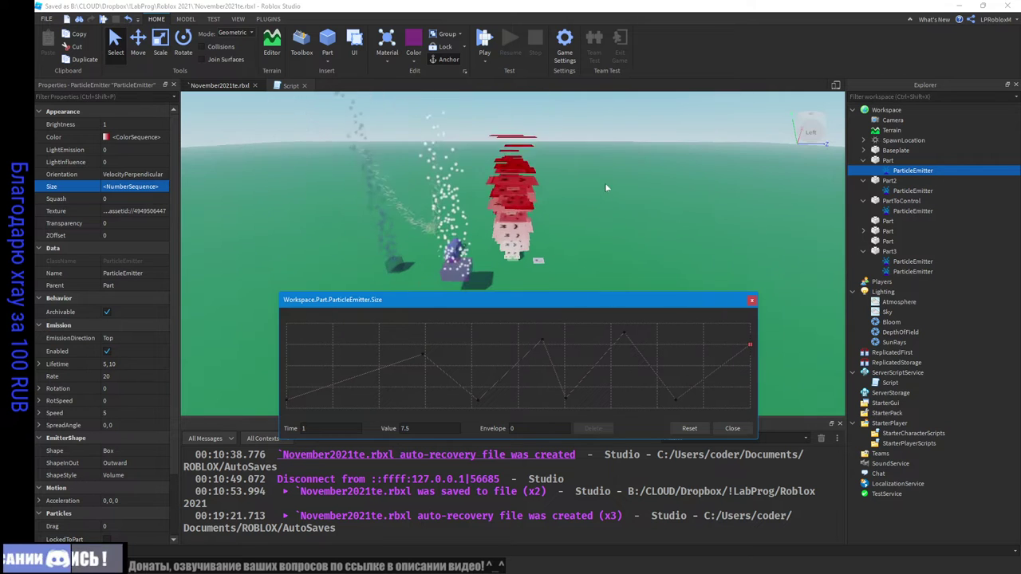
# Step: Close the Size graph and search the image library for "smoke" to look for a particle texture
pyautogui.click(752, 300)
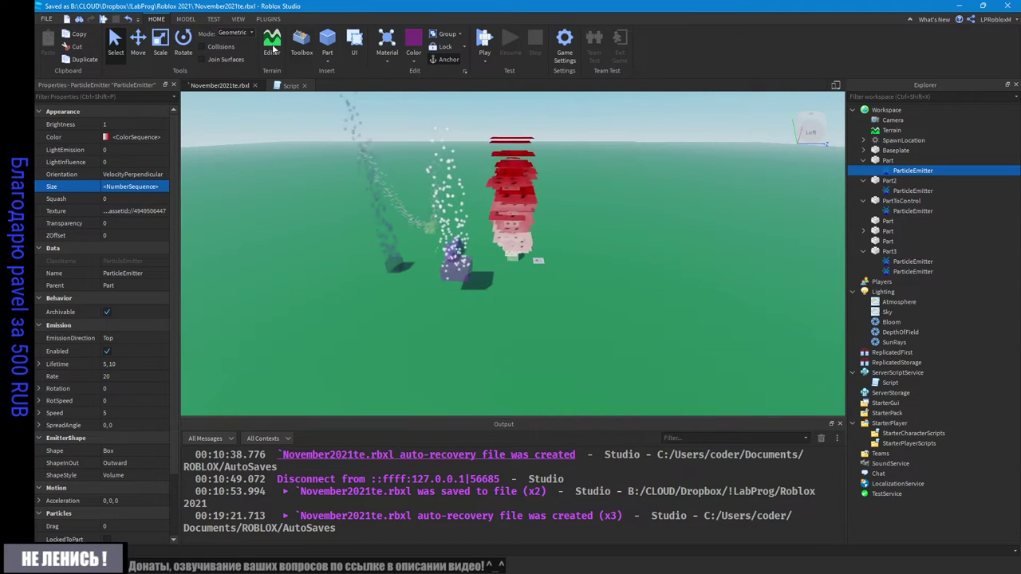
pyautogui.click(327, 46)
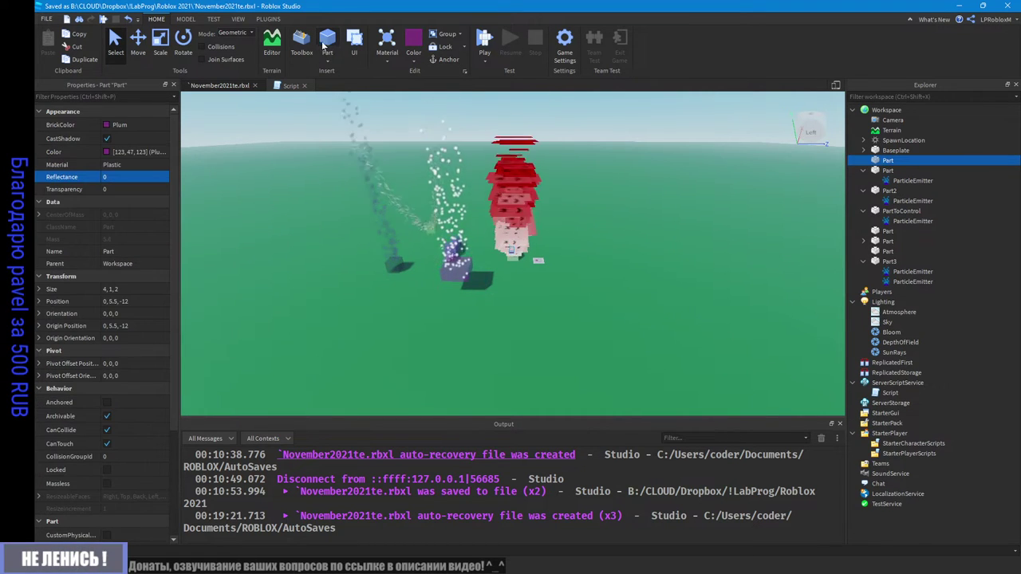
pyautogui.hotkey('ctrl', 'z')
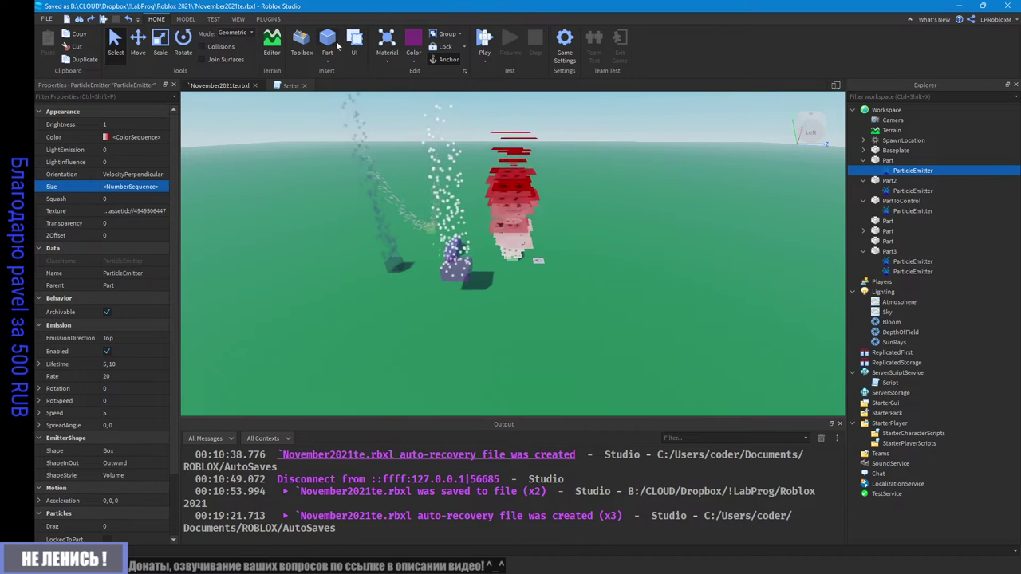
pyautogui.click(302, 45)
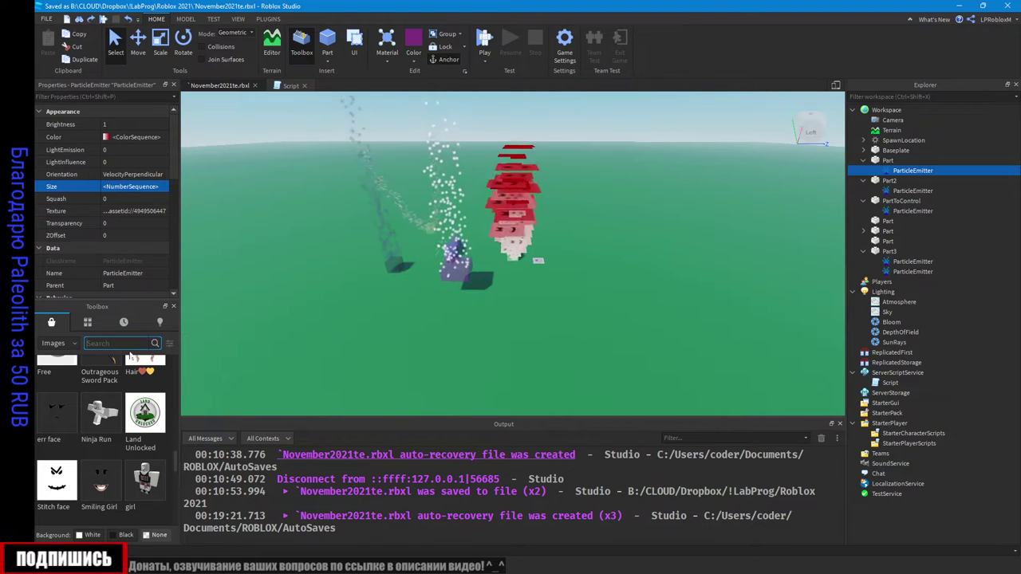
pyautogui.write('smoke')
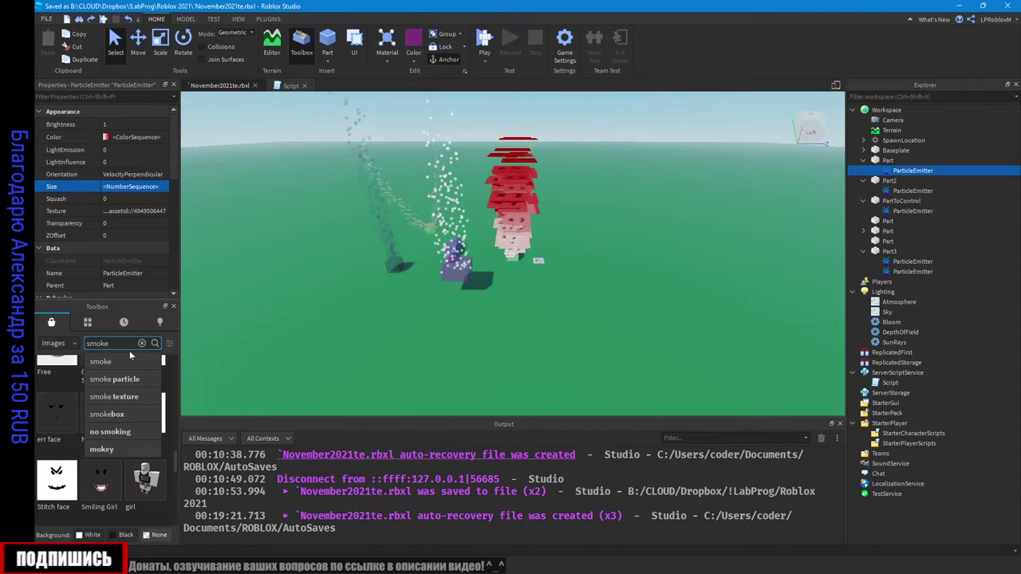
pyautogui.press('Return')
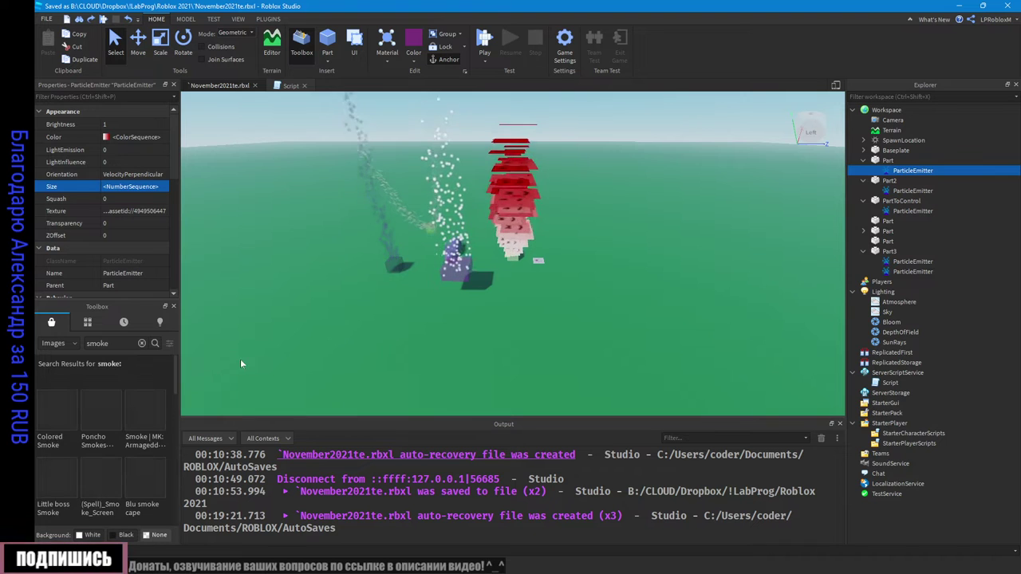
pyautogui.scroll(-3, 119, 453)
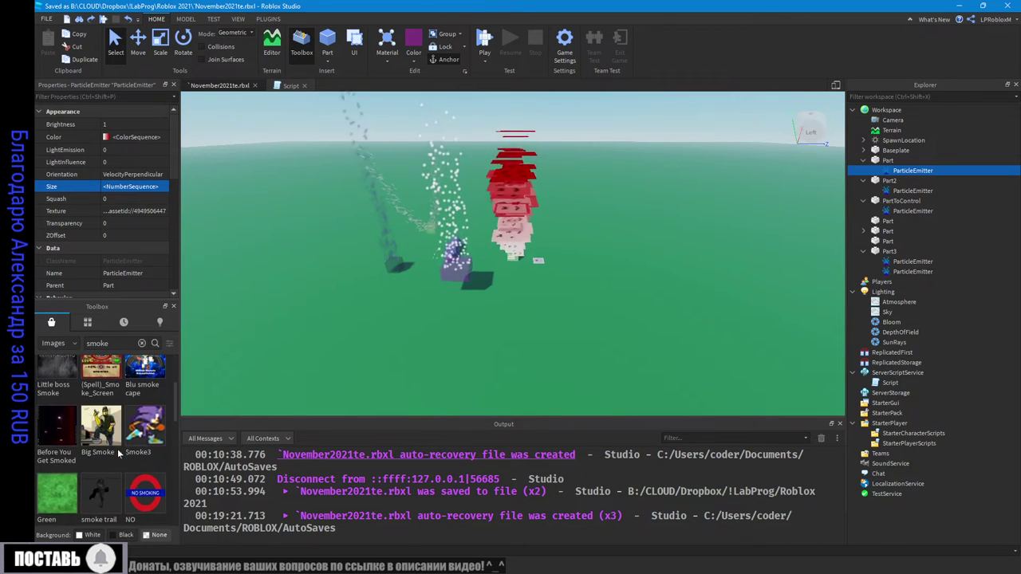
pyautogui.scroll(4, 119, 453)
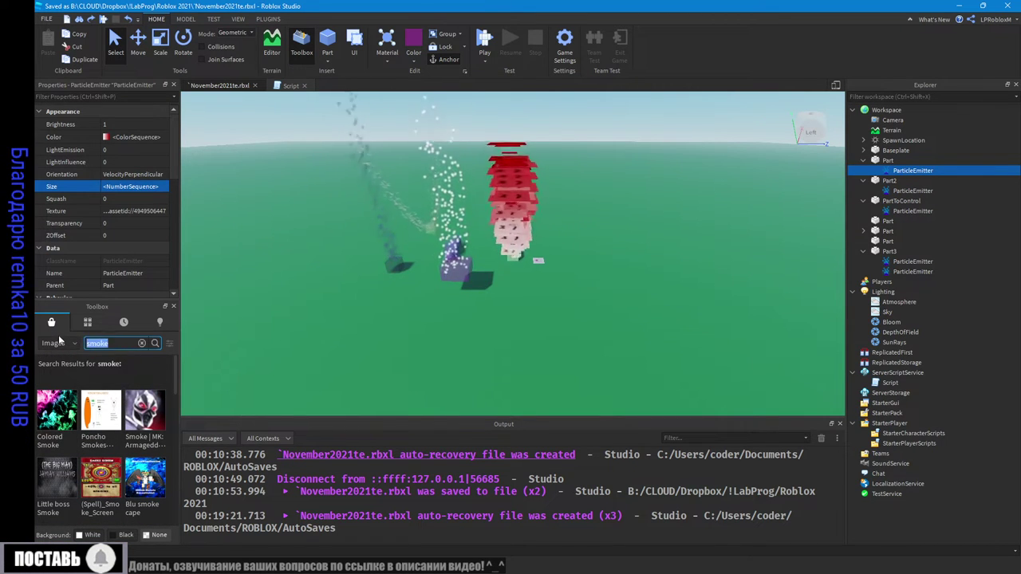
# Step: Search the image library for "cloud" and copy the asset ID of the white image named CLOUD
pyautogui.write('cloud')
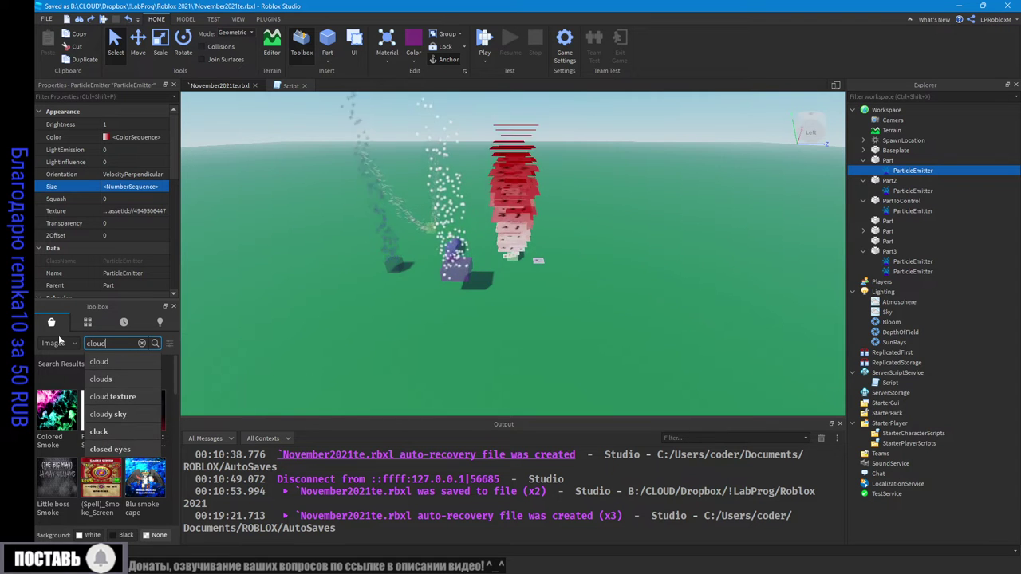
pyautogui.press('Return')
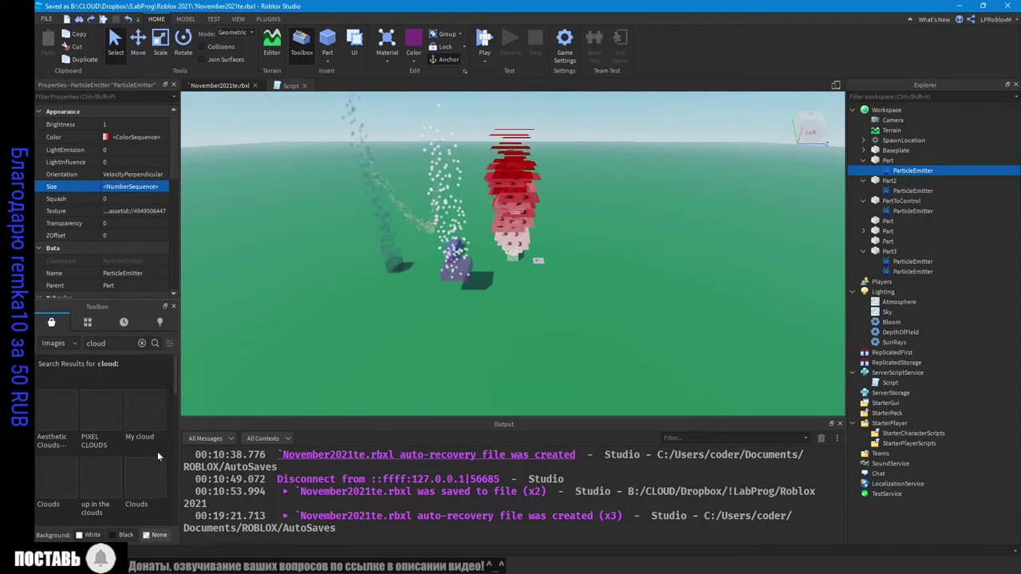
pyautogui.scroll(-2, 132, 447)
pyautogui.scroll(-5, 132, 447)
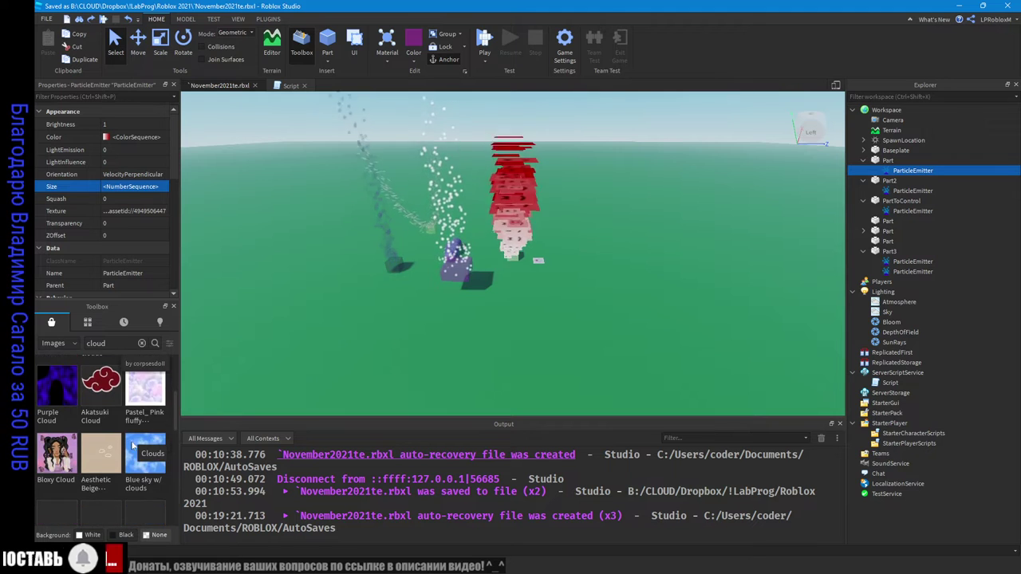
pyautogui.scroll(-1, 133, 447)
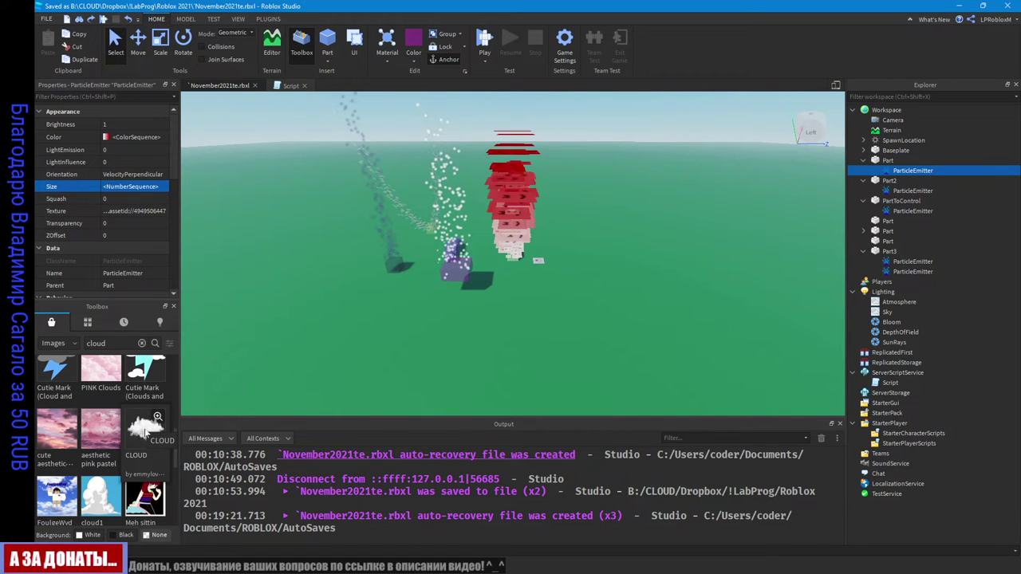
pyautogui.rightClick(163, 439)
pyautogui.click(185, 460)
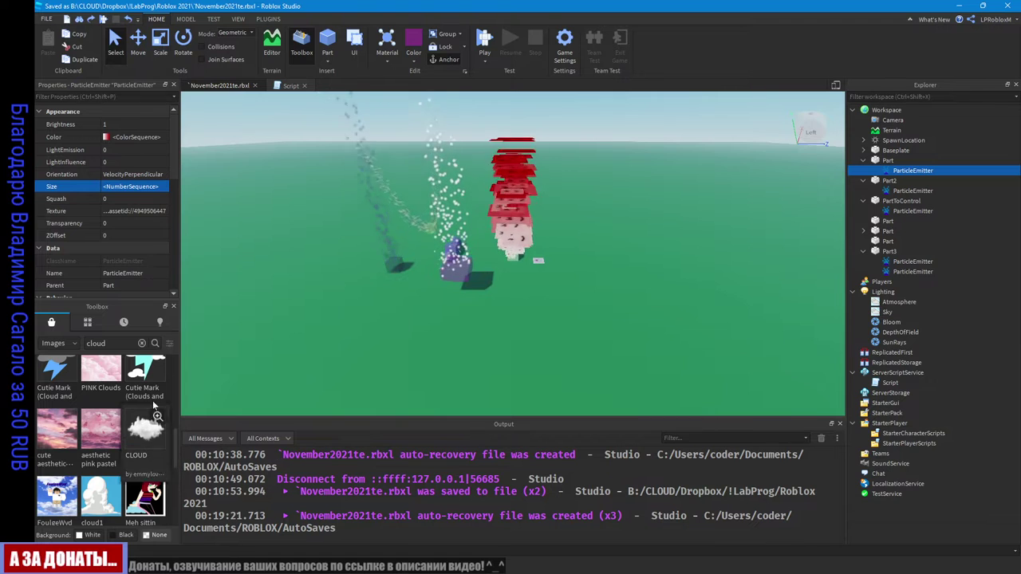
pyautogui.click(128, 210)
pyautogui.rightClick(127, 211)
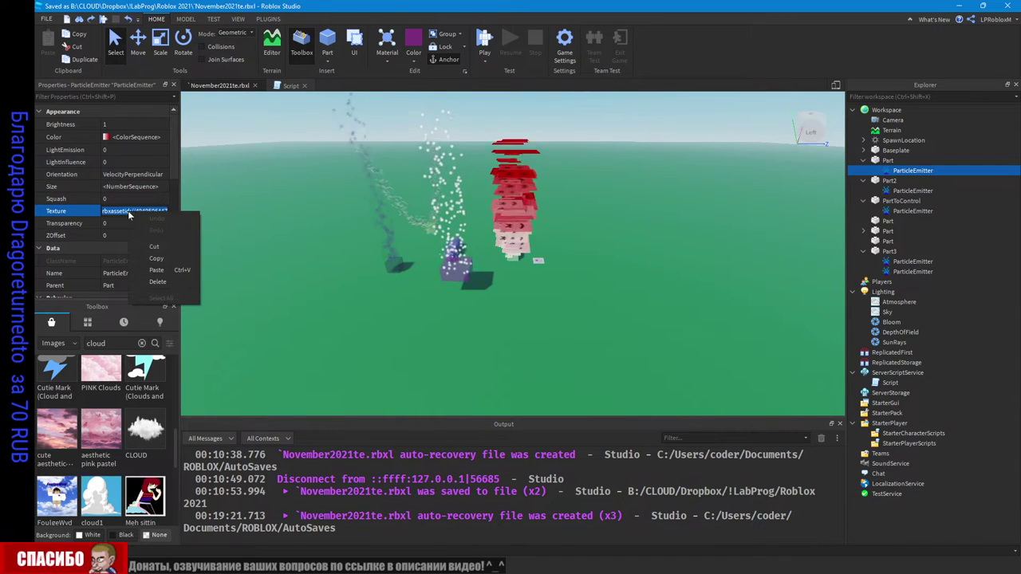
pyautogui.click(156, 270)
pyautogui.press('Return')
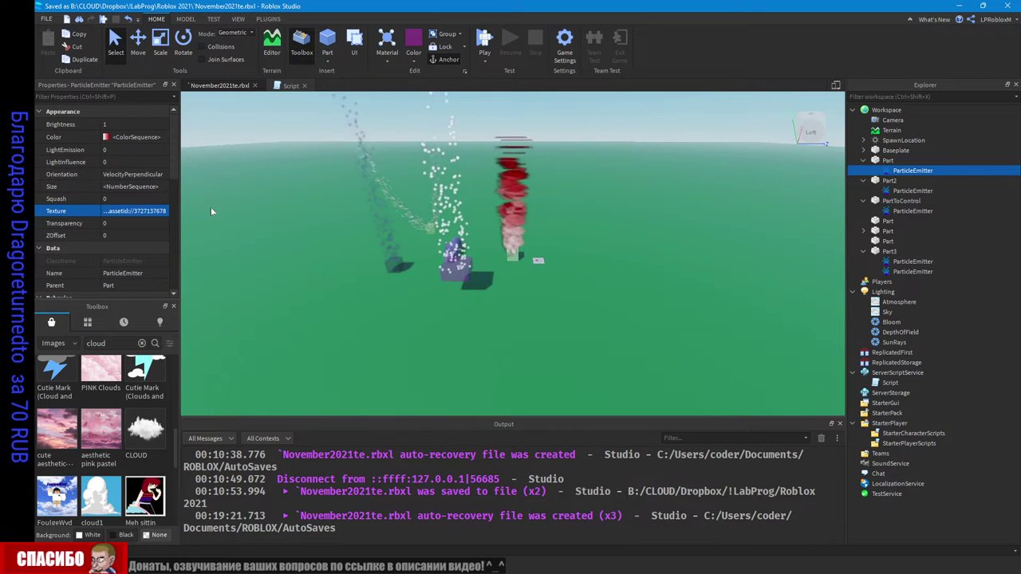
# Step: Set the cube emitter's Orientation to FacingCamera and view the cloud column from below and above
pyautogui.scroll(8, 537, 227)
pyautogui.moveTo(538, 229); pyautogui.dragTo(563, 184, button='right')
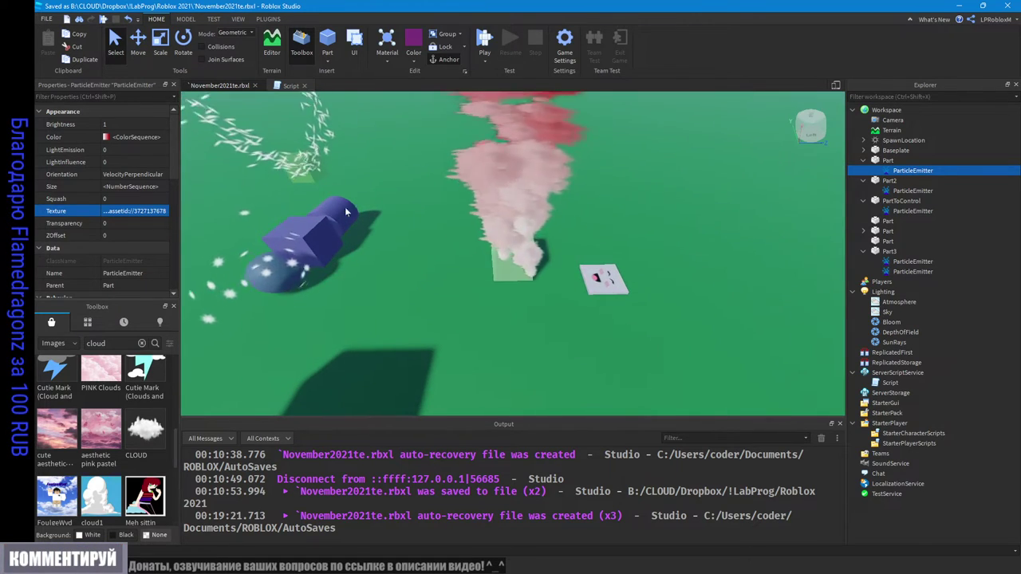
pyautogui.click(132, 174)
pyautogui.click(164, 174)
pyautogui.click(124, 186)
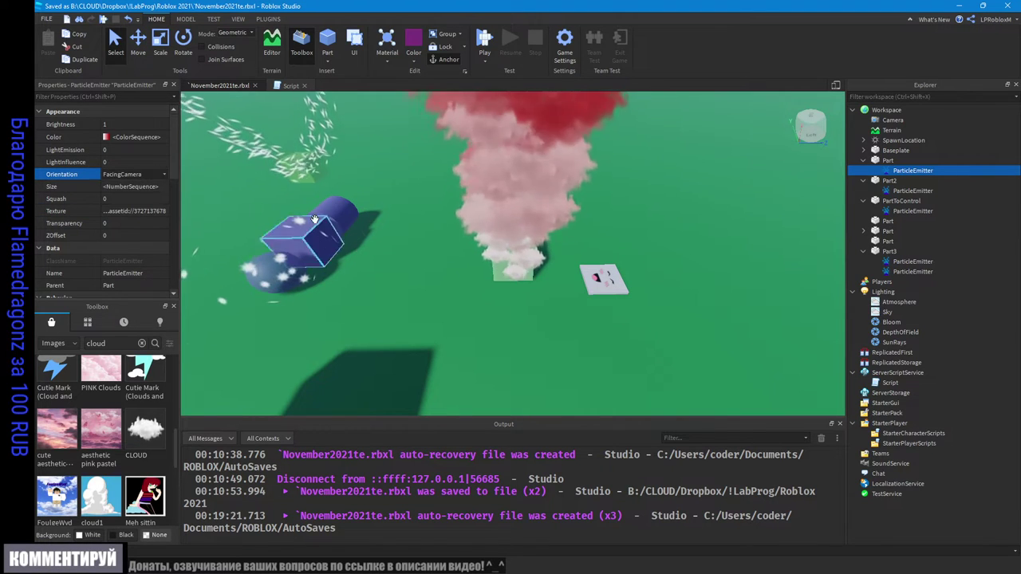
pyautogui.moveTo(314, 219); pyautogui.dragTo(314, 213, button='right')
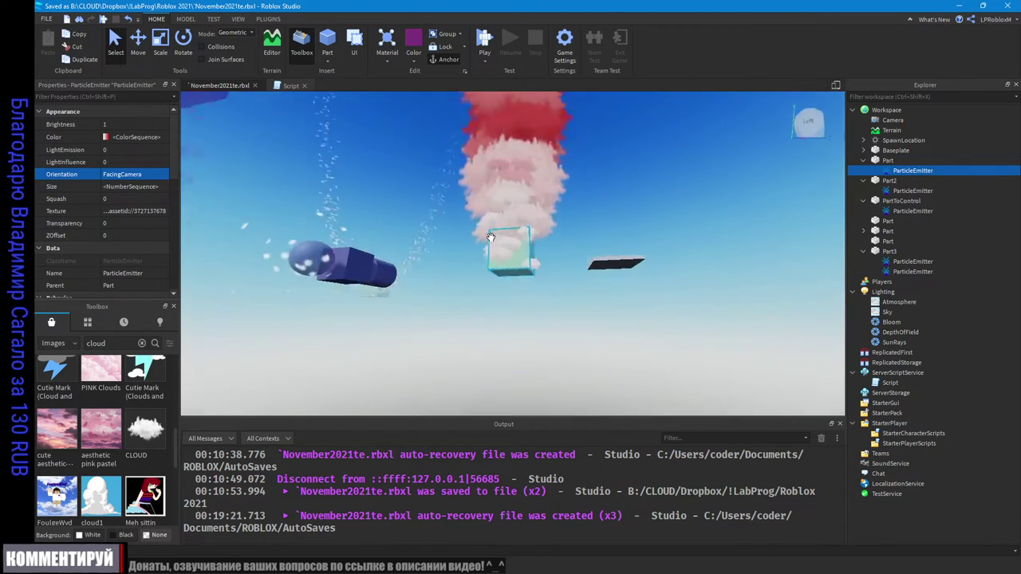
pyautogui.moveTo(491, 237); pyautogui.dragTo(520, 231, button='right')
pyautogui.scroll(-3, 511, 240)
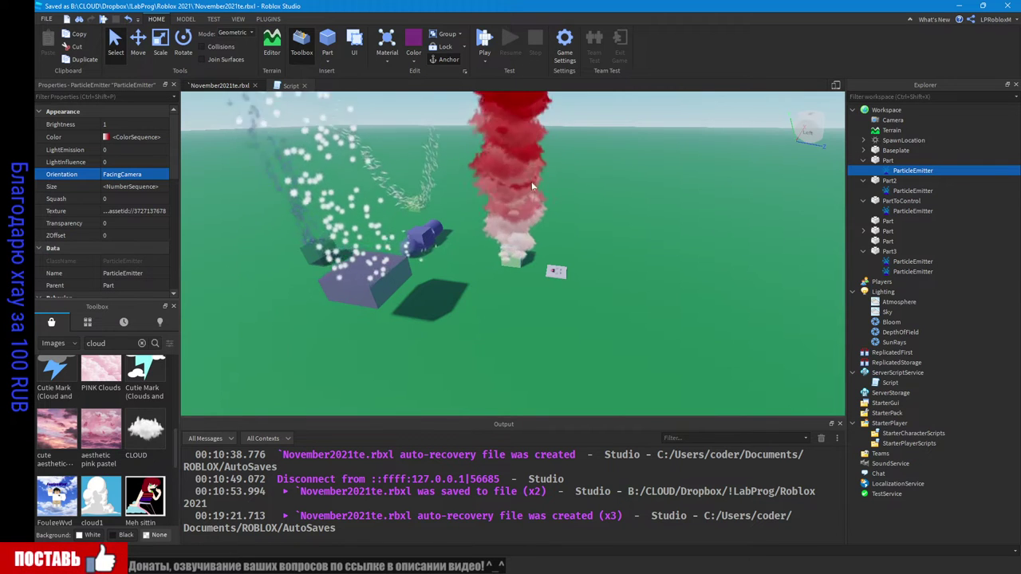
pyautogui.moveTo(608, 197); pyautogui.dragTo(608, 196, button='right')
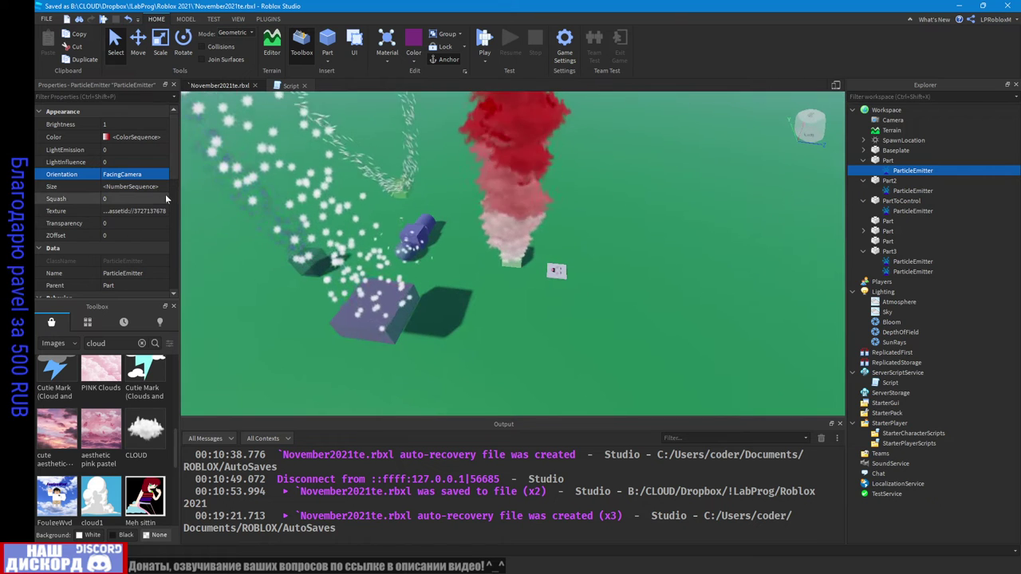
# Step: Set the cube emitter's Squash to 10 and view the cloud particles from a lower angle
pyautogui.click(111, 199)
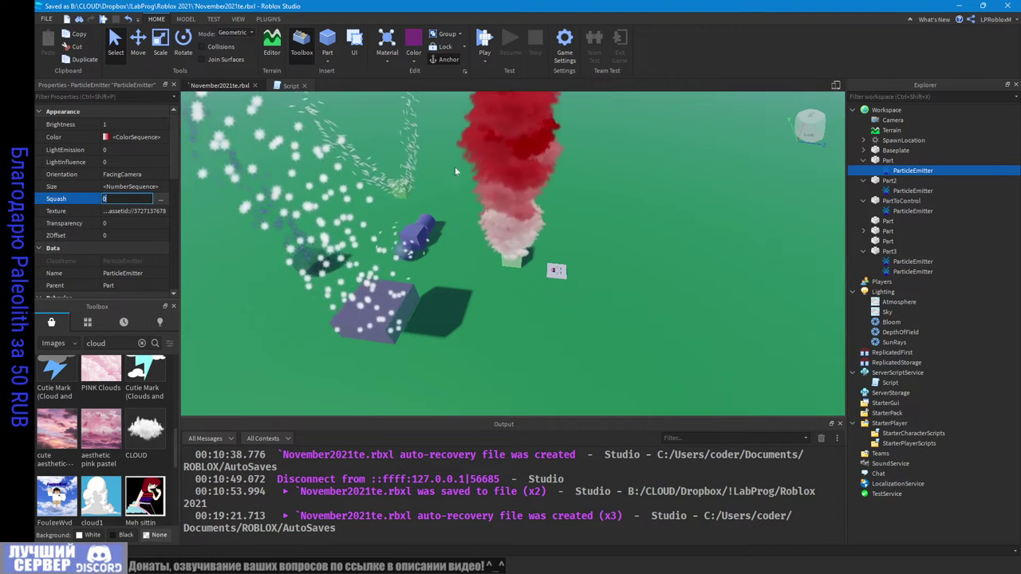
pyautogui.moveTo(553, 164); pyautogui.dragTo(553, 164, button='right')
pyautogui.scroll(3, 554, 164)
pyautogui.scroll(-3, 554, 165)
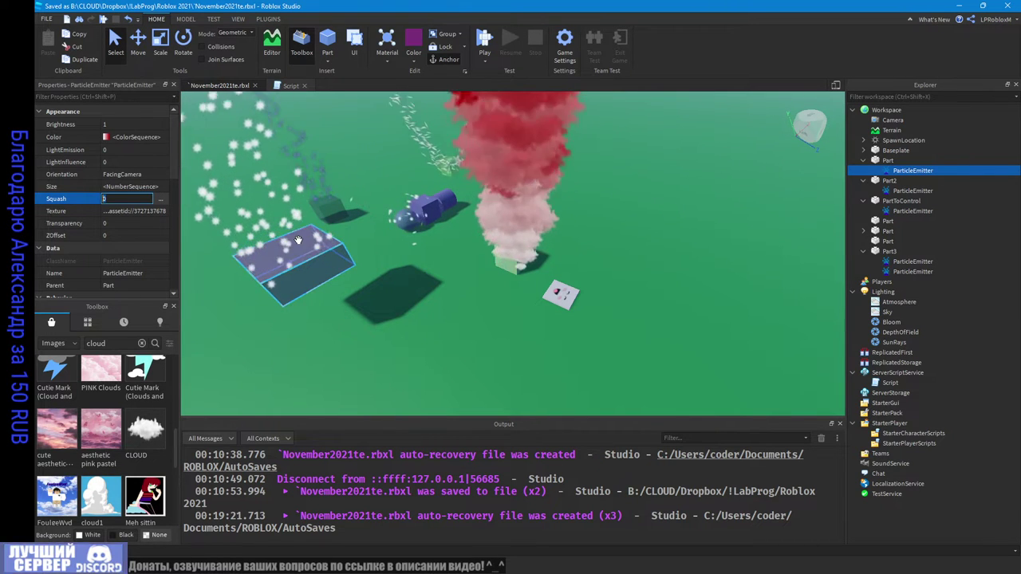
pyautogui.write('1')
pyautogui.press('Return')
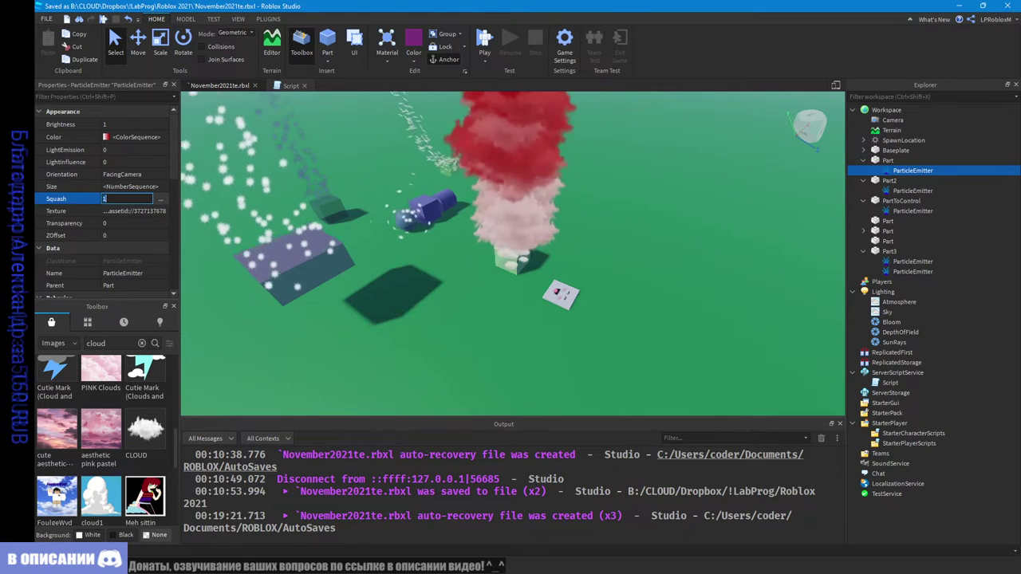
pyautogui.write('0')
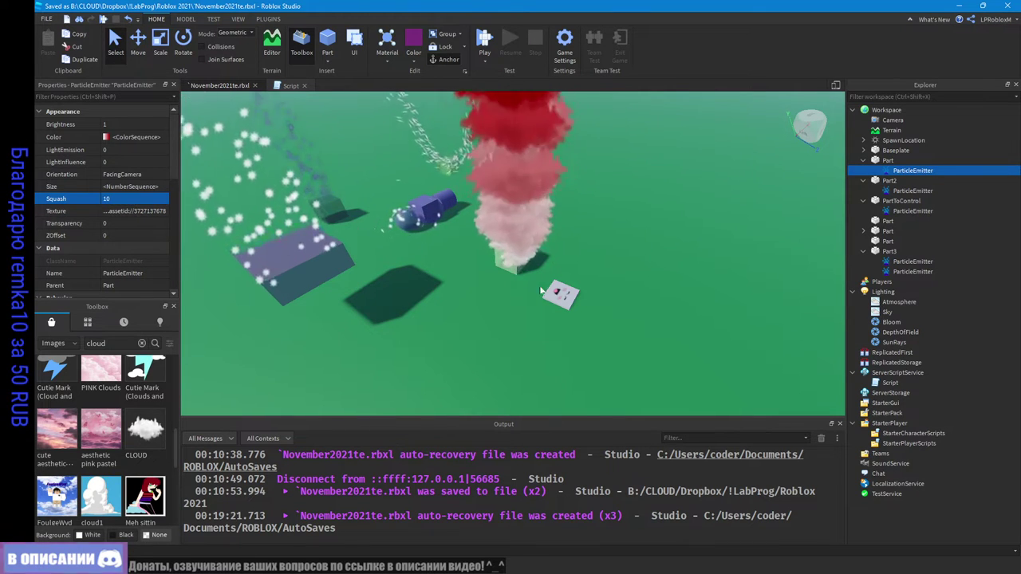
pyautogui.moveTo(544, 296)
pyautogui.mouseDown(button='right')
pyautogui.moveTo(554, 287)
pyautogui.moveTo(547, 293)
pyautogui.mouseUp(button='right')
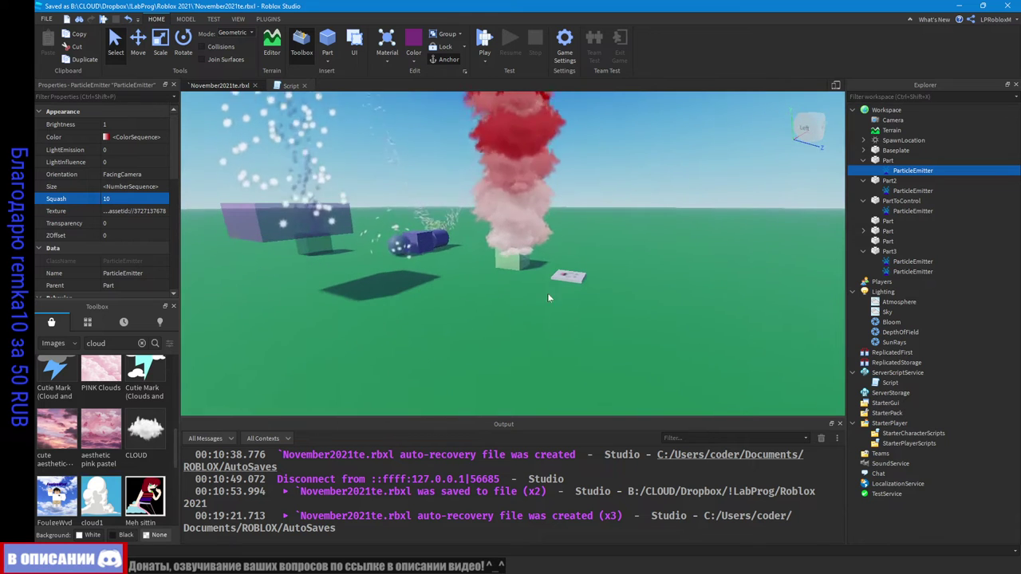
# Step: Open the emitter's Squash graph, lower its start value, and add a keypoint at time 0.345 with value 1.99
pyautogui.click(158, 199)
pyautogui.click(161, 200)
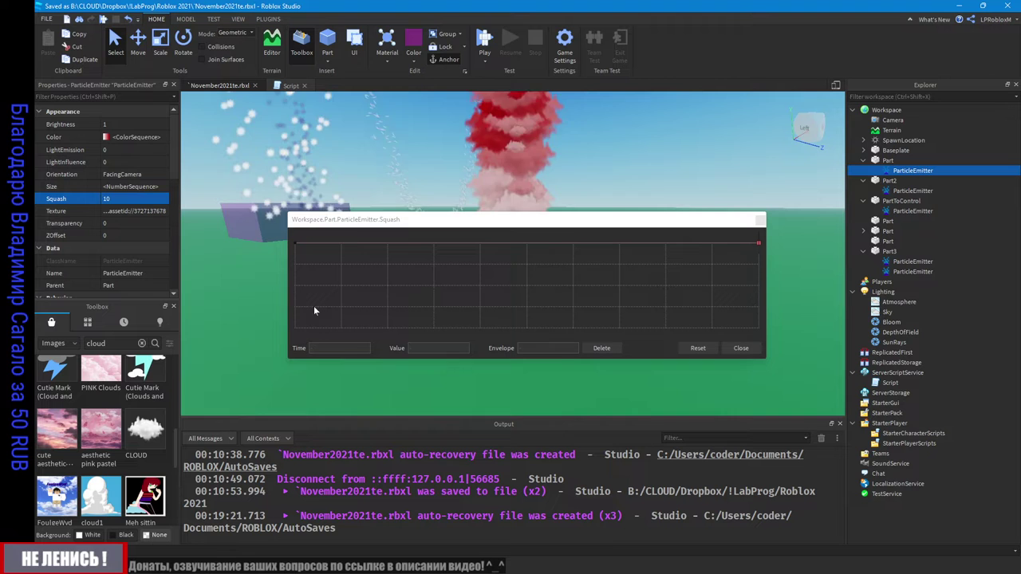
pyautogui.click(329, 348)
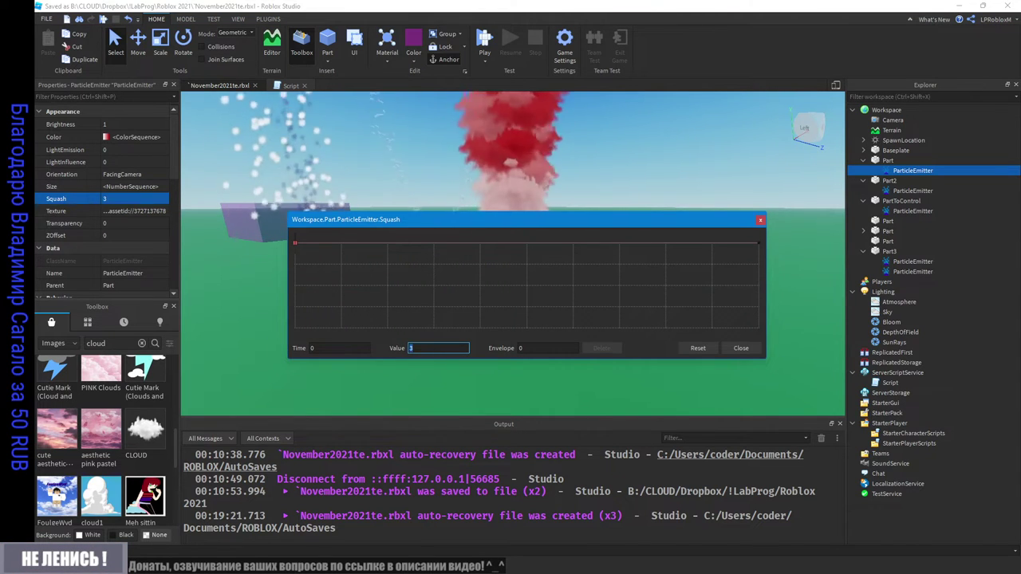
pyautogui.moveTo(466, 222); pyautogui.dragTo(446, 291)
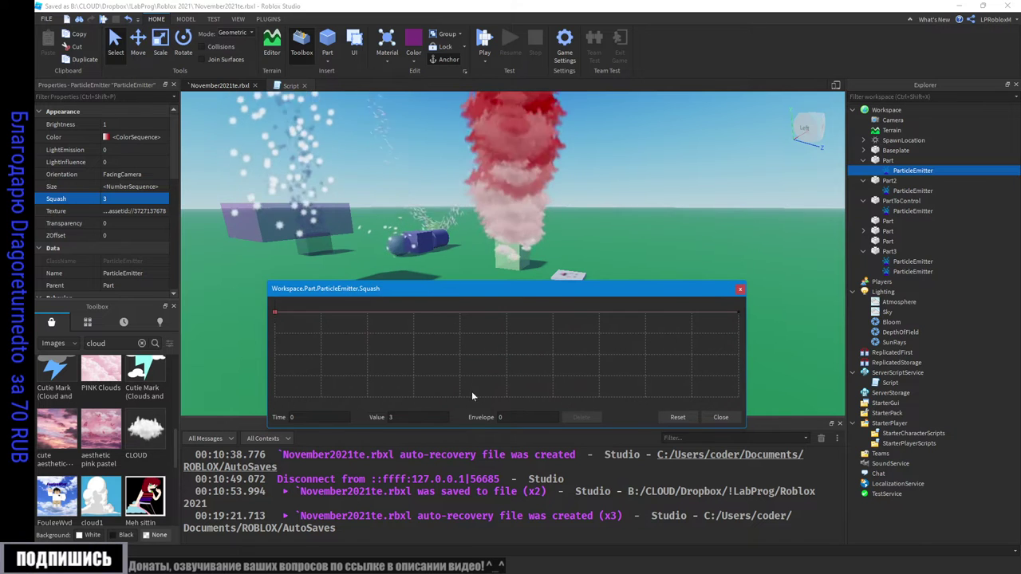
pyautogui.moveTo(400, 417); pyautogui.dragTo(378, 418)
pyautogui.write('1.99')
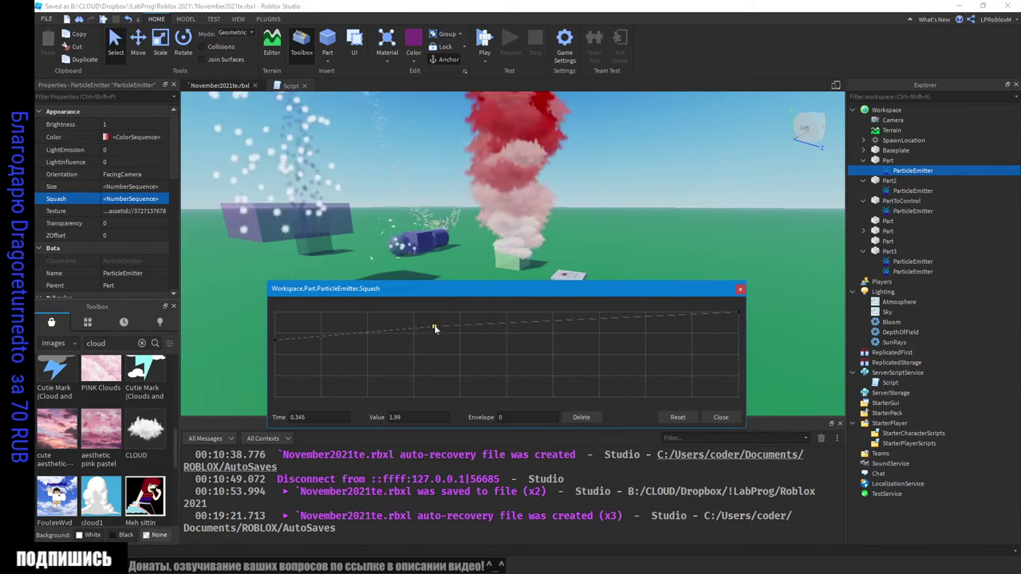
# Step: Pull the middle Squash keypoint down, add a peak beside it and a keypoint at time 0.915 with value -3, and close the graph
pyautogui.moveTo(434, 326); pyautogui.dragTo(416, 386)
pyautogui.moveTo(559, 353); pyautogui.dragTo(451, 307)
pyautogui.moveTo(737, 312); pyautogui.dragTo(699, 396)
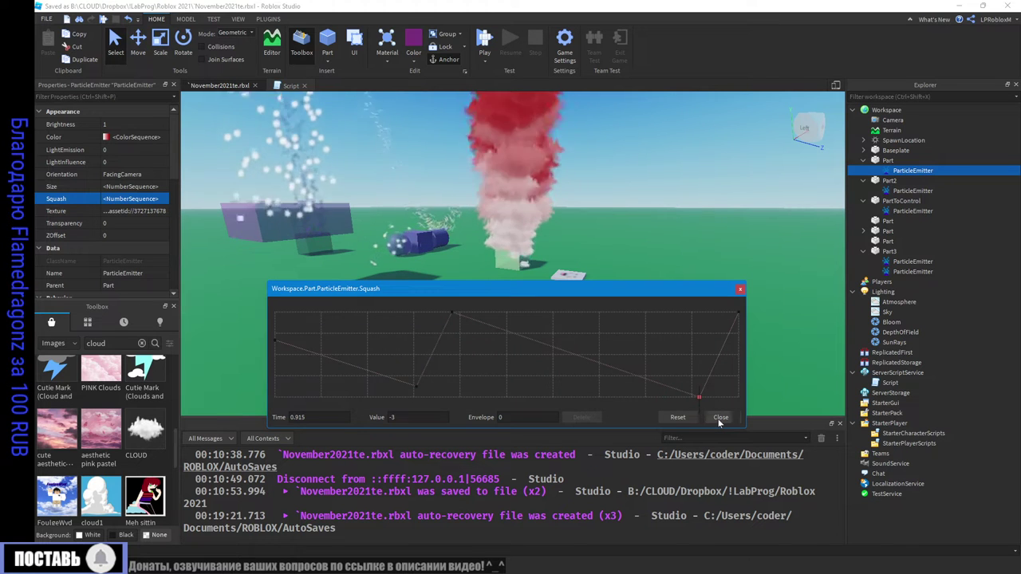
pyautogui.click(720, 418)
# Step: Play-test the place and view the squashed and stretched cloud particles above the cube from several angles
pyautogui.moveTo(551, 189); pyautogui.dragTo(551, 187, button='right')
pyautogui.scroll(-2, 558, 176)
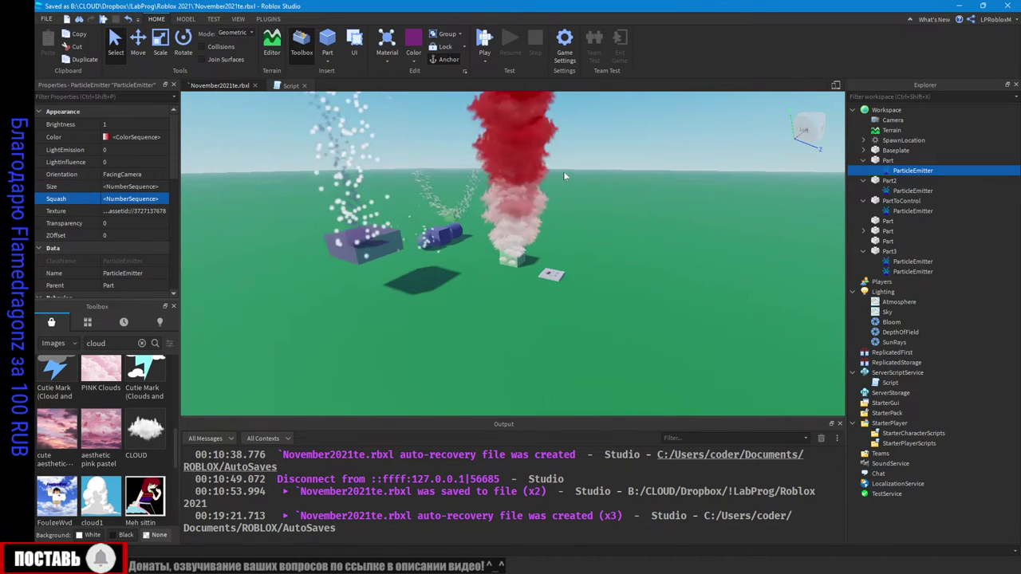
pyautogui.press('F5')
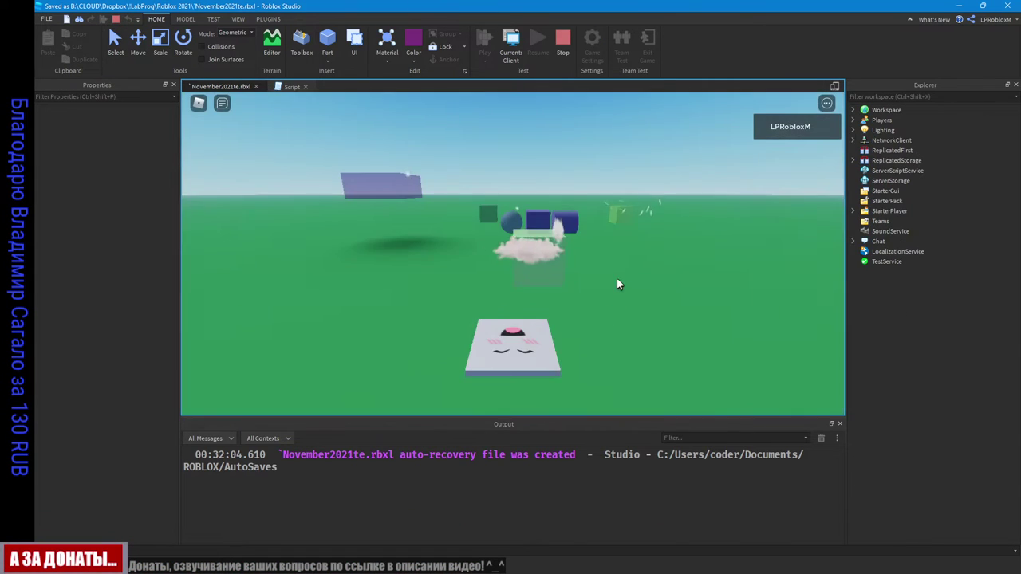
pyautogui.moveTo(533, 287); pyautogui.dragTo(543, 285, button='right')
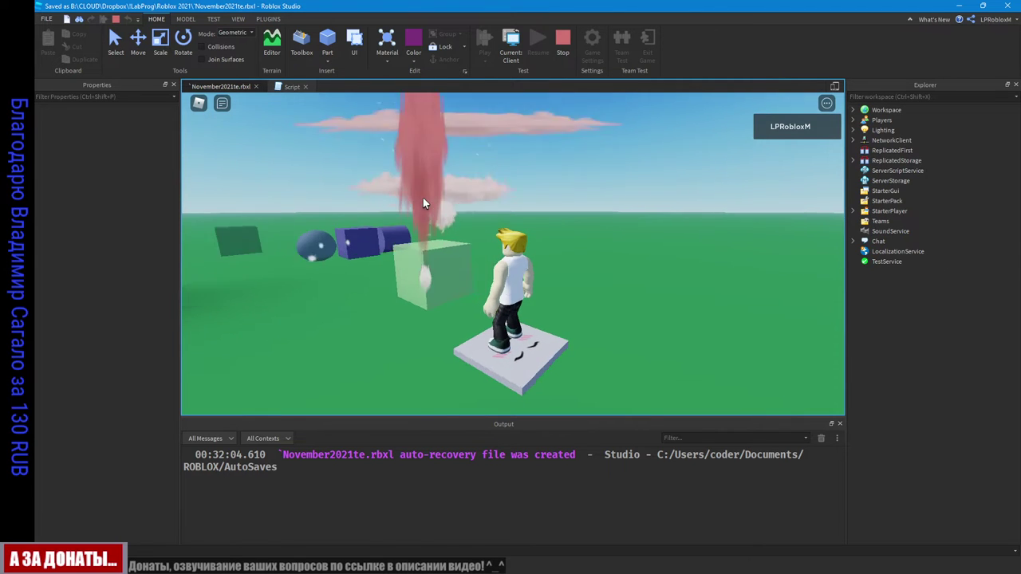
pyautogui.moveTo(423, 198); pyautogui.dragTo(423, 192, button='right')
pyautogui.moveTo(358, 284); pyautogui.dragTo(365, 283, button='right')
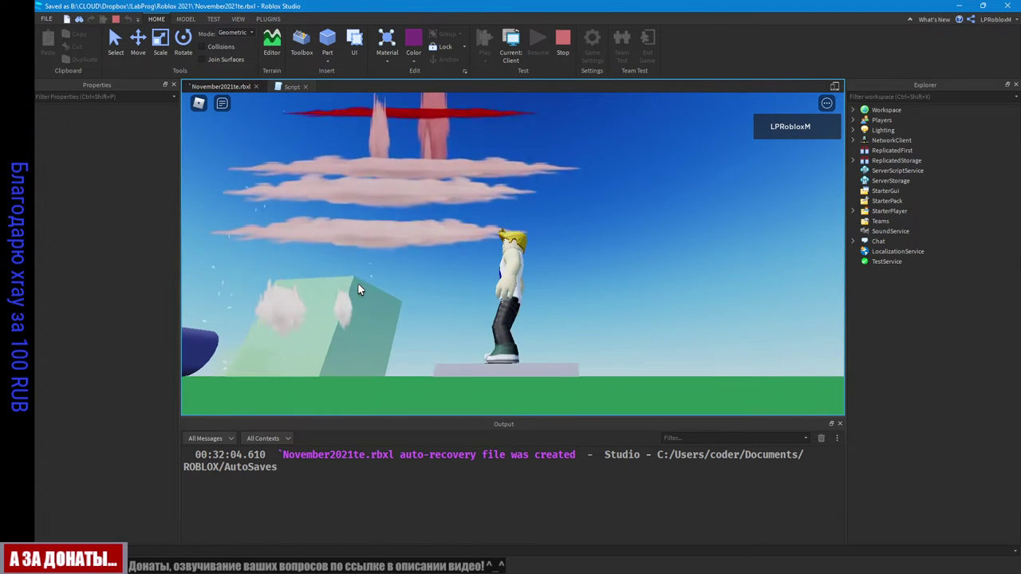
pyautogui.moveTo(426, 244); pyautogui.dragTo(403, 254, button='right')
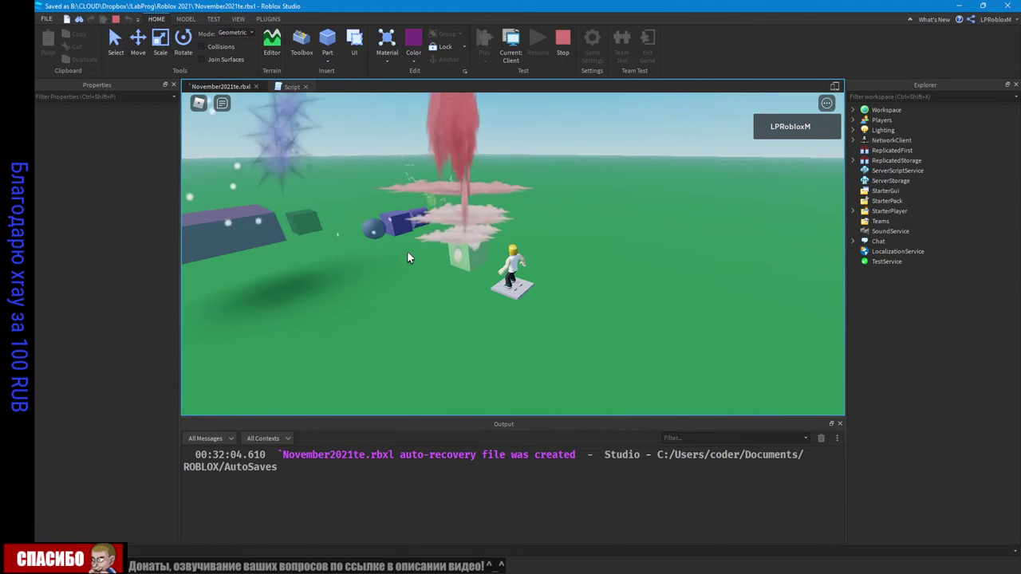
# Step: View the squashed cloud particles above the cube from low and high angles in the running play test, and end the test
pyautogui.moveTo(638, 122); pyautogui.dragTo(638, 121, button='right')
pyautogui.moveTo(581, 239); pyautogui.dragTo(581, 237, button='right')
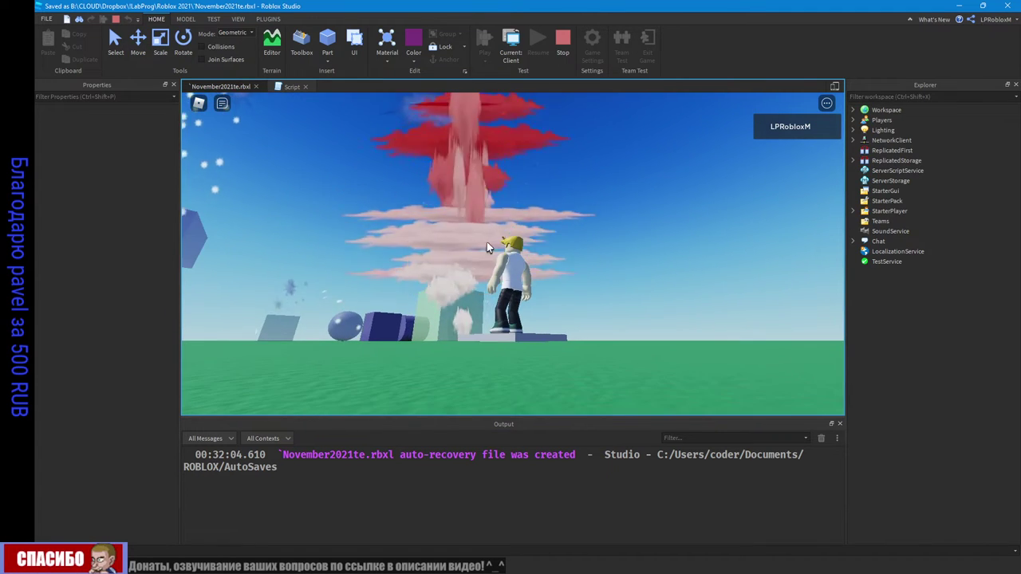
pyautogui.scroll(-3, 444, 196)
pyautogui.moveTo(399, 211); pyautogui.dragTo(400, 211, button='right')
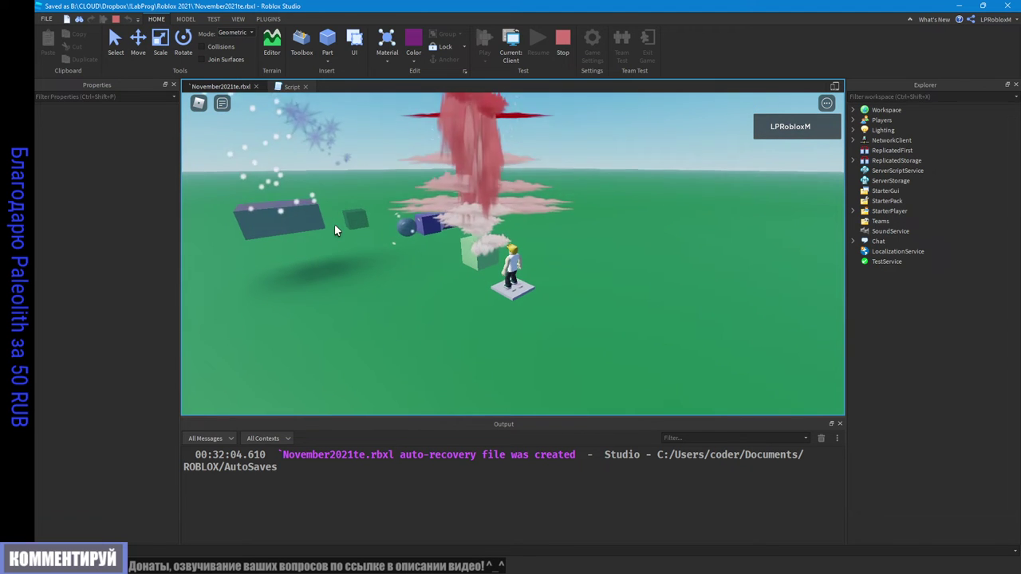
pyautogui.click(564, 44)
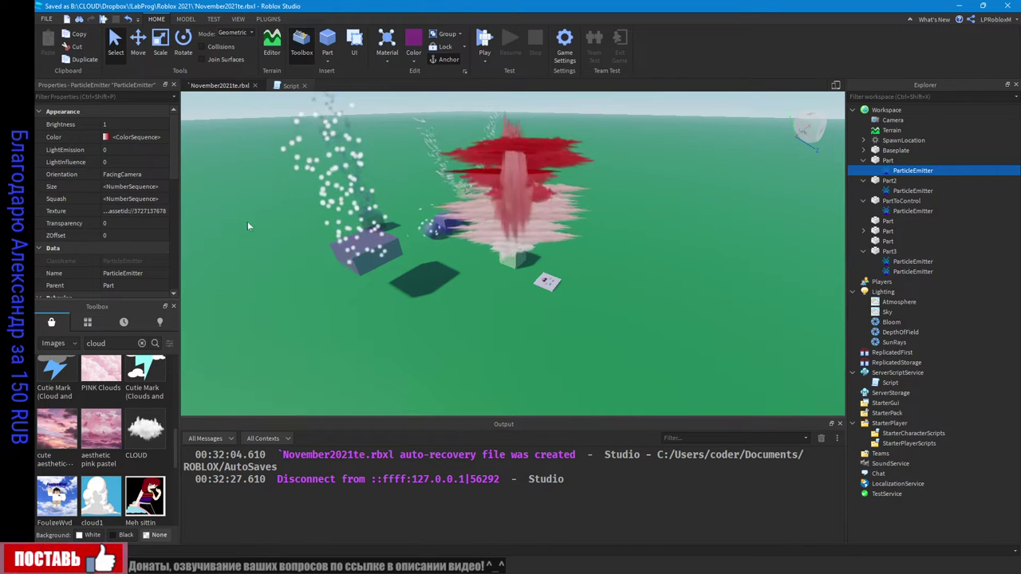
# Step: Open the cube emitter's Squash graph and try resetting its curve
pyautogui.click(119, 199)
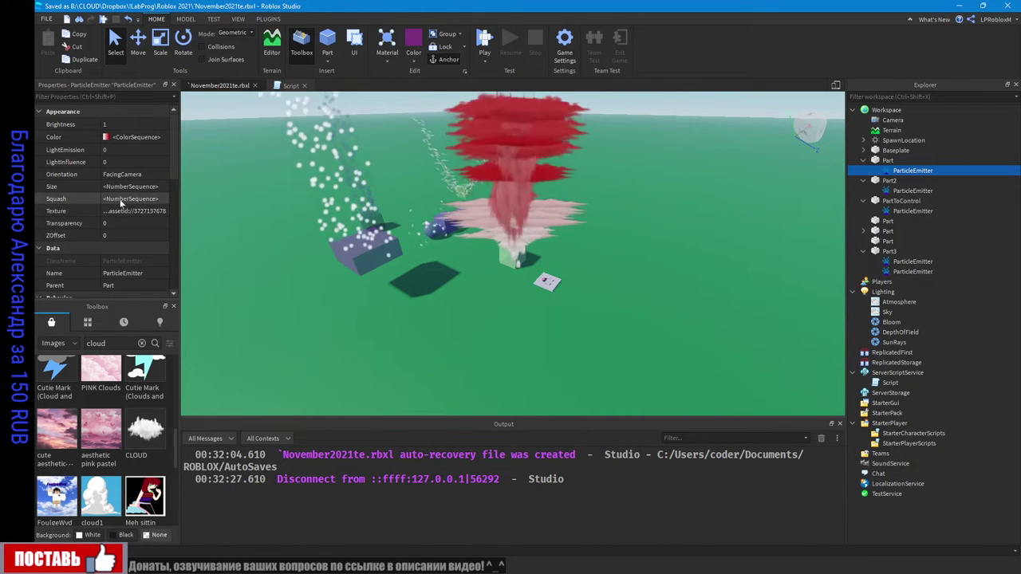
pyautogui.click(161, 200)
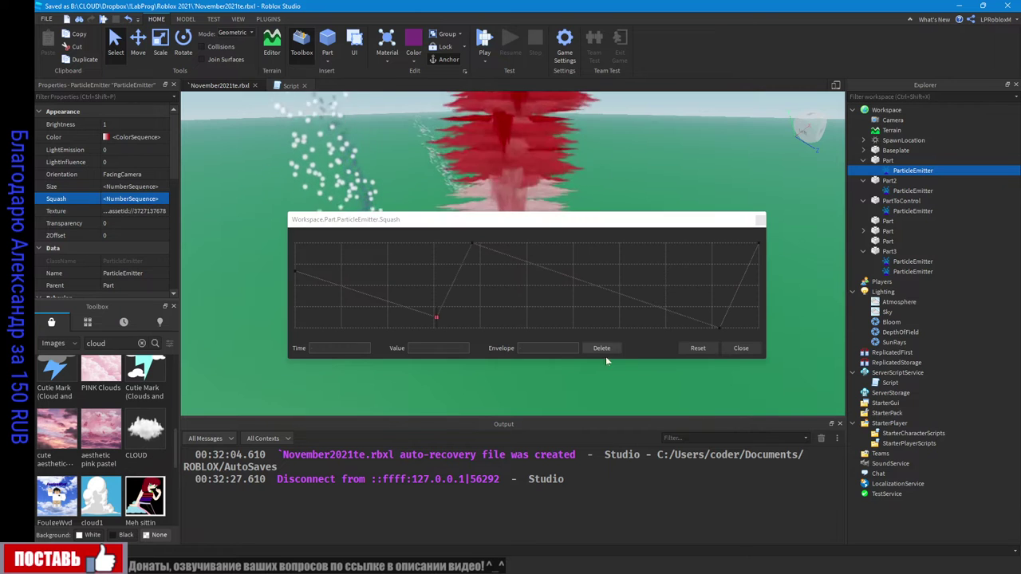
pyautogui.click(698, 348)
pyautogui.click(437, 318)
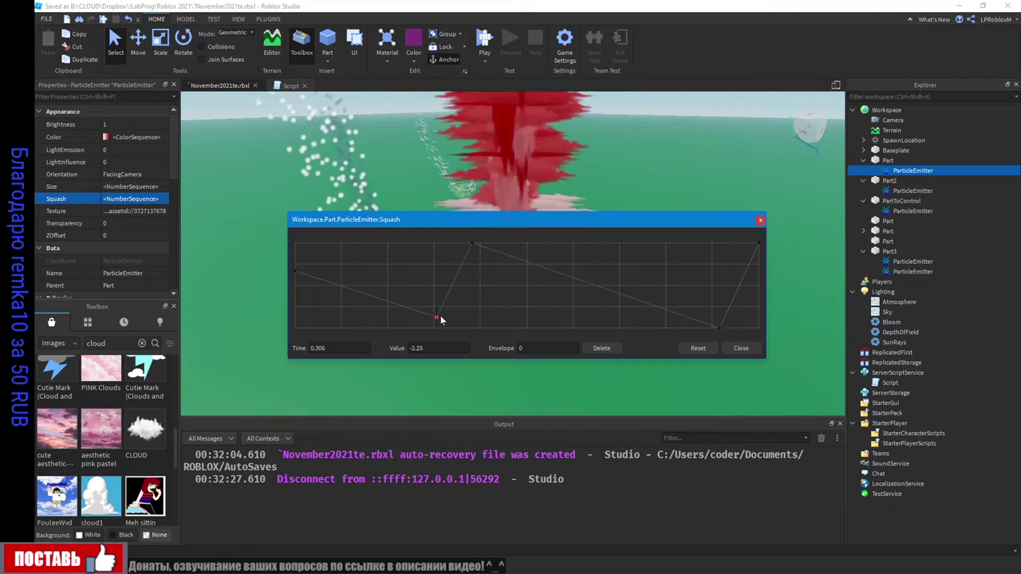
pyautogui.click(691, 349)
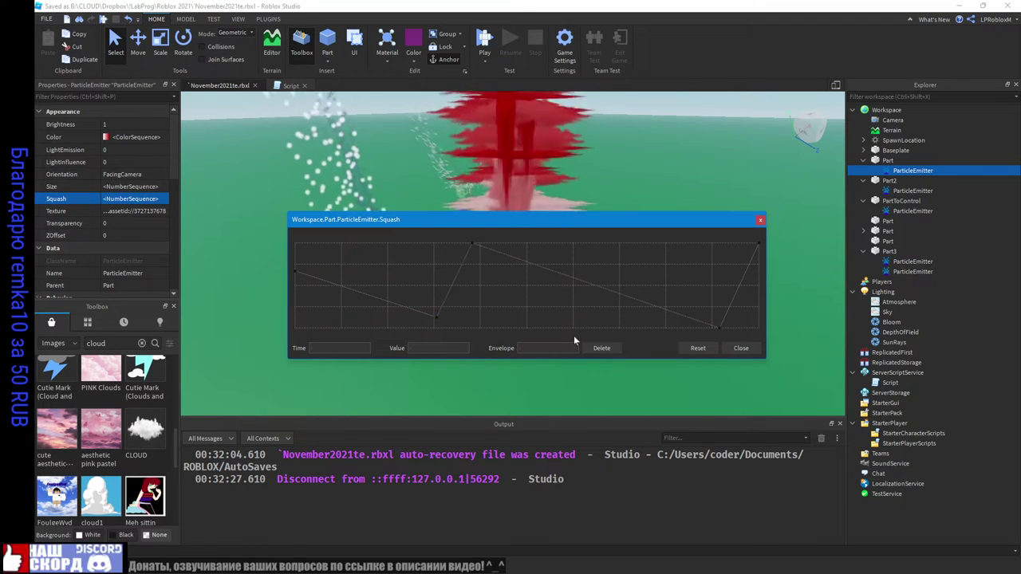
pyautogui.click(474, 244)
pyautogui.click(695, 349)
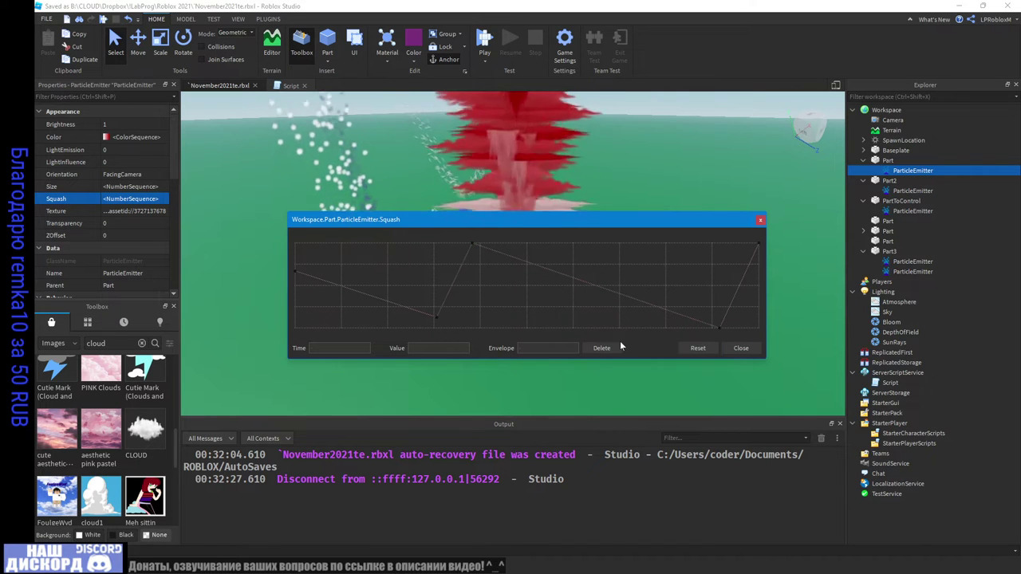
pyautogui.click(472, 244)
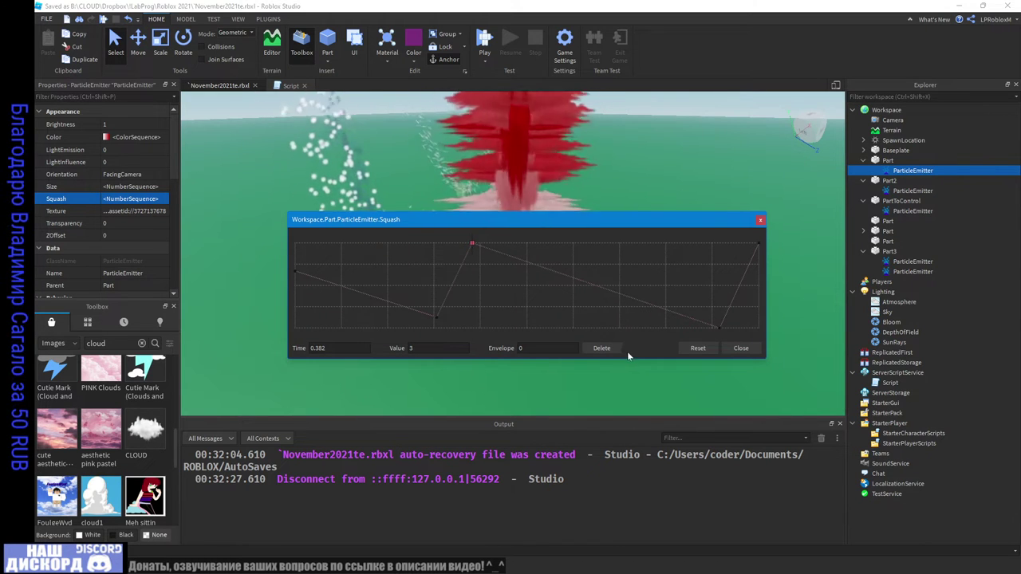
pyautogui.click(601, 348)
pyautogui.click(430, 318)
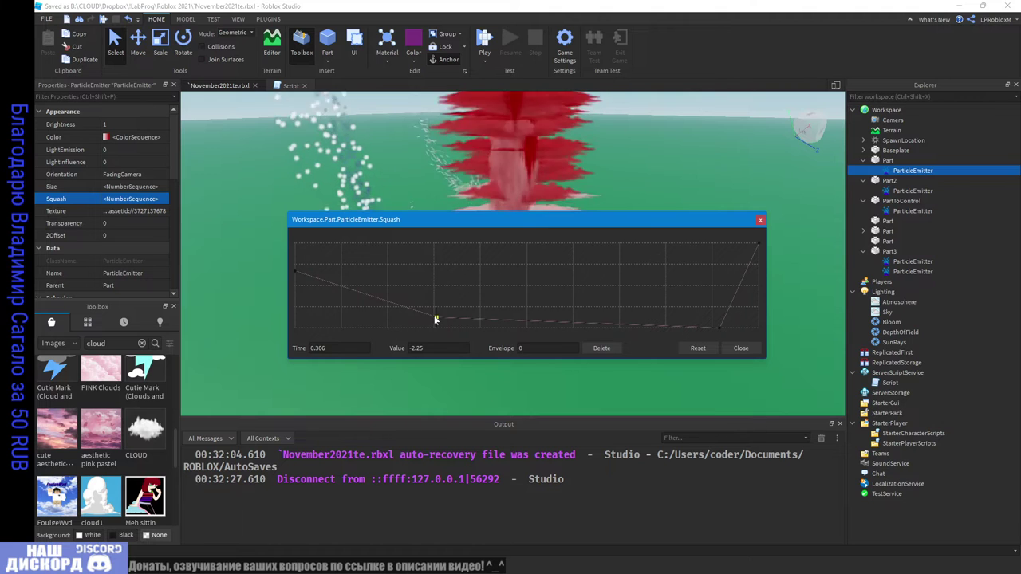
pyautogui.click(598, 350)
pyautogui.click(719, 327)
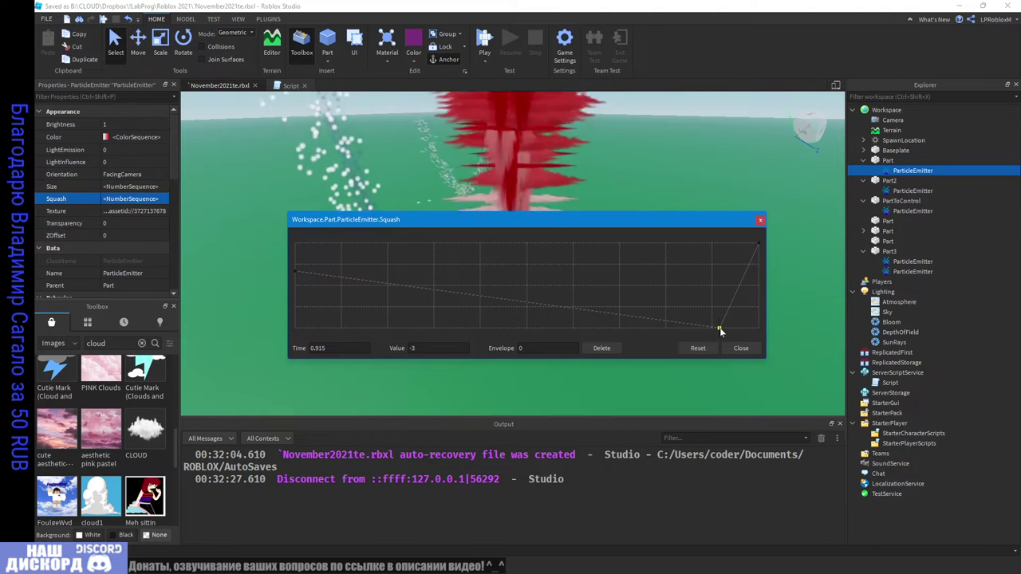
pyautogui.click(597, 348)
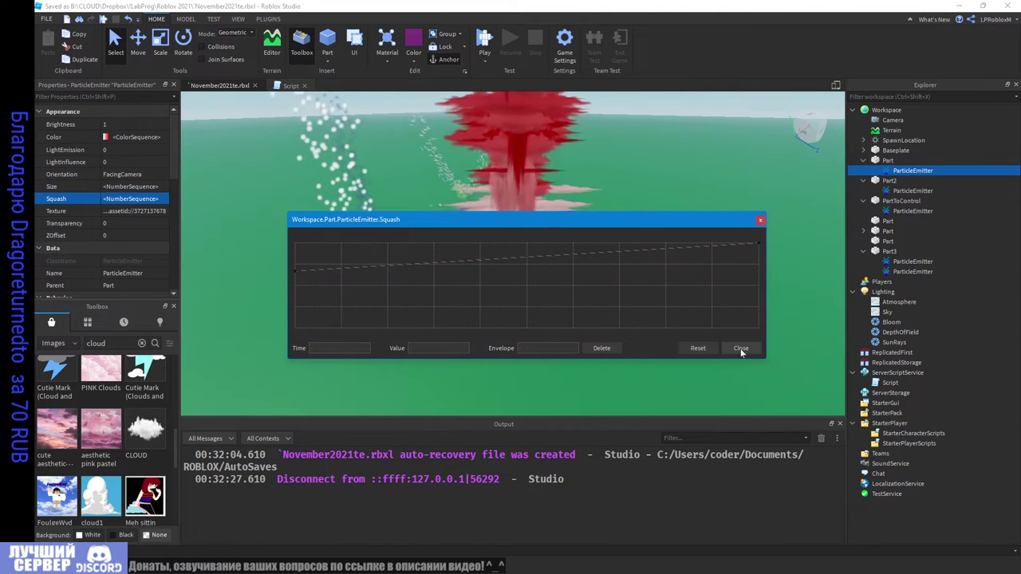
pyautogui.click(293, 271)
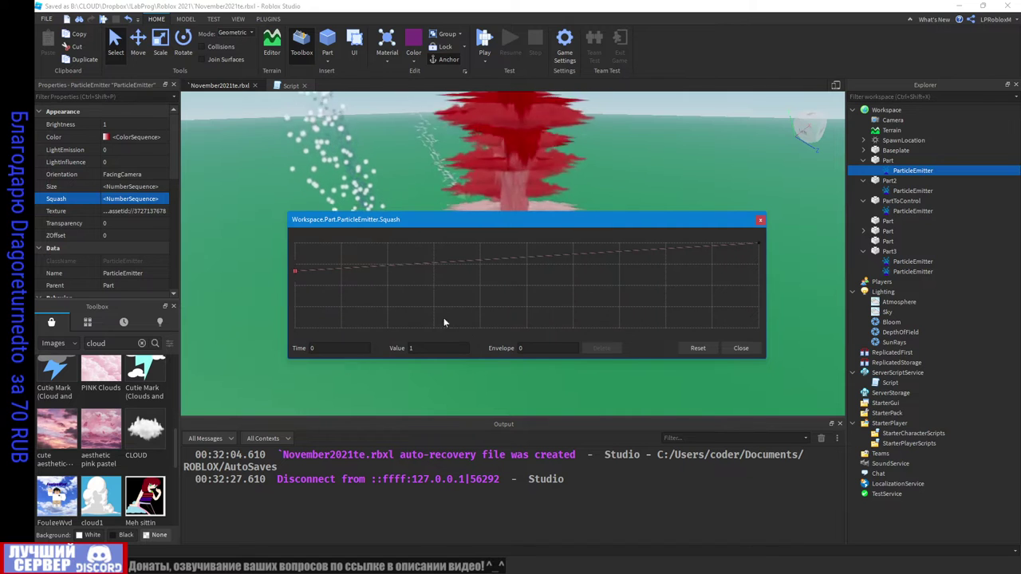
pyautogui.click(697, 348)
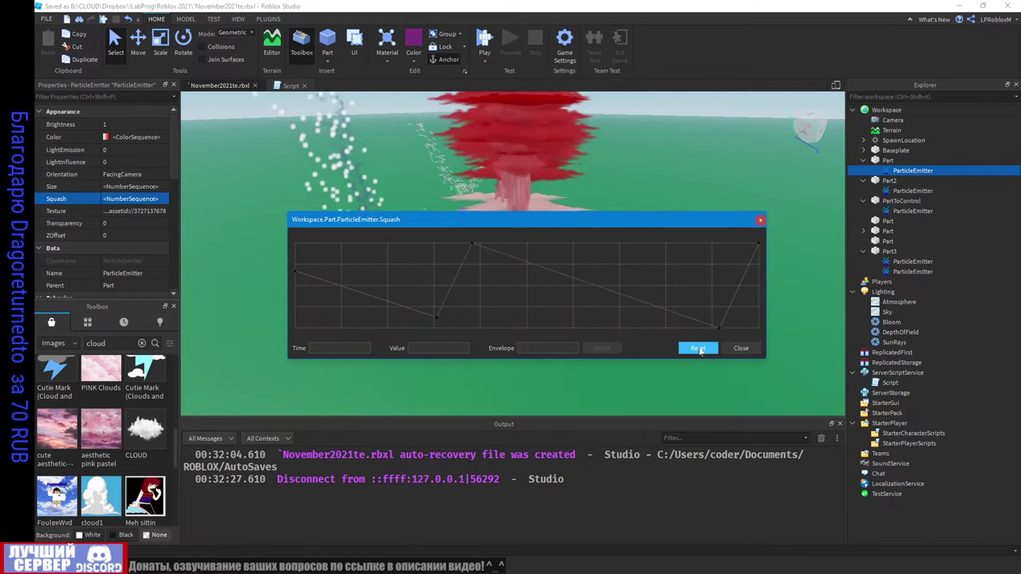
pyautogui.click(719, 328)
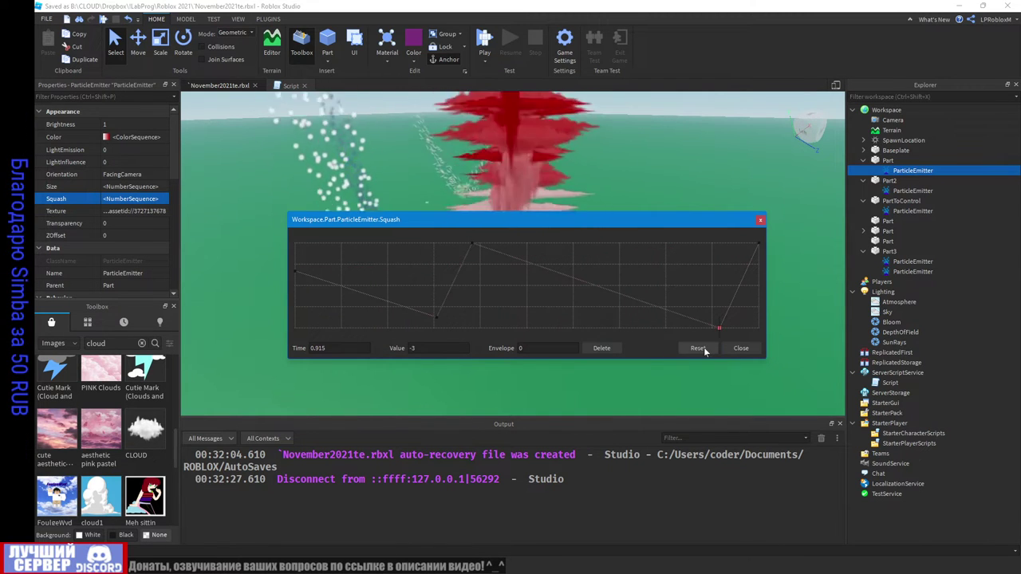
pyautogui.moveTo(535, 233); pyautogui.dragTo(530, 252)
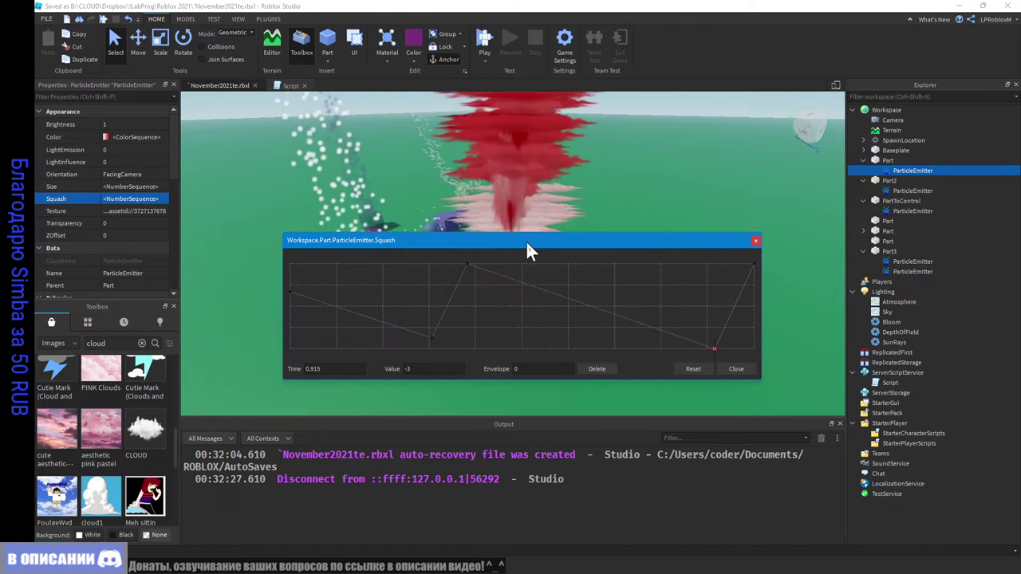
pyautogui.click(581, 368)
pyautogui.click(468, 264)
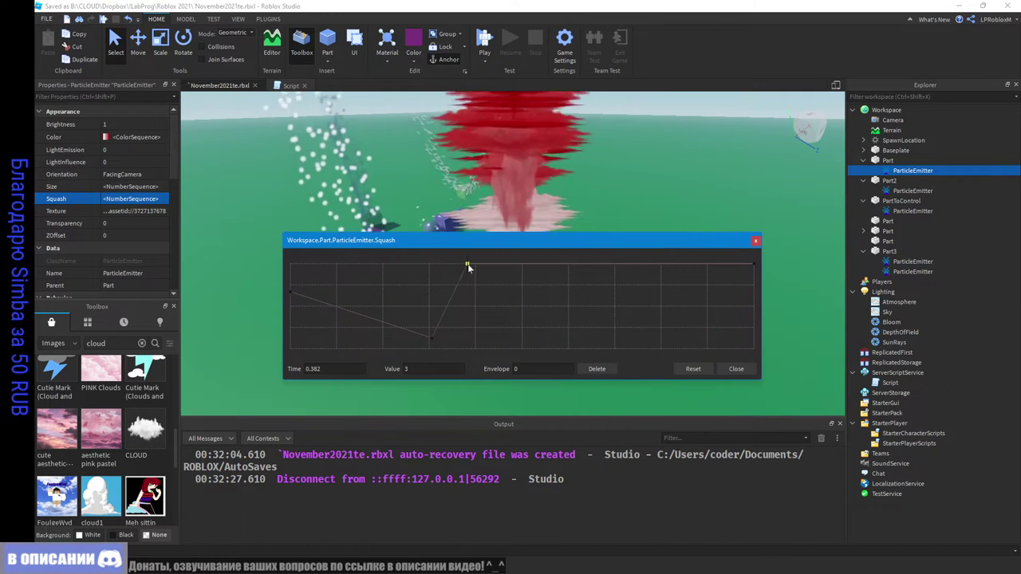
pyautogui.click(591, 370)
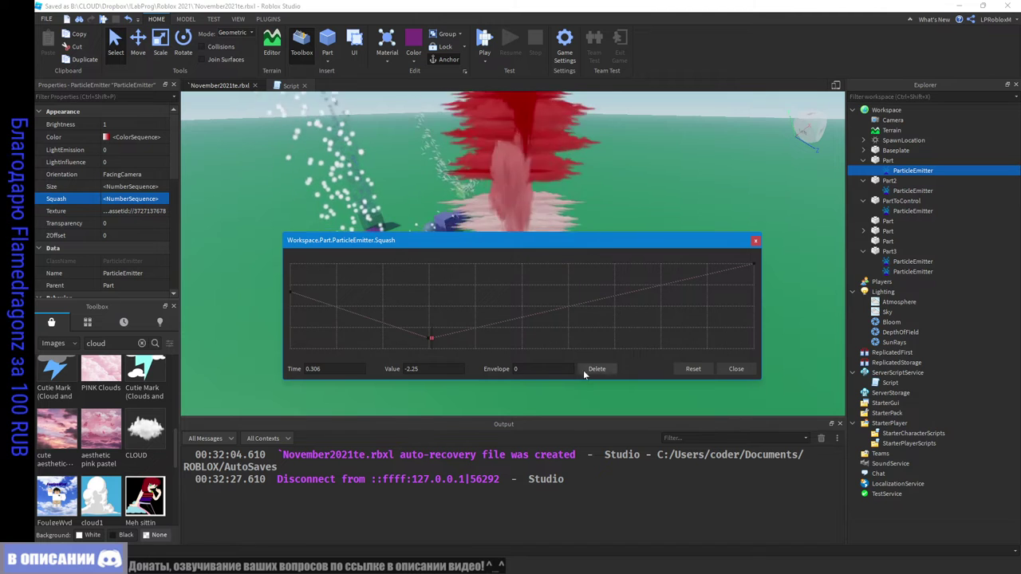
pyautogui.click(753, 265)
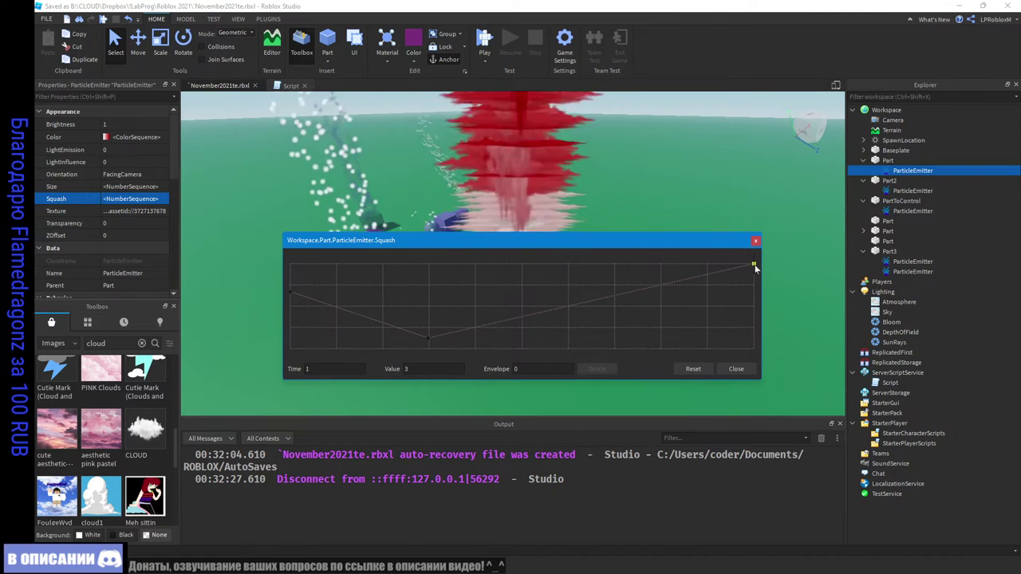
pyautogui.click(691, 370)
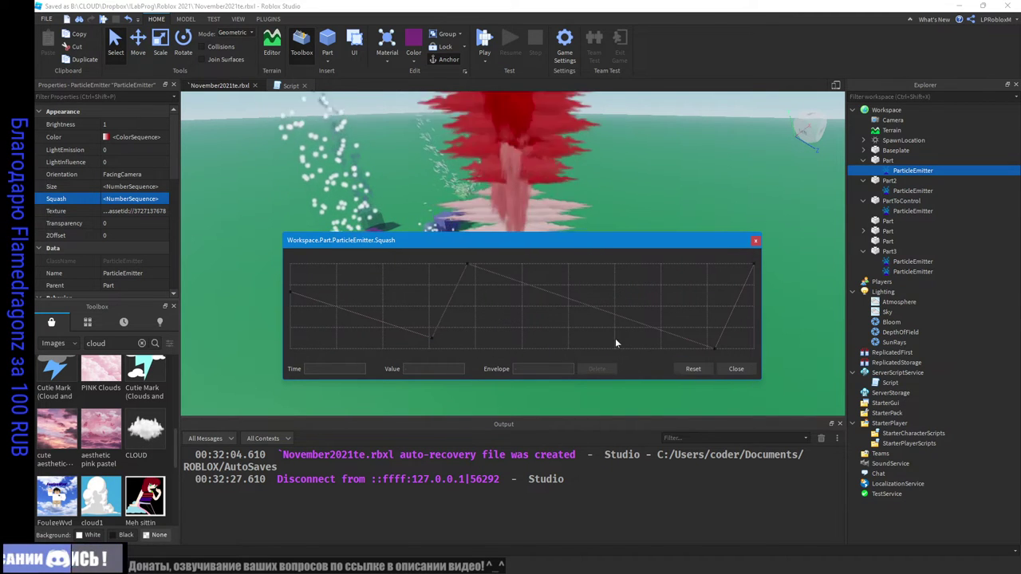
# Step: Delete the three middle keypoints of the Squash graph, at times 0.382, 0.306 and 0.915
pyautogui.click(468, 264)
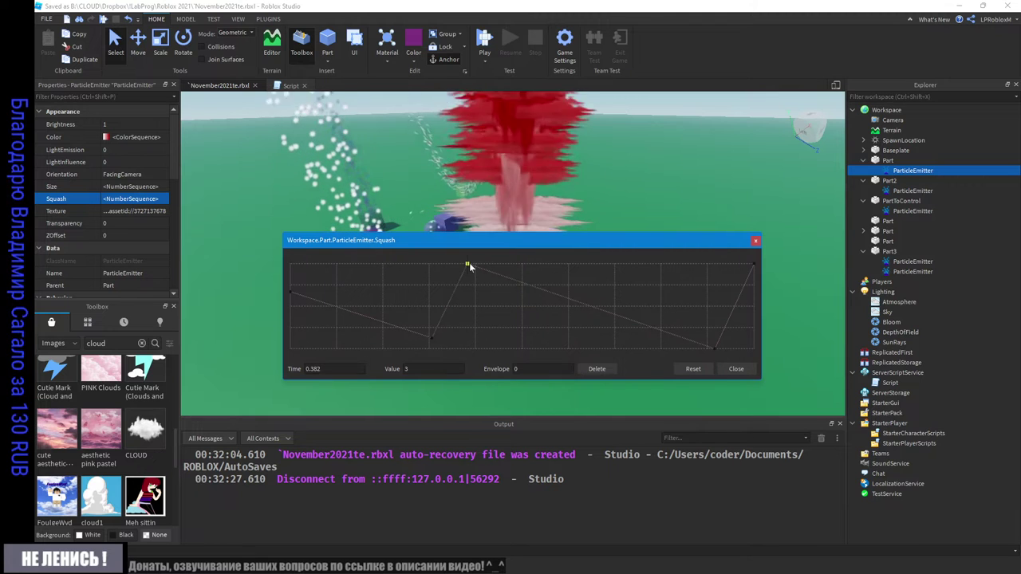
pyautogui.click(597, 369)
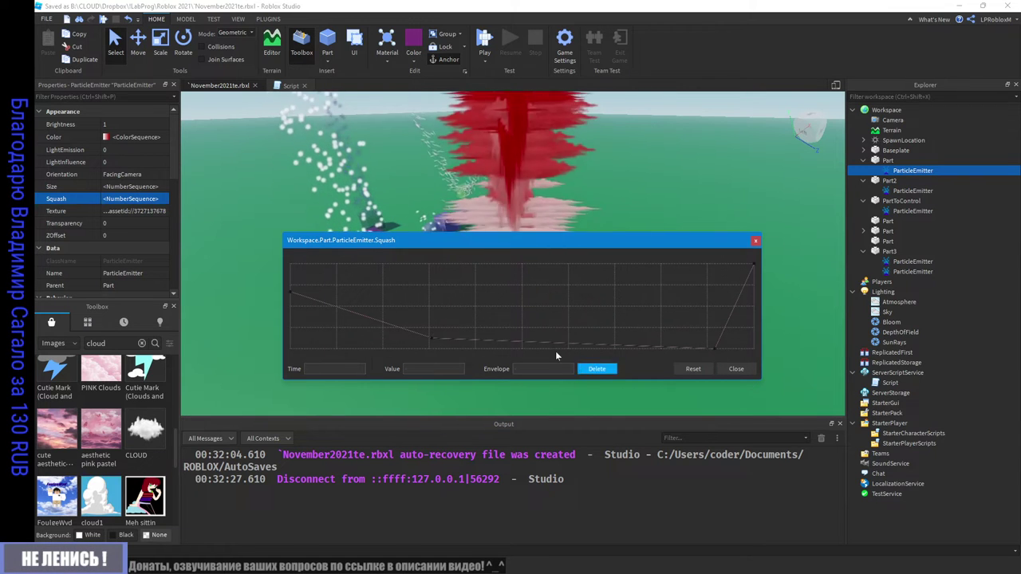
pyautogui.click(431, 339)
pyautogui.click(592, 368)
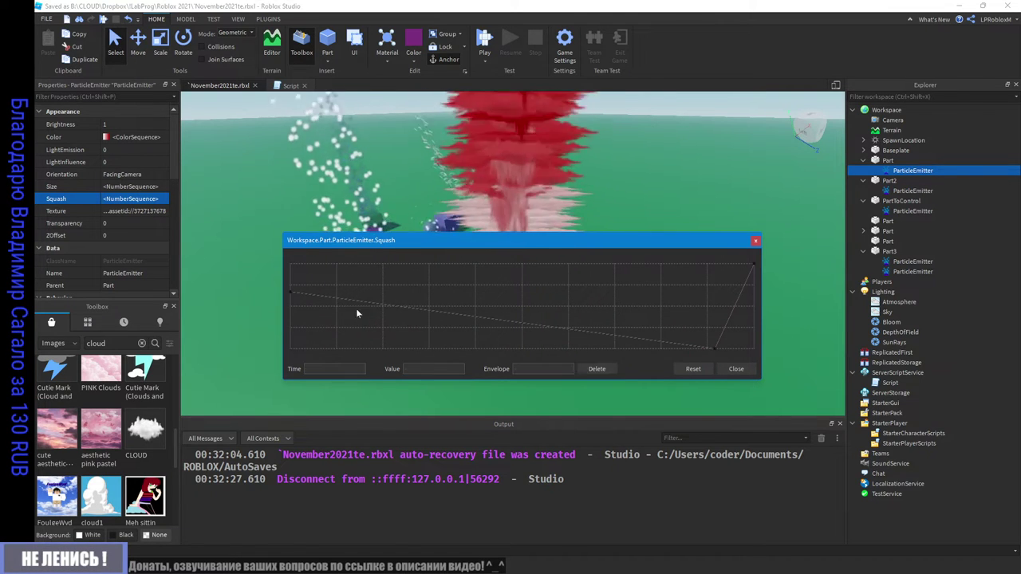
pyautogui.click(290, 294)
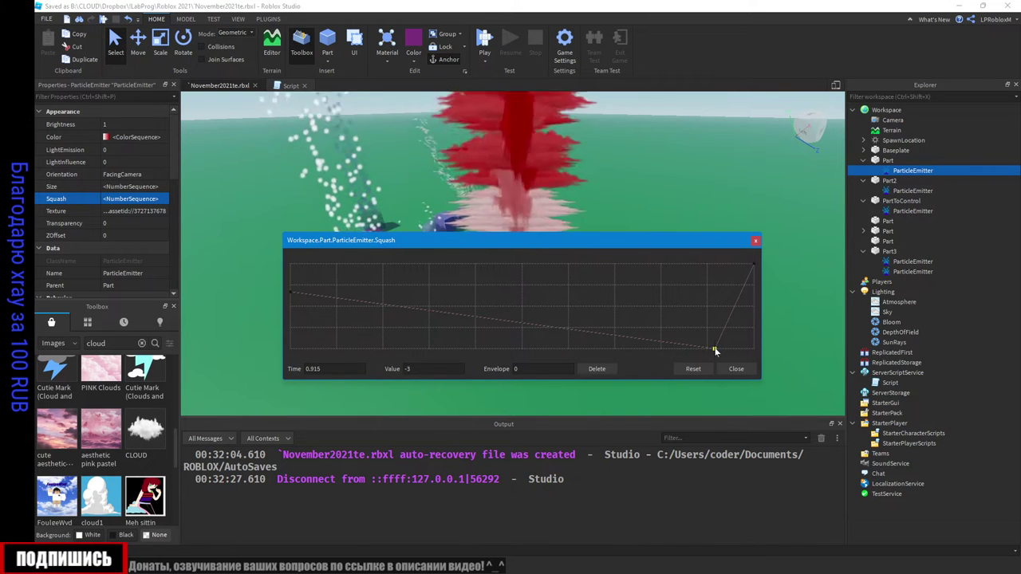
pyautogui.click(597, 369)
# Step: Set the Squash graph's end keypoint to value 1 and close the graph
pyautogui.click(752, 265)
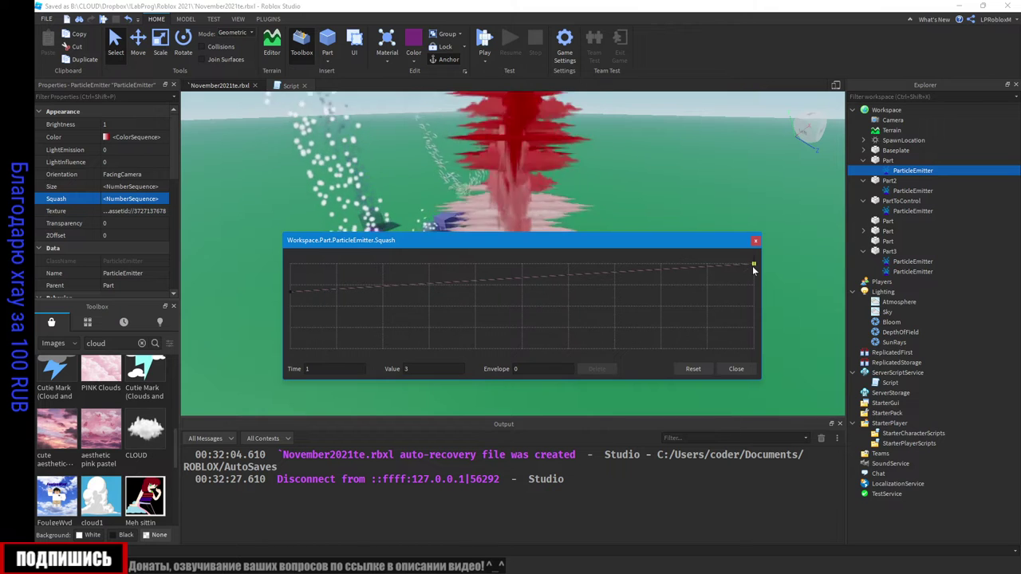
pyautogui.click(431, 368)
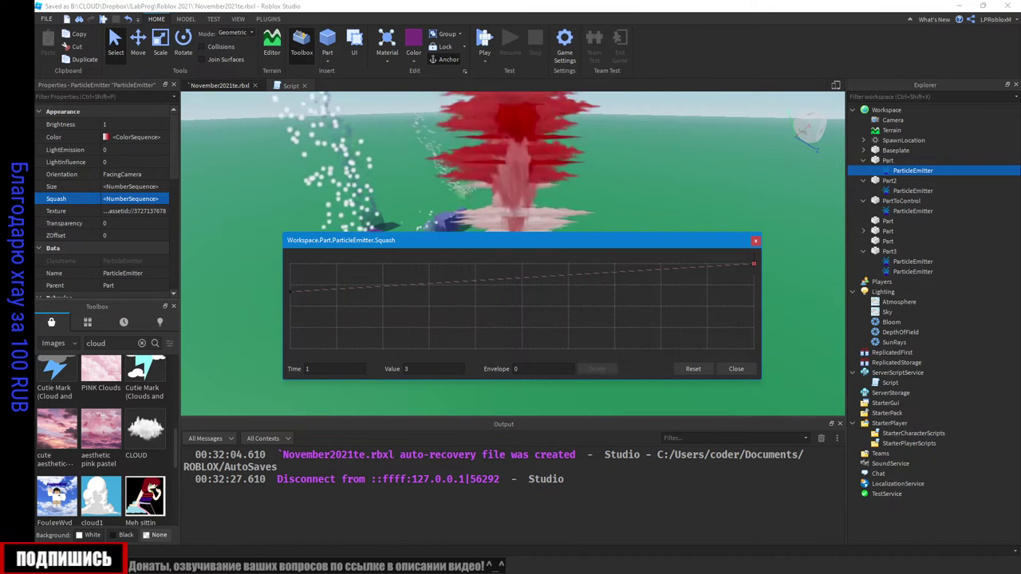
pyautogui.write('1')
pyautogui.press('Return')
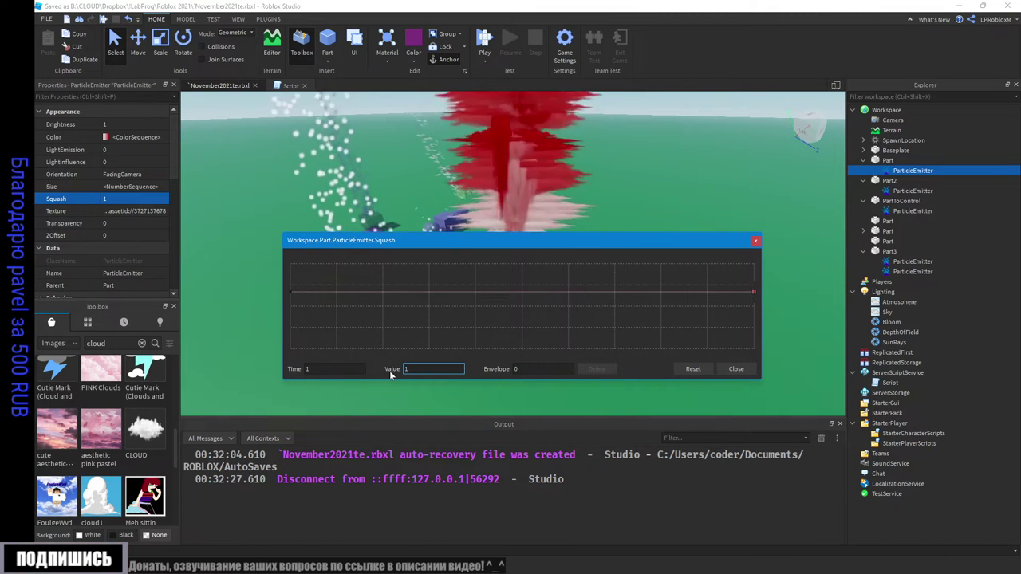
pyautogui.click(736, 369)
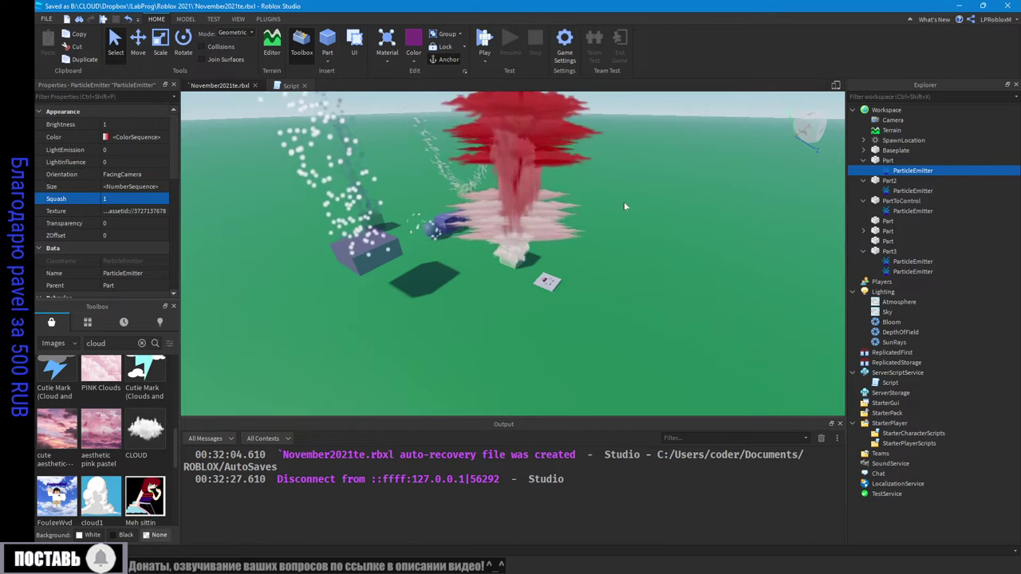
# Step: Run a brief play test, stop it, and view the cube's cloud particles with constant Squash from several angles
pyautogui.moveTo(623, 202); pyautogui.dragTo(567, 256, button='right')
pyautogui.press('F5')
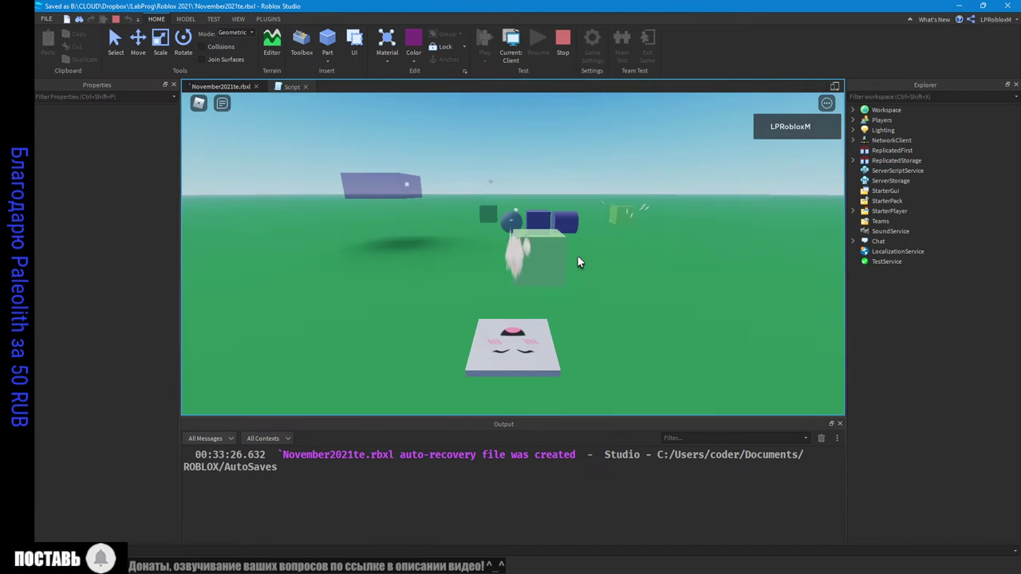
pyautogui.hotkey('shift', 'F5')
pyautogui.moveTo(578, 256); pyautogui.dragTo(524, 203, button='right')
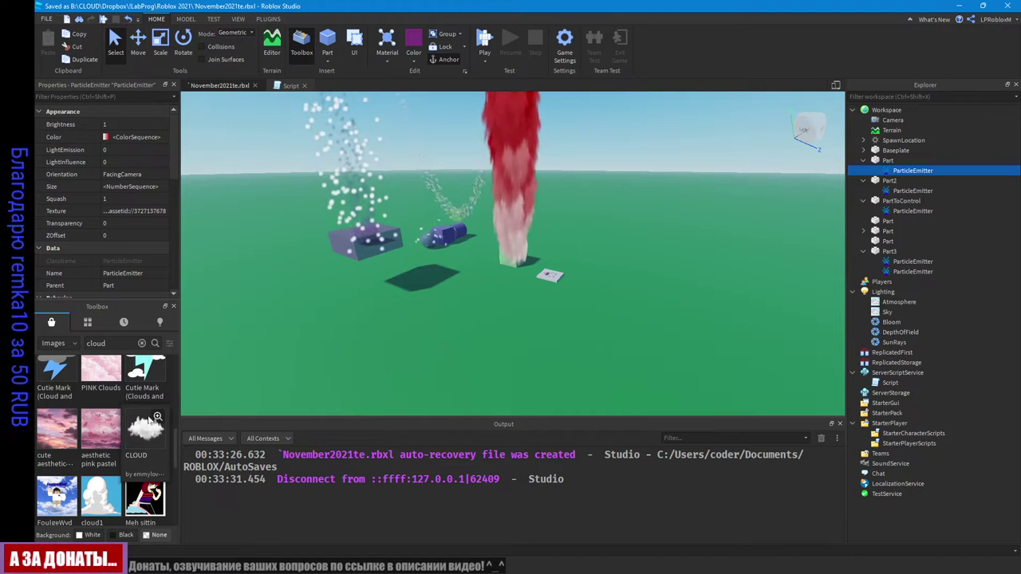
pyautogui.moveTo(510, 244); pyautogui.dragTo(512, 243, button='right')
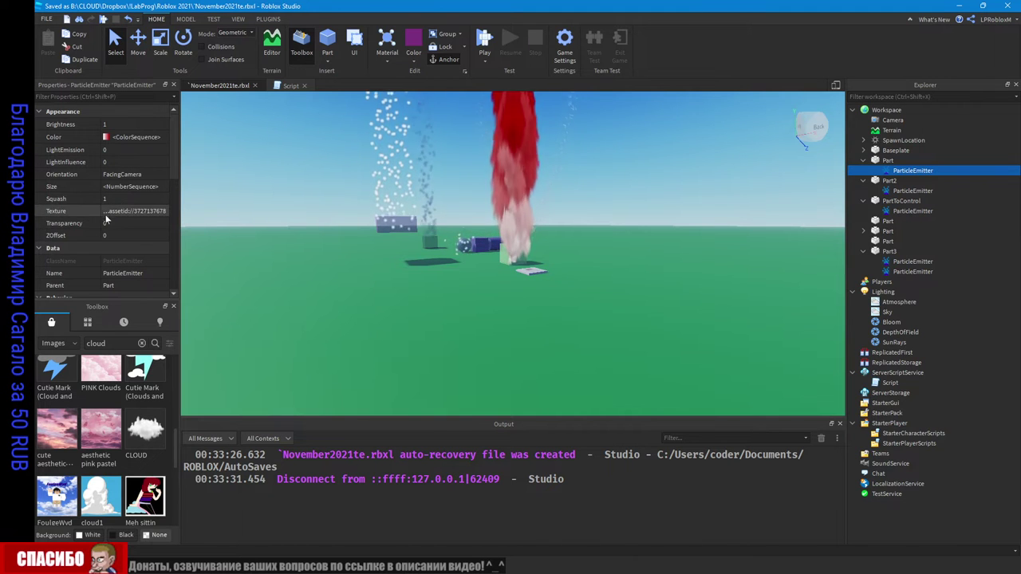
pyautogui.moveTo(602, 246); pyautogui.dragTo(602, 247, button='right')
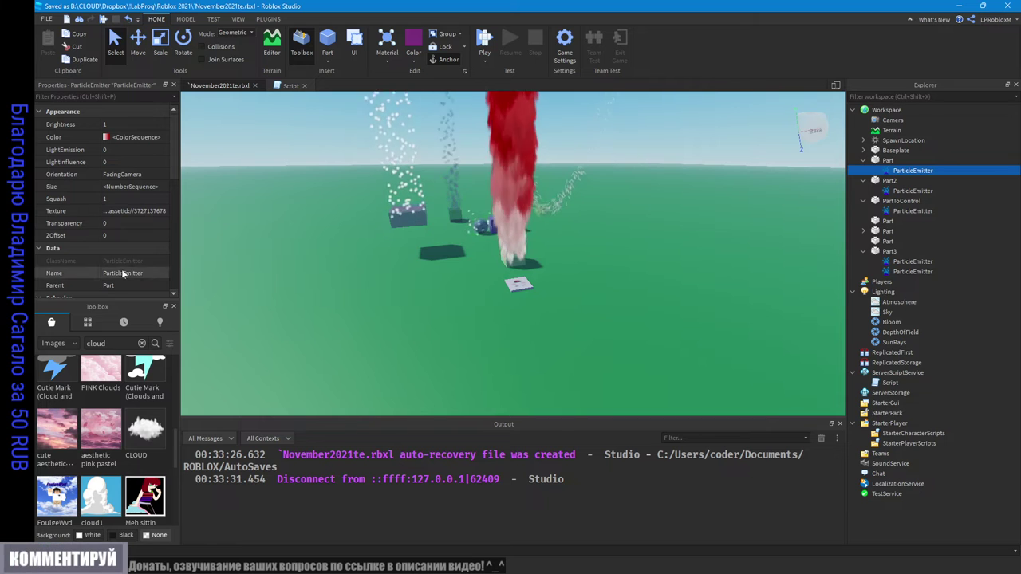
# Step: Add a keypoint near the end of the cube emitter's Transparency graph, at time 0.998 with value 1, and close the graph
pyautogui.click(114, 224)
pyautogui.click(165, 223)
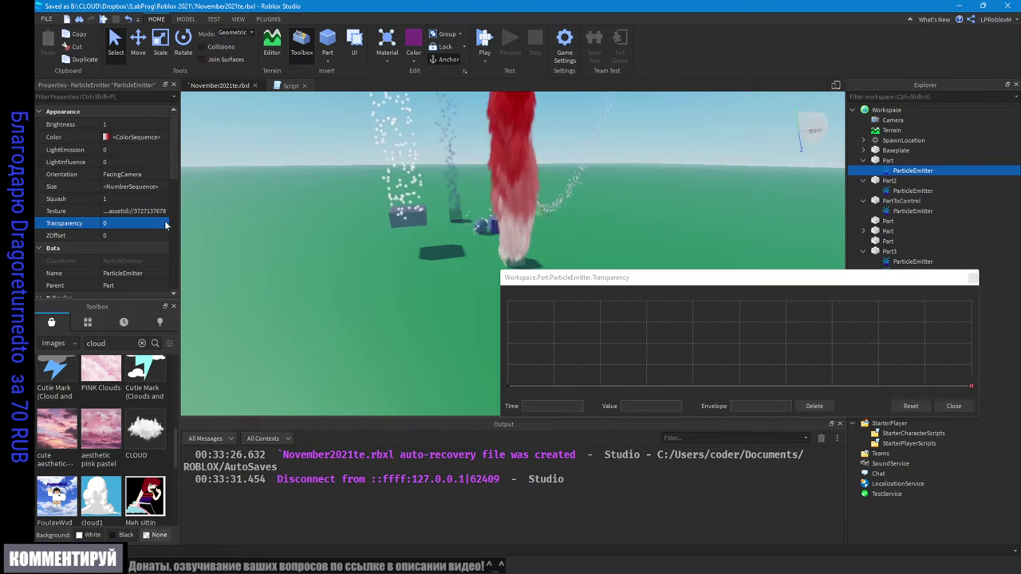
pyautogui.moveTo(596, 274); pyautogui.dragTo(405, 272)
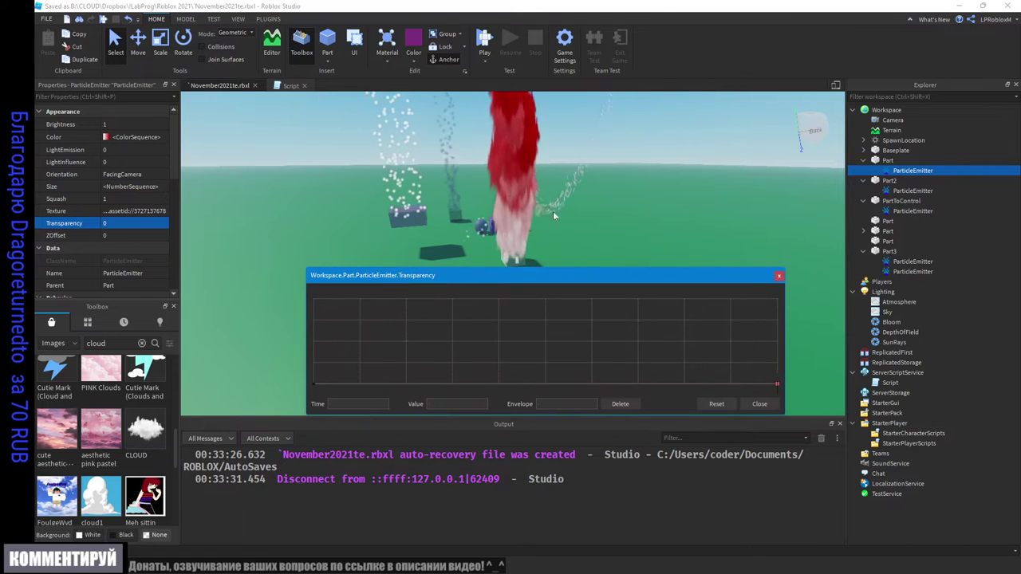
pyautogui.moveTo(553, 211); pyautogui.dragTo(562, 193, button='right')
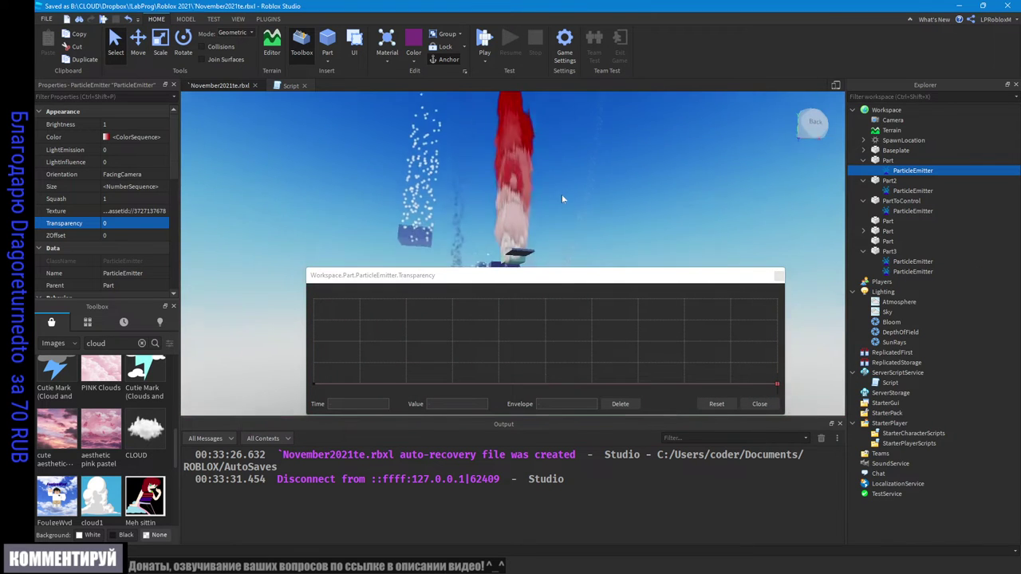
pyautogui.click(372, 378)
pyautogui.moveTo(378, 360); pyautogui.dragTo(361, 310)
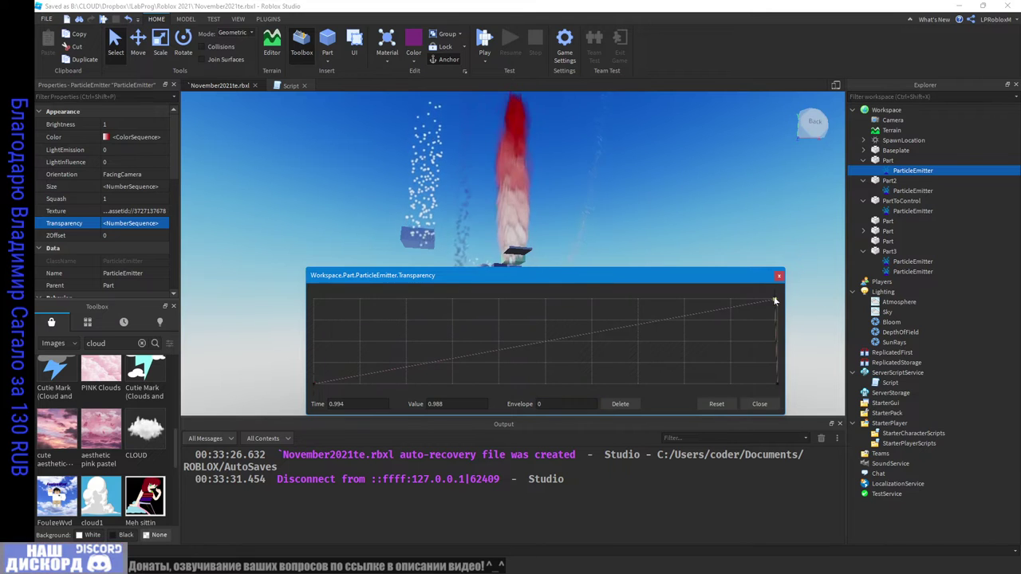
pyautogui.moveTo(775, 300); pyautogui.dragTo(759, 293)
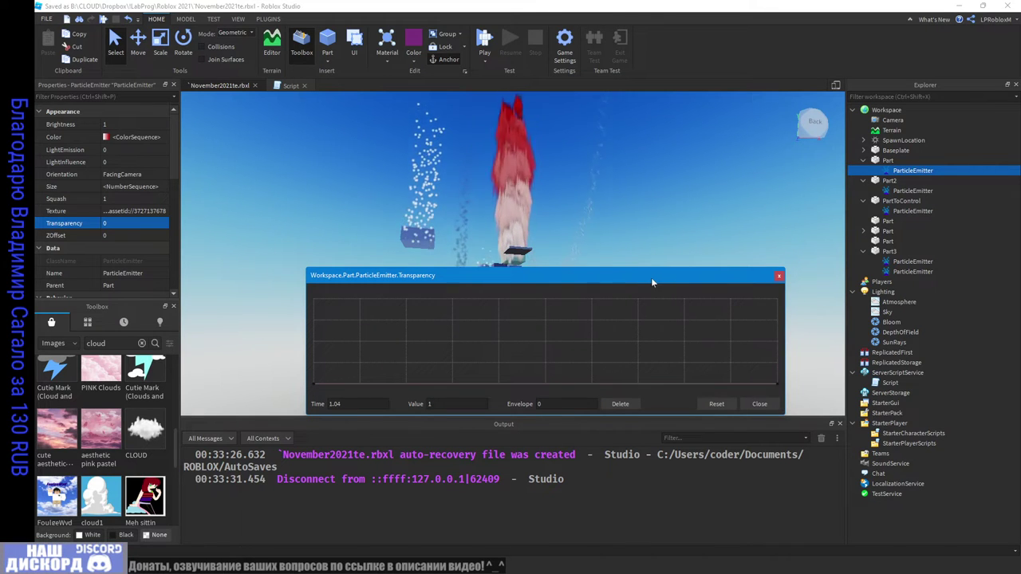
pyautogui.click(776, 302)
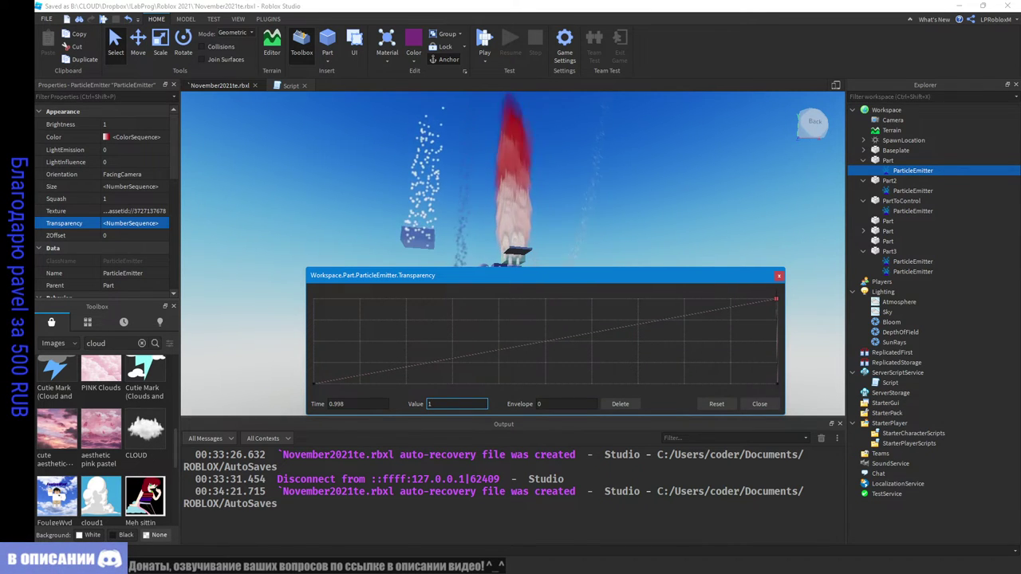
pyautogui.click(750, 408)
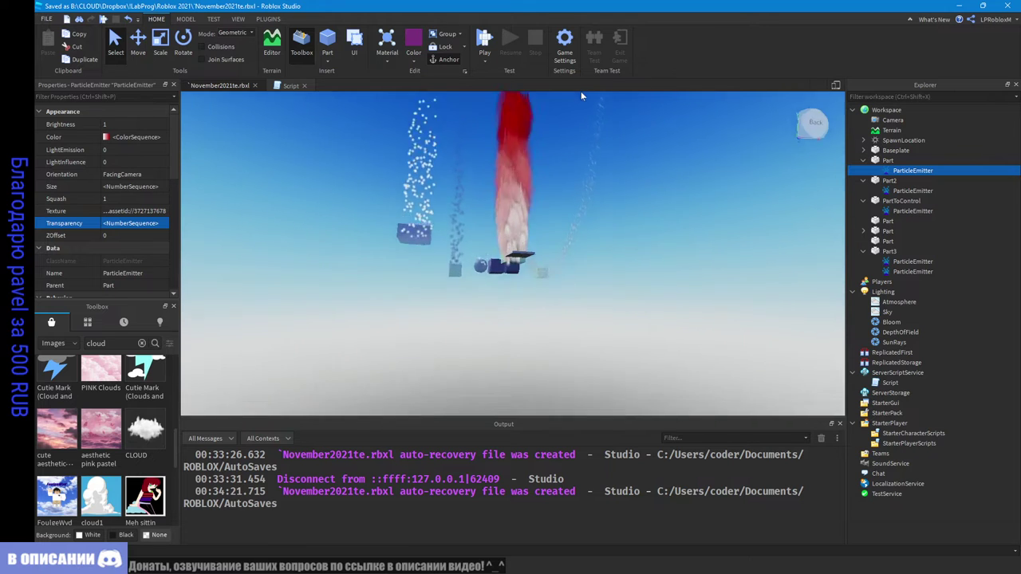
# Step: View the cube's fading cloud particles from several angles, both in the editor and in a brief play test
pyautogui.moveTo(580, 91); pyautogui.dragTo(573, 95, button='right')
pyautogui.rightClick(540, 112)
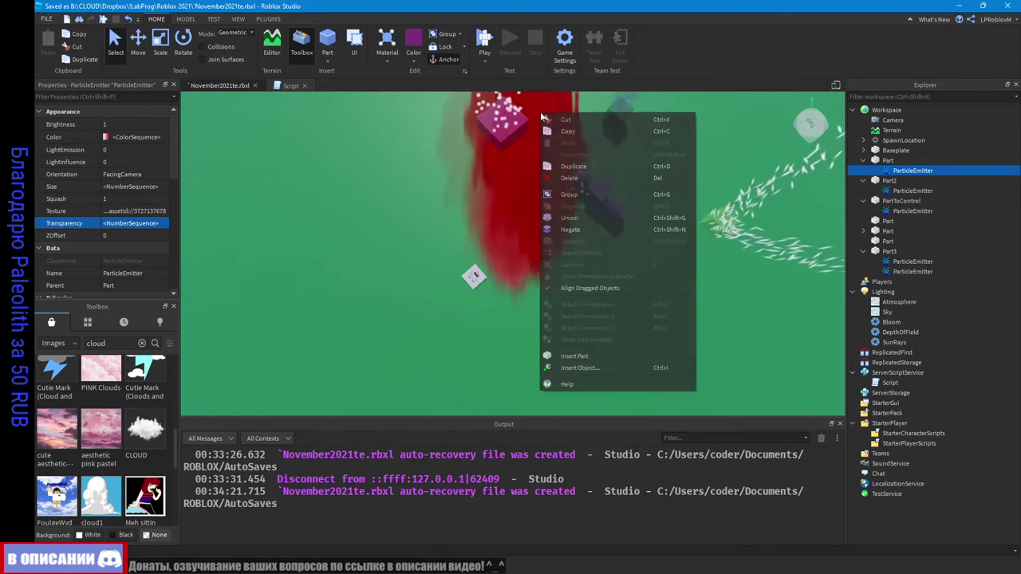
pyautogui.click(433, 202)
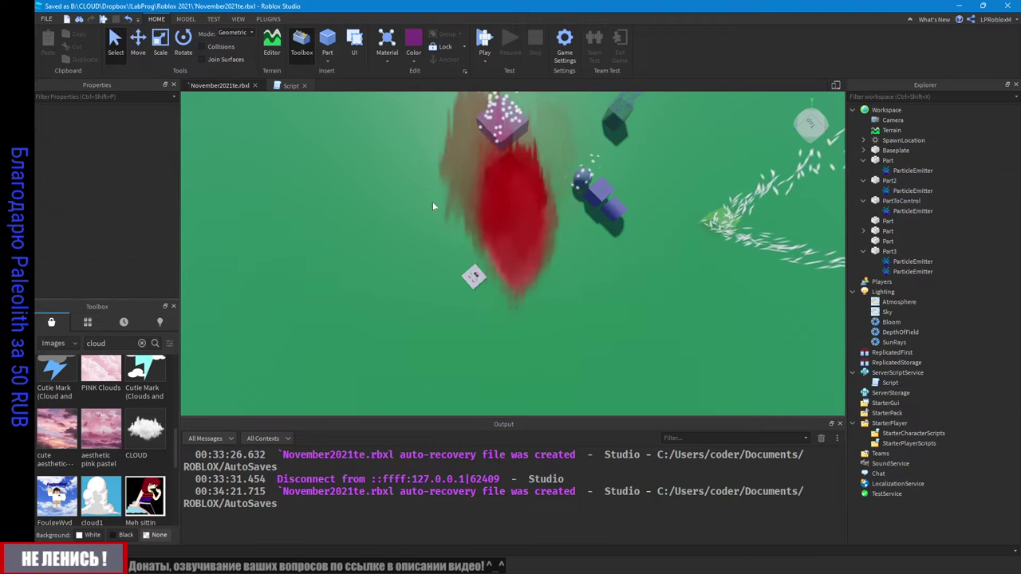
pyautogui.moveTo(435, 214); pyautogui.dragTo(424, 213, button='right')
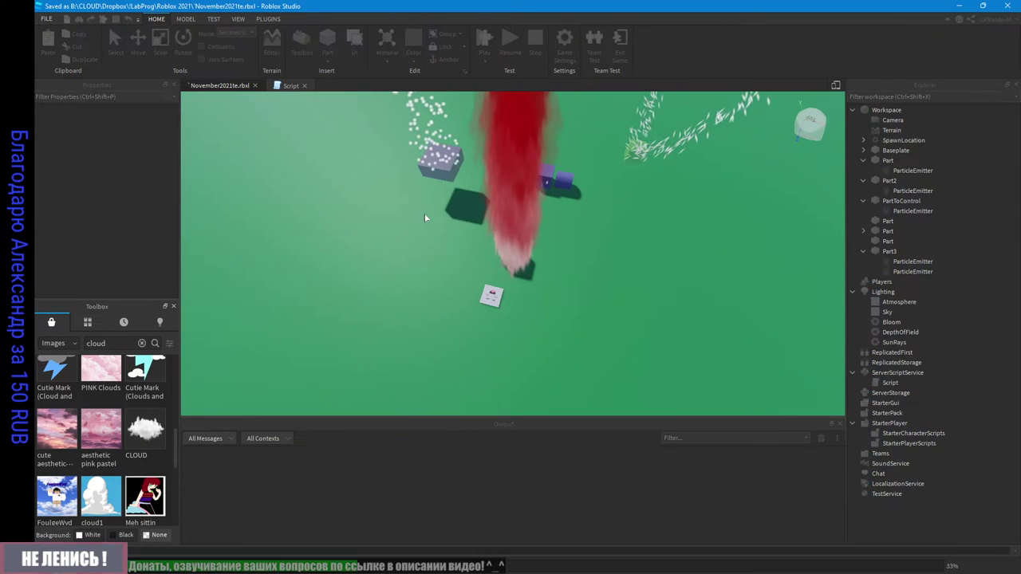
pyautogui.press('F5')
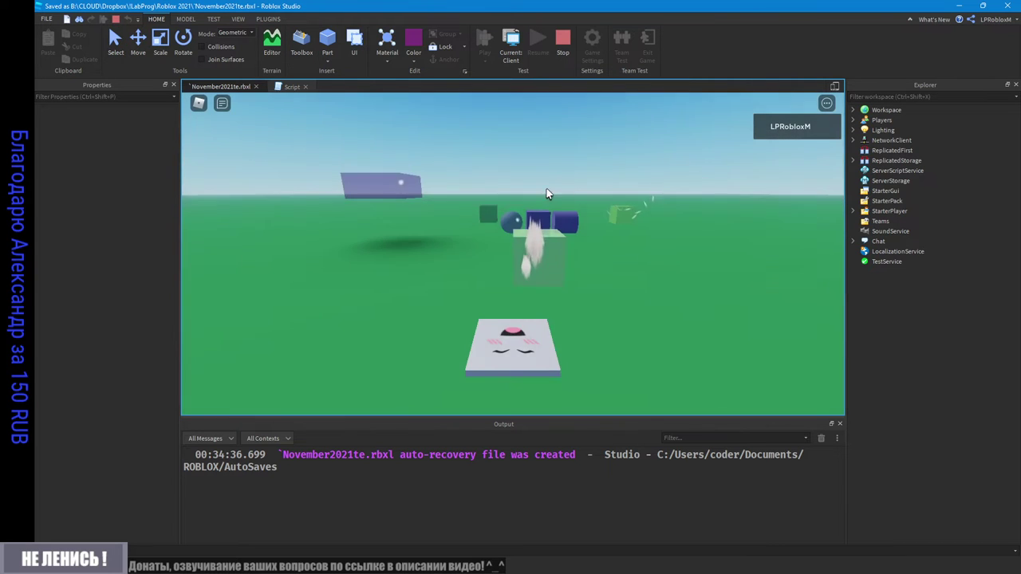
pyautogui.moveTo(650, 306); pyautogui.dragTo(650, 311, button='right')
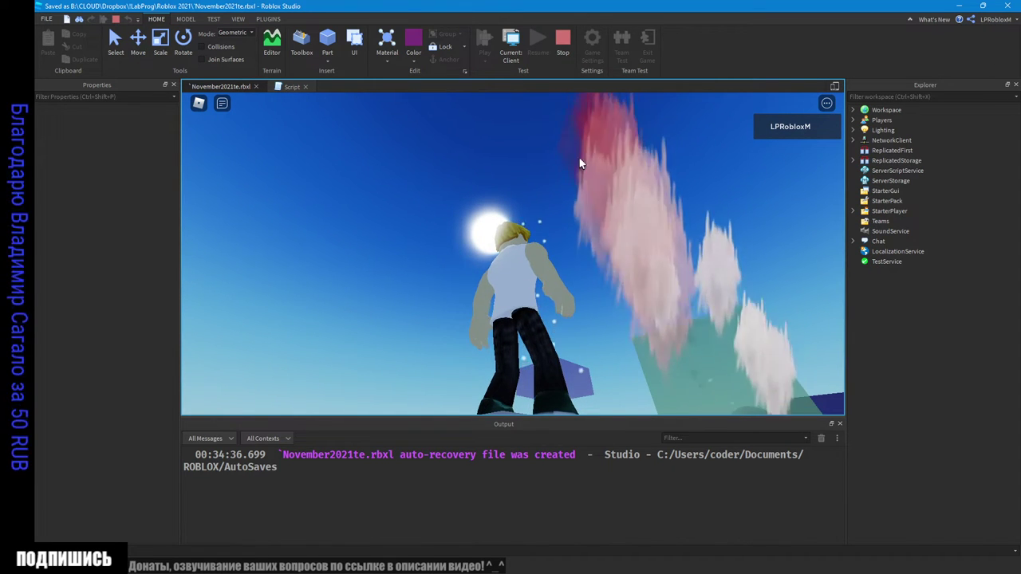
pyautogui.moveTo(518, 224); pyautogui.dragTo(518, 223, button='right')
pyautogui.moveTo(570, 158); pyautogui.dragTo(570, 158, button='right')
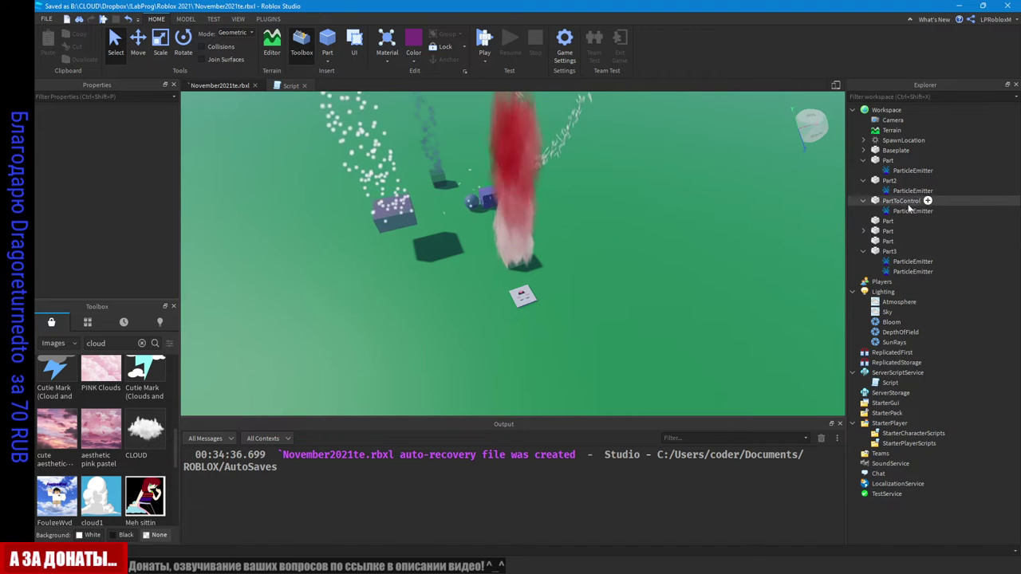
# Step: Review the appearance properties of the cube's ParticleEmitter
pyautogui.click(502, 249)
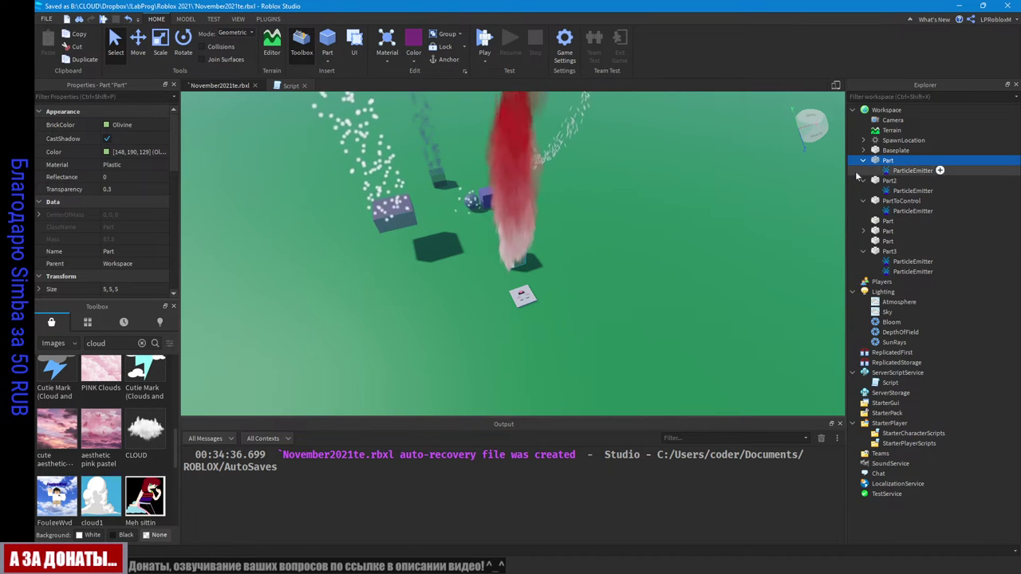
pyautogui.click(856, 172)
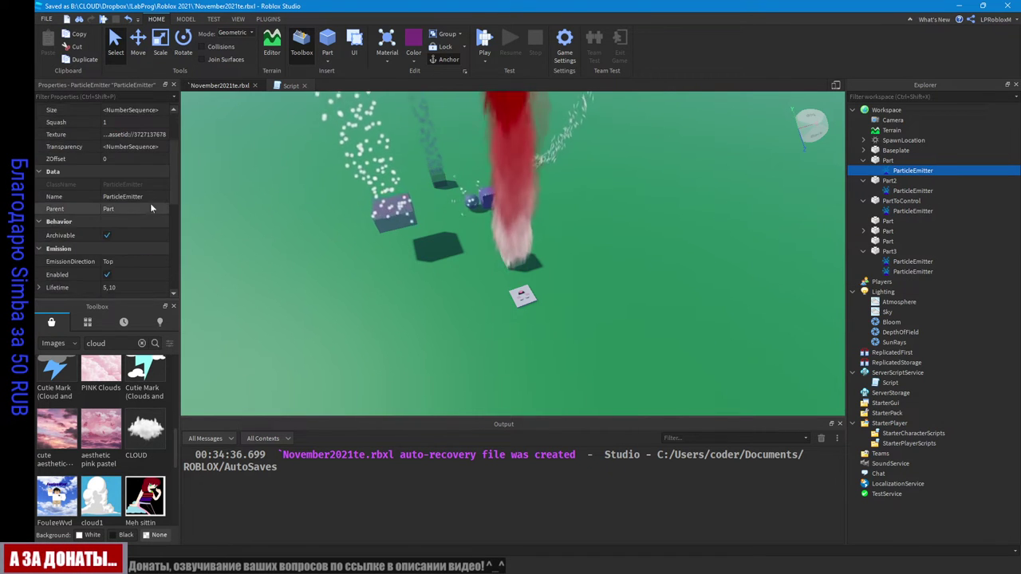
pyautogui.scroll(3, 116, 209)
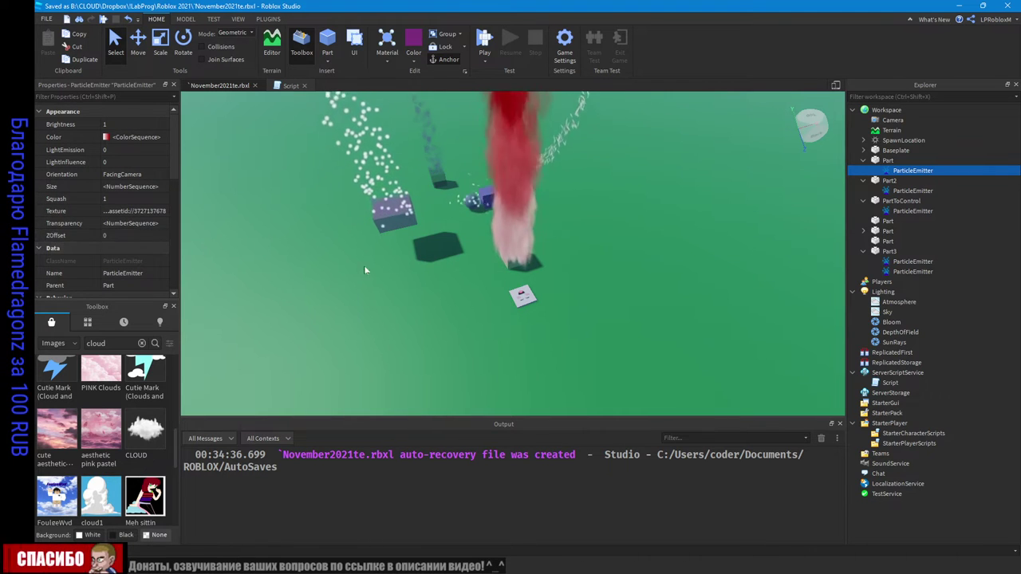
# Step: Focus the view on the floating Part2 block and select its ParticleEmitter
pyautogui.click(387, 222)
pyautogui.press('f')
pyautogui.moveTo(467, 280); pyautogui.dragTo(469, 280, button='right')
pyautogui.scroll(-5, 470, 282)
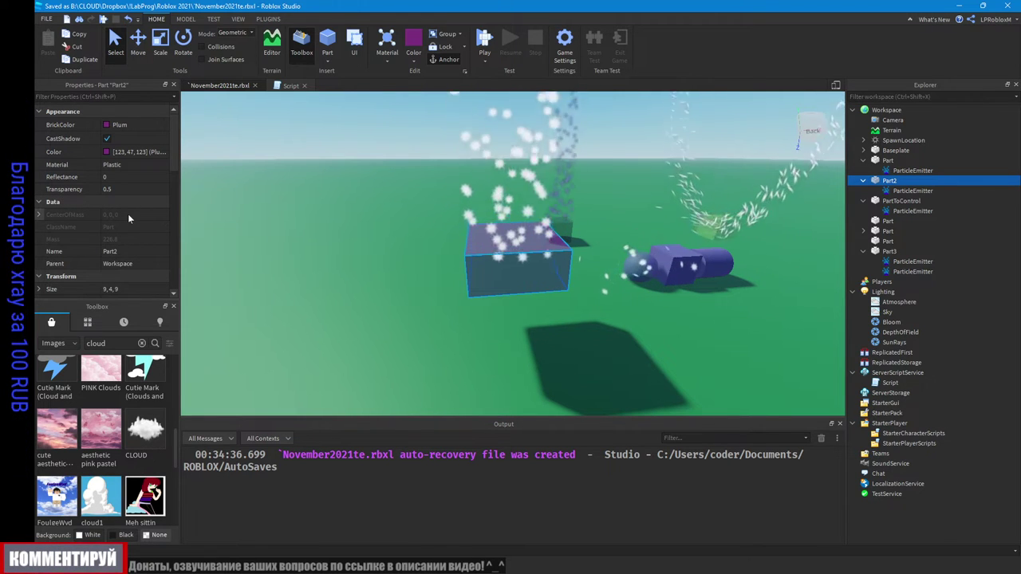
pyautogui.click(912, 190)
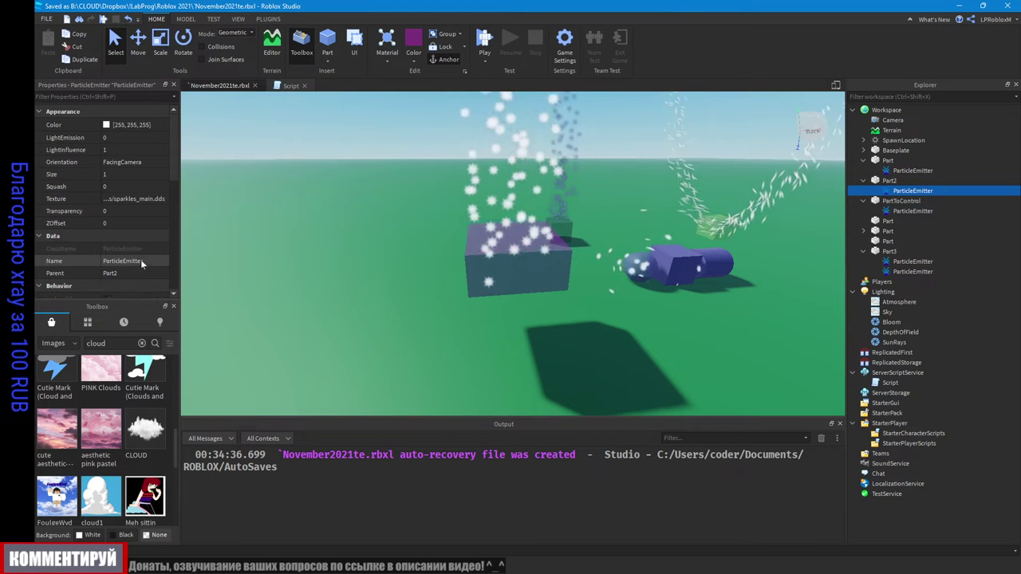
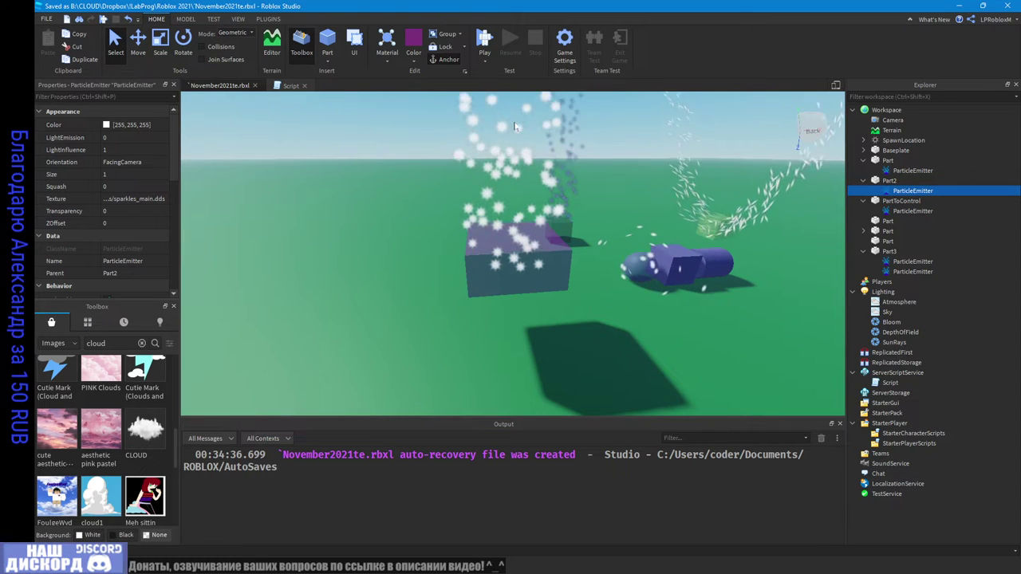
pyautogui.moveTo(462, 262); pyautogui.dragTo(335, 259, button='right')
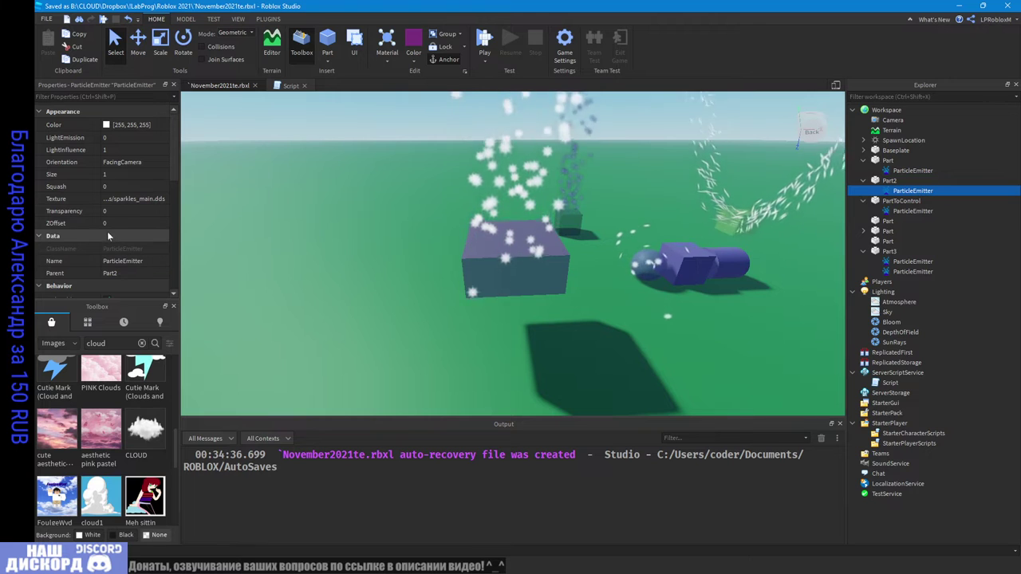
# Step: Set the ZOffset of Part2's ParticleEmitter to 10 and view the particles against the block
pyautogui.click(119, 223)
pyautogui.write('10')
pyautogui.press('Return')
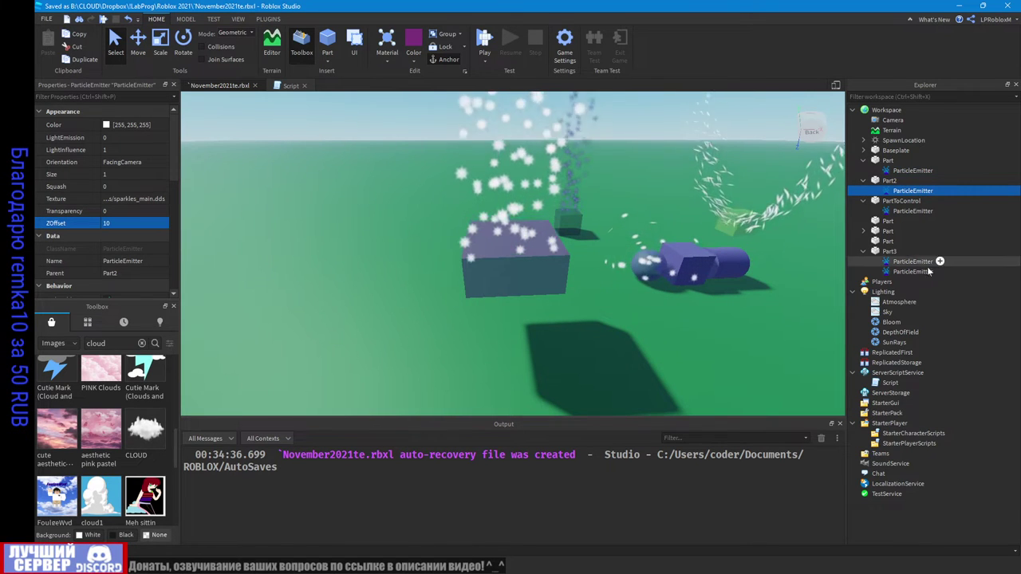
pyautogui.click(546, 225)
pyautogui.moveTo(546, 225); pyautogui.dragTo(544, 231, button='right')
# Step: Set the ZOffset of Part2's ParticleEmitter to -10
pyautogui.click(128, 223)
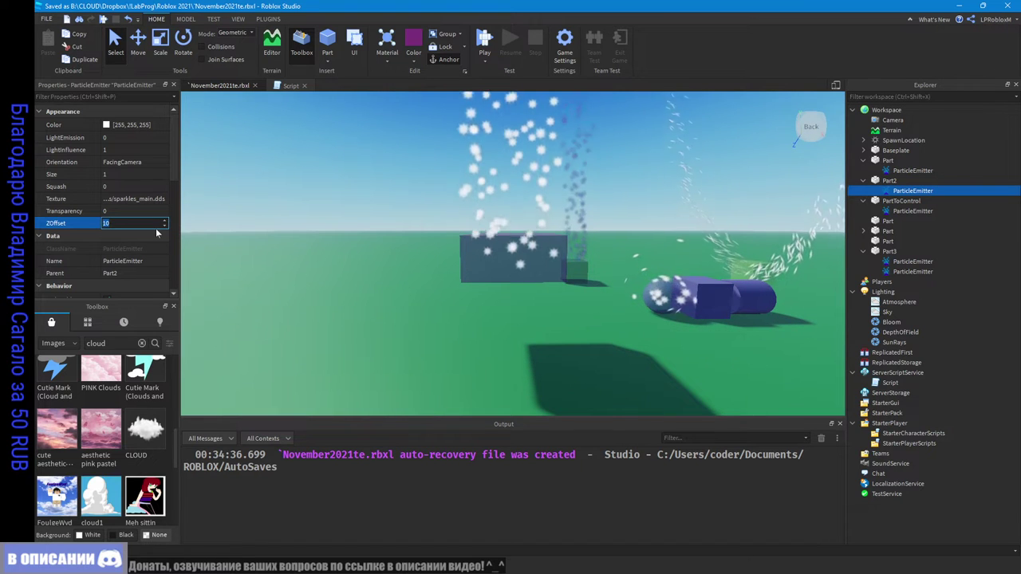
pyautogui.write('-10')
pyautogui.press('Return')
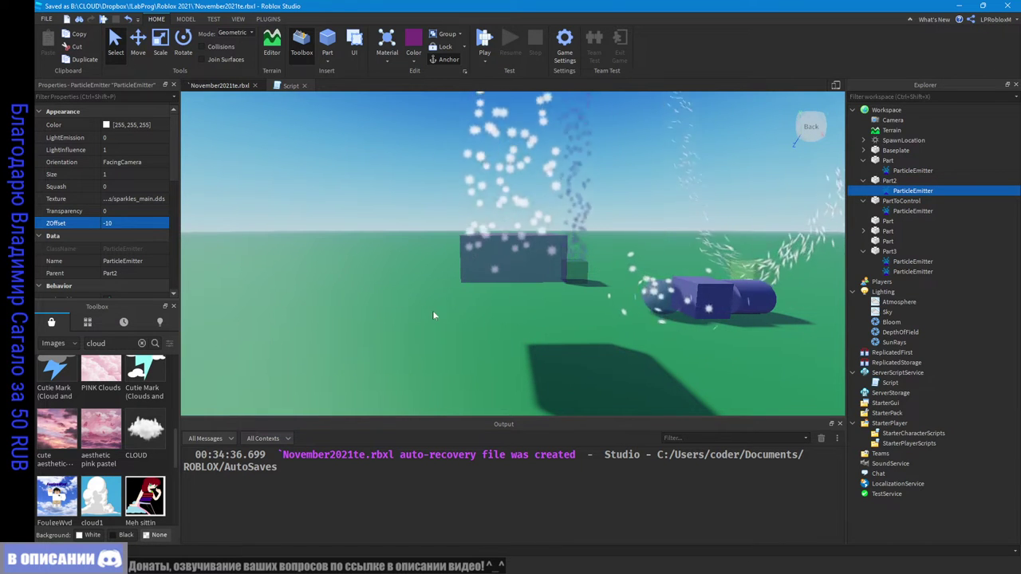
# Step: Run a play test, examine Part2's offset particles from above and other angles, and stop the test
pyautogui.moveTo(432, 311); pyautogui.dragTo(433, 316, button='right')
pyautogui.press('F5')
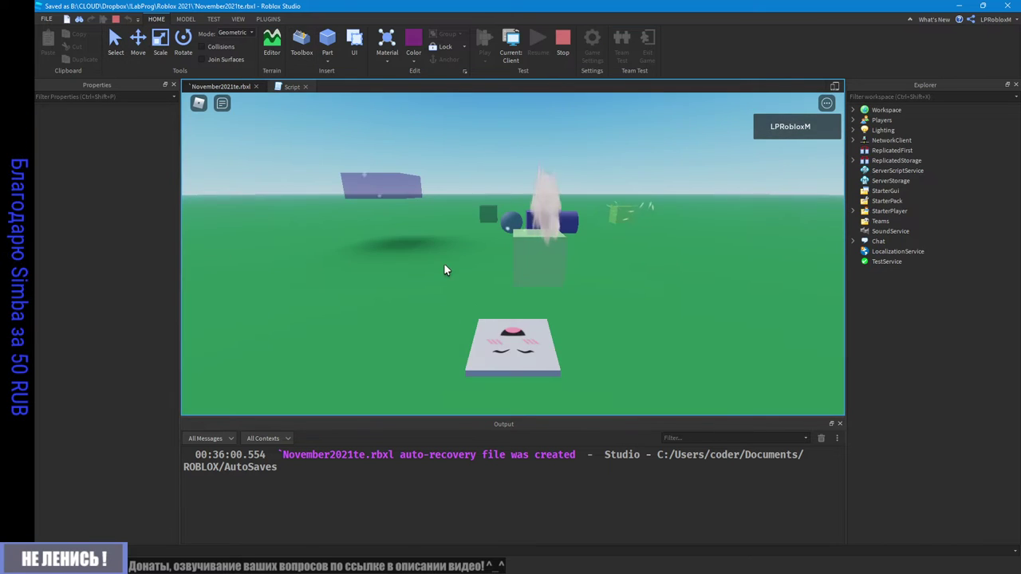
pyautogui.press('a')
pyautogui.moveTo(374, 191); pyautogui.dragTo(401, 181, button='right')
pyautogui.scroll(-3, 374, 191)
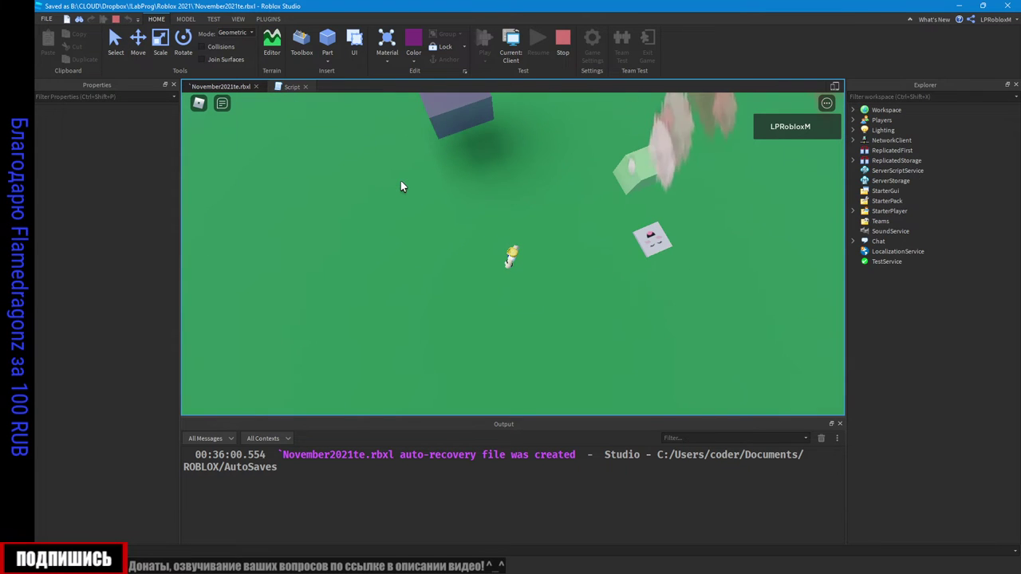
pyautogui.press('w')
pyautogui.scroll(-1, 546, 226)
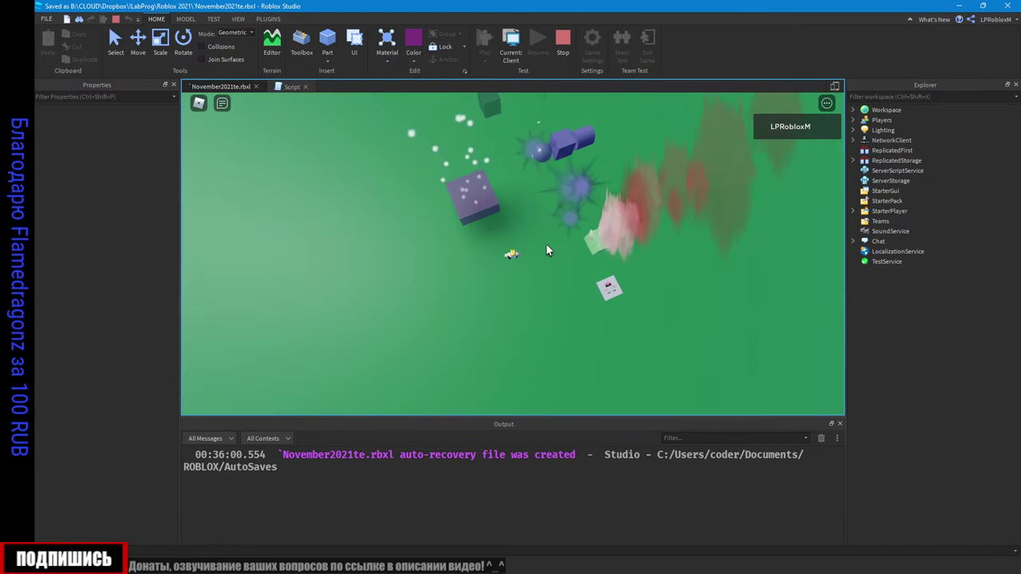
pyautogui.moveTo(546, 251); pyautogui.dragTo(564, 164, button='right')
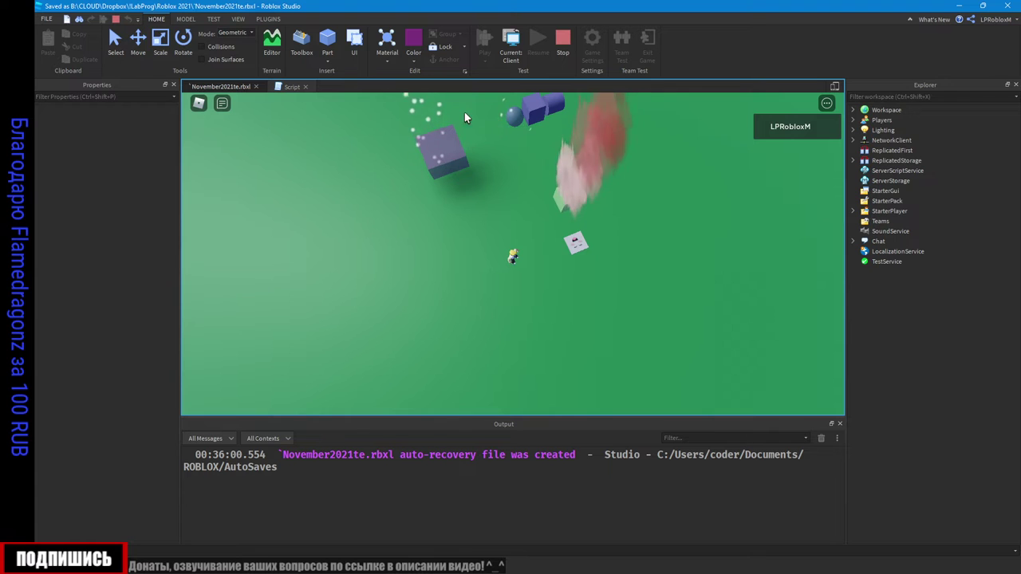
pyautogui.hotkey('shift', 'F5')
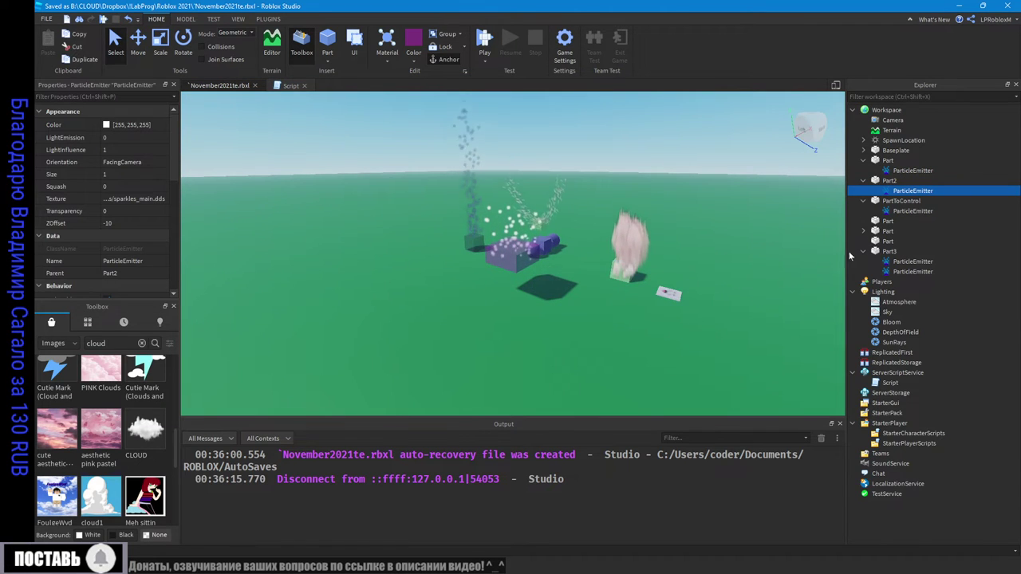
# Step: Set the ZOffset of the cube's cloud ParticleEmitter to 10 and deselect it
pyautogui.click(620, 271)
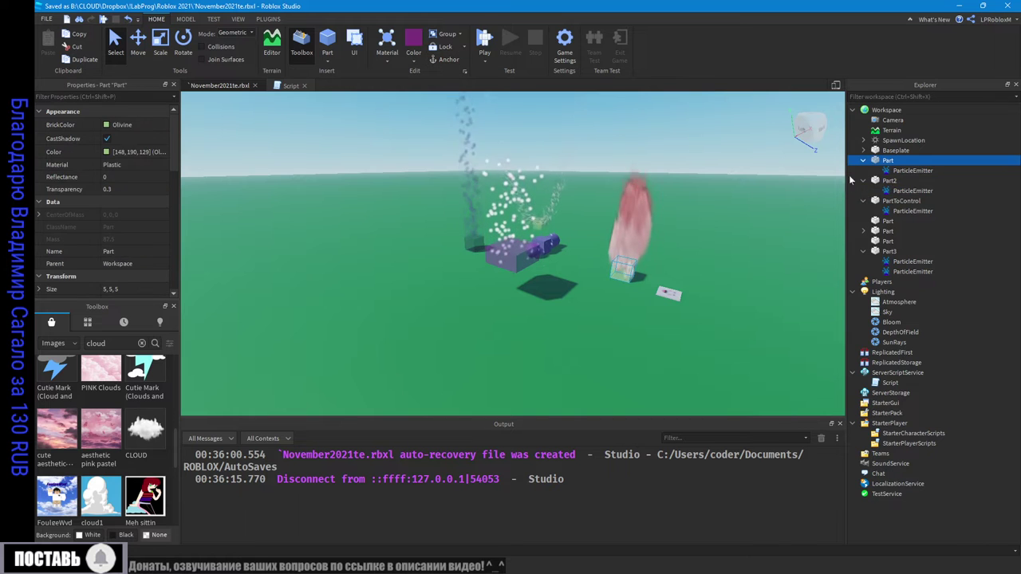
pyautogui.click(910, 170)
pyautogui.click(123, 236)
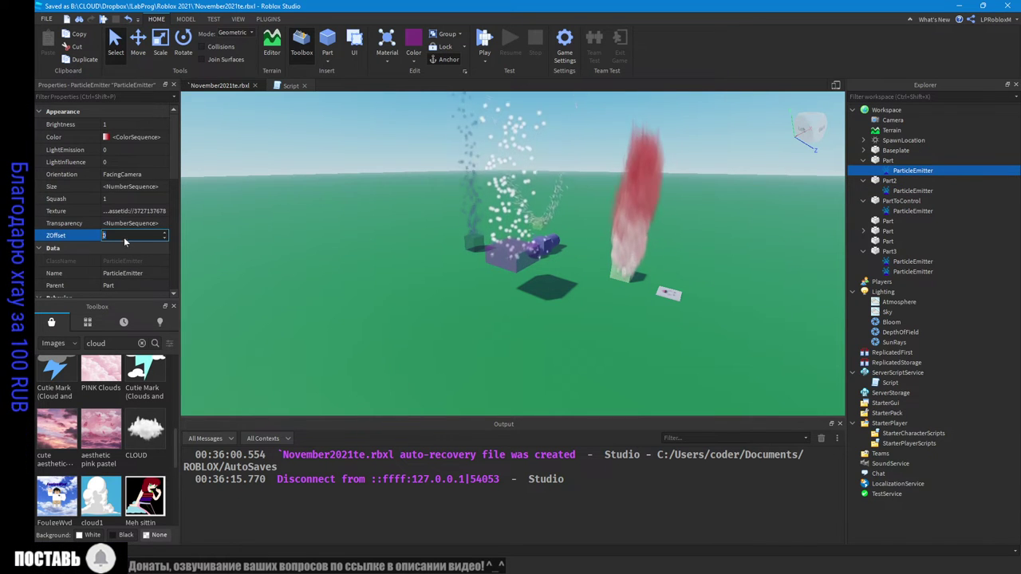
pyautogui.write('10')
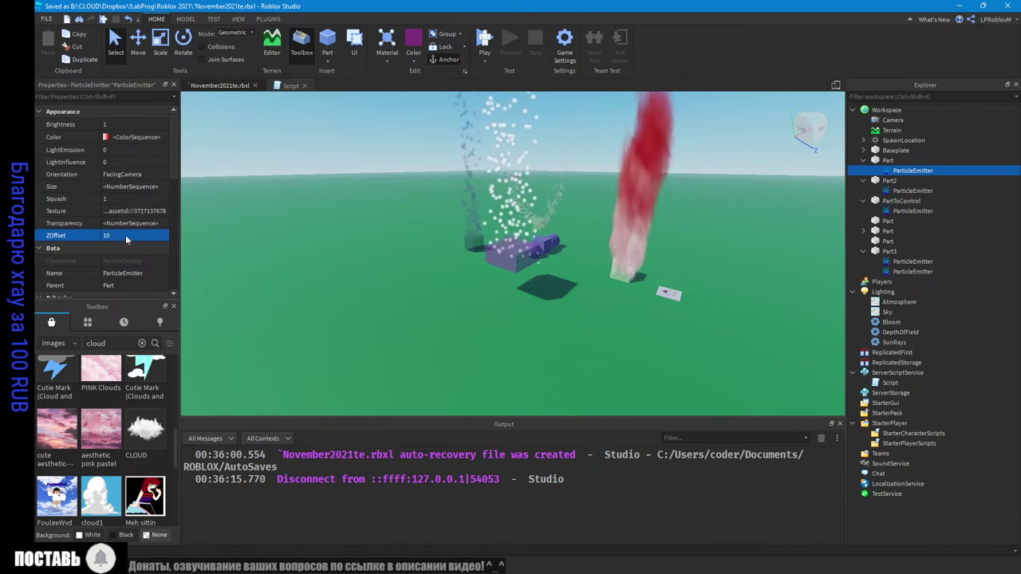
pyautogui.click(638, 281)
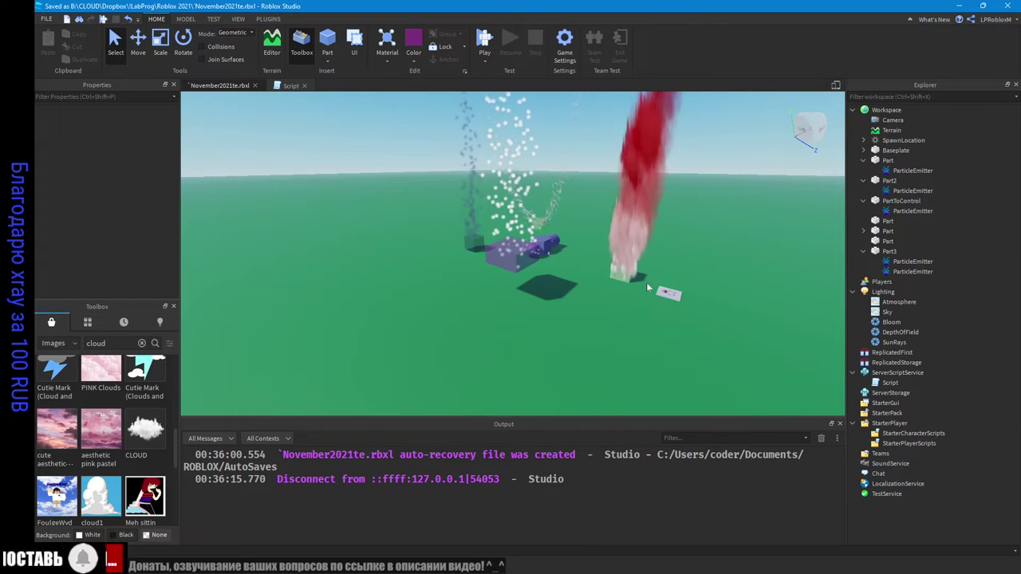
# Step: Select Part3, the yellowish-green cube with two particle streams, and focus the view on it
pyautogui.press('w')
pyautogui.press('d')
pyautogui.scroll(-2, 575, 289)
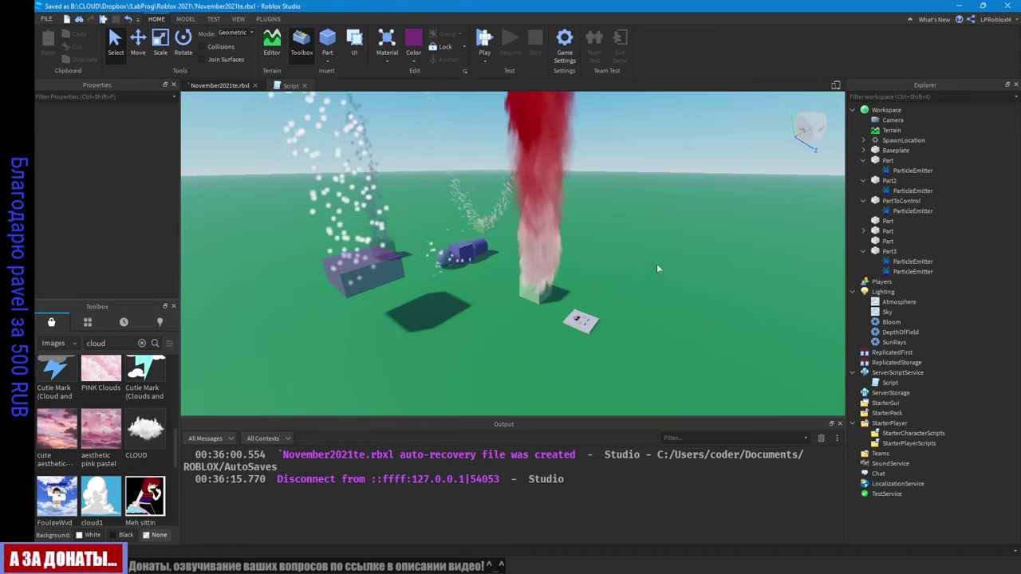
pyautogui.moveTo(443, 272); pyautogui.dragTo(445, 279, button='right')
pyautogui.click(436, 182)
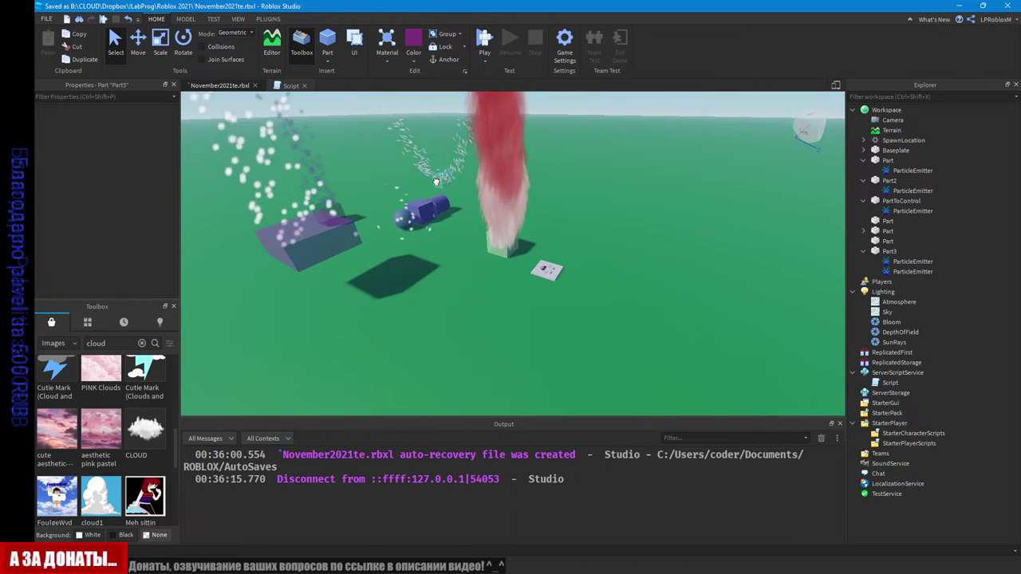
pyautogui.press('f')
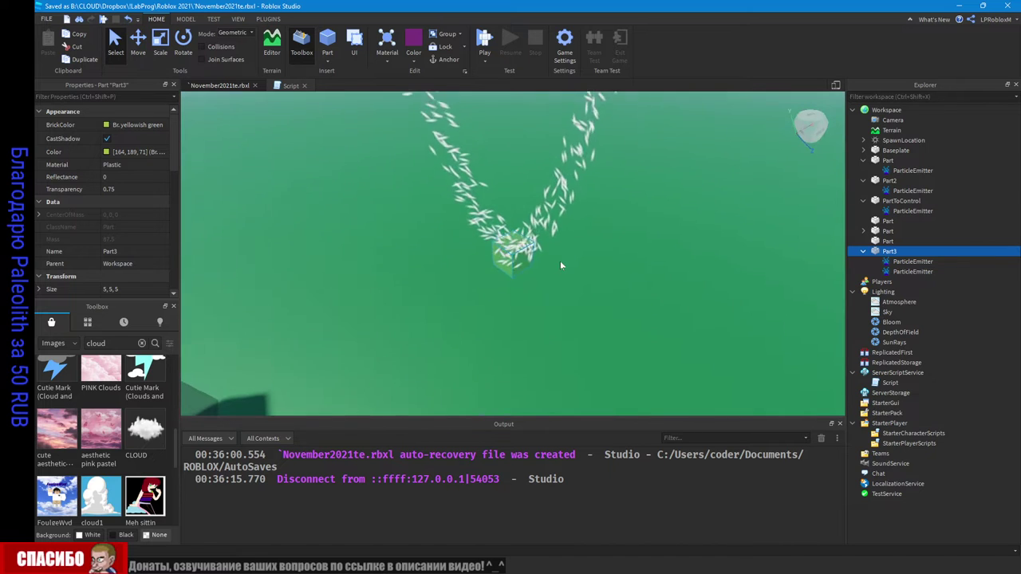
# Step: Examine Part3's two particle streams from several angles, select its first ParticleEmitter, and close the Toolbox
pyautogui.moveTo(543, 273); pyautogui.dragTo(538, 276, button='right')
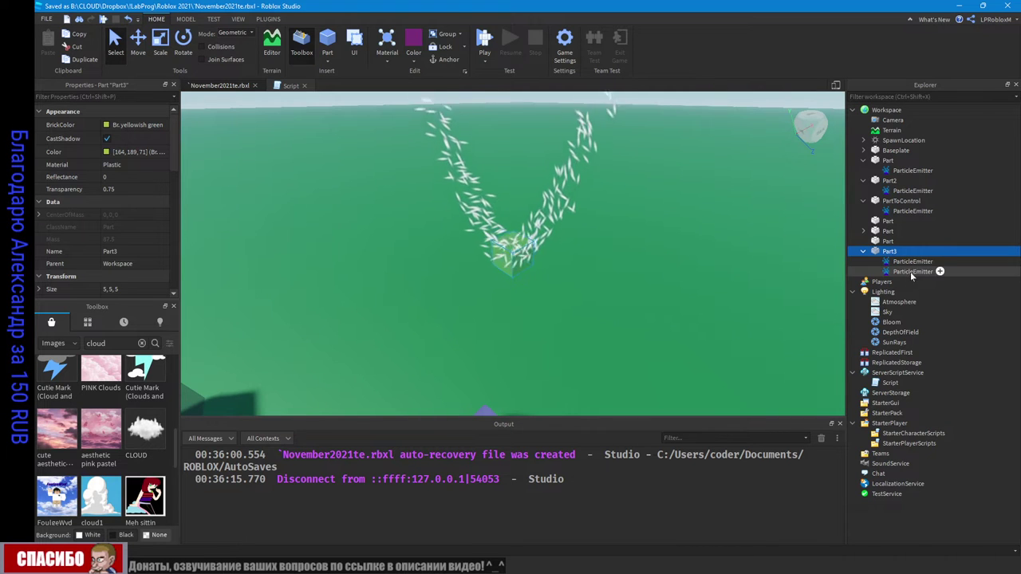
pyautogui.moveTo(660, 280); pyautogui.dragTo(662, 281, button='right')
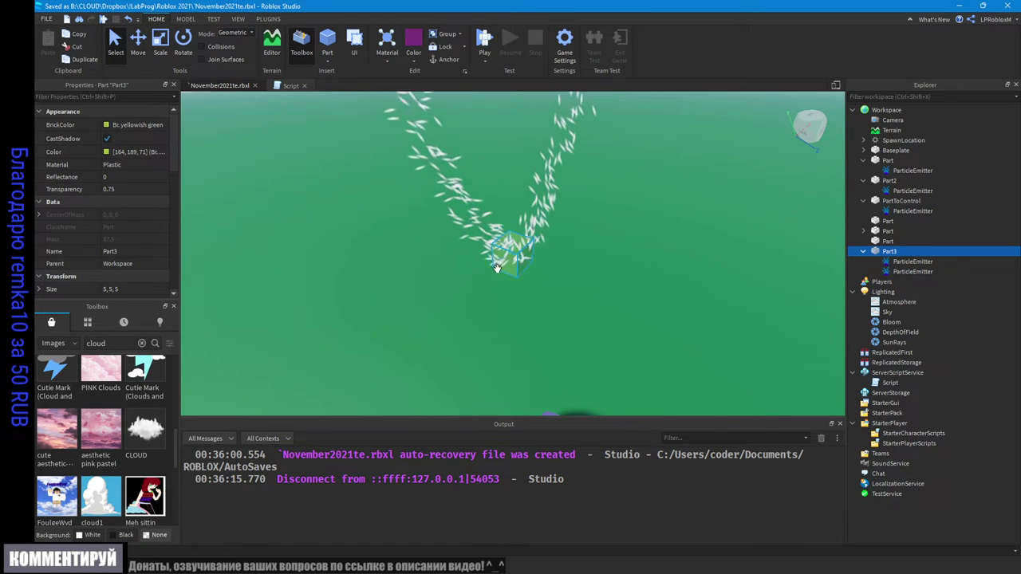
pyautogui.moveTo(547, 281); pyautogui.dragTo(547, 281, button='right')
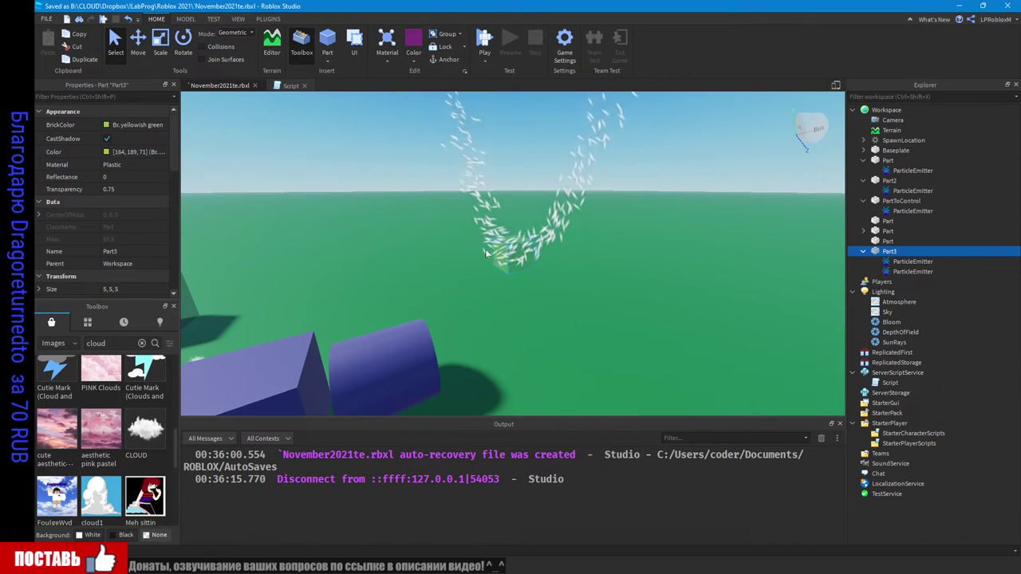
pyautogui.moveTo(525, 282); pyautogui.dragTo(525, 282, button='right')
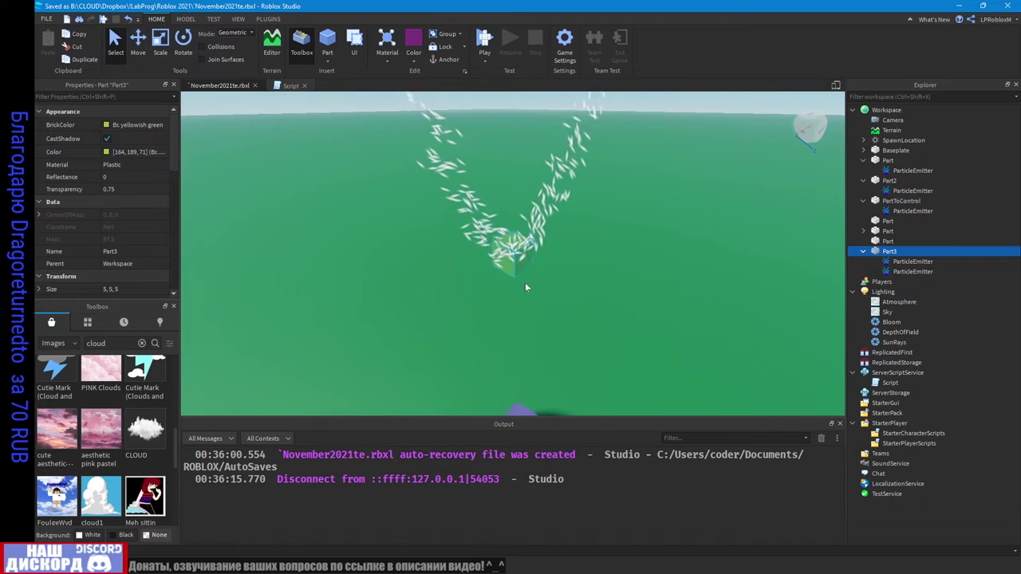
pyautogui.click(912, 261)
pyautogui.scroll(-10, 128, 241)
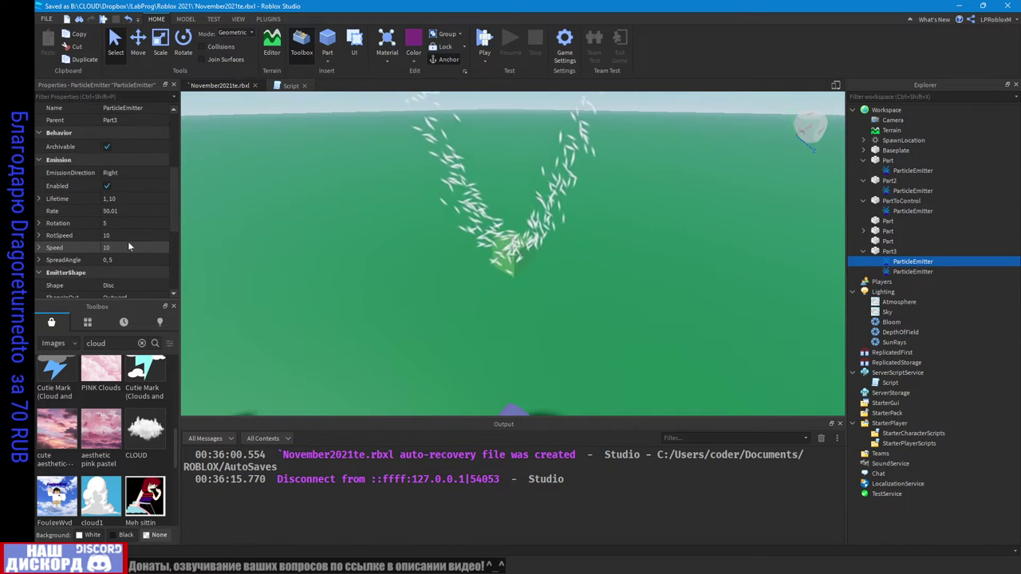
pyautogui.click(175, 307)
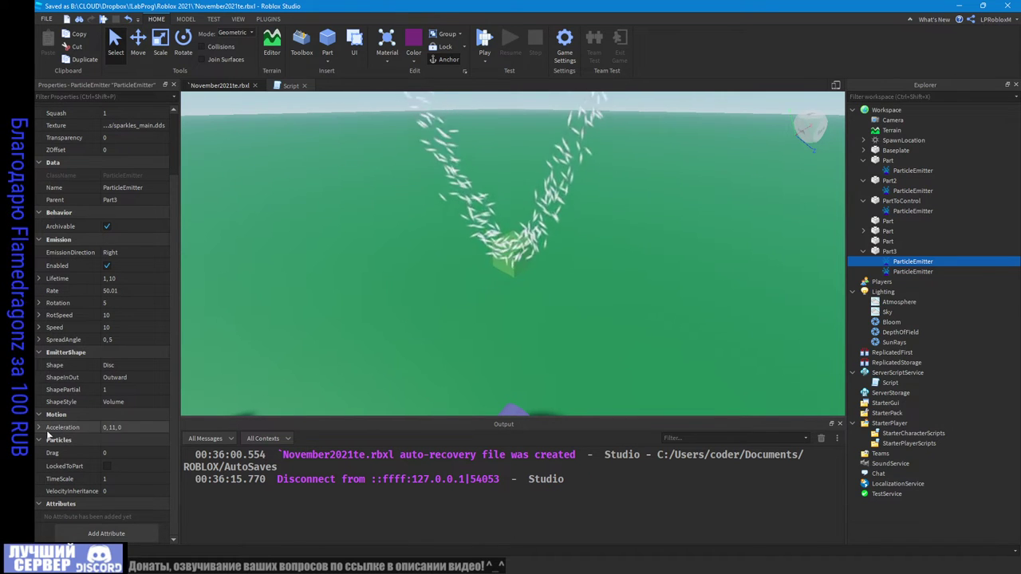
# Step: Set the Acceleration of Part3's first ParticleEmitter to 0, 0, 0 and examine its stream from another angle
pyautogui.click(113, 428)
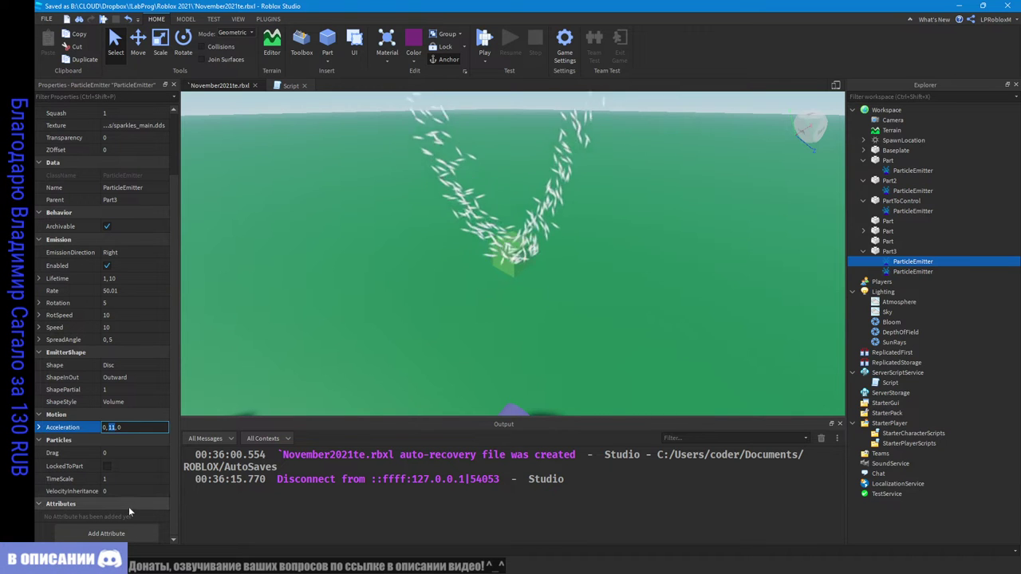
pyautogui.write('0')
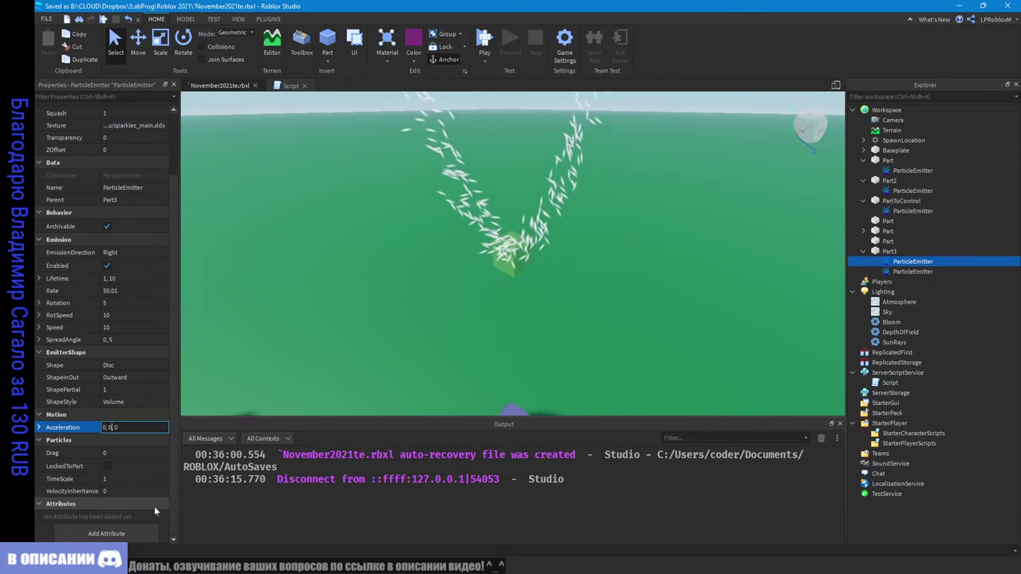
pyautogui.press('Return')
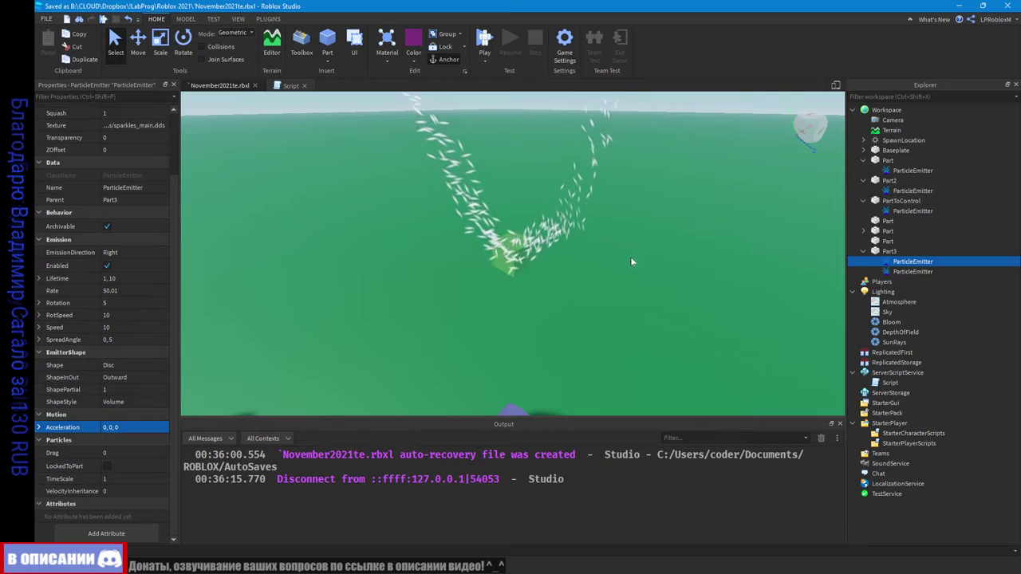
pyautogui.moveTo(785, 337); pyautogui.dragTo(780, 337, button='right')
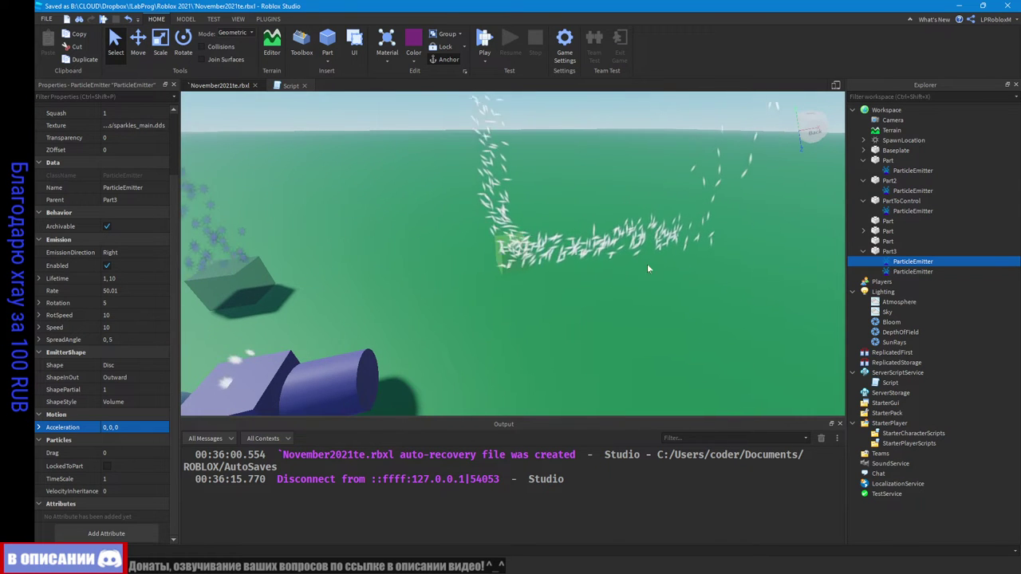
pyautogui.moveTo(508, 297); pyautogui.dragTo(507, 297, button='right')
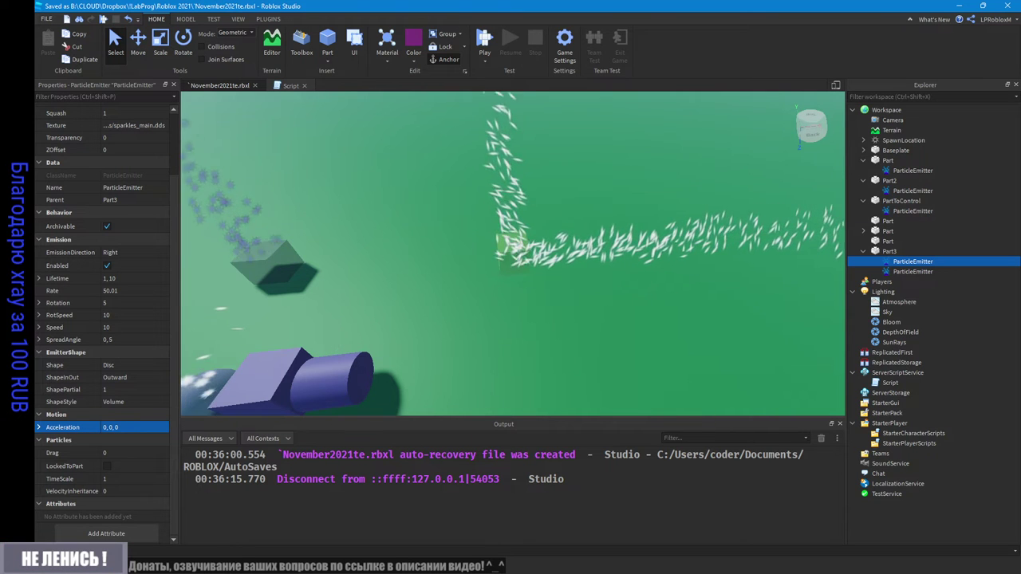
# Step: Set the Acceleration of Part3's first ParticleEmitter back to 0, 11, 0 and examine the streams
pyautogui.write('11')
pyautogui.press('Return')
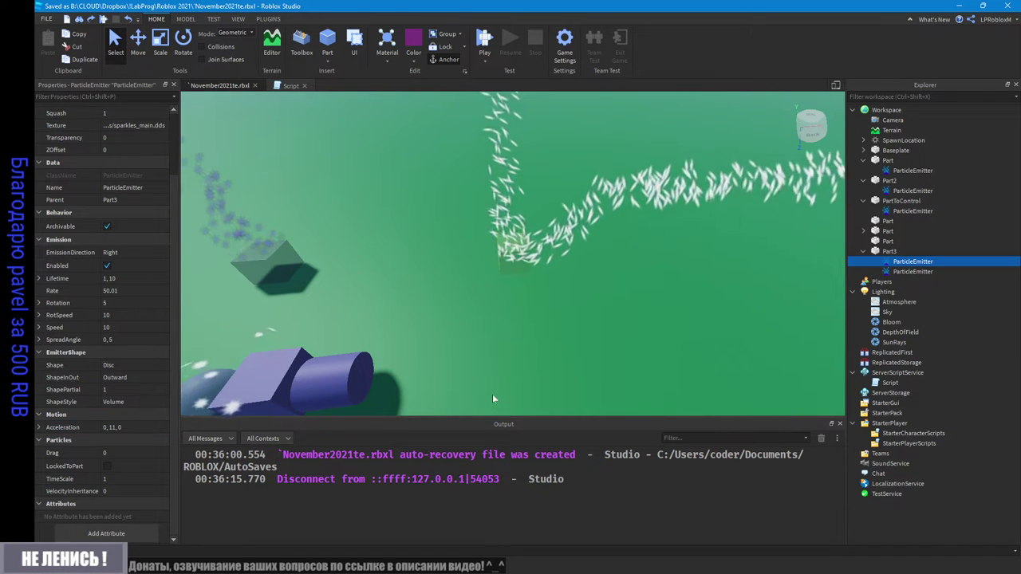
pyautogui.moveTo(463, 368); pyautogui.dragTo(463, 368, button='right')
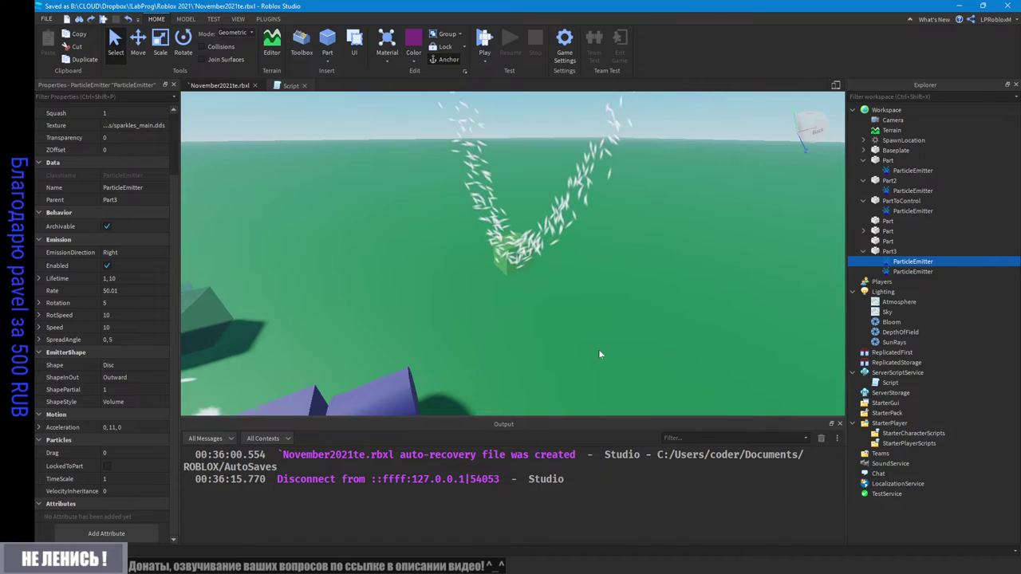
pyautogui.moveTo(600, 354); pyautogui.dragTo(593, 349, button='right')
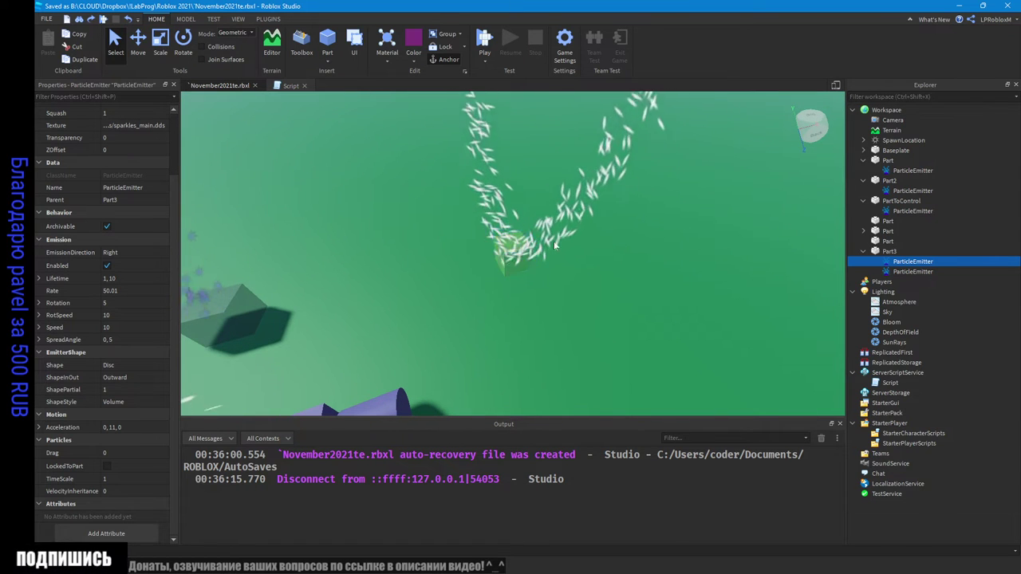
# Step: Set the first emitter's EmissionDirection to Top and disable Part3's second ParticleEmitter
pyautogui.moveTo(559, 267); pyautogui.dragTo(561, 260, button='right')
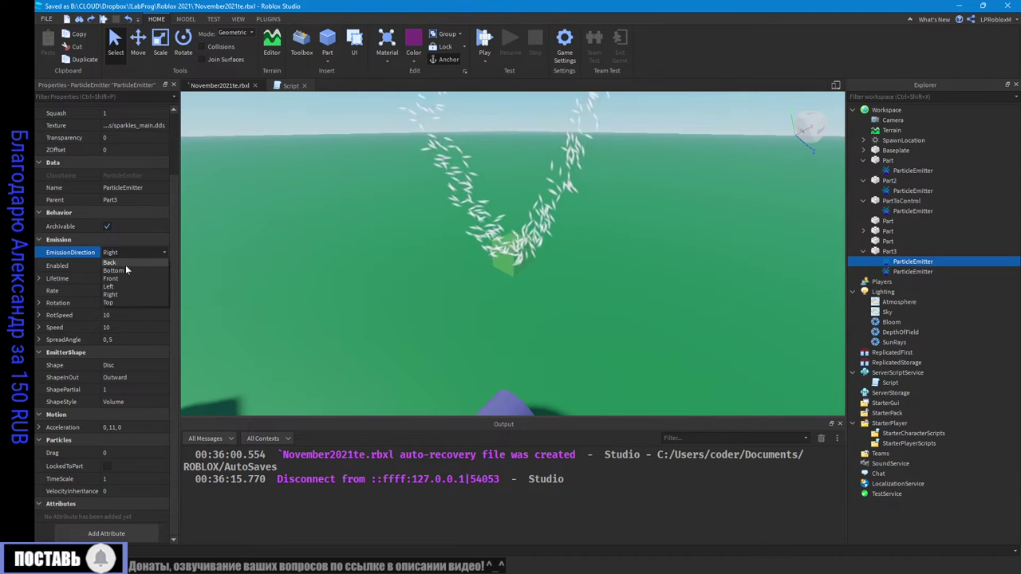
pyautogui.click(123, 303)
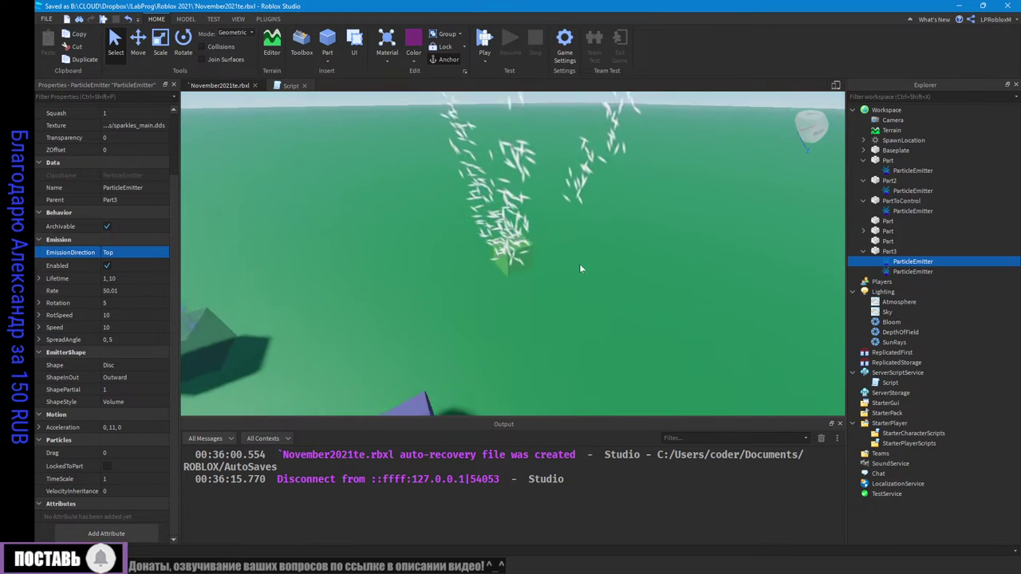
pyautogui.click(910, 271)
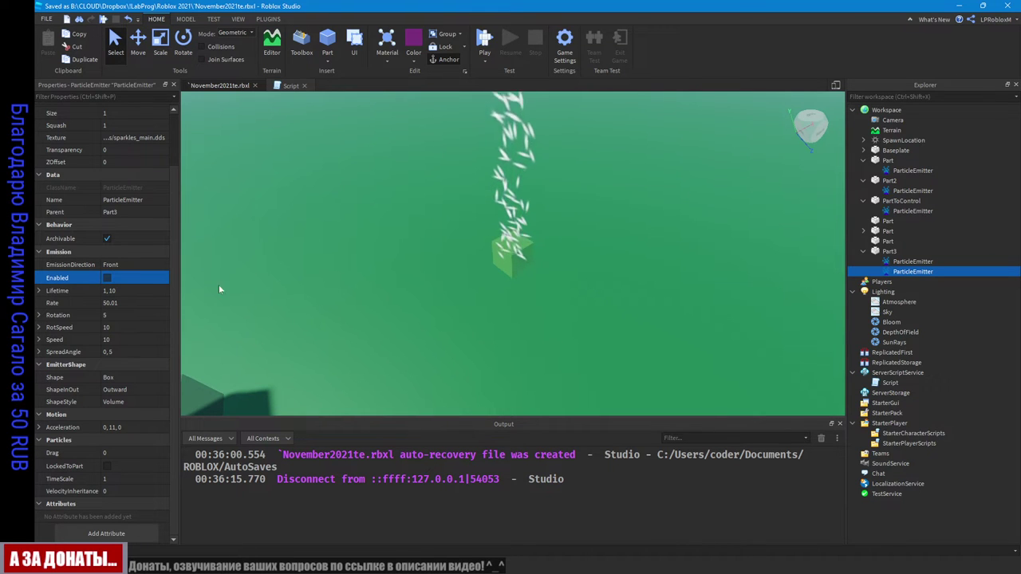
pyautogui.click(107, 277)
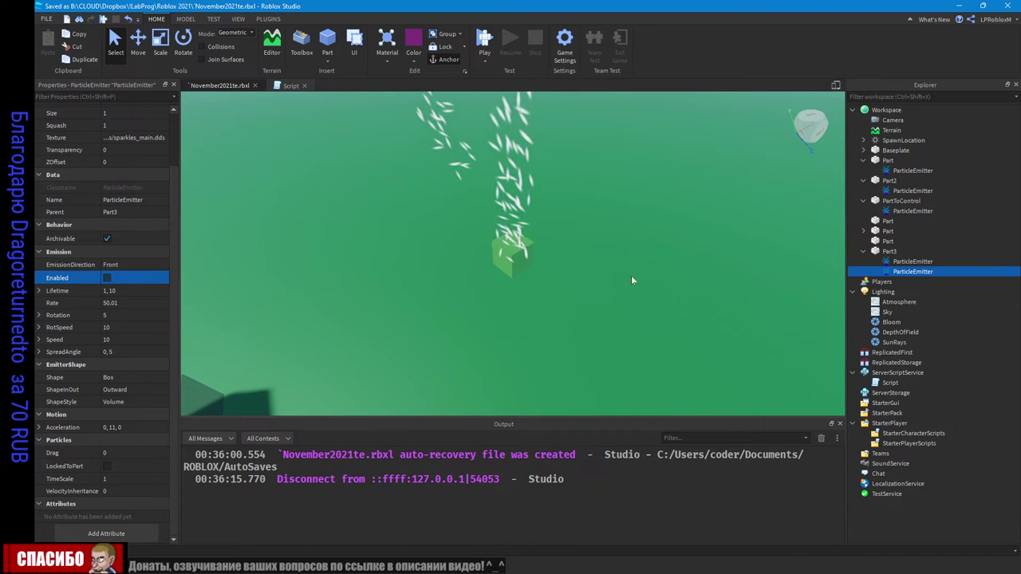
# Step: Select Part3's first ParticleEmitter again, set its Acceleration to 0, 0, 0, and inspect the upward stream
pyautogui.moveTo(619, 270); pyautogui.dragTo(618, 269, button='right')
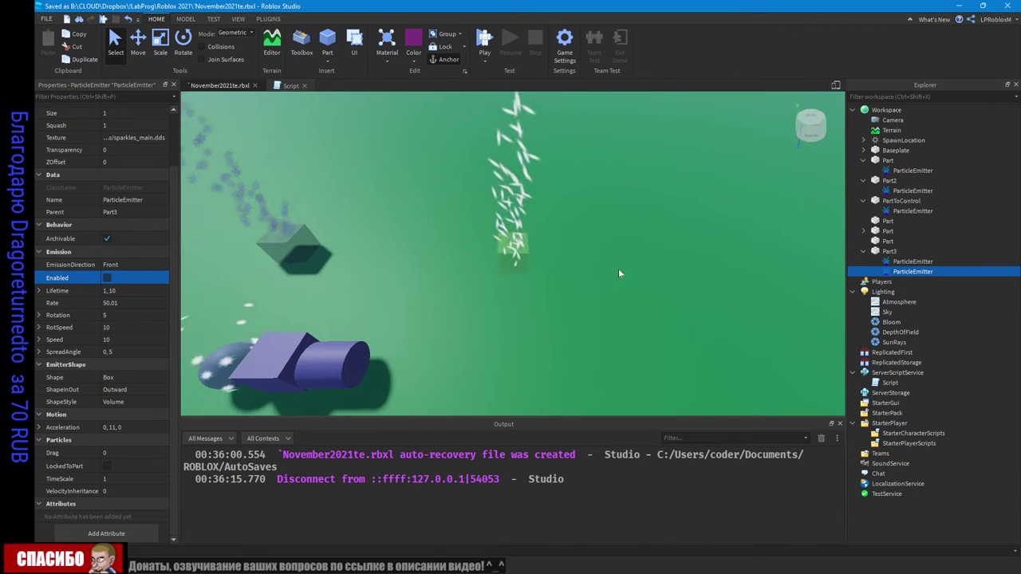
pyautogui.click(902, 262)
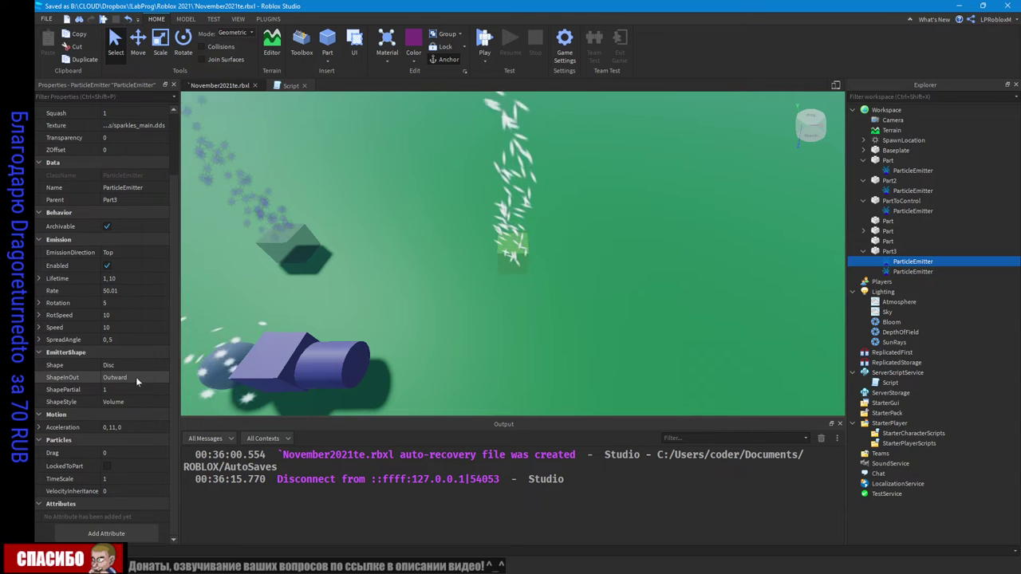
pyautogui.click(105, 428)
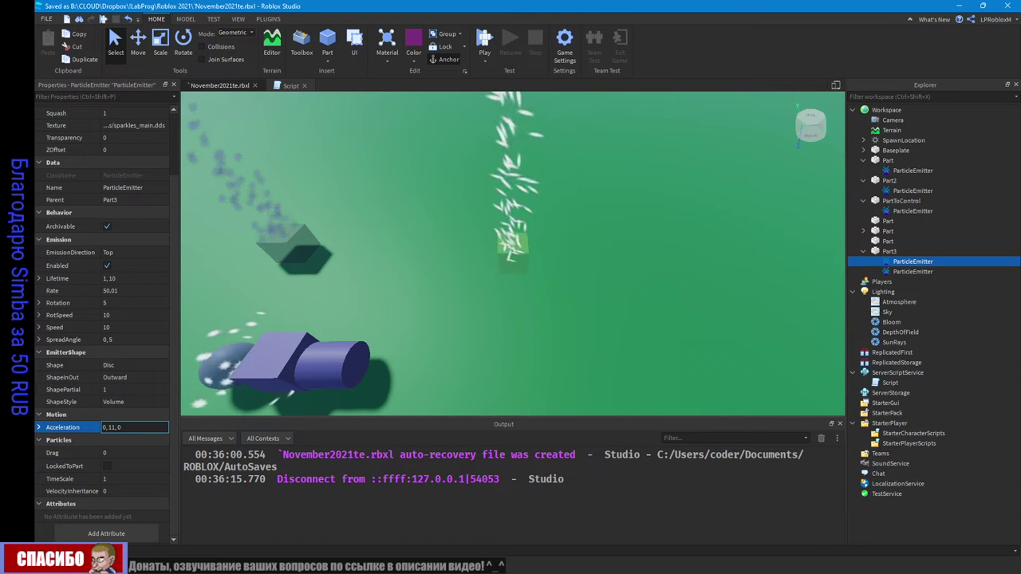
pyautogui.moveTo(496, 278); pyautogui.dragTo(496, 278, button='right')
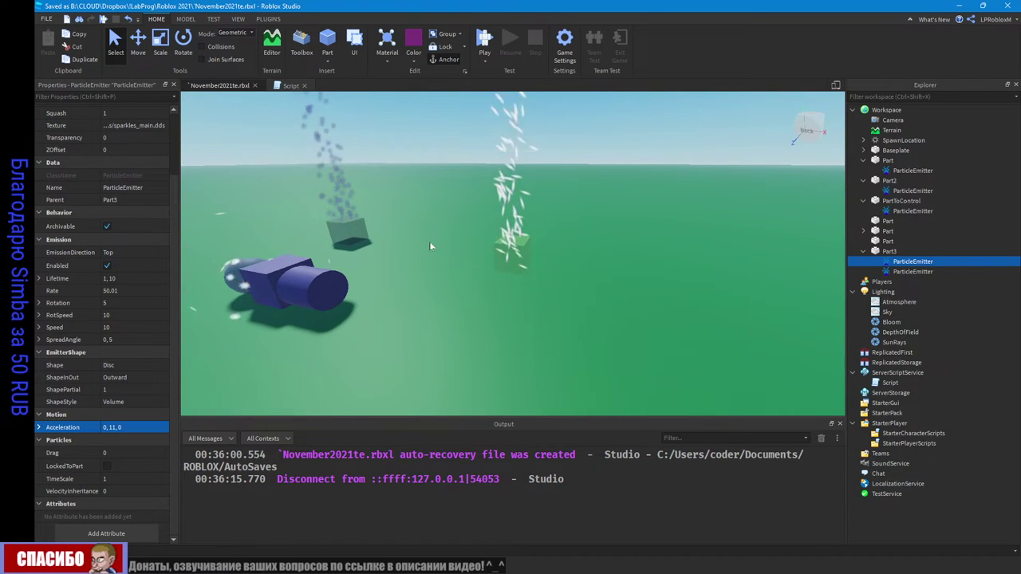
pyautogui.moveTo(430, 241); pyautogui.dragTo(429, 241, button='right')
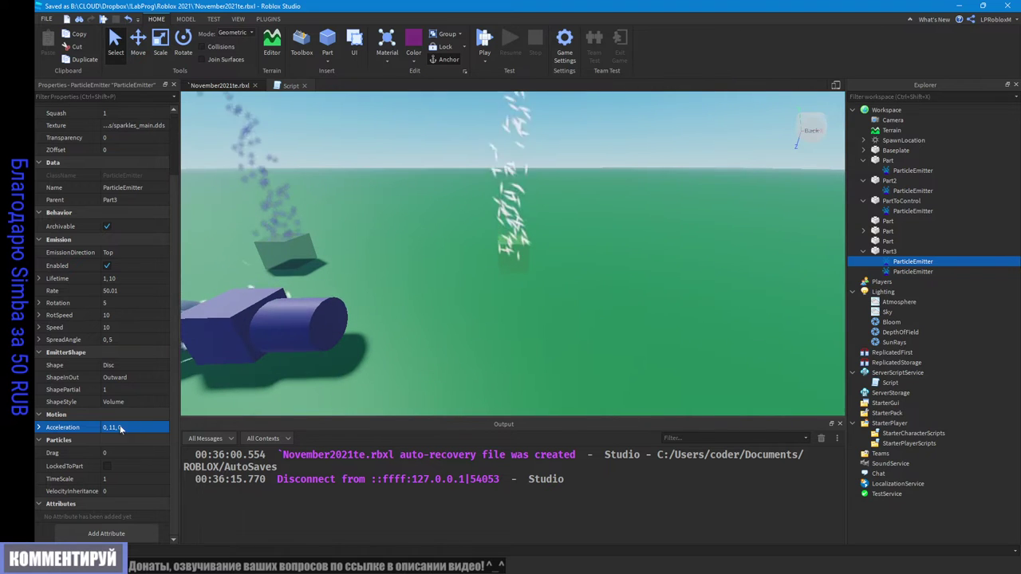
pyautogui.press('Left')
pyautogui.press('Left')
pyautogui.press('Left')
pyautogui.press('Left')
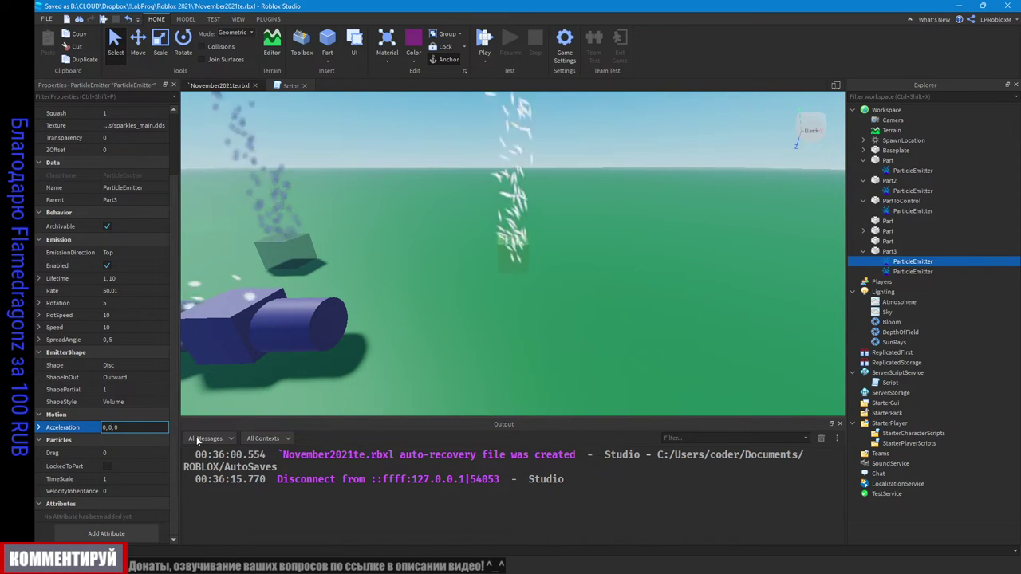
pyautogui.moveTo(609, 197); pyautogui.dragTo(610, 197, button='right')
pyautogui.moveTo(509, 225); pyautogui.dragTo(508, 224, button='right')
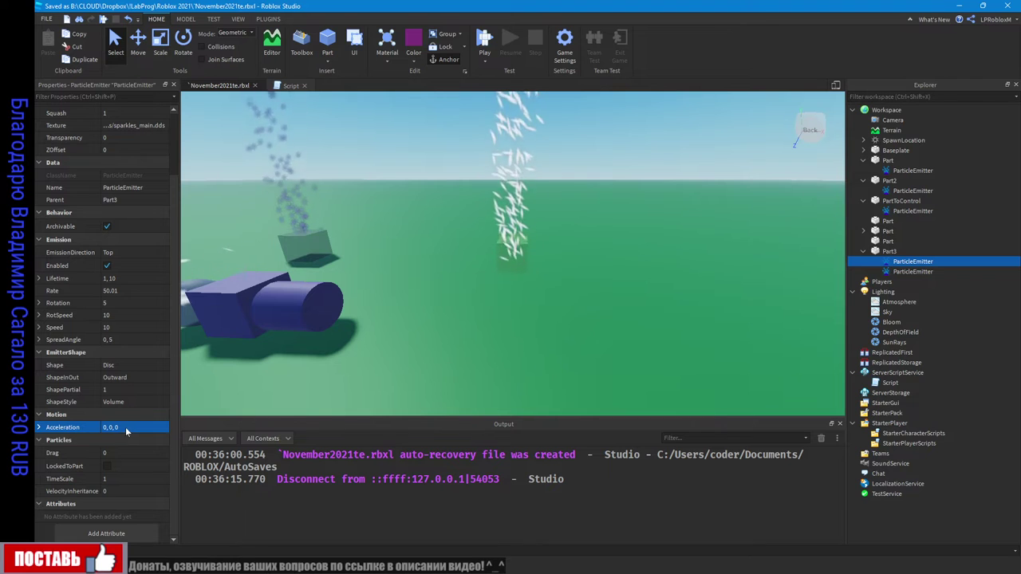
# Step: Try Acceleration values of 10, 0, 0 and -10, 0, 0 on Part3's upward-emitting ParticleEmitter
pyautogui.press('Home')
pyautogui.press('Delete')
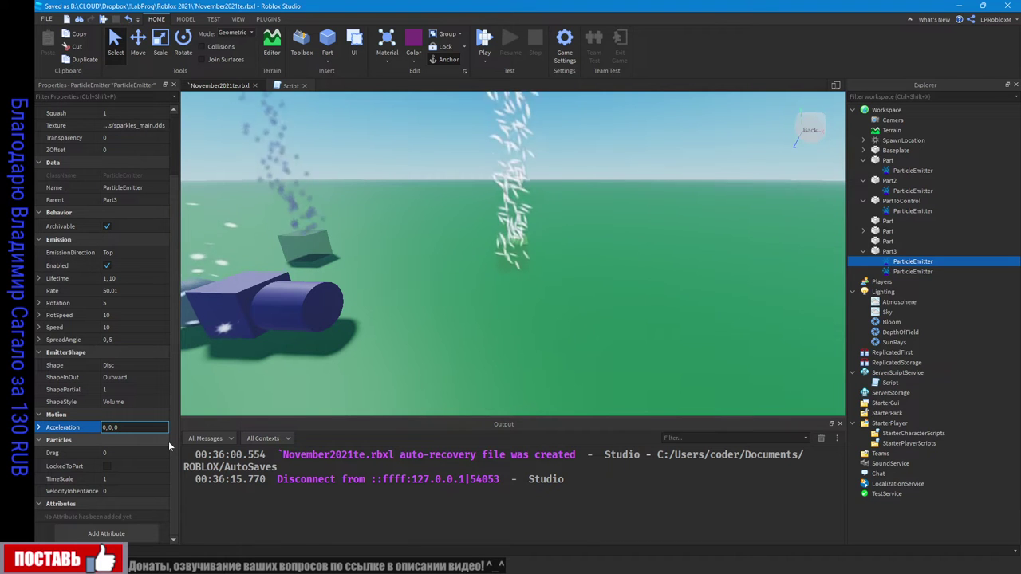
pyautogui.write(', 0')
pyautogui.press('Return')
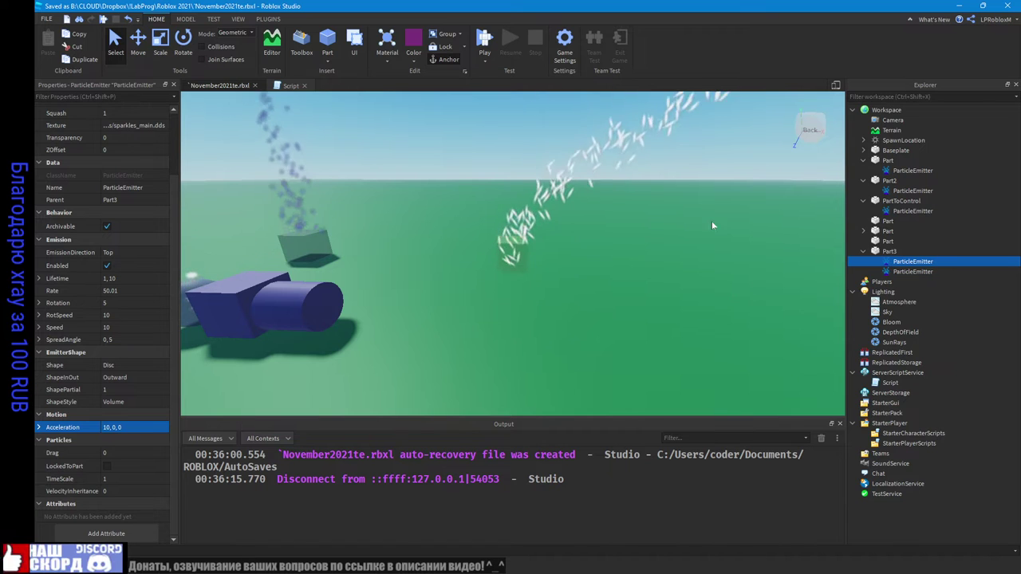
pyautogui.moveTo(601, 222); pyautogui.dragTo(601, 223, button='right')
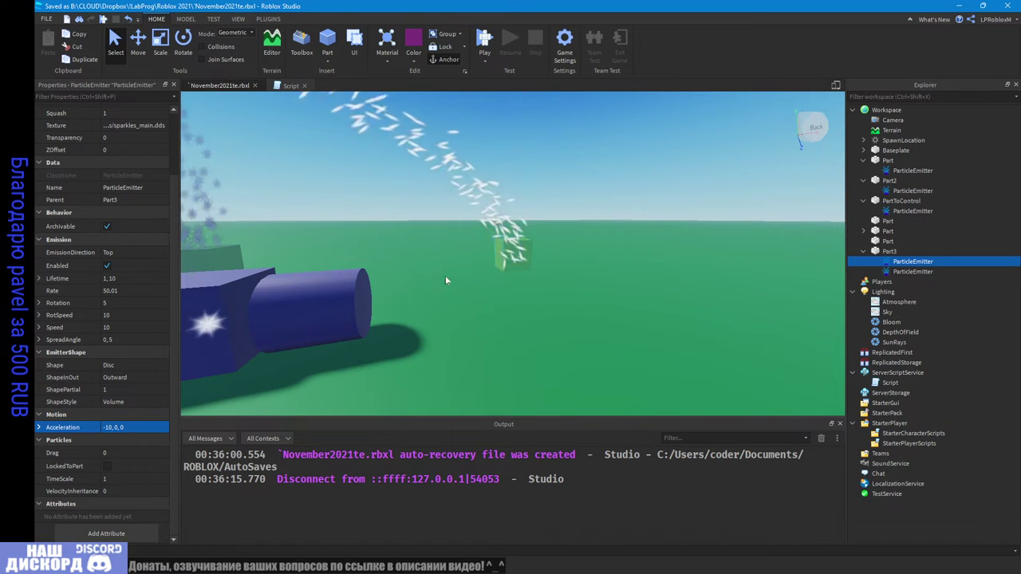
# Step: Set the Acceleration of Part3's upward-emitting ParticleEmitter to 0, 0, -10
pyautogui.click(130, 428)
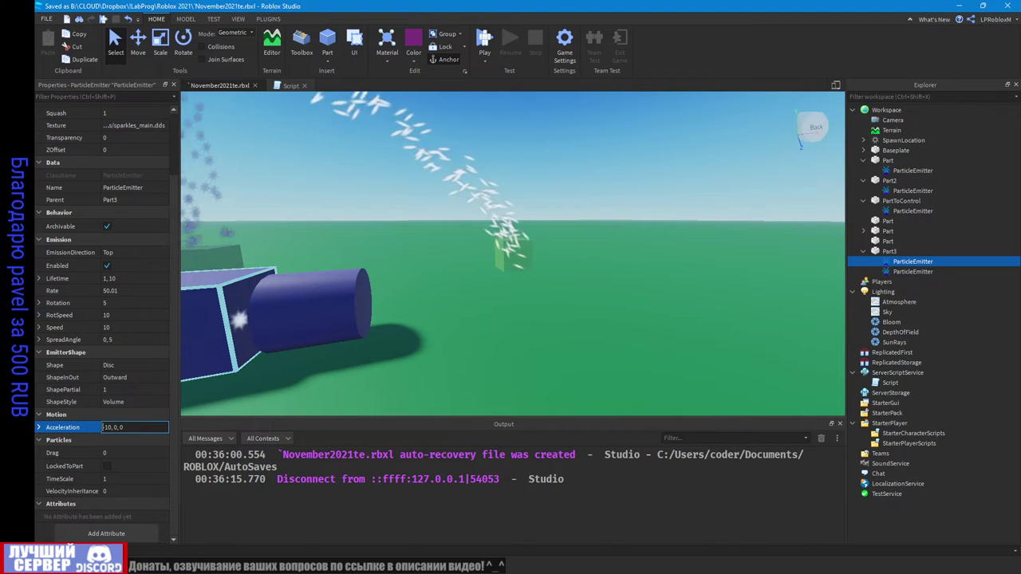
pyautogui.press('Delete')
pyautogui.press('Return')
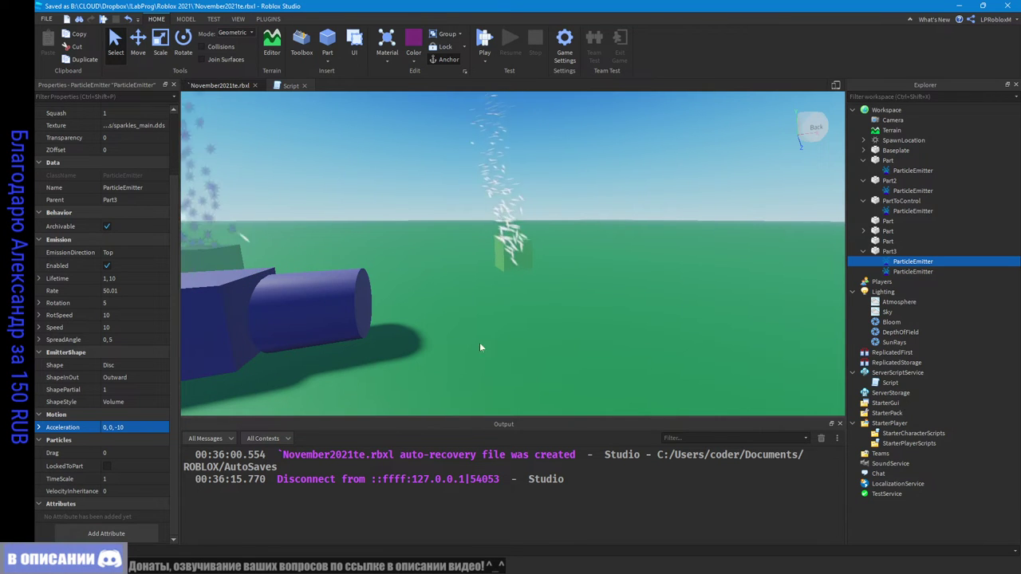
# Step: Set the acceleration of Part3's enabled particle emitter to 0, 0, 10 and view the particle stream
pyautogui.moveTo(513, 312); pyautogui.dragTo(514, 312, button='right')
pyautogui.click(149, 428)
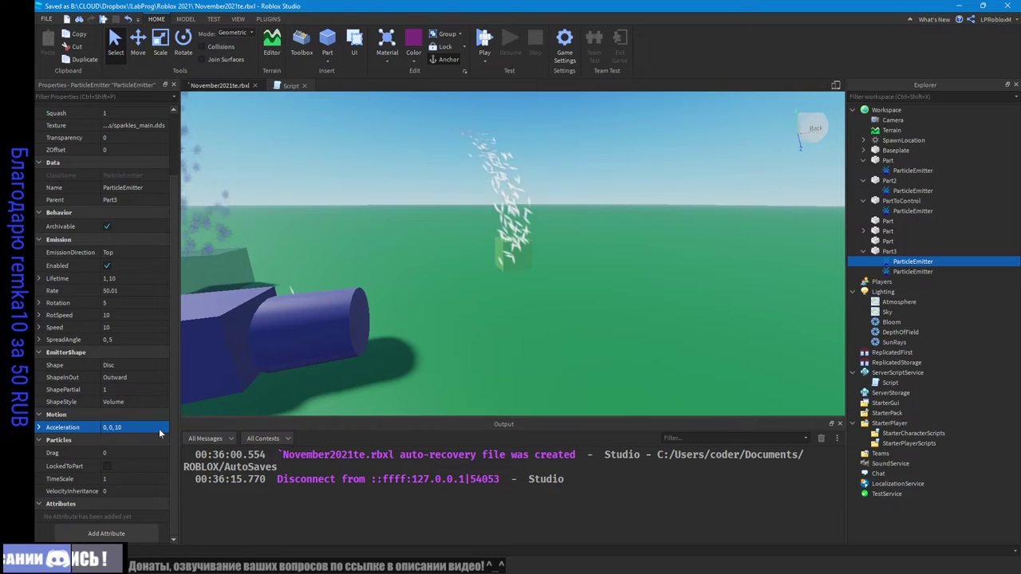
pyautogui.moveTo(524, 252); pyautogui.dragTo(524, 253, button='right')
# Step: Change the acceleration of Part3's enabled emitter to 0, 10, 0 so it acts along the Y axis
pyautogui.click(148, 428)
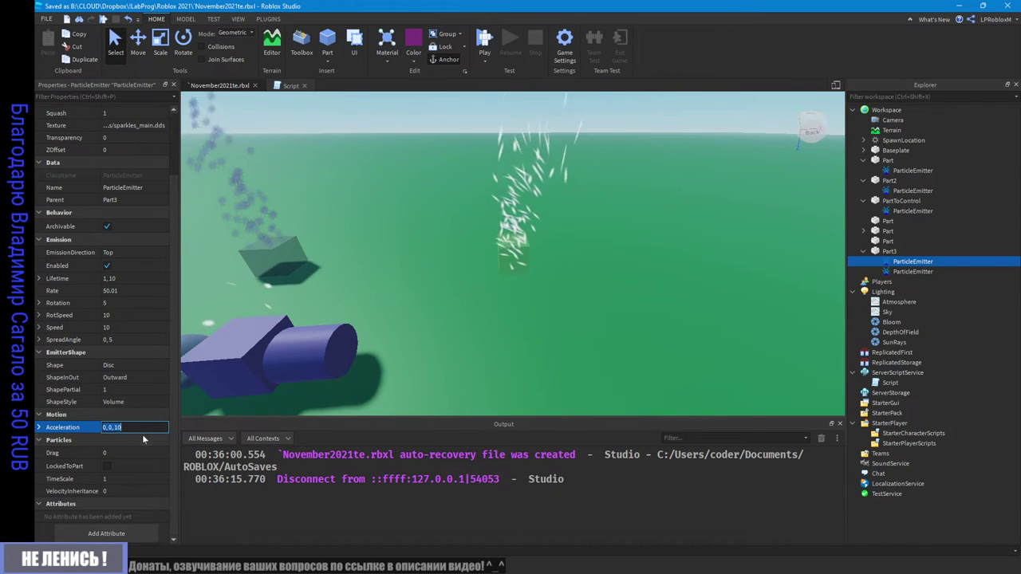
pyautogui.press('Left')
pyautogui.press('Left')
pyautogui.press('Left')
pyautogui.write('1')
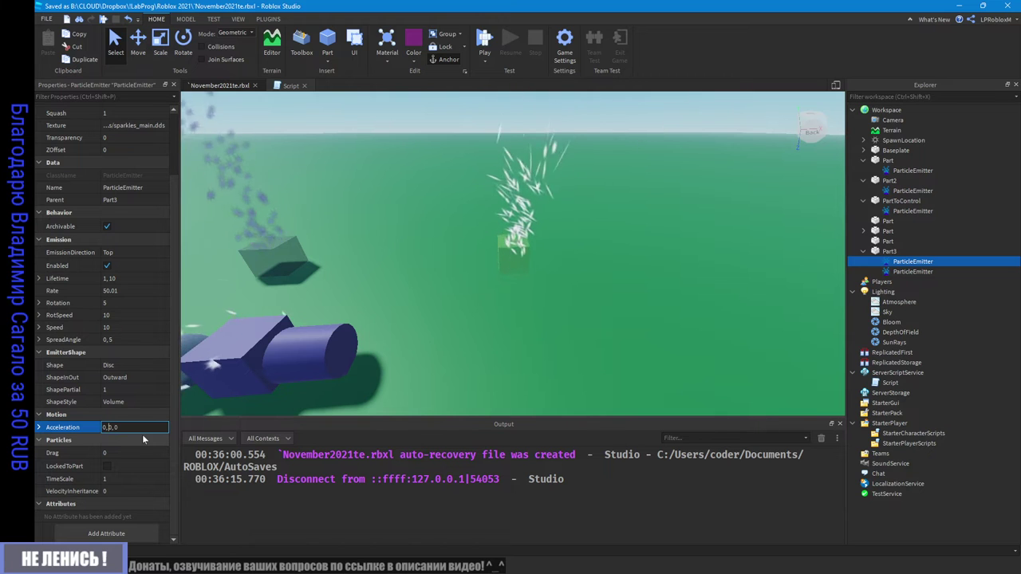
pyautogui.press('Return')
pyautogui.moveTo(462, 280); pyautogui.dragTo(462, 280, button='right')
# Step: Set the emitter's acceleration to 0, -10, 0 and inspect the particles from several angles
pyautogui.click(110, 429)
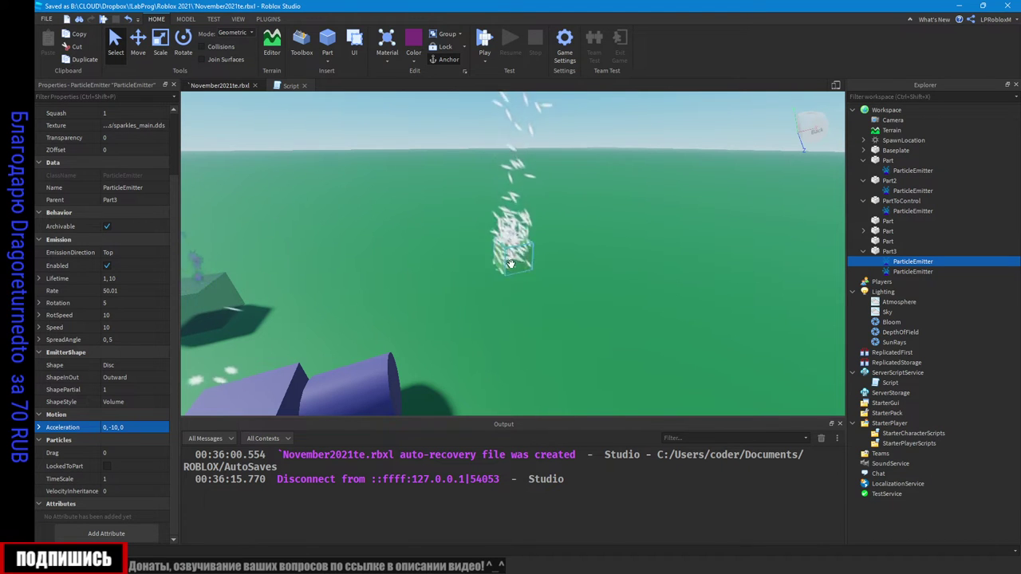
pyautogui.moveTo(511, 264); pyautogui.dragTo(511, 264, button='right')
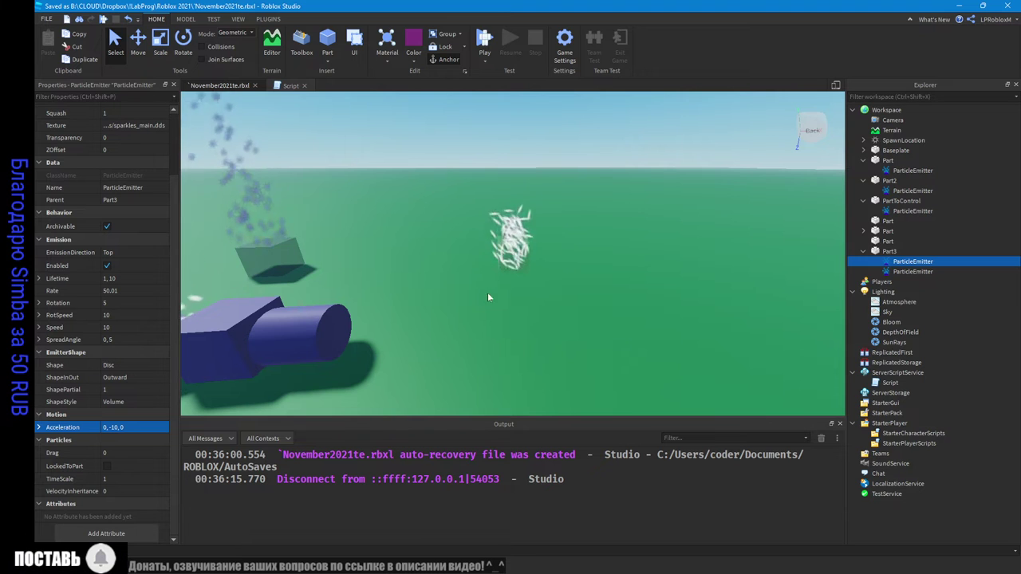
pyautogui.moveTo(487, 293)
pyautogui.mouseDown(button='right')
pyautogui.moveTo(507, 239)
pyautogui.moveTo(497, 184)
pyautogui.moveTo(500, 303)
pyautogui.mouseUp(button='right')
pyautogui.scroll(3, 509, 263)
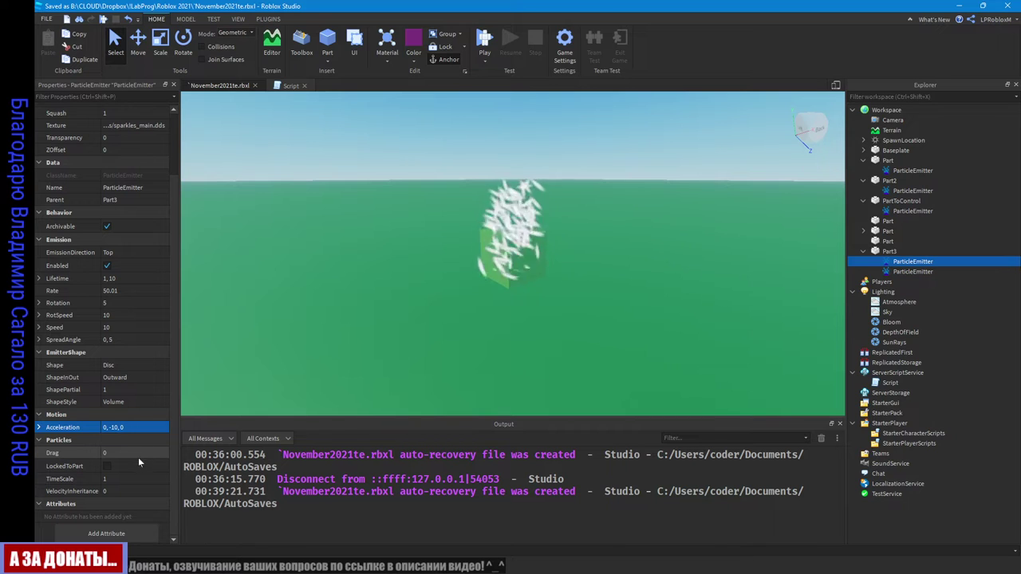
pyautogui.moveTo(539, 287); pyautogui.dragTo(538, 285, button='right')
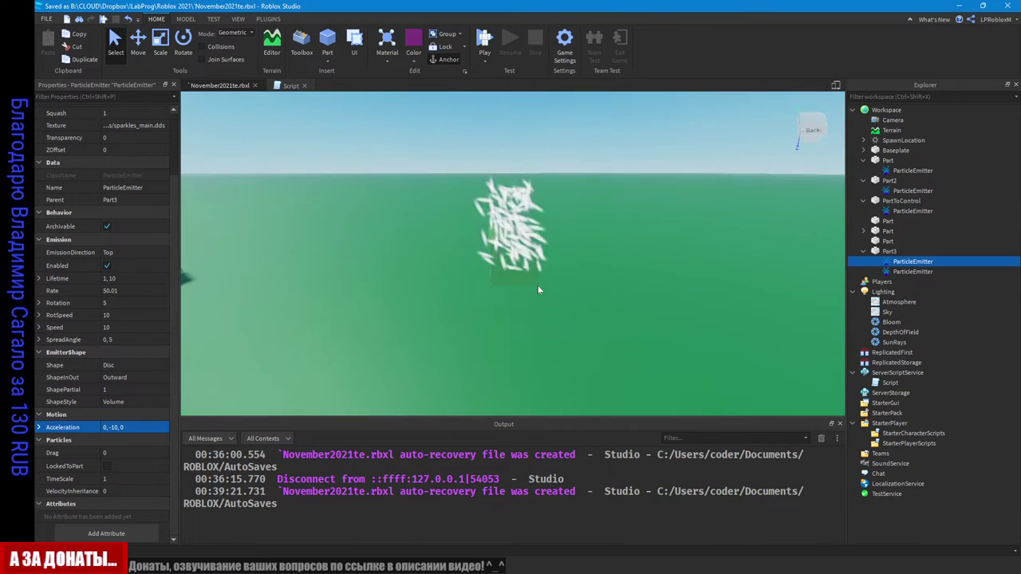
# Step: Delete Part3's second, disabled particle emitter and colour the remaining emitter's particles red (255, 0, 0)
pyautogui.click(916, 272)
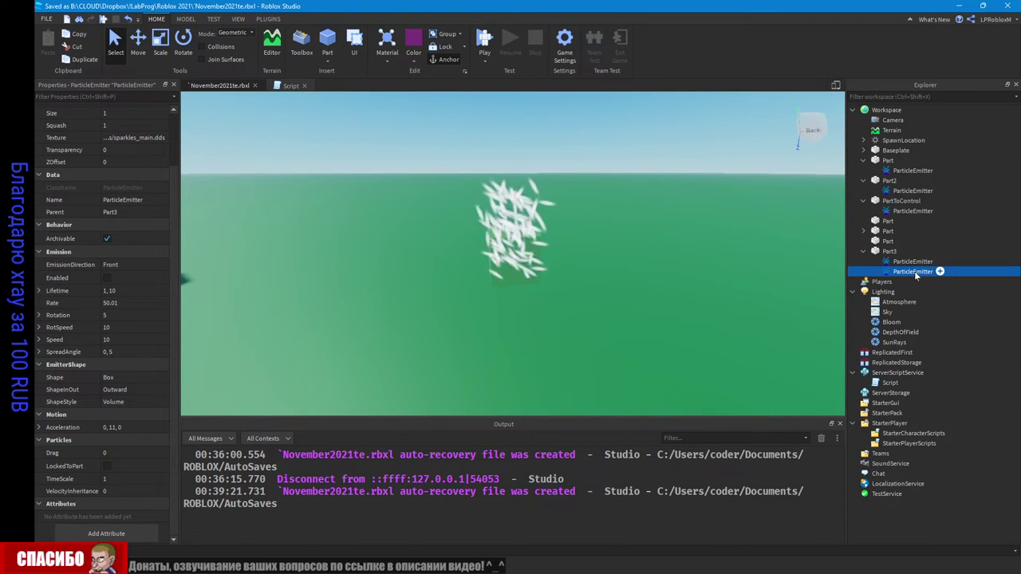
pyautogui.press('Delete')
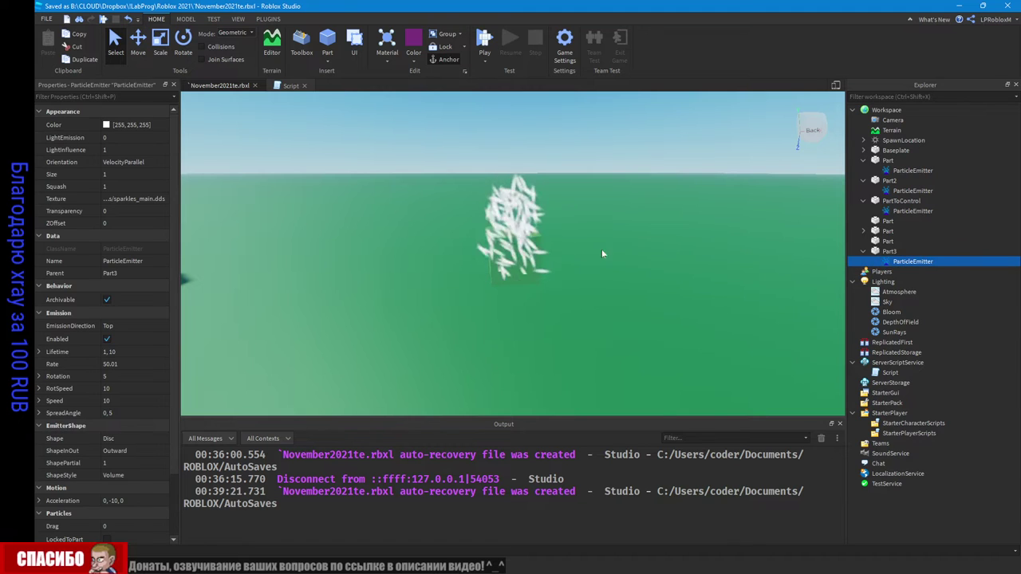
pyautogui.click(102, 127)
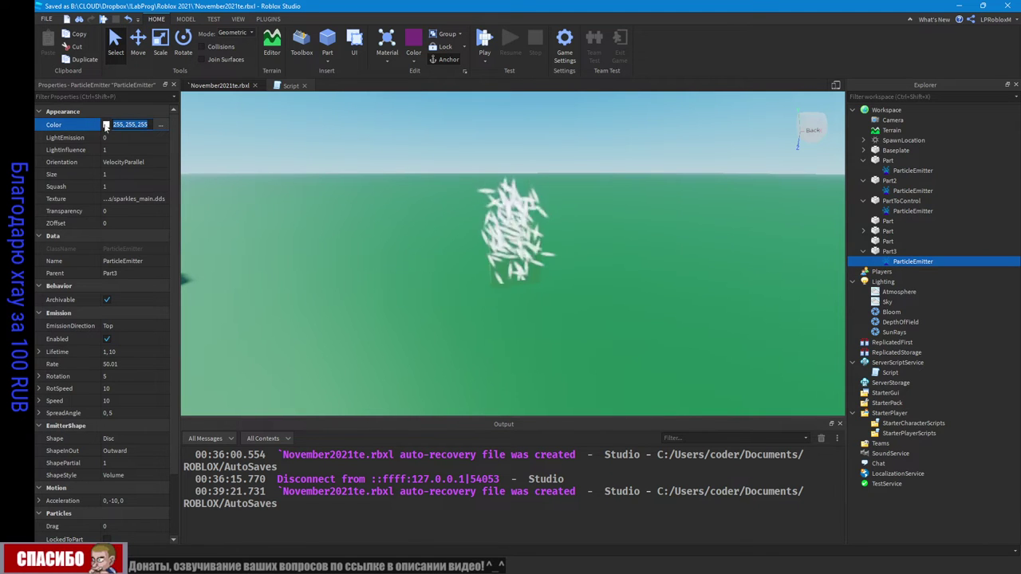
pyautogui.click(105, 125)
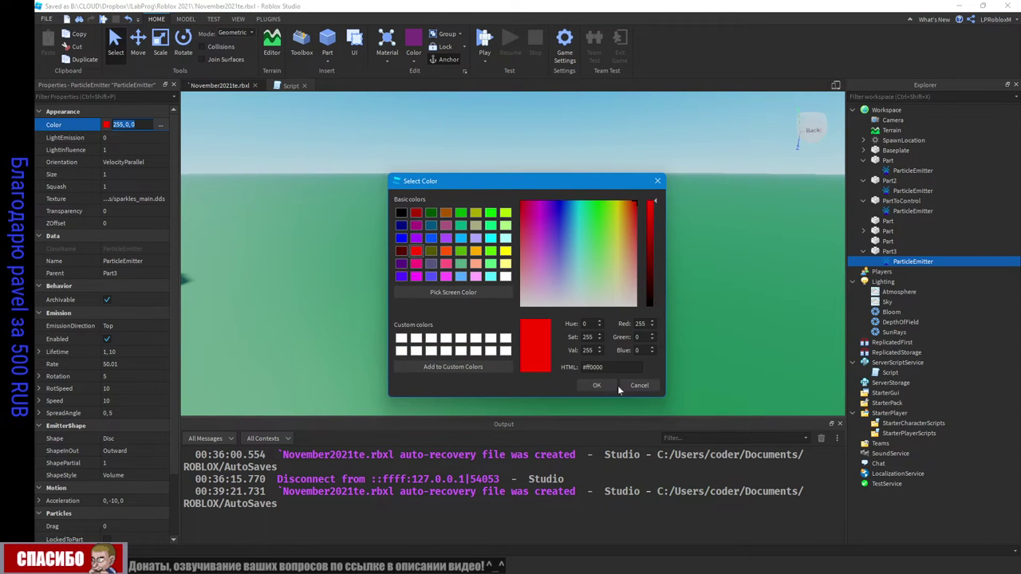
pyautogui.click(596, 386)
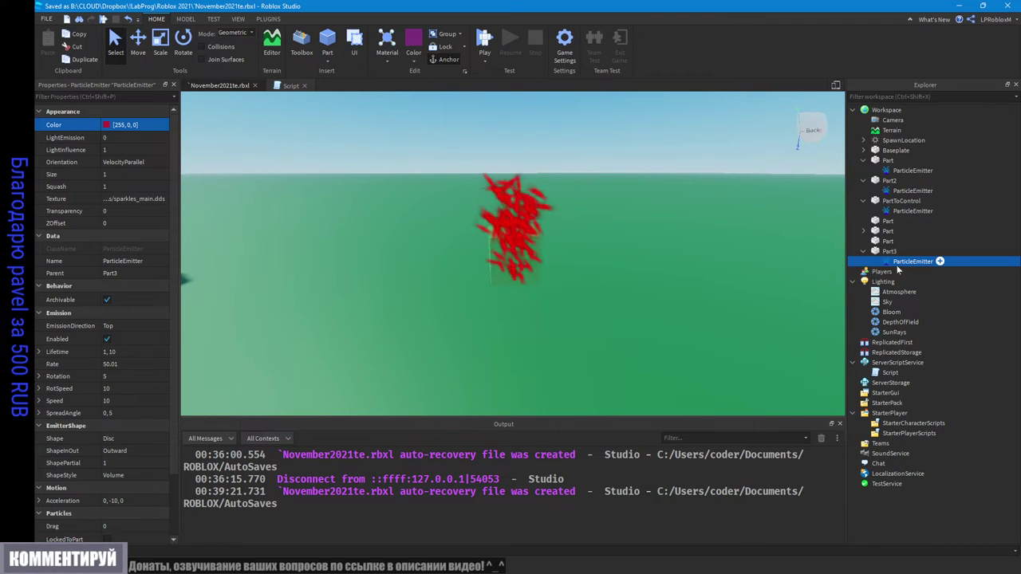
# Step: Duplicate the red particle emitter in Part3 and set the copy's color to green (0, 255, 0)
pyautogui.hotkey('ctrl', 'd')
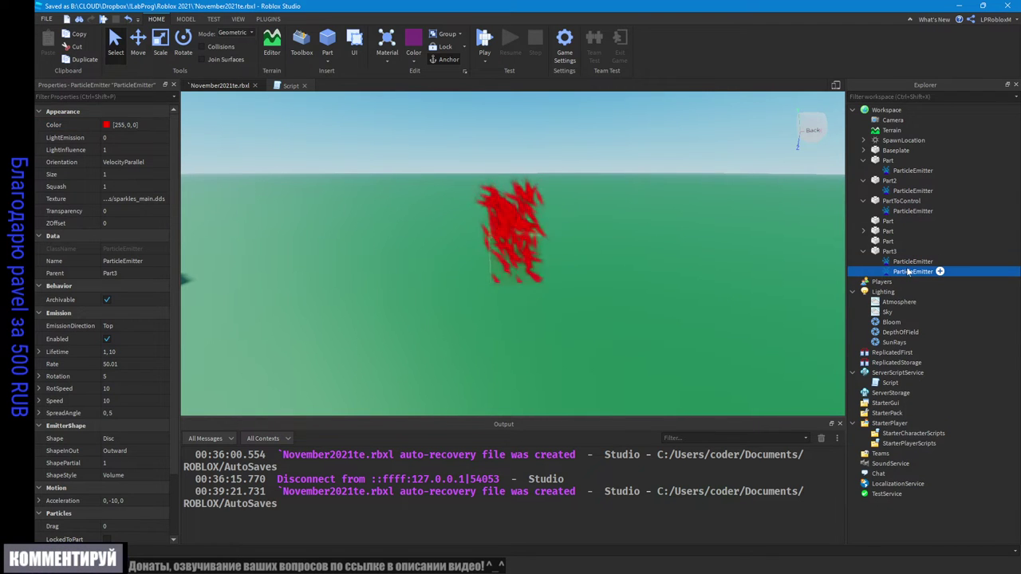
pyautogui.click(107, 126)
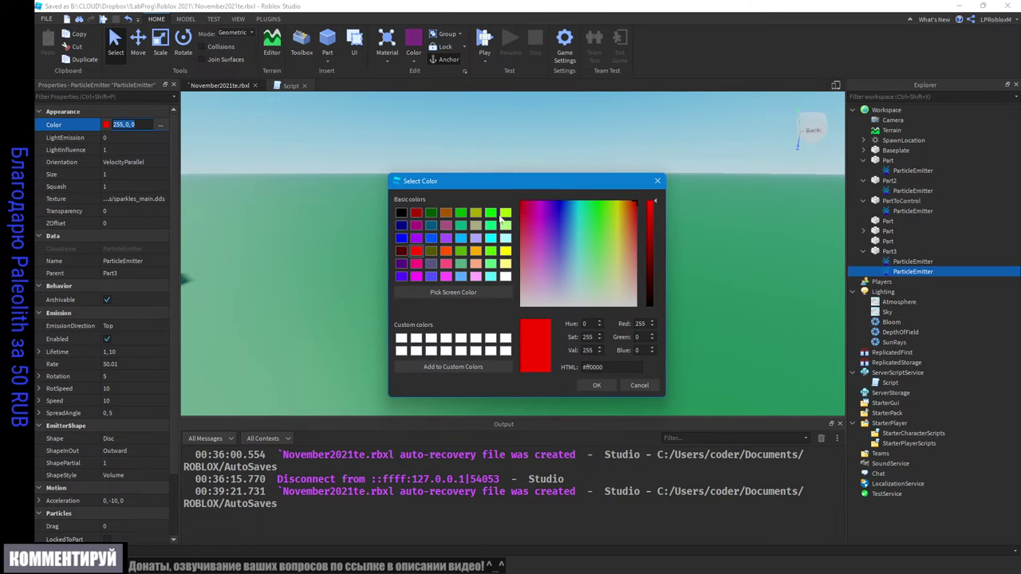
pyautogui.click(595, 386)
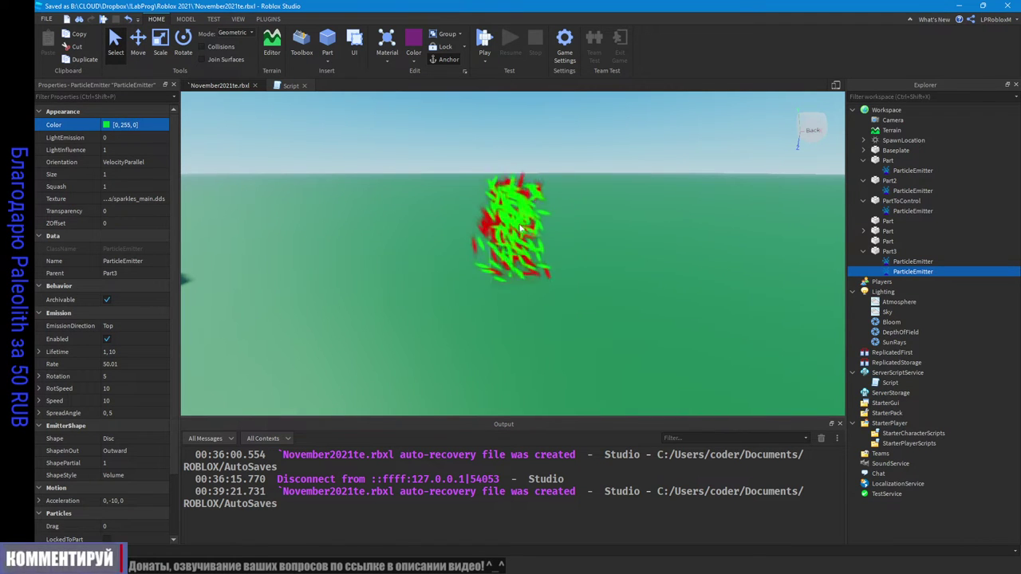
pyautogui.moveTo(658, 262); pyautogui.dragTo(657, 261, button='right')
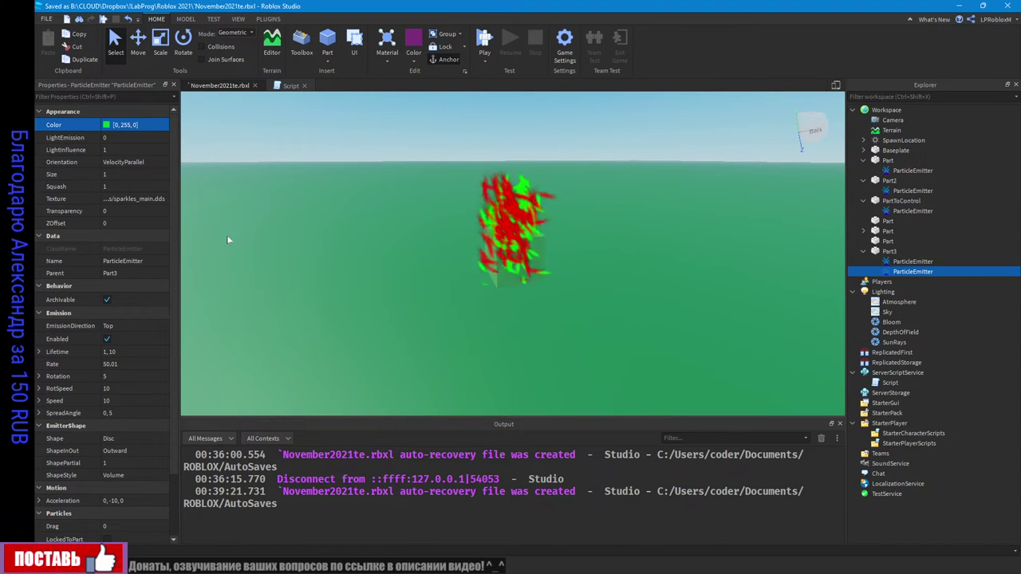
# Step: Set the red emitter's ZOffset to 1 and check the particle layering from several angles
pyautogui.click(914, 262)
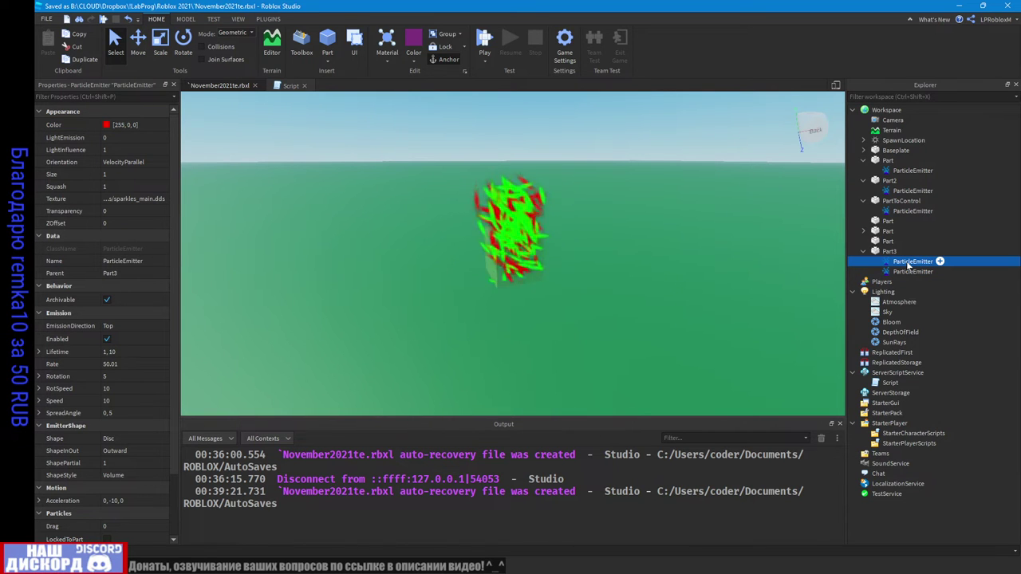
pyautogui.click(104, 223)
pyautogui.write('1')
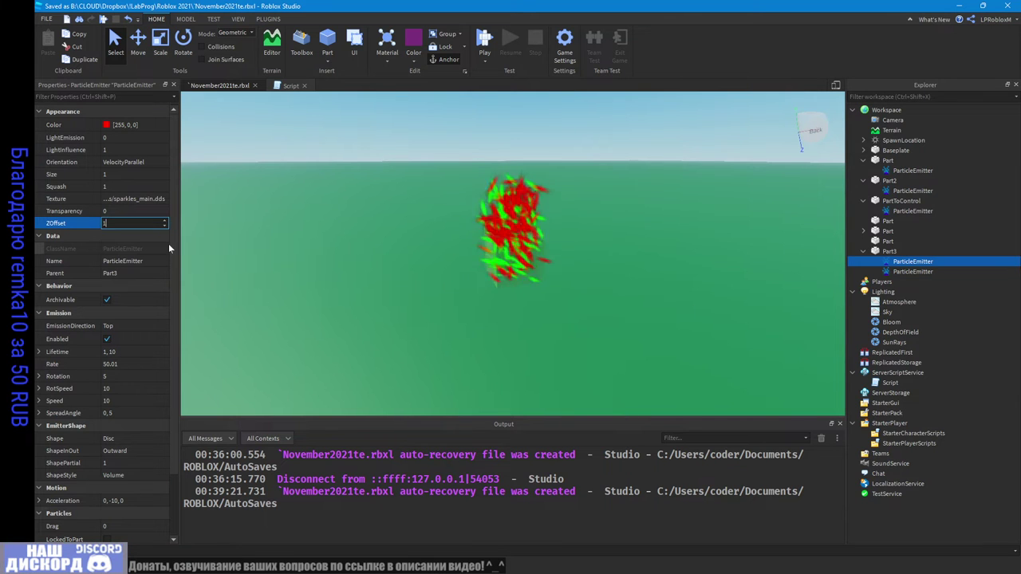
pyautogui.press('Return')
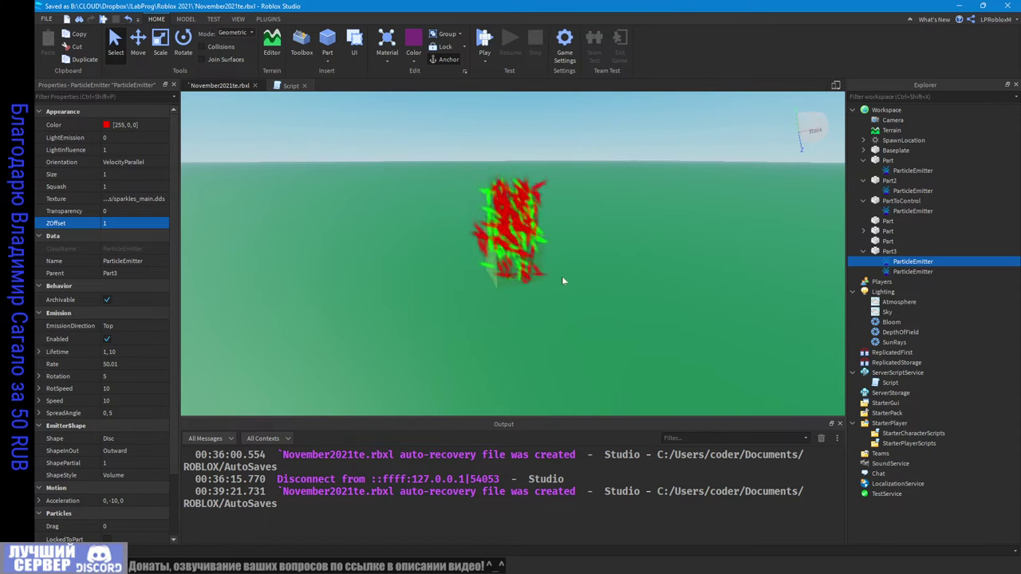
pyautogui.moveTo(556, 273); pyautogui.dragTo(552, 272, button='right')
pyautogui.moveTo(463, 270); pyautogui.dragTo(462, 270, button='right')
pyautogui.moveTo(595, 260); pyautogui.dragTo(597, 261, button='right')
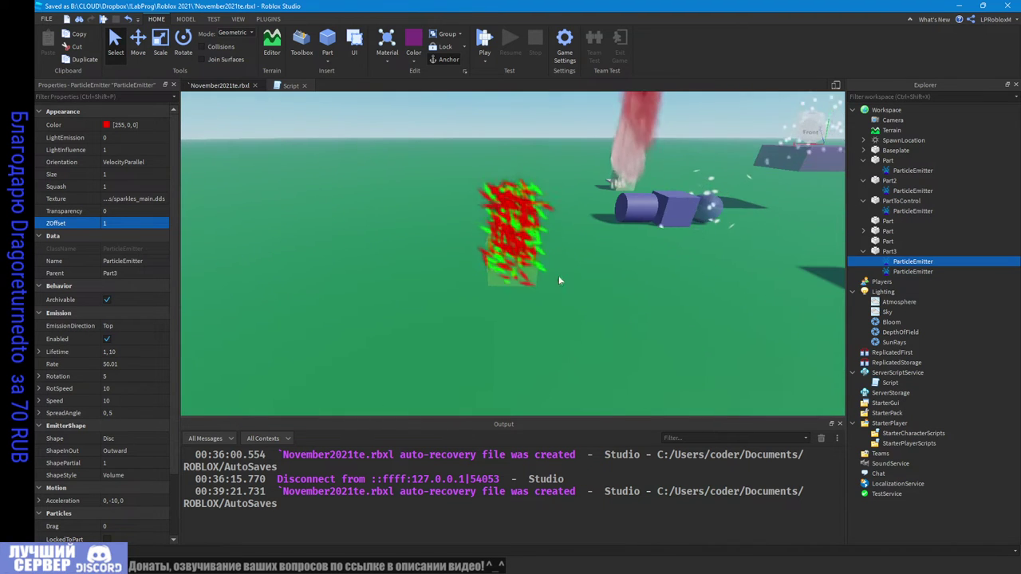
pyautogui.moveTo(479, 265); pyautogui.dragTo(479, 268, button='right')
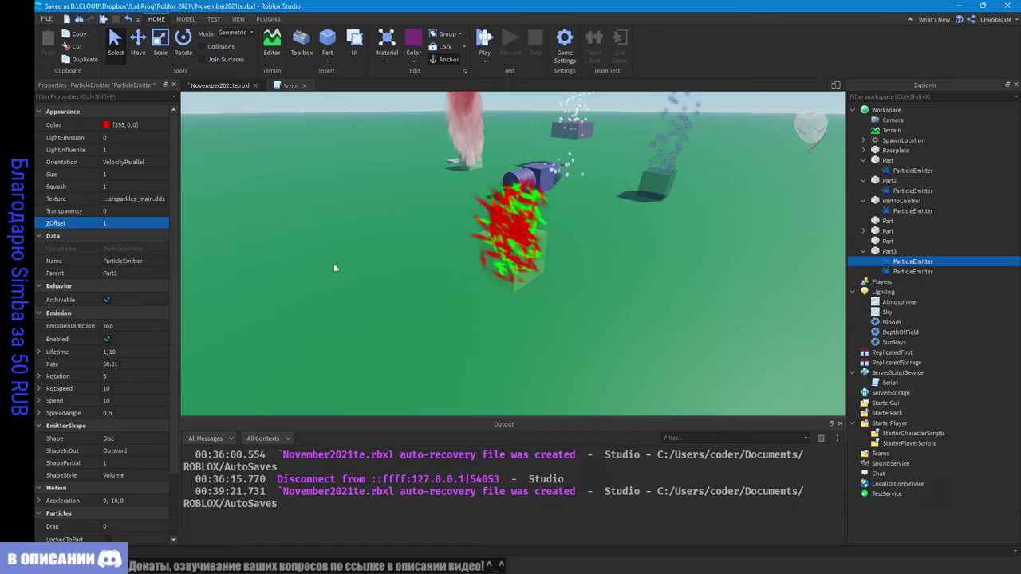
# Step: Set the red emitter's ZOffset to -1 and view how its particles layer against the green ones
pyautogui.click(155, 224)
pyautogui.write('-1')
pyautogui.press('Return')
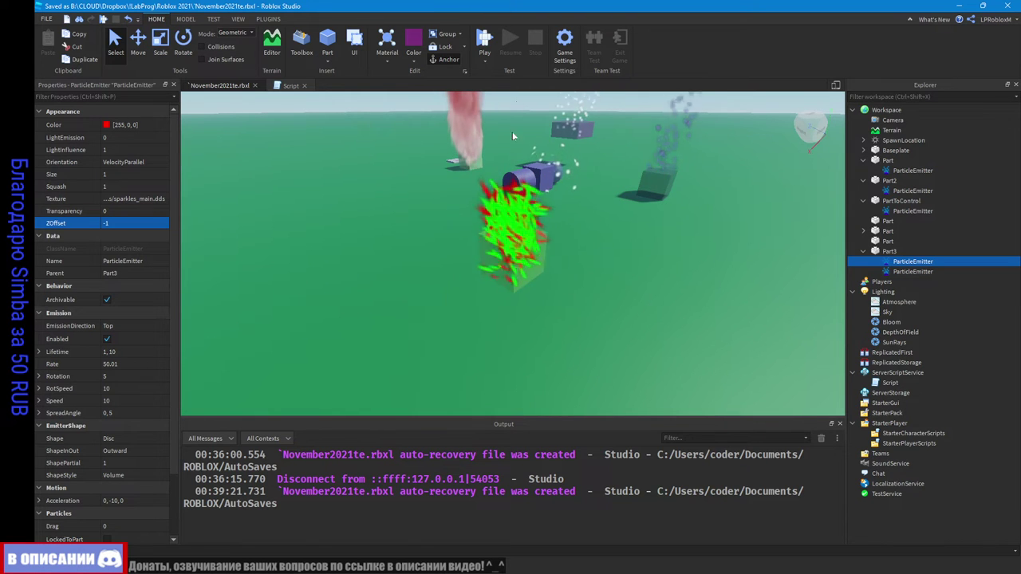
pyautogui.moveTo(488, 245); pyautogui.dragTo(488, 245, button='right')
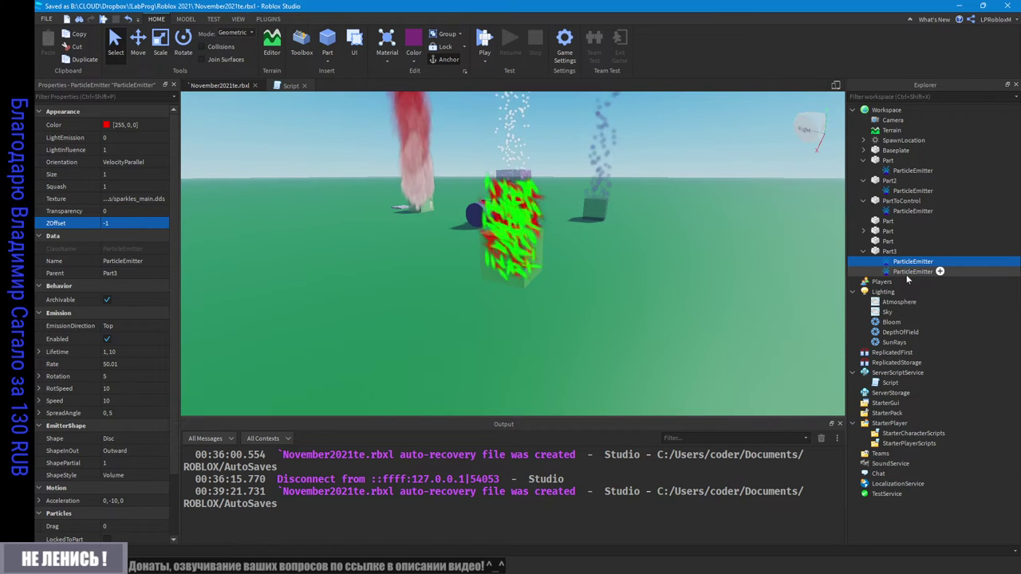
# Step: Duplicate the red particle emitter in Part3 and set the copy's color to blue (0, 0, 255)
pyautogui.hotkey('ctrl', 'd')
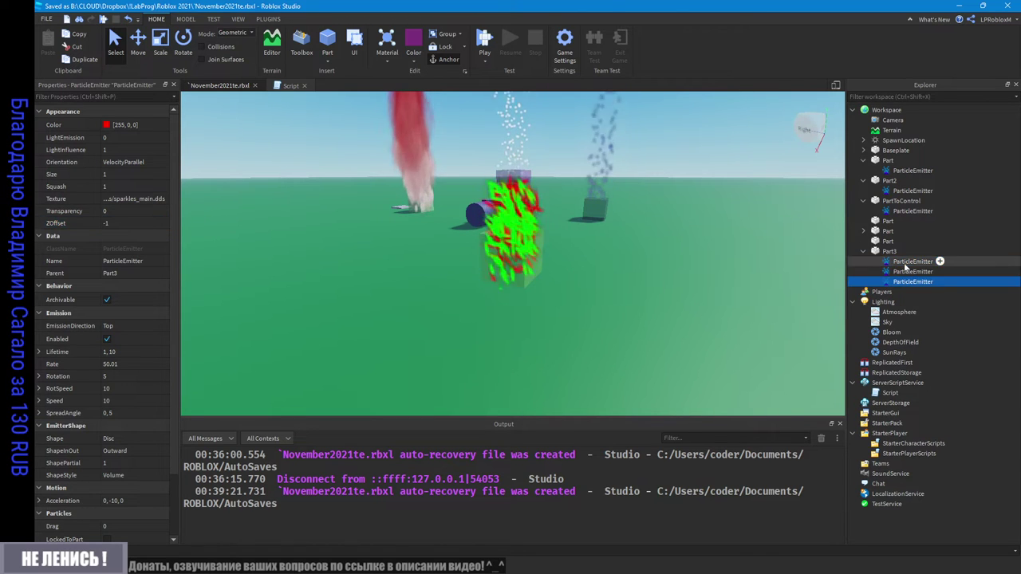
pyautogui.click(106, 125)
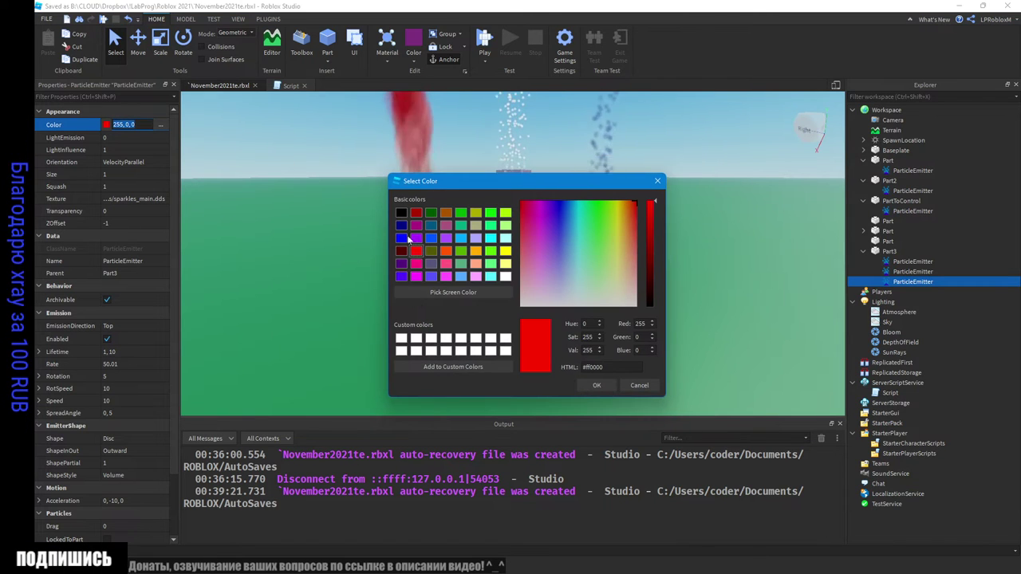
pyautogui.click(598, 386)
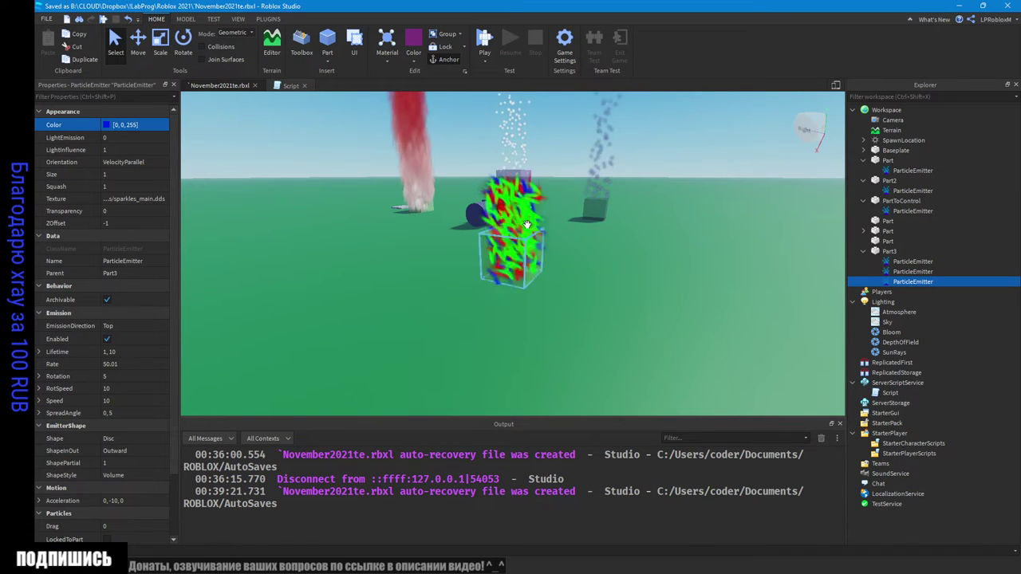
# Step: Compare the ZOffset of Part3's three emitters and set the blue emitter's ZOffset to -0.5
pyautogui.click(912, 261)
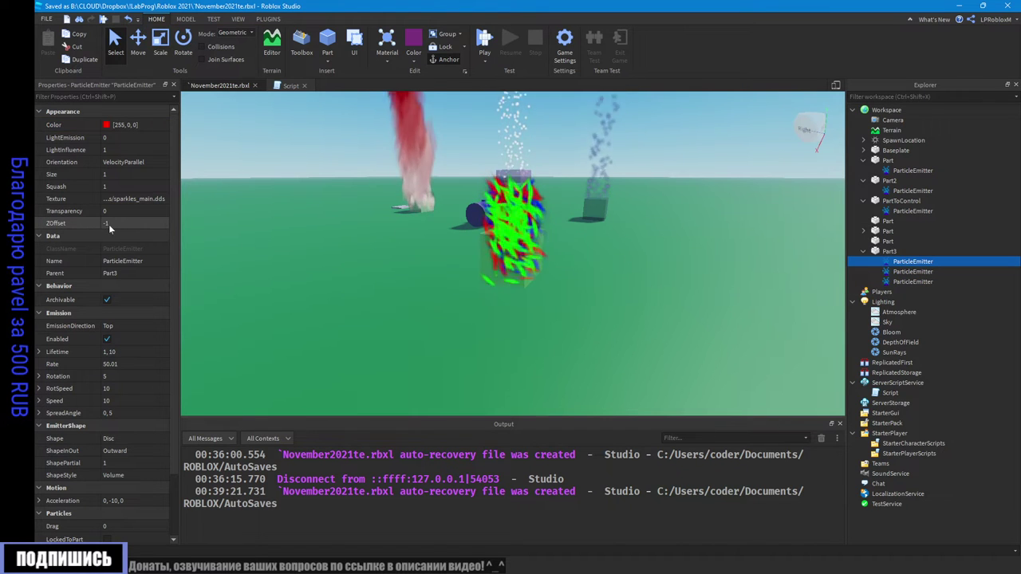
pyautogui.click(910, 272)
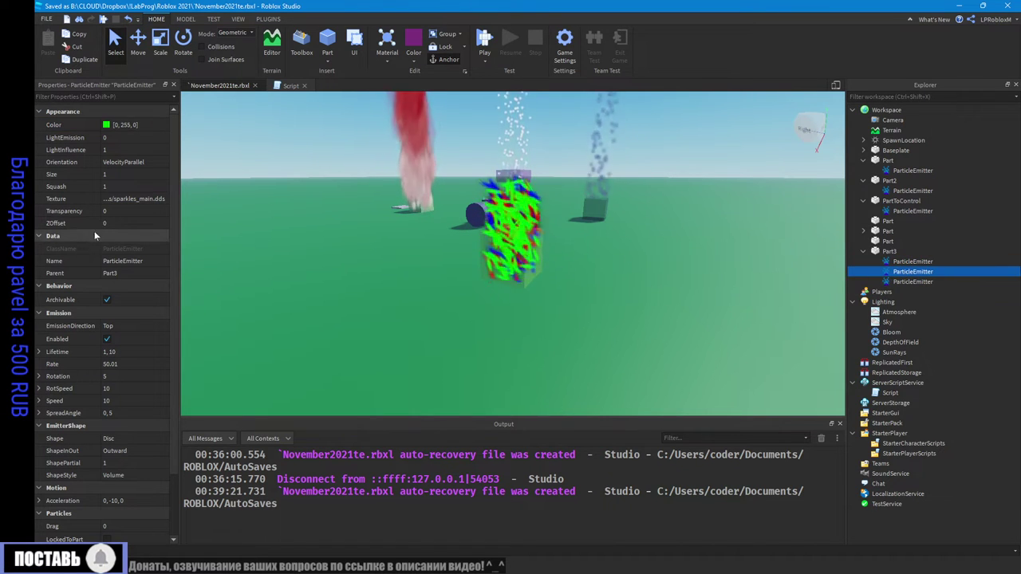
pyautogui.click(908, 282)
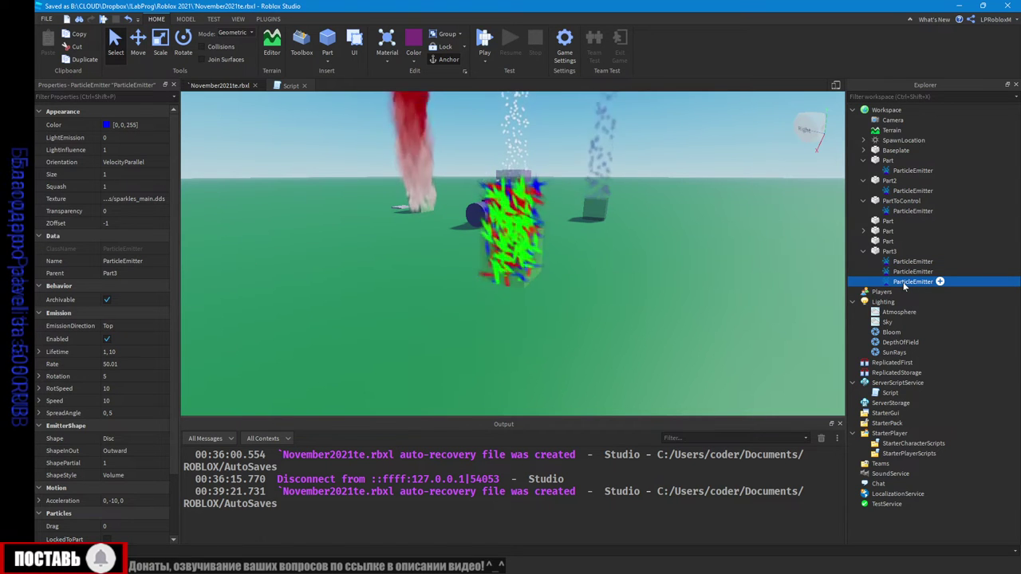
pyautogui.click(115, 226)
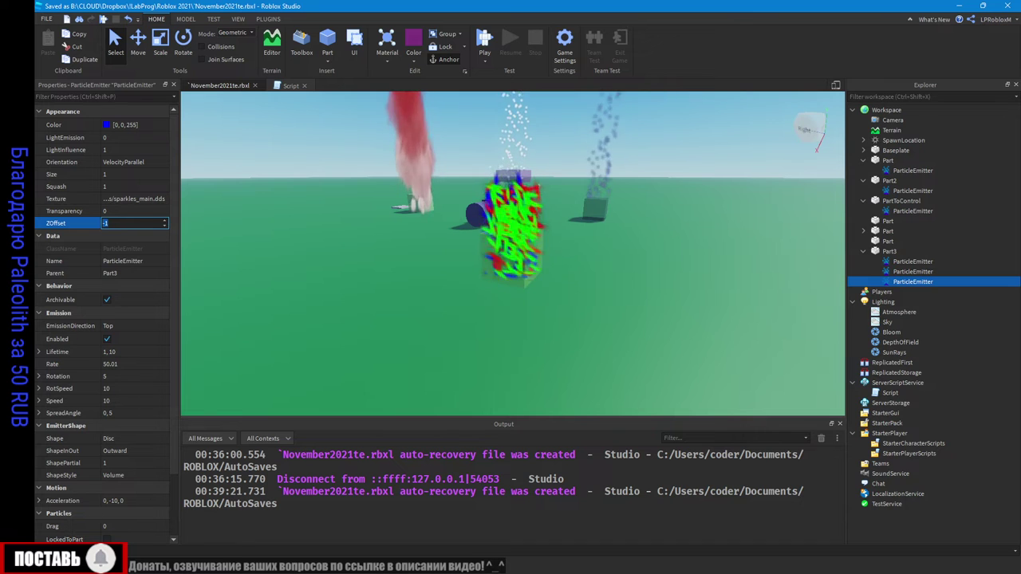
pyautogui.write('-0.5')
pyautogui.press('Return')
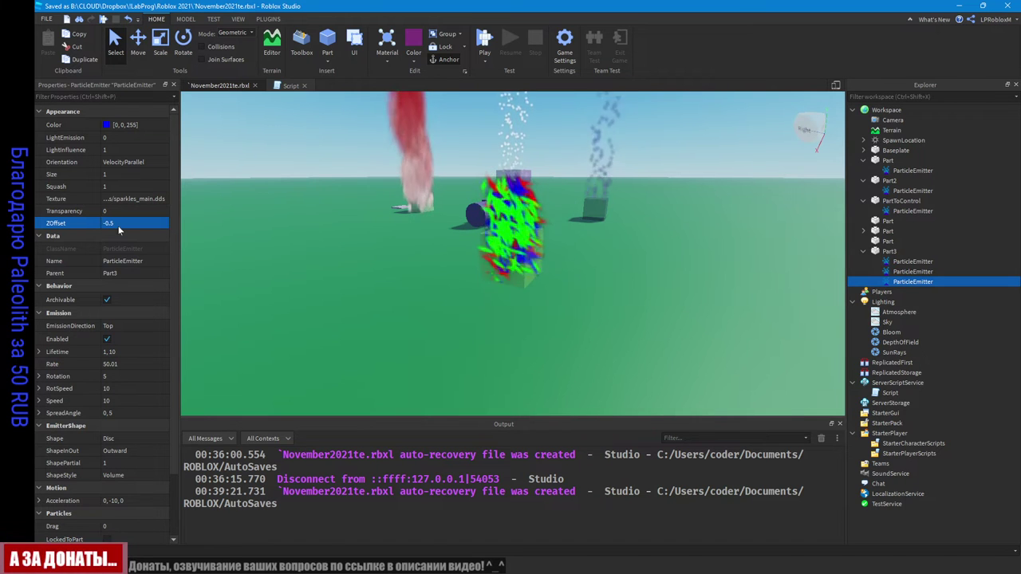
pyautogui.moveTo(587, 192); pyautogui.dragTo(543, 232, button='right')
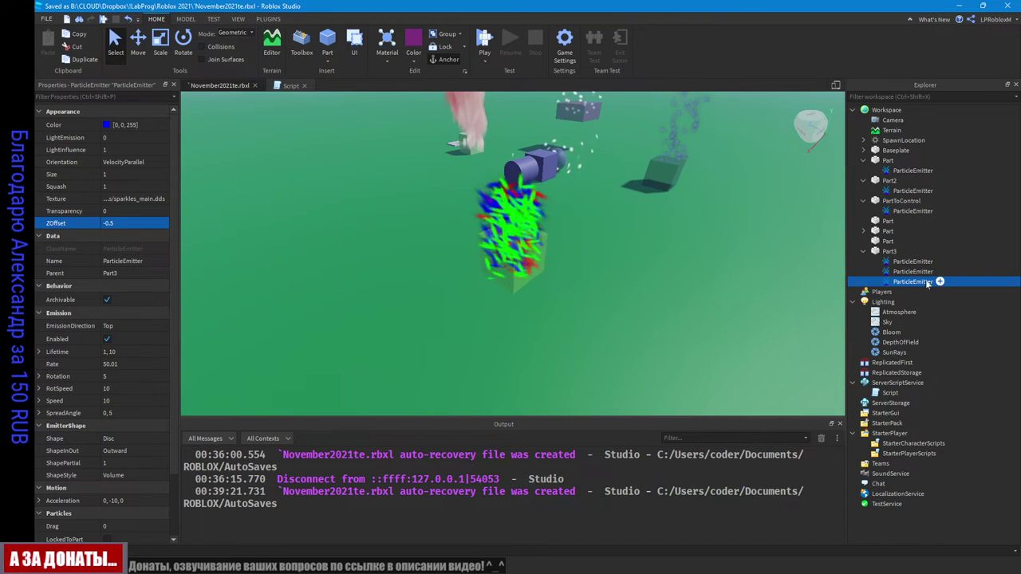
# Step: Set the Acceleration of Part3's red particle emitter to 0, -1, 0
pyautogui.click(906, 262)
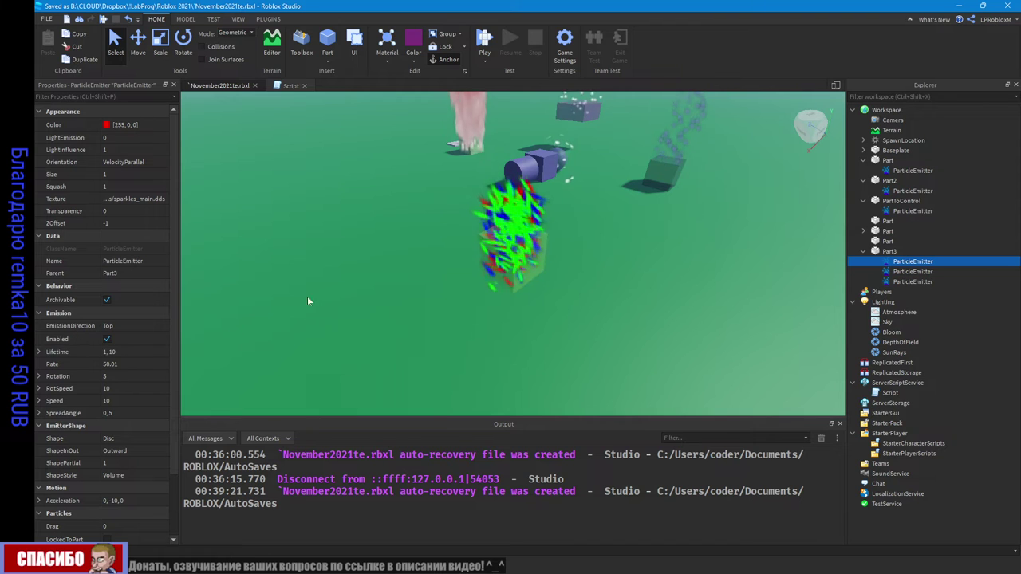
pyautogui.scroll(-3, 162, 421)
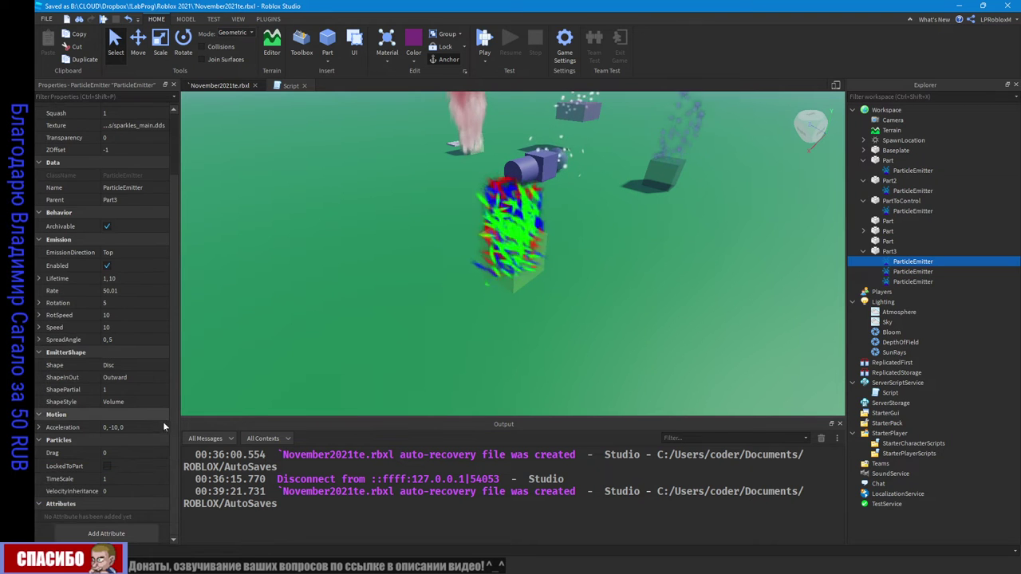
pyautogui.doubleClick(113, 427)
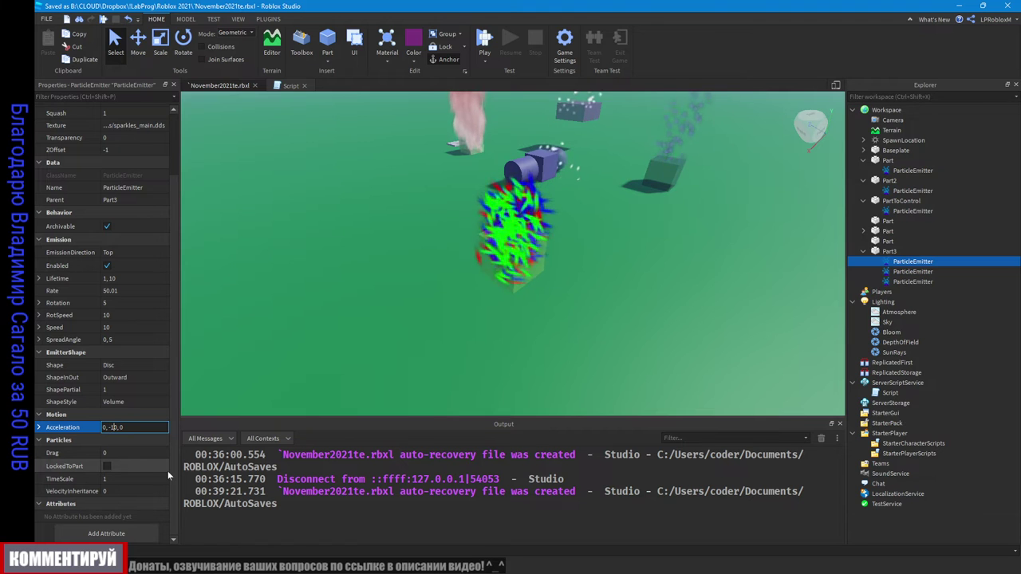
pyautogui.write('1')
pyautogui.press('Return')
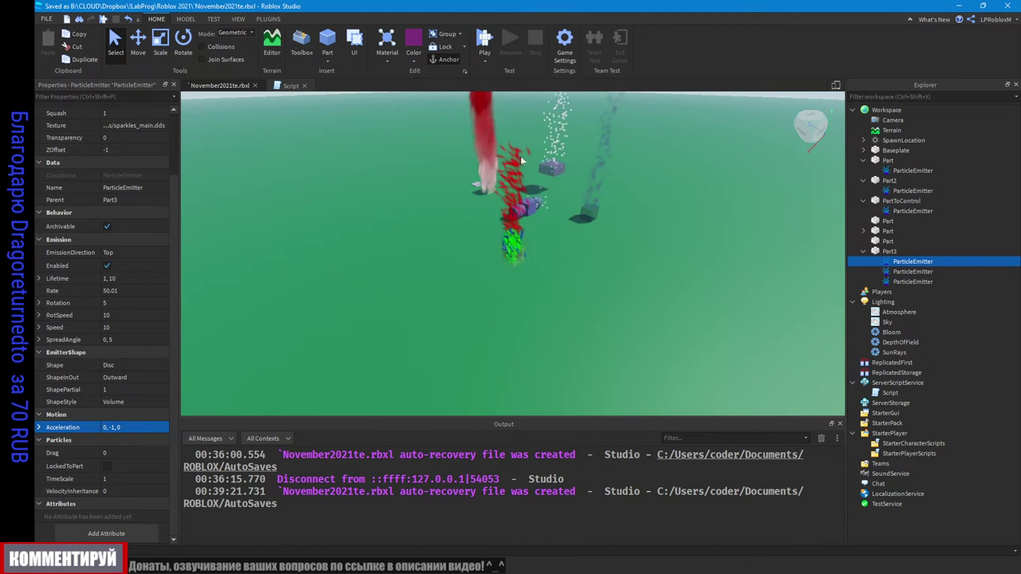
# Step: Examine how the red particles move from several distances and angles, and review the red emitter's properties
pyautogui.scroll(6, 541, 238)
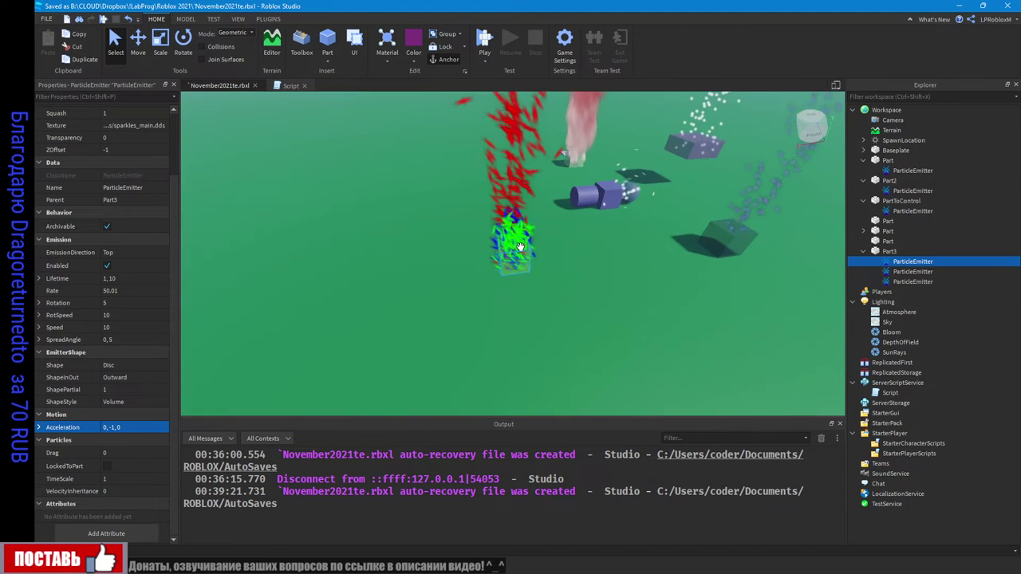
pyautogui.scroll(-5, 541, 213)
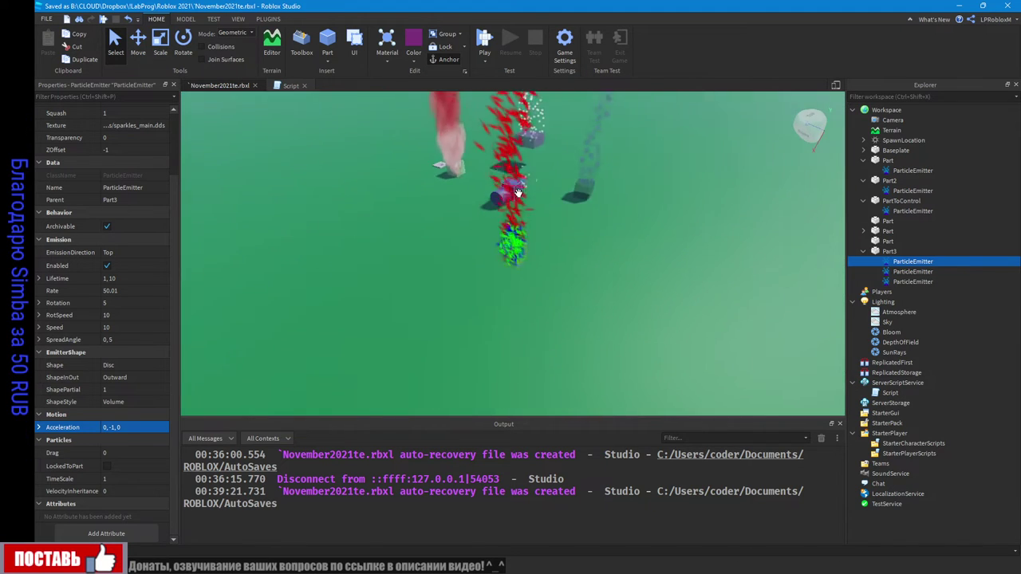
pyautogui.scroll(3, 541, 211)
pyautogui.moveTo(540, 208); pyautogui.dragTo(541, 209, button='right')
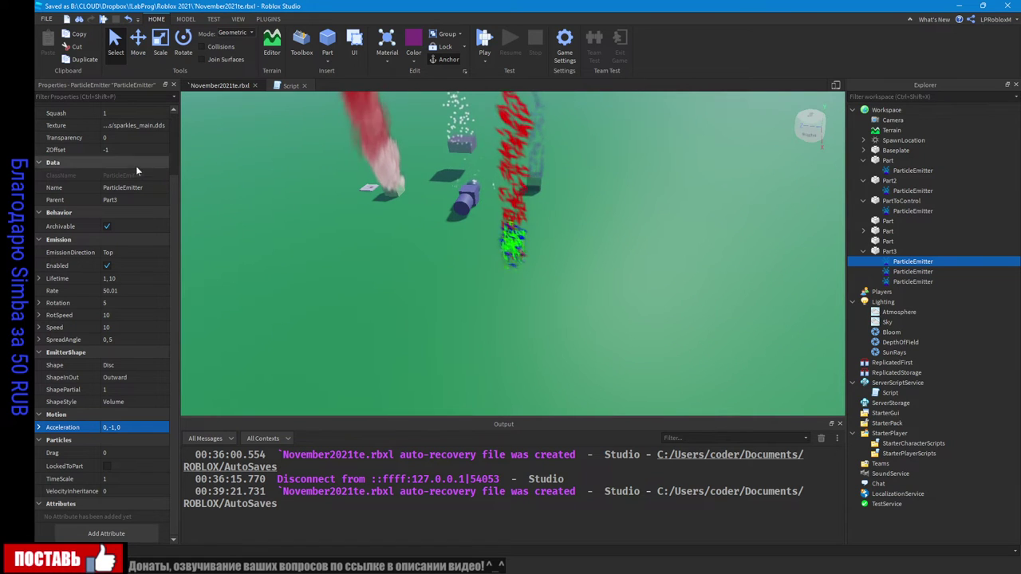
pyautogui.scroll(3, 131, 168)
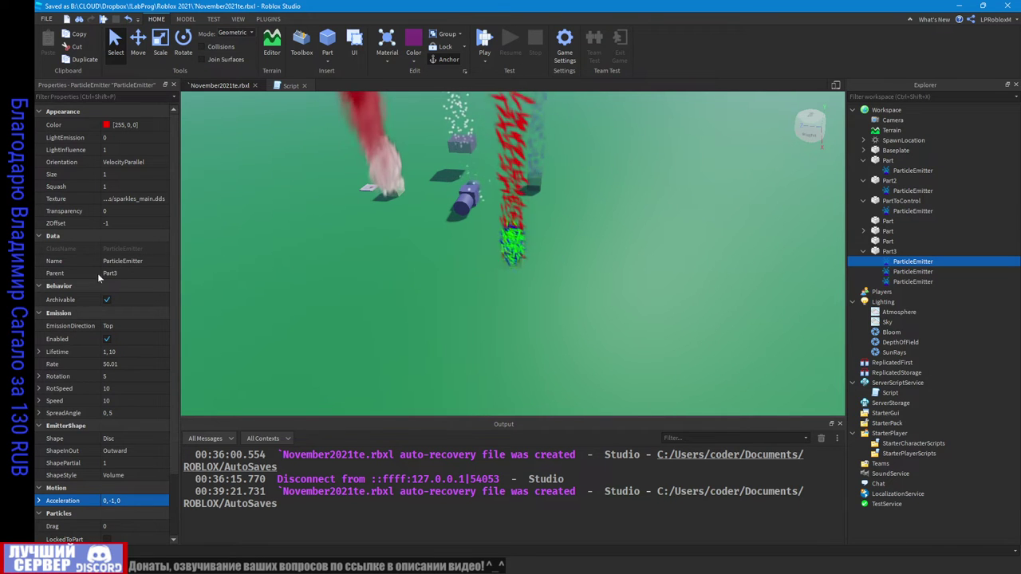
pyautogui.scroll(-3, 112, 315)
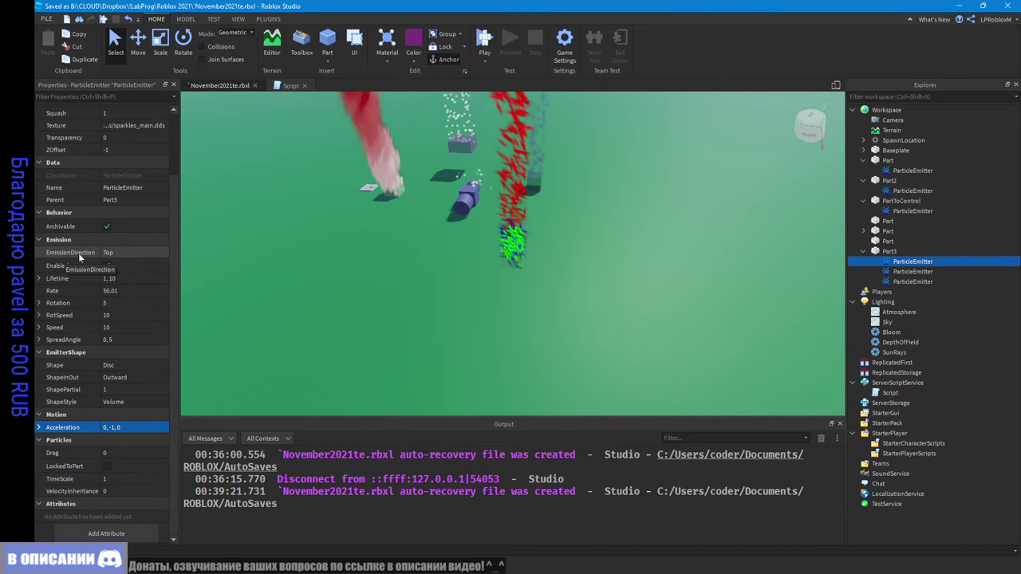
pyautogui.moveTo(683, 320); pyautogui.dragTo(683, 320, button='right')
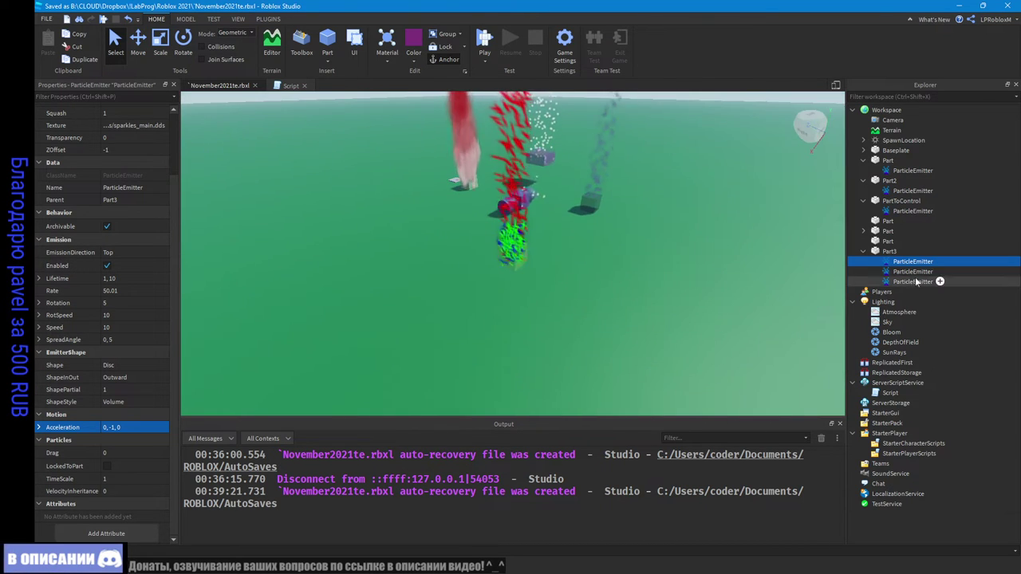
pyautogui.moveTo(485, 250); pyautogui.dragTo(500, 246, button='right')
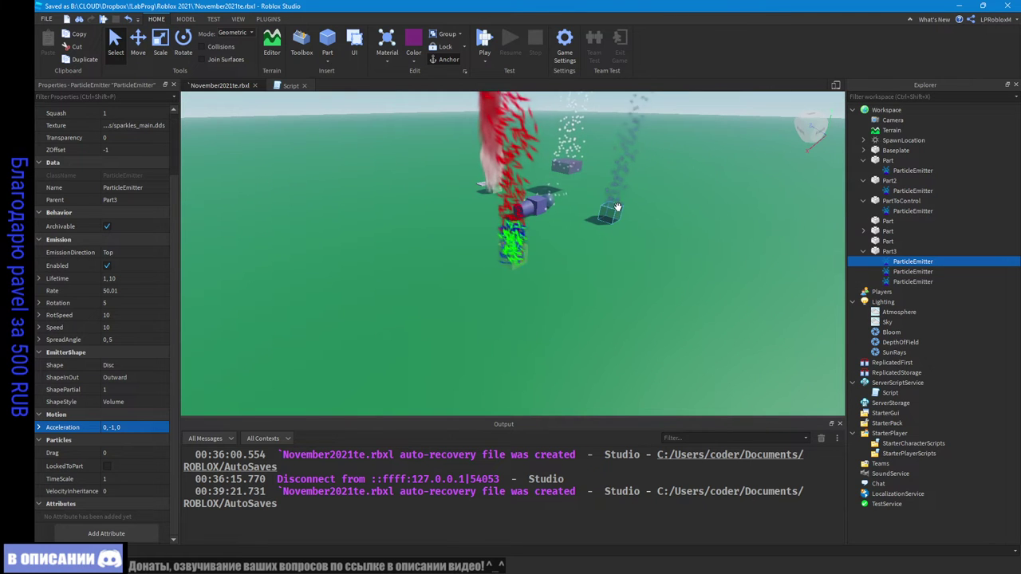
# Step: Focus the view on Part2 and select its particle emitter
pyautogui.click(569, 166)
pyautogui.click(569, 166)
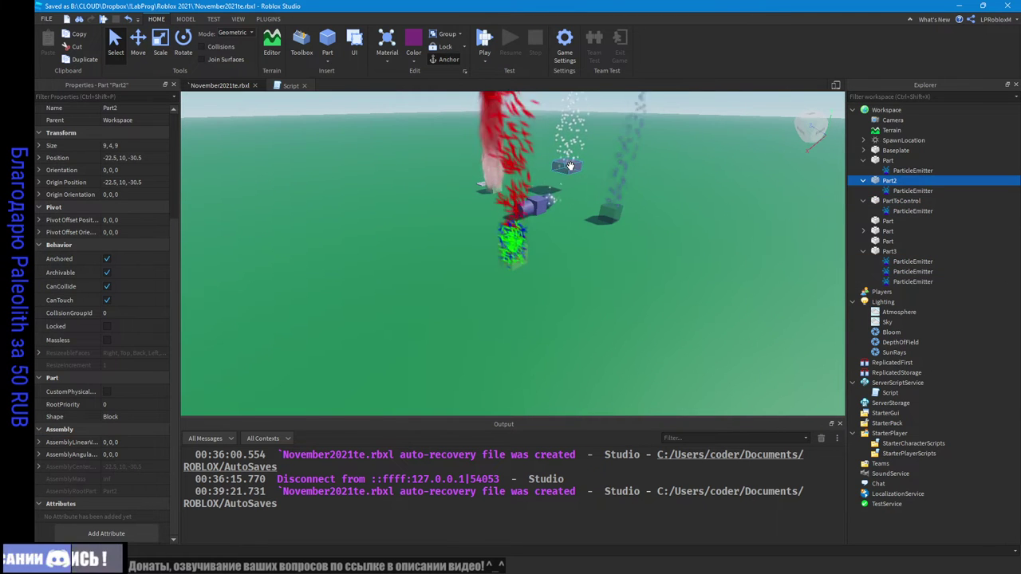
pyautogui.press('f')
pyautogui.scroll(-5, 592, 268)
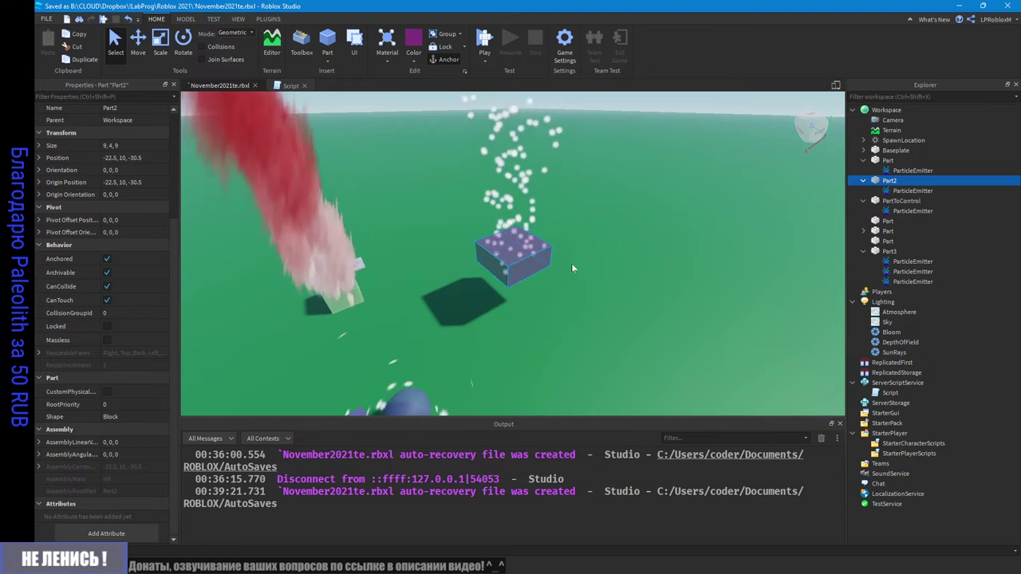
pyautogui.moveTo(571, 267); pyautogui.dragTo(567, 269, button='right')
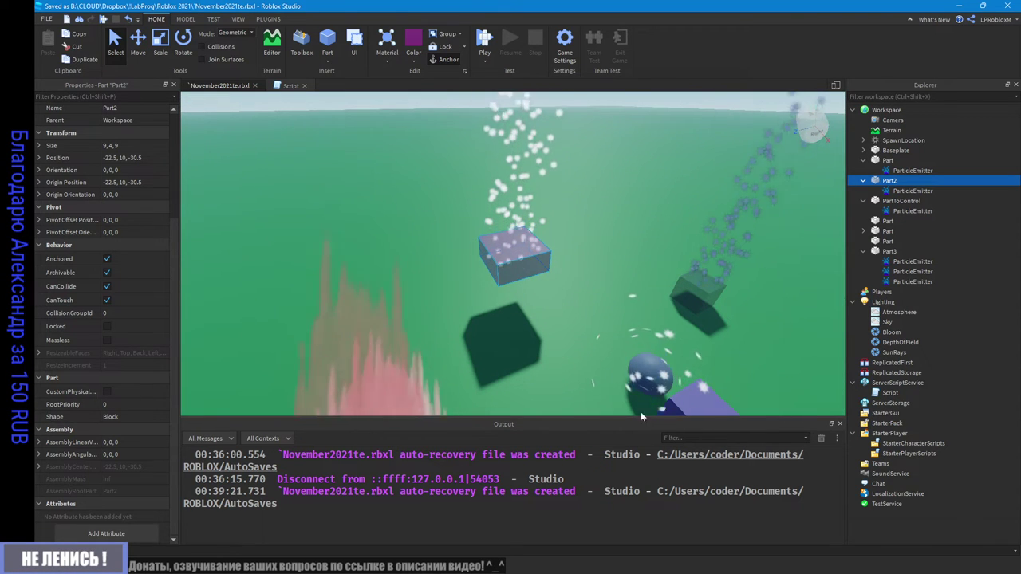
pyautogui.click(912, 190)
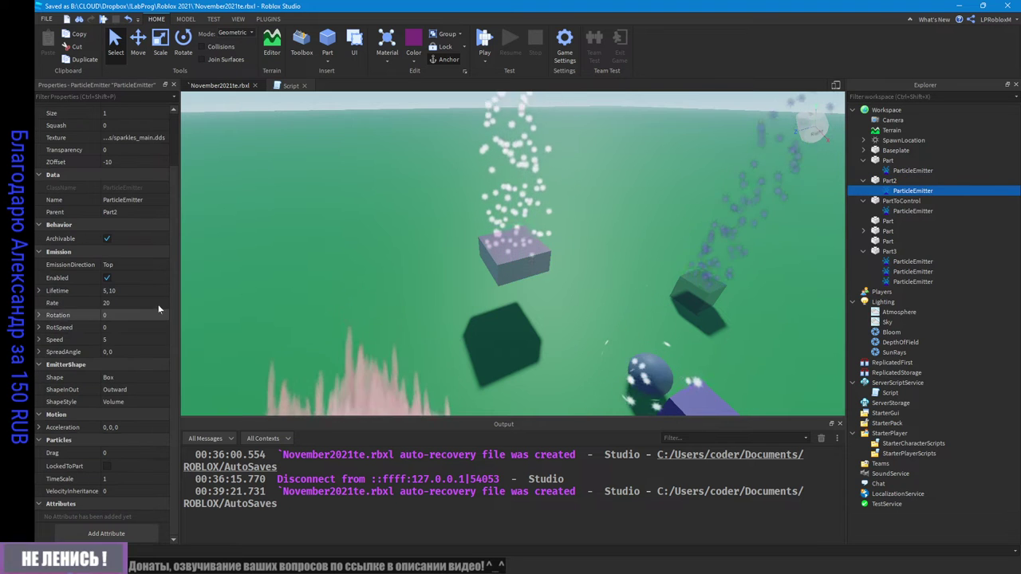
# Step: Try the Bottom and Front options for the EmissionDirection of Part2's emitter and observe each from a suitable angle
pyautogui.click(119, 260)
pyautogui.click(121, 264)
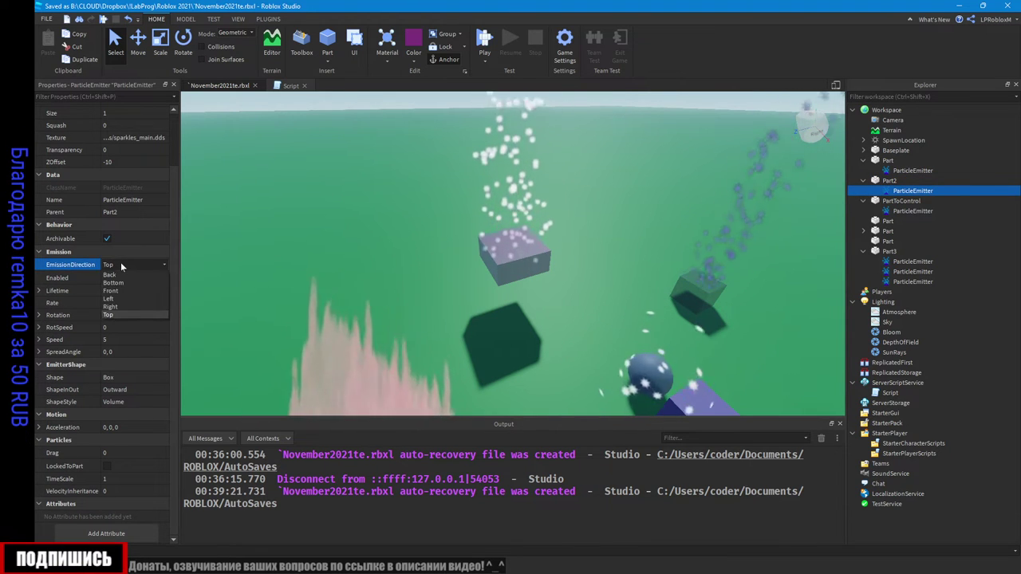
pyautogui.click(122, 279)
pyautogui.moveTo(499, 296); pyautogui.dragTo(491, 309, button='right')
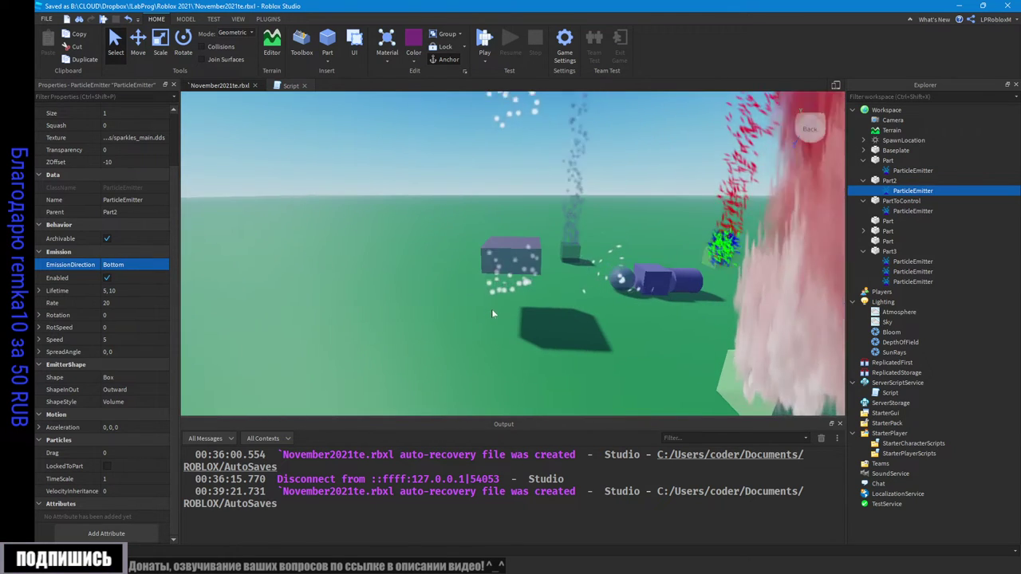
pyautogui.click(120, 264)
pyautogui.click(119, 292)
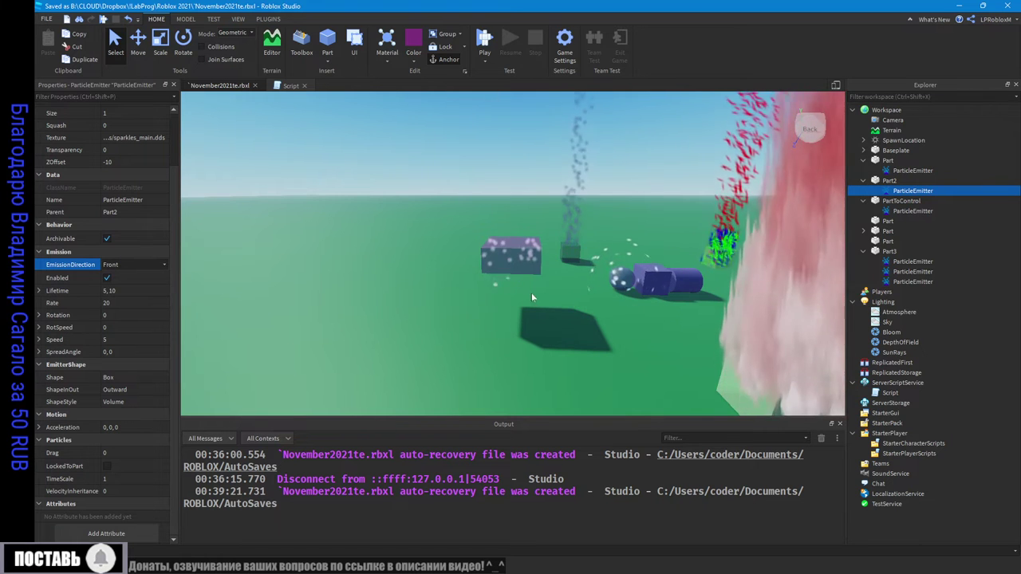
pyautogui.moveTo(531, 293); pyautogui.dragTo(544, 296, button='right')
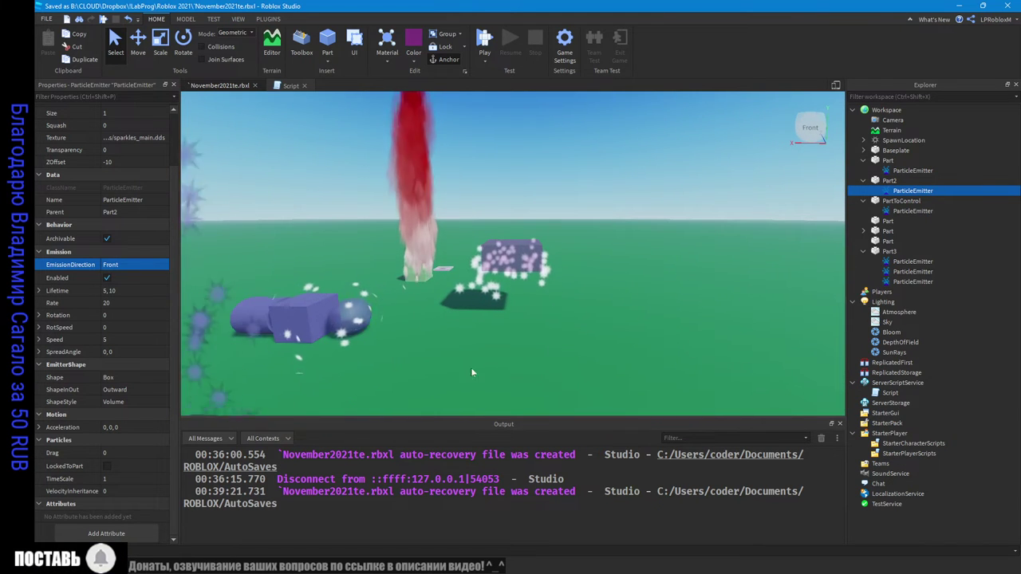
# Step: Cycle the EmissionDirection of Part2's emitter through Left, Right and Back, ending on Top
pyautogui.click(128, 266)
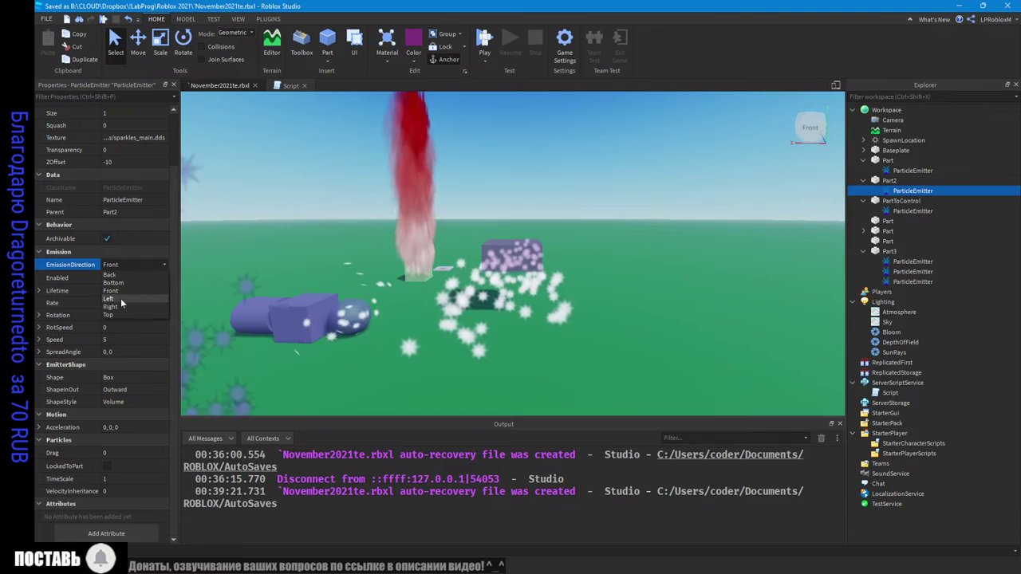
pyautogui.click(120, 299)
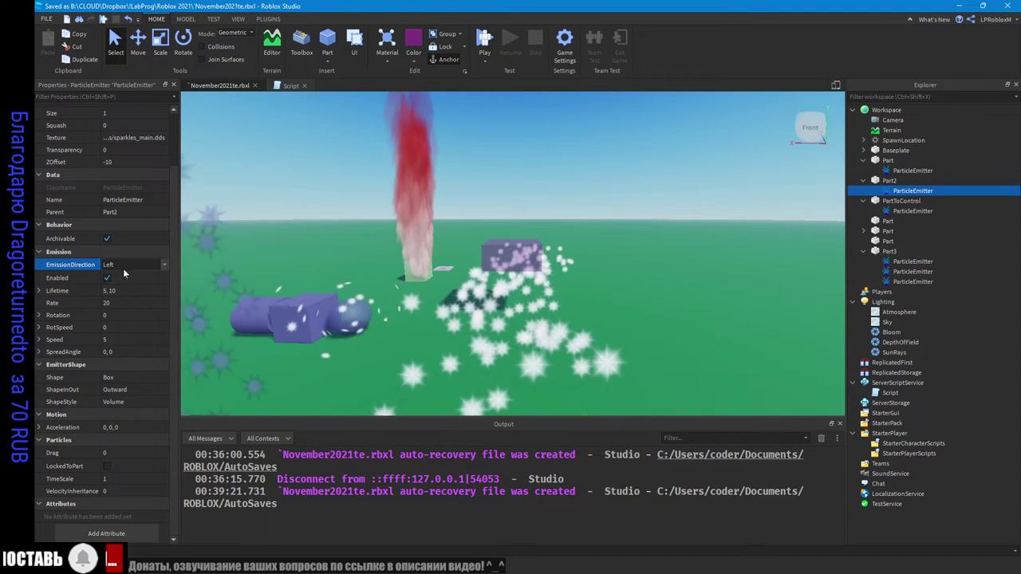
pyautogui.click(122, 265)
pyautogui.click(120, 306)
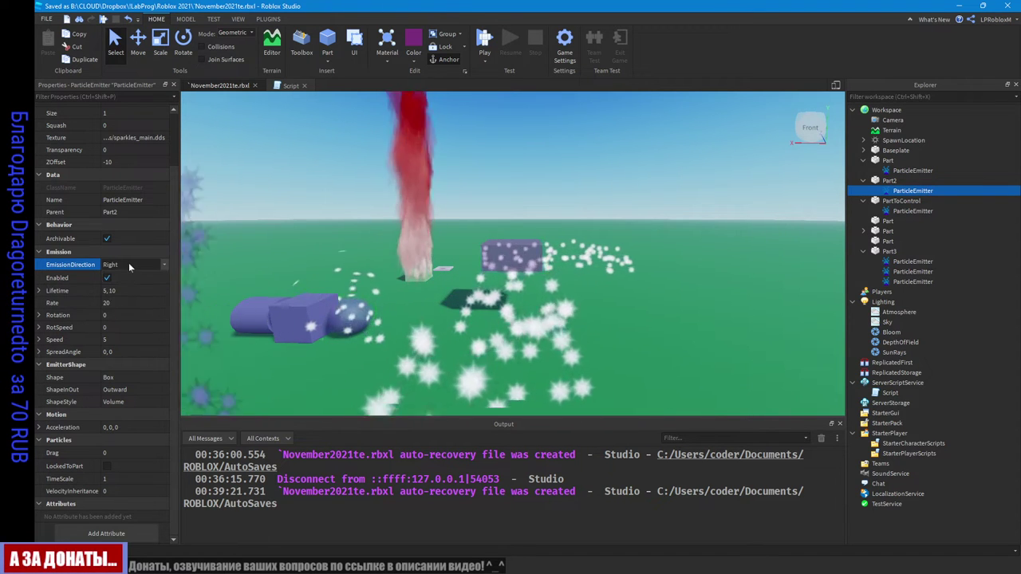
pyautogui.click(127, 265)
pyautogui.click(122, 275)
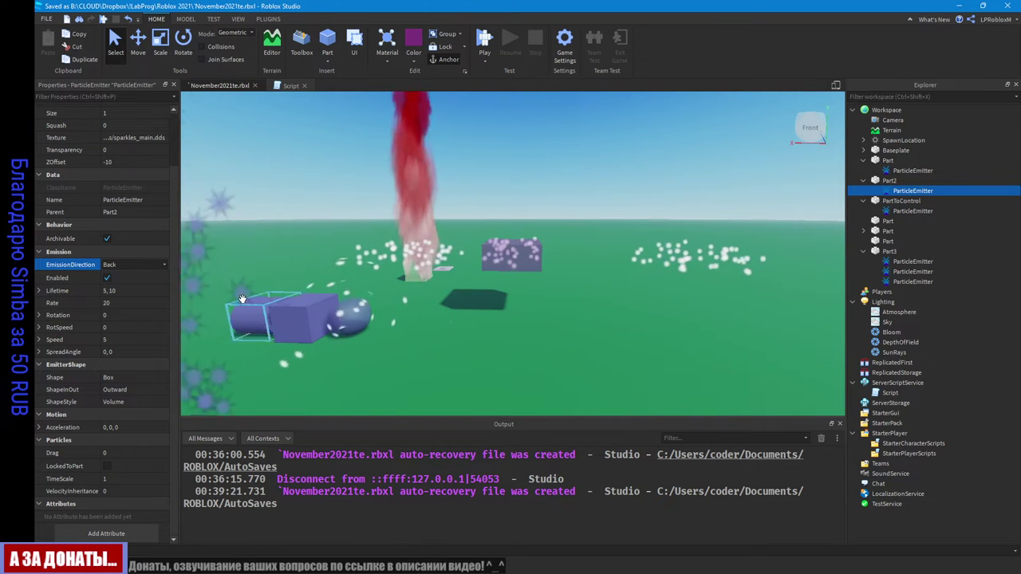
pyautogui.click(125, 263)
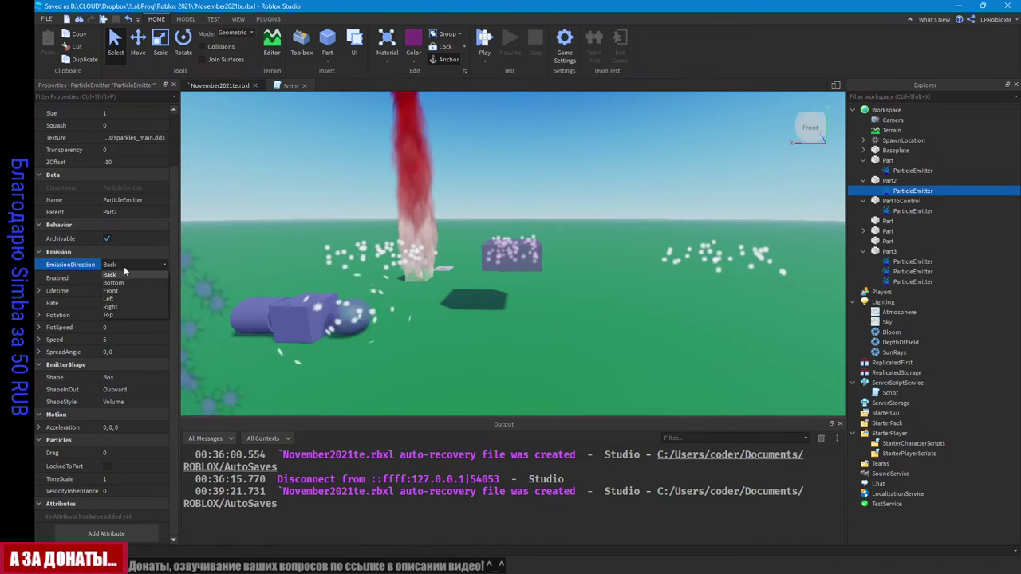
pyautogui.click(110, 315)
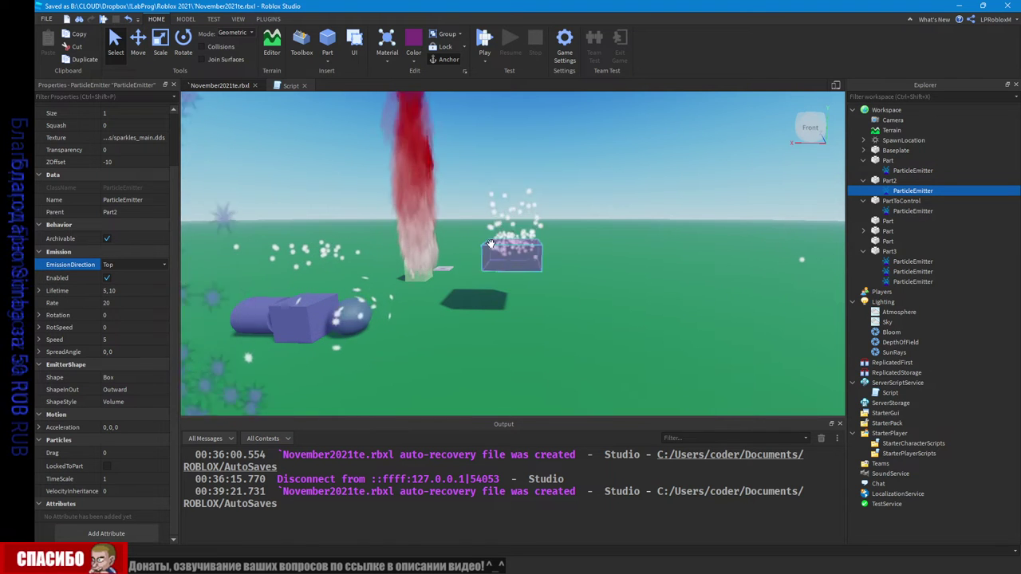
# Step: Toggle the Enabled property of Part2's emitter off and on several times, leaving it enabled, and view the particle stream
pyautogui.click(107, 277)
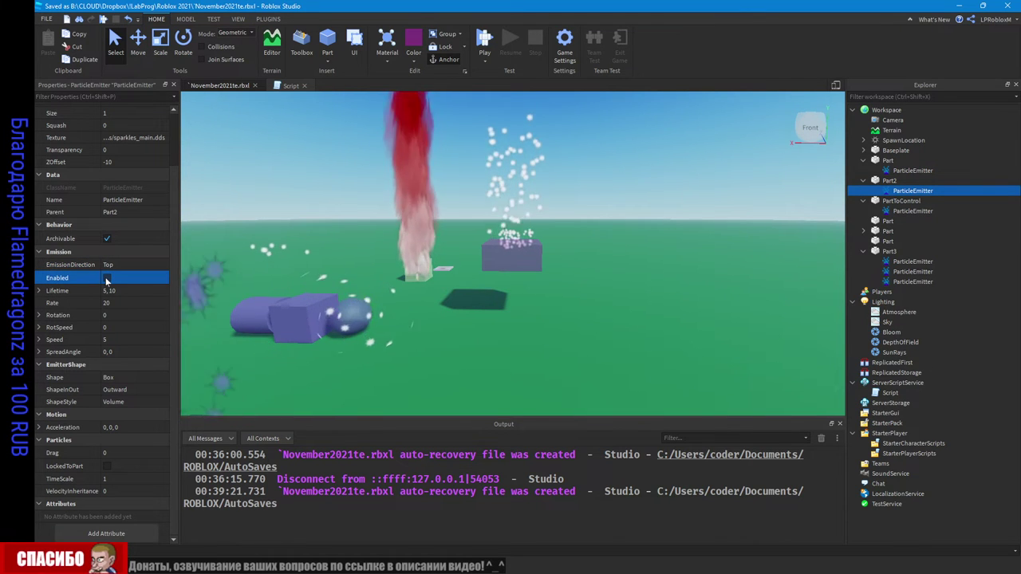
pyautogui.click(107, 278)
pyautogui.click(107, 279)
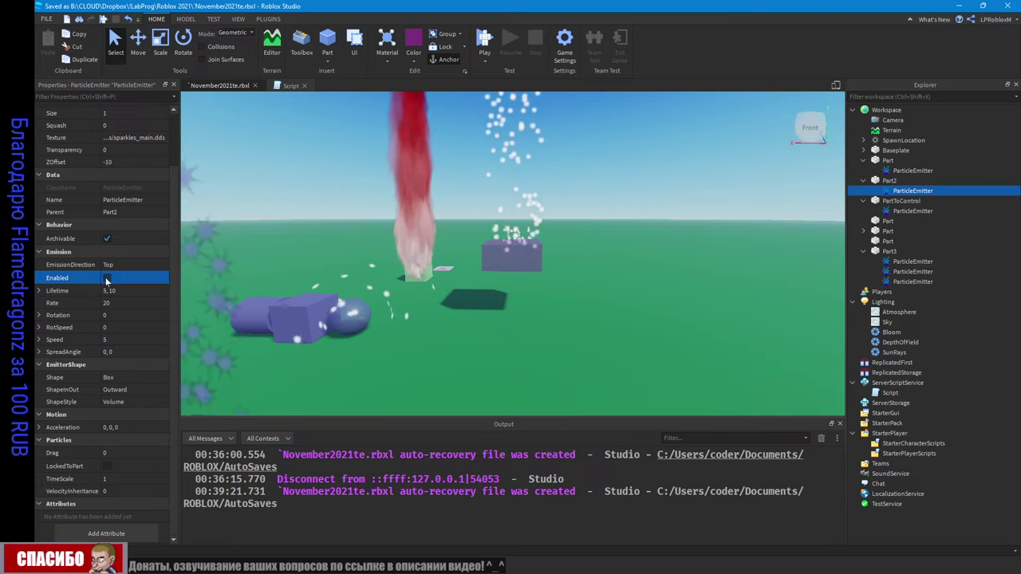
pyautogui.click(107, 279)
pyautogui.click(107, 279)
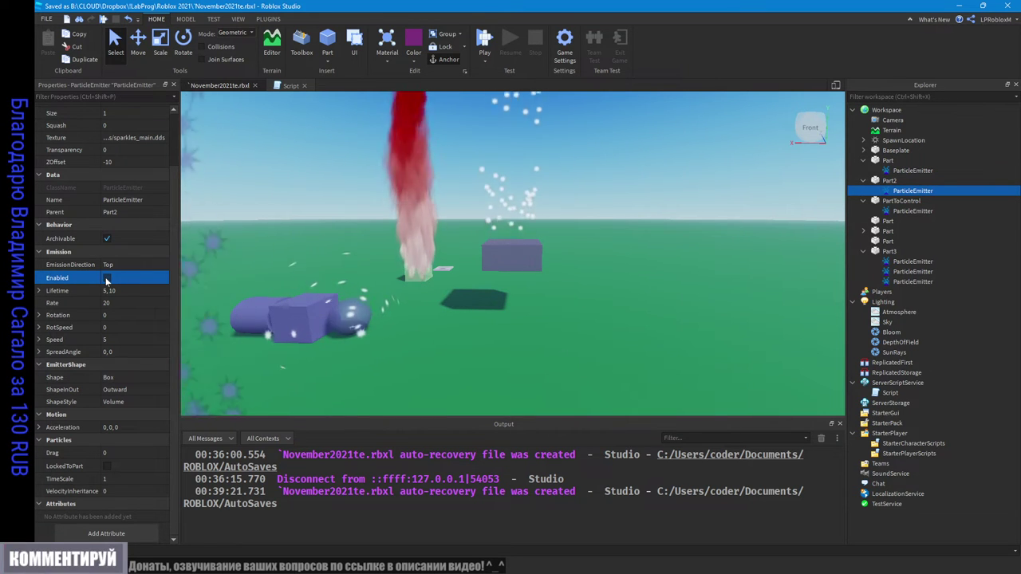
pyautogui.click(107, 279)
pyautogui.moveTo(405, 282); pyautogui.dragTo(404, 282, button='right')
pyautogui.moveTo(471, 377); pyautogui.dragTo(471, 376, button='right')
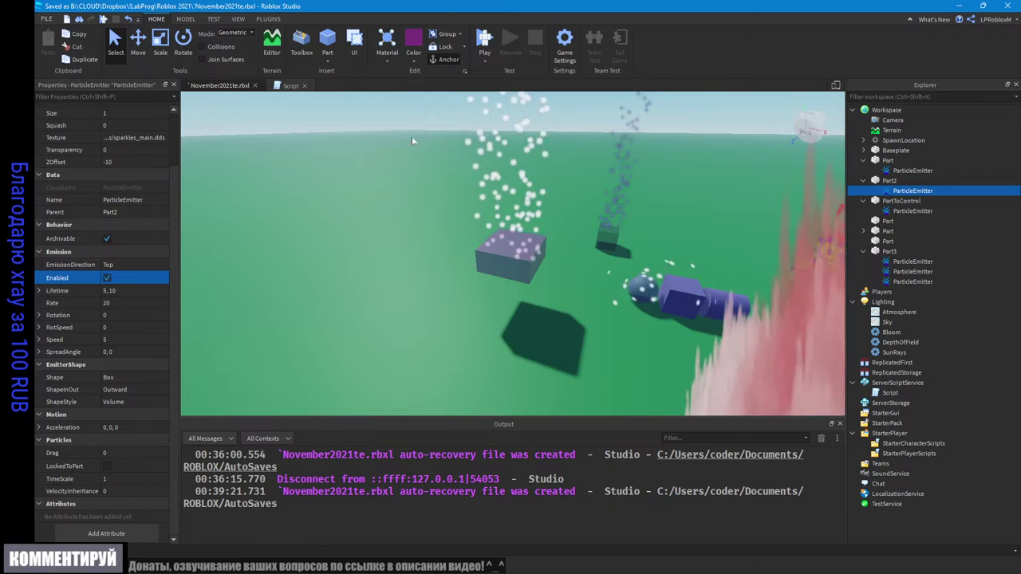
# Step: Show the emitter control script and open the Size graph of Part2's particle emitter alongside it
pyautogui.click(289, 85)
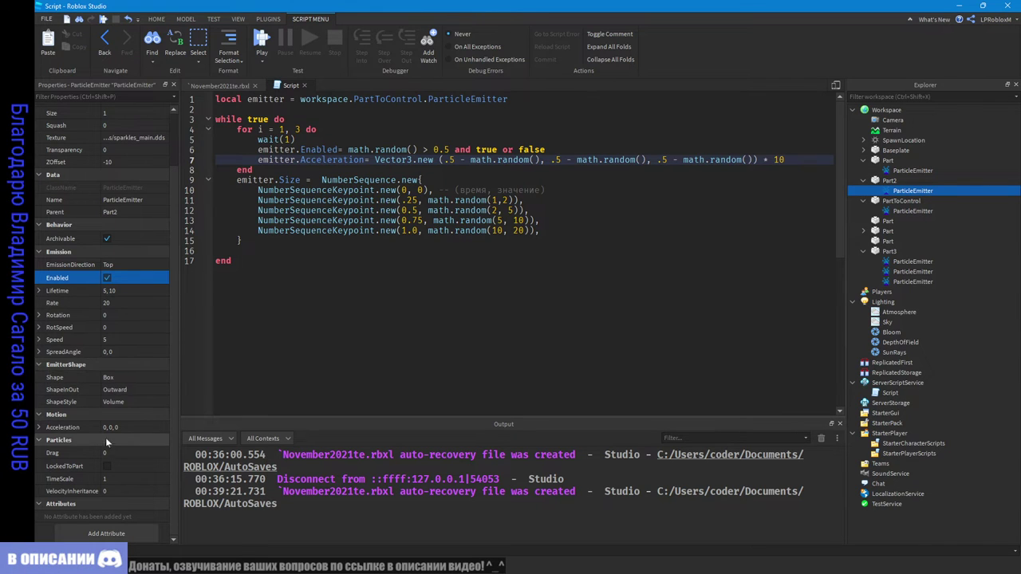
pyautogui.scroll(3, 134, 245)
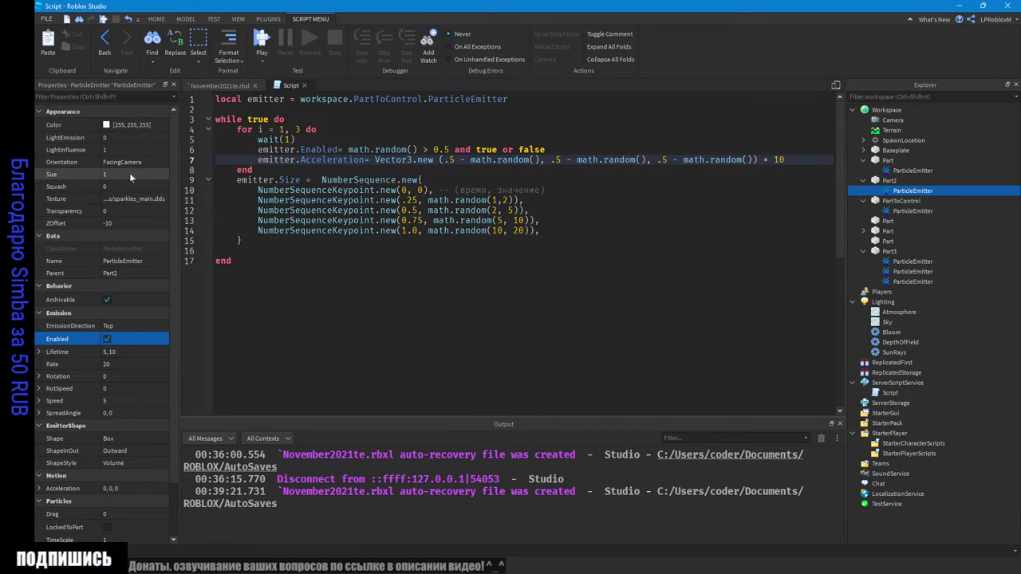
pyautogui.click(157, 175)
pyautogui.click(161, 176)
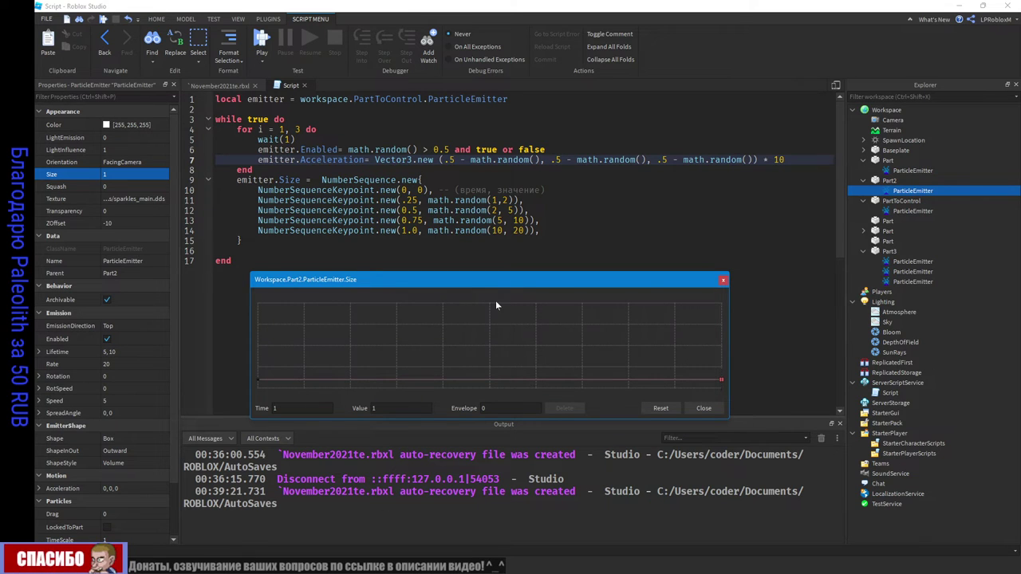
# Step: Highlight the script's .25 time value and add a matching Size graph keypoint at about time 0.253, value 1.31
pyautogui.doubleClick(409, 200)
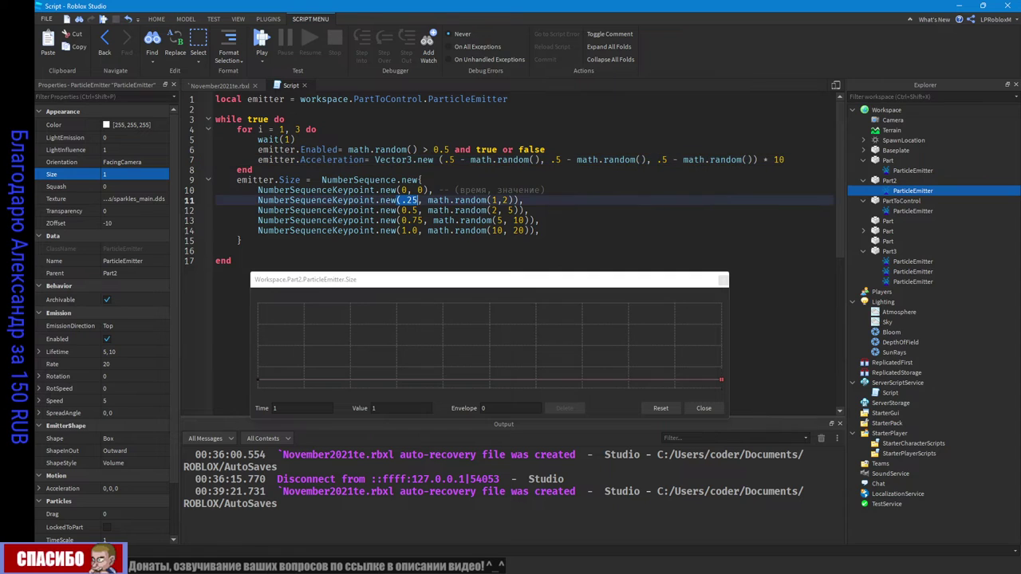
pyautogui.click(354, 380)
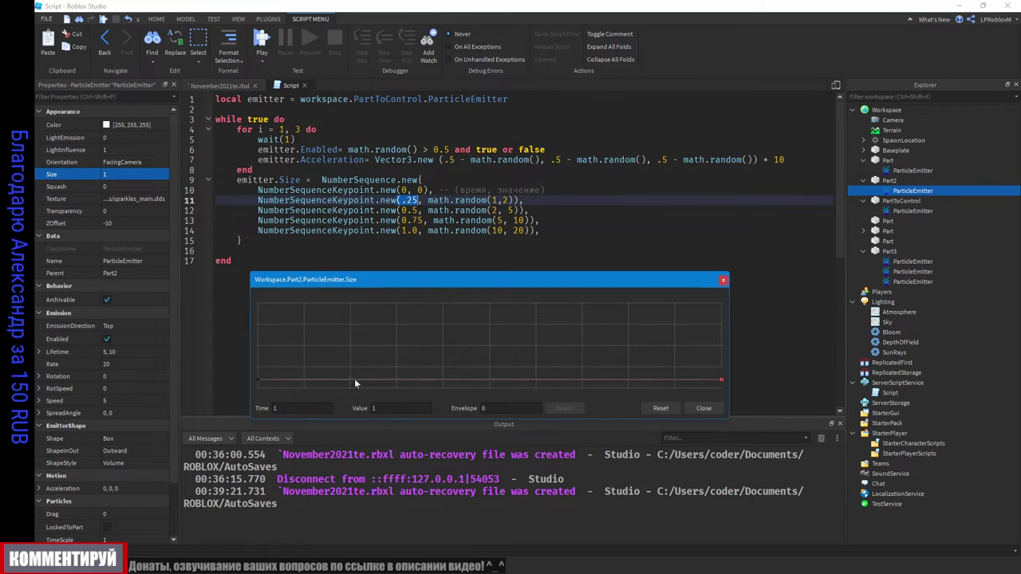
pyautogui.click(367, 380)
pyautogui.moveTo(360, 382); pyautogui.dragTo(379, 378)
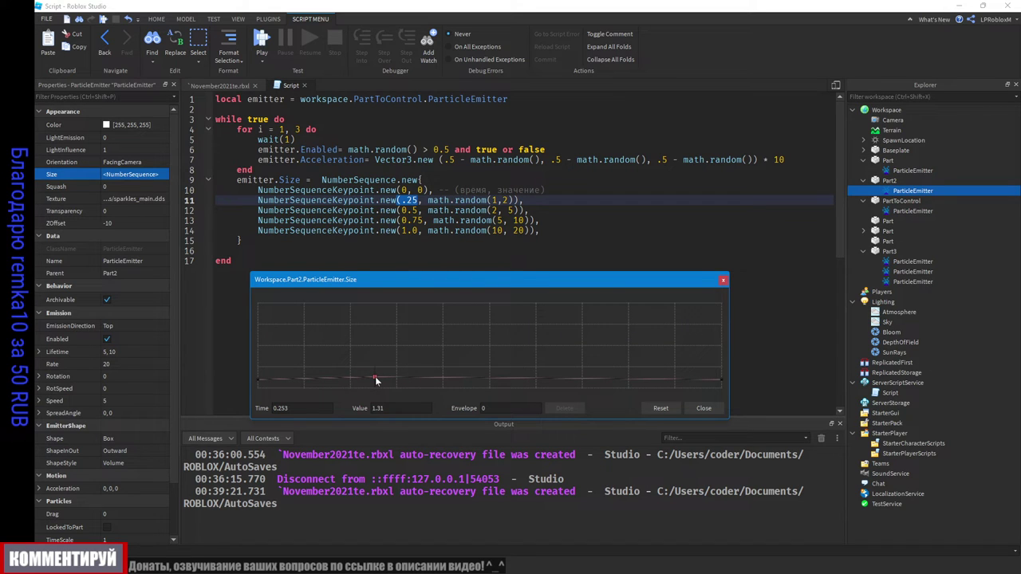
# Step: Move the Size keypoint to time 0.25, value 4.5, and add a second keypoint raised to about time 0.491, value 6.94
pyautogui.moveTo(375, 376); pyautogui.dragTo(376, 345)
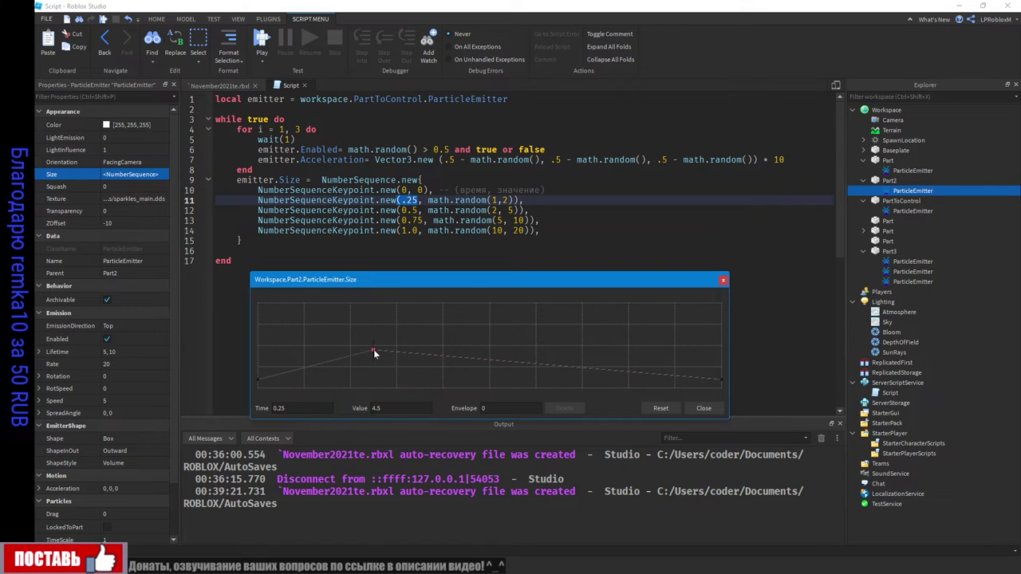
pyautogui.click(372, 350)
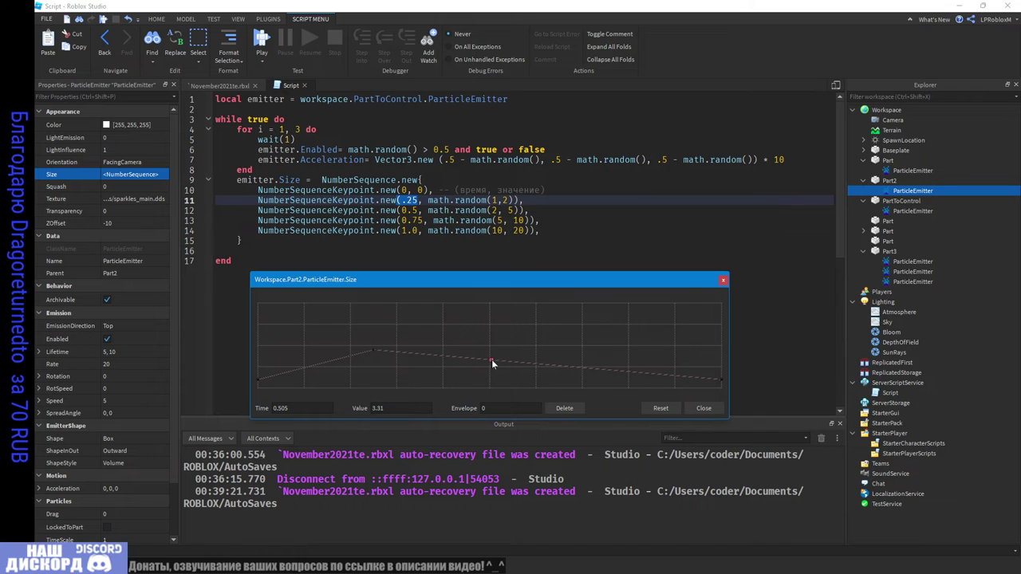
pyautogui.moveTo(492, 363)
pyautogui.mouseDown()
pyautogui.moveTo(469, 367)
pyautogui.moveTo(506, 370)
pyautogui.moveTo(422, 378)
pyautogui.moveTo(486, 374)
pyautogui.mouseUp()
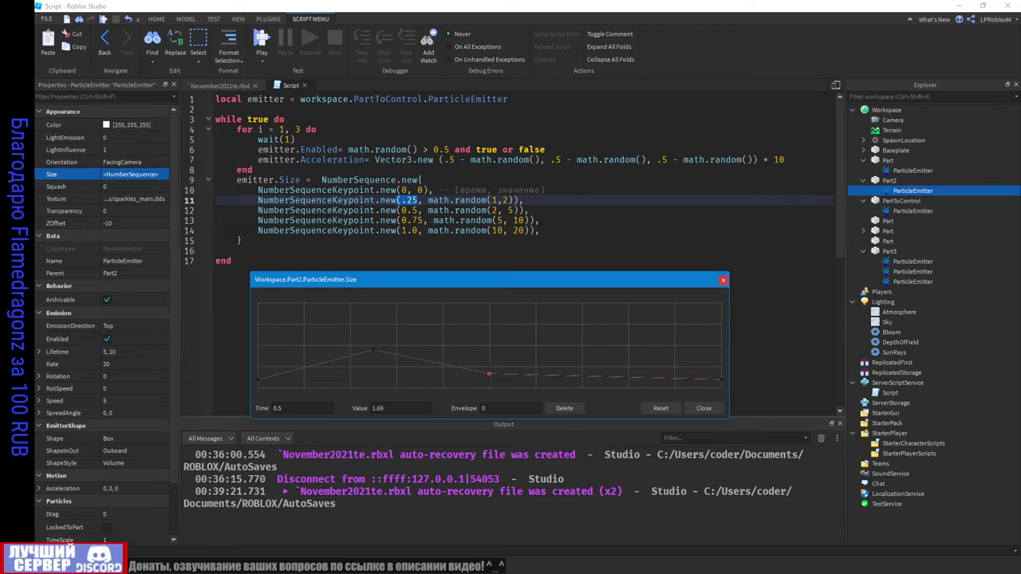
pyautogui.moveTo(489, 376); pyautogui.dragTo(484, 340)
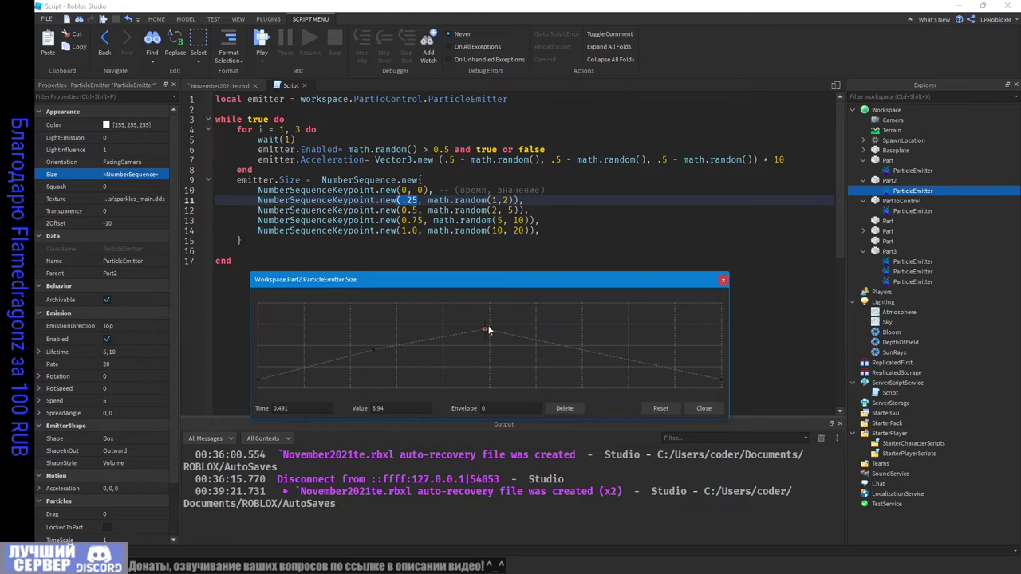
# Step: Reset the Size graph of Part2's emitter and close it
pyautogui.click(659, 408)
pyautogui.click(703, 407)
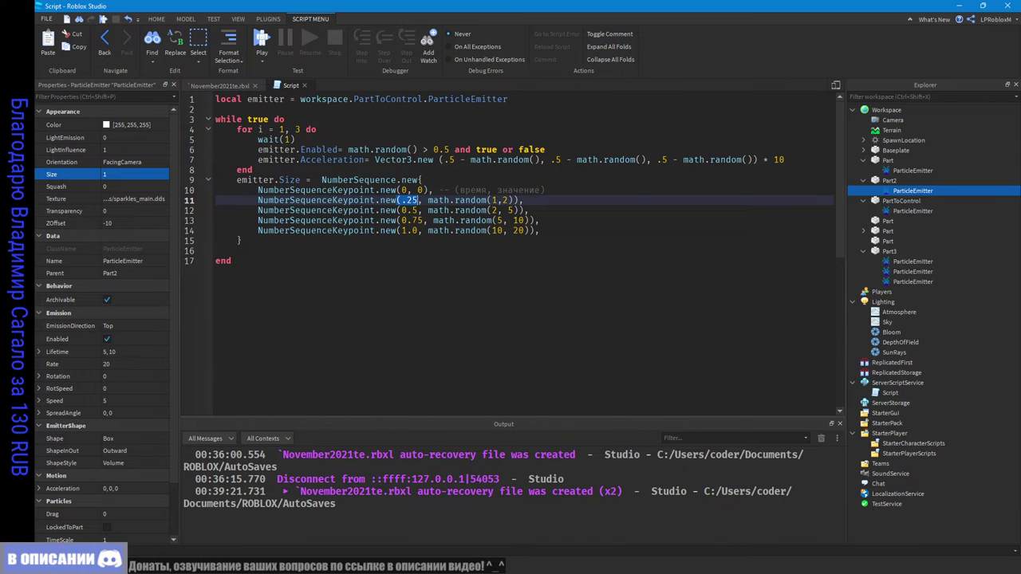
# Step: Start a play test from the 3D scene and walk the character over to the script-controlled emitter block
pyautogui.click(221, 84)
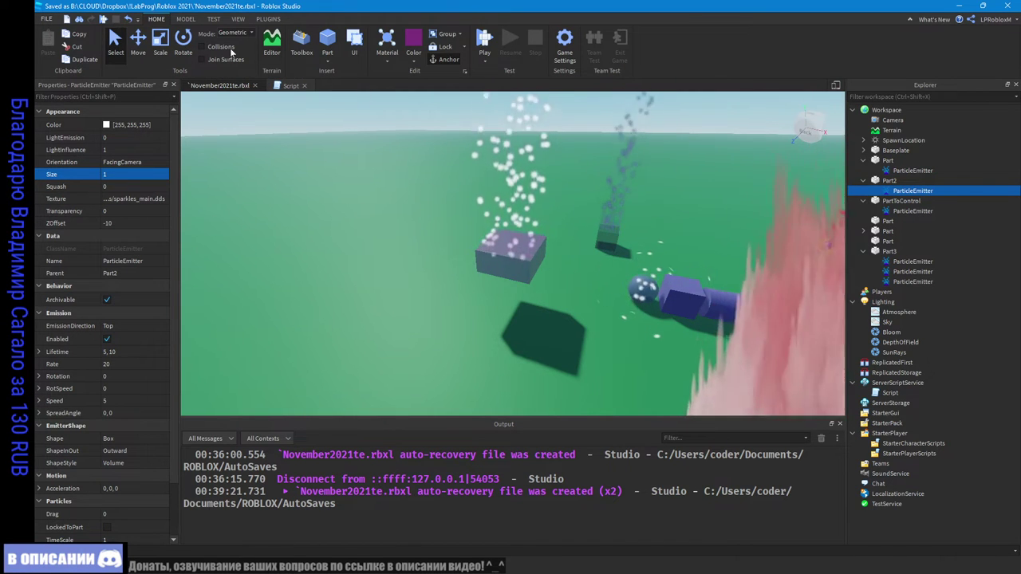
pyautogui.click(104, 19)
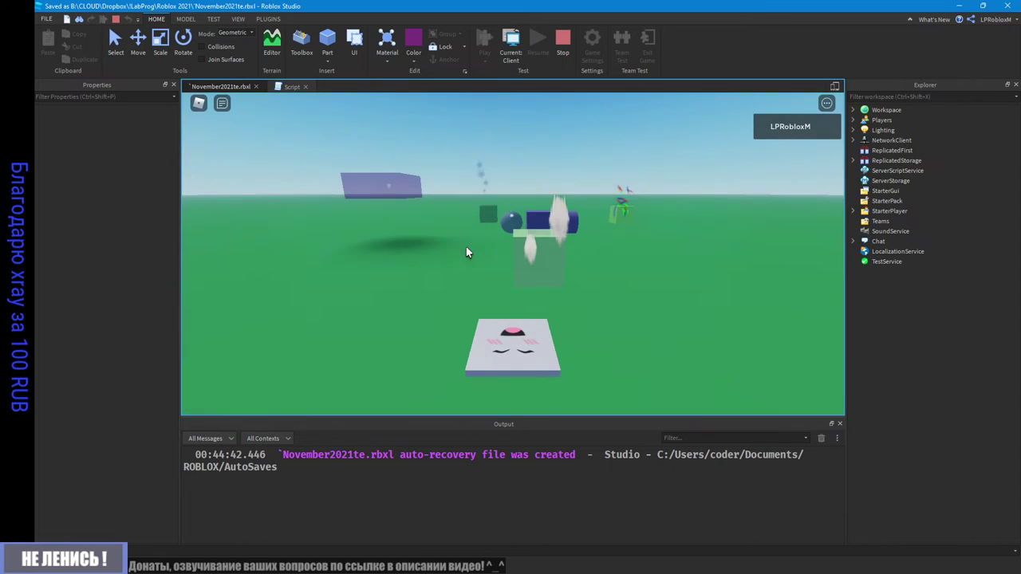
pyautogui.press('w')
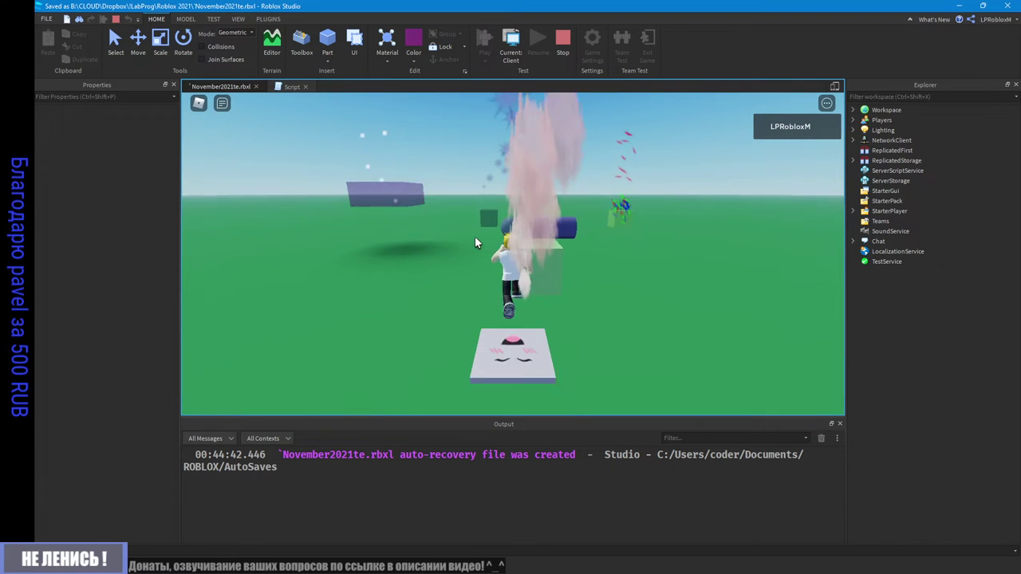
pyautogui.press('a')
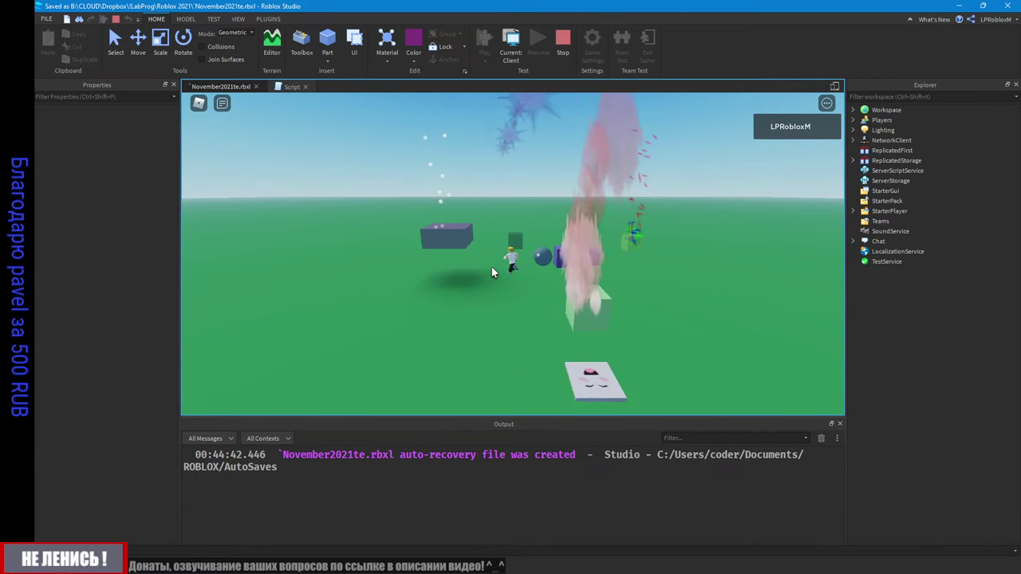
pyautogui.moveTo(532, 260); pyautogui.dragTo(530, 263, button='right')
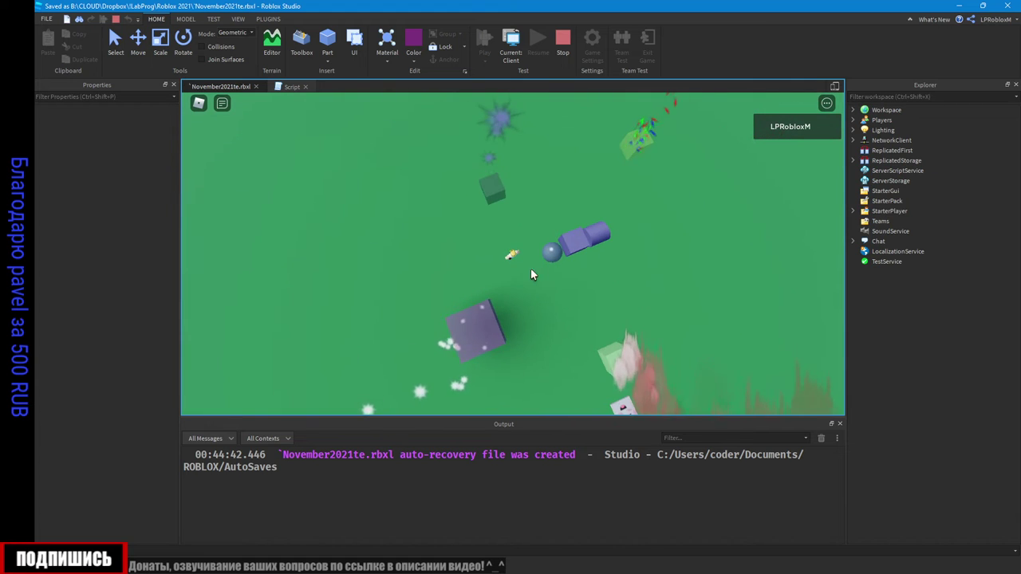
pyautogui.moveTo(468, 205); pyautogui.dragTo(469, 207, button='right')
pyautogui.press('a')
pyautogui.press('w')
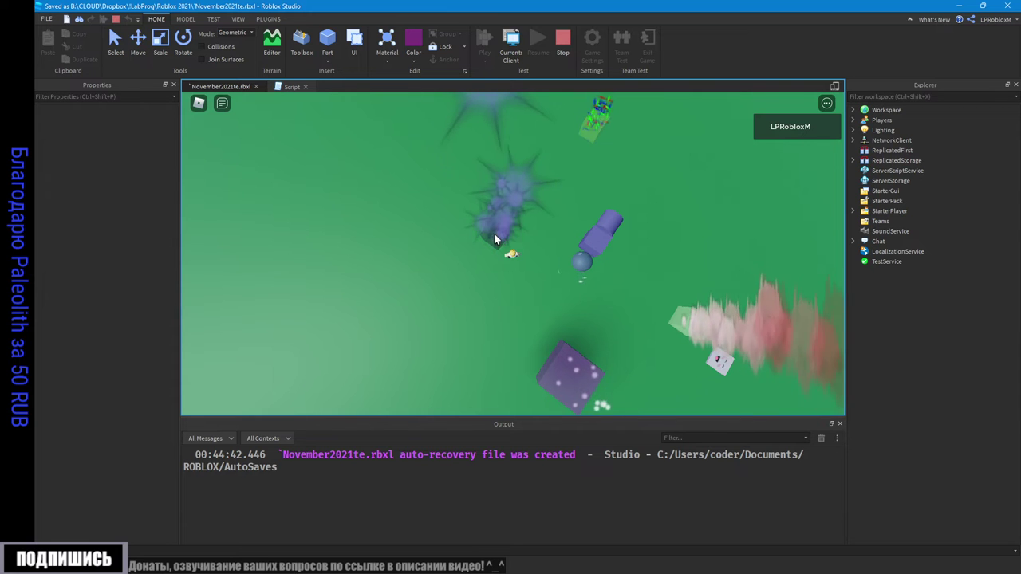
# Step: Examine the script-controlled emitter's changing particles from above, at ground level and from farther away
pyautogui.moveTo(472, 267); pyautogui.dragTo(473, 268, button='right')
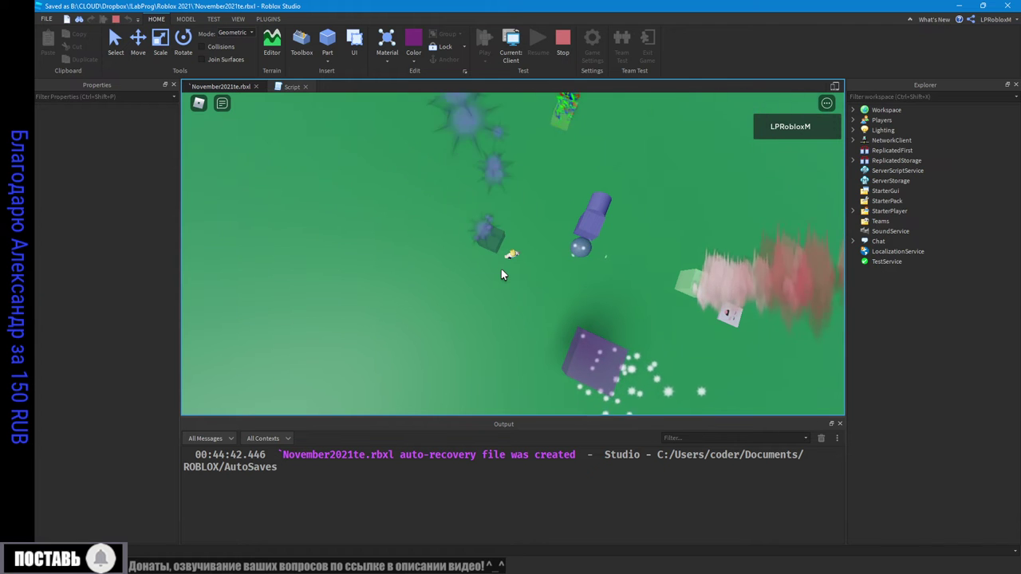
pyautogui.moveTo(579, 350); pyautogui.dragTo(580, 350, button='right')
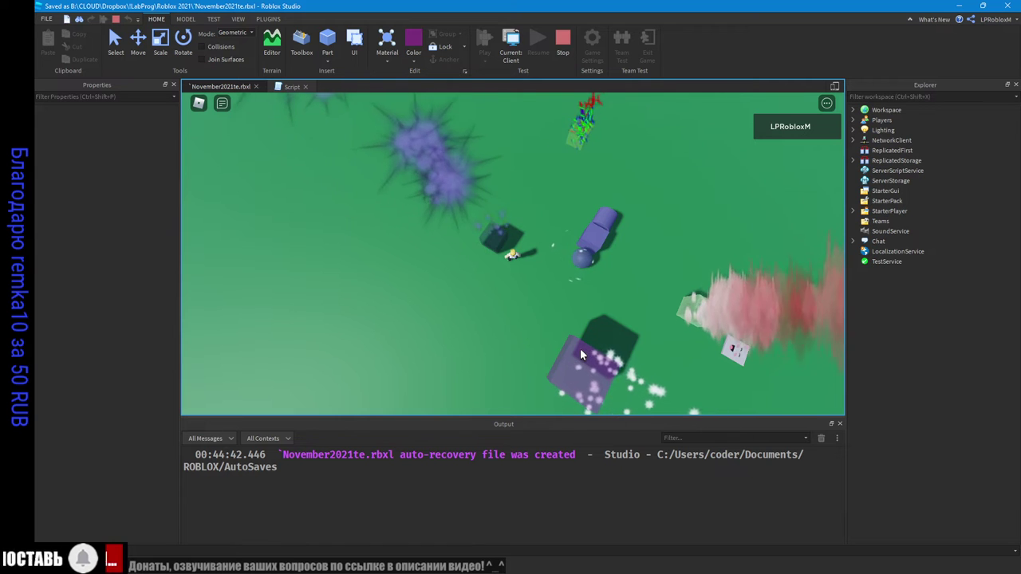
pyautogui.moveTo(470, 288); pyautogui.dragTo(470, 287, button='right')
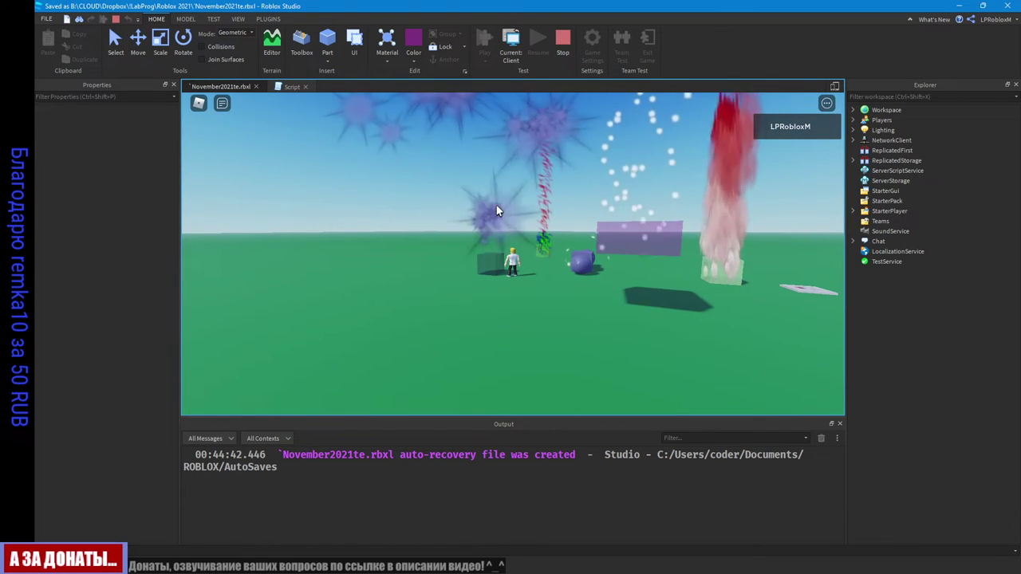
pyautogui.moveTo(496, 205); pyautogui.dragTo(511, 258, button='right')
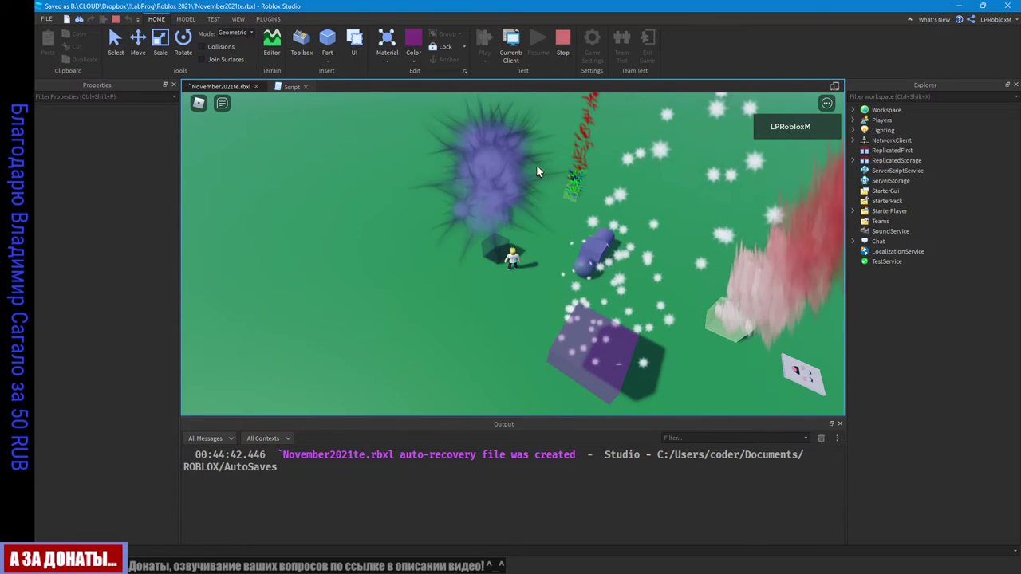
pyautogui.scroll(-3, 515, 237)
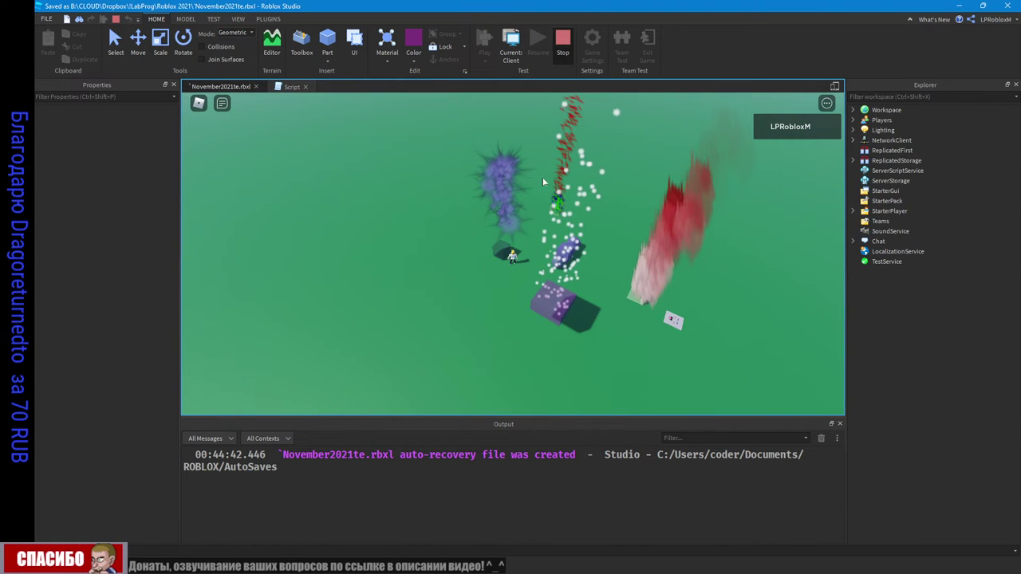
# Step: Stop the play test, show the emitter control script briefly and return to the 3D scene
pyautogui.hotkey('shift', 'F5')
pyautogui.click(291, 85)
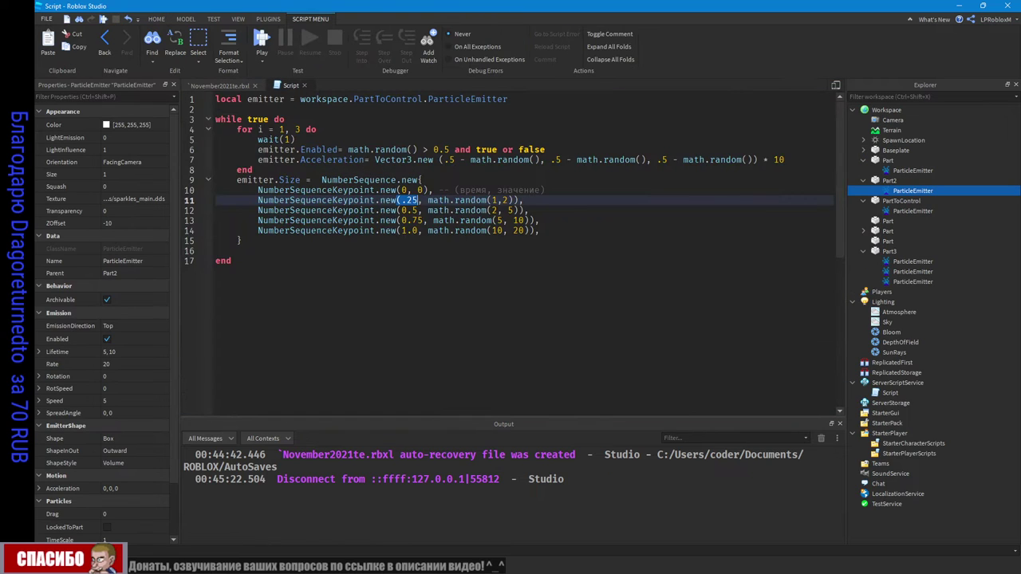
pyautogui.click(221, 87)
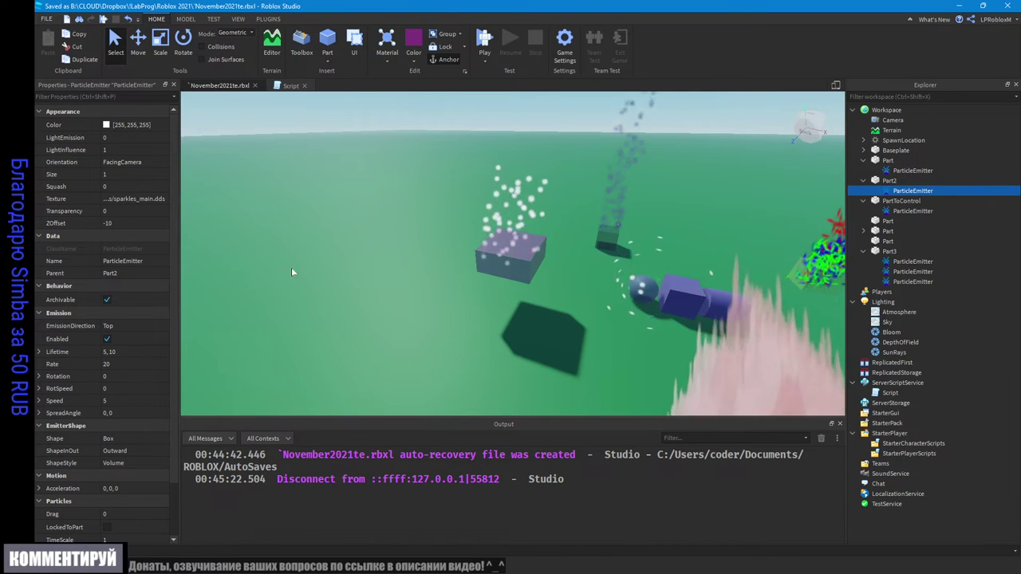
# Step: Select Part2 in the scene and look through its properties, including Shape
pyautogui.scroll(-1, 136, 416)
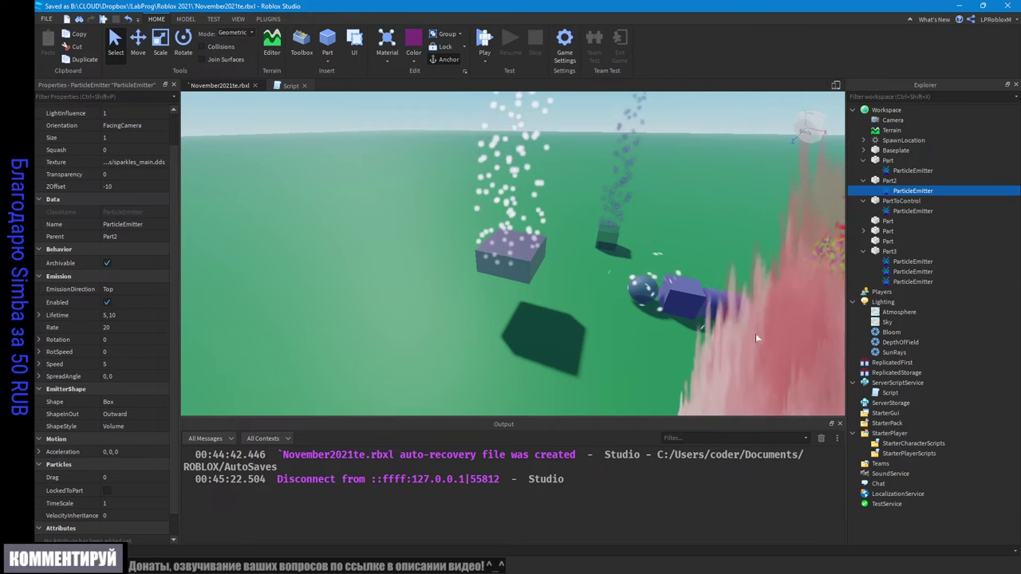
pyautogui.click(526, 255)
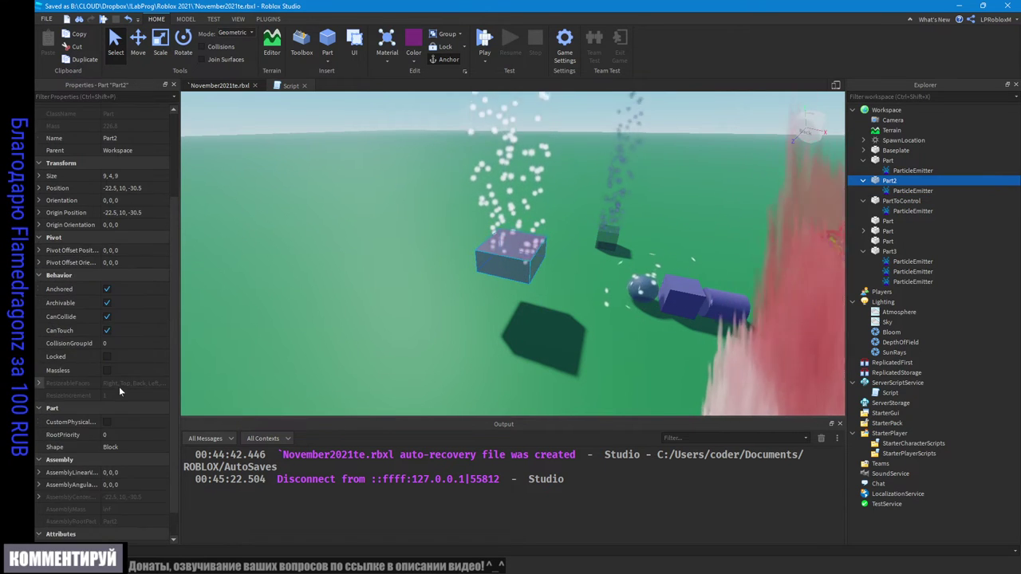
pyautogui.scroll(-1, 118, 388)
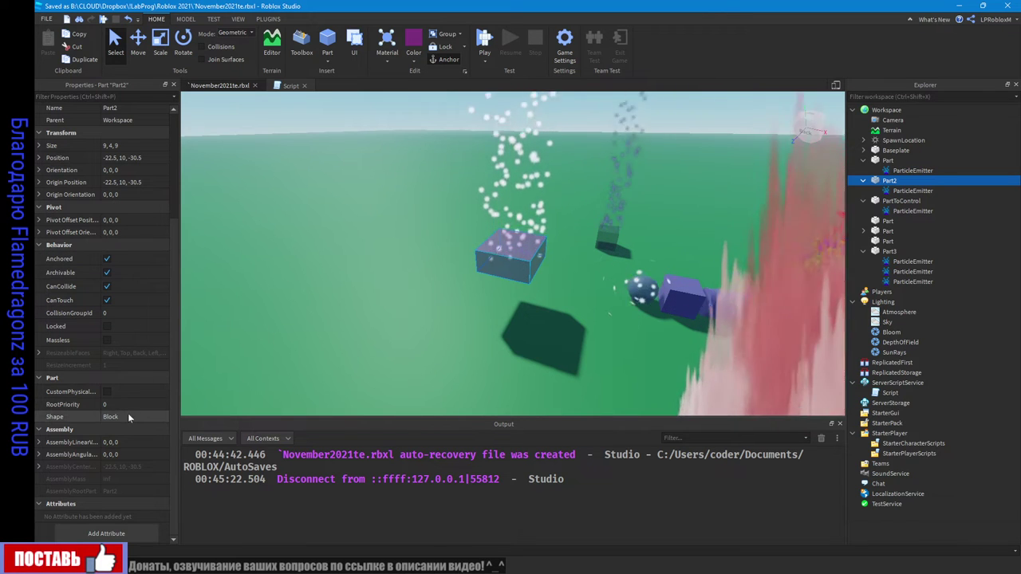
pyautogui.scroll(4, 123, 347)
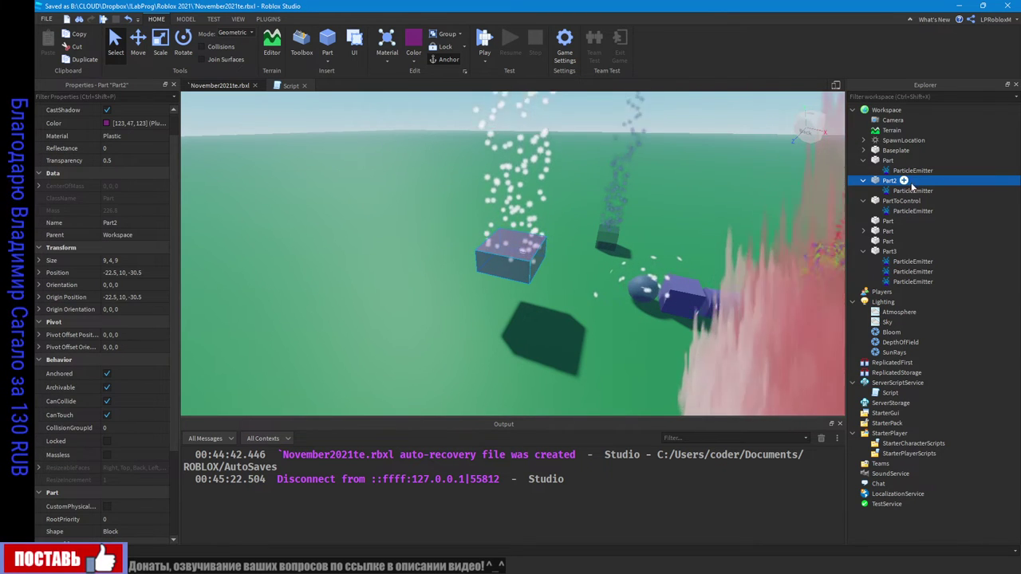
# Step: Set the Rotation of Part2's particle emitter to 10, with the view close to its particles
pyautogui.click(912, 191)
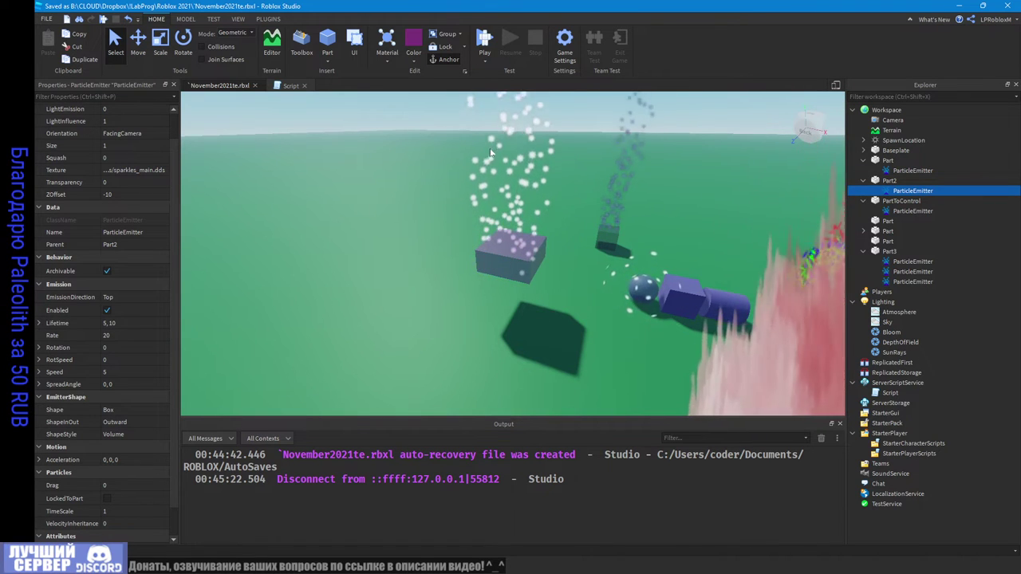
pyautogui.click(68, 349)
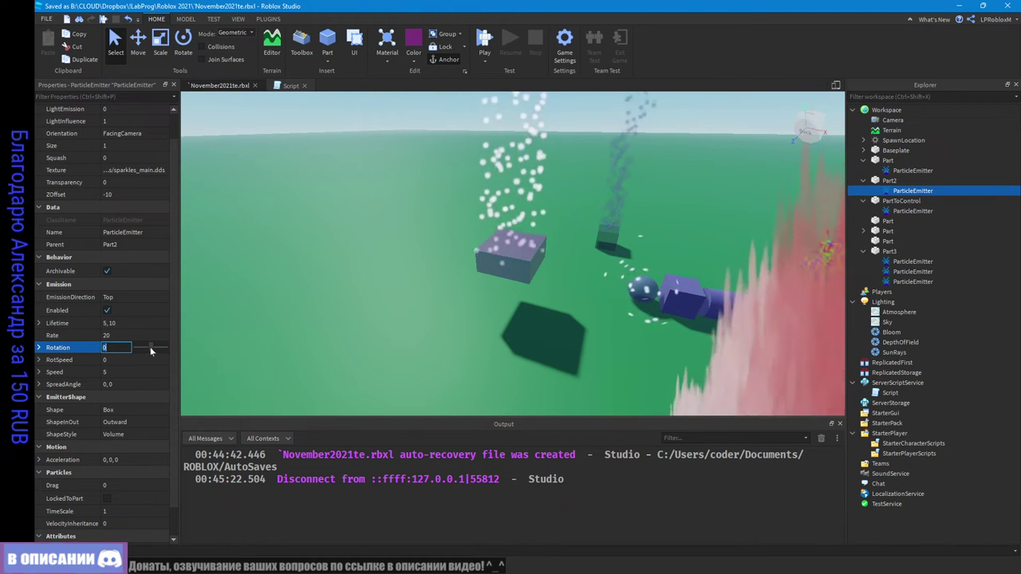
pyautogui.moveTo(762, 276); pyautogui.dragTo(762, 276, button='right')
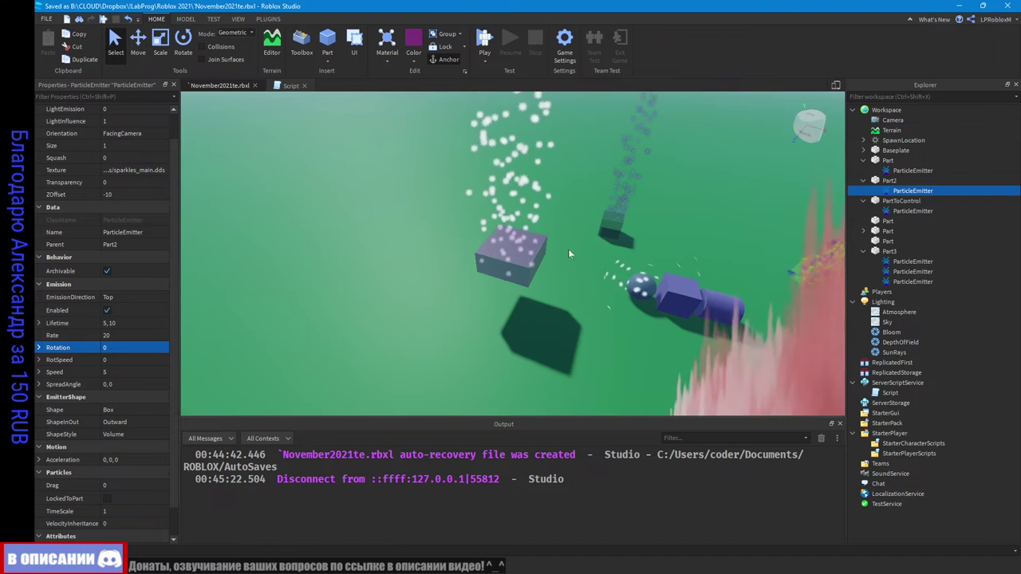
pyautogui.scroll(5, 514, 225)
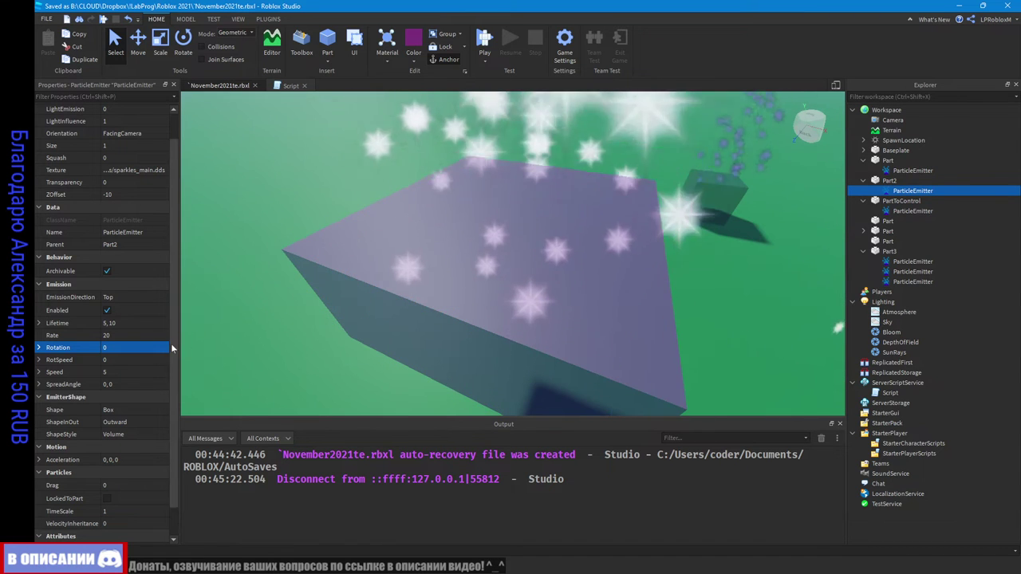
pyautogui.scroll(-1, 152, 320)
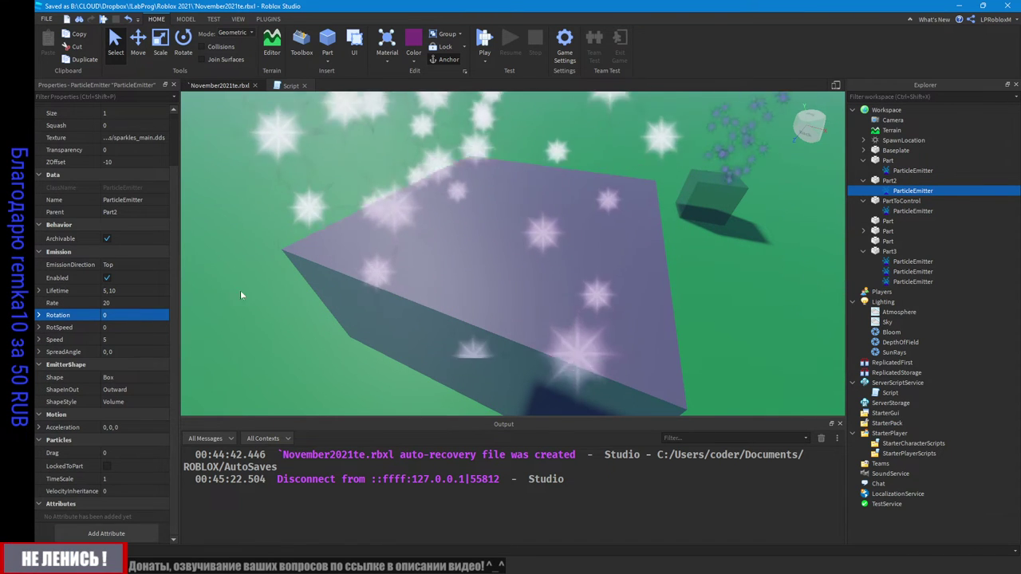
pyautogui.click(121, 316)
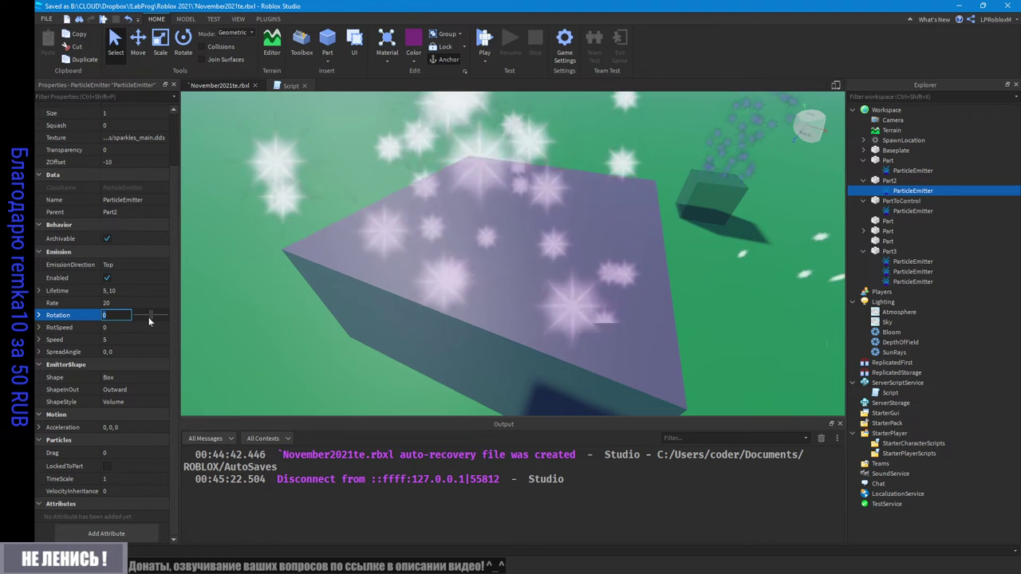
pyautogui.moveTo(150, 318); pyautogui.dragTo(161, 313)
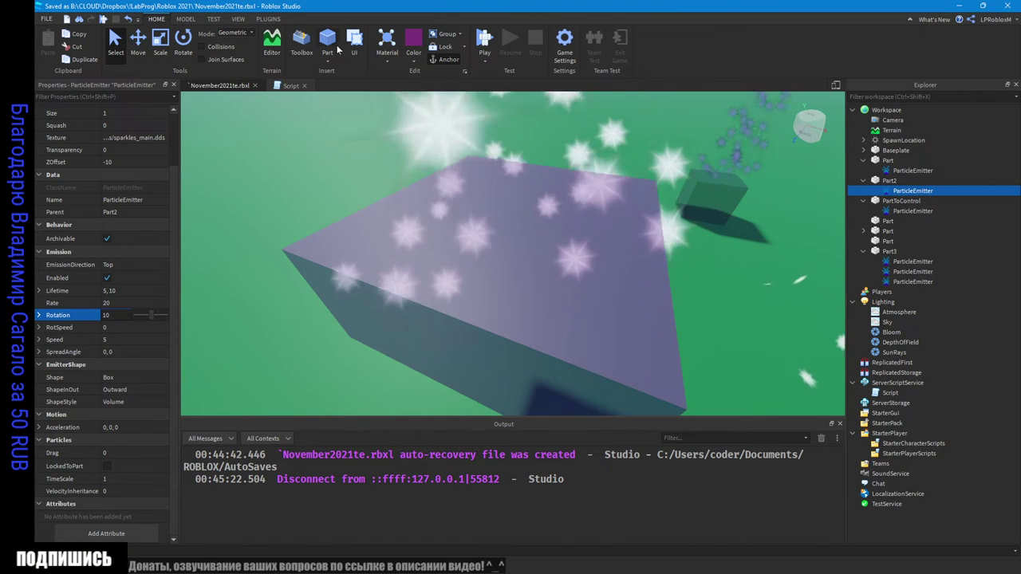
# Step: Copy the asset ID of the Cutie Mark storm-cloud image from the Toolbox's cloud image results
pyautogui.click(303, 45)
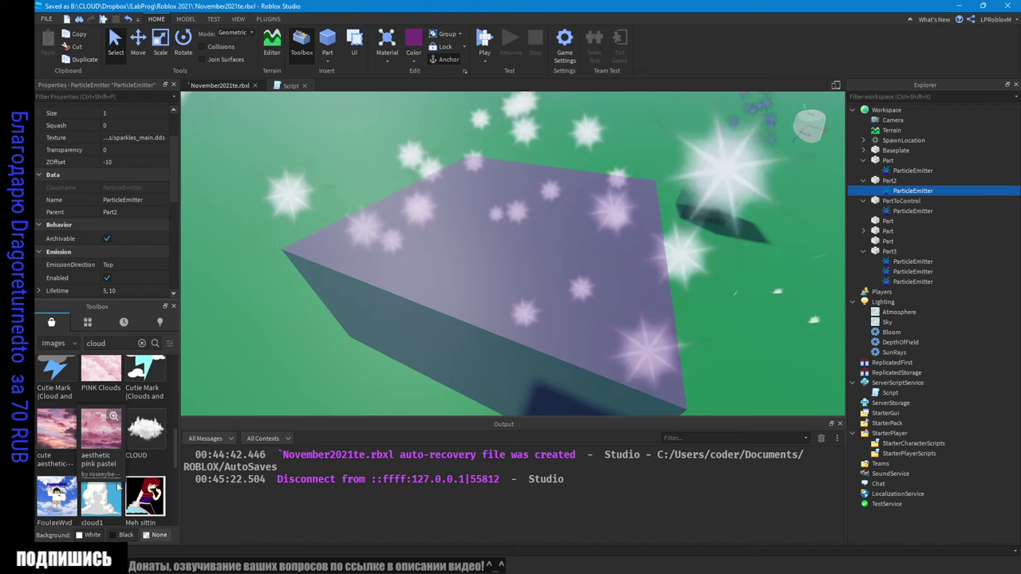
pyautogui.scroll(2, 84, 477)
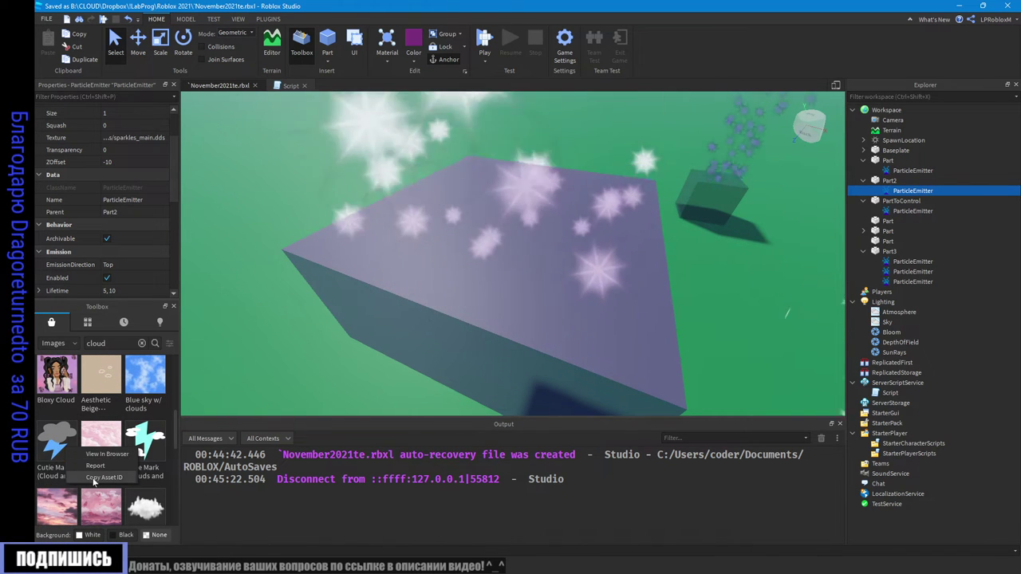
pyautogui.moveTo(273, 231); pyautogui.dragTo(239, 192, button='right')
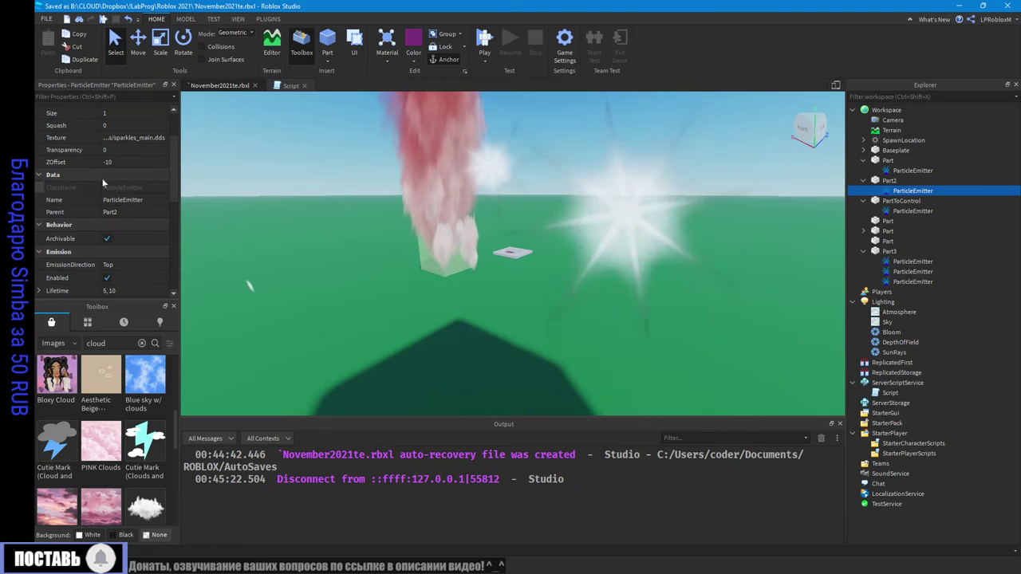
# Step: Set the Texture of Part2's particle emitter to the copied asset ID 130580849, check the particles, and close the Toolbox
pyautogui.scroll(2, 118, 161)
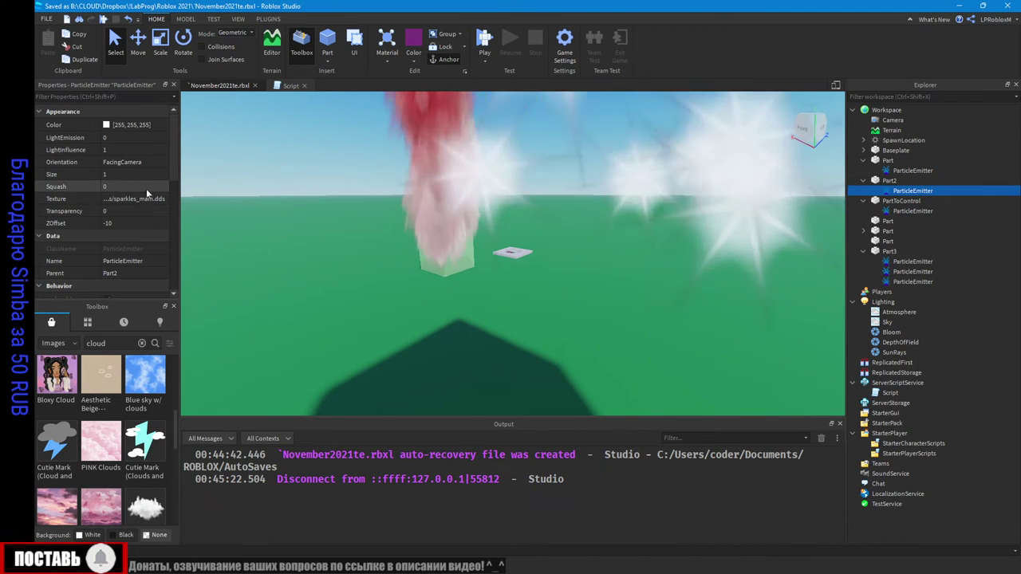
pyautogui.click(137, 200)
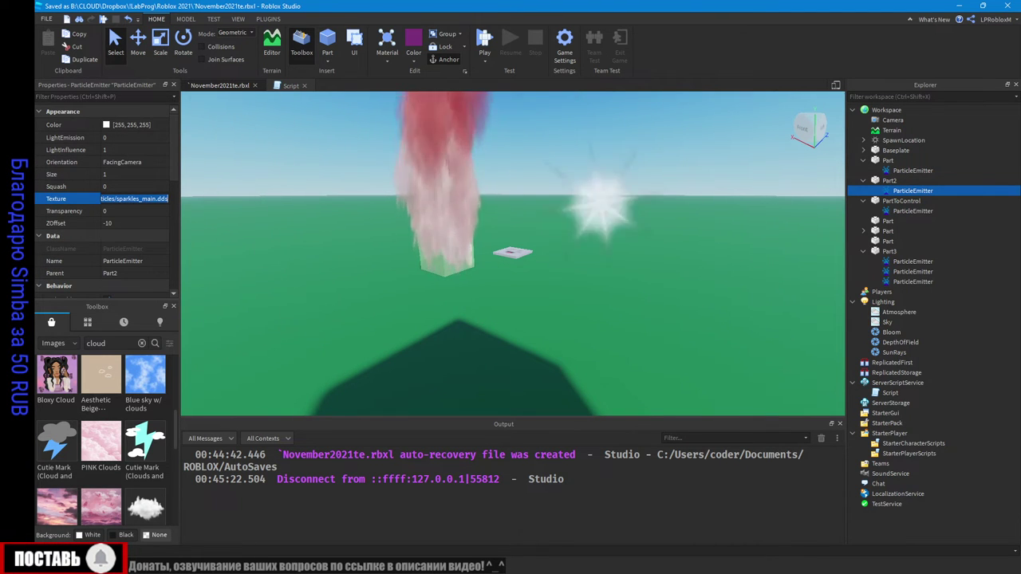
pyautogui.rightClick(143, 197)
pyautogui.click(177, 256)
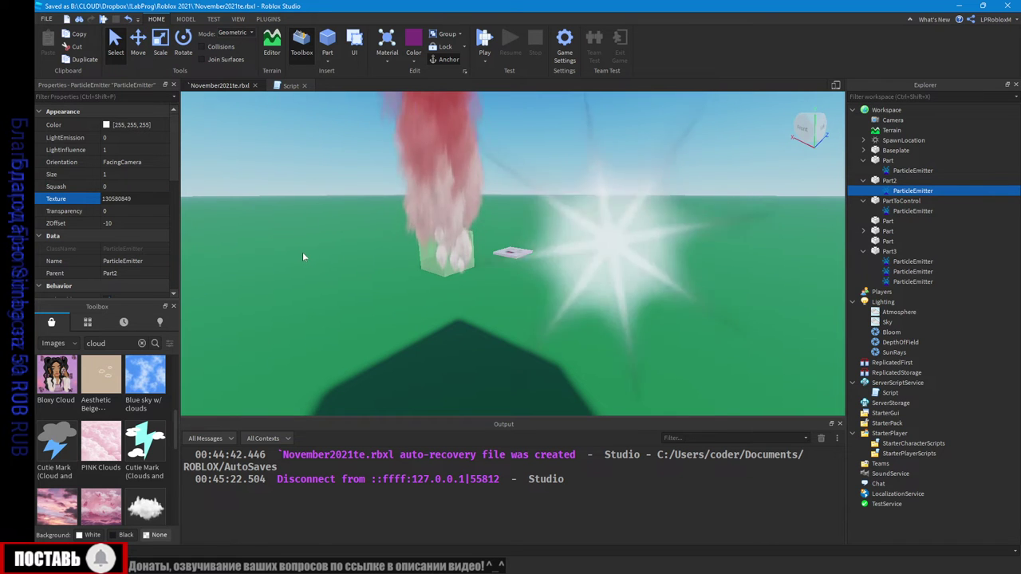
pyautogui.press('Return')
pyautogui.scroll(-5, 400, 295)
pyautogui.scroll(2, 544, 298)
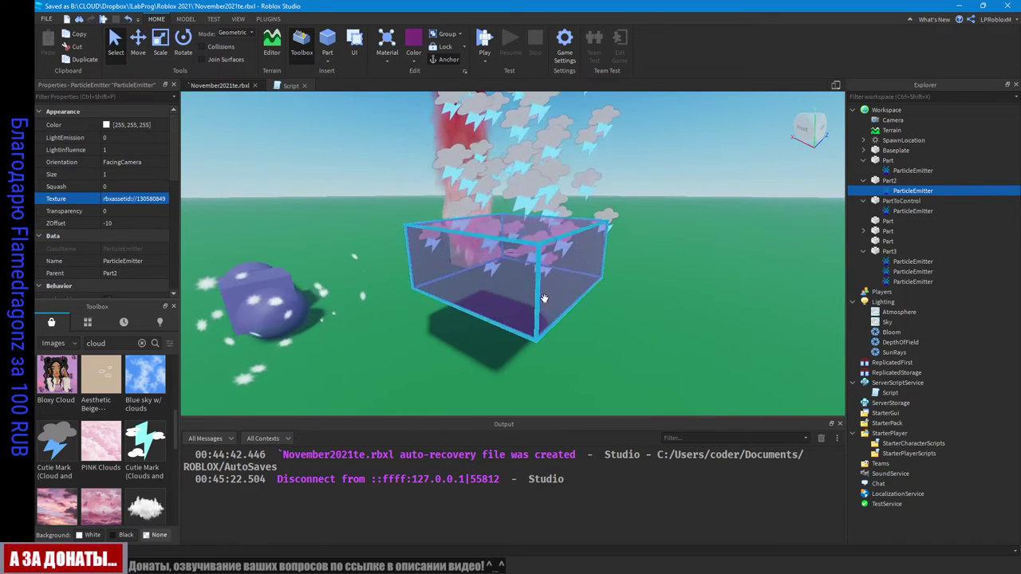
pyautogui.moveTo(544, 298); pyautogui.dragTo(523, 319, button='right')
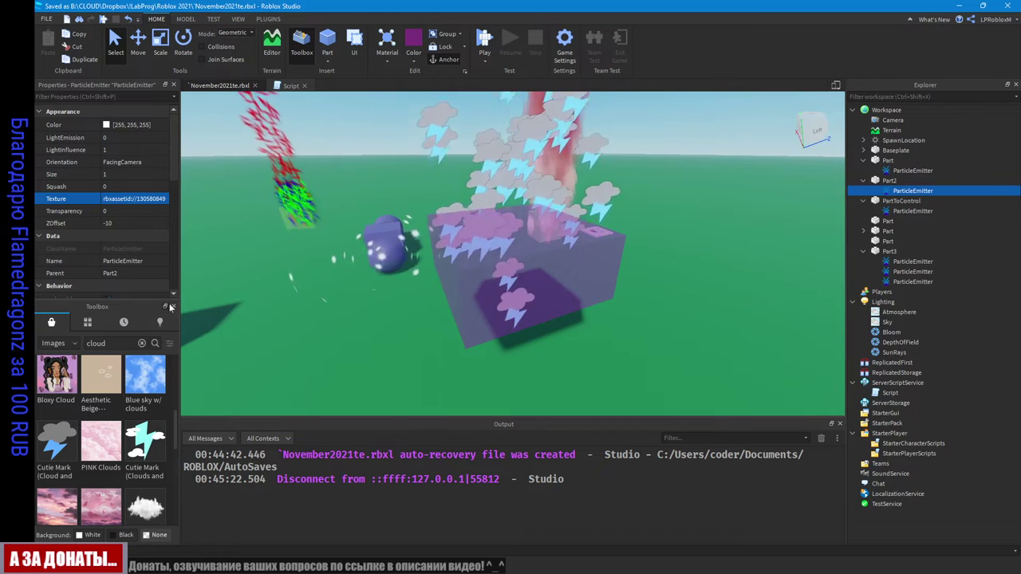
pyautogui.click(170, 306)
# Step: Set the Rate of Part2's particle emitter to 100 and view the cloud particles from different distances
pyautogui.scroll(-2, 115, 286)
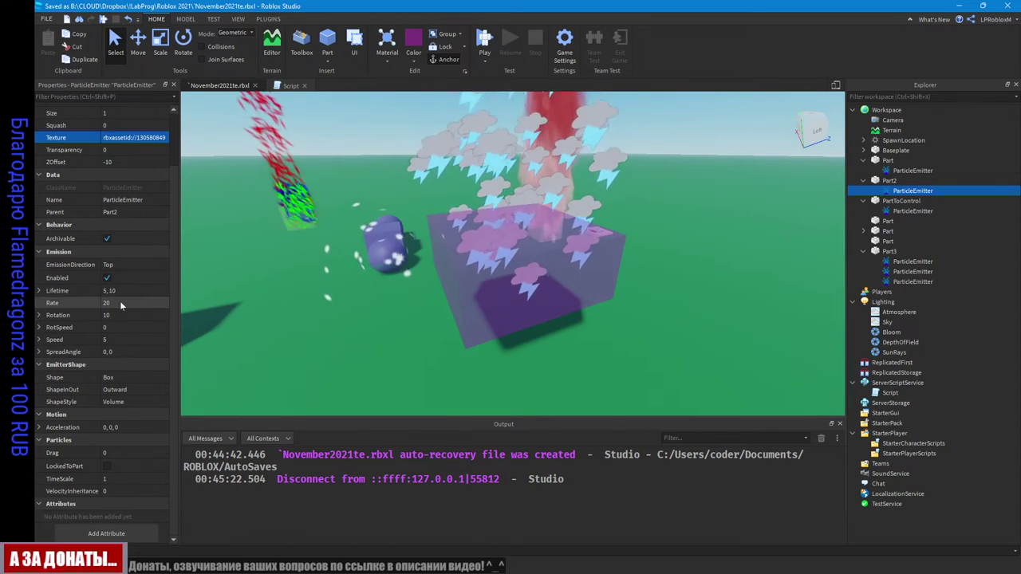
pyautogui.click(119, 301)
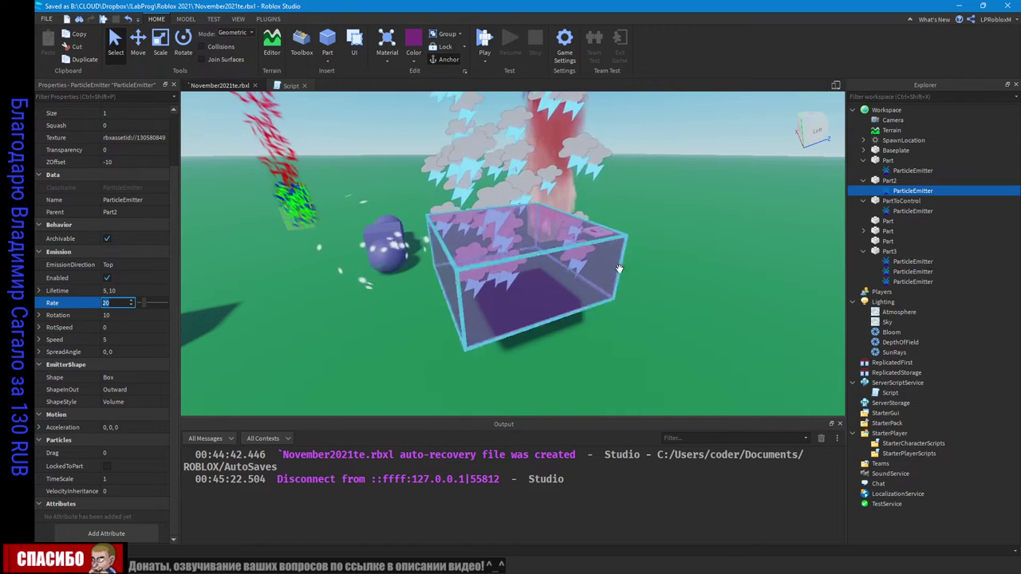
pyautogui.scroll(-3, 536, 249)
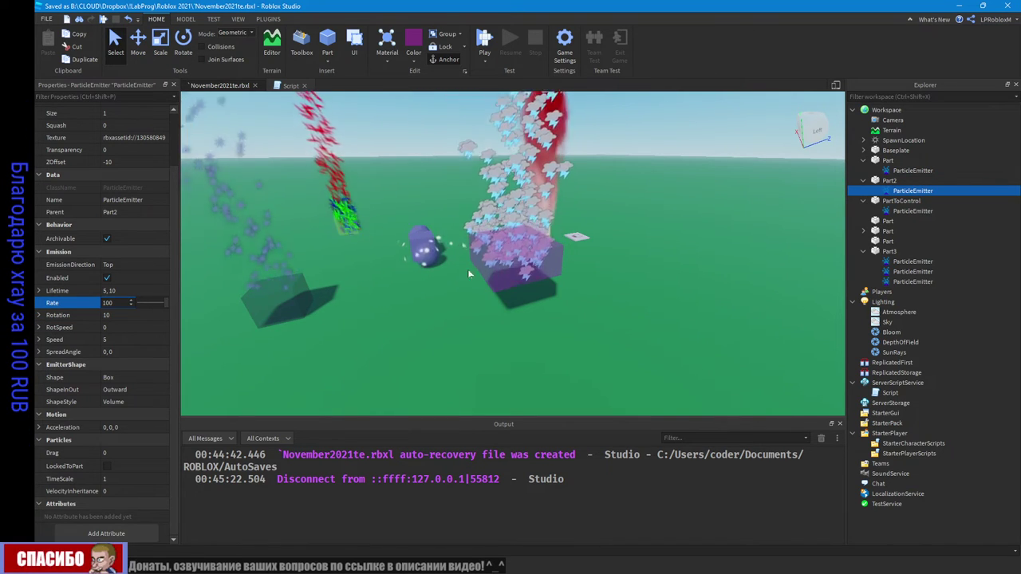
pyautogui.moveTo(481, 247); pyautogui.dragTo(498, 276, button='right')
pyautogui.scroll(4, 613, 305)
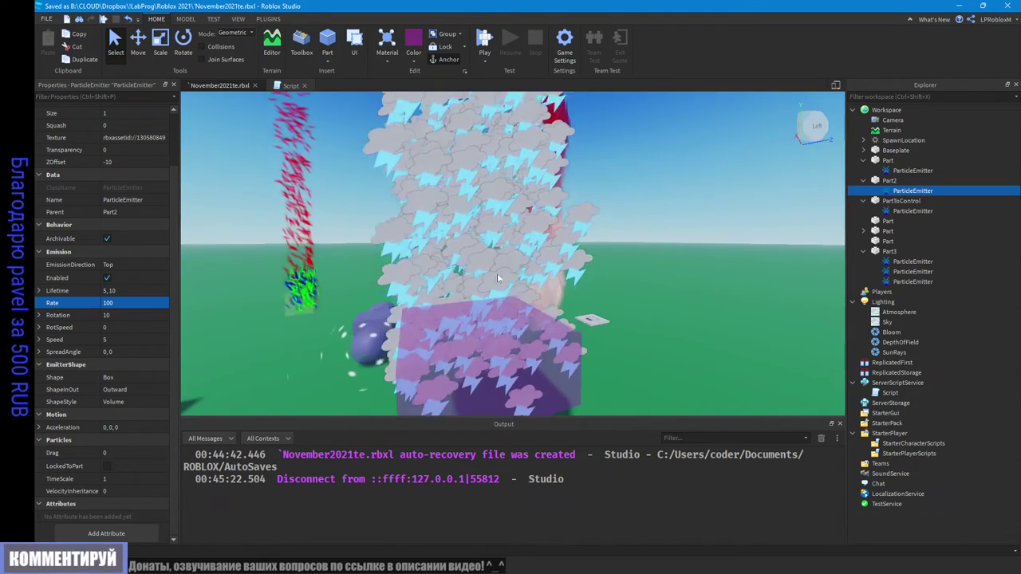
# Step: Lower the emitter's Rate to 0, then raise it to 6 and view the sparse clouds
pyautogui.click(154, 303)
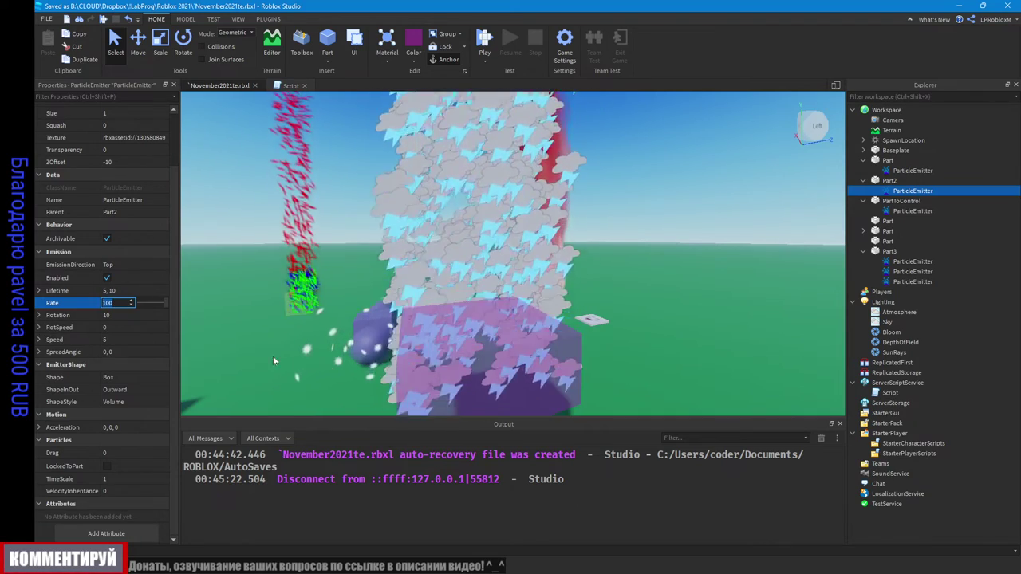
pyautogui.moveTo(166, 304); pyautogui.dragTo(134, 310)
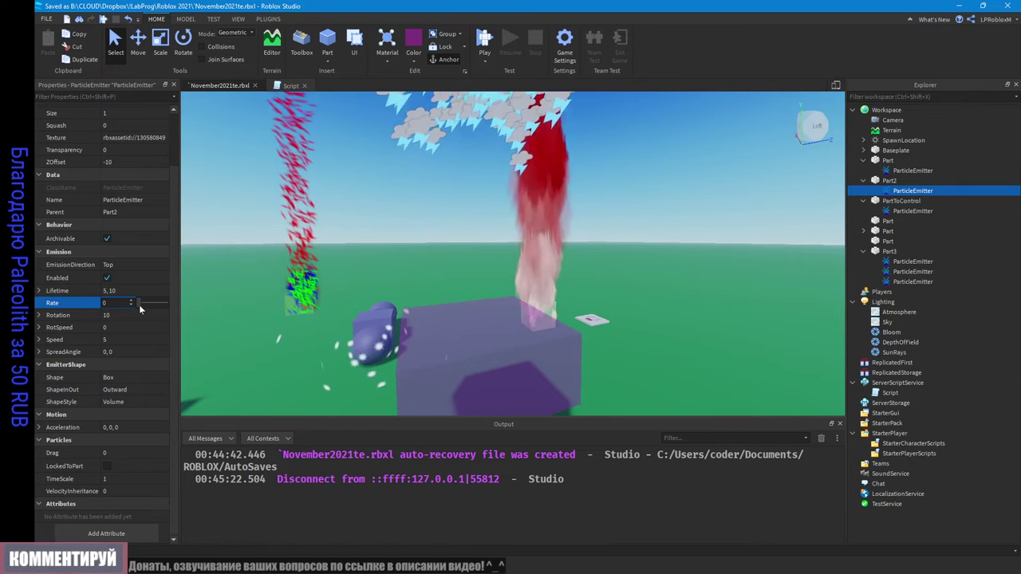
pyautogui.moveTo(139, 304); pyautogui.dragTo(140, 304)
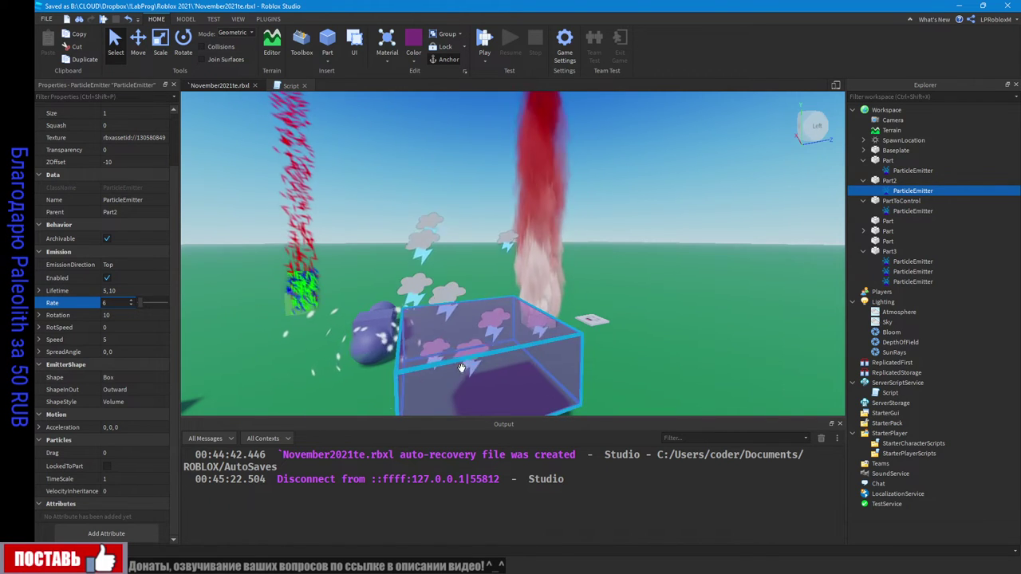
pyautogui.moveTo(460, 367); pyautogui.dragTo(447, 368, button='right')
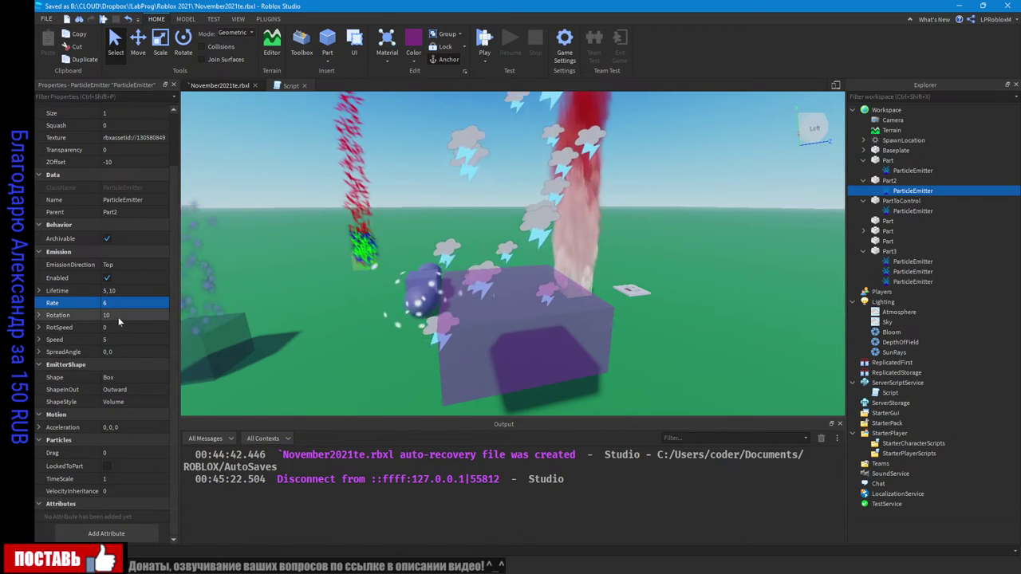
# Step: Try emitter Rotation values of -50, a range of -50 to 80, and a range of -180 to 180
pyautogui.click(39, 316)
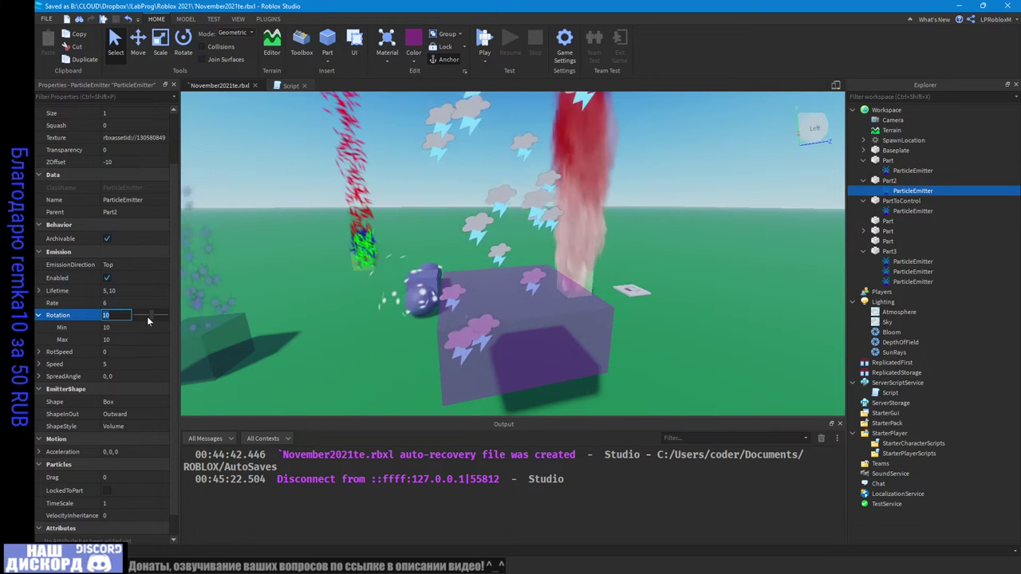
pyautogui.moveTo(151, 315); pyautogui.dragTo(146, 316)
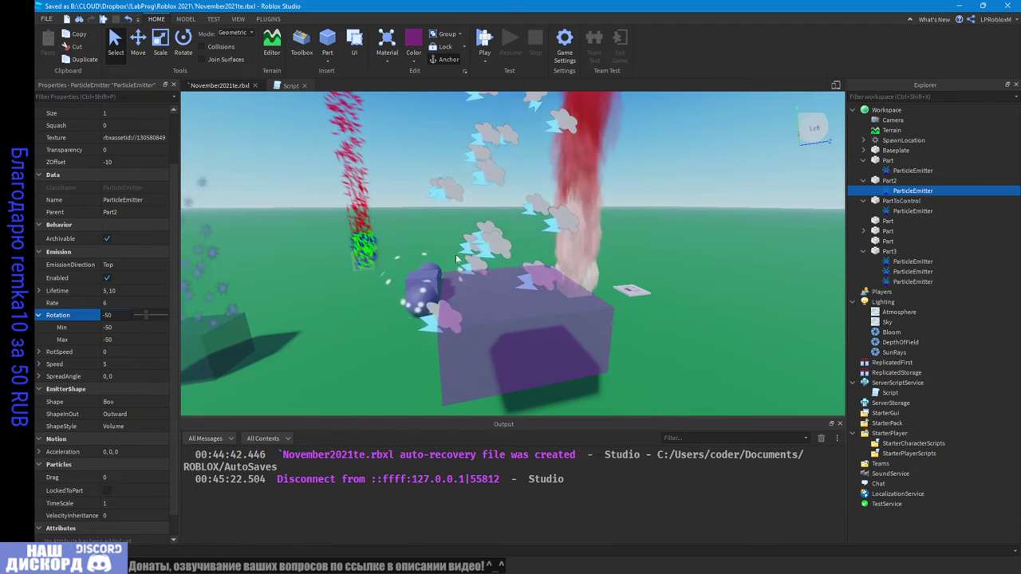
pyautogui.click(137, 340)
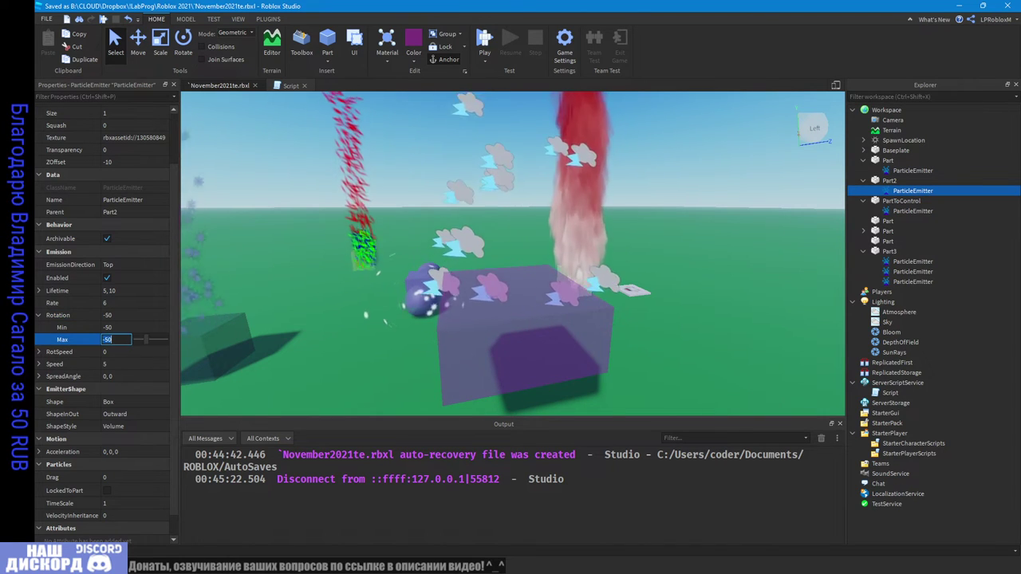
pyautogui.moveTo(146, 340); pyautogui.dragTo(158, 340)
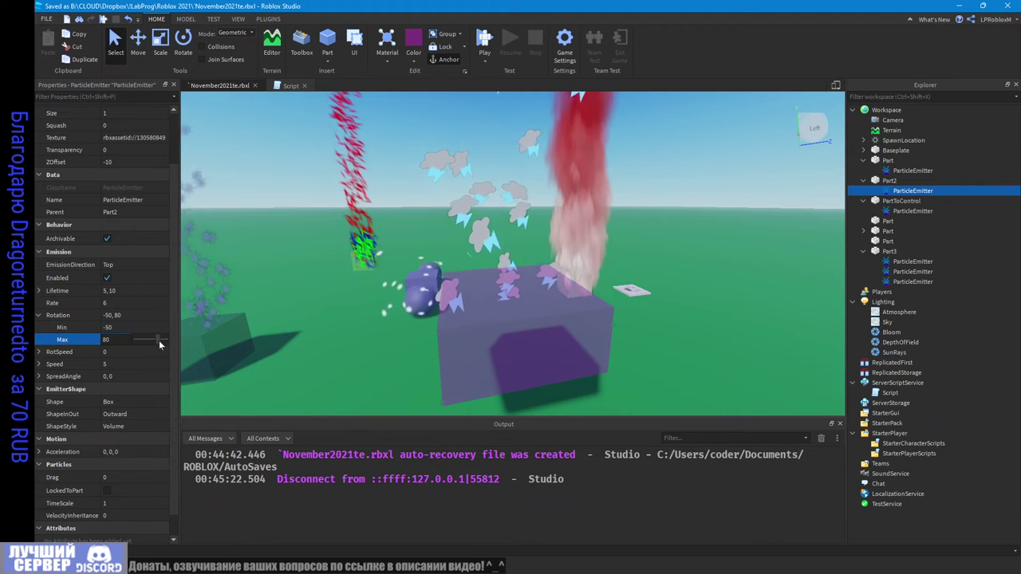
pyautogui.moveTo(159, 341); pyautogui.dragTo(174, 340)
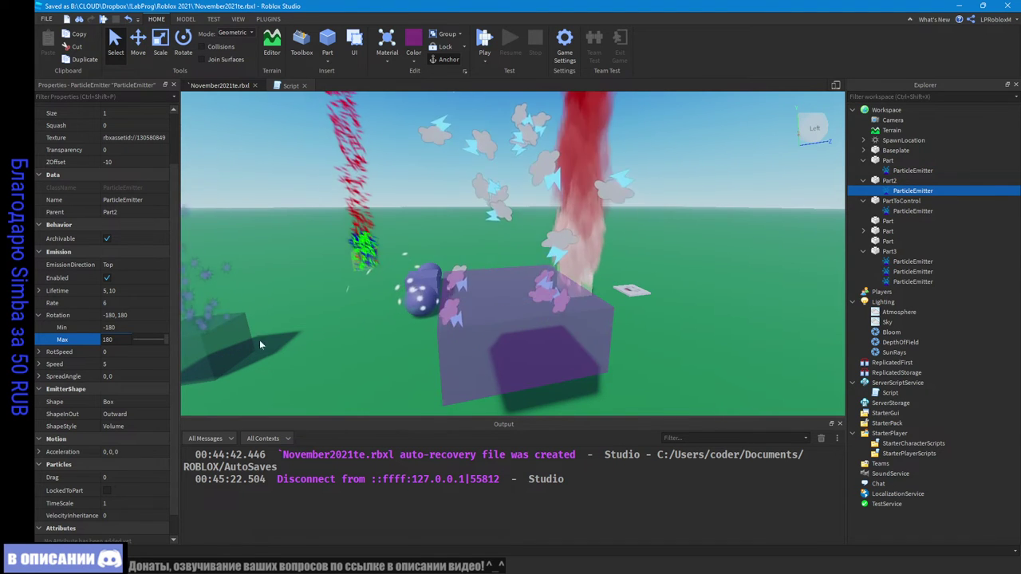
# Step: Set the emitter's Rotation range to Min -35 and Max 100, and examine the tilted clouds from near and far
pyautogui.moveTo(165, 341)
pyautogui.mouseDown()
pyautogui.moveTo(138, 340)
pyautogui.moveTo(169, 333)
pyautogui.moveTo(147, 330)
pyautogui.moveTo(166, 341)
pyautogui.moveTo(156, 340)
pyautogui.mouseUp()
pyautogui.click(152, 328)
pyautogui.click(163, 341)
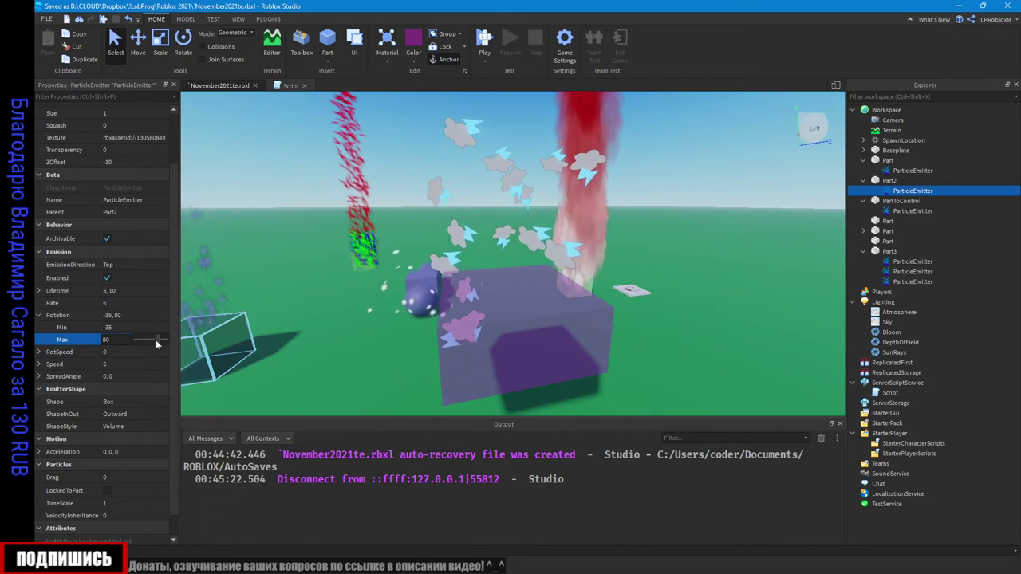
pyautogui.scroll(-3, 584, 204)
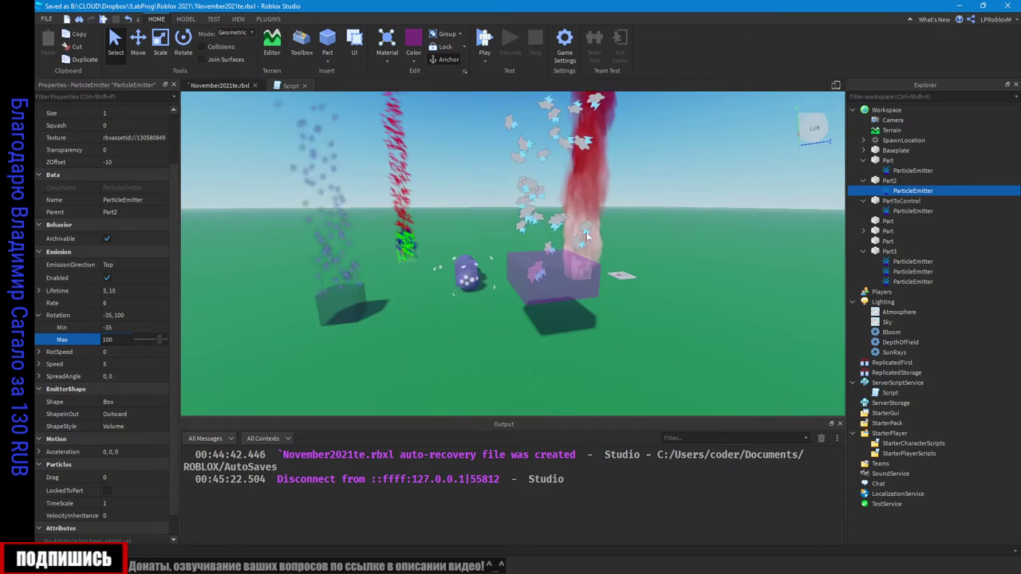
pyautogui.scroll(3, 584, 204)
pyautogui.moveTo(573, 241); pyautogui.dragTo(564, 241, button='right')
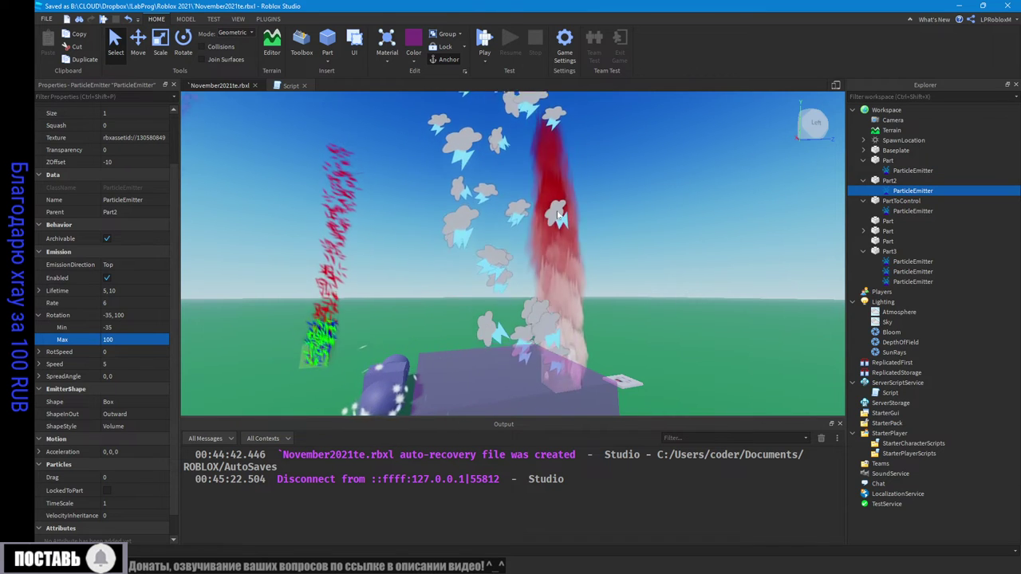
pyautogui.scroll(-5, 558, 215)
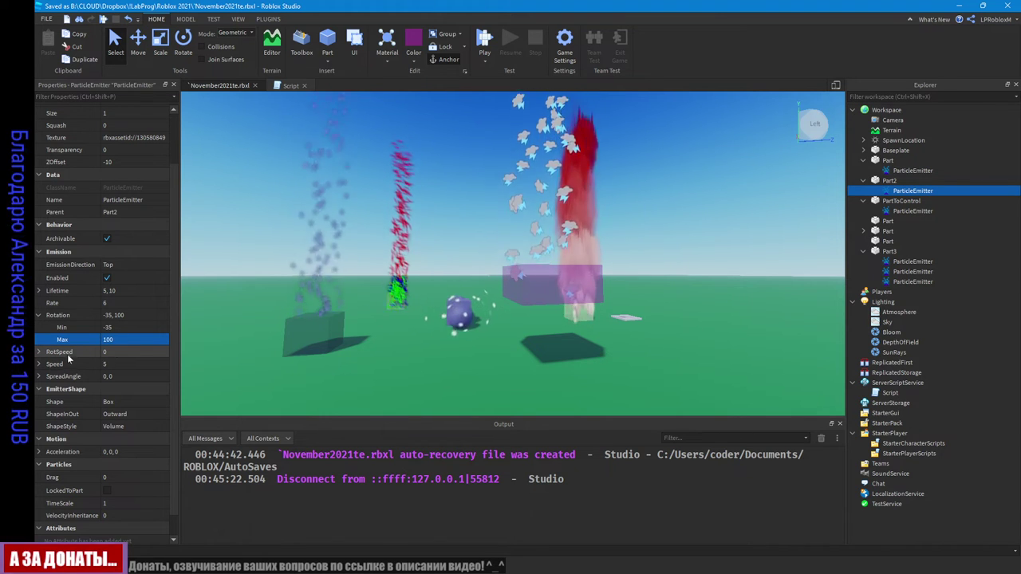
# Step: Try a RotSpeed of -120 on the emitter, then widen its range with a Max of 210
pyautogui.click(39, 353)
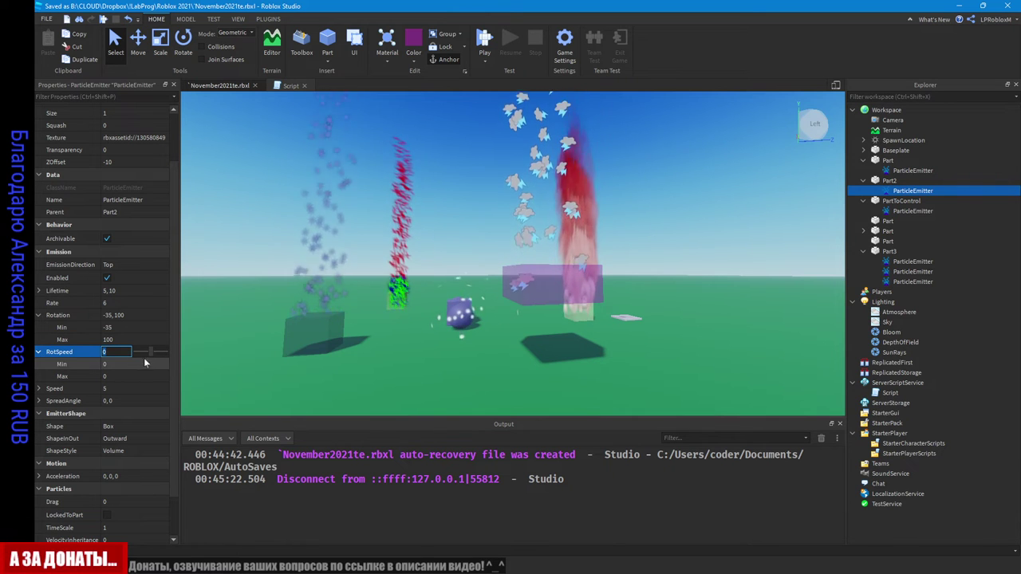
pyautogui.moveTo(152, 353); pyautogui.dragTo(148, 356)
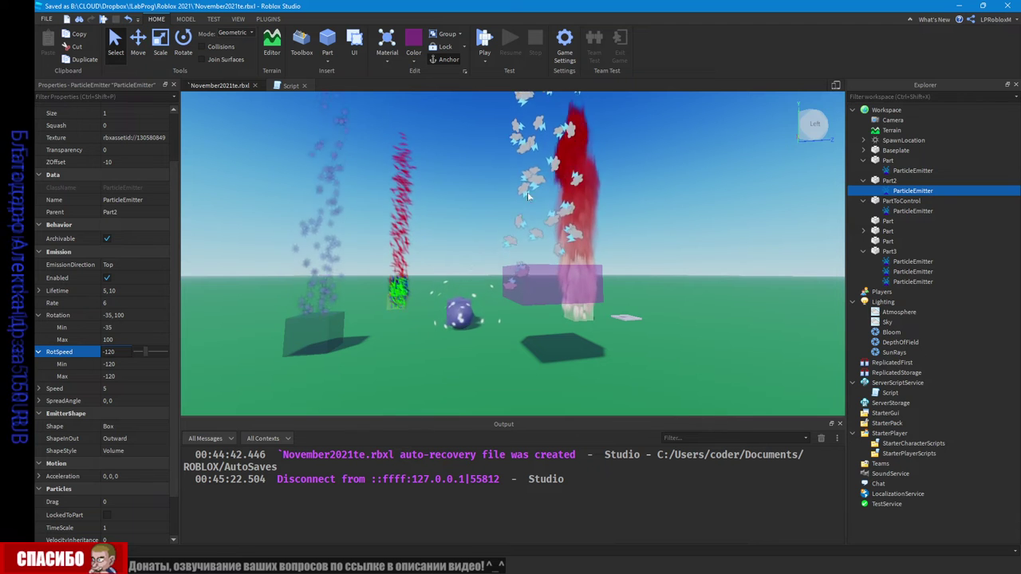
pyautogui.click(139, 376)
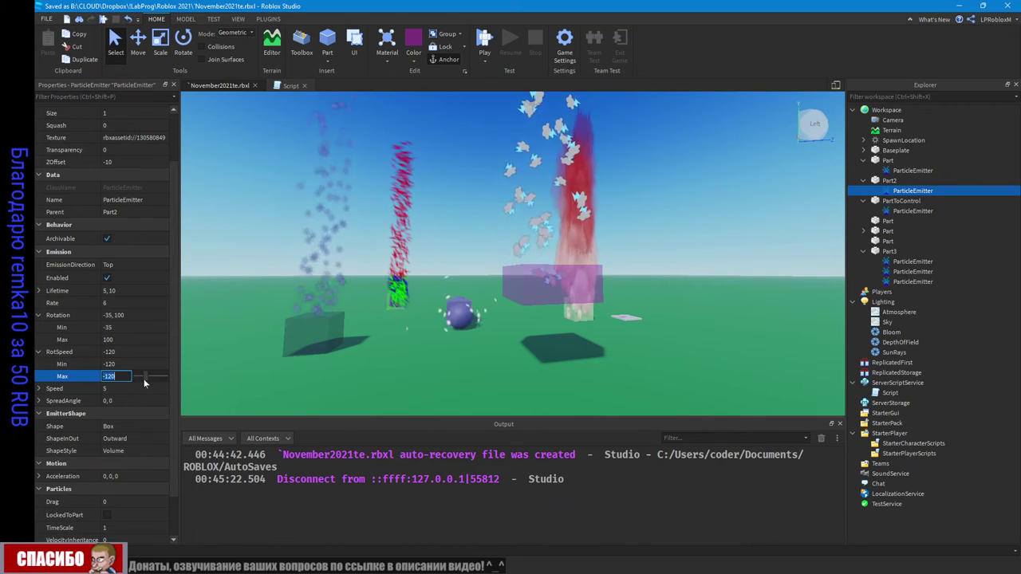
pyautogui.moveTo(144, 377); pyautogui.dragTo(158, 381)
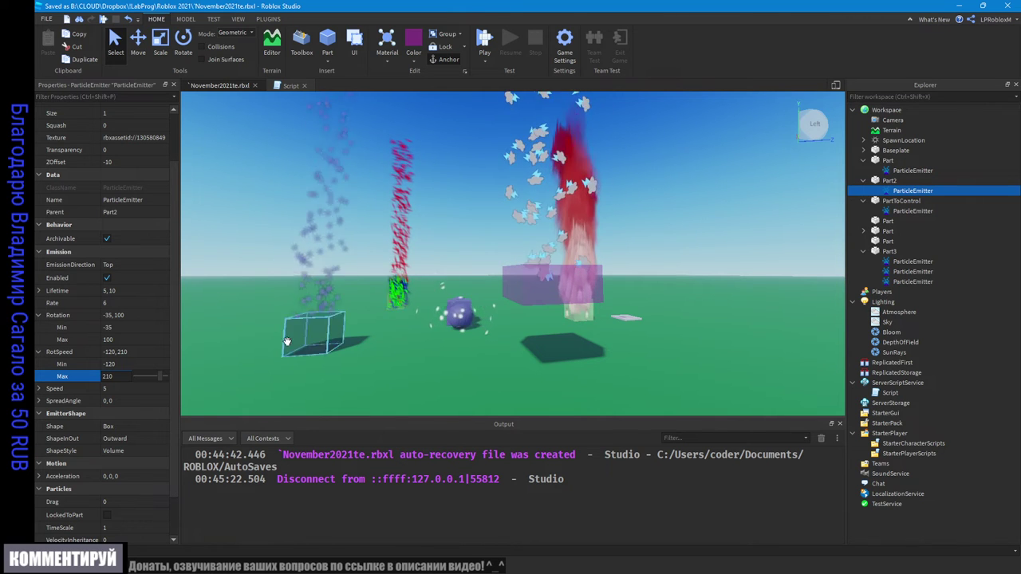
# Step: Set the emitter's RotSpeed range to Min 10 and Max 20
pyautogui.click(120, 365)
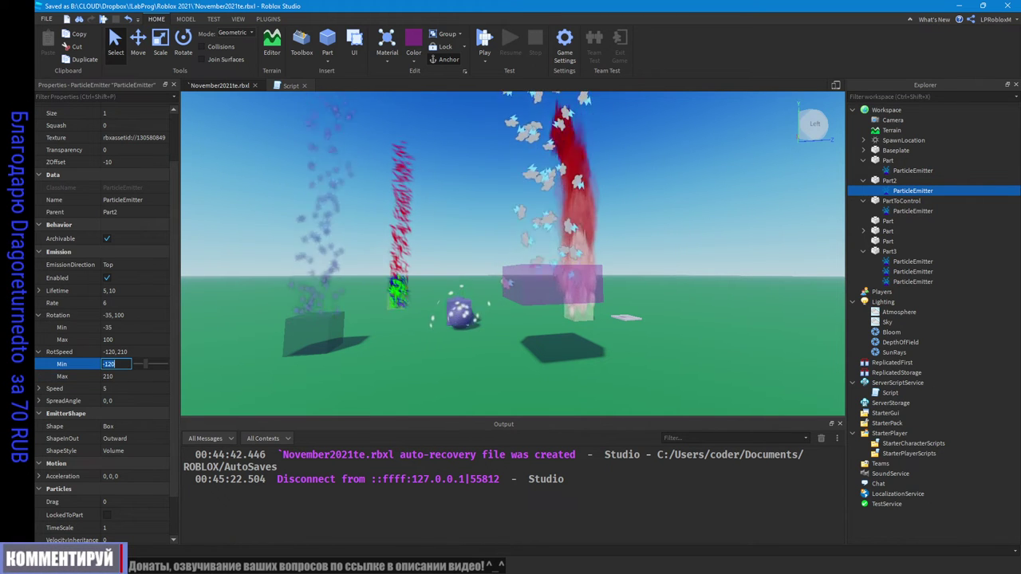
pyautogui.write('10')
pyautogui.press('Return')
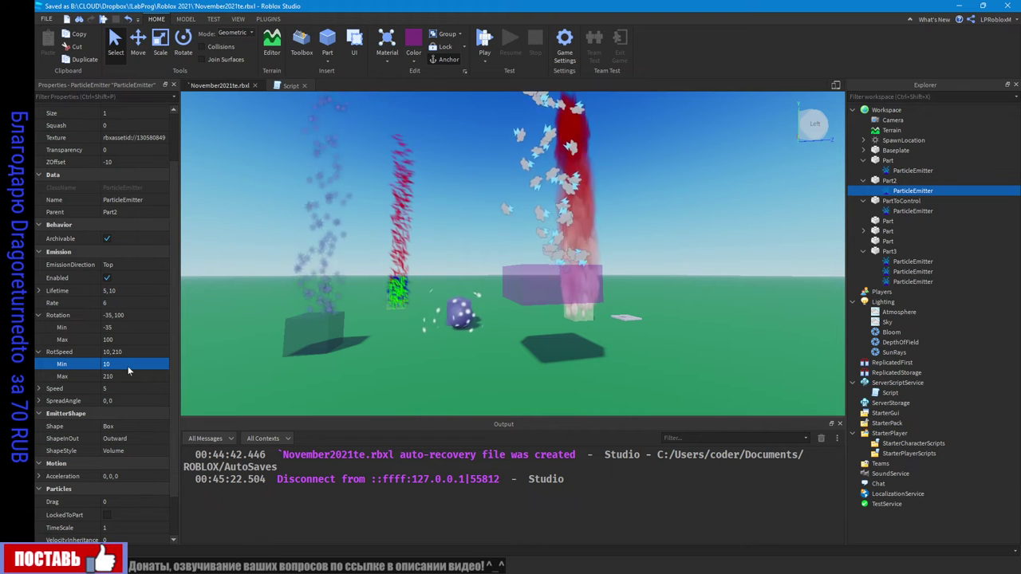
pyautogui.click(120, 376)
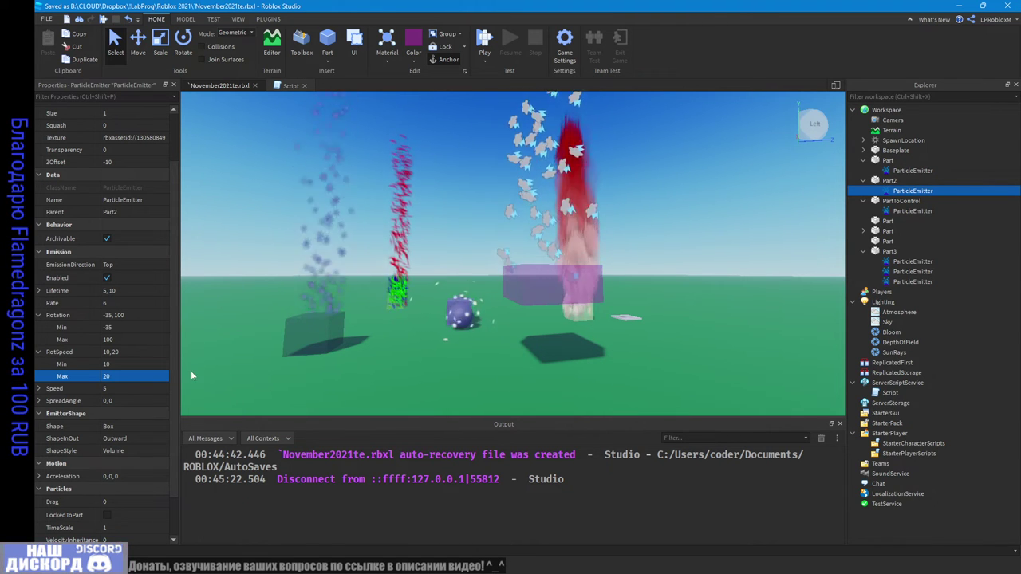
# Step: Set the Max of the emitter's Speed range to 15 and view the full particle column from farther away
pyautogui.click(38, 389)
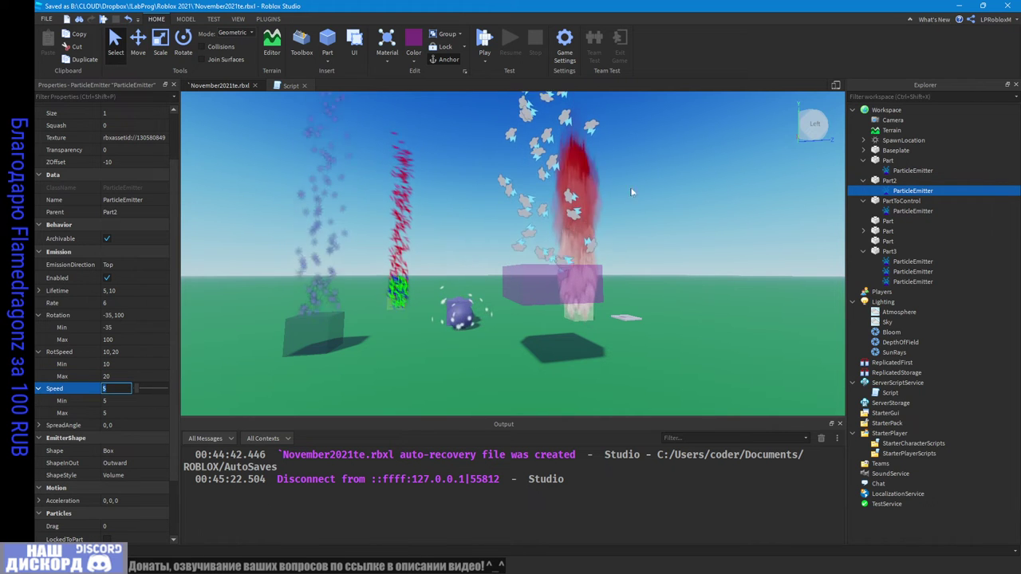
pyautogui.click(117, 413)
pyautogui.write('15')
pyautogui.press('Return')
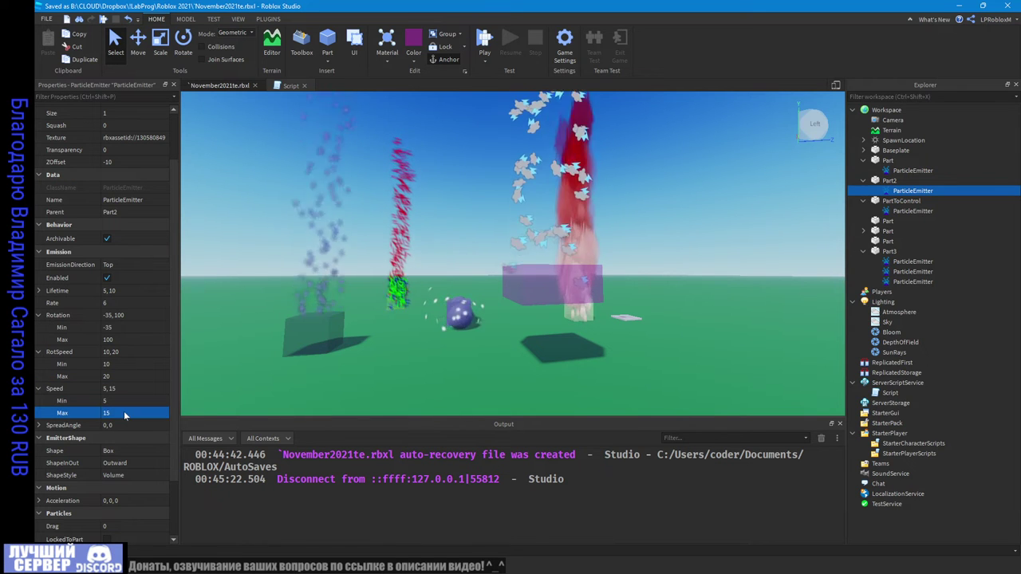
pyautogui.scroll(-5, 530, 284)
pyautogui.moveTo(530, 284); pyautogui.dragTo(546, 240, button='right')
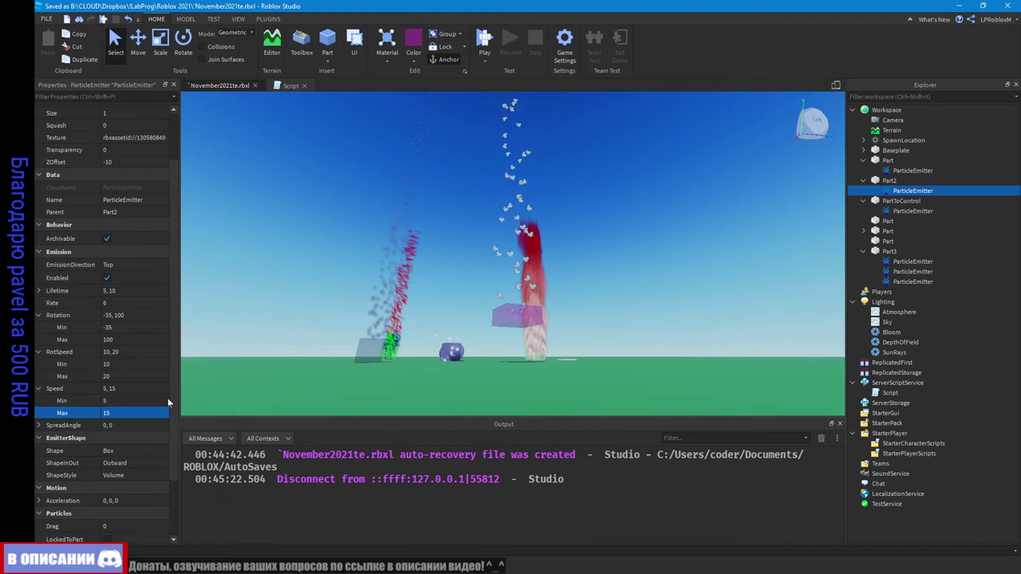
# Step: Try a SpreadAngle of -10, 10 on the emitter, then widen it to -100, 100
pyautogui.scroll(3, 550, 227)
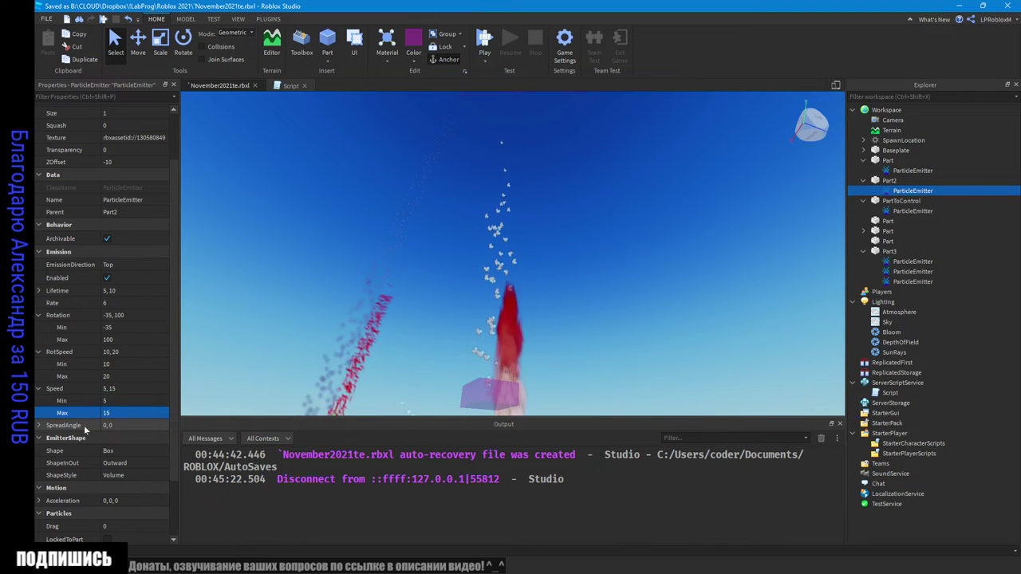
pyautogui.moveTo(583, 276); pyautogui.dragTo(583, 277, button='right')
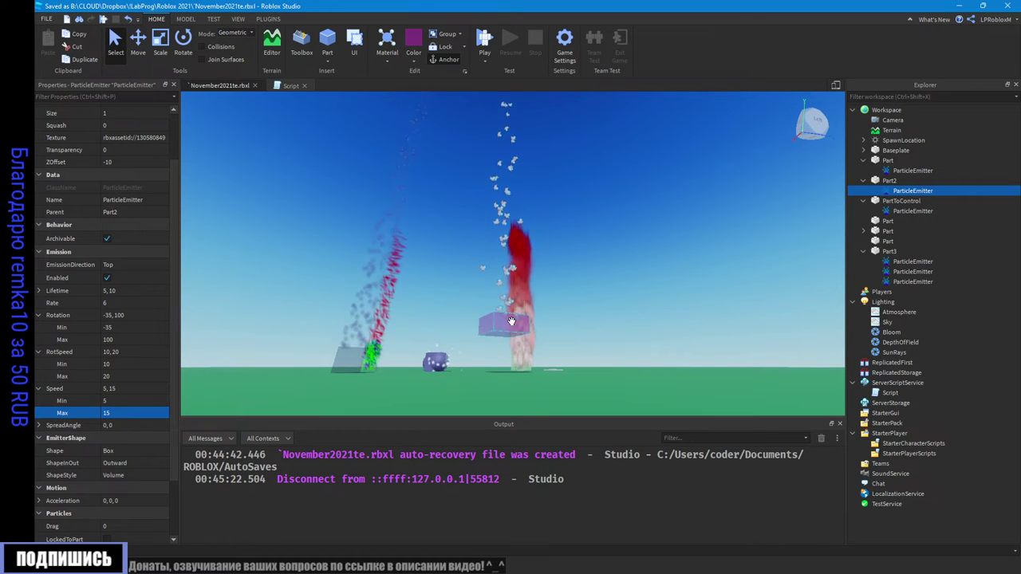
pyautogui.click(114, 425)
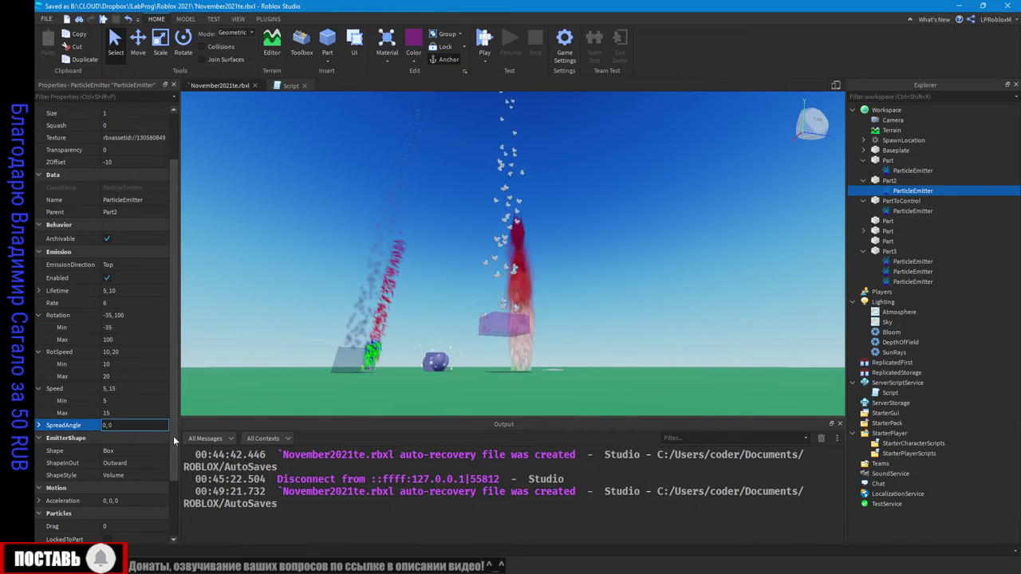
pyautogui.press('Home')
pyautogui.write('-1')
pyautogui.press('End')
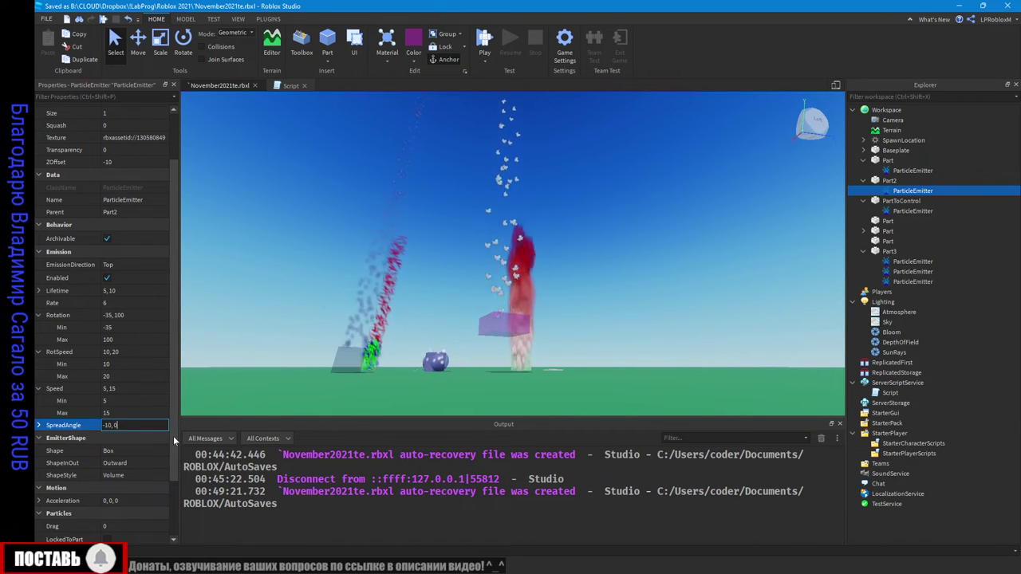
pyautogui.press('BackSpace')
pyautogui.write('10')
pyautogui.press('Return')
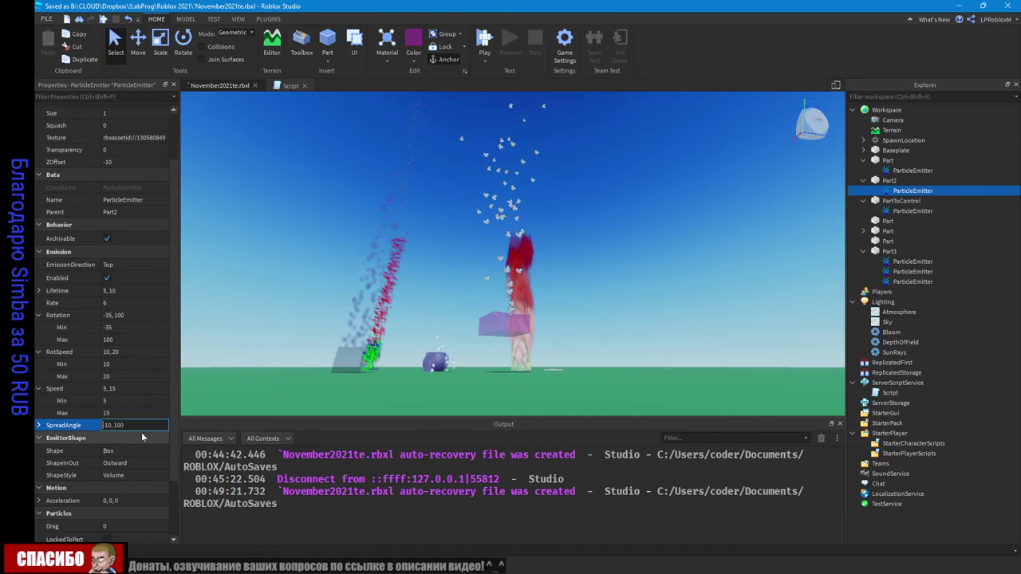
pyautogui.write('0')
pyautogui.press('Return')
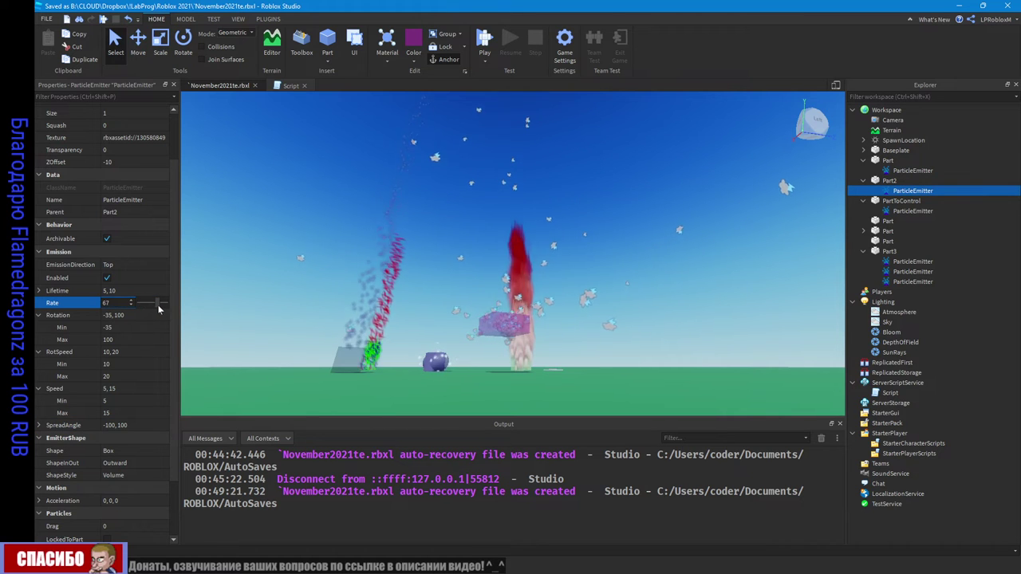
# Step: Raise the emitter's Rate to 77 and set its SpreadAngle to -10, 10
pyautogui.moveTo(158, 309); pyautogui.dragTo(161, 308)
pyautogui.moveTo(550, 281); pyautogui.dragTo(533, 309, button='right')
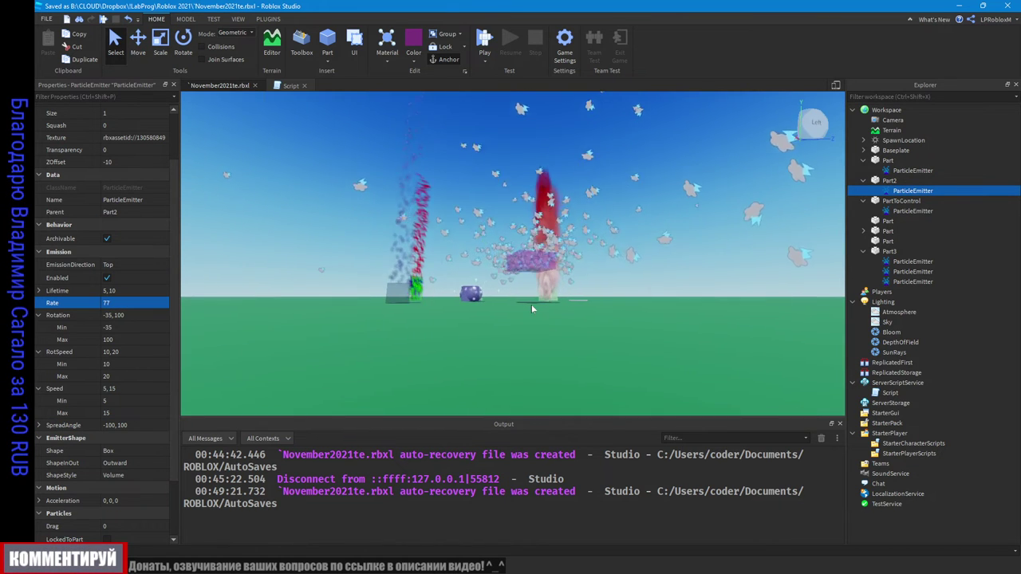
pyautogui.click(110, 426)
pyautogui.moveTo(106, 425); pyautogui.dragTo(112, 425)
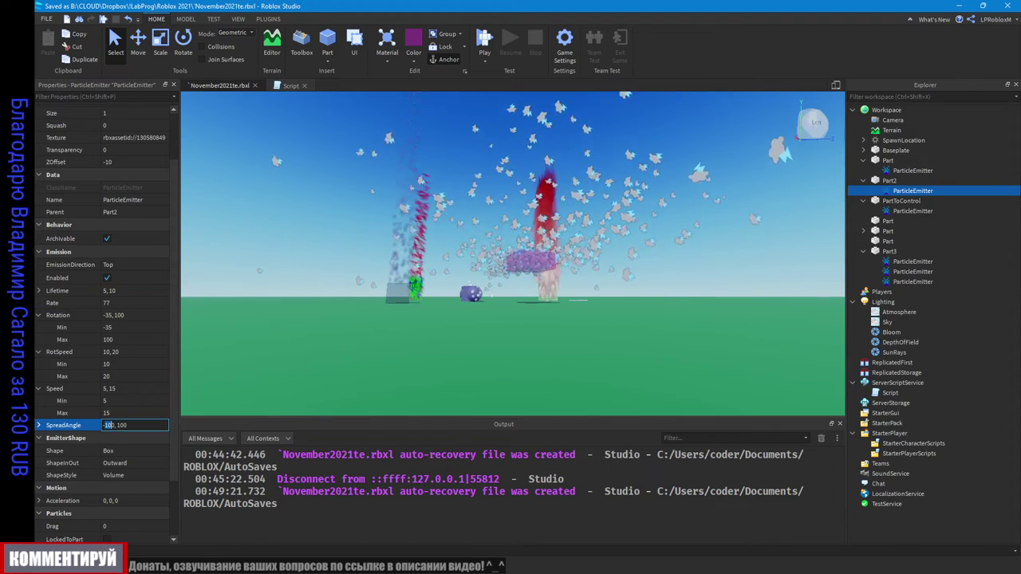
pyautogui.write('-10')
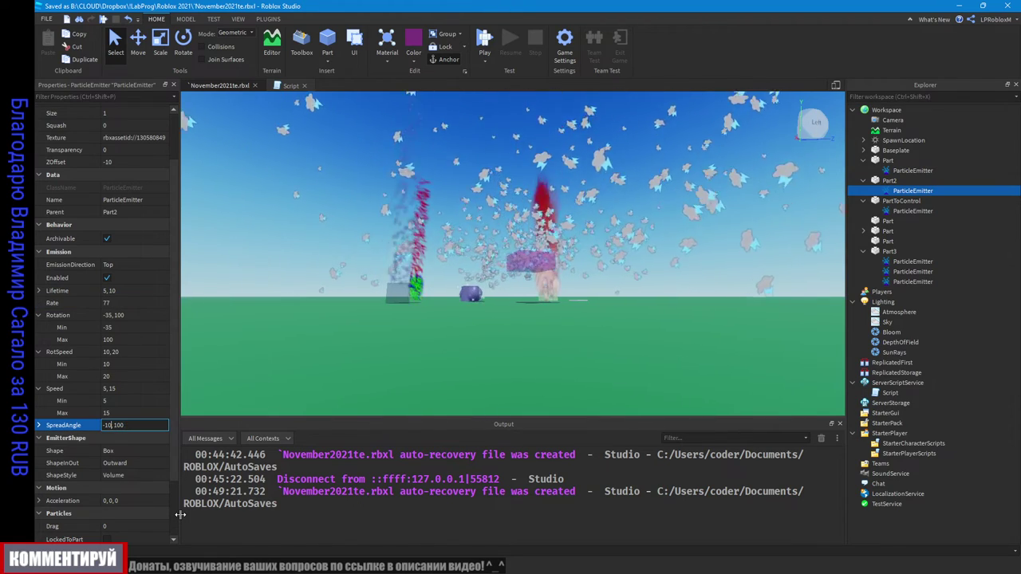
pyautogui.press('End')
pyautogui.press('BackSpace')
pyautogui.press('Return')
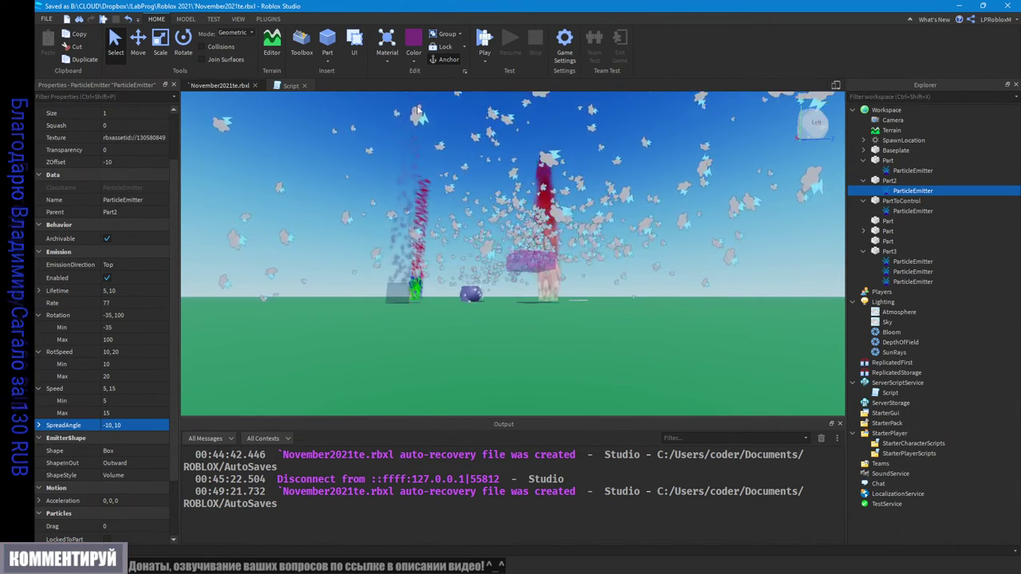
# Step: Examine the spread of the cloud particles above the purple part from different distances and angles
pyautogui.moveTo(592, 182); pyautogui.dragTo(582, 172, button='right')
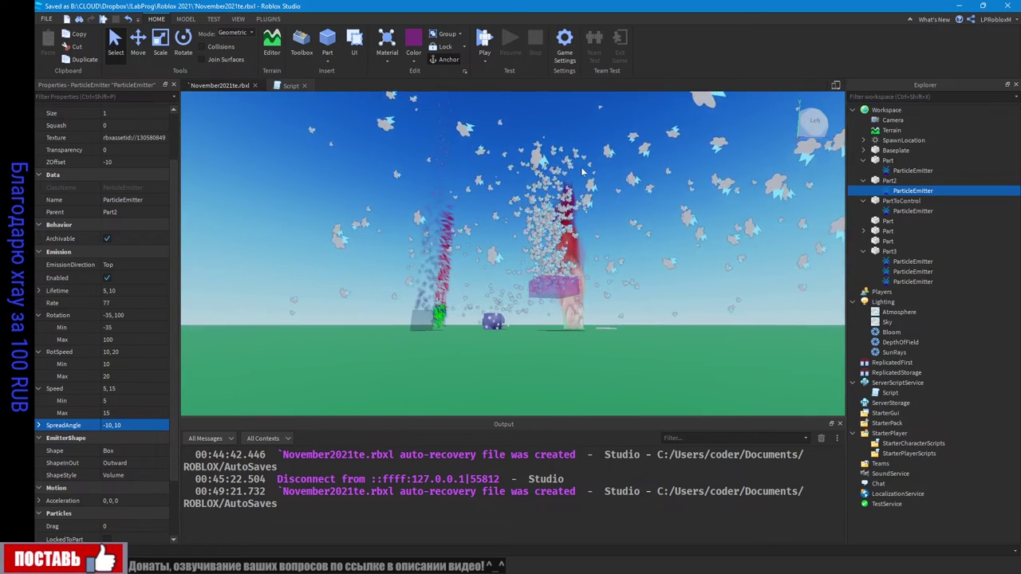
pyautogui.rightClick(563, 229)
pyautogui.click(550, 232)
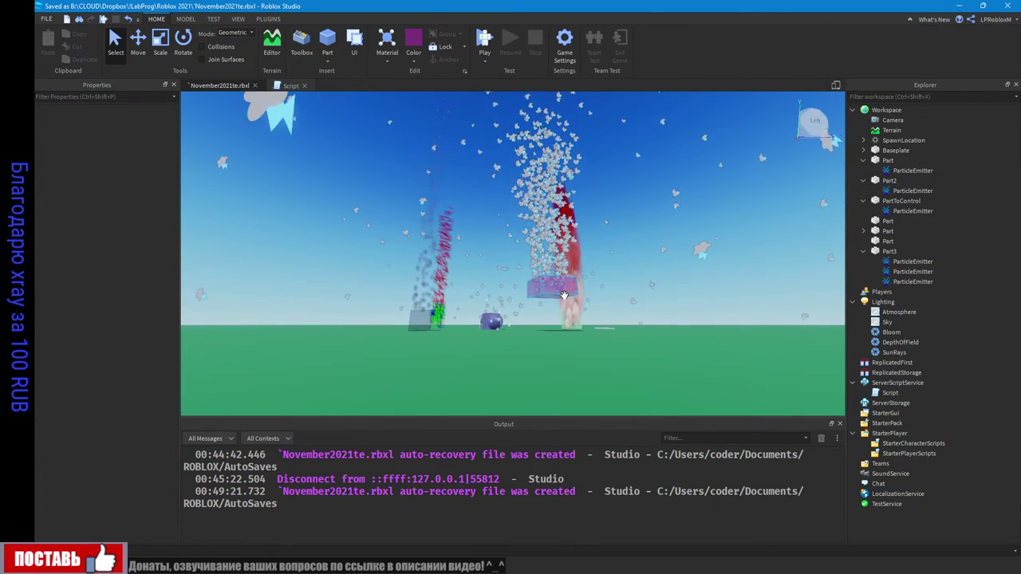
pyautogui.scroll(-1, 560, 288)
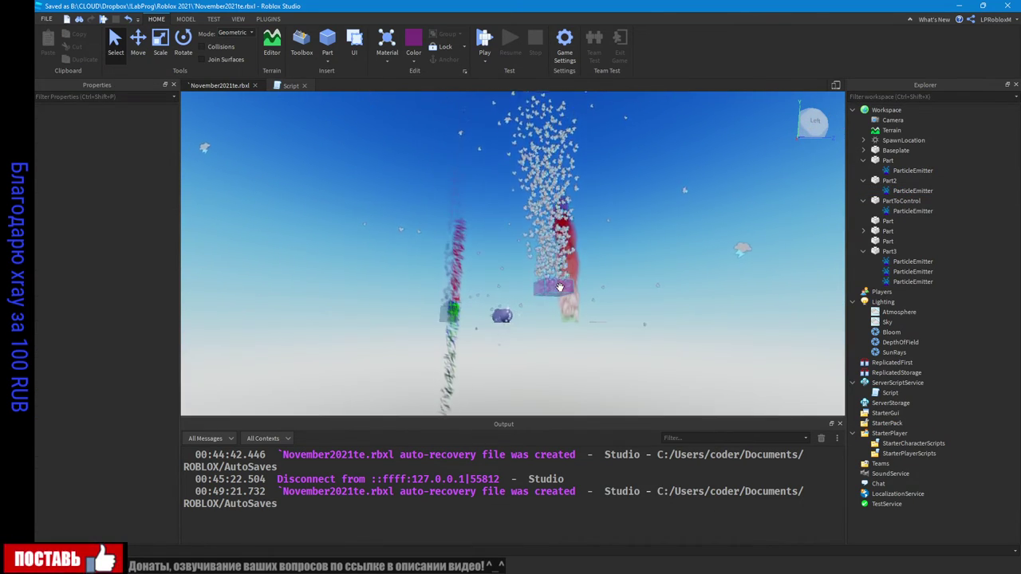
pyautogui.scroll(5, 559, 287)
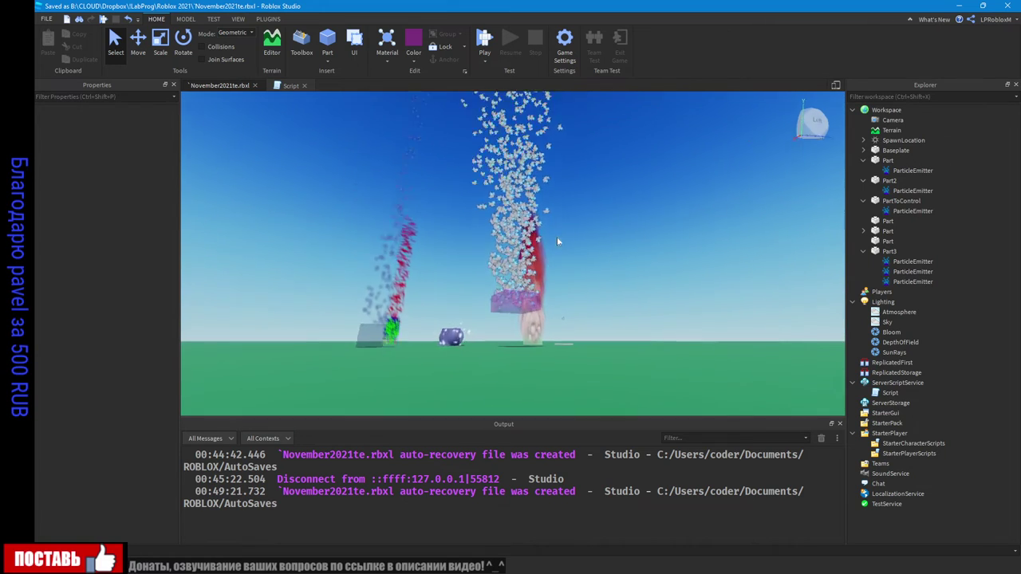
pyautogui.scroll(2, 556, 241)
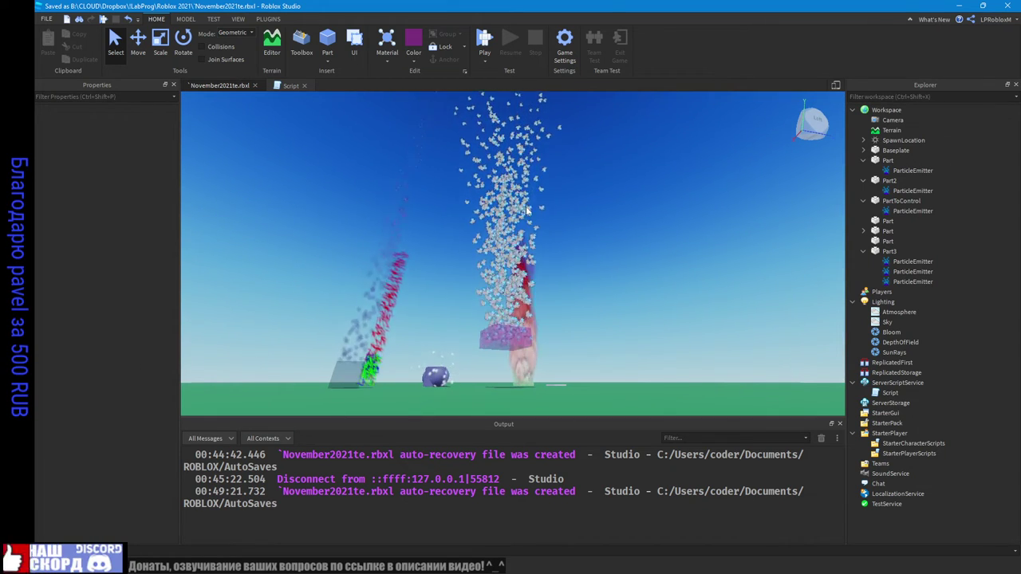
pyautogui.scroll(-2, 516, 331)
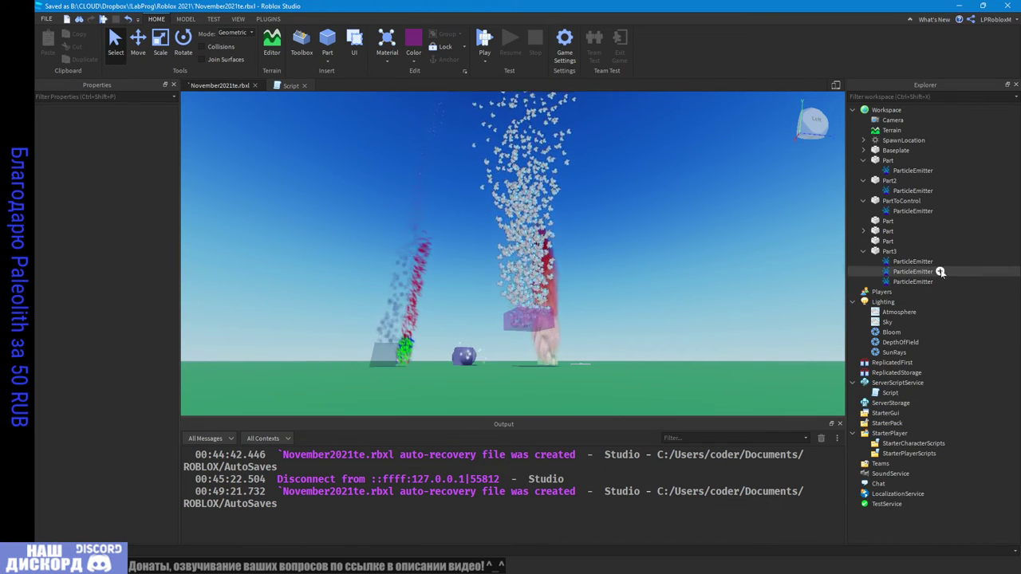
# Step: Set the emitter Shape of Part2's ParticleEmitter to Cylinder
pyautogui.click(890, 180)
pyautogui.click(902, 192)
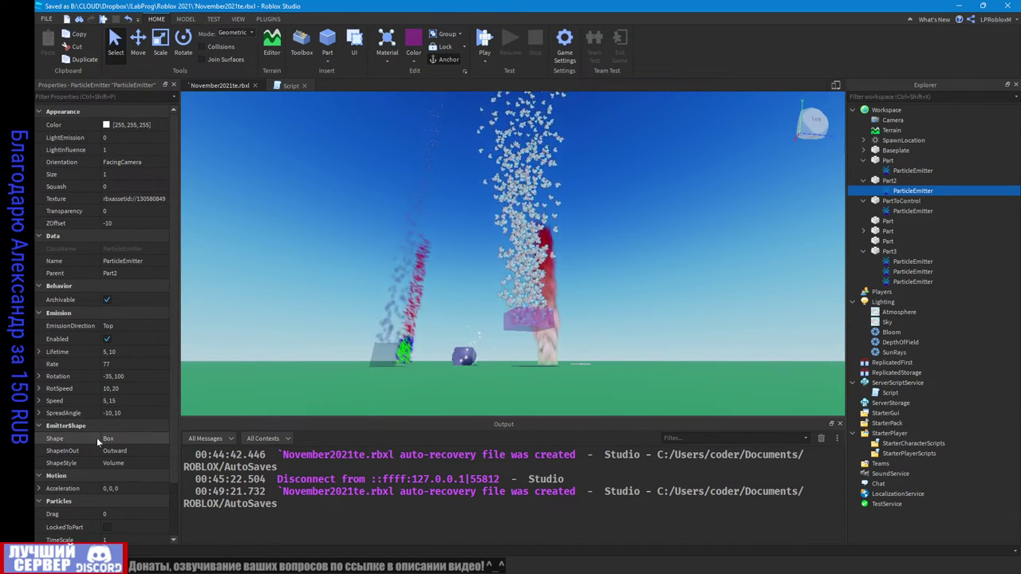
pyautogui.scroll(-2, 97, 437)
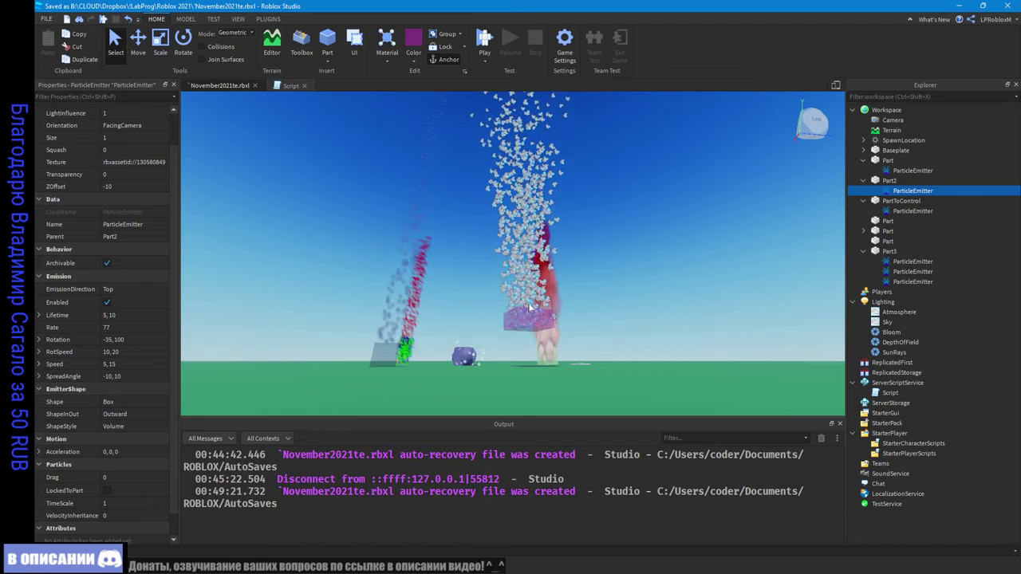
pyautogui.scroll(4, 527, 321)
pyautogui.moveTo(529, 324); pyautogui.dragTo(529, 327, button='right')
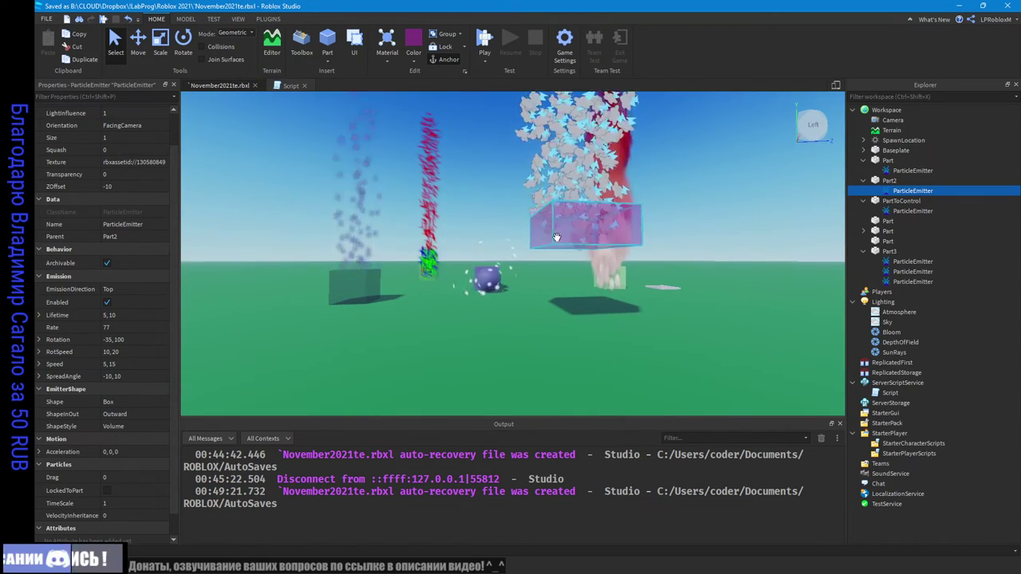
pyautogui.click(140, 402)
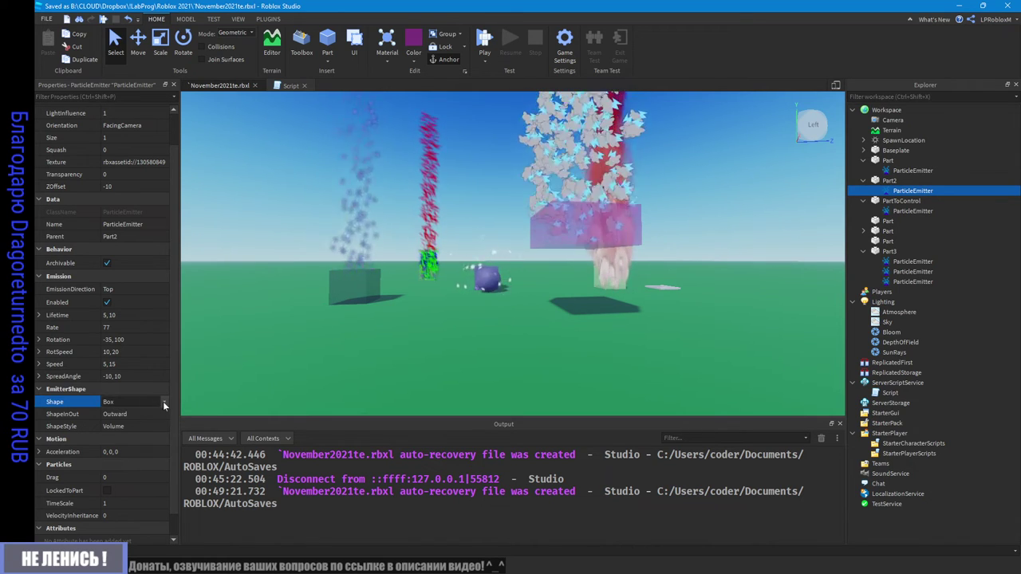
pyautogui.click(164, 402)
pyautogui.click(147, 418)
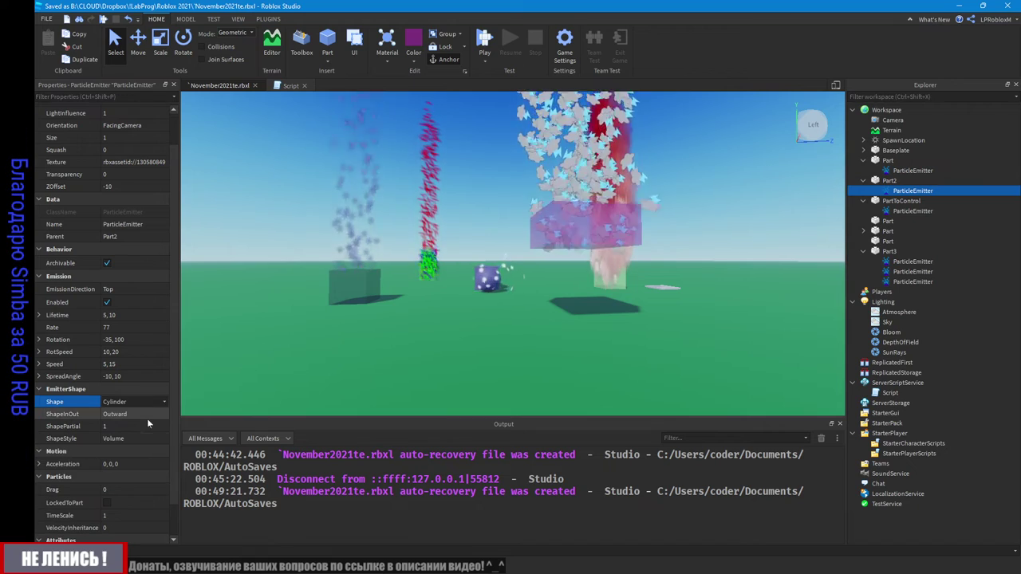
# Step: Examine the cylinder-shaped emission around Part2 from the side, up close and from above
pyautogui.moveTo(527, 286); pyautogui.dragTo(531, 290, button='right')
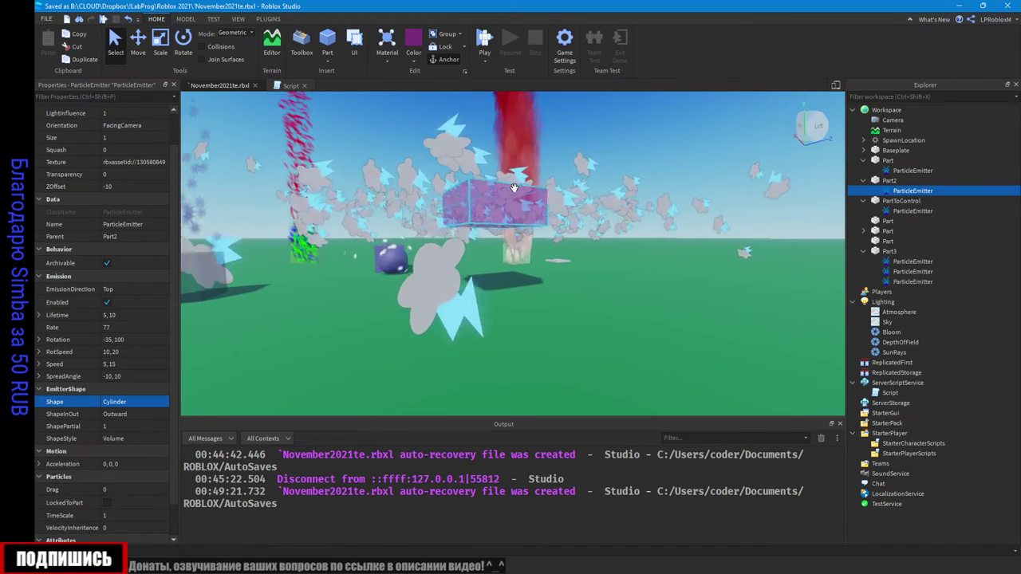
pyautogui.scroll(-5, 513, 187)
pyautogui.moveTo(559, 137); pyautogui.dragTo(555, 141, button='right')
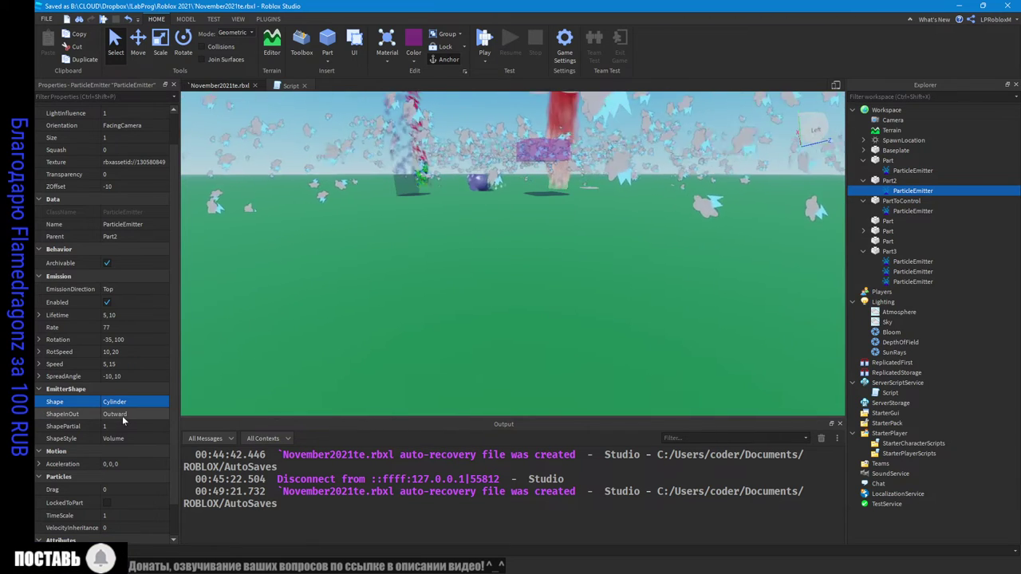
pyautogui.click(544, 172)
pyautogui.press('f')
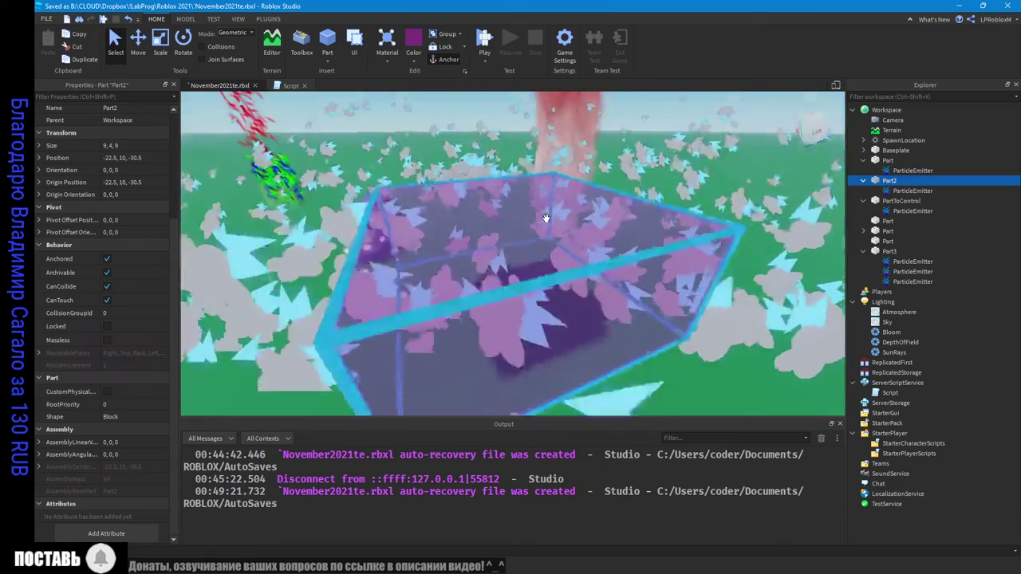
pyautogui.moveTo(546, 218); pyautogui.dragTo(545, 219, button='right')
pyautogui.scroll(-6, 546, 219)
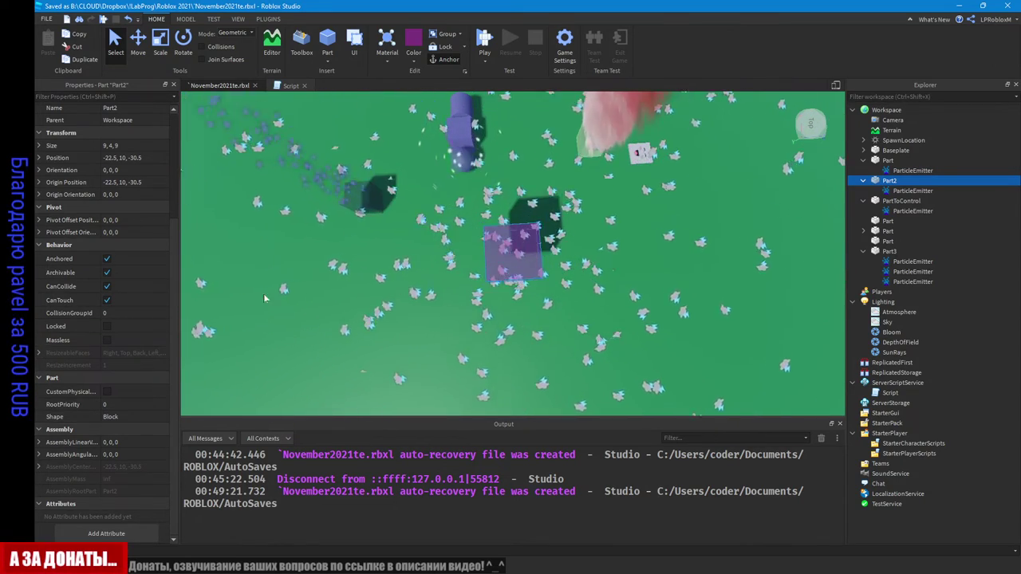
# Step: Delete the ParticleEmitter from Part2 and insert a new default ParticleEmitter in its place
pyautogui.click(910, 190)
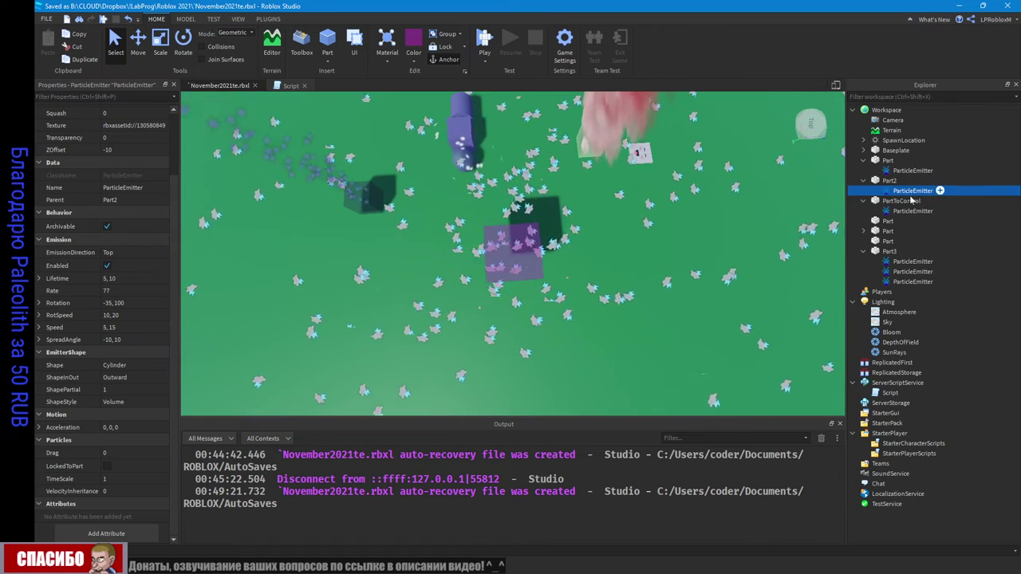
pyautogui.click(892, 180)
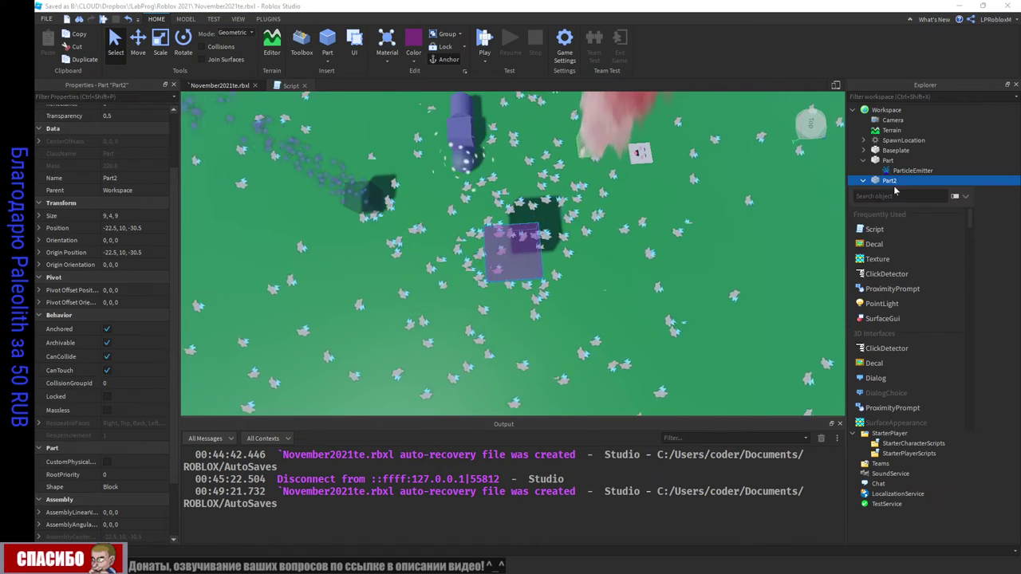
pyautogui.click(905, 192)
pyautogui.press('Delete')
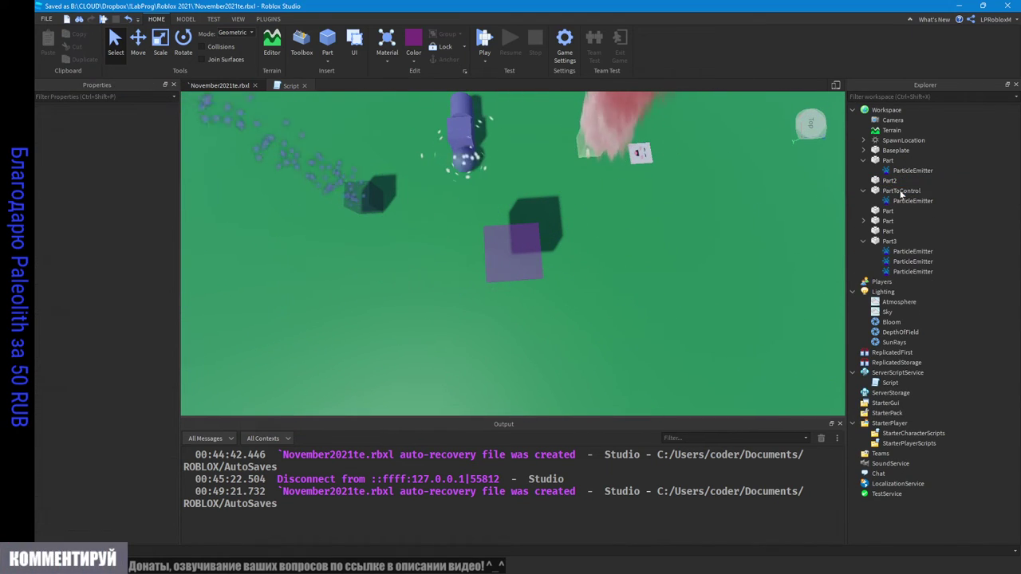
pyautogui.click(890, 181)
pyautogui.click(904, 180)
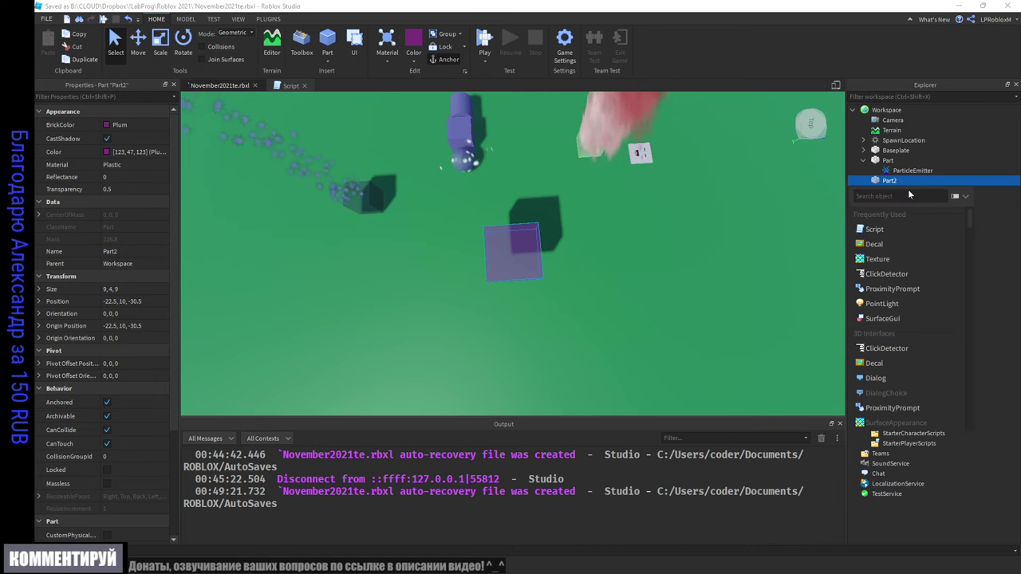
pyautogui.write('part')
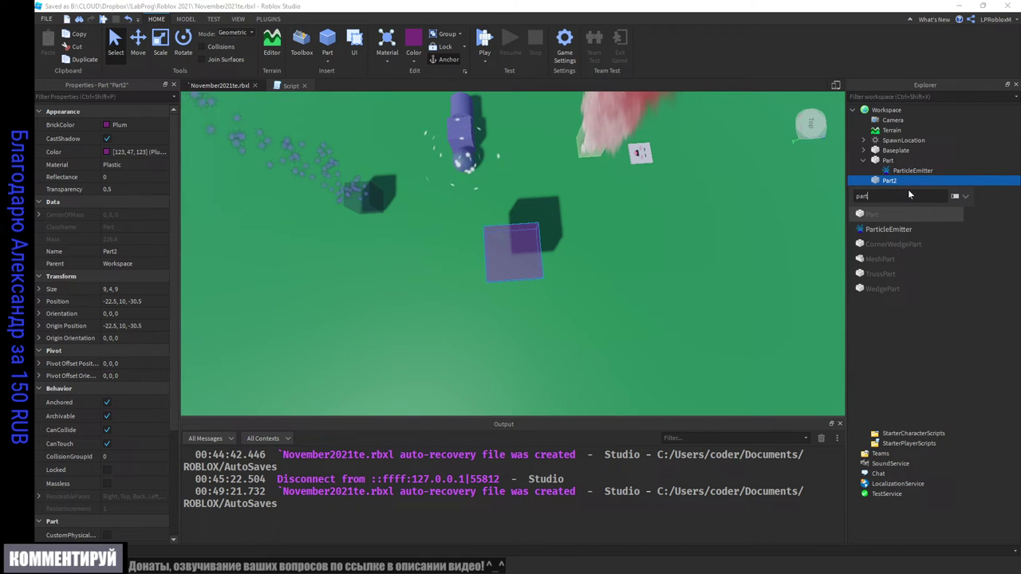
pyautogui.click(888, 228)
pyautogui.scroll(-3, 519, 287)
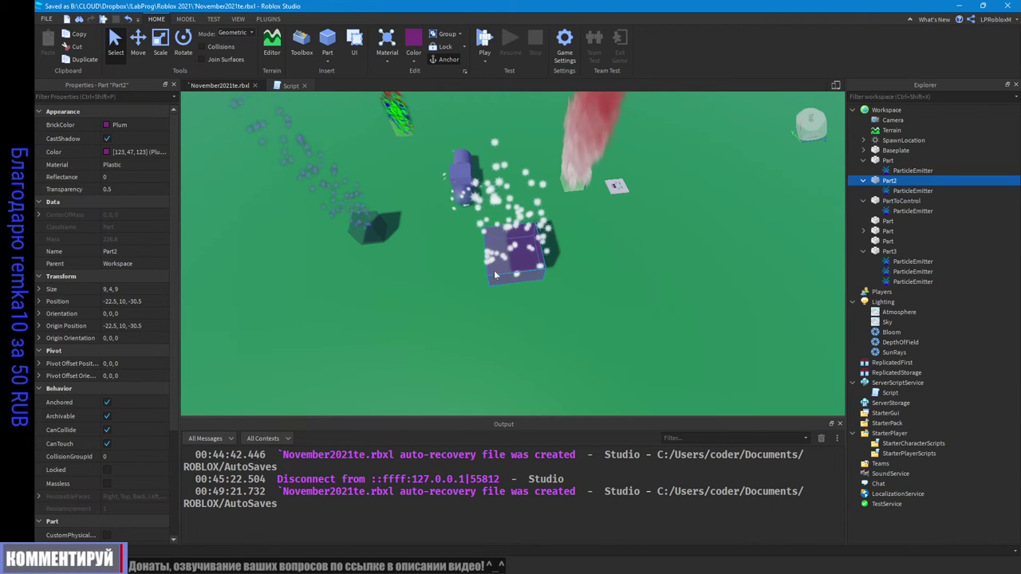
# Step: Set the Shape of Part2's new ParticleEmitter to Cylinder and view the emission from above
pyautogui.moveTo(177, 370); pyautogui.dragTo(187, 496)
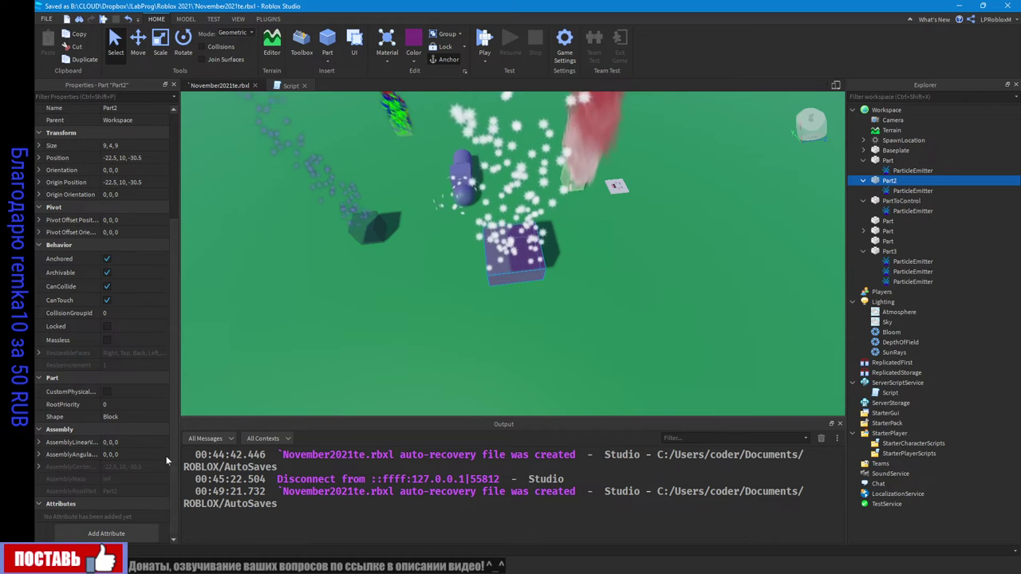
pyautogui.click(913, 190)
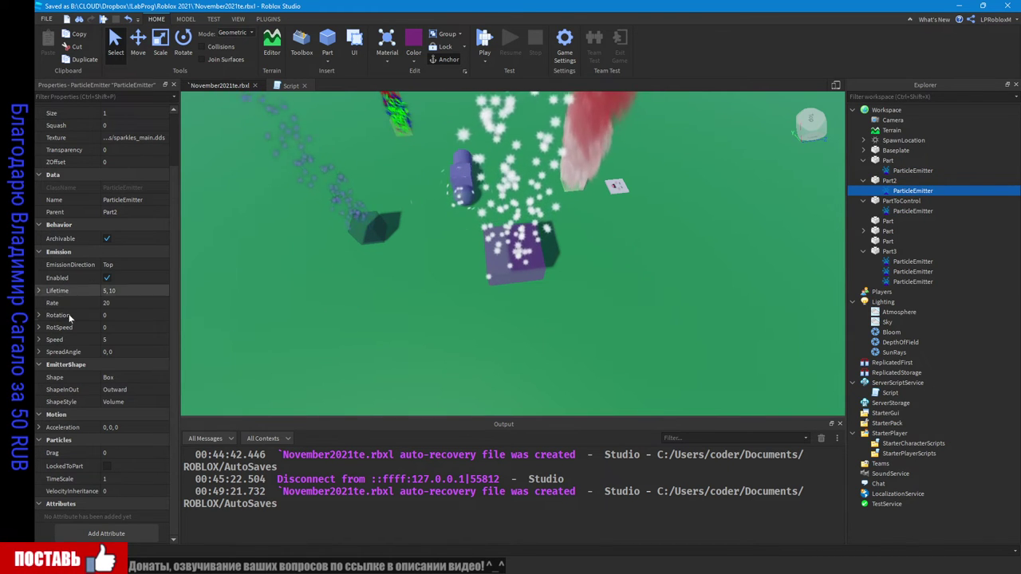
pyautogui.click(131, 380)
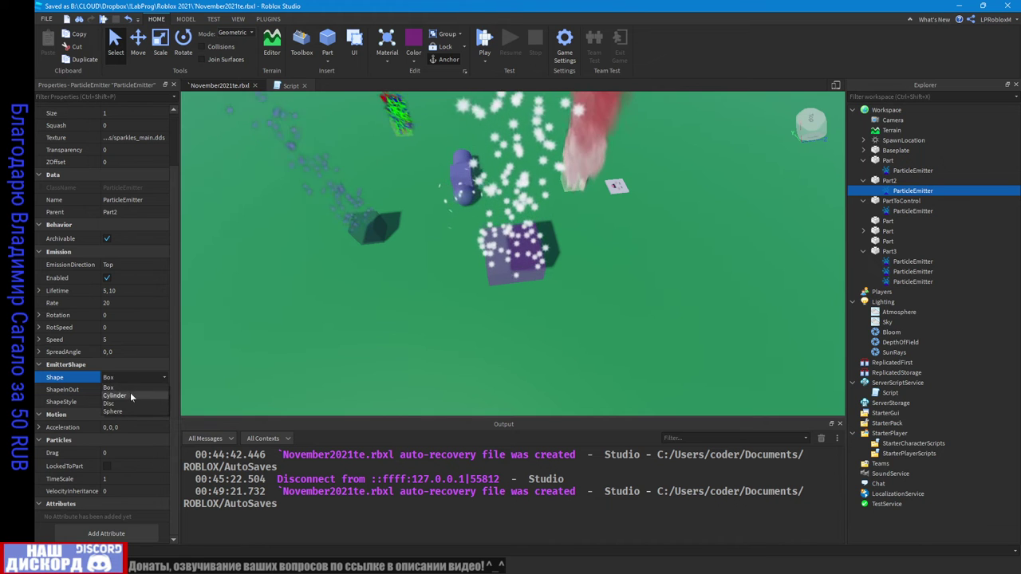
pyautogui.click(130, 393)
pyautogui.moveTo(513, 288); pyautogui.dragTo(512, 291, button='right')
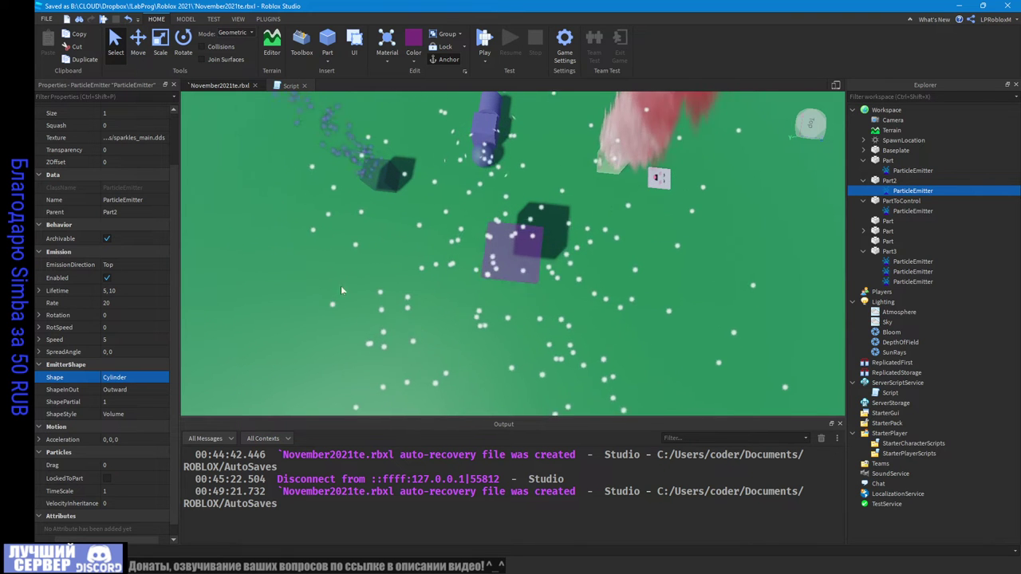
# Step: Set the Shape of Part2's ParticleEmitter to Disc and view the emission from above
pyautogui.click(134, 377)
pyautogui.click(129, 377)
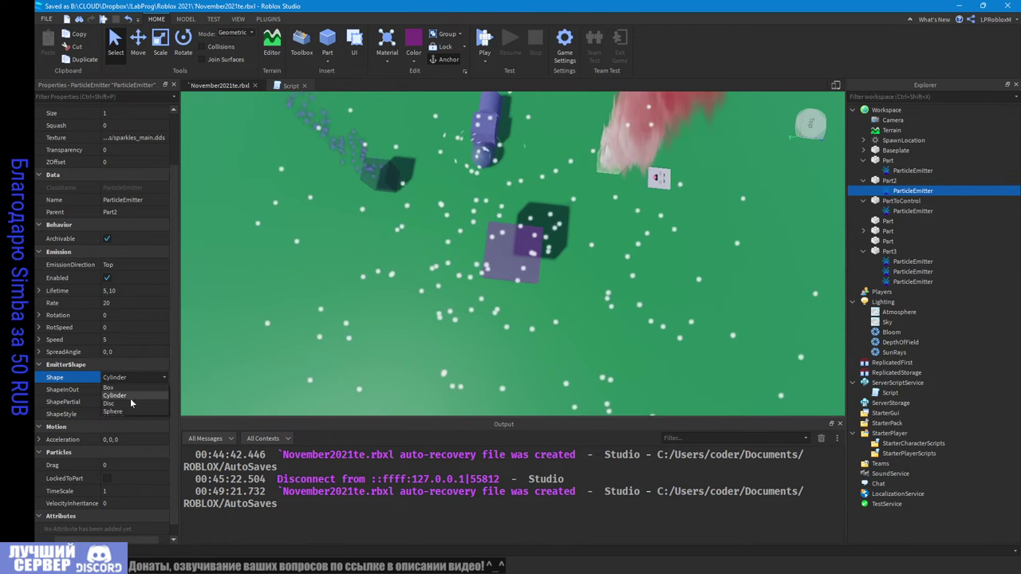
pyautogui.click(126, 402)
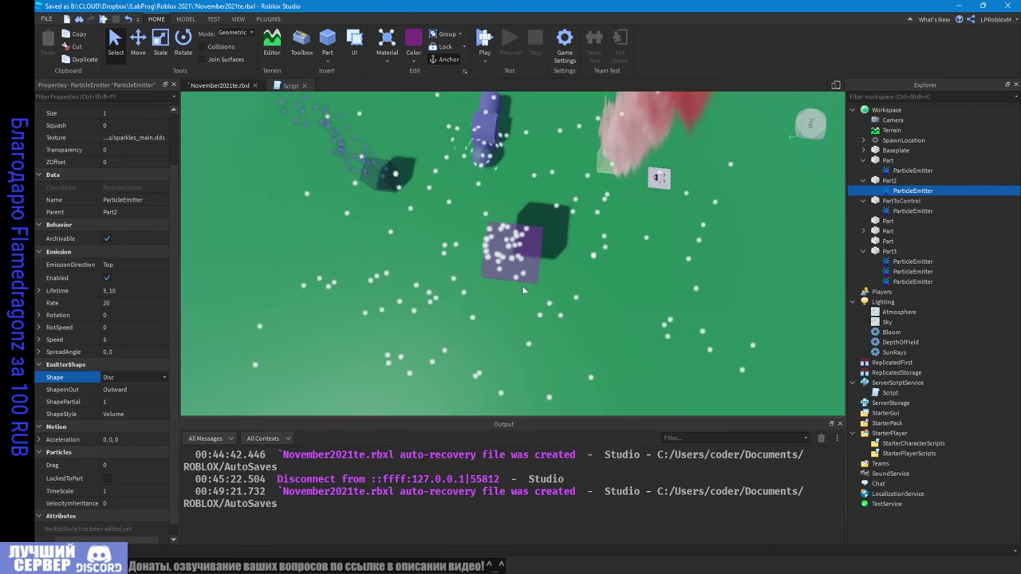
pyautogui.moveTo(518, 285); pyautogui.dragTo(518, 286, button='right')
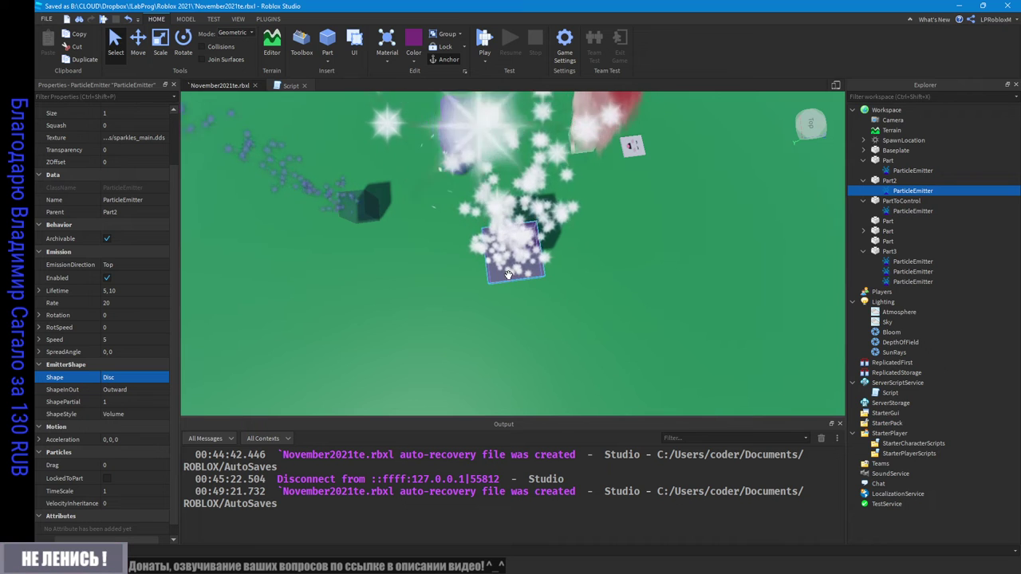
# Step: Switch the emitter Shape of Part2's ParticleEmitter to Box and after that to Sphere
pyautogui.click(132, 376)
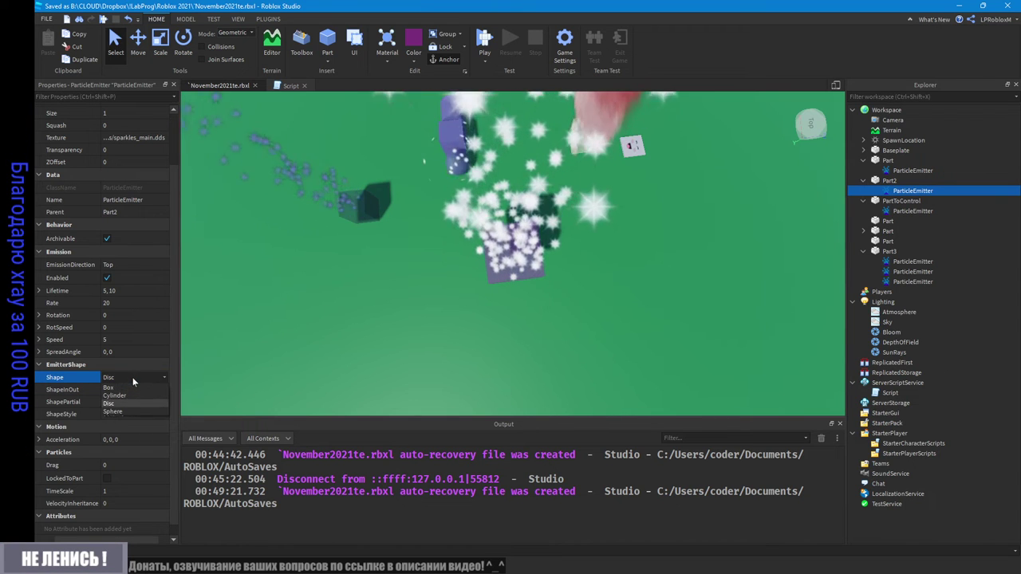
pyautogui.click(132, 386)
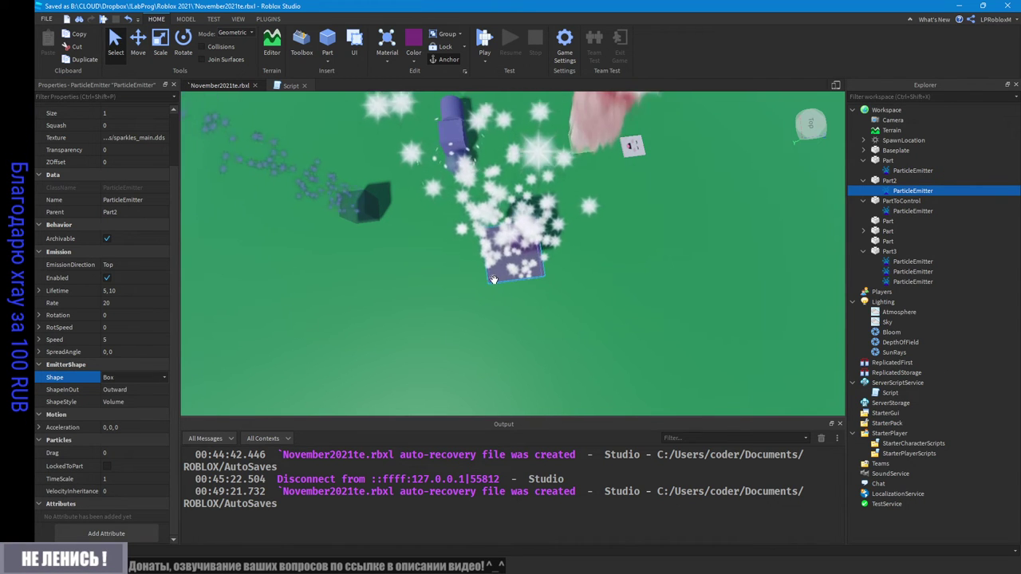
pyautogui.click(116, 380)
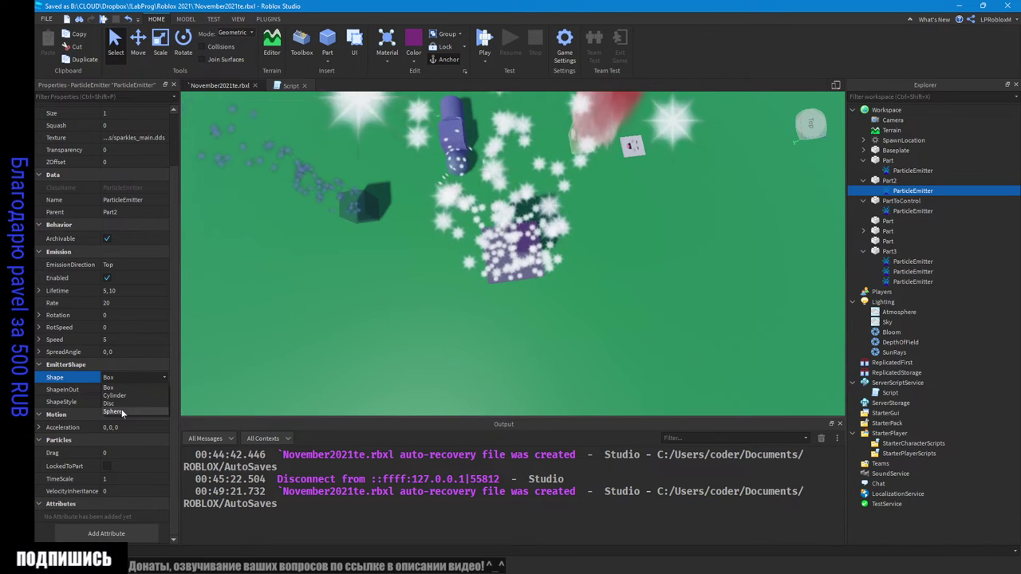
pyautogui.click(116, 412)
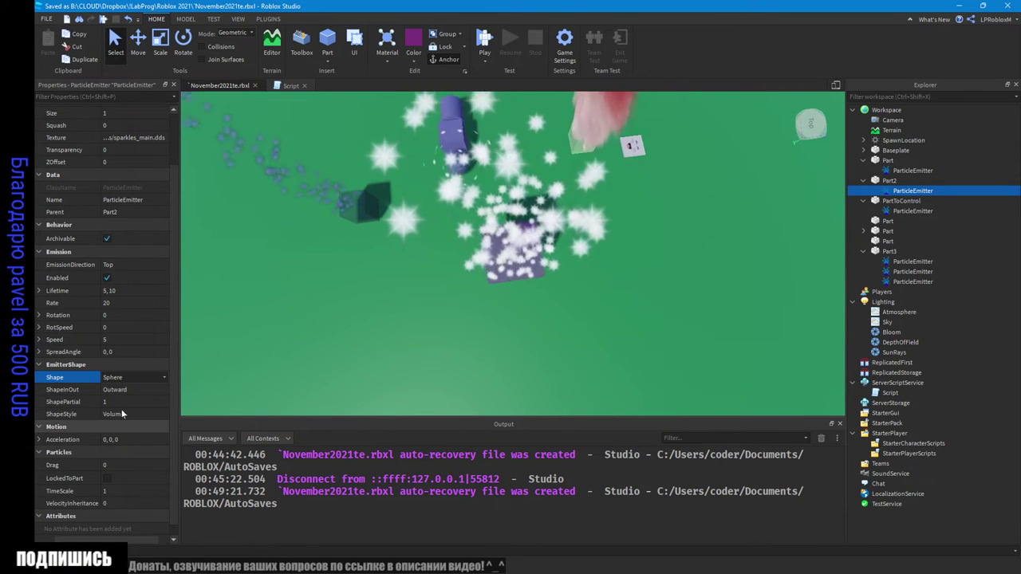
# Step: Set the Lifetime range of Part2's ParticleEmitter to 0.1, 0.2
pyautogui.click(118, 292)
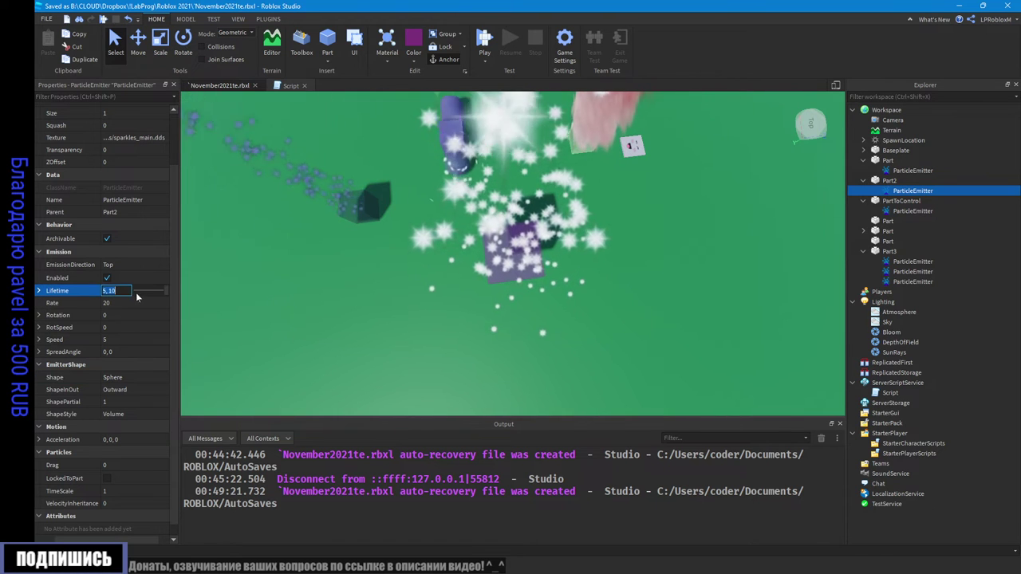
pyautogui.press('Home')
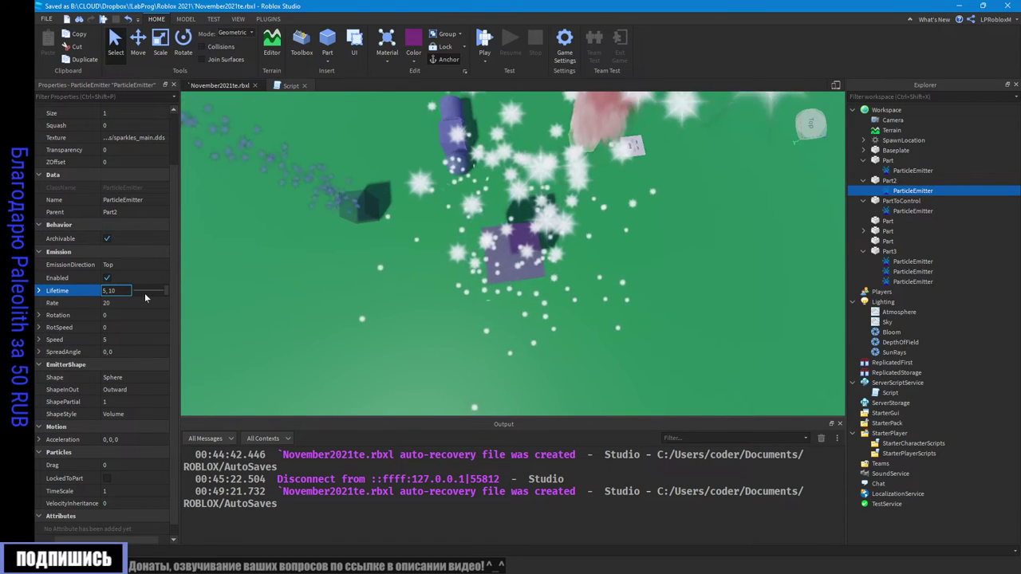
pyautogui.write('0.')
pyautogui.press('Delete')
pyautogui.write('1')
pyautogui.press('End')
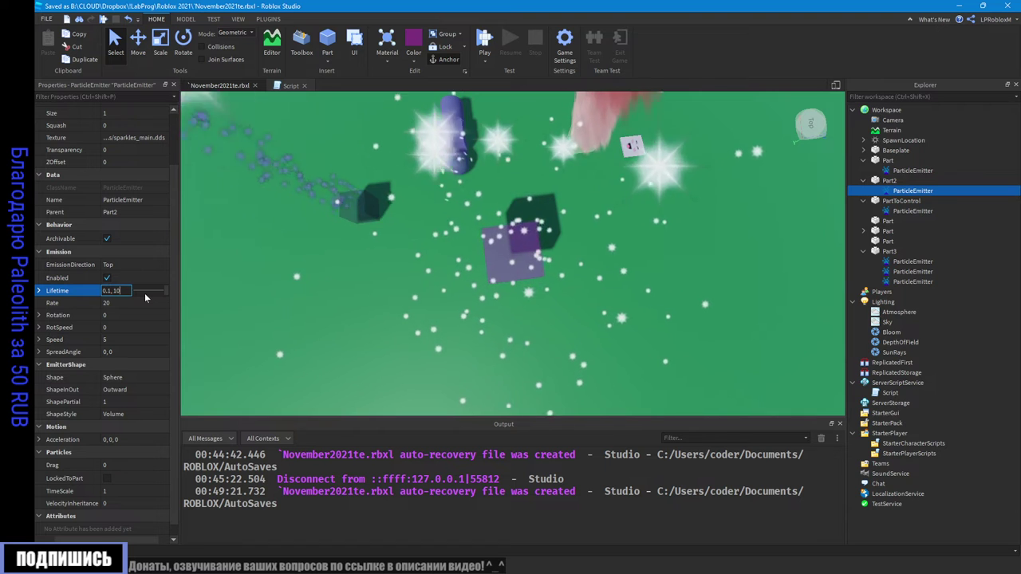
pyautogui.press('BackSpace')
pyautogui.press('BackSpace')
pyautogui.write('0.2')
pyautogui.press('Return')
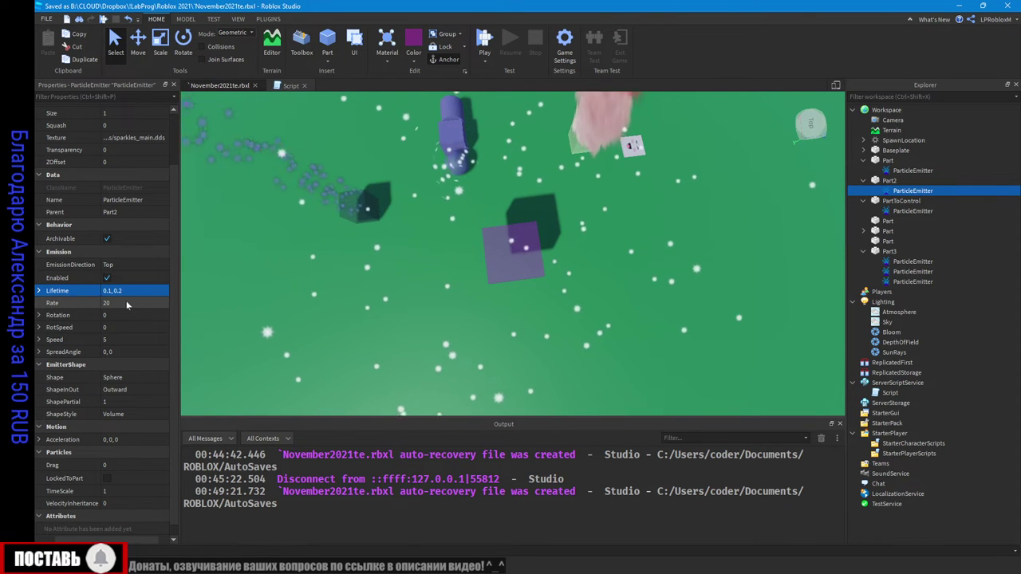
# Step: Raise the Rate of Part2's ParticleEmitter to 100 and set its Lifetime to 2
pyautogui.click(137, 304)
pyautogui.moveTo(140, 303)
pyautogui.mouseDown()
pyautogui.moveTo(178, 300)
pyautogui.moveTo(140, 292)
pyautogui.moveTo(151, 291)
pyautogui.mouseUp()
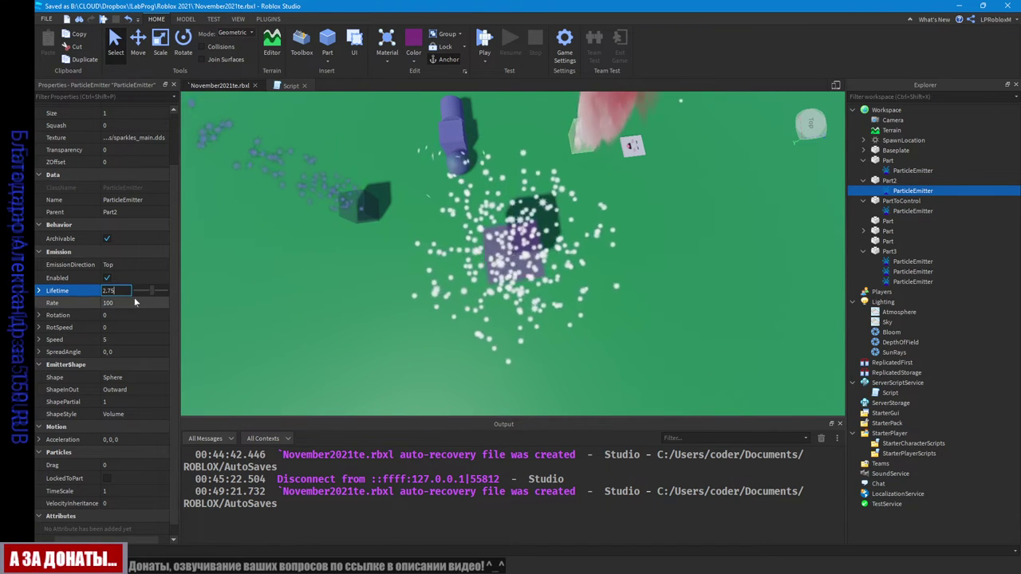
pyautogui.write('2')
pyautogui.press('Return')
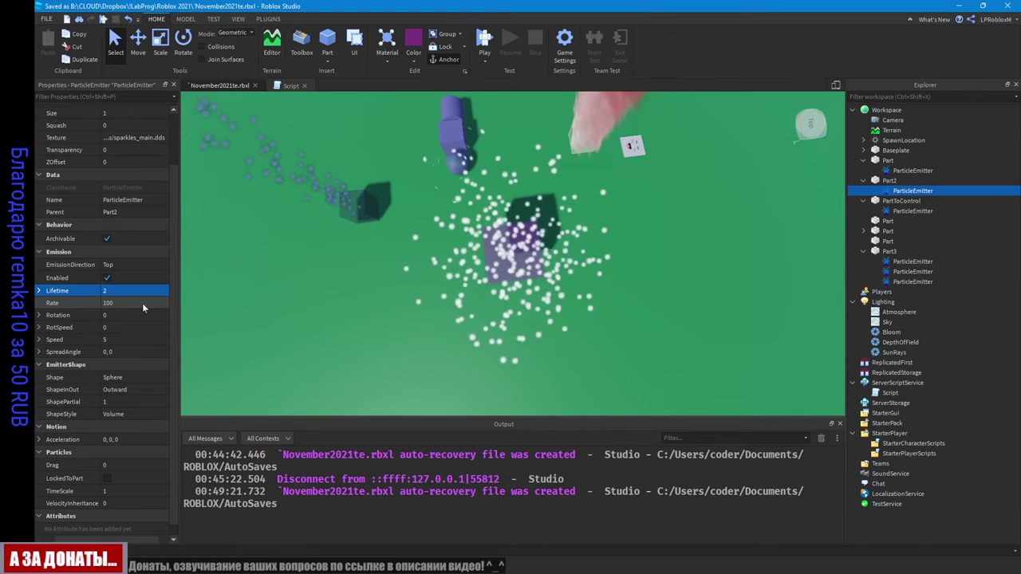
# Step: Shorten the Lifetime of Part2's ParticleEmitter to 1 and view the emission from the side and above
pyautogui.moveTo(596, 247); pyautogui.dragTo(600, 255, button='right')
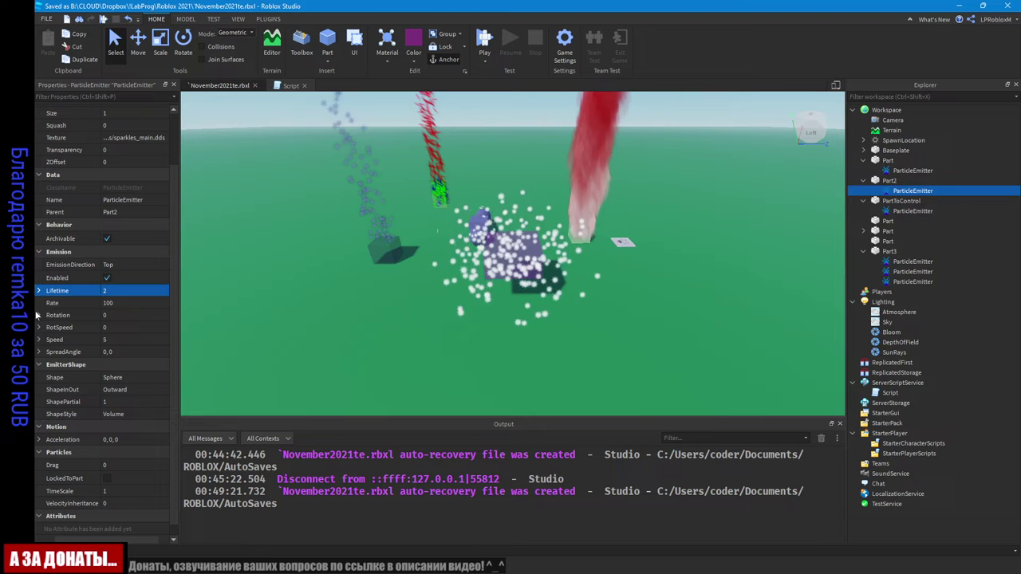
pyautogui.click(120, 293)
pyautogui.write('1')
pyautogui.press('Return')
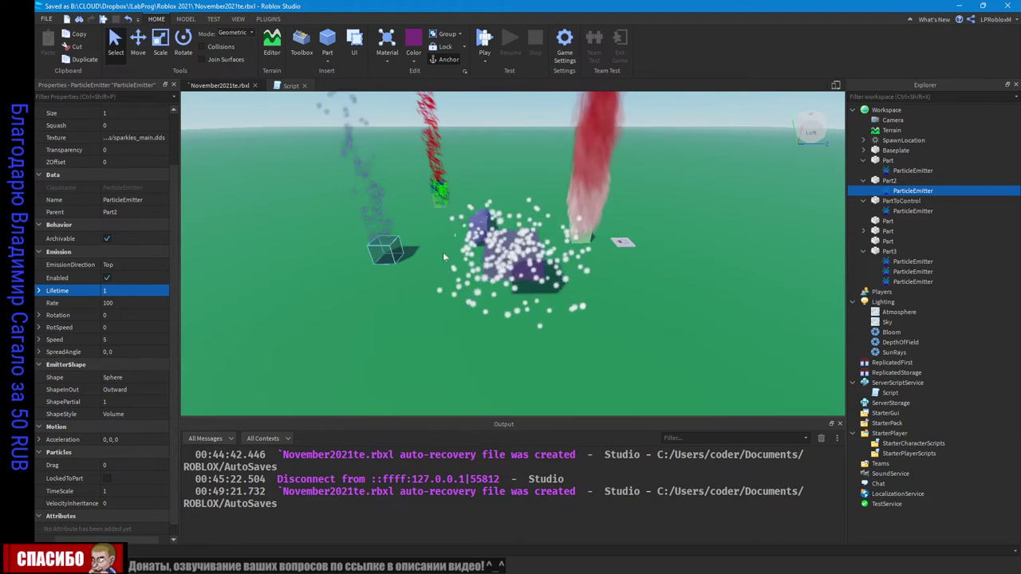
pyautogui.moveTo(570, 249); pyautogui.dragTo(592, 227, button='right')
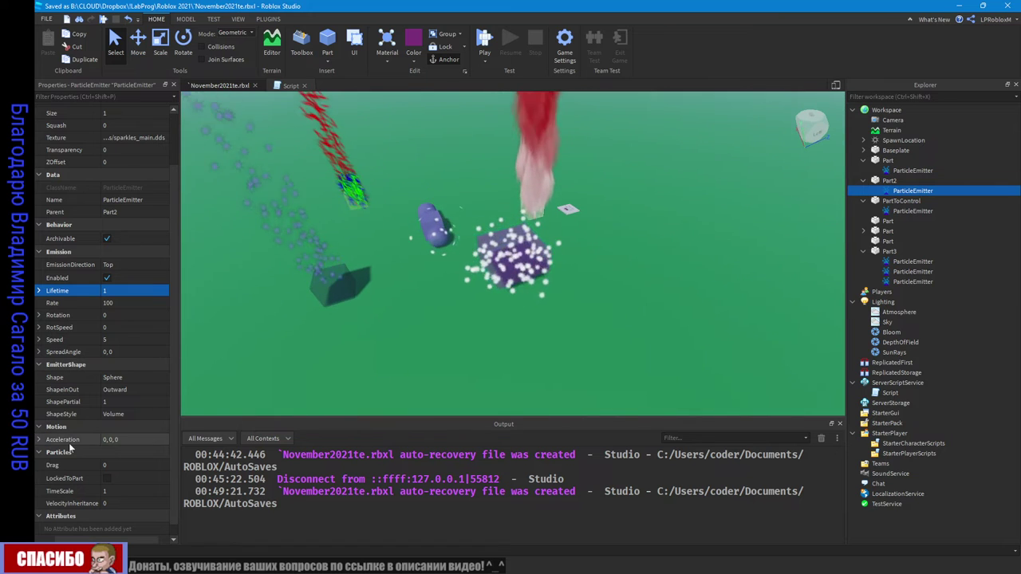
# Step: Try the Box and Cylinder emitter shapes on Part2's ParticleEmitter, viewing the emission for each
pyautogui.click(142, 375)
pyautogui.click(128, 389)
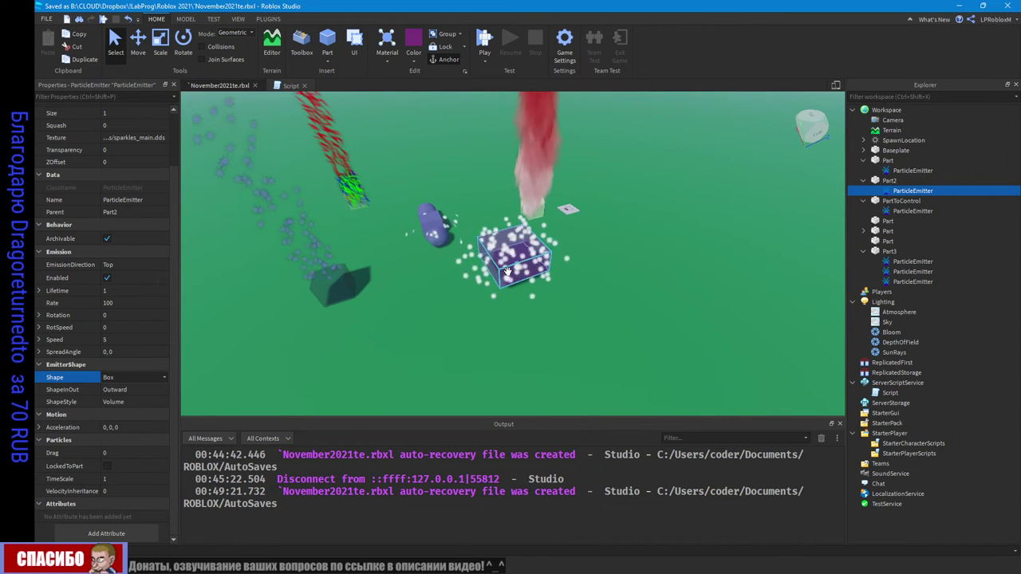
pyautogui.moveTo(518, 284); pyautogui.dragTo(518, 289, button='right')
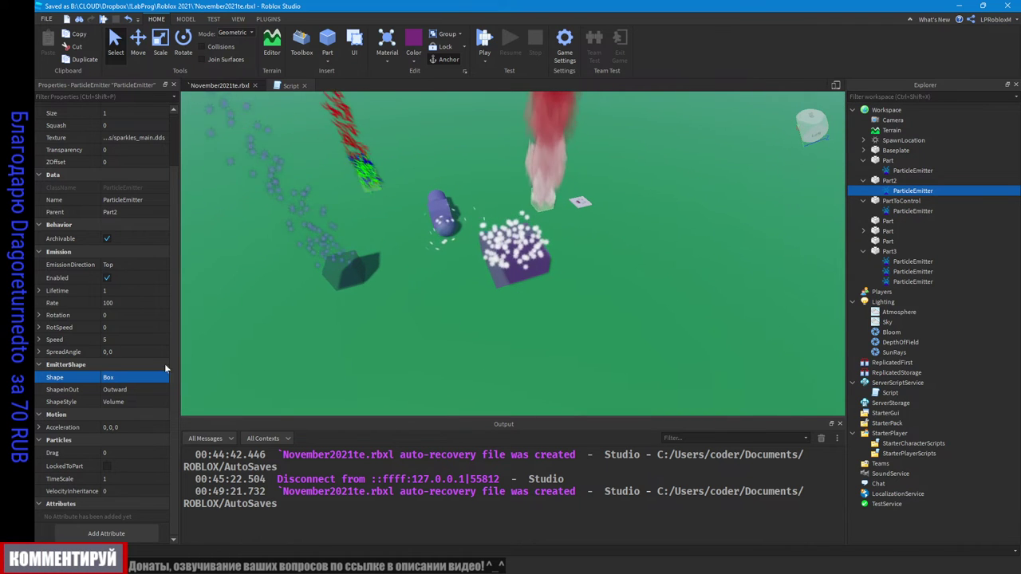
pyautogui.click(118, 377)
pyautogui.click(119, 380)
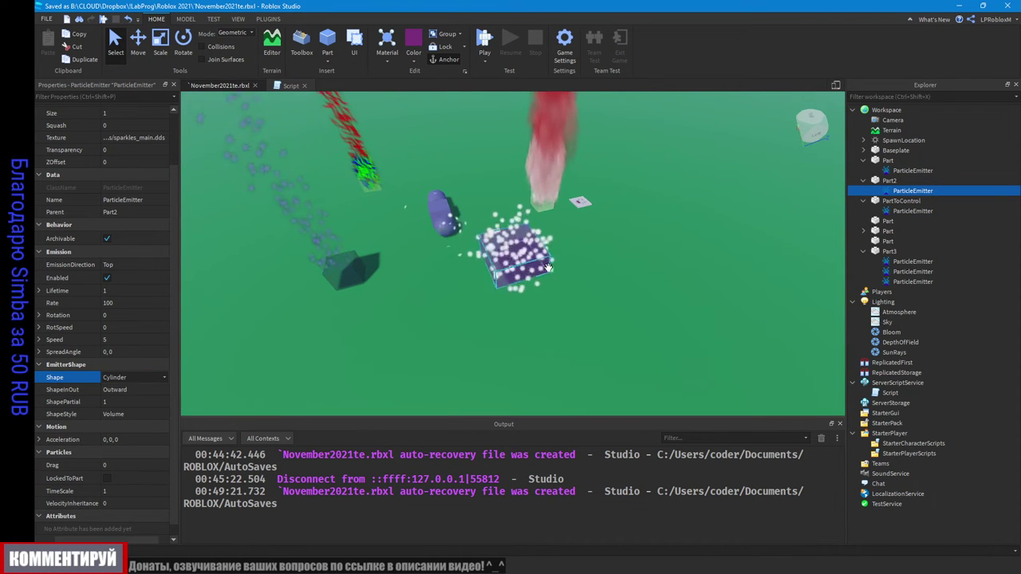
pyautogui.moveTo(535, 285); pyautogui.dragTo(470, 282, button='right')
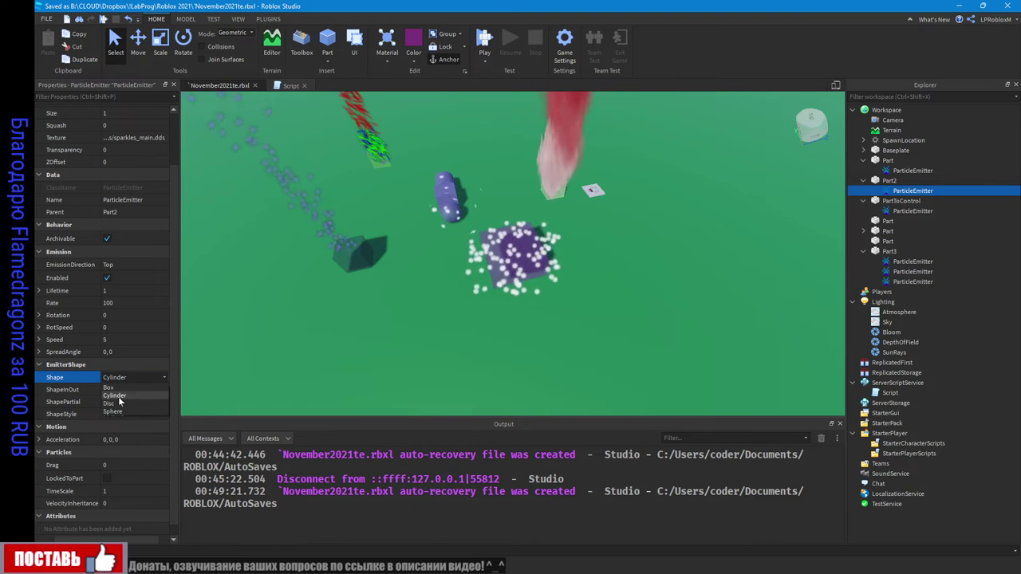
# Step: Try the Disc shape on Part2's ParticleEmitter, switch its Shape to Sphere and view the emission around the part
pyautogui.click(120, 402)
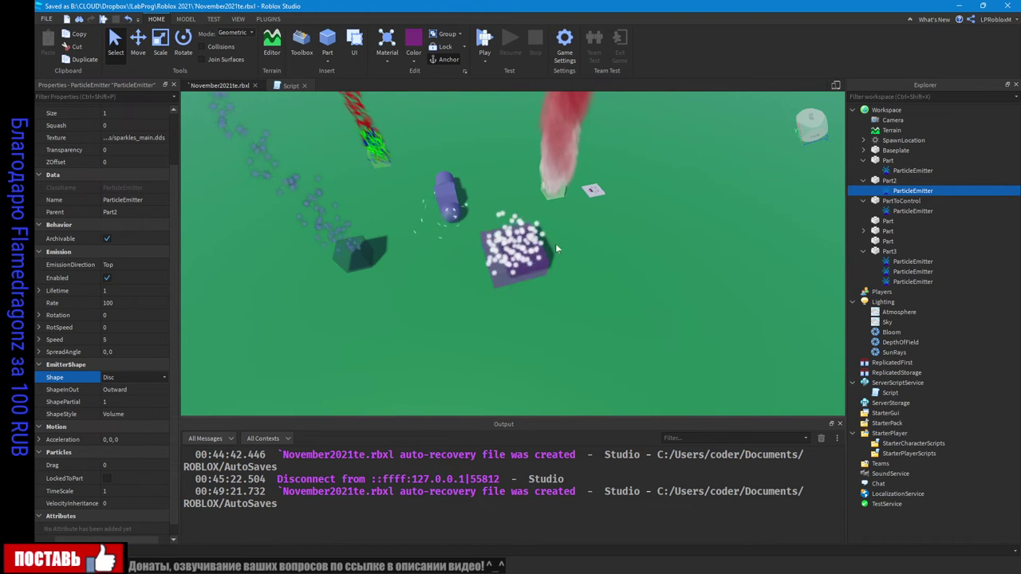
pyautogui.moveTo(556, 249); pyautogui.dragTo(461, 306, button='right')
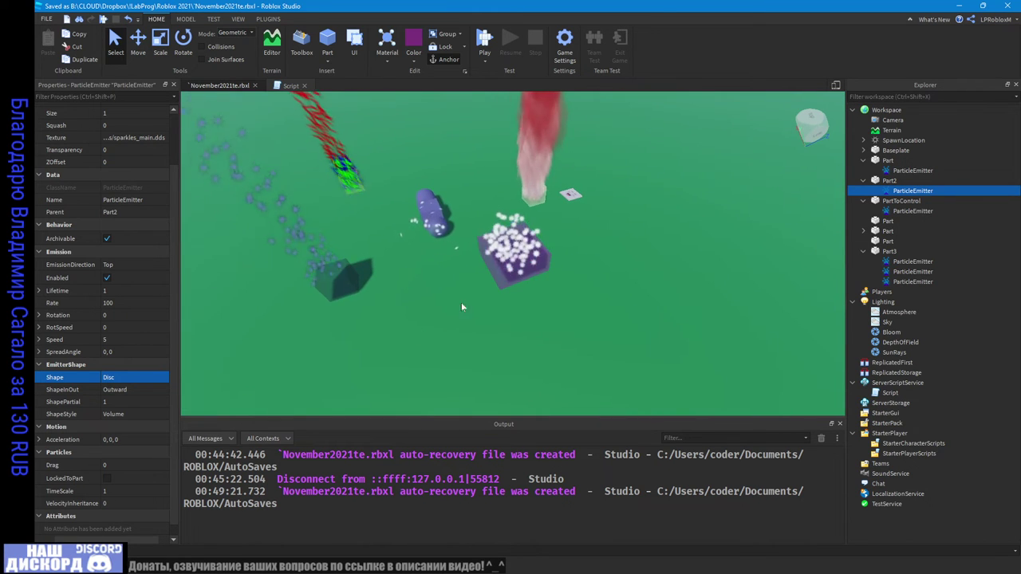
pyautogui.click(123, 377)
pyautogui.click(114, 412)
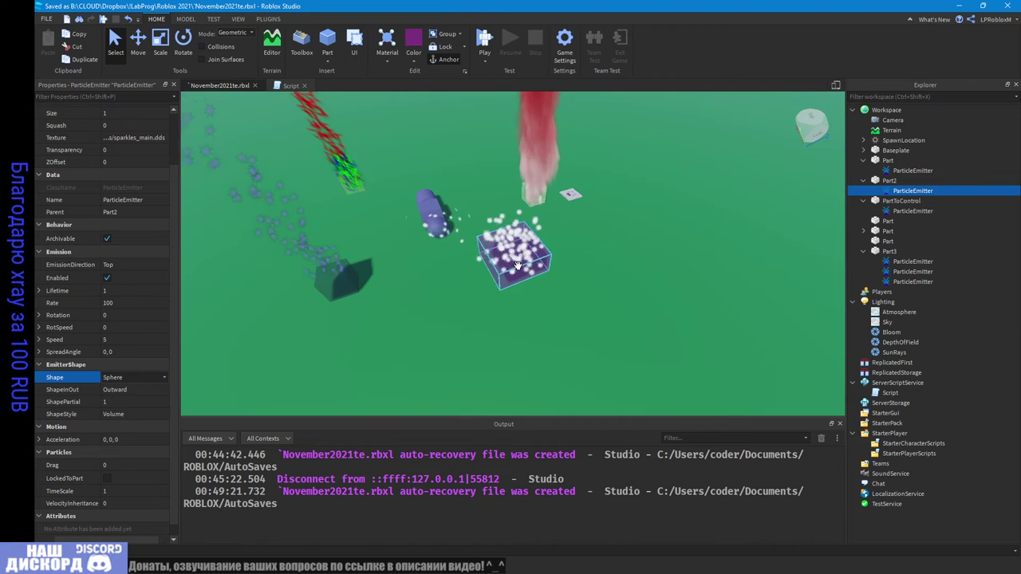
pyautogui.moveTo(528, 287); pyautogui.dragTo(370, 314, button='right')
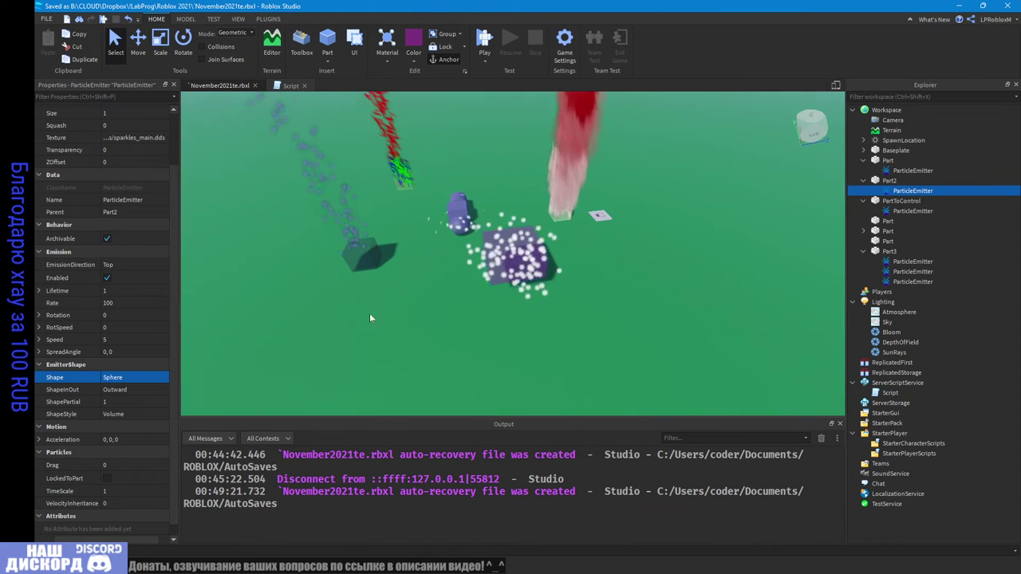
# Step: Compare the particle emission around the ball-shaped part with the spherical emission around Part2 from several angles
pyautogui.moveTo(497, 298); pyautogui.dragTo(487, 200, button='right')
pyautogui.click(545, 178)
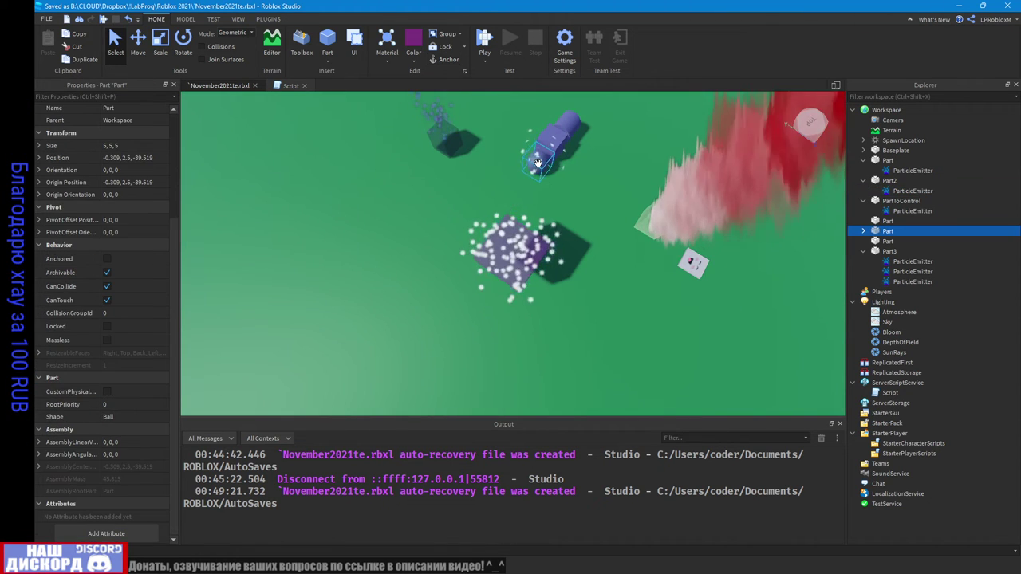
pyautogui.press('f')
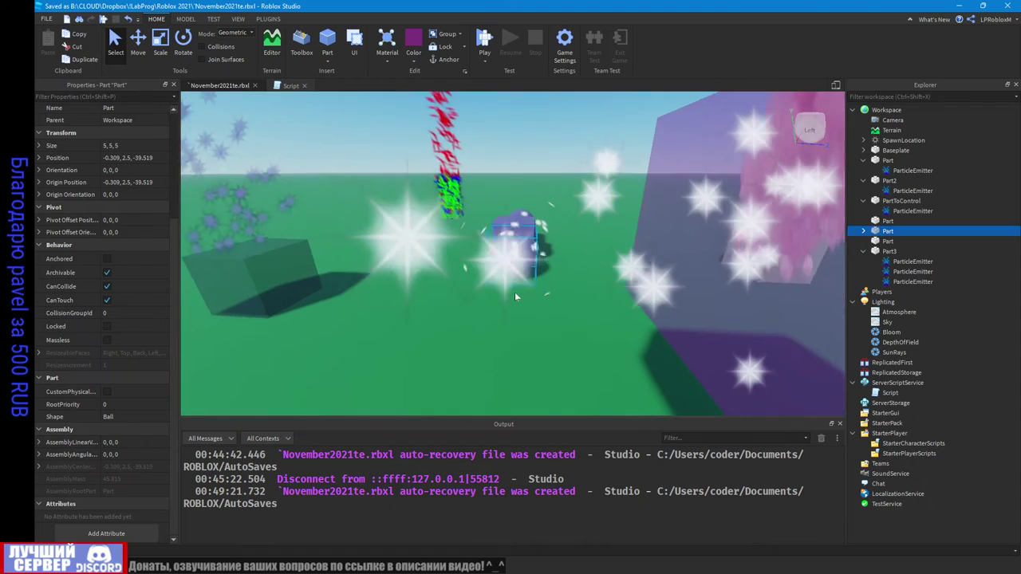
pyautogui.moveTo(512, 303); pyautogui.dragTo(486, 283, button='right')
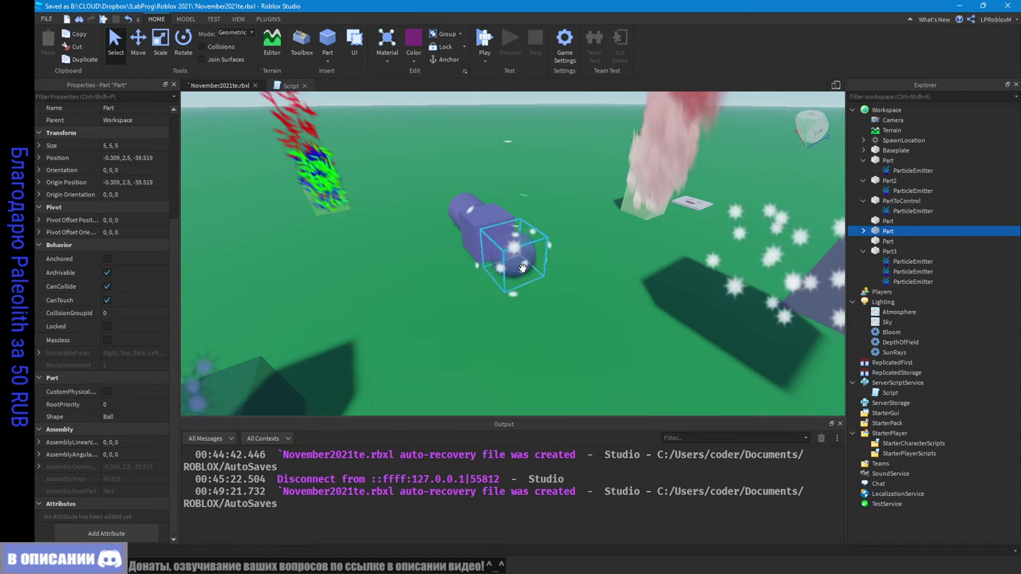
pyautogui.scroll(-3, 631, 343)
pyautogui.click(707, 295)
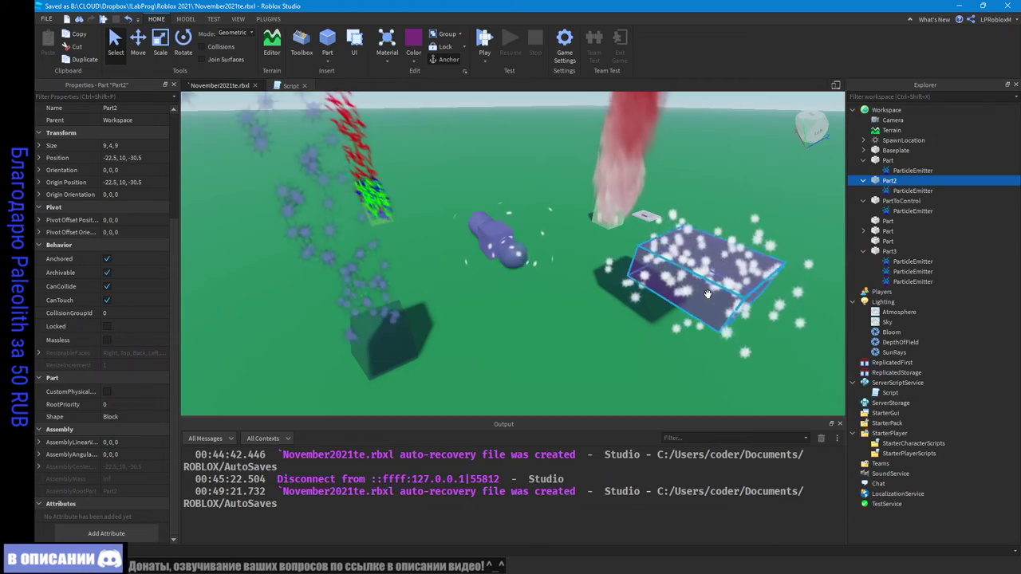
pyautogui.moveTo(708, 295); pyautogui.dragTo(606, 349, button='right')
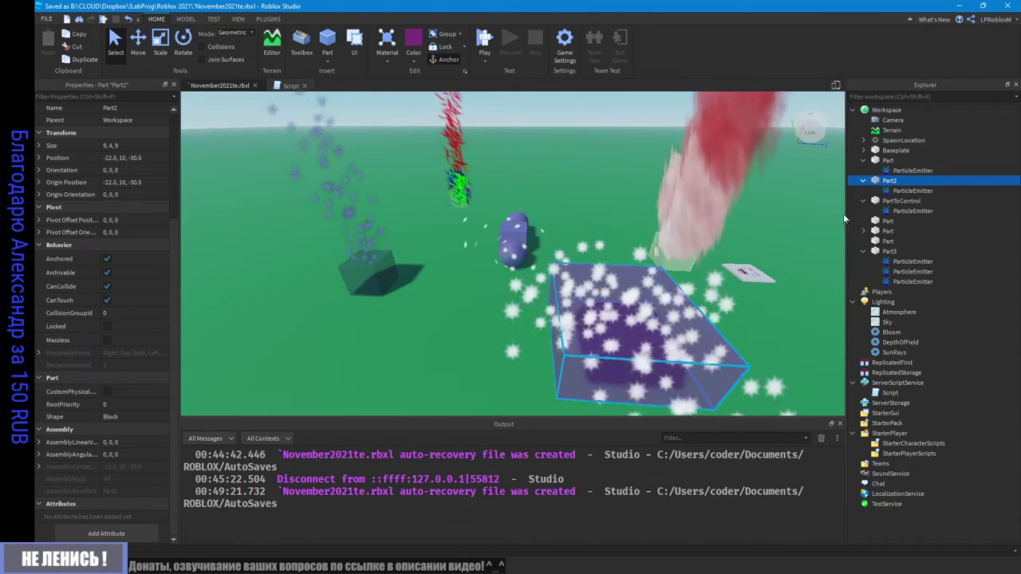
# Step: Set the Orientation of Part2's ParticleEmitter to VelocityPerpendicular and view the particles from farther away and above
pyautogui.click(895, 193)
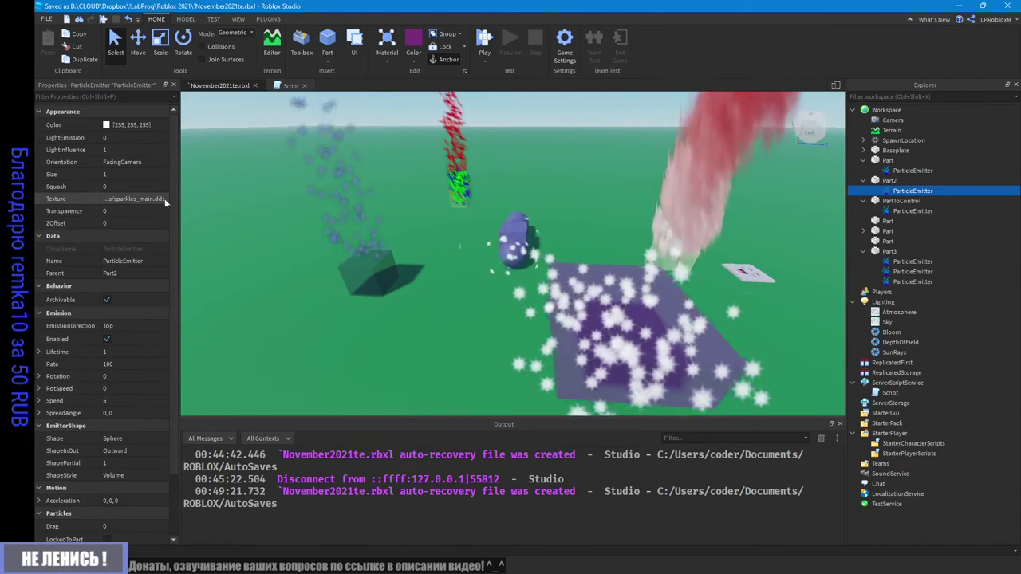
pyautogui.click(119, 162)
pyautogui.click(128, 162)
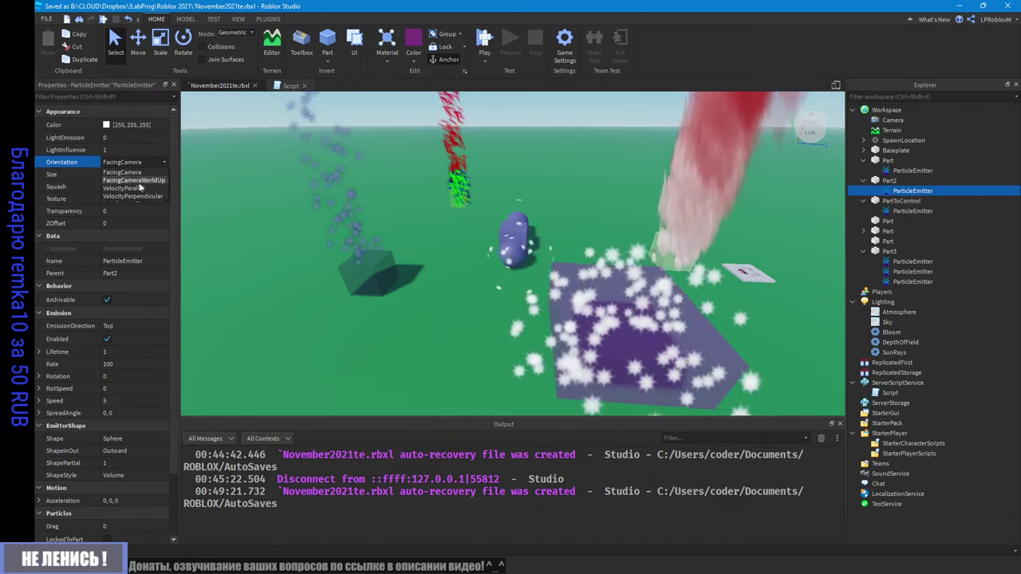
pyautogui.click(142, 197)
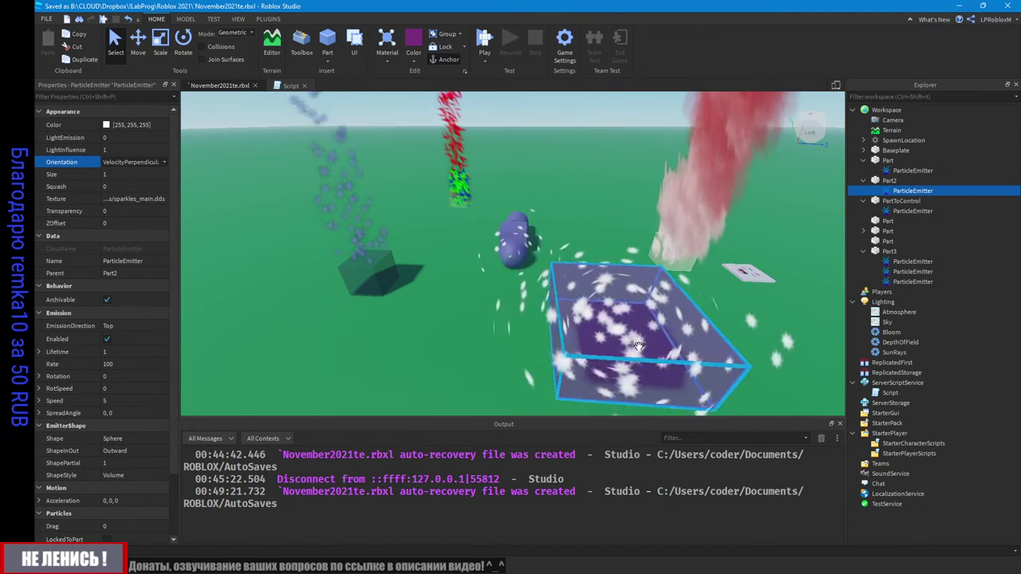
pyautogui.moveTo(633, 364)
pyautogui.mouseDown(button='right')
pyautogui.moveTo(639, 351)
pyautogui.moveTo(622, 356)
pyautogui.mouseUp(button='right')
pyautogui.scroll(-3, 617, 366)
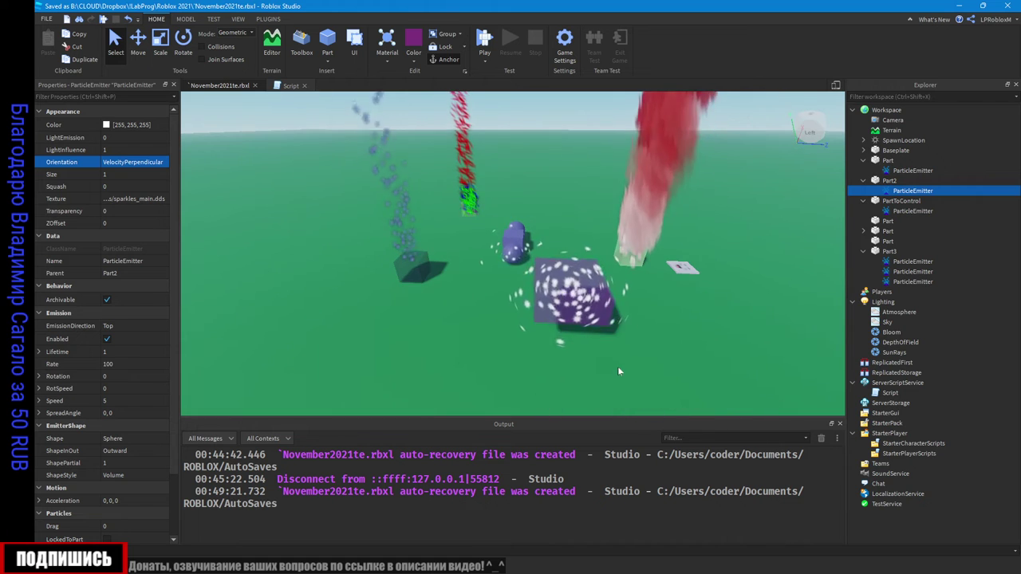
pyautogui.moveTo(578, 309); pyautogui.dragTo(572, 330, button='right')
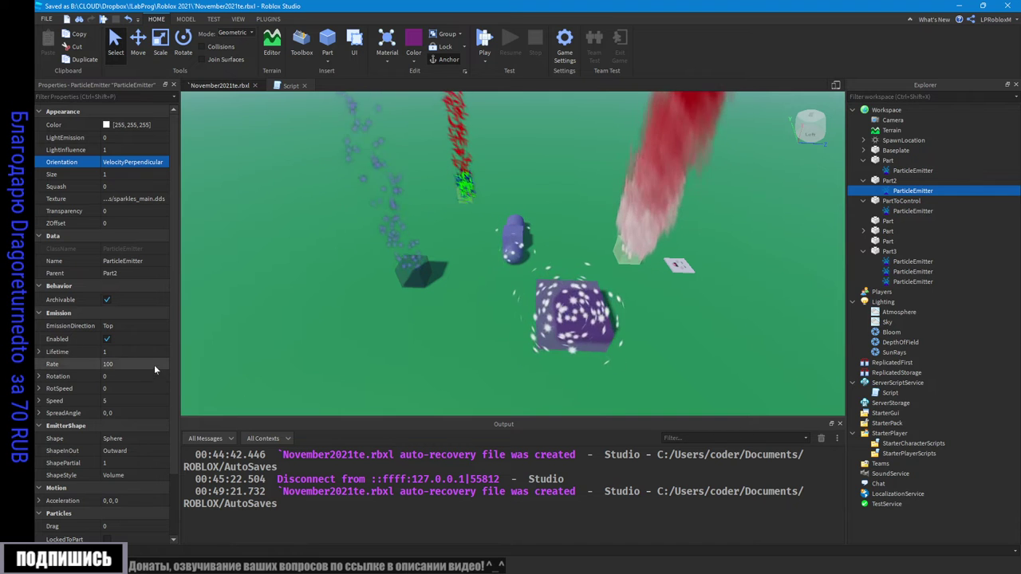
# Step: Set the emitter Shape of Part2's ParticleEmitter to Box and view the particles from a lower angle
pyautogui.scroll(-3, 156, 370)
pyautogui.click(131, 365)
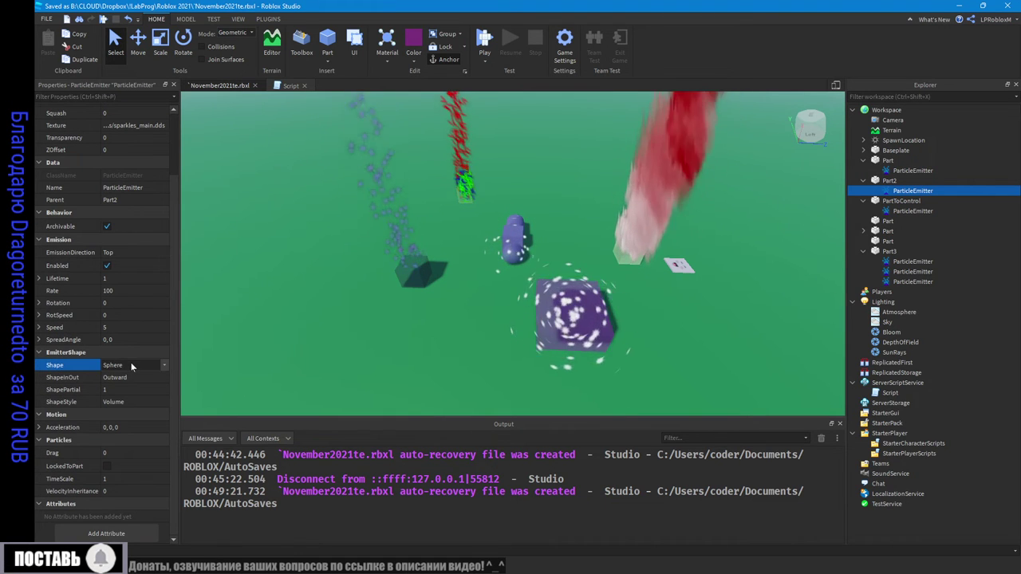
pyautogui.click(125, 374)
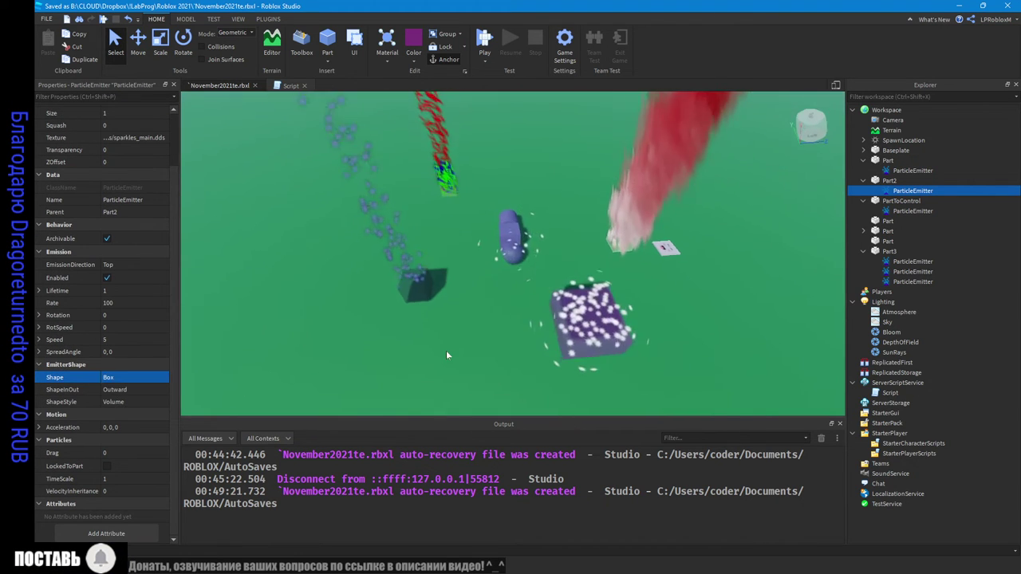
pyautogui.moveTo(446, 350); pyautogui.dragTo(446, 350, button='right')
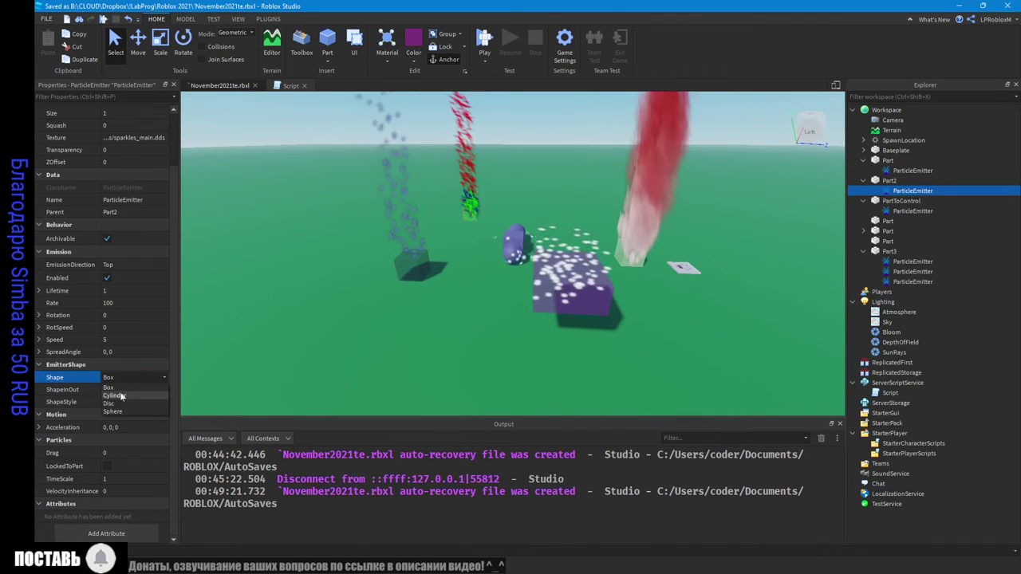
# Step: Switch the Shape of Part2's ParticleEmitter to Cylinder and view the emission from above and from the side
pyautogui.click(113, 396)
pyautogui.scroll(2, 534, 340)
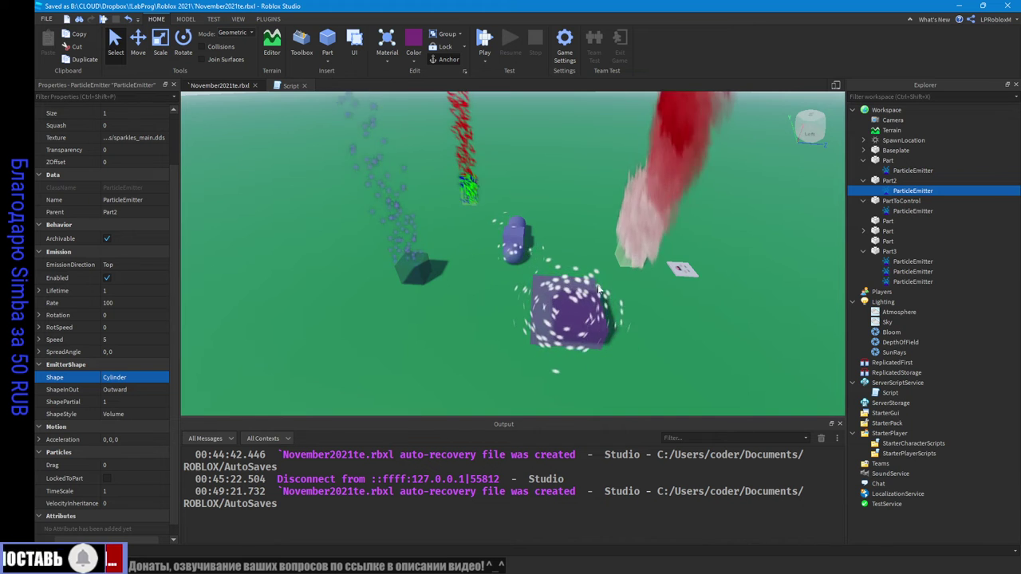
pyautogui.moveTo(479, 317); pyautogui.dragTo(478, 317, button='right')
pyautogui.moveTo(615, 263); pyautogui.dragTo(615, 263, button='right')
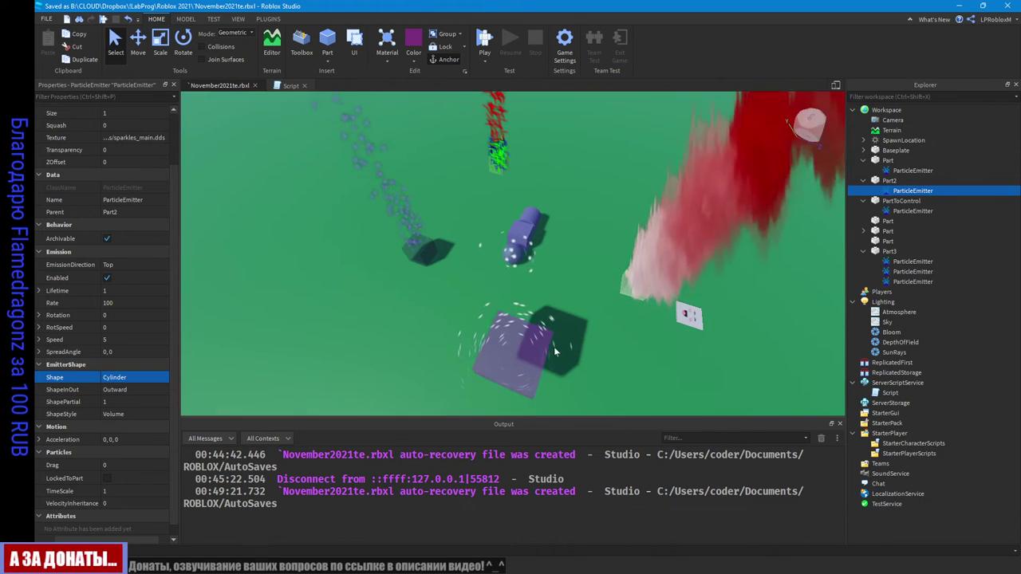
pyautogui.moveTo(556, 352); pyautogui.dragTo(473, 385, button='right')
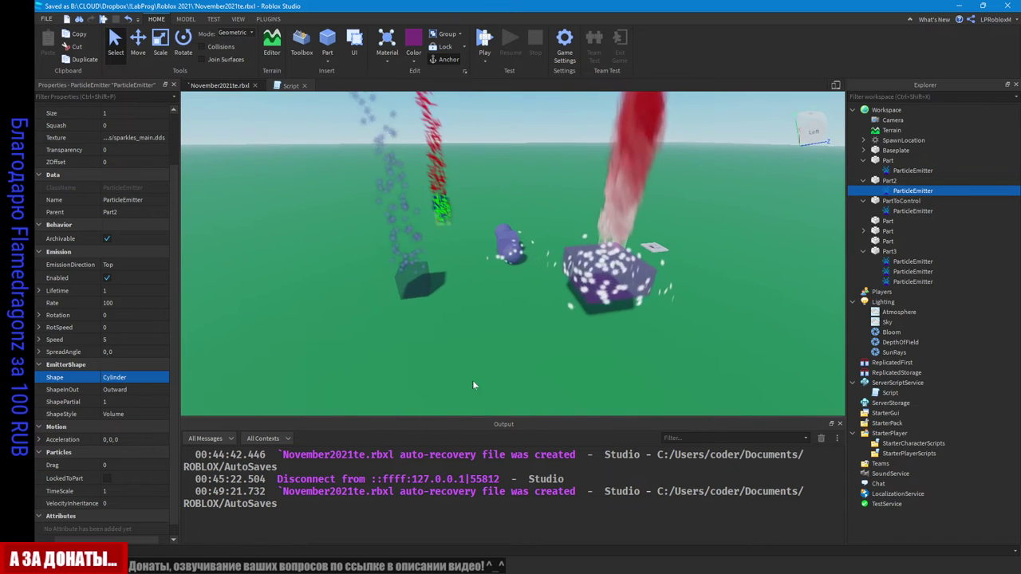
# Step: Change the Shape of Part2's ParticleEmitter to Disc and view the emission on the part
pyautogui.click(126, 378)
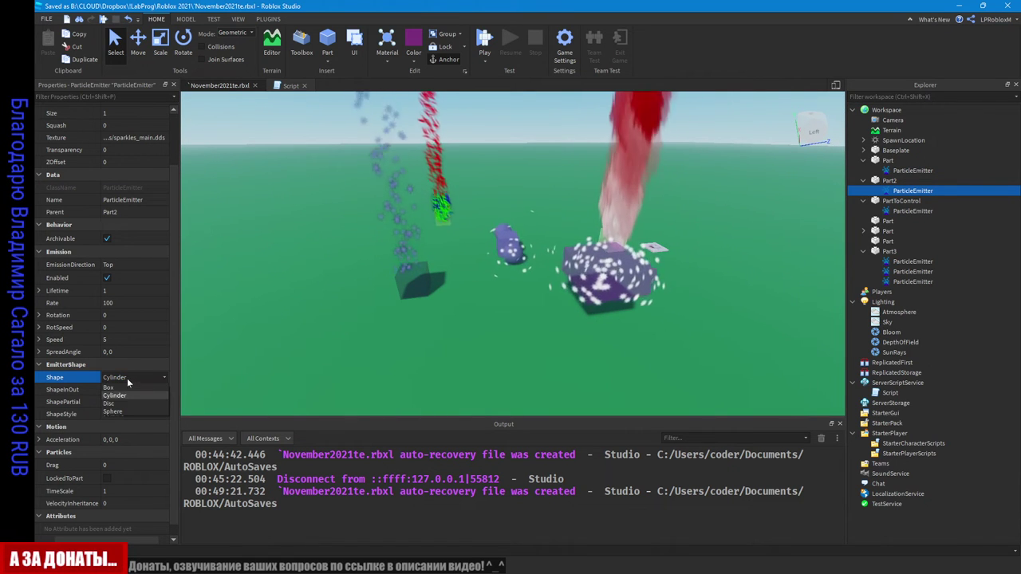
pyautogui.click(112, 404)
pyautogui.moveTo(633, 332); pyautogui.dragTo(630, 335, button='right')
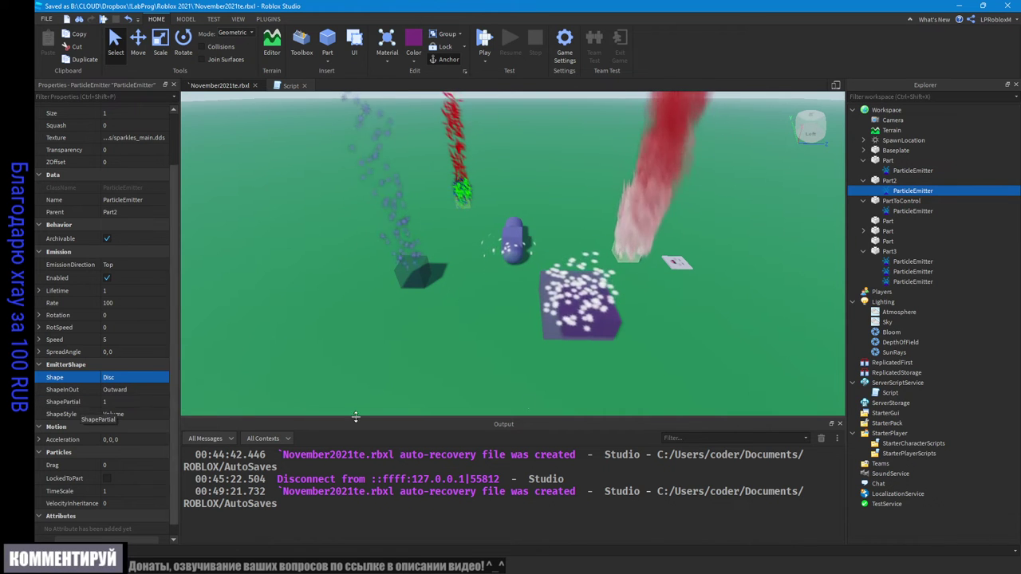
# Step: Set ShapePartial to 0.5 for the disc-shaped emission and view it from above
pyautogui.click(118, 403)
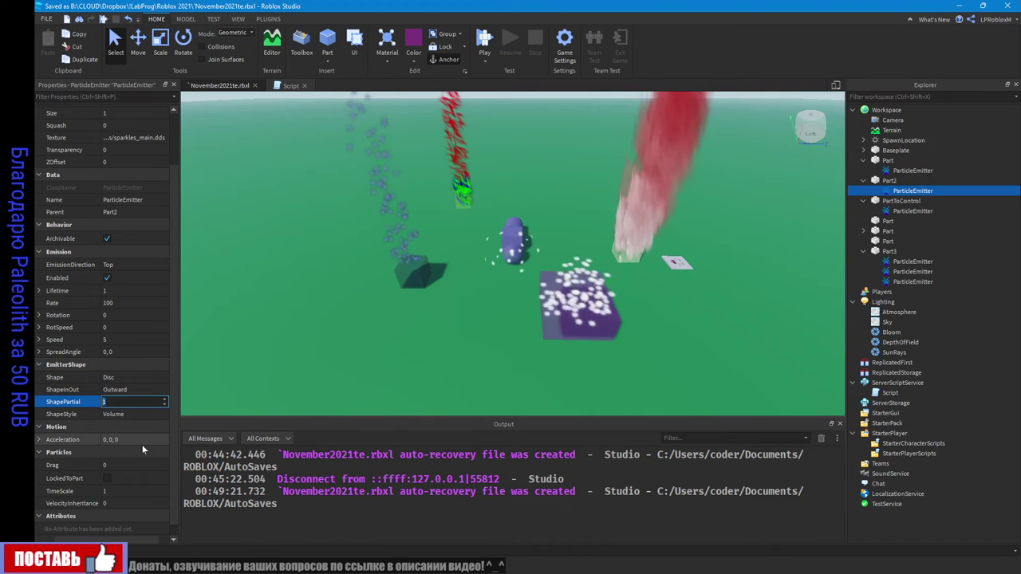
pyautogui.write('0.5')
pyautogui.press('Return')
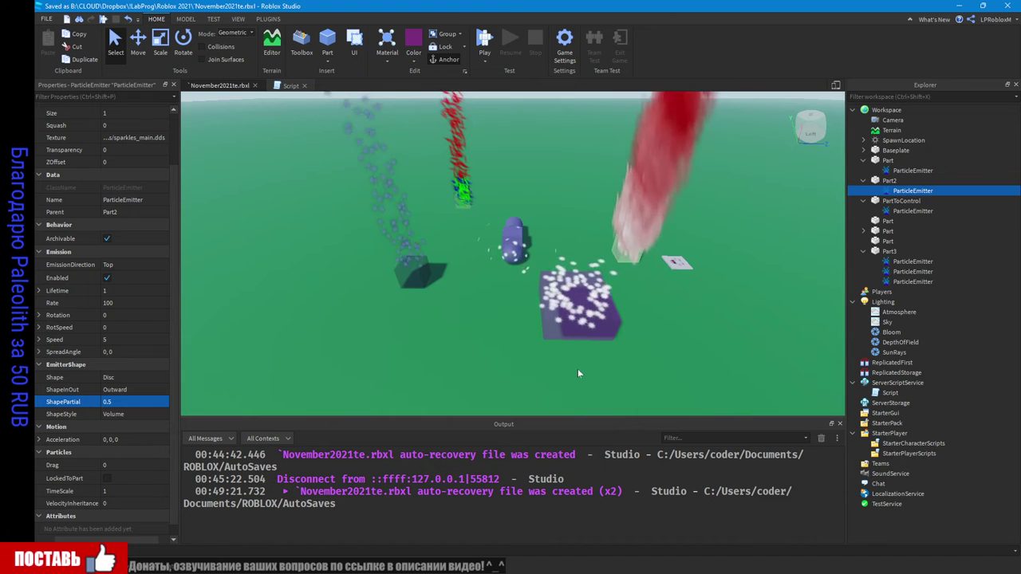
pyautogui.moveTo(620, 334); pyautogui.dragTo(530, 336, button='right')
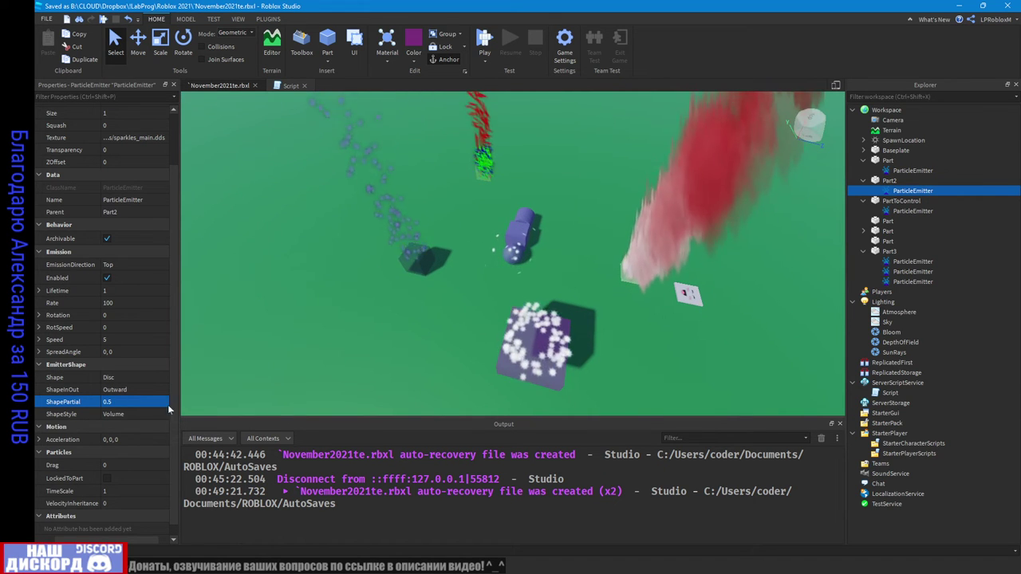
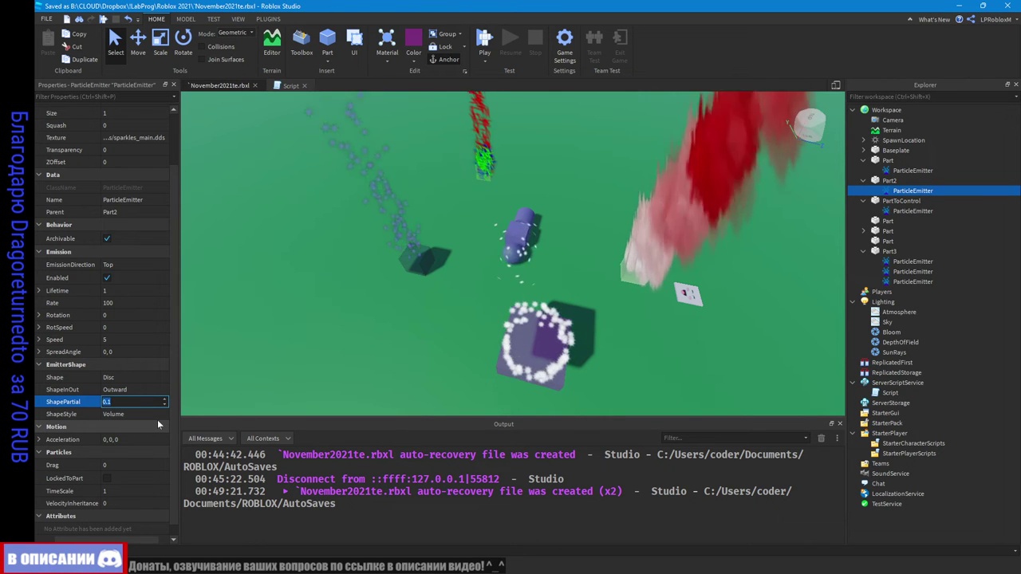
# Step: View the disc emission with a ShapePartial of 0.1, set ShapePartial back to 0.5 and compare the particles
pyautogui.press('Right')
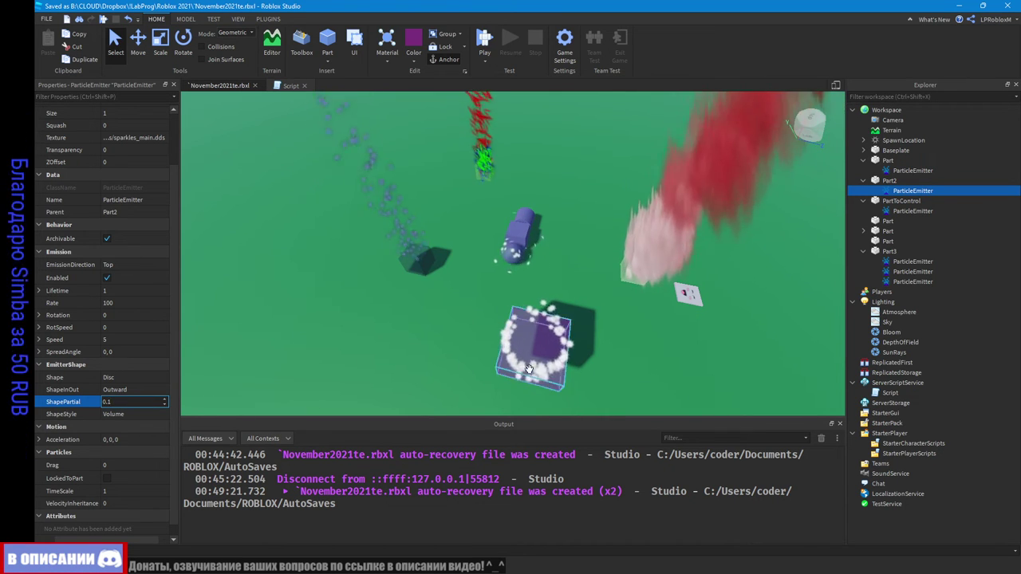
pyautogui.moveTo(507, 357); pyautogui.dragTo(507, 359, button='right')
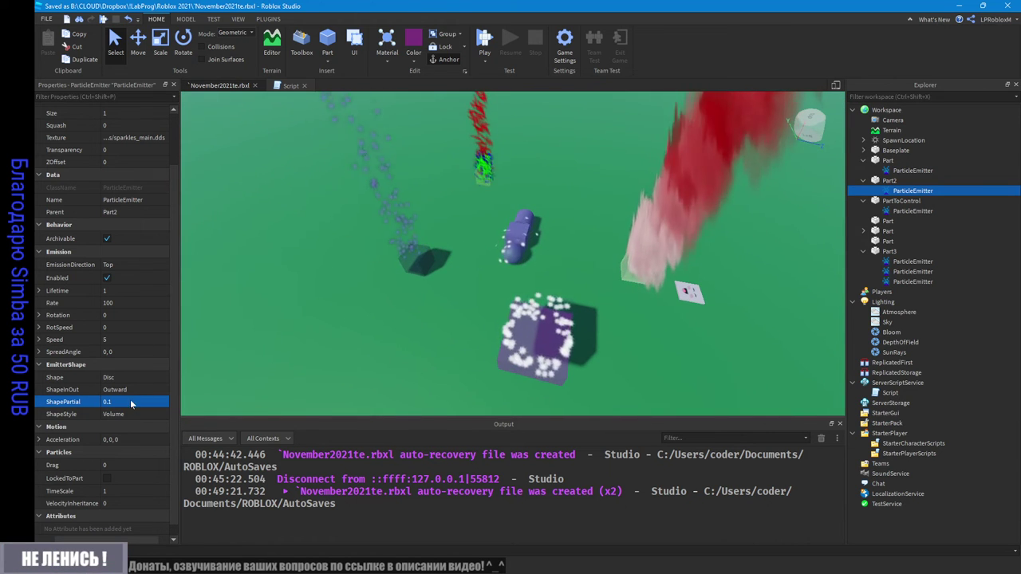
pyautogui.write('0.5')
pyautogui.press('Return')
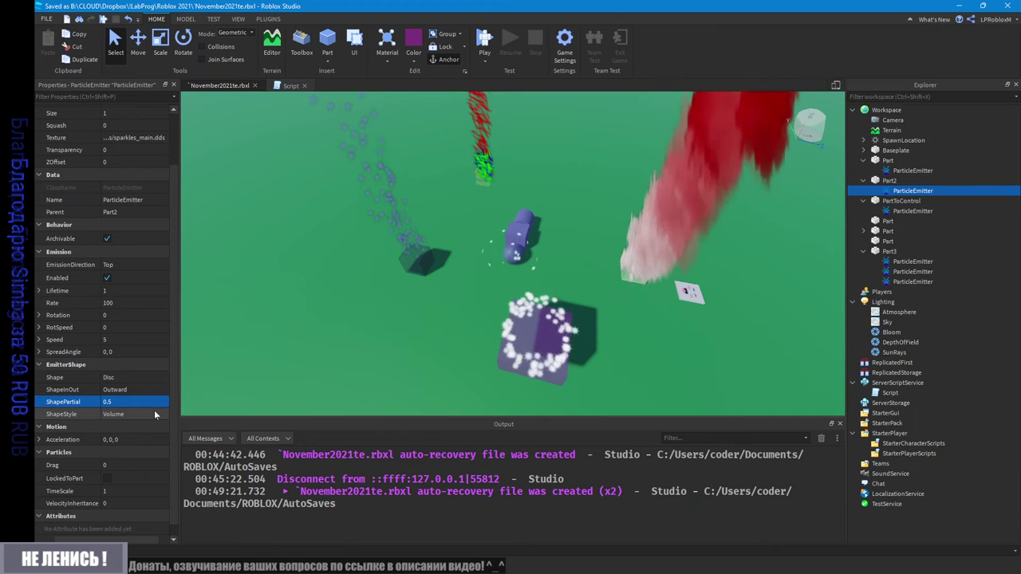
pyautogui.moveTo(523, 349); pyautogui.dragTo(455, 368, button='right')
# Step: Try the Box shape on Part2's ParticleEmitter and view the emission from above
pyautogui.click(125, 380)
pyautogui.click(125, 380)
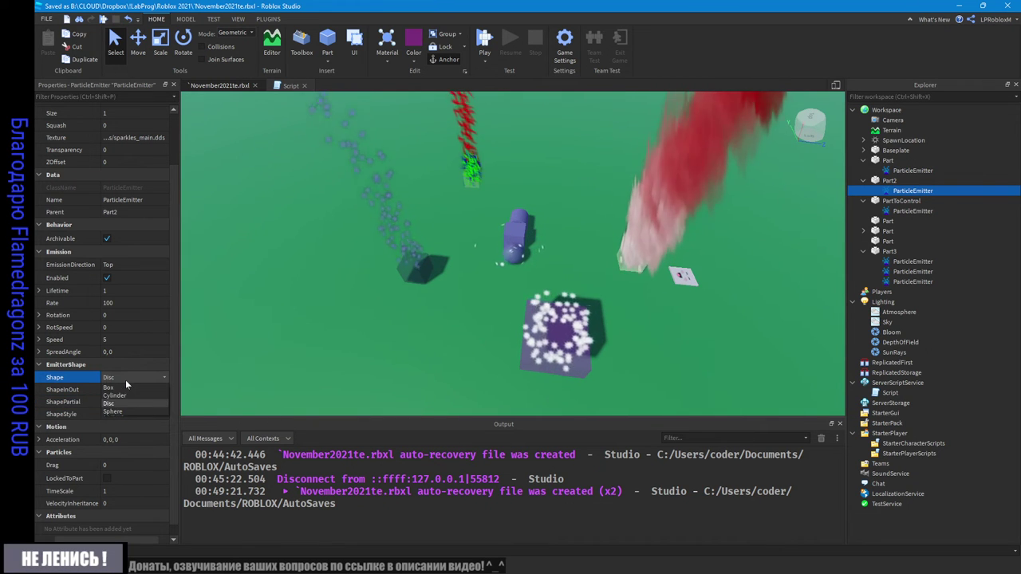
pyautogui.click(126, 388)
pyautogui.moveTo(569, 354); pyautogui.dragTo(567, 354, button='right')
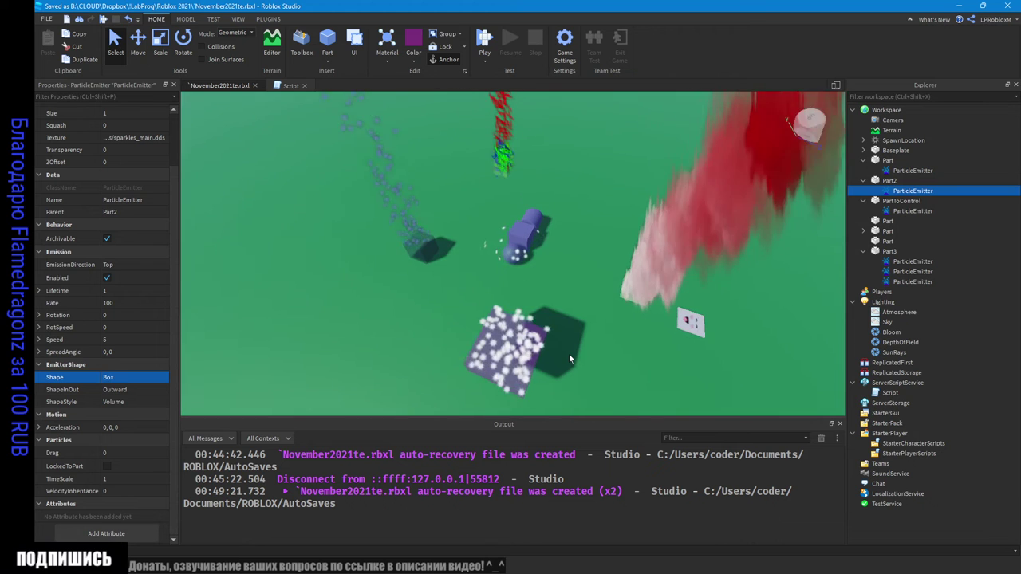
# Step: Set the Shape of Part2's ParticleEmitter to Cylinder and view the emission with the 0.5 ShapePartial
pyautogui.click(131, 377)
pyautogui.click(128, 400)
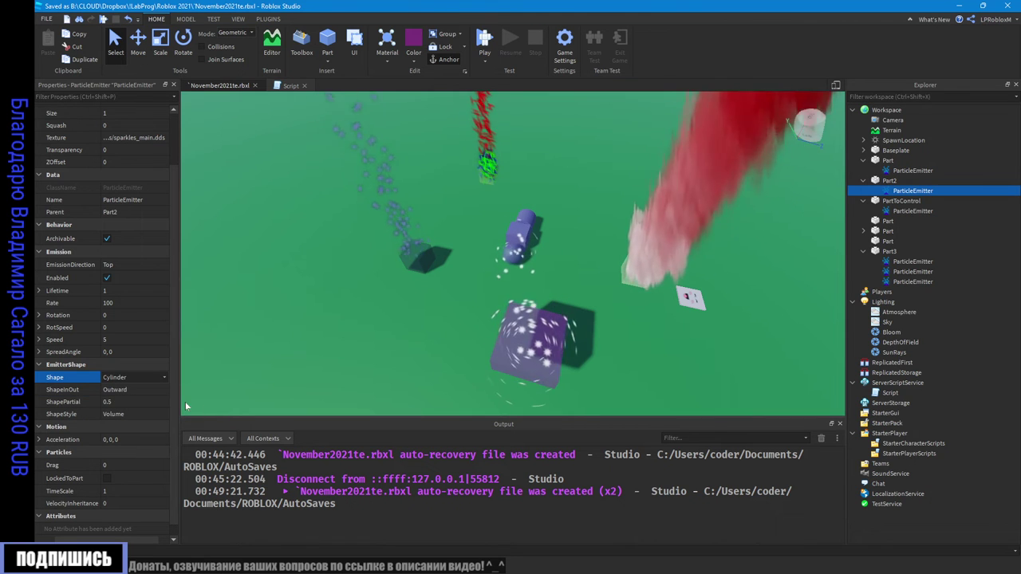
pyautogui.moveTo(542, 351); pyautogui.dragTo(538, 351, button='right')
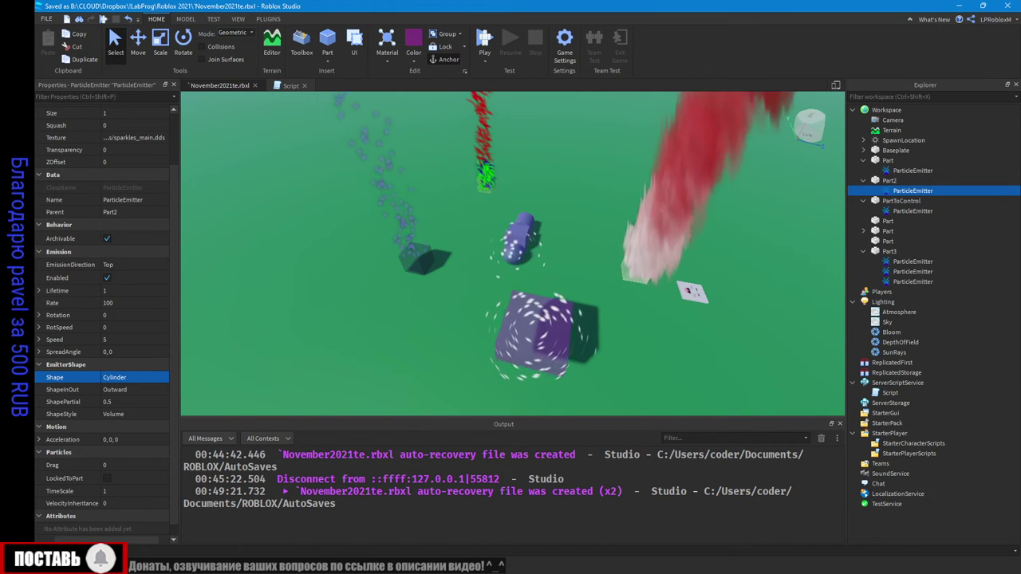
# Step: Switch to the browser, read the ShapePartial description in the New Procedural Particle Emitter Shapes forum post and return to Roblox Studio
pyautogui.moveTo(18, 107)
pyautogui.click(103, 137)
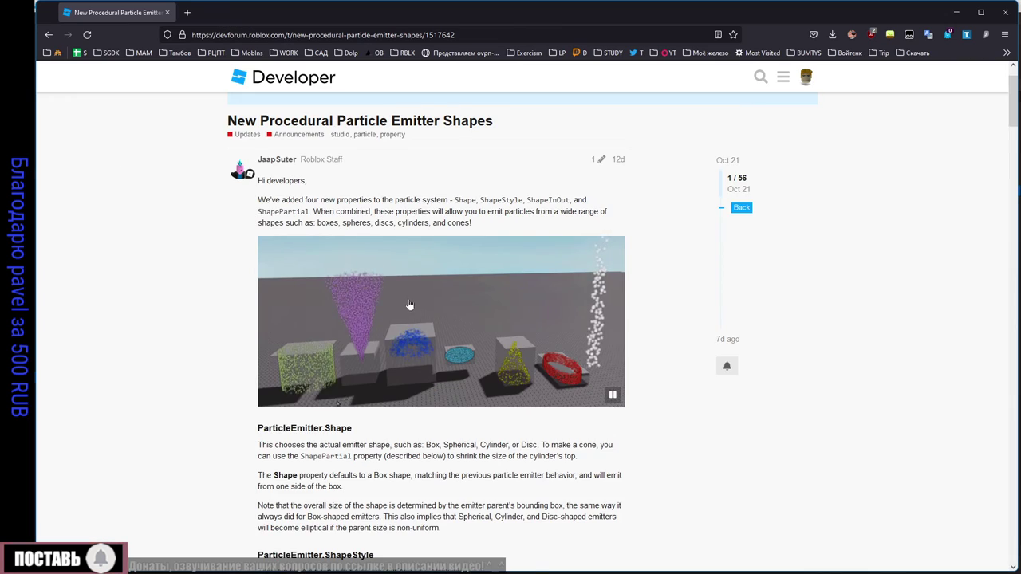
pyautogui.scroll(-3, 409, 305)
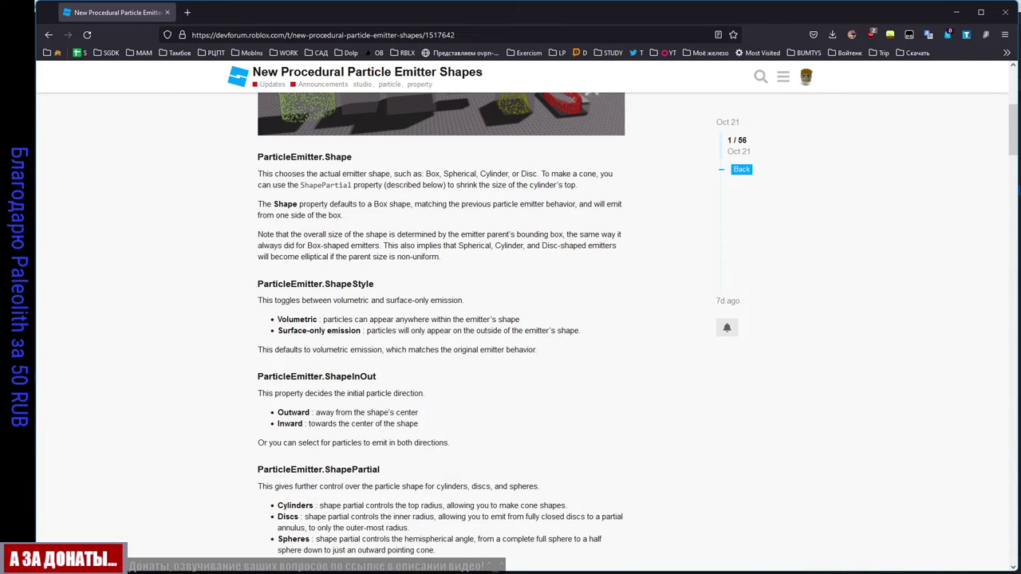
pyautogui.scroll(-2, 348, 404)
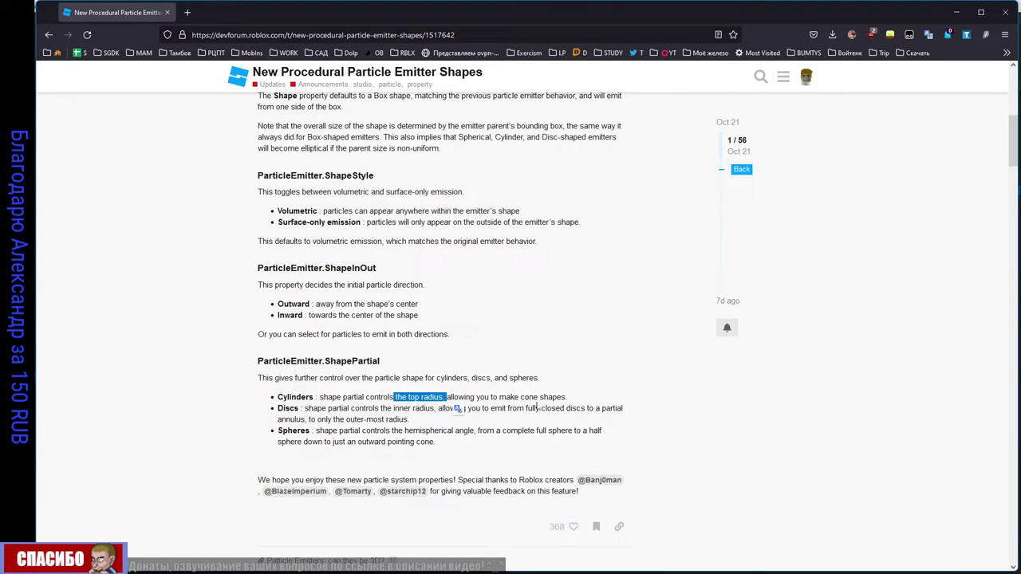
pyautogui.click(30, 325)
# Step: Scale Part2 upward to a height of 11 studs and view the cylinder emission from the side
pyautogui.moveTo(556, 347); pyautogui.dragTo(556, 347, button='right')
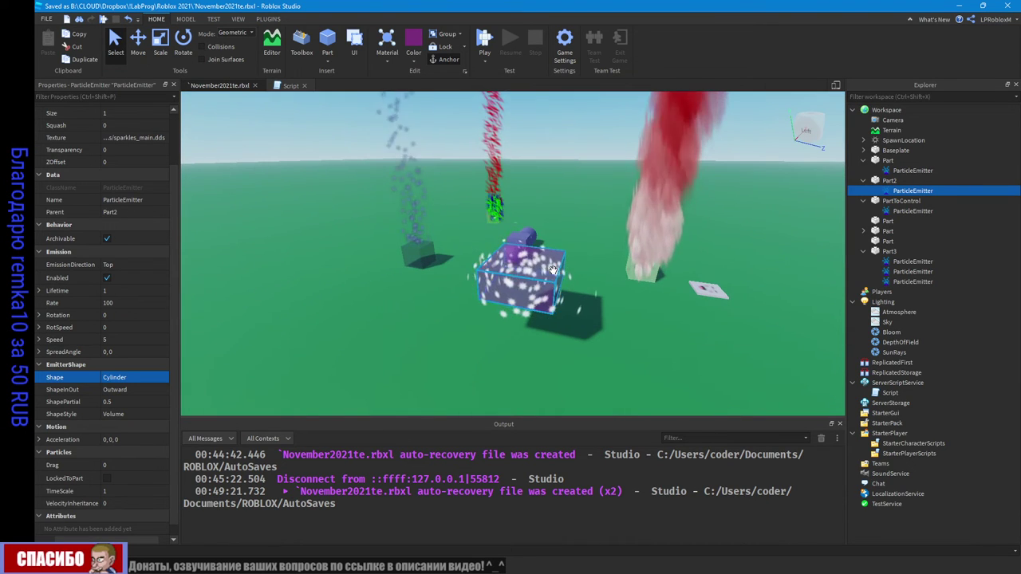
pyautogui.click(532, 292)
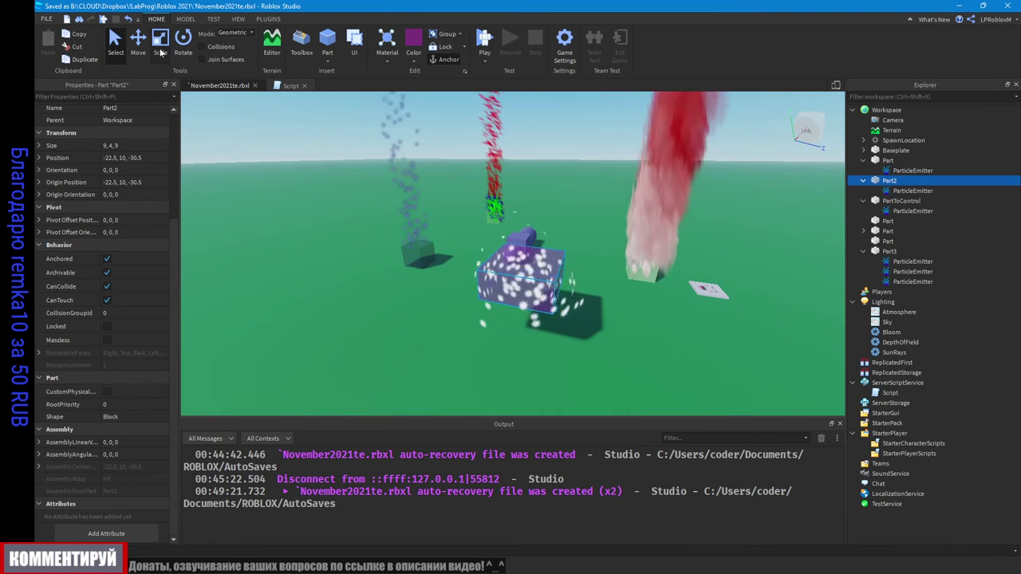
pyautogui.hotkey('ctrl', '3')
pyautogui.moveTo(526, 244); pyautogui.dragTo(526, 188)
pyautogui.moveTo(491, 333); pyautogui.dragTo(491, 338, button='right')
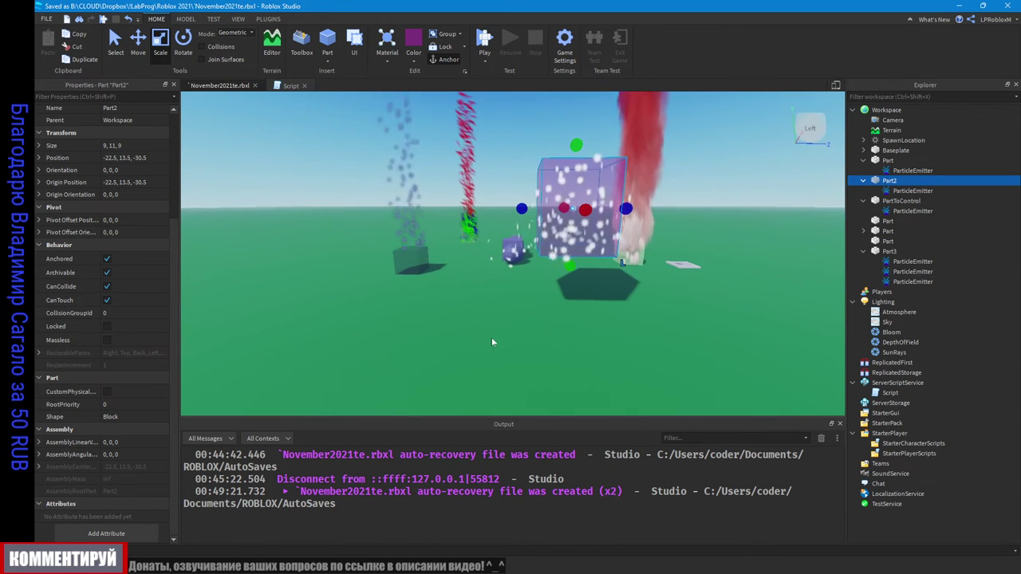
pyautogui.moveTo(544, 218); pyautogui.dragTo(544, 218, button='right')
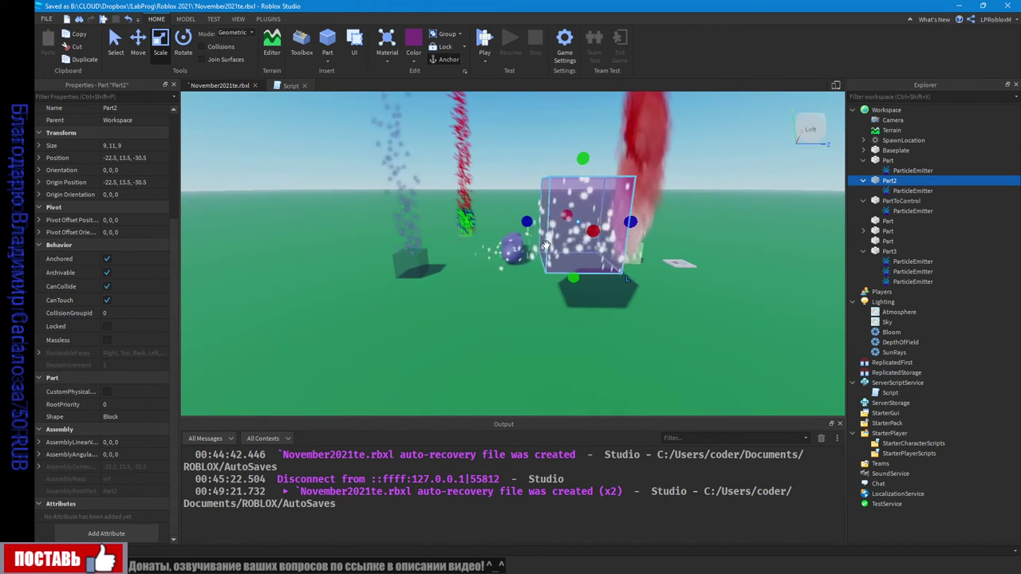
# Step: Select Part2's ParticleEmitter, open its ShapePartial value and examine the emission from above
pyautogui.click(910, 191)
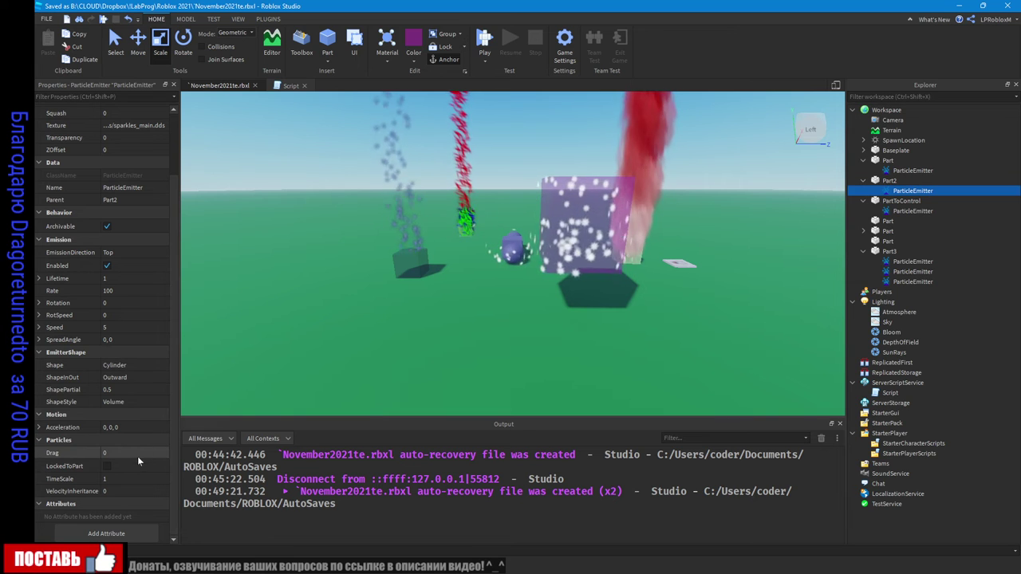
pyautogui.click(128, 389)
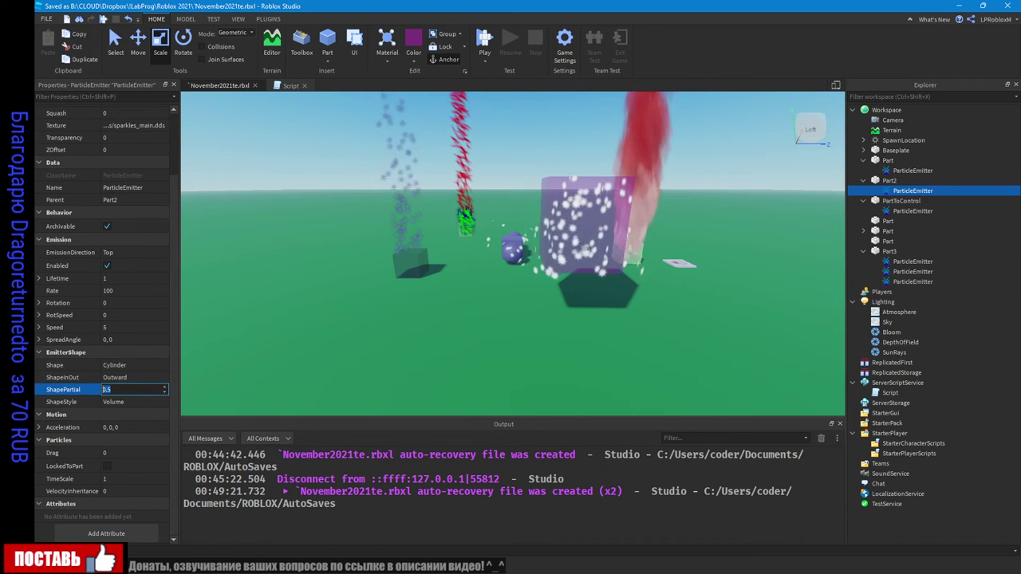
pyautogui.moveTo(588, 197); pyautogui.dragTo(588, 202, button='right')
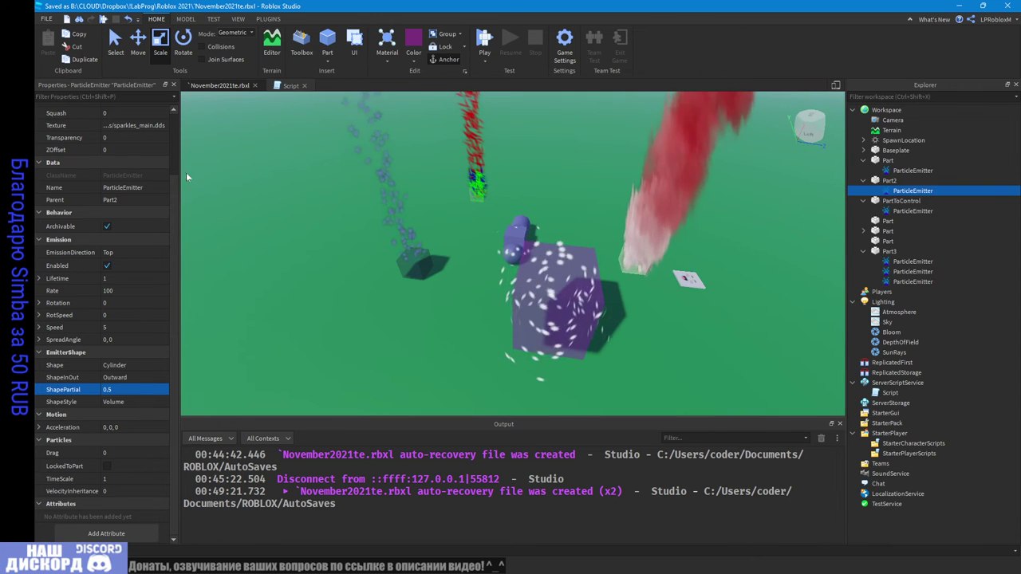
# Step: Try the VelocityParallel orientation on Part2's ParticleEmitter, set Orientation to FacingCamera and view the particles from the side
pyautogui.scroll(3, 174, 155)
pyautogui.click(148, 162)
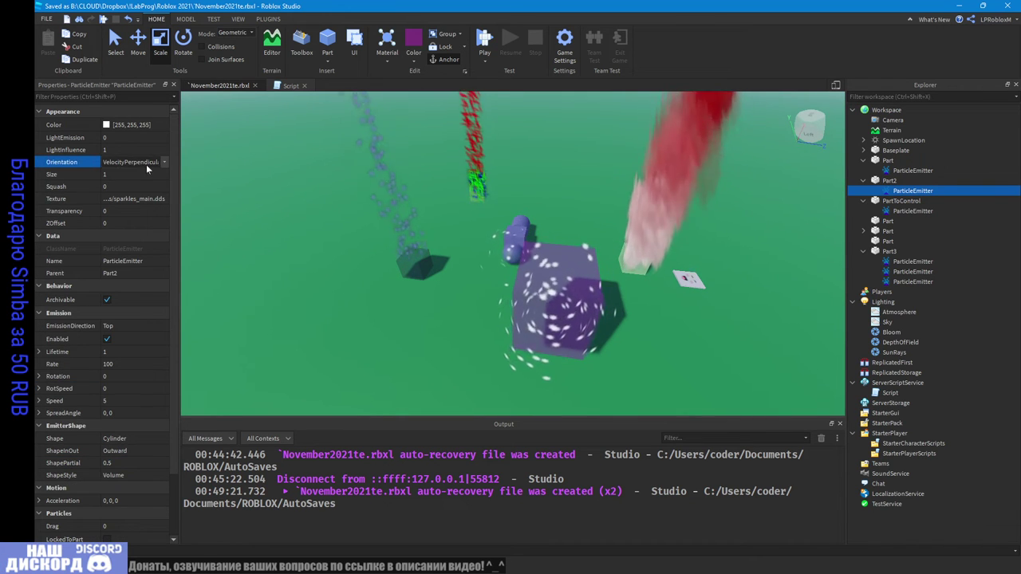
pyautogui.click(146, 165)
pyautogui.click(148, 189)
pyautogui.moveTo(590, 349); pyautogui.dragTo(591, 350, button='right')
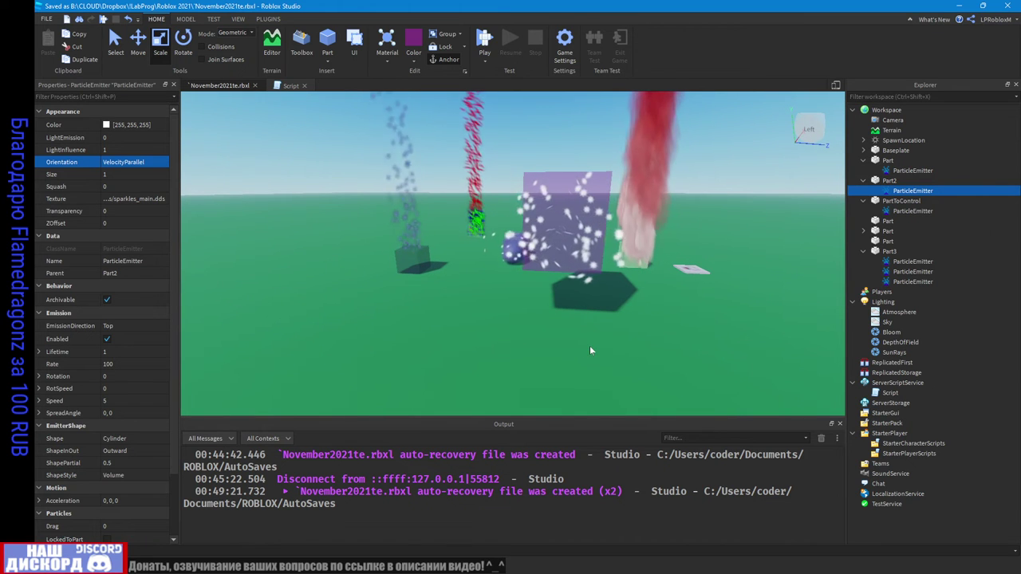
pyautogui.click(135, 161)
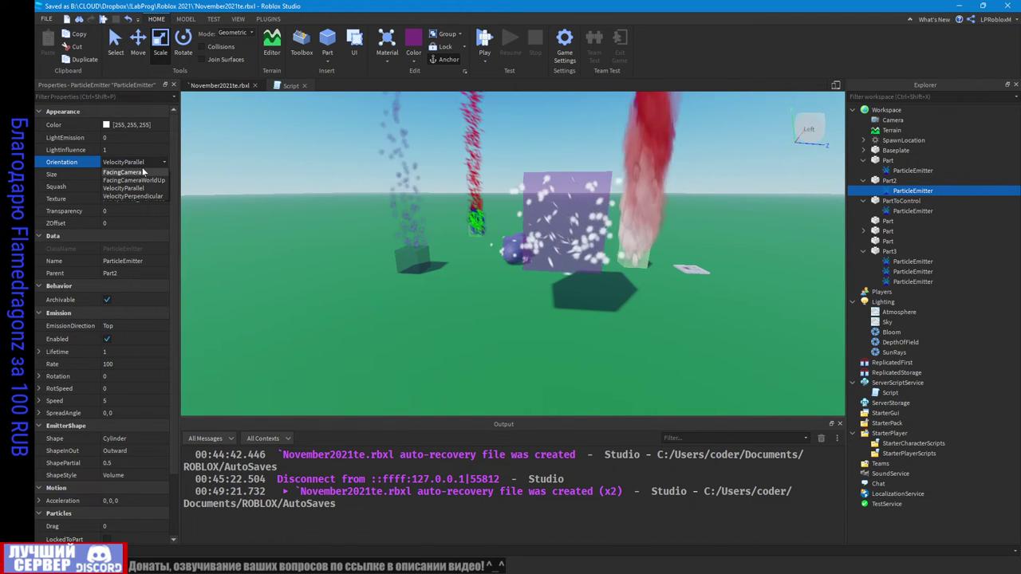
pyautogui.click(138, 169)
pyautogui.moveTo(617, 253); pyautogui.dragTo(617, 254, button='right')
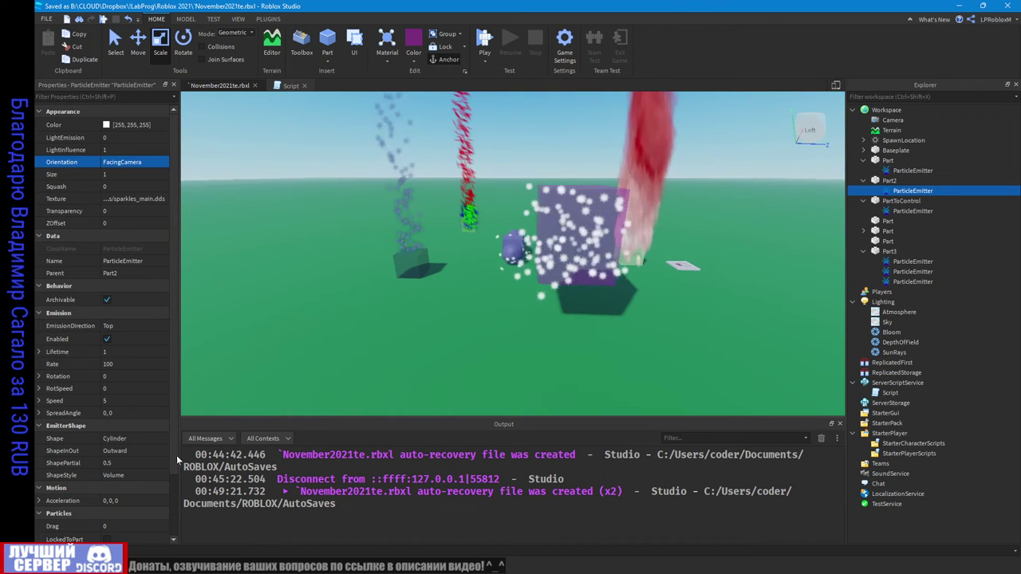
# Step: Set the ShapePartial of Part2's ParticleEmitter to 0.1 and view the cylinder emission from a low angle
pyautogui.scroll(-3, 128, 434)
pyautogui.click(117, 390)
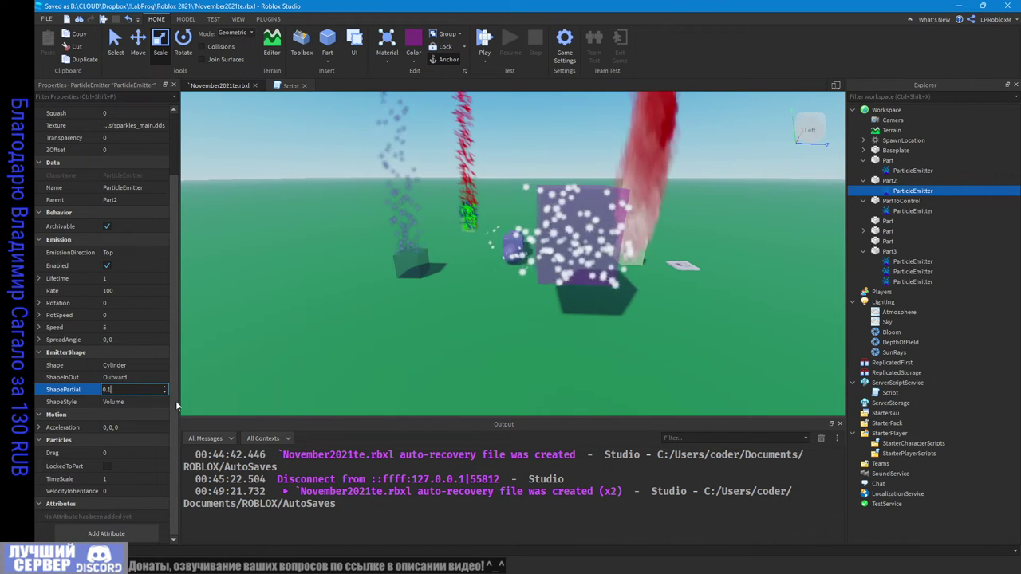
pyautogui.write('0.1')
pyautogui.press('Return')
pyautogui.moveTo(564, 415); pyautogui.dragTo(564, 415, button='right')
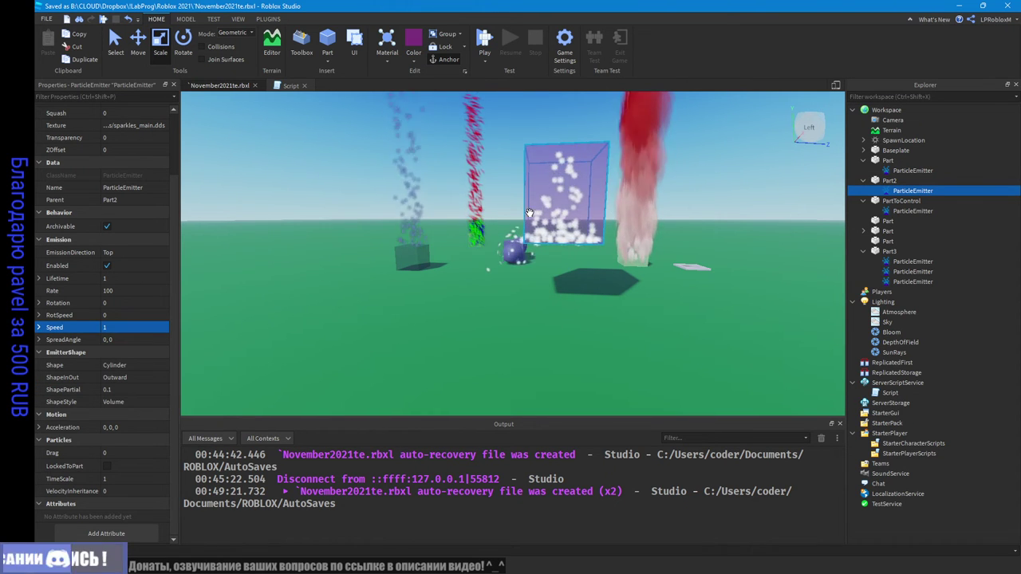
pyautogui.moveTo(613, 297); pyautogui.dragTo(613, 300, button='right')
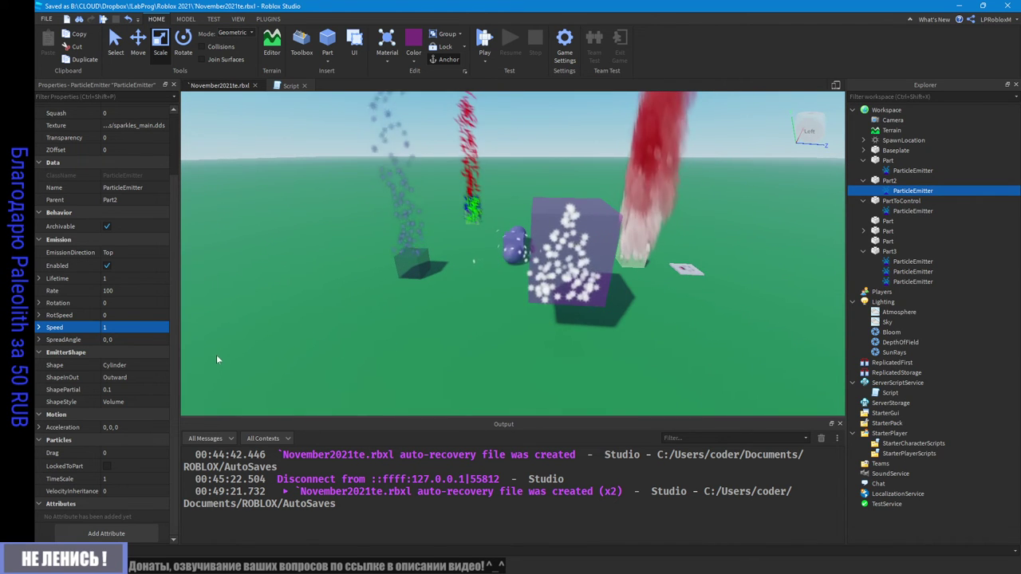
pyautogui.click(116, 280)
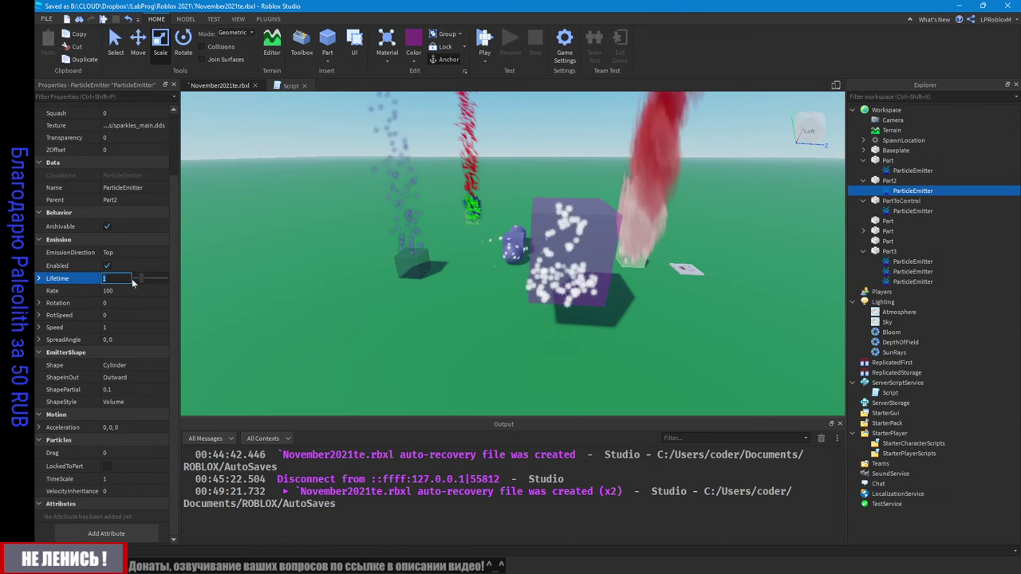
pyautogui.click(604, 340)
pyautogui.moveTo(596, 342); pyautogui.dragTo(575, 343, button='right')
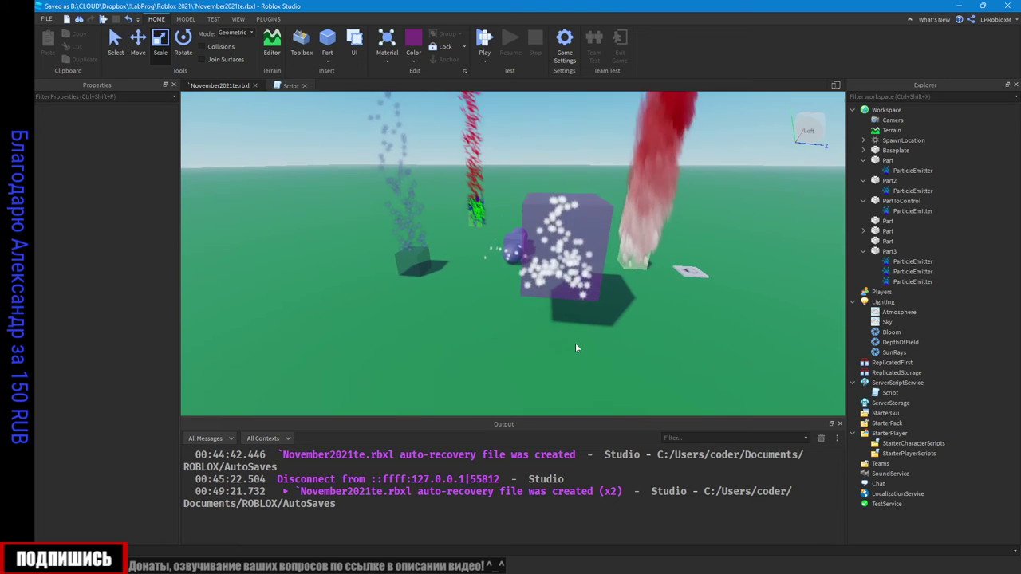
# Step: Scale Part2 up proportionally to about 16 × 19.6 × 16 studs and view its particle emission from the side and above
pyautogui.click(570, 276)
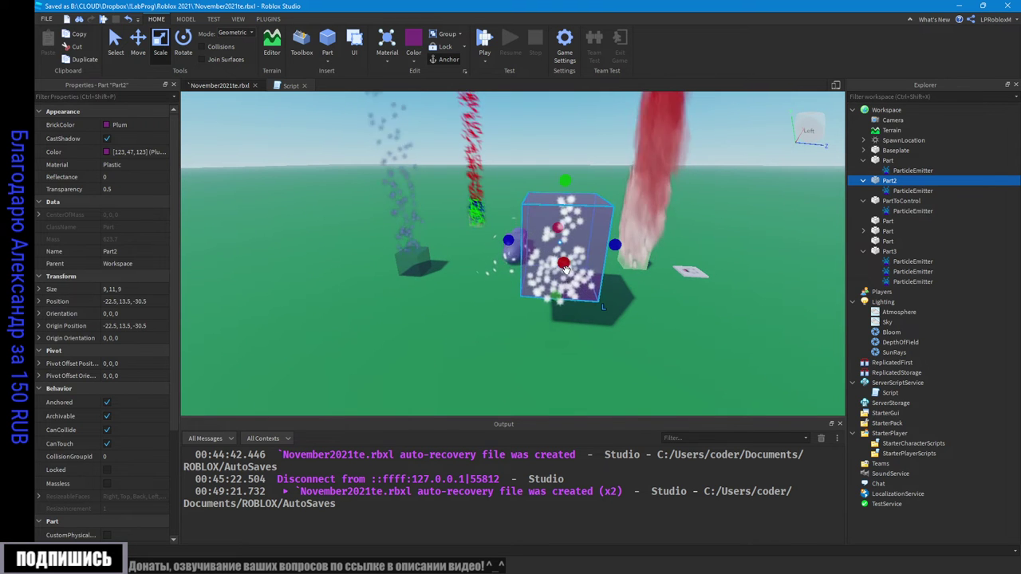
pyautogui.moveTo(563, 264); pyautogui.dragTo(561, 283)
pyautogui.moveTo(611, 336); pyautogui.dragTo(529, 306, button='right')
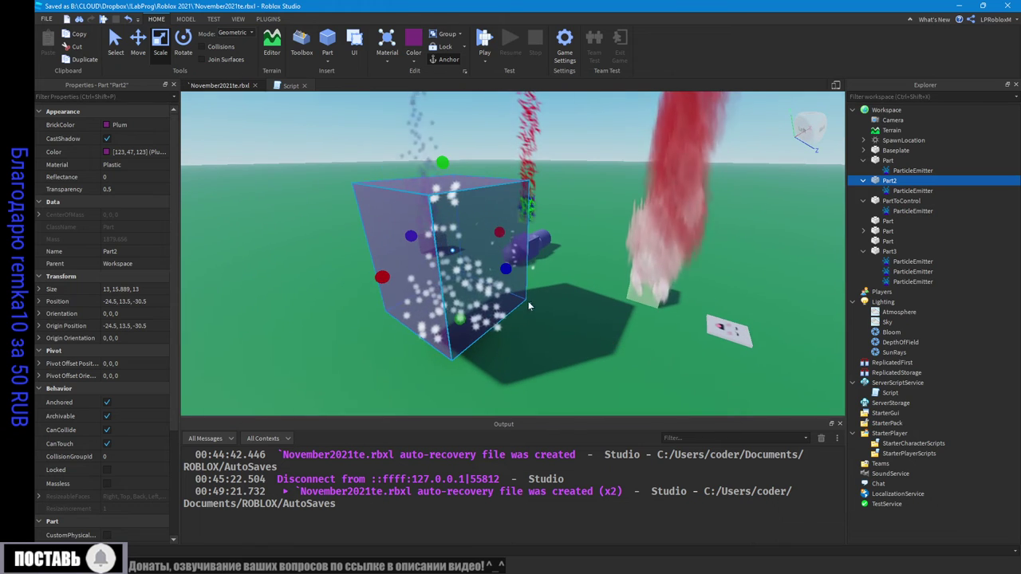
pyautogui.keyDown('shift'); pyautogui.moveTo(507, 273); pyautogui.dragTo(529, 279); pyautogui.keyUp('shift')
pyautogui.moveTo(423, 345); pyautogui.dragTo(493, 327, button='right')
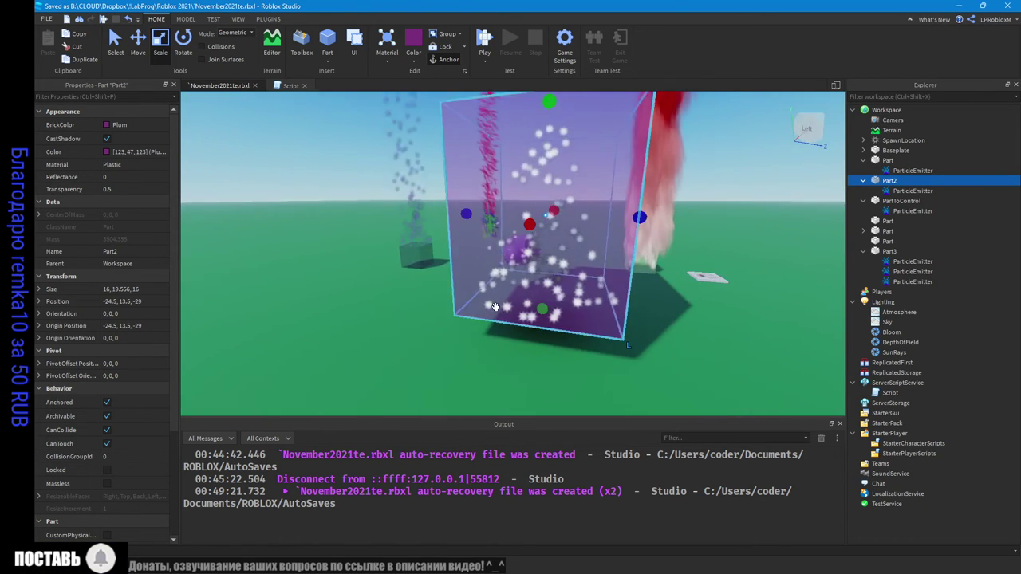
pyautogui.moveTo(609, 319); pyautogui.dragTo(607, 239, button='right')
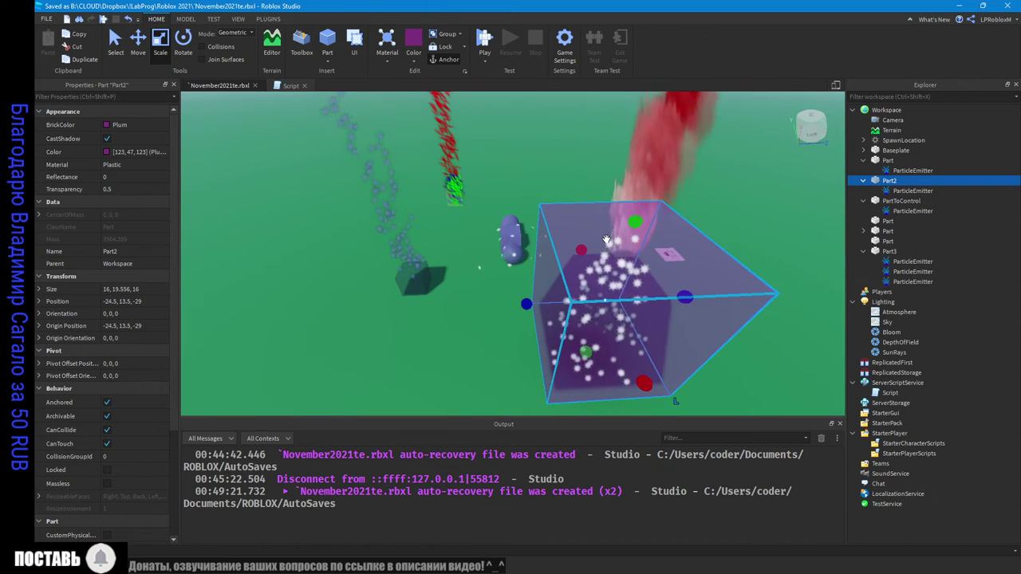
# Step: Try a ShapePartial of 1 on Part2's ParticleEmitter and view the cylinder emission from above
pyautogui.click(916, 190)
pyautogui.scroll(-3, 131, 408)
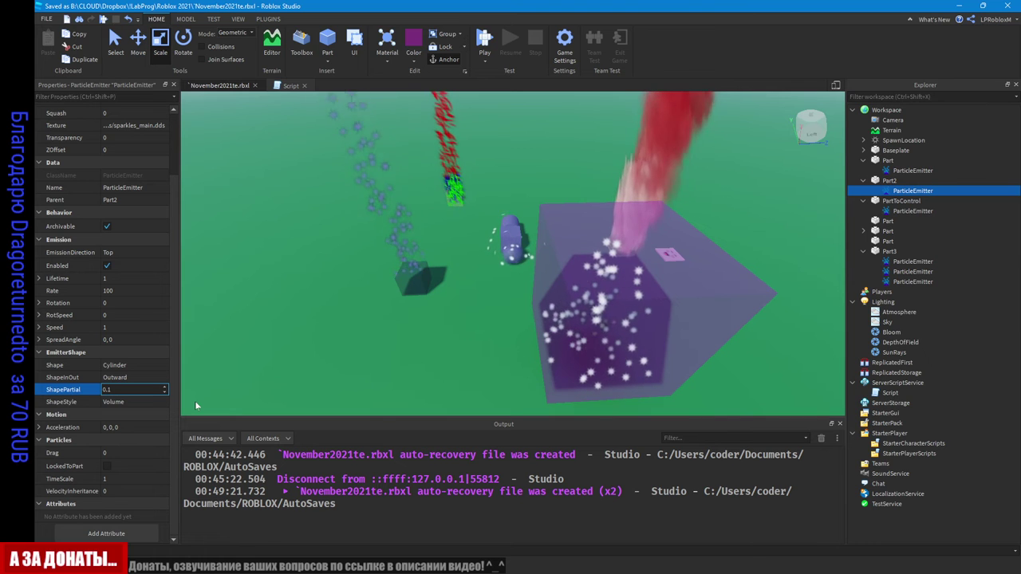
pyautogui.press('BackSpace')
pyautogui.press('BackSpace')
pyautogui.press('BackSpace')
pyautogui.write('1')
pyautogui.press('Return')
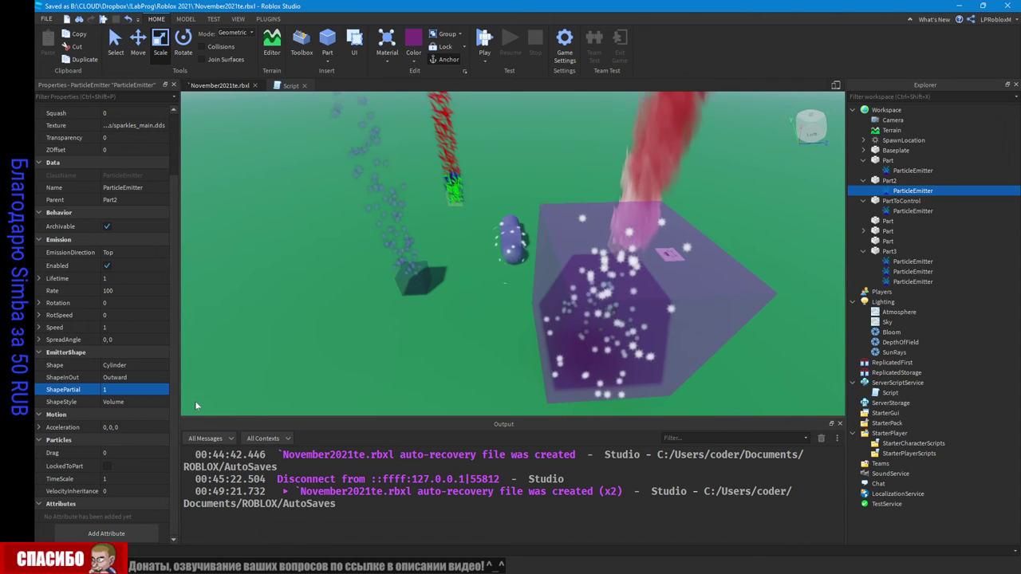
pyautogui.moveTo(639, 347); pyautogui.dragTo(528, 240, button='right')
pyautogui.moveTo(508, 402); pyautogui.dragTo(508, 402, button='right')
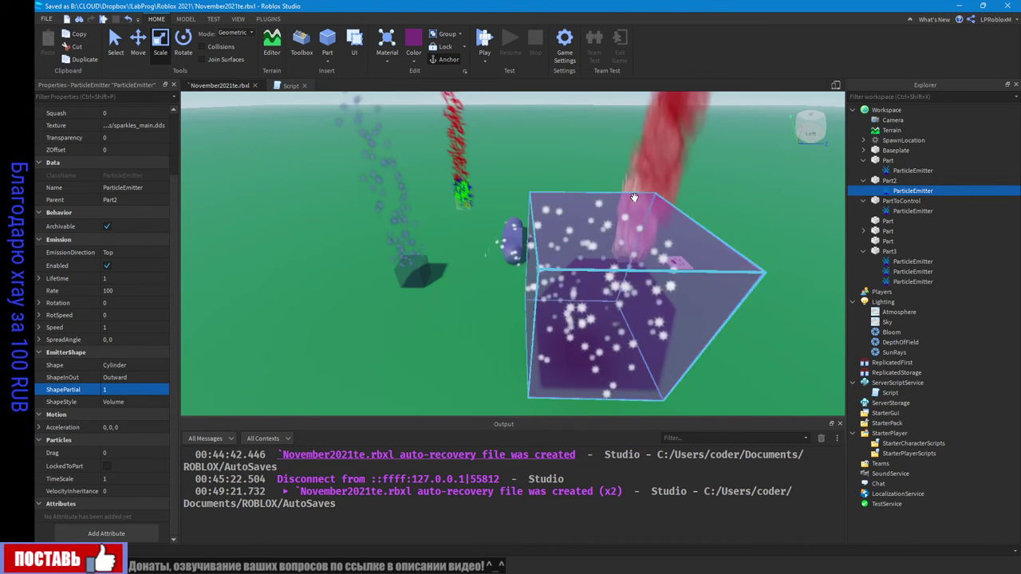
# Step: Move the loose cylinder part beside Part2 to position -26.5, 2.5, -44.5 and compare its shape with the emission from several sides
pyautogui.moveTo(622, 199); pyautogui.dragTo(517, 262, button='right')
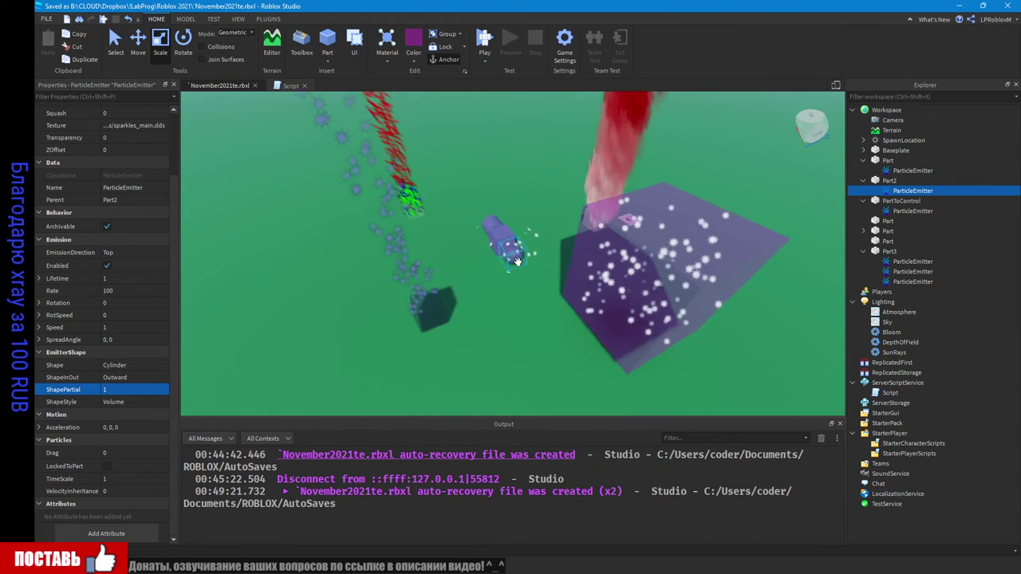
pyautogui.moveTo(488, 224); pyautogui.dragTo(553, 363)
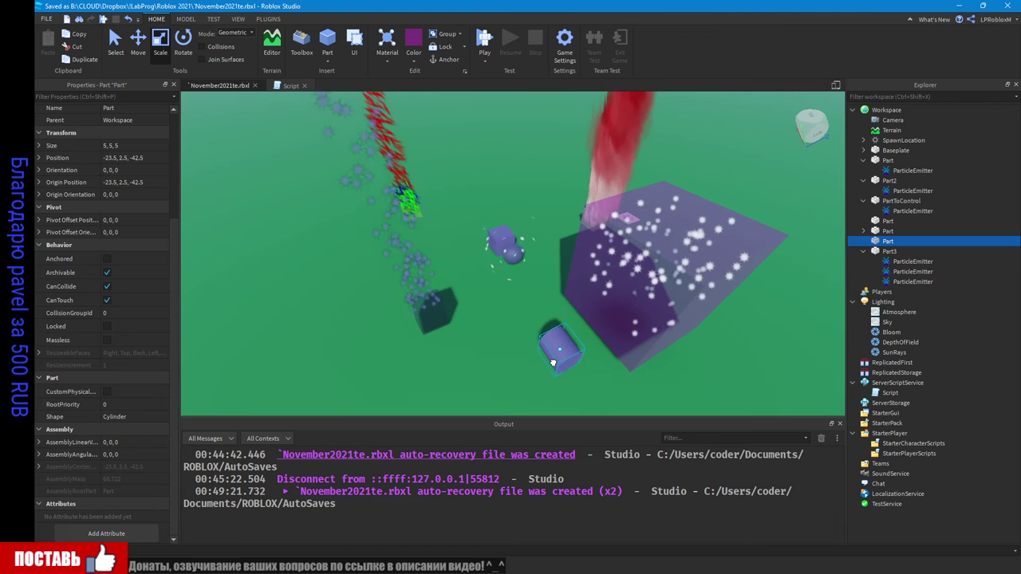
pyautogui.moveTo(565, 381); pyautogui.dragTo(537, 322, button='right')
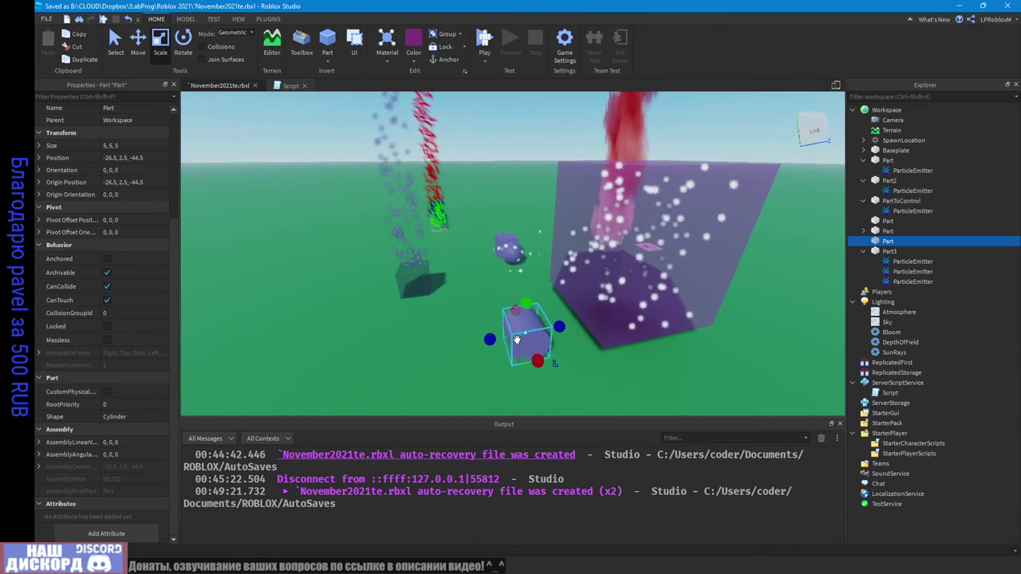
pyautogui.moveTo(635, 266); pyautogui.dragTo(630, 285, button='right')
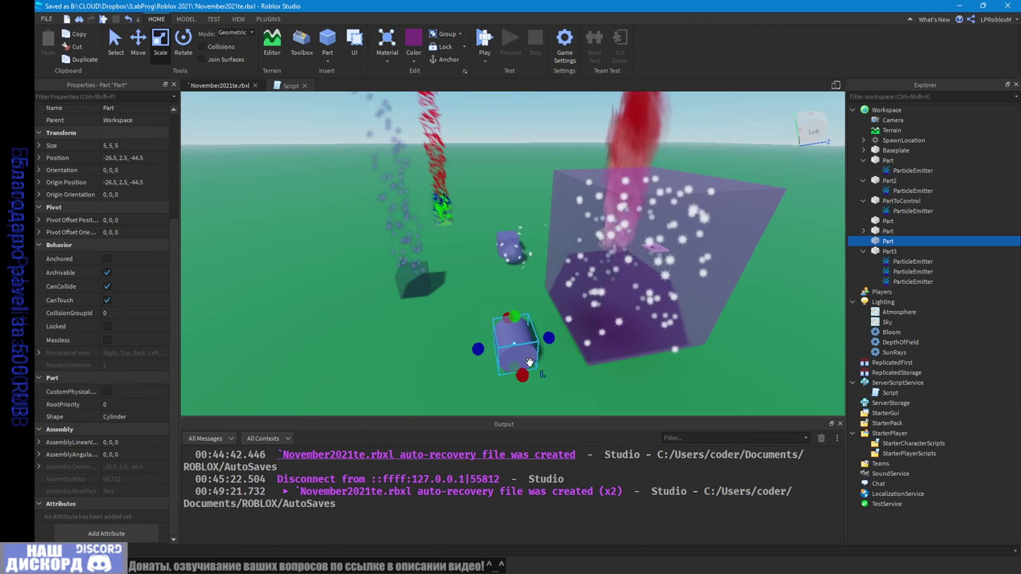
pyautogui.press('a')
pyautogui.moveTo(437, 377); pyautogui.dragTo(451, 382, button='right')
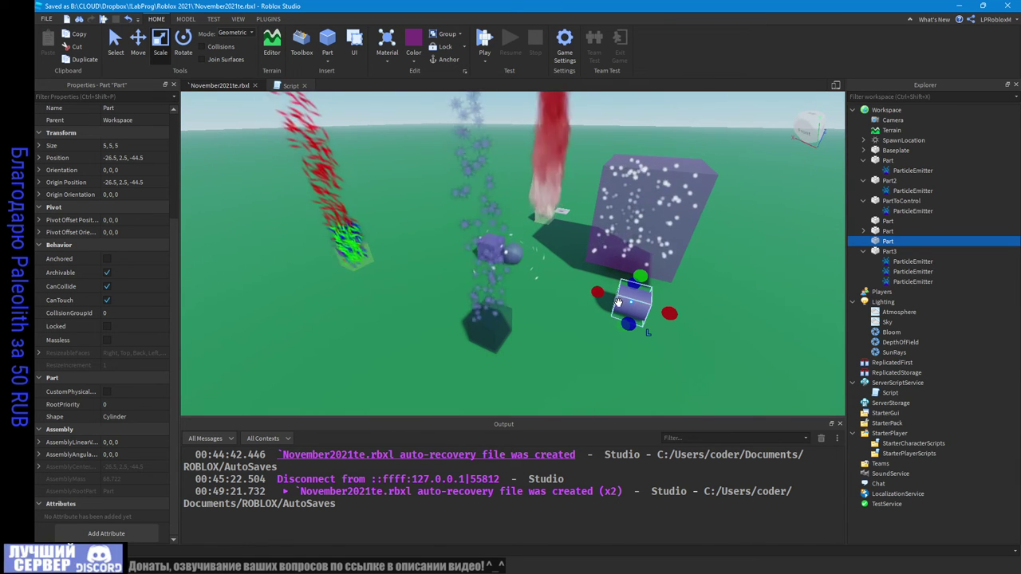
pyautogui.press('a')
pyautogui.moveTo(621, 304); pyautogui.dragTo(633, 282, button='right')
pyautogui.press('d')
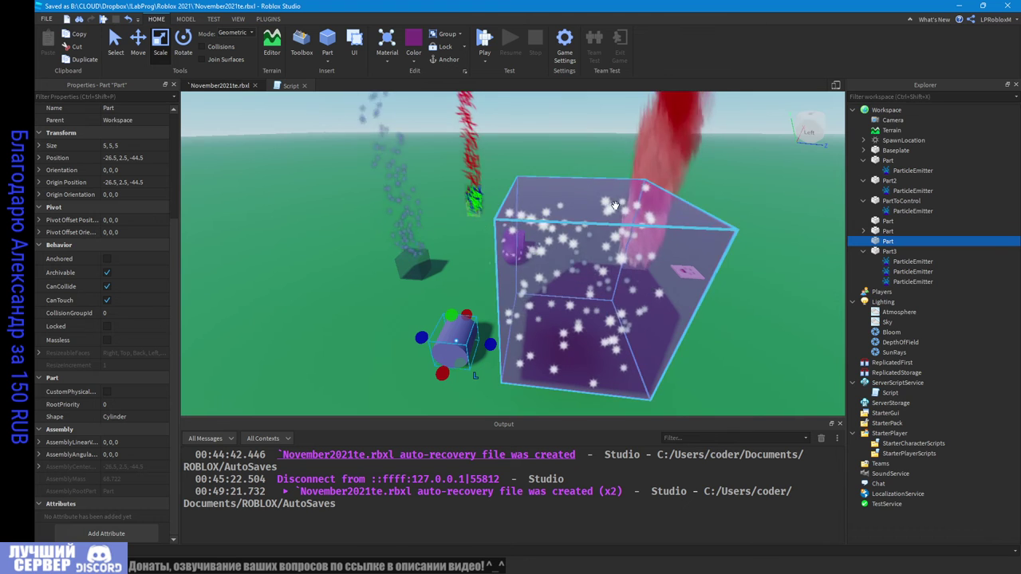
# Step: Rotate Part2 by 90 degrees about its X axis
pyautogui.click(587, 260)
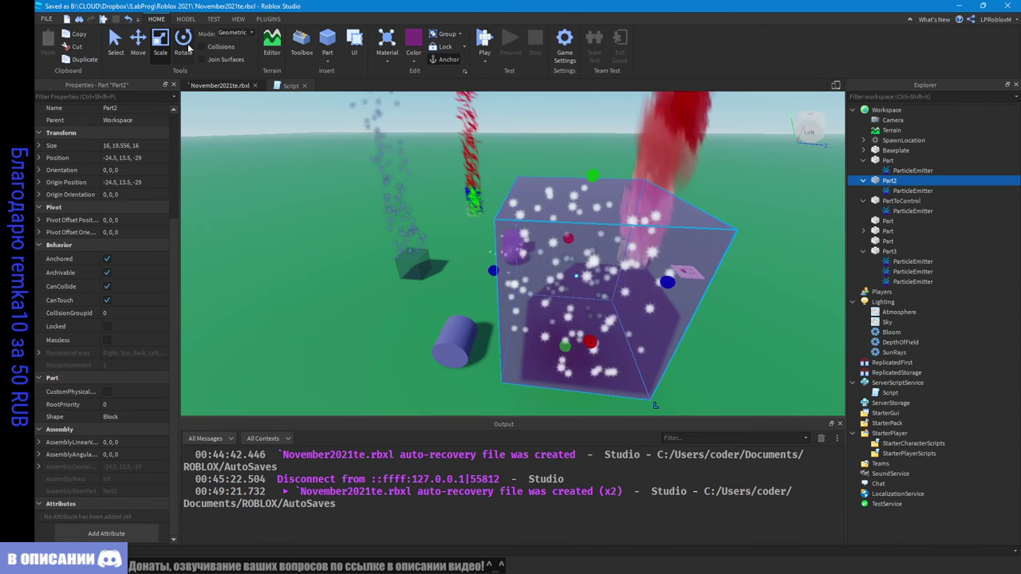
pyautogui.hotkey('ctrl', '4')
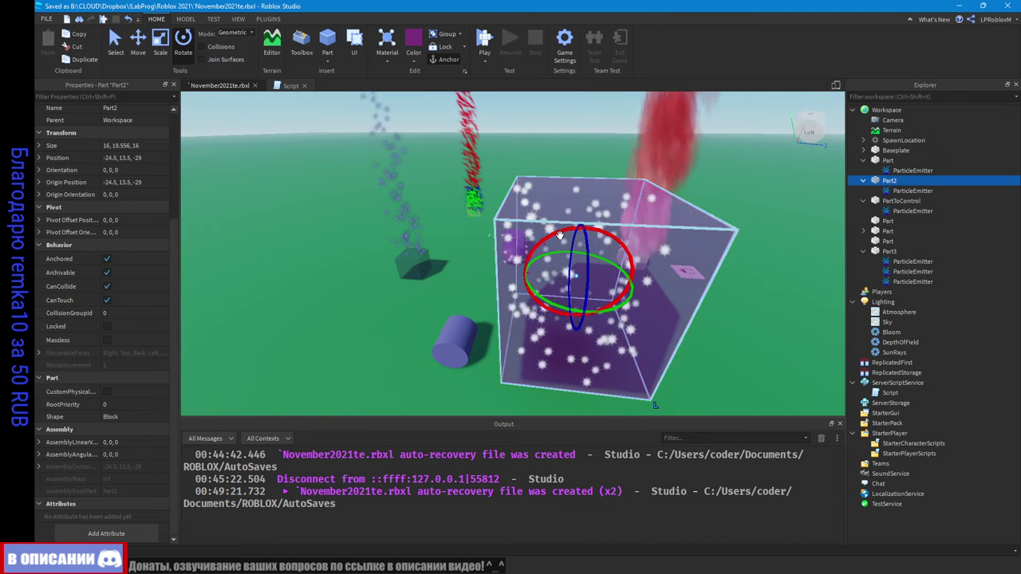
pyautogui.moveTo(541, 243); pyautogui.dragTo(648, 238)
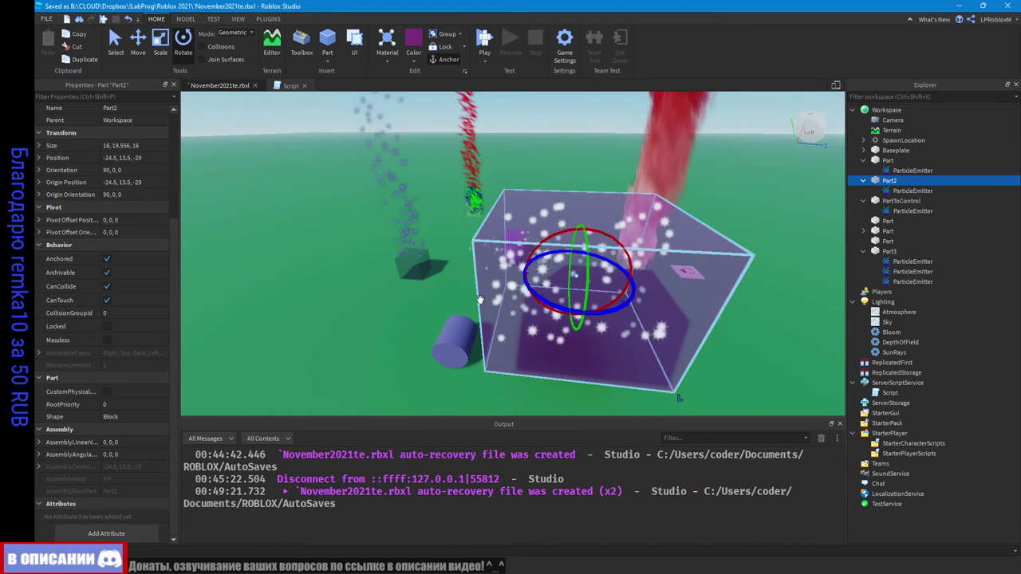
# Step: Set the ShapePartial of Part2's ParticleEmitter to 0.1 and examine the rotated cylinder emission from several angles
pyautogui.click(913, 191)
pyautogui.scroll(-5, 132, 413)
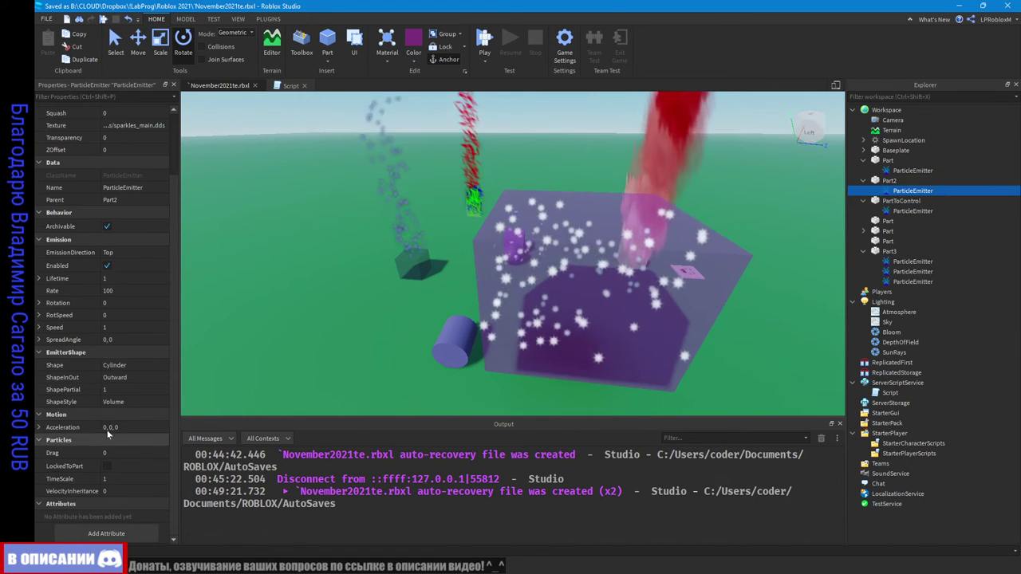
pyautogui.click(134, 389)
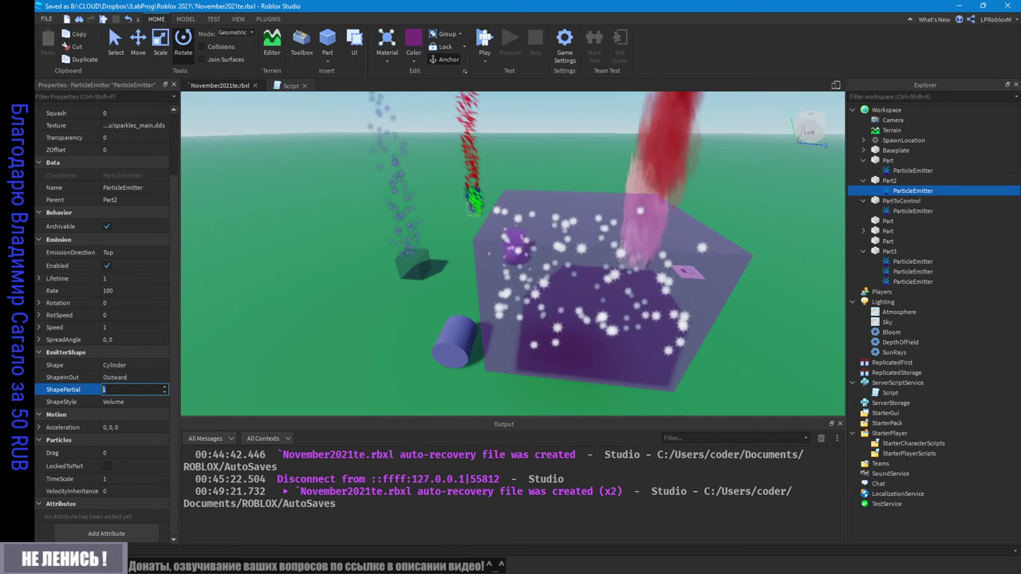
pyautogui.write('0.1')
pyautogui.press('Return')
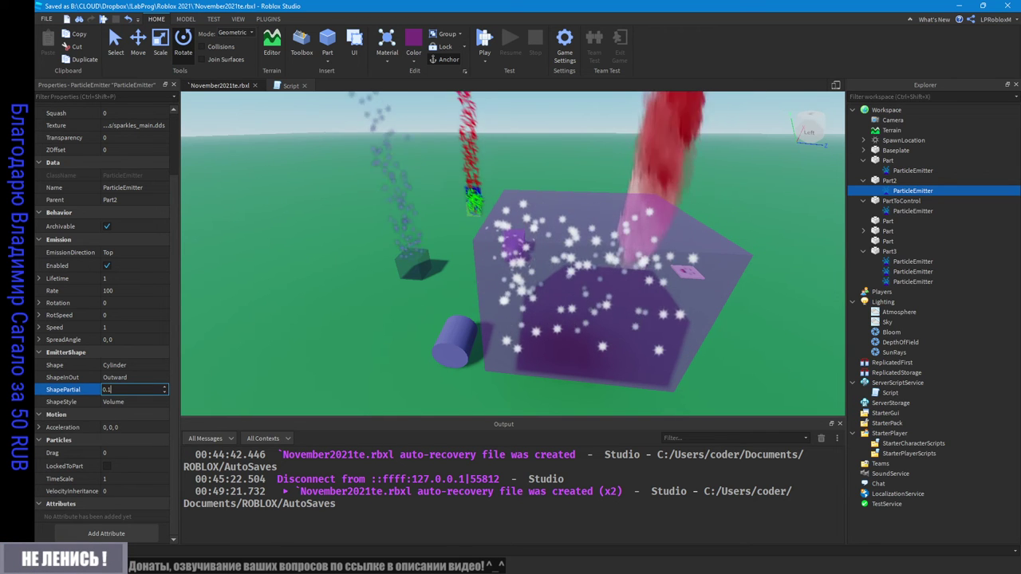
pyautogui.scroll(4, 639, 304)
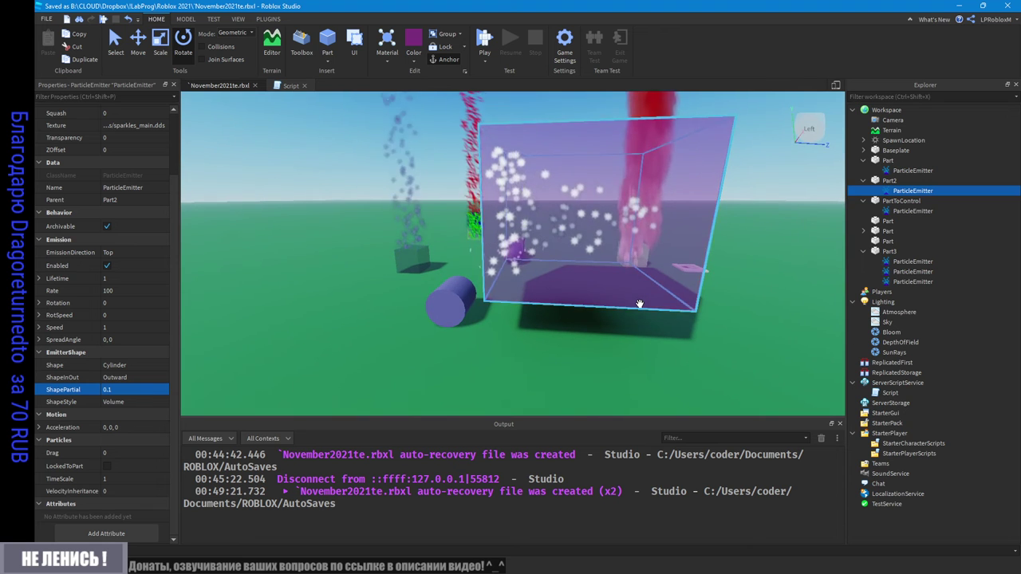
pyautogui.moveTo(658, 247); pyautogui.dragTo(657, 246, button='right')
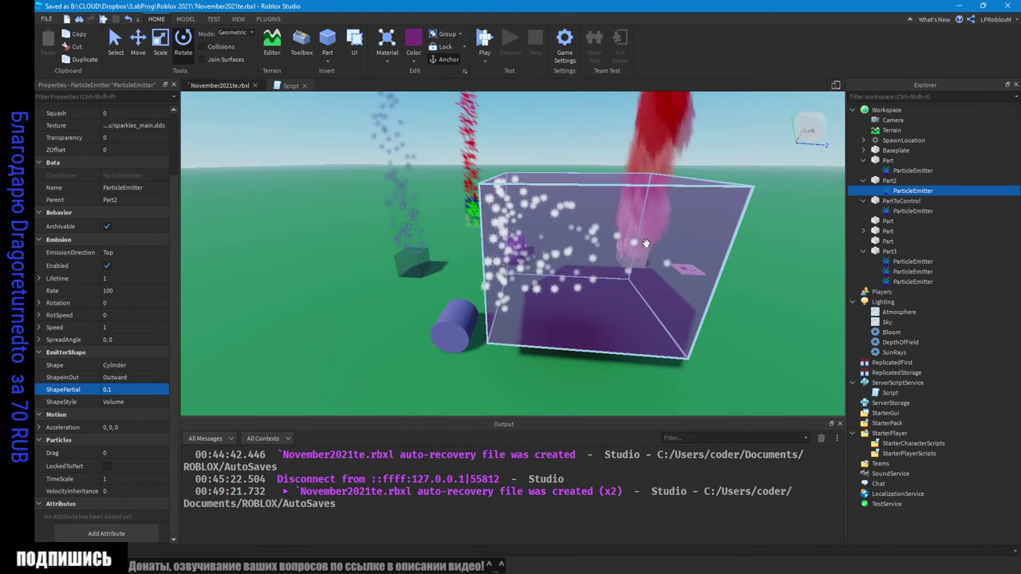
pyautogui.moveTo(585, 274); pyautogui.dragTo(580, 276, button='right')
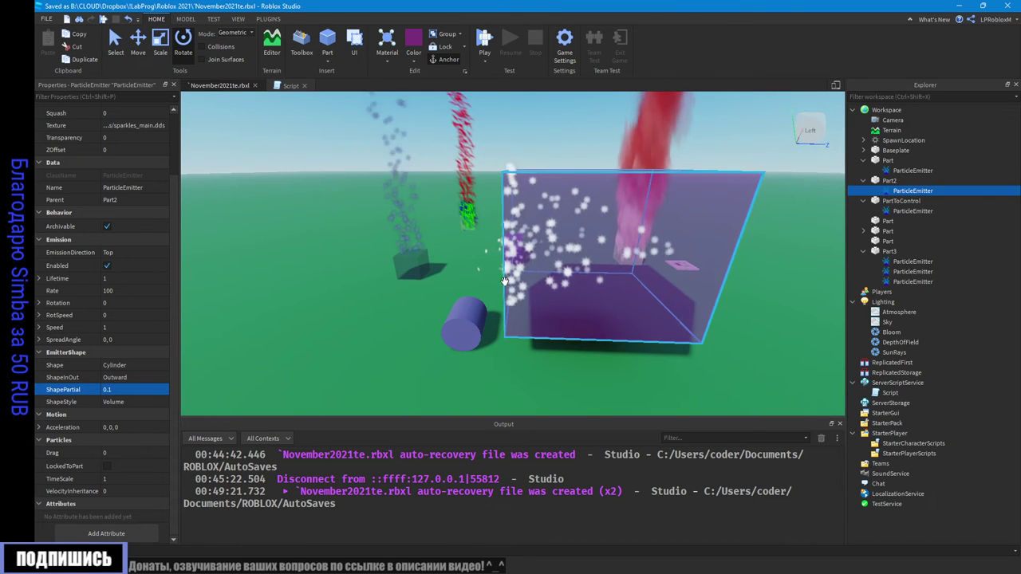
pyautogui.moveTo(522, 293); pyautogui.dragTo(521, 292, button='right')
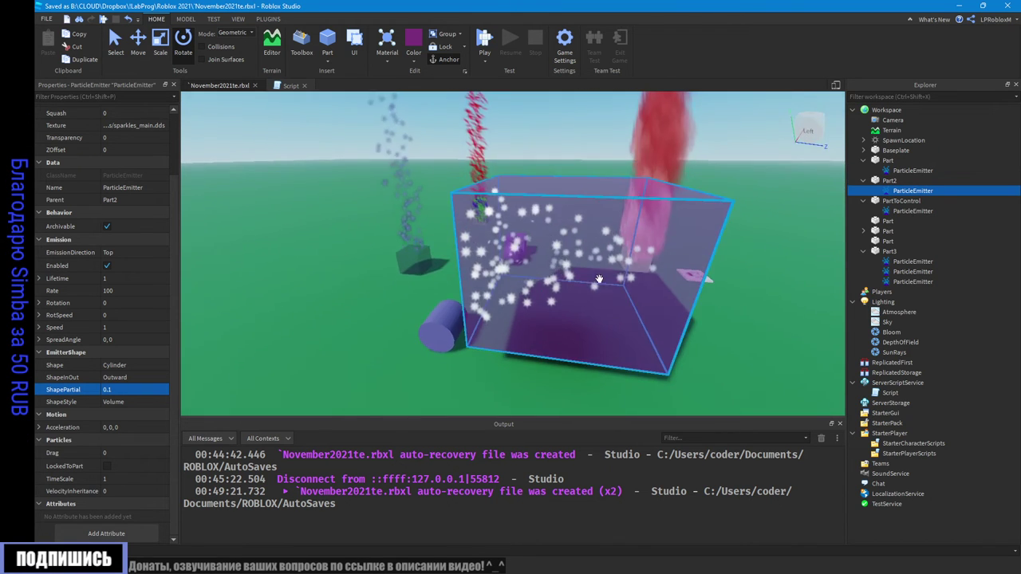
pyautogui.moveTo(599, 280); pyautogui.dragTo(599, 280, button='right')
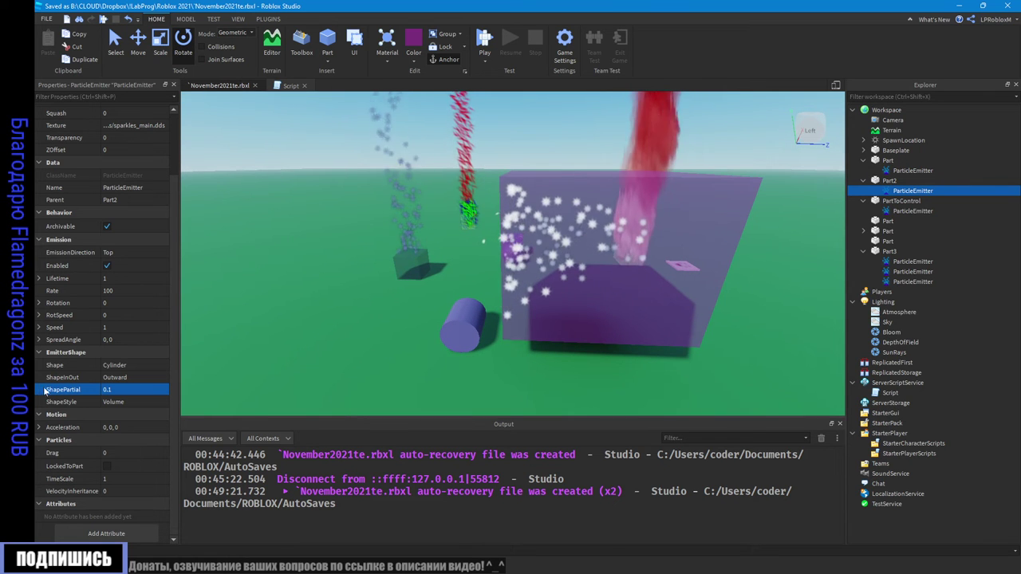
# Step: Set the Lifetime of Part2's ParticleEmitter to 2 and its Speed to 3, and view the emission from the side
pyautogui.click(128, 278)
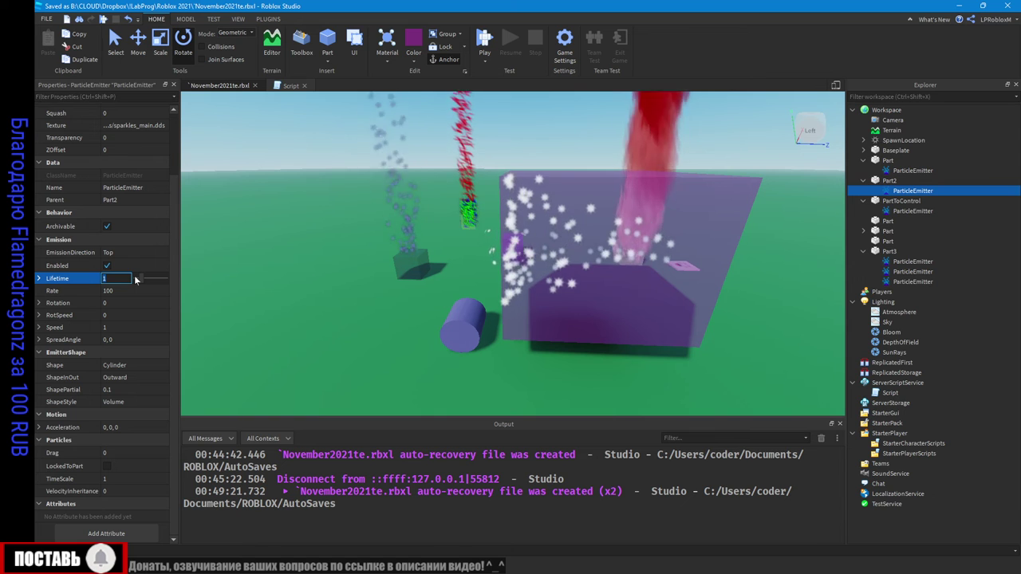
pyautogui.write('2')
pyautogui.press('Return')
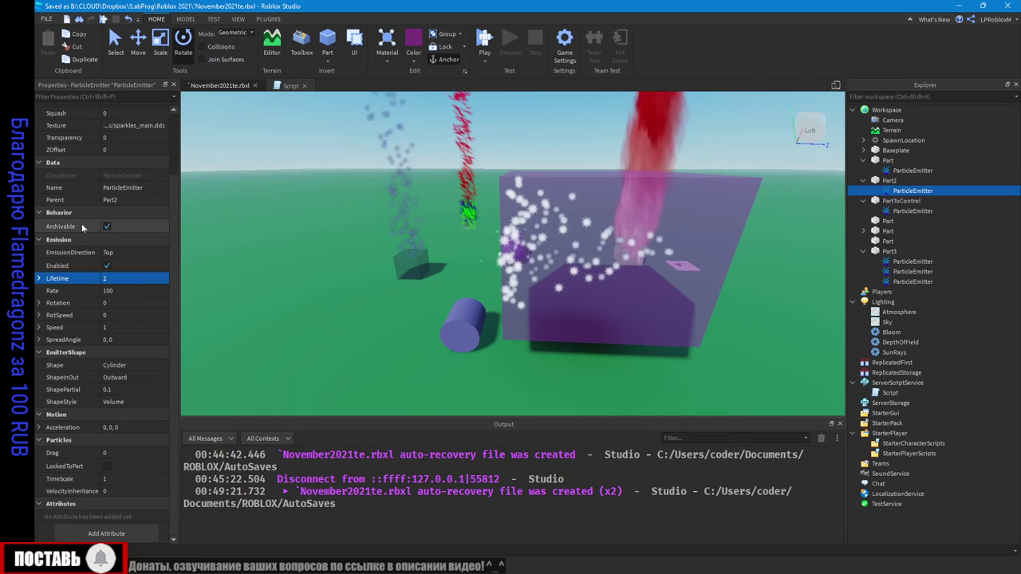
pyautogui.click(124, 328)
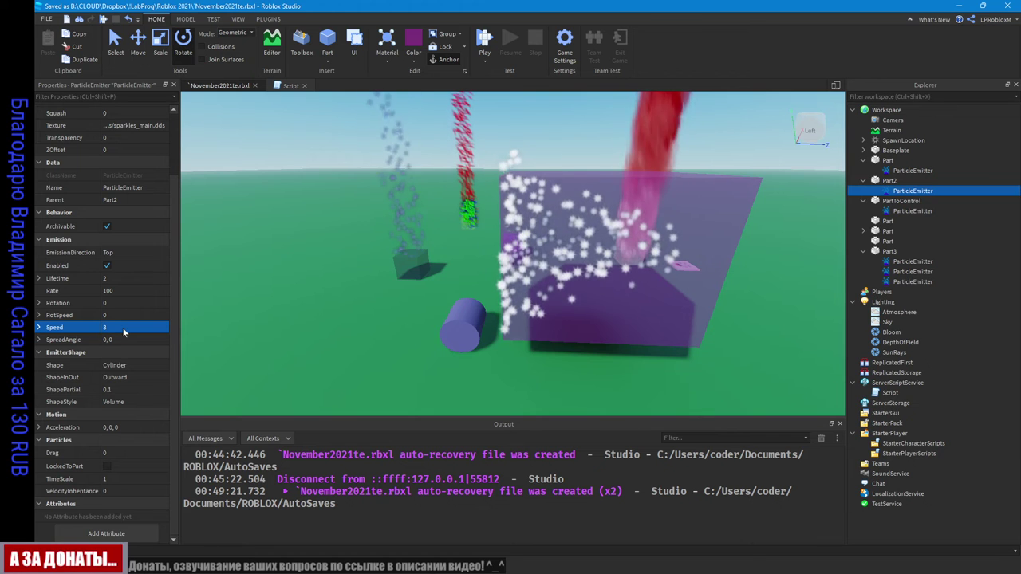
pyautogui.moveTo(406, 331); pyautogui.dragTo(406, 331, button='right')
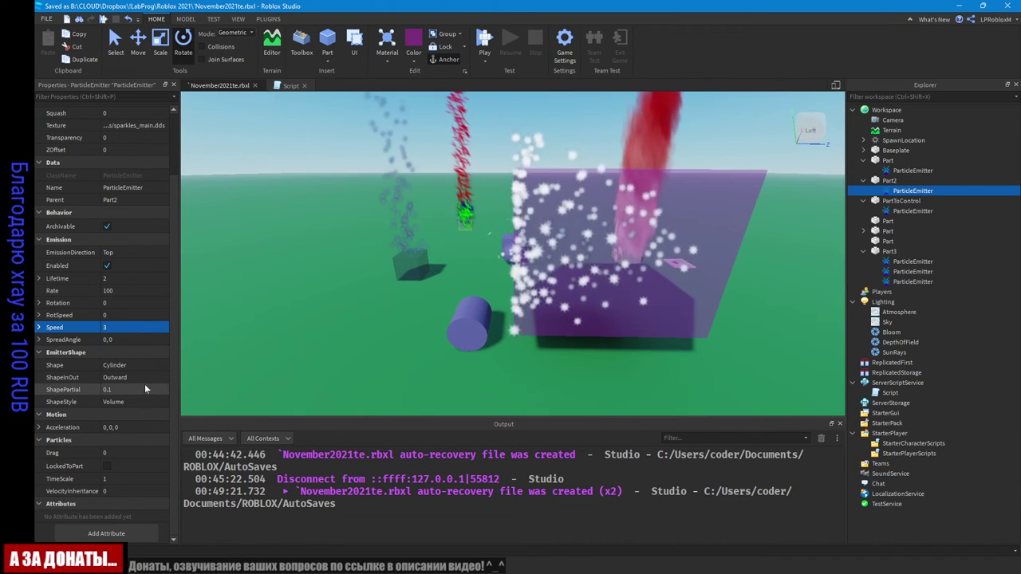
pyautogui.moveTo(633, 277); pyautogui.dragTo(633, 278, button='right')
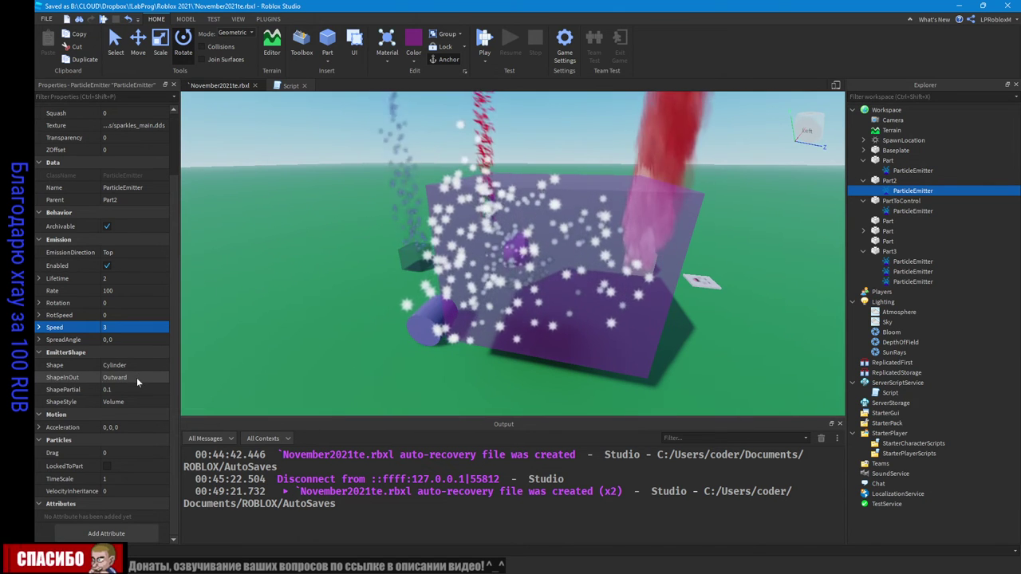
# Step: Set the ShapeInOut of Part2's ParticleEmitter to Inward
pyautogui.moveTo(497, 357); pyautogui.dragTo(497, 362, button='right')
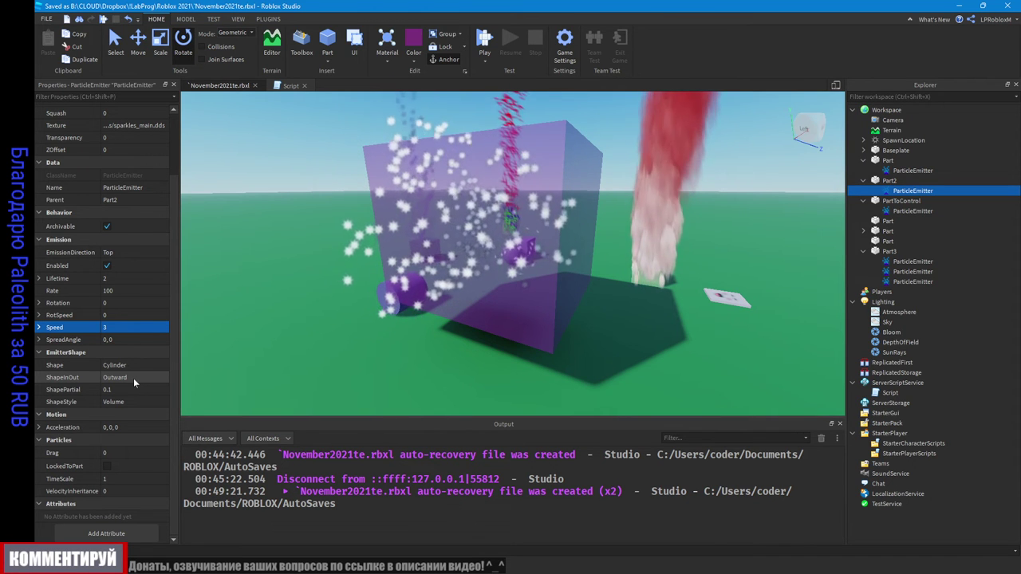
pyautogui.click(133, 378)
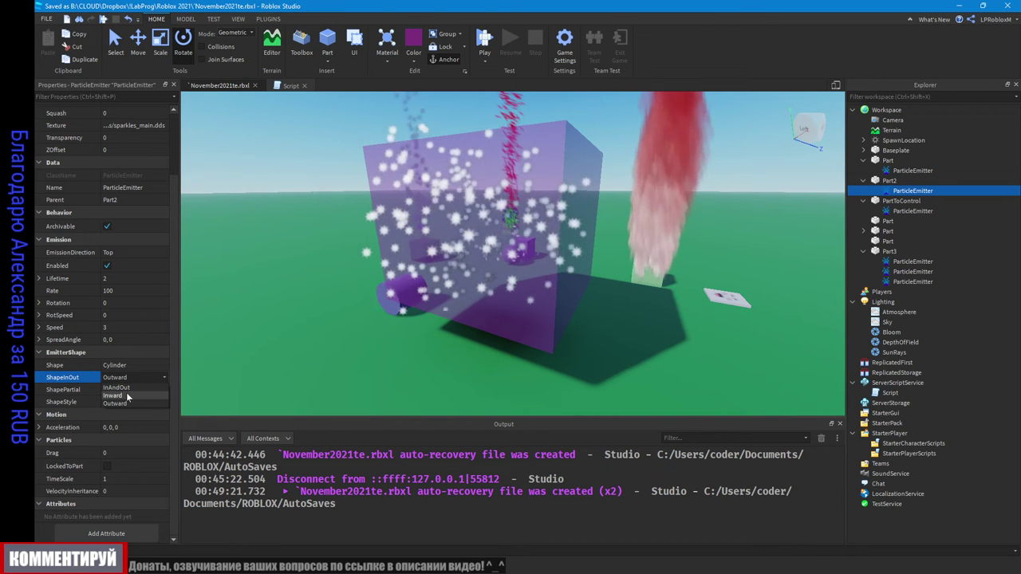
pyautogui.click(126, 392)
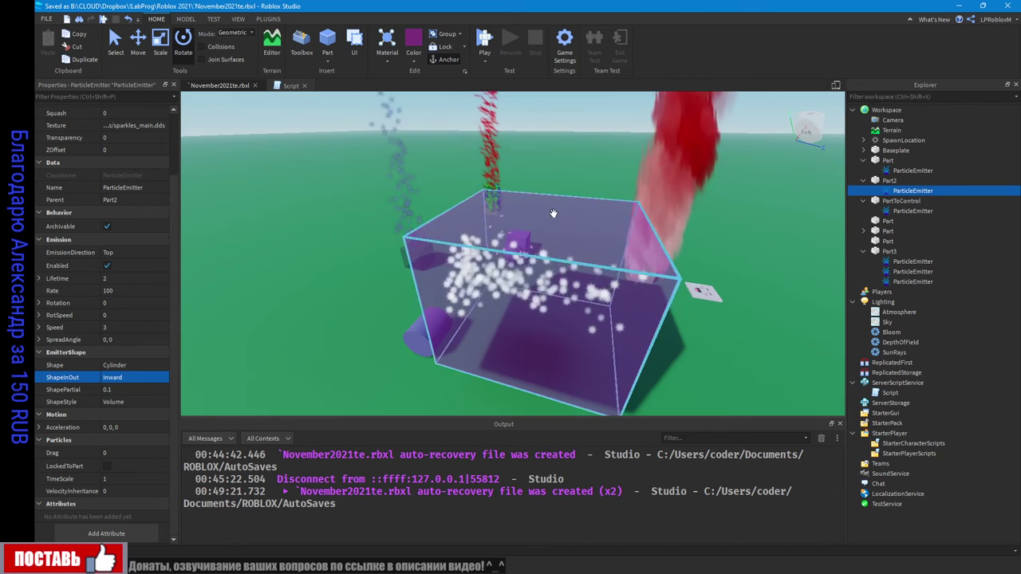
# Step: Examine the inward cylinder emission around Part2 and set the ShapeInOut of its ParticleEmitter to InAndOut
pyautogui.moveTo(502, 348); pyautogui.dragTo(482, 312, button='right')
pyautogui.moveTo(384, 273); pyautogui.dragTo(385, 275, button='right')
pyautogui.moveTo(551, 319); pyautogui.dragTo(580, 297, button='right')
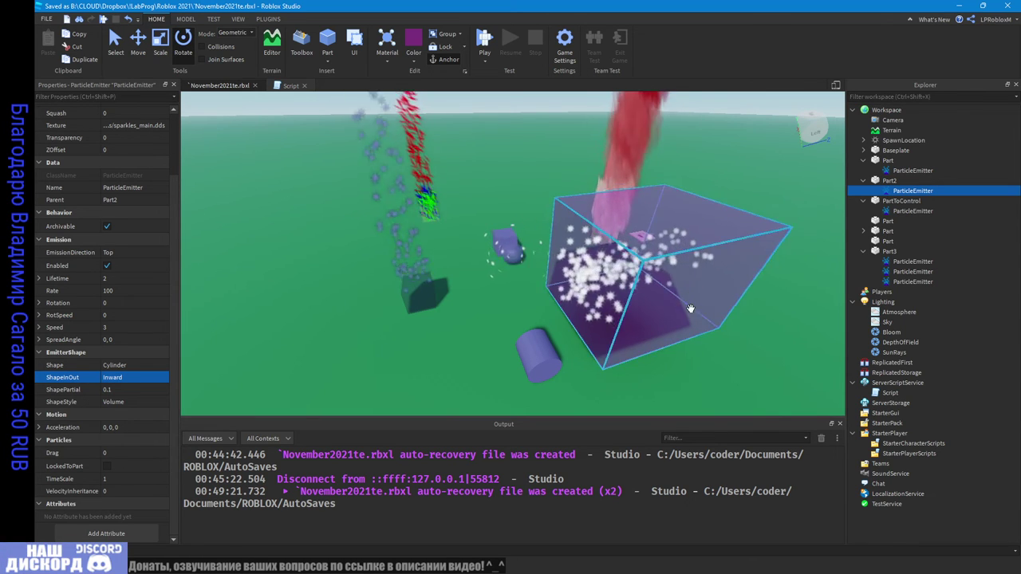
pyautogui.moveTo(691, 308); pyautogui.dragTo(686, 314, button='right')
pyautogui.moveTo(601, 263); pyautogui.dragTo(684, 303, button='right')
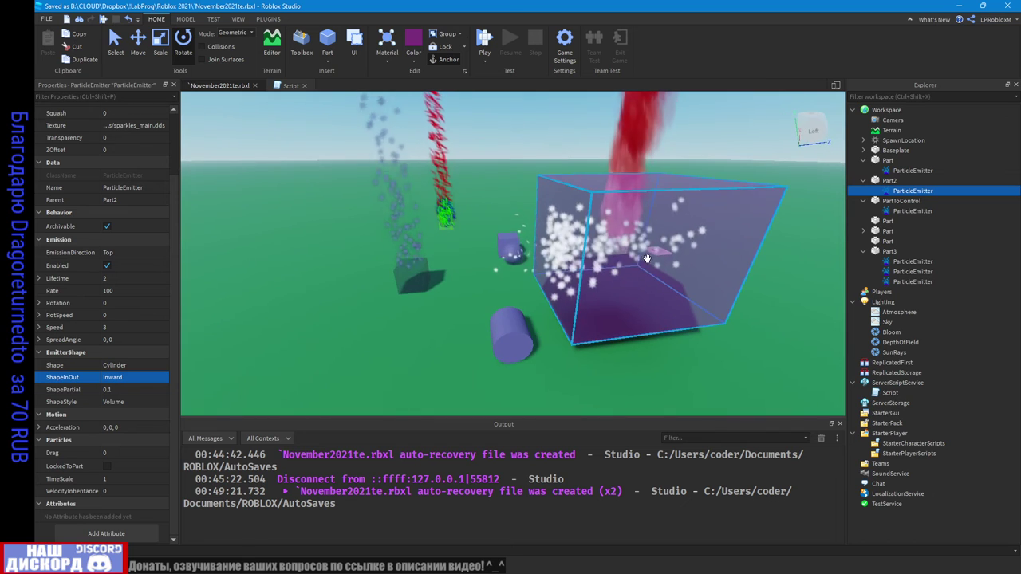
pyautogui.moveTo(620, 293); pyautogui.dragTo(621, 290, button='right')
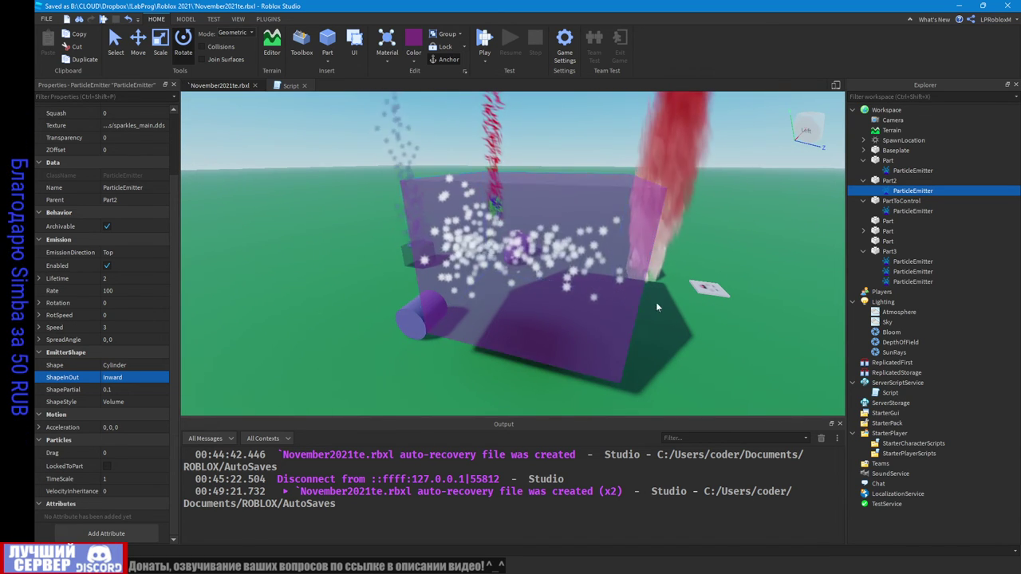
pyautogui.click(127, 387)
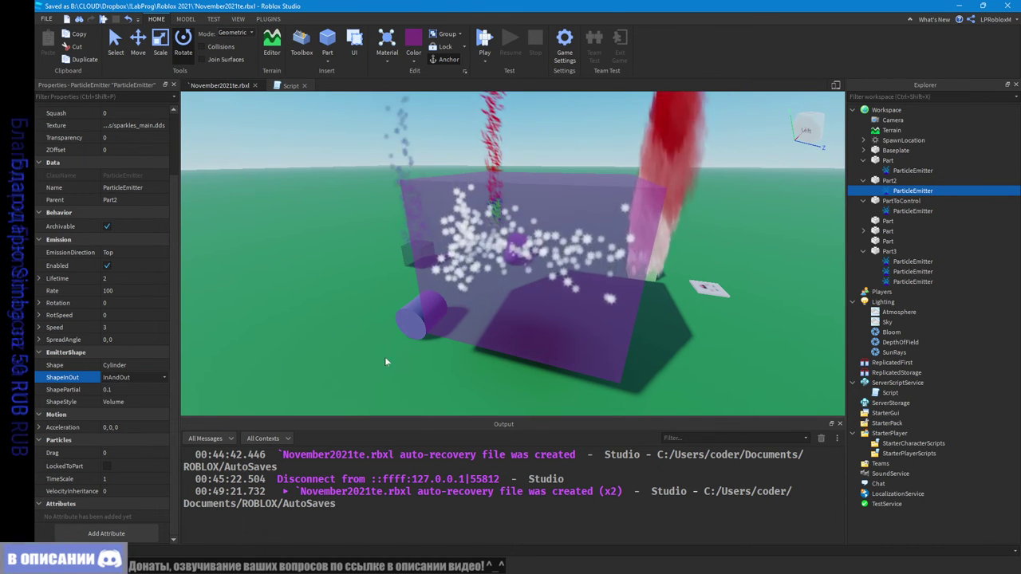
pyautogui.moveTo(435, 358); pyautogui.dragTo(441, 360, button='right')
pyautogui.moveTo(682, 343); pyautogui.dragTo(681, 342, button='right')
# Step: Set the Shape of Part2's ParticleEmitter to Box and view the emission from different sides
pyautogui.click(130, 365)
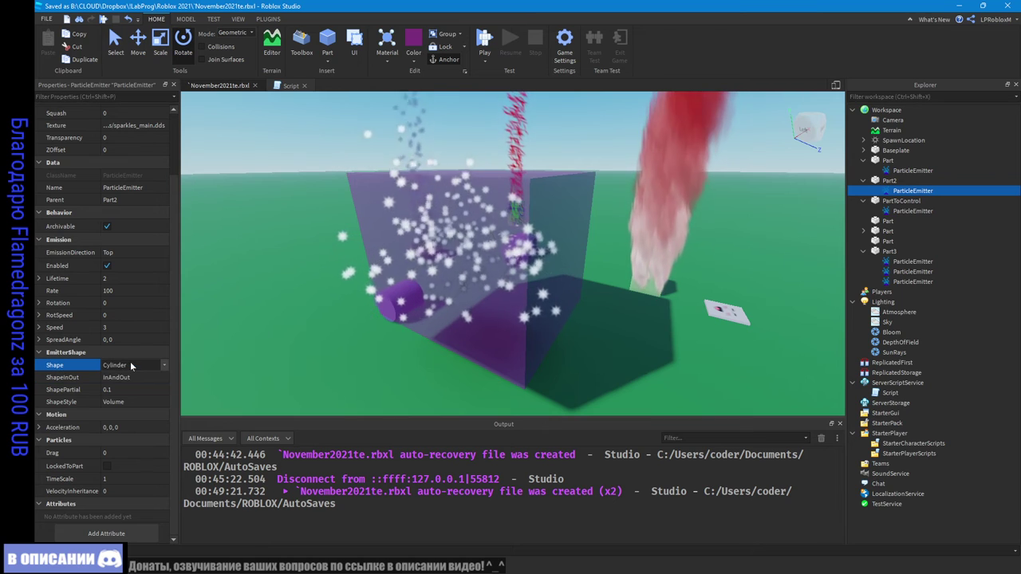
pyautogui.click(125, 375)
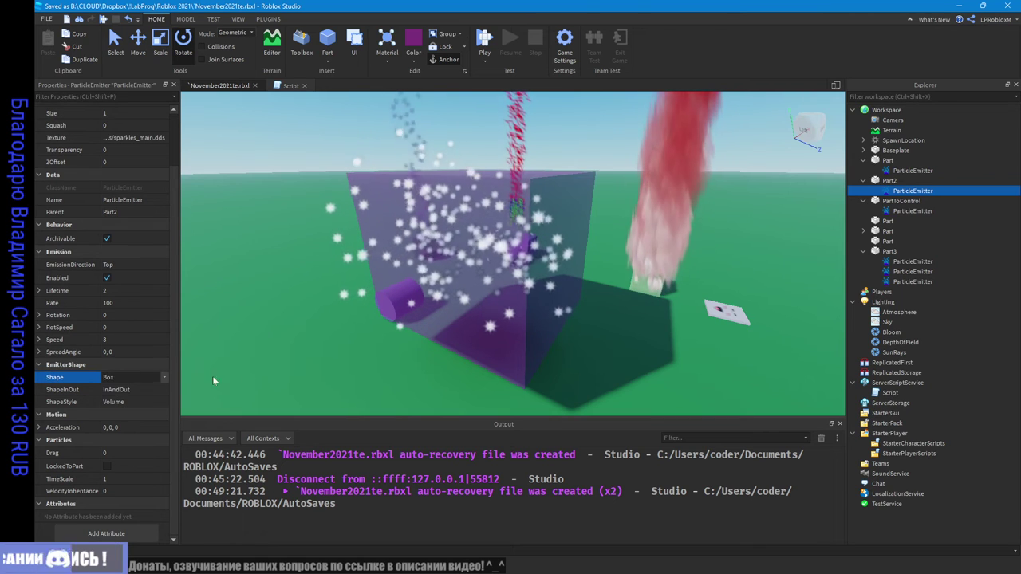
pyautogui.moveTo(396, 369); pyautogui.dragTo(393, 371, button='right')
pyautogui.scroll(-3, 494, 369)
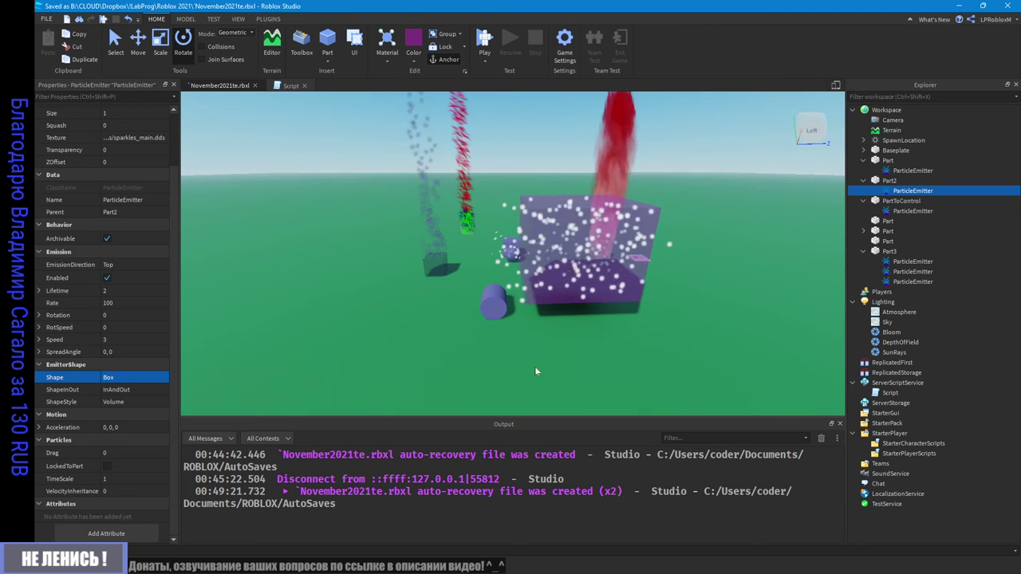
pyautogui.moveTo(573, 348); pyautogui.dragTo(574, 348, button='right')
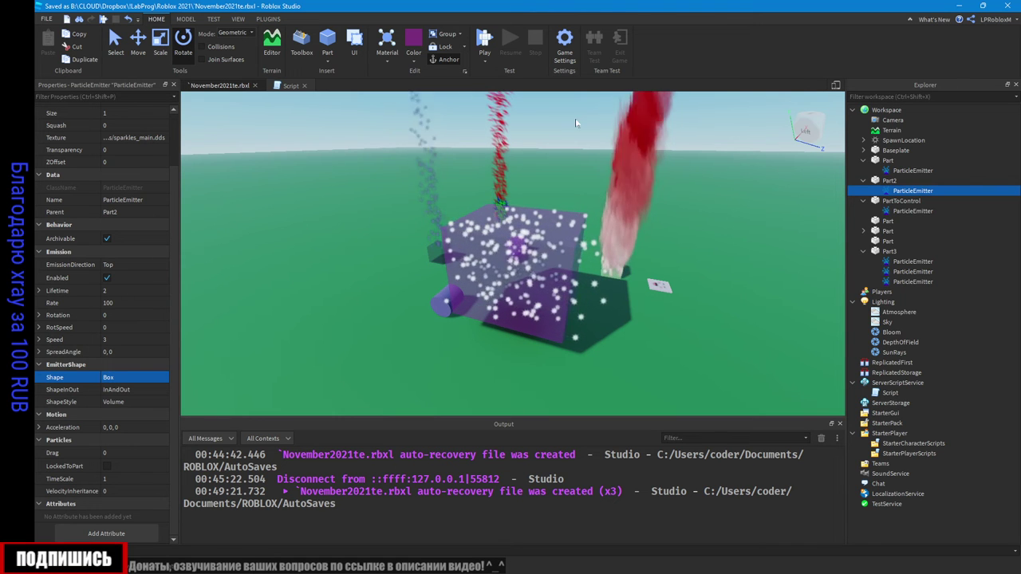
pyautogui.moveTo(551, 350); pyautogui.dragTo(551, 350, button='right')
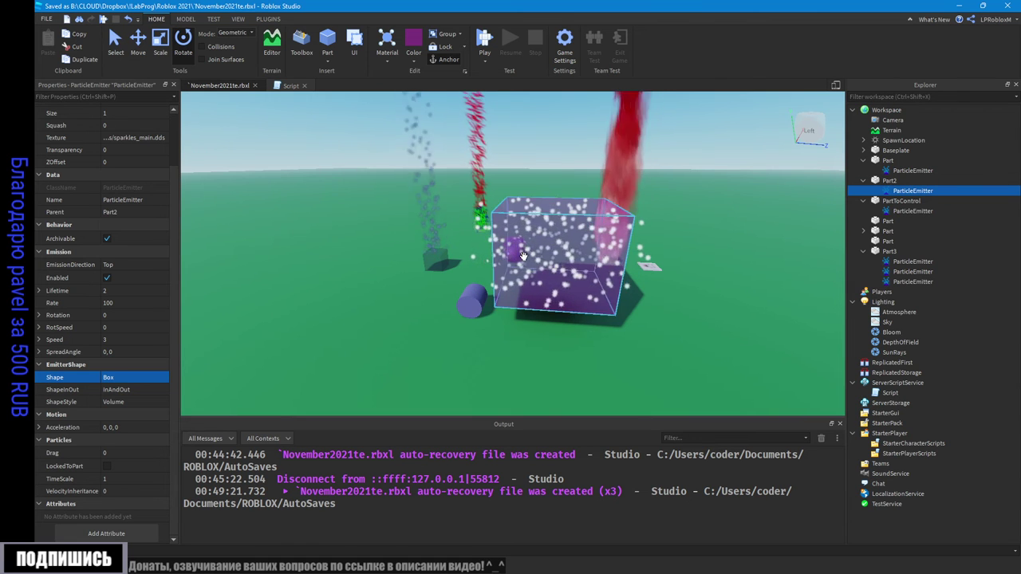
# Step: Set the Rate of Part2's ParticleEmitter to 1000 and examine the denser box emission from several angles
pyautogui.click(118, 303)
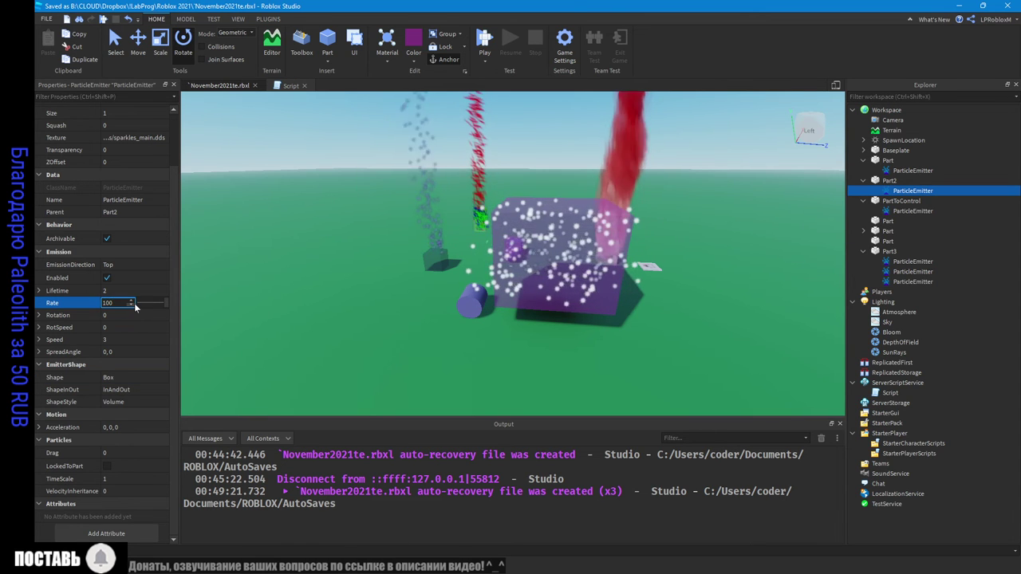
pyautogui.write('0')
pyautogui.press('Return')
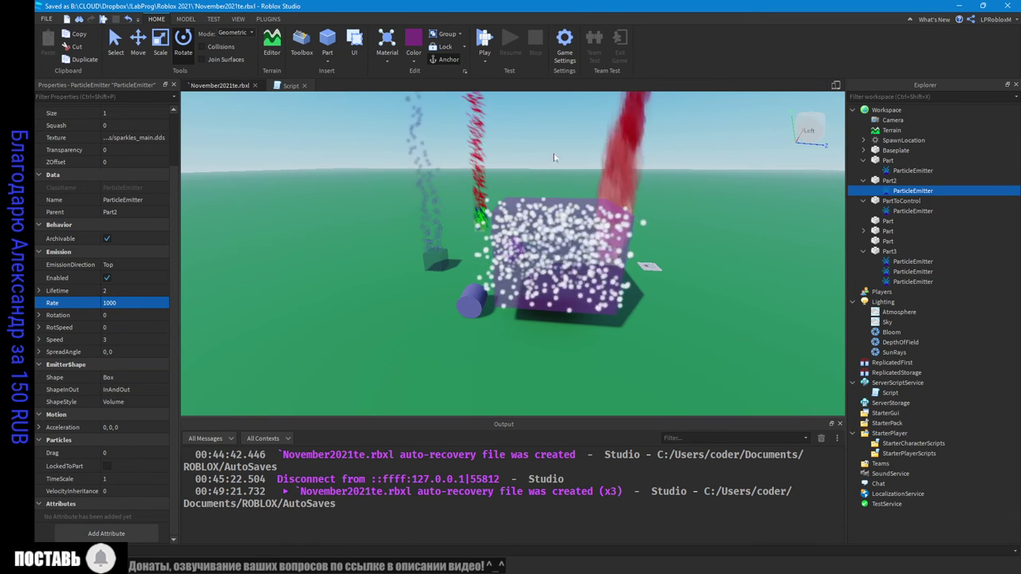
pyautogui.moveTo(604, 232); pyautogui.dragTo(604, 232, button='right')
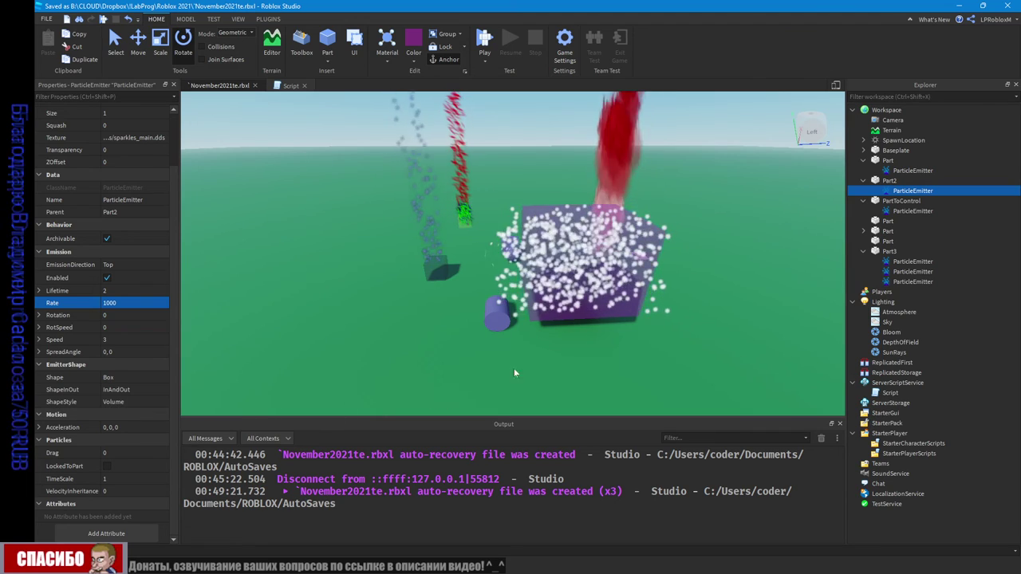
pyautogui.moveTo(657, 330); pyautogui.dragTo(658, 328, button='right')
pyautogui.moveTo(398, 232); pyautogui.dragTo(398, 233, button='right')
pyautogui.moveTo(535, 299); pyautogui.dragTo(536, 299, button='right')
pyautogui.moveTo(447, 174); pyautogui.dragTo(447, 174, button='right')
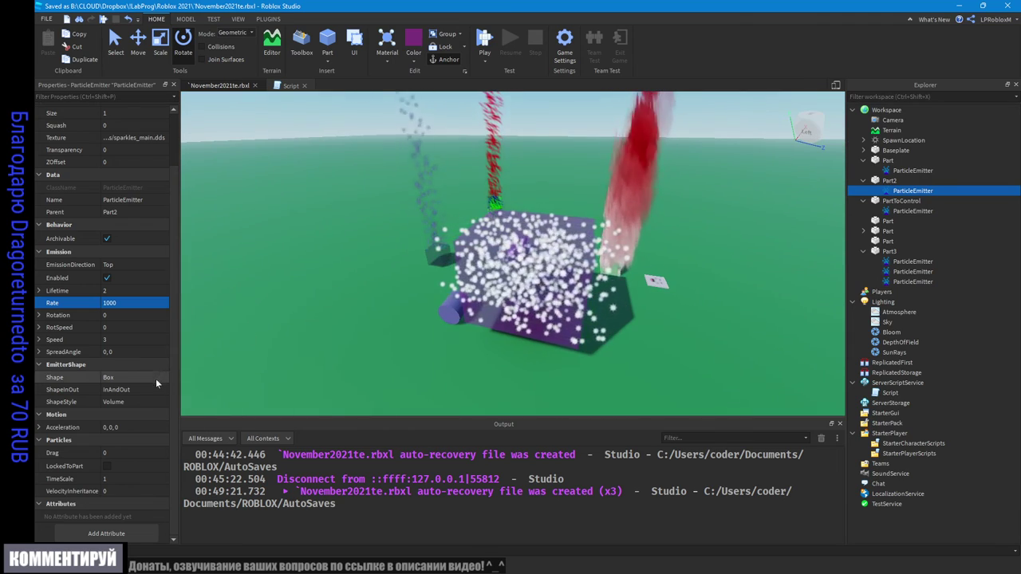
# Step: Set the ShapeStyle of Part2's ParticleEmitter to Surface and its ShapeInOut to Outward, trying Inward first
pyautogui.click(140, 398)
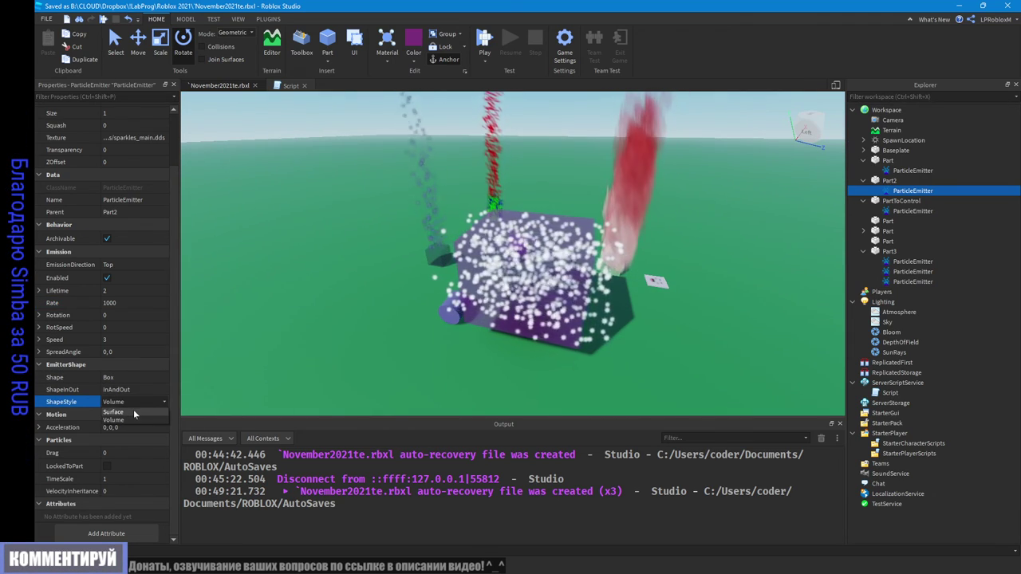
pyautogui.click(132, 411)
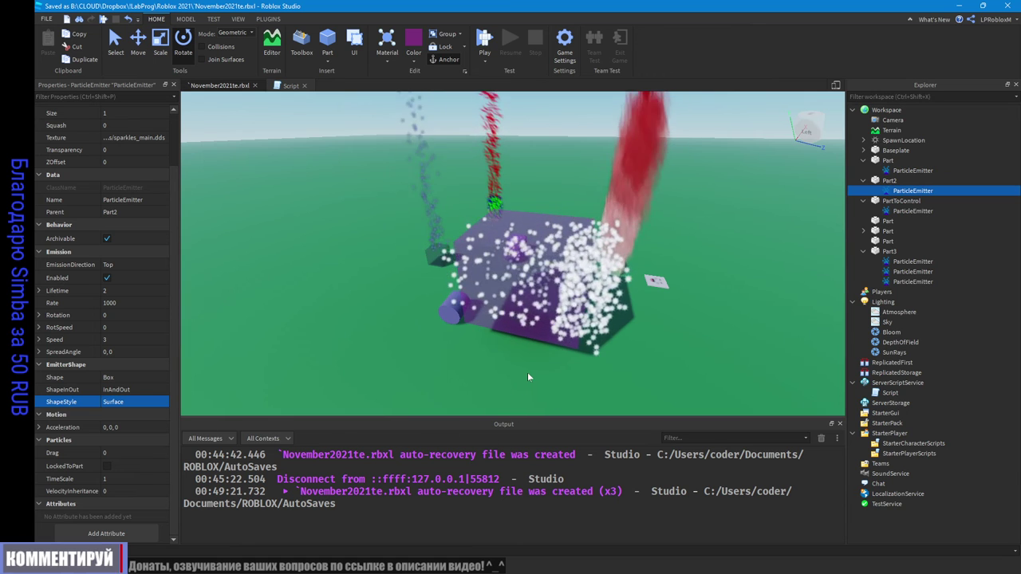
pyautogui.click(126, 390)
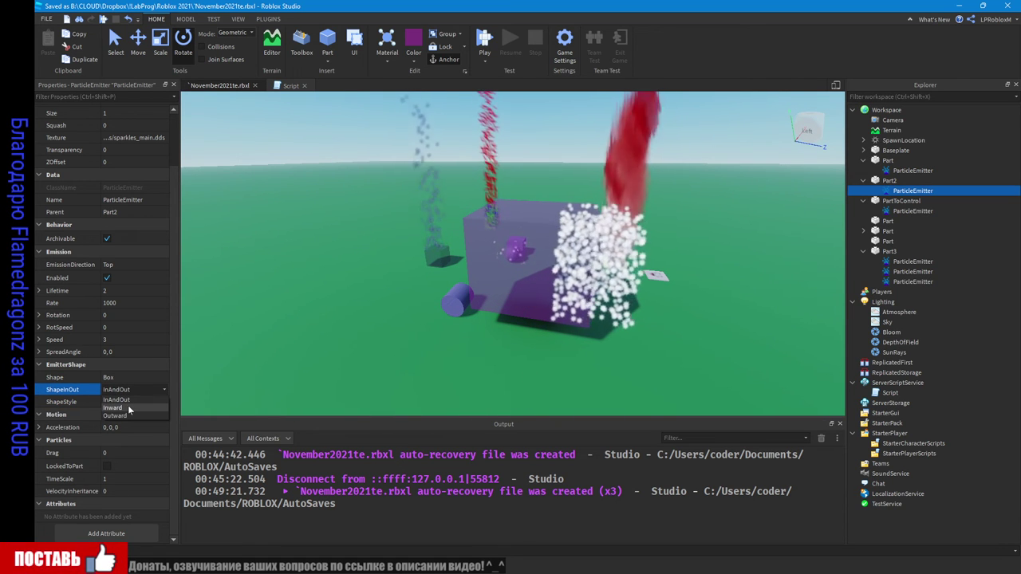
pyautogui.click(128, 407)
pyautogui.click(134, 390)
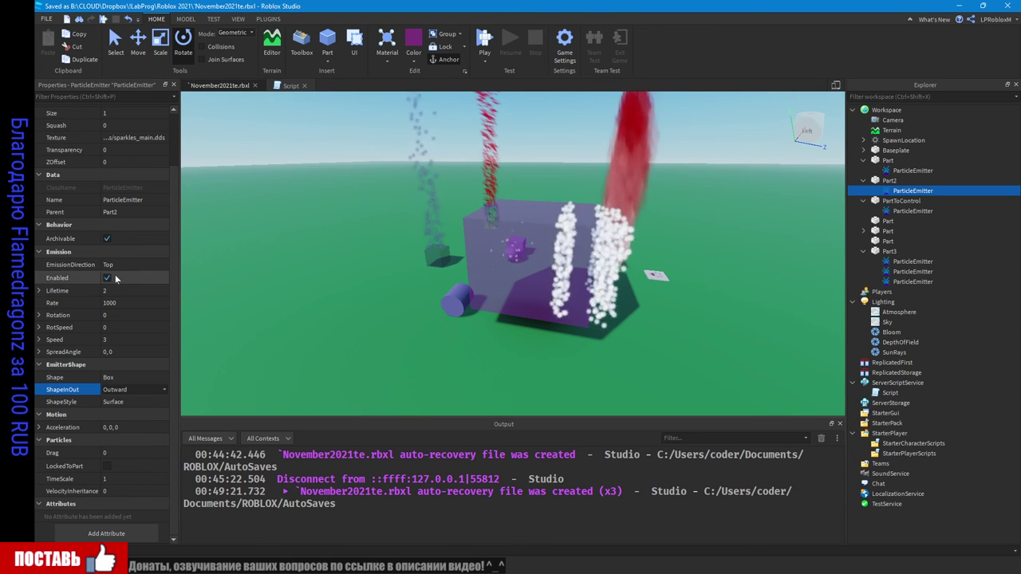
# Step: Rotate Part2 by 90 degrees about its X axis back to an orientation of 0, 0, 0
pyautogui.press('d')
pyautogui.moveTo(556, 343); pyautogui.dragTo(556, 343, button='right')
pyautogui.click(519, 298)
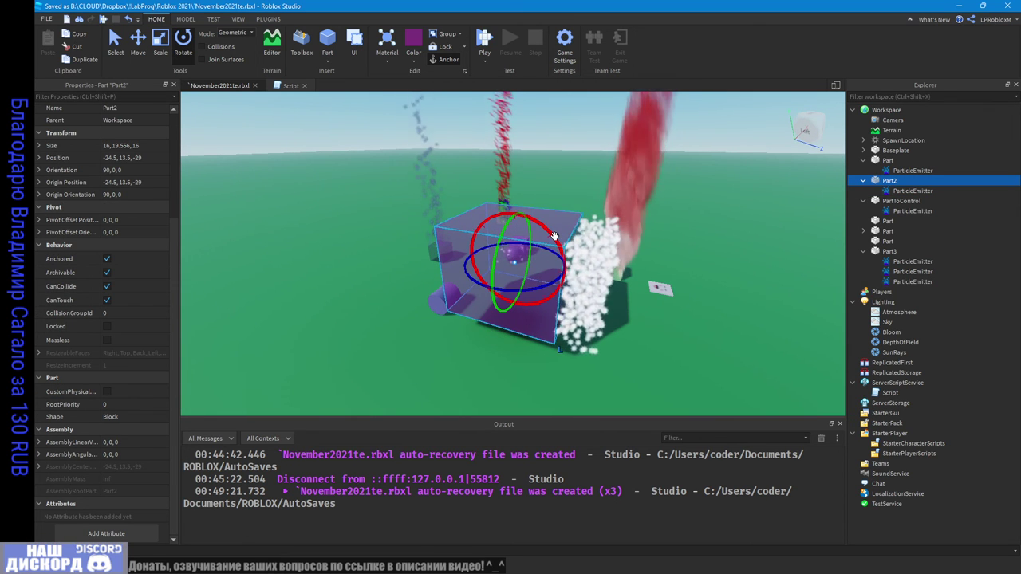
pyautogui.moveTo(519, 211); pyautogui.dragTo(428, 200)
pyautogui.press('d')
pyautogui.moveTo(624, 344); pyautogui.dragTo(624, 344, button='right')
pyautogui.press('a')
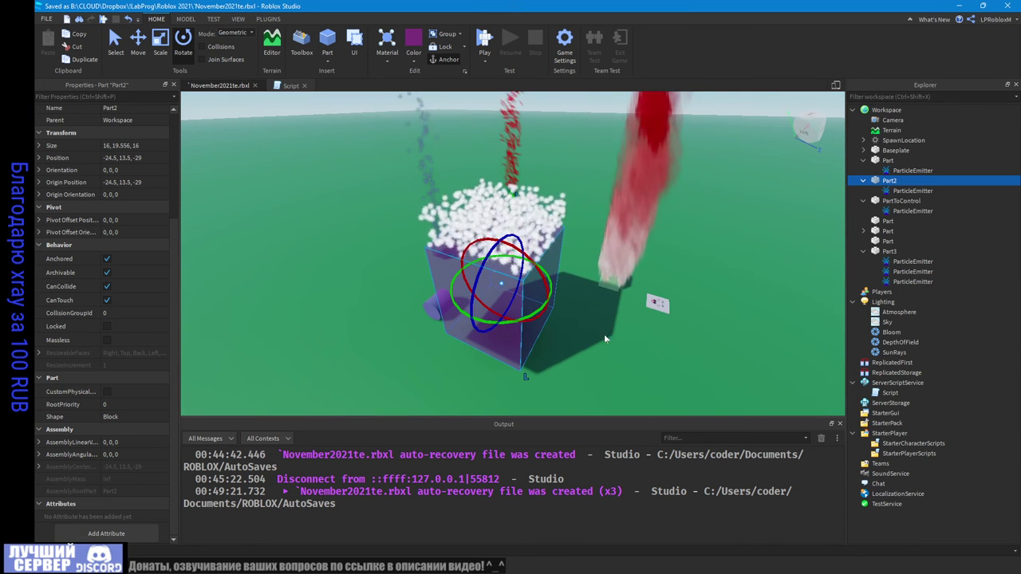
pyautogui.click(581, 326)
pyautogui.click(485, 305)
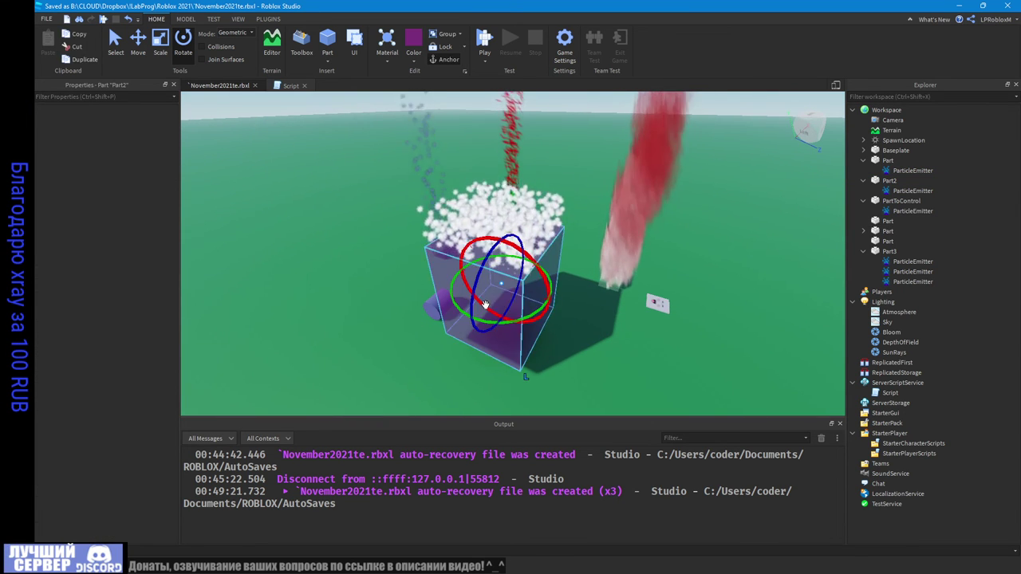
# Step: Set the EmissionDirection of Part2's ParticleEmitter to Bottom and view the emission from the side
pyautogui.click(912, 191)
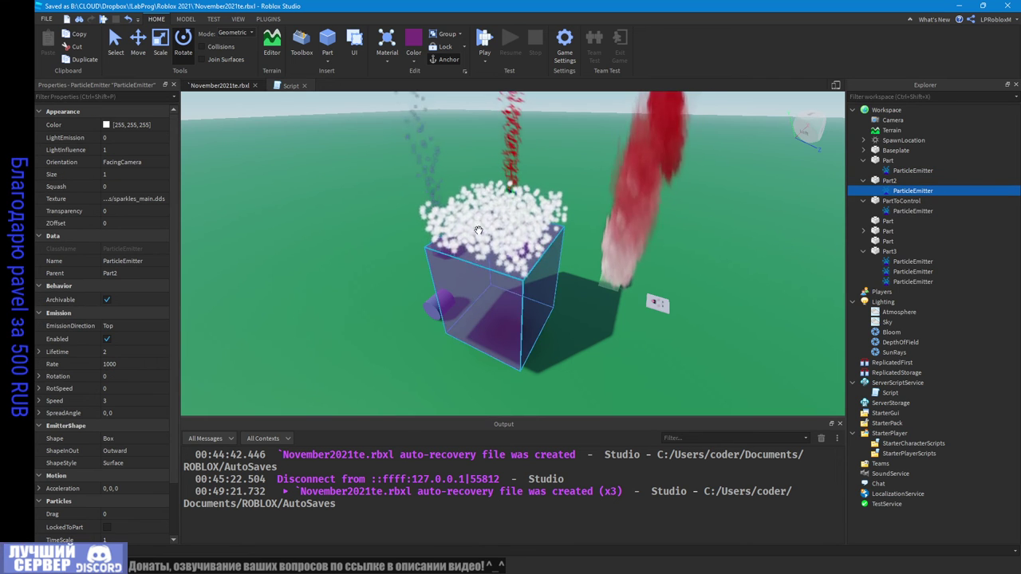
pyautogui.press('a')
pyautogui.moveTo(422, 297); pyautogui.dragTo(421, 297, button='right')
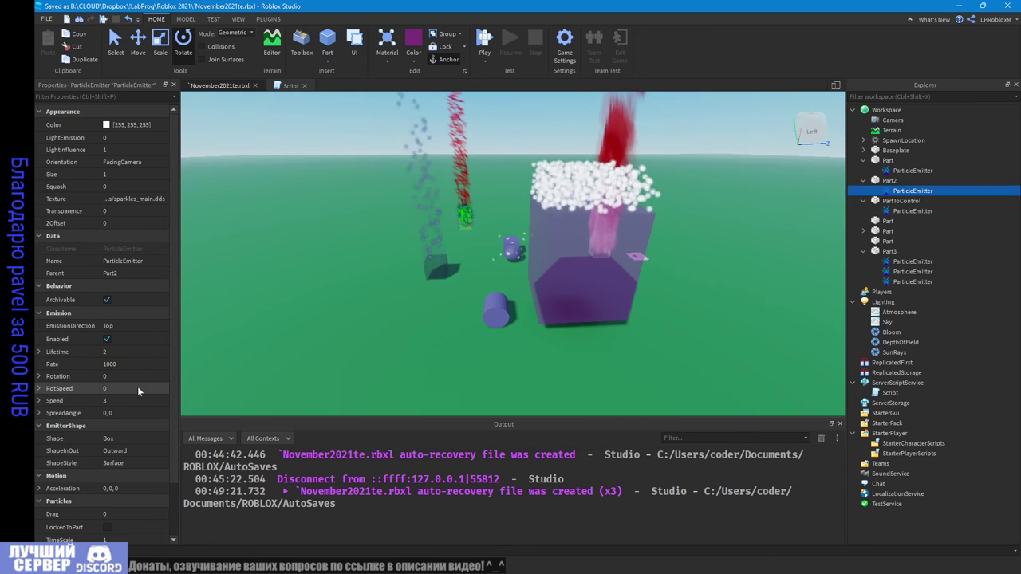
pyautogui.scroll(-3, 168, 402)
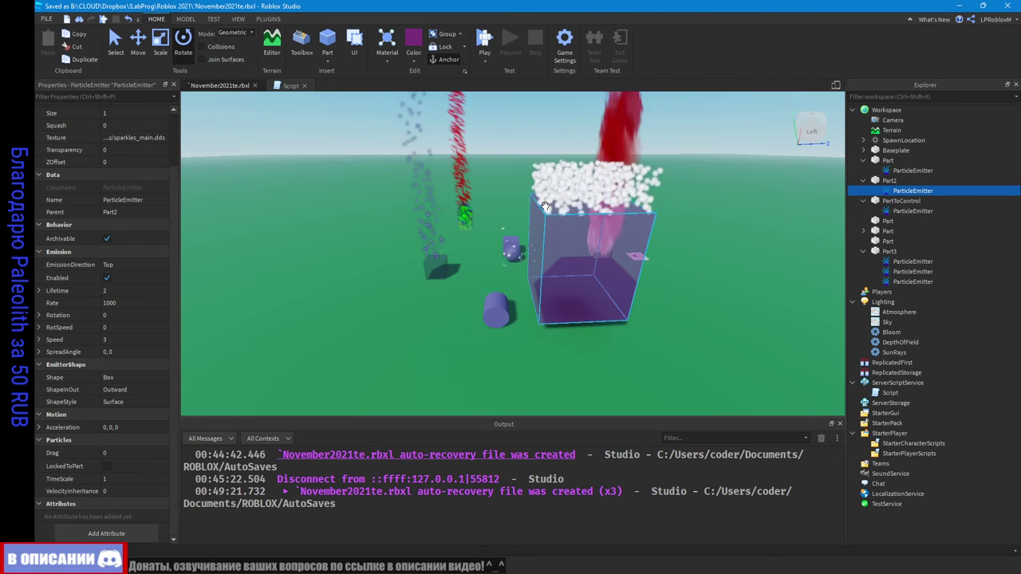
pyautogui.moveTo(612, 211); pyautogui.dragTo(319, 291, button='right')
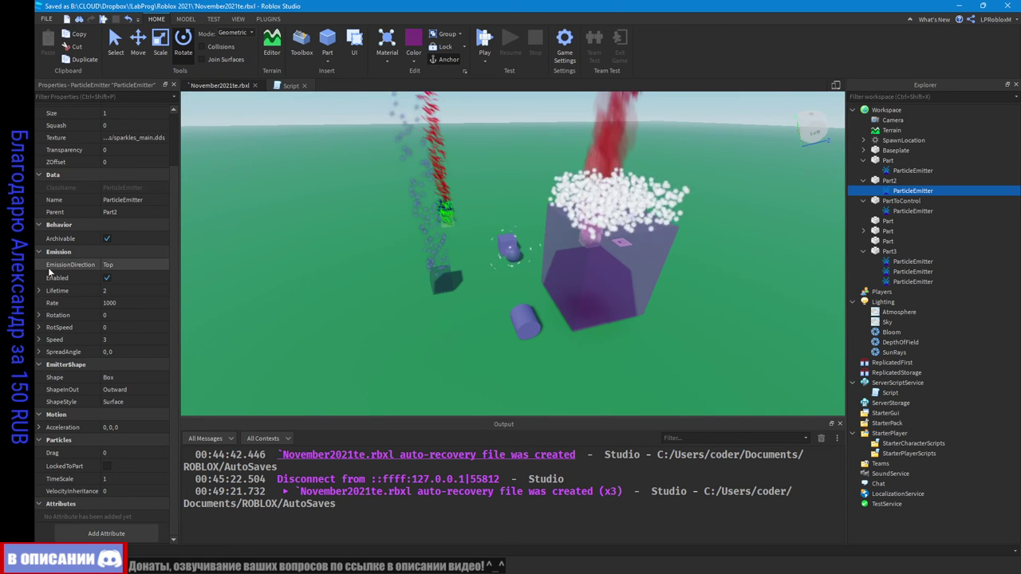
pyautogui.click(118, 266)
pyautogui.click(118, 266)
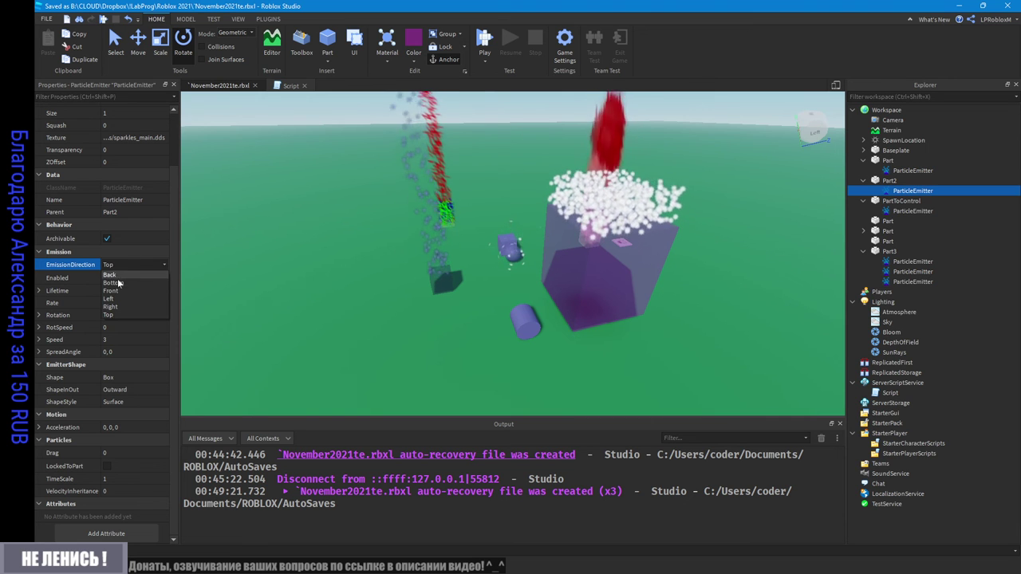
pyautogui.moveTo(611, 371); pyautogui.dragTo(611, 367, button='right')
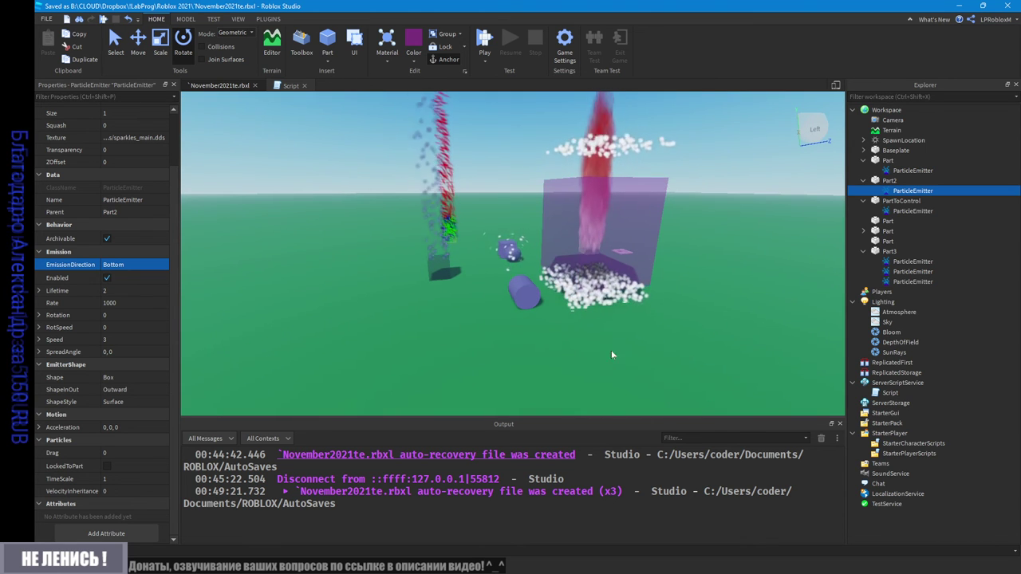
pyautogui.moveTo(602, 318); pyautogui.dragTo(602, 318, button='right')
# Step: Try the Left EmissionDirection on Part2's ParticleEmitter, viewing it from both sides, and set the direction back to Top
pyautogui.click(139, 264)
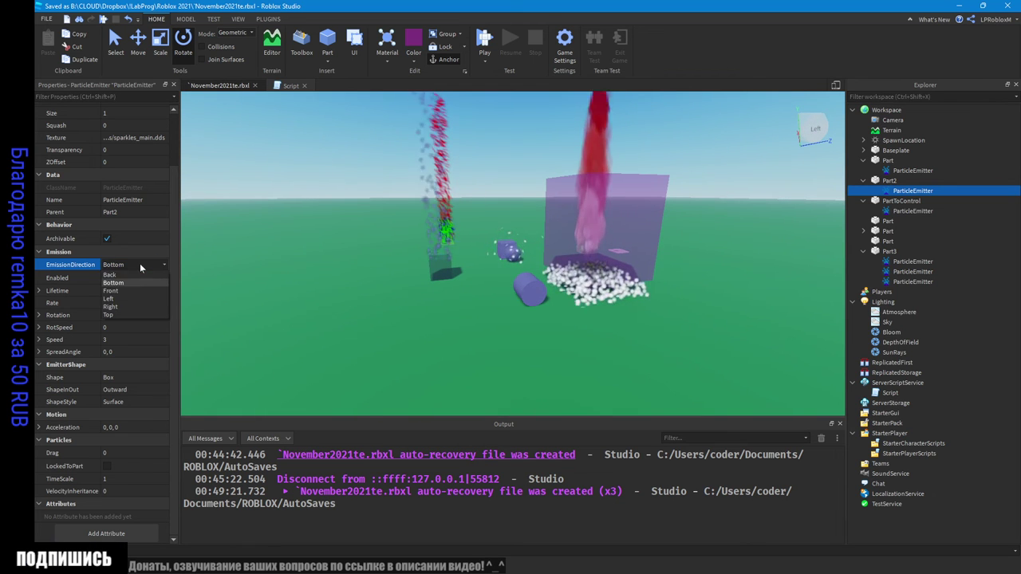
pyautogui.click(112, 299)
pyautogui.moveTo(650, 308); pyautogui.dragTo(653, 314, button='right')
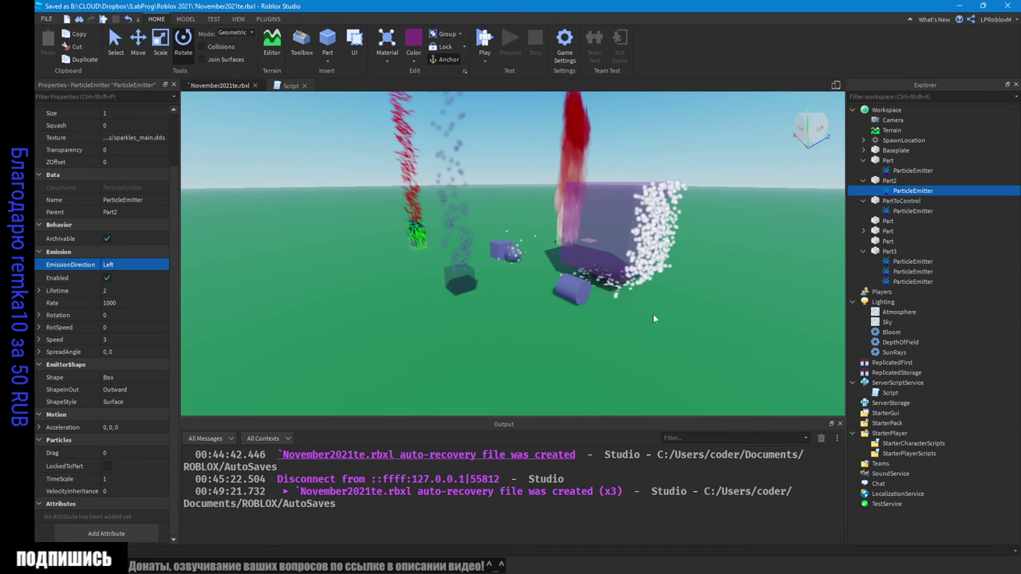
pyautogui.moveTo(713, 285); pyautogui.dragTo(645, 310, button='right')
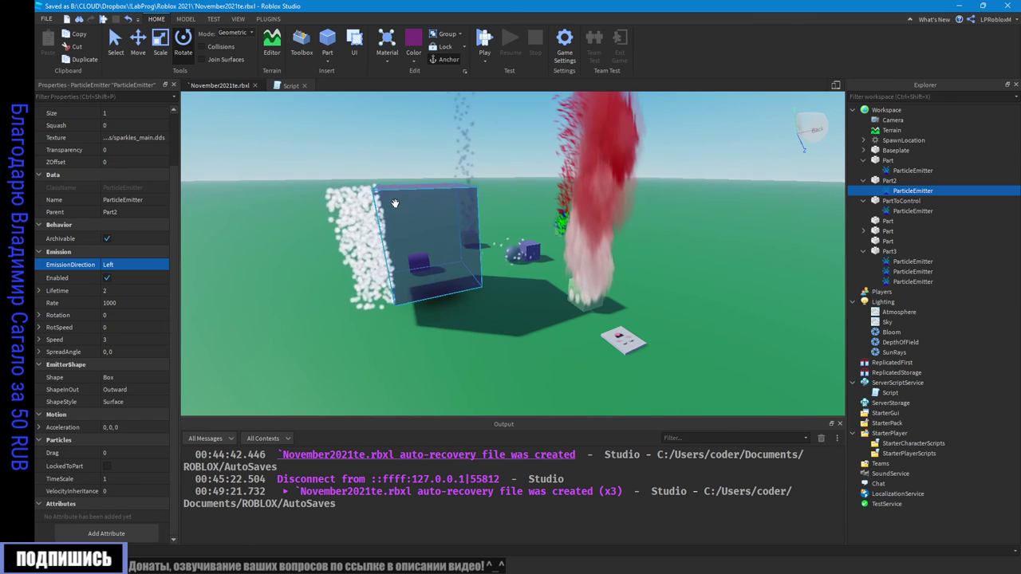
pyautogui.moveTo(410, 310); pyautogui.dragTo(461, 314, button='right')
pyautogui.moveTo(461, 261); pyautogui.dragTo(534, 266, button='right')
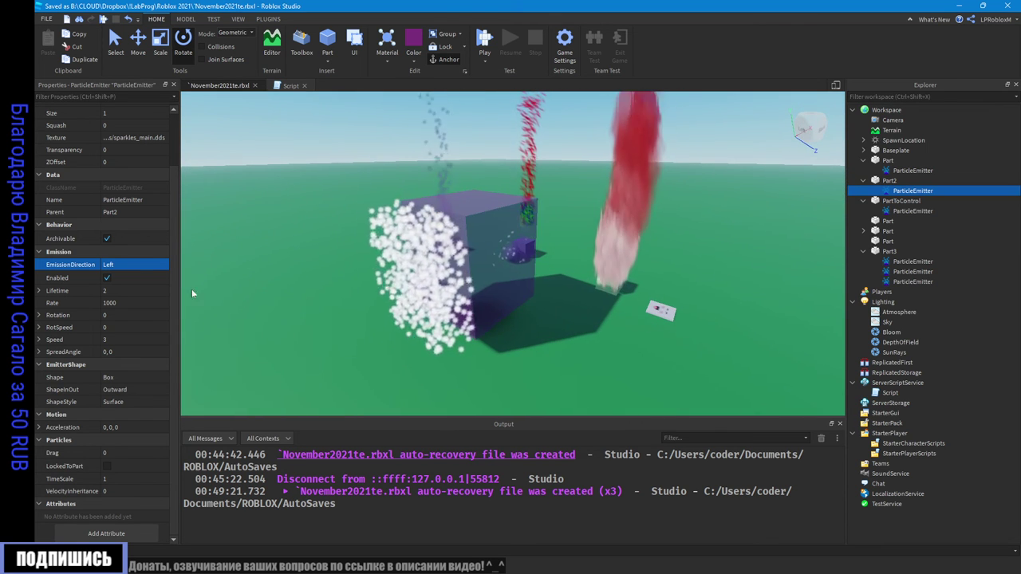
pyautogui.click(104, 268)
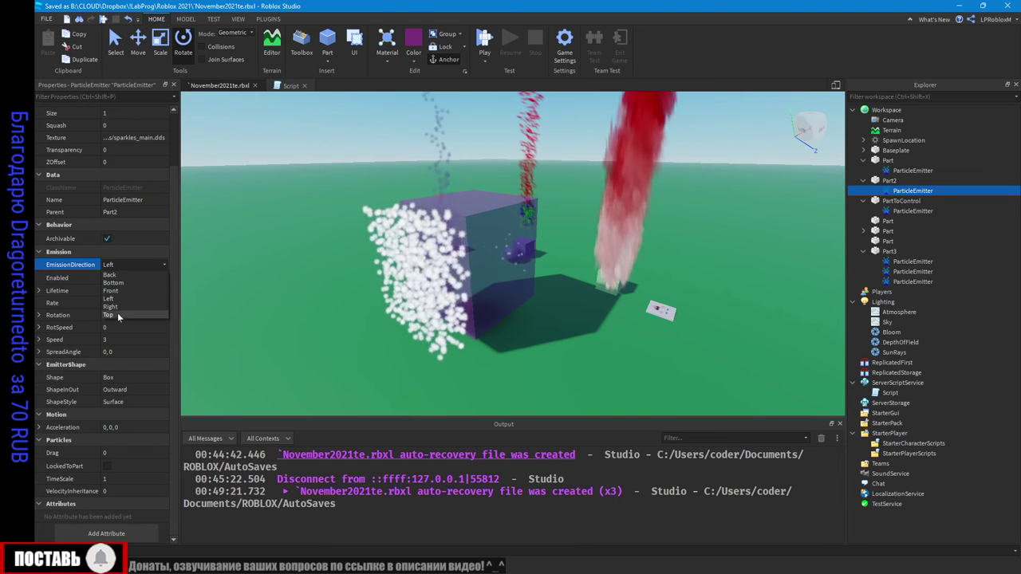
pyautogui.click(116, 315)
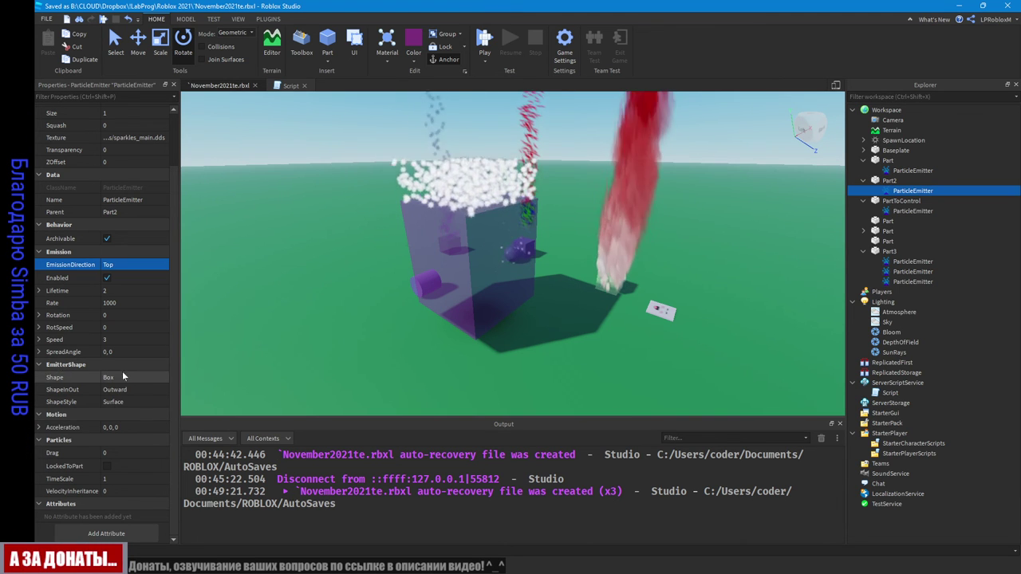
# Step: Switch to the browser and look at the ParticleEmitter.Shape section of the "New Procedural Particle Emitter Shapes" forum post
pyautogui.click(19, 134)
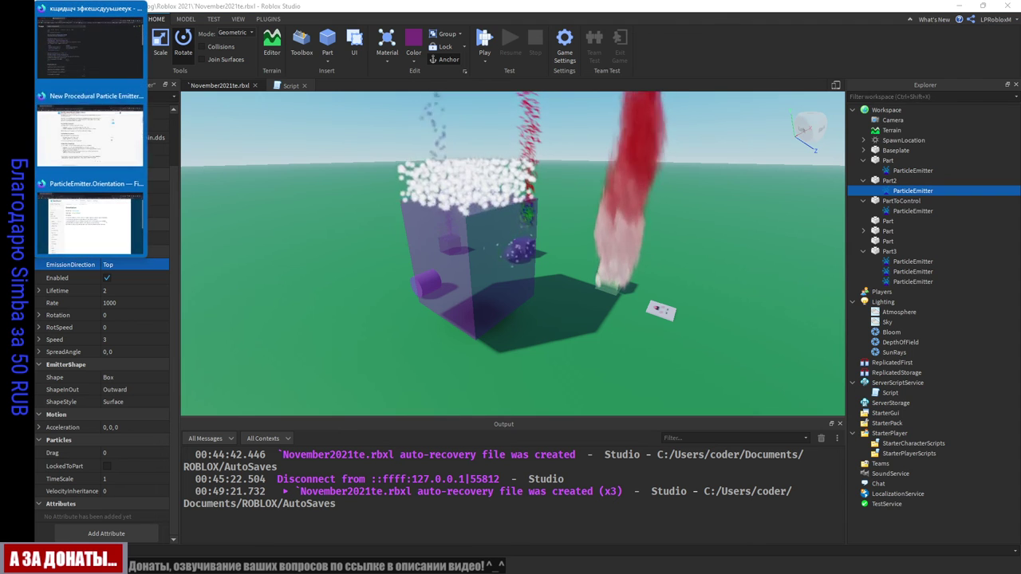
pyautogui.click(92, 152)
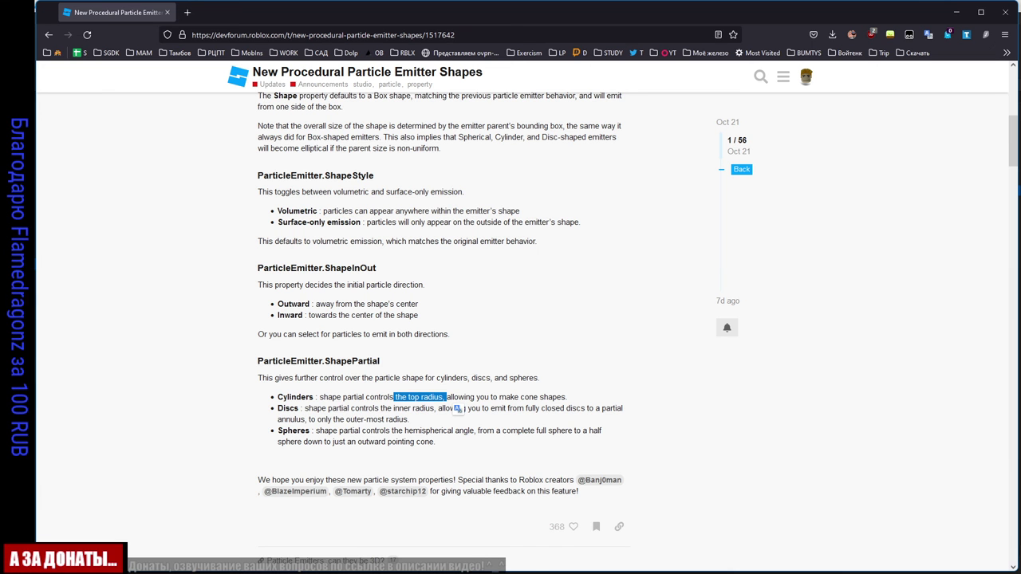
pyautogui.scroll(3, 458, 409)
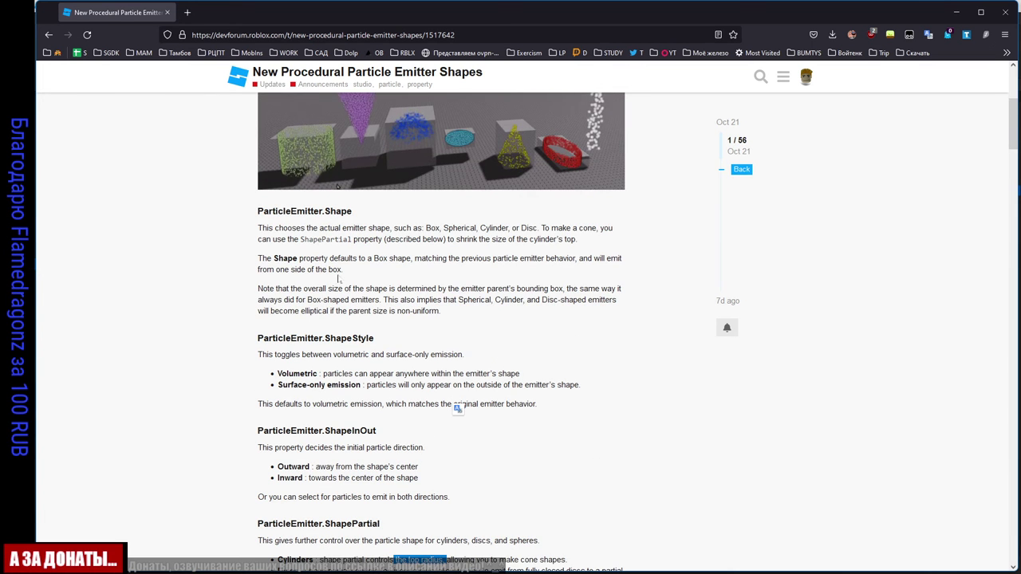
# Step: Look at the example emitter shapes animation near the start of the forum post, and return to Roblox Studio
pyautogui.scroll(3, 415, 278)
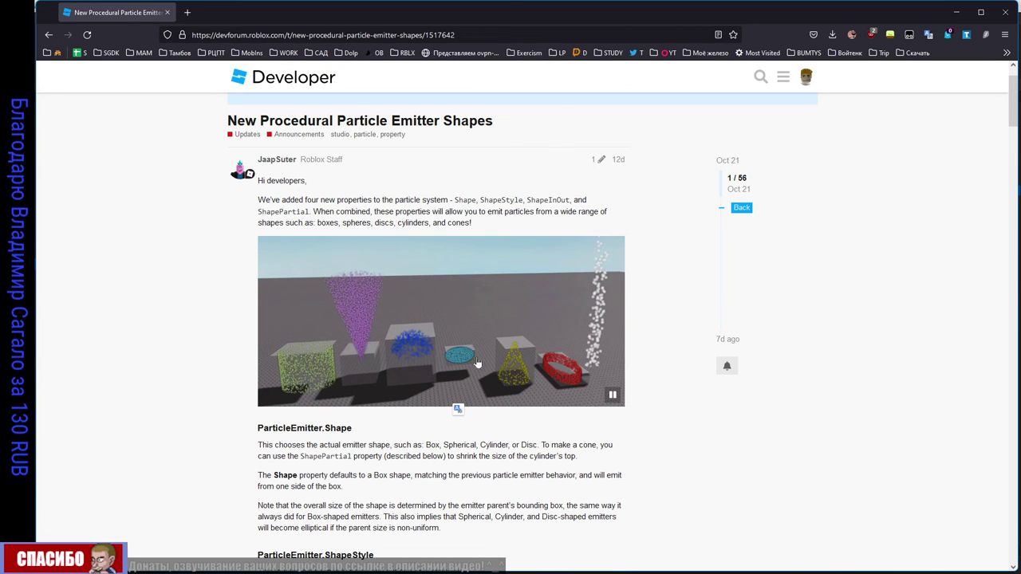
pyautogui.scroll(2, 461, 369)
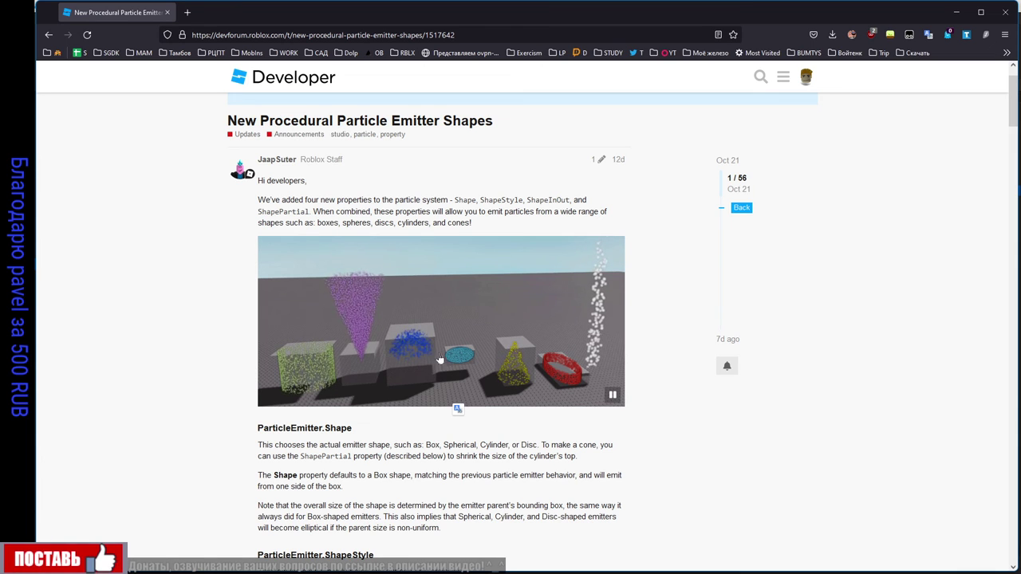
pyautogui.hotkey('alt', 'Tab')
# Step: Set the Shape of Part2's ParticleEmitter to Sphere and view the emission from the side
pyautogui.moveTo(543, 304); pyautogui.dragTo(521, 271, button='right')
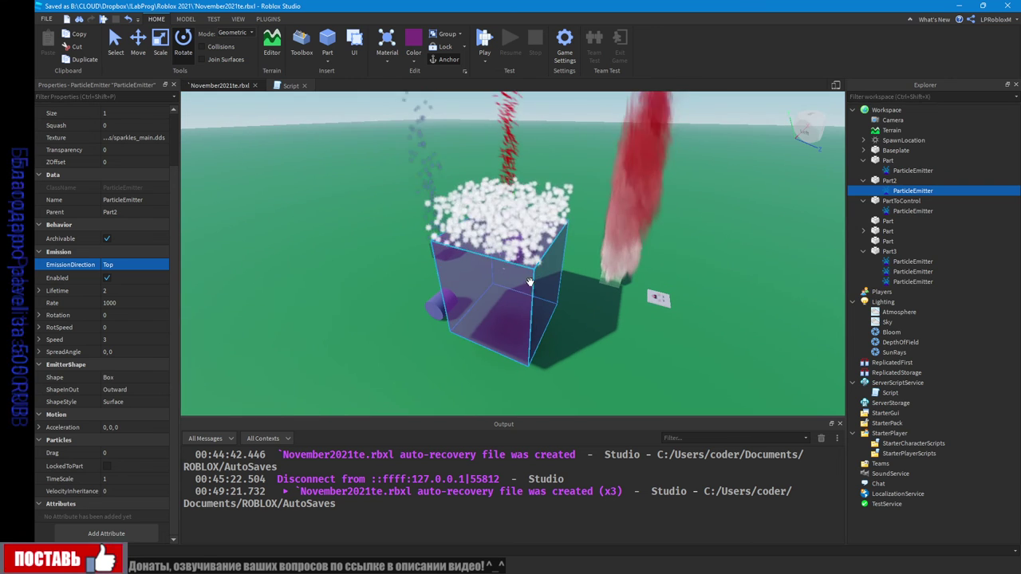
pyautogui.click(520, 266)
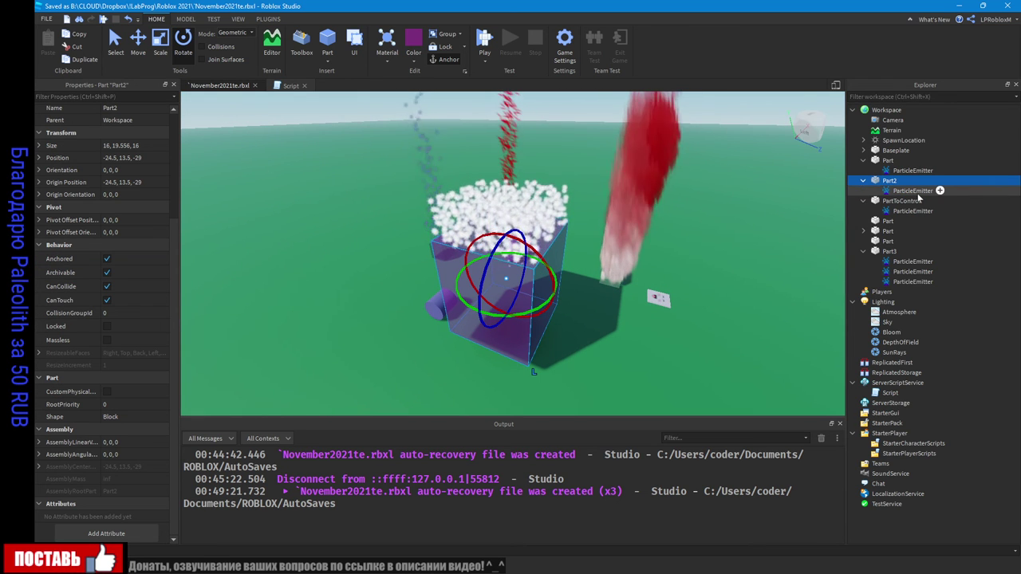
pyautogui.click(913, 191)
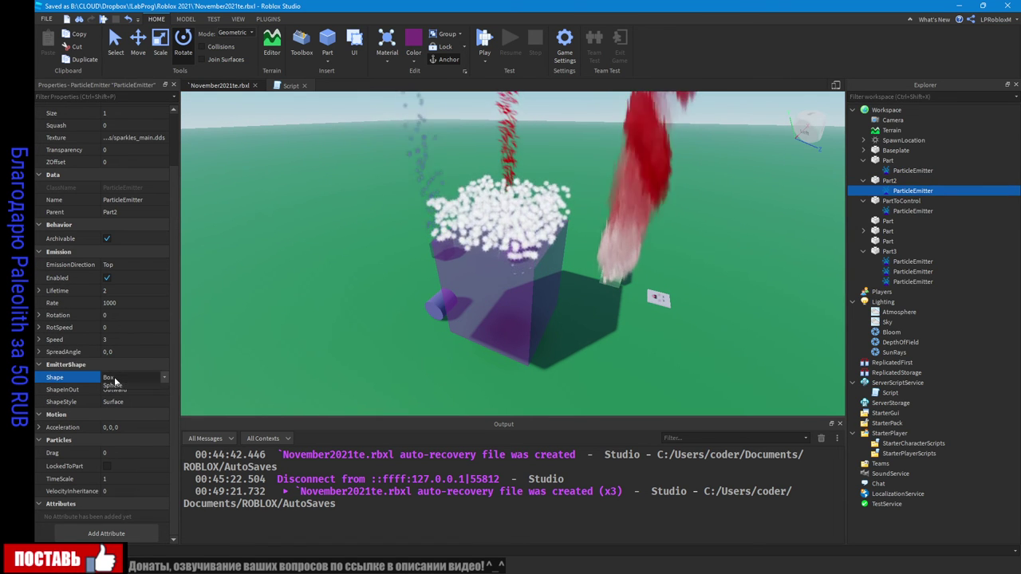
pyautogui.click(120, 378)
pyautogui.click(125, 410)
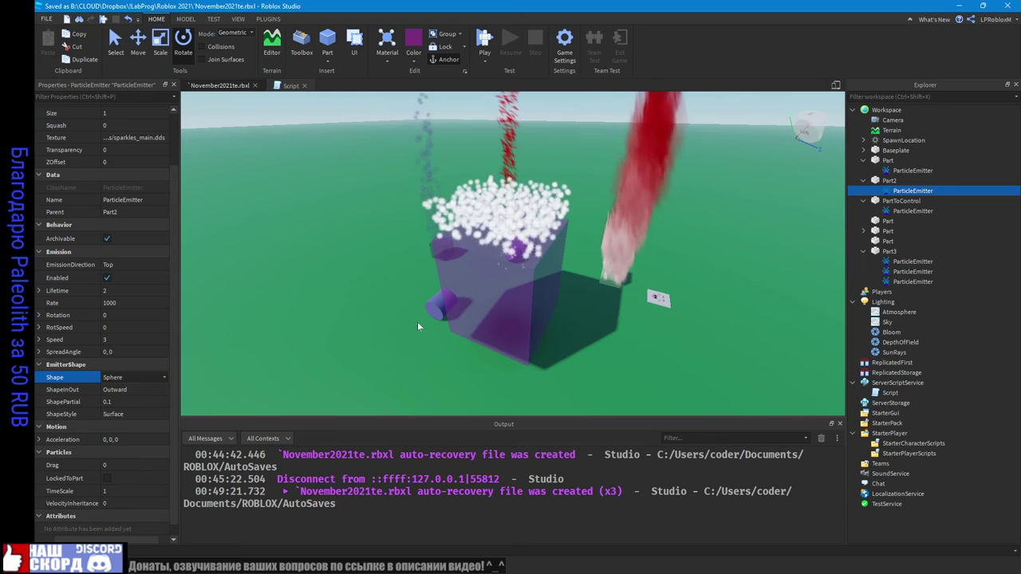
pyautogui.moveTo(495, 263); pyautogui.dragTo(495, 263, button='right')
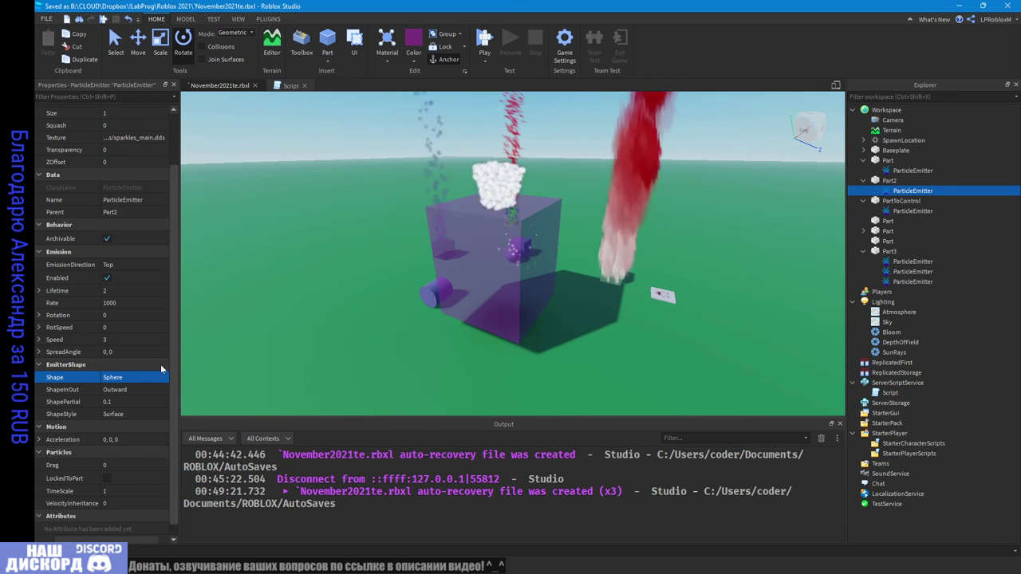
# Step: Set the ShapeStyle of Part2's ParticleEmitter to Volume and view the emission from above
pyautogui.click(124, 415)
pyautogui.click(125, 431)
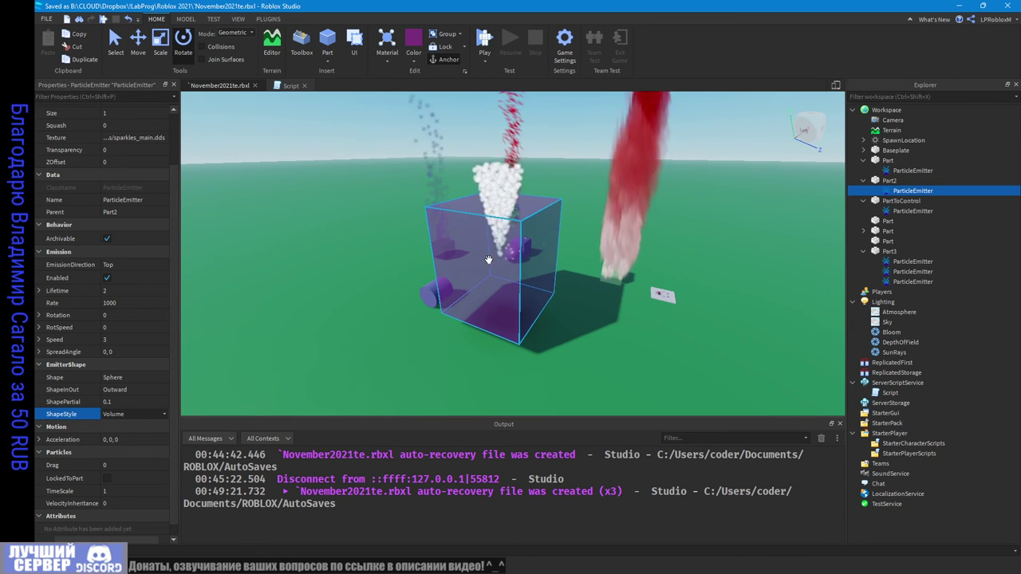
pyautogui.moveTo(506, 238); pyautogui.dragTo(502, 241, button='right')
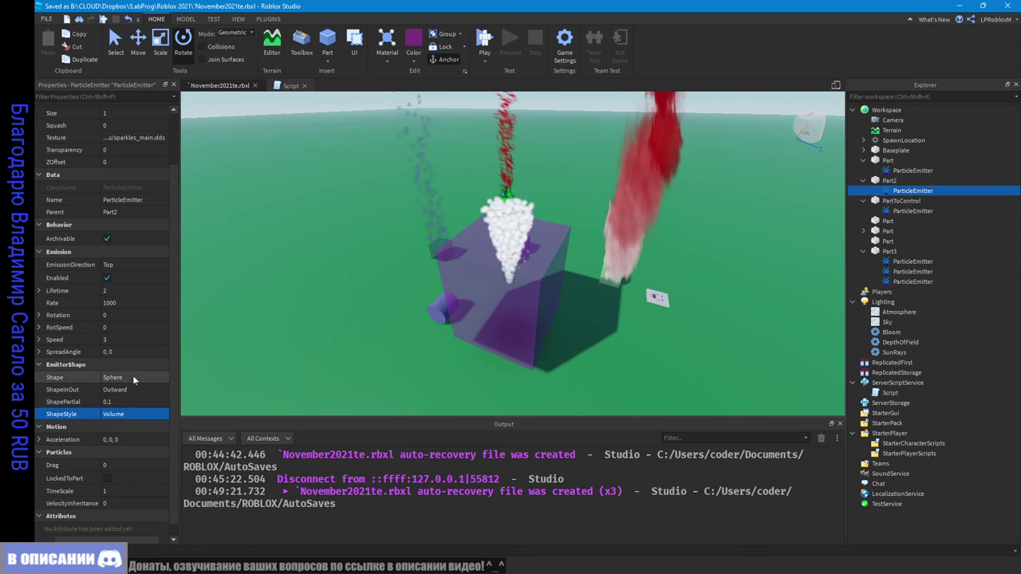
# Step: Try a ShapePartial of 1 on Part2's ParticleEmitter and view the emission from the side
pyautogui.click(118, 402)
pyautogui.write('1')
pyautogui.press('Return')
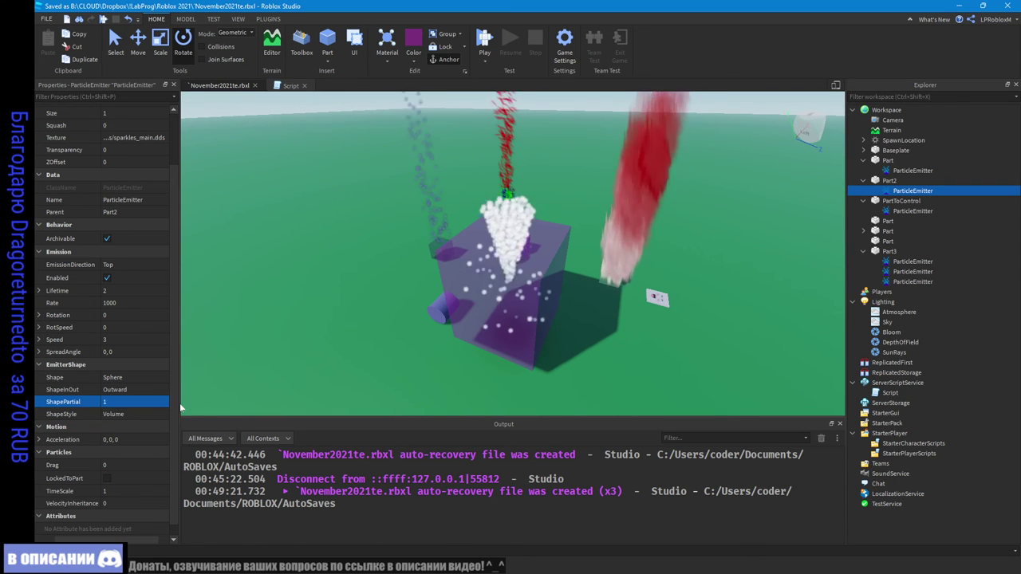
pyautogui.moveTo(499, 351); pyautogui.dragTo(497, 348, button='right')
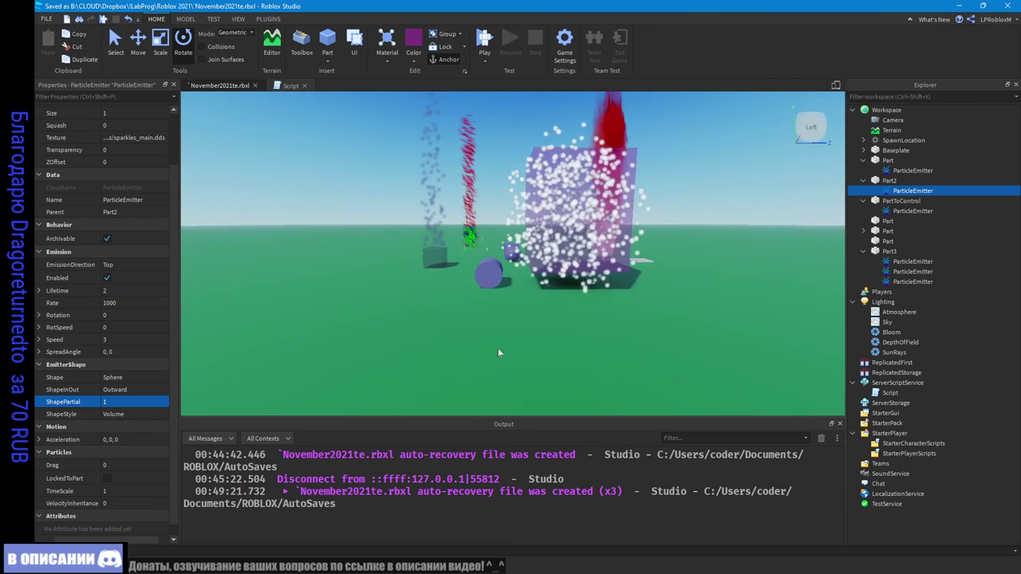
# Step: Try a ShapePartial of 0.7 on Part2's ParticleEmitter and inspect the emission up close around Part2
pyautogui.click(131, 402)
pyautogui.write('0')
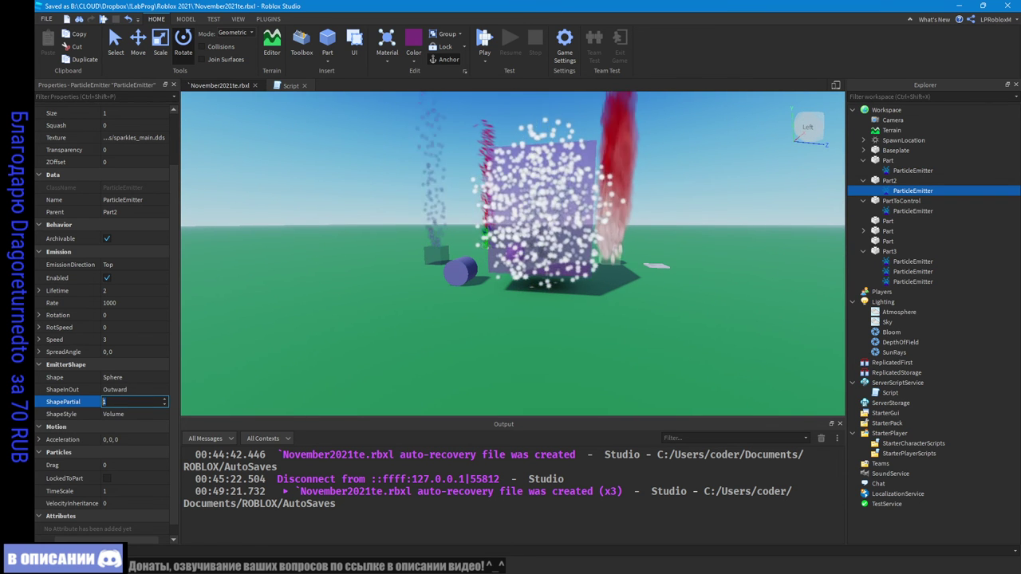
pyautogui.write('.7')
pyautogui.press('Return')
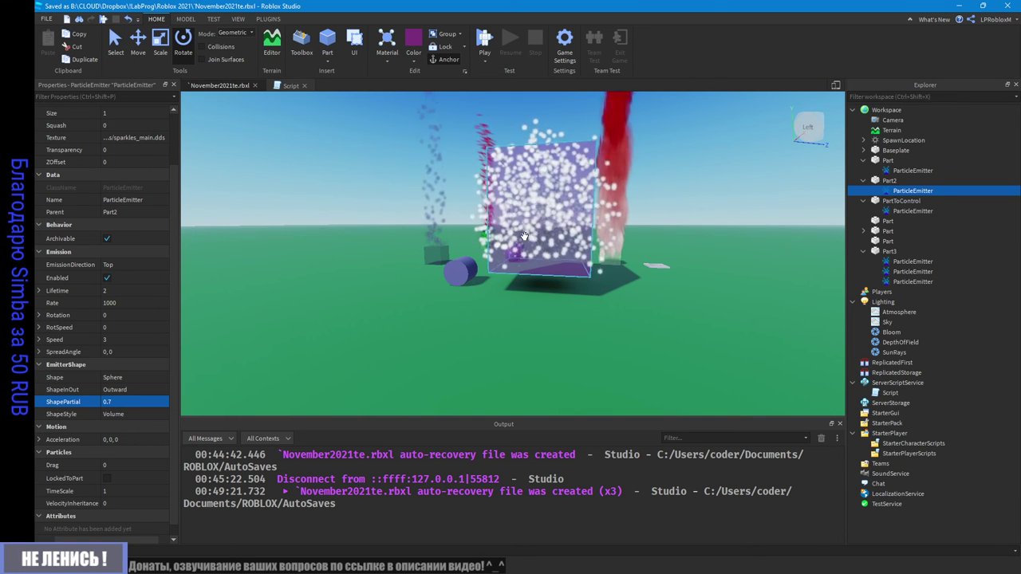
pyautogui.moveTo(561, 295); pyautogui.dragTo(561, 295, button='right')
pyautogui.click(505, 250)
pyautogui.press('f')
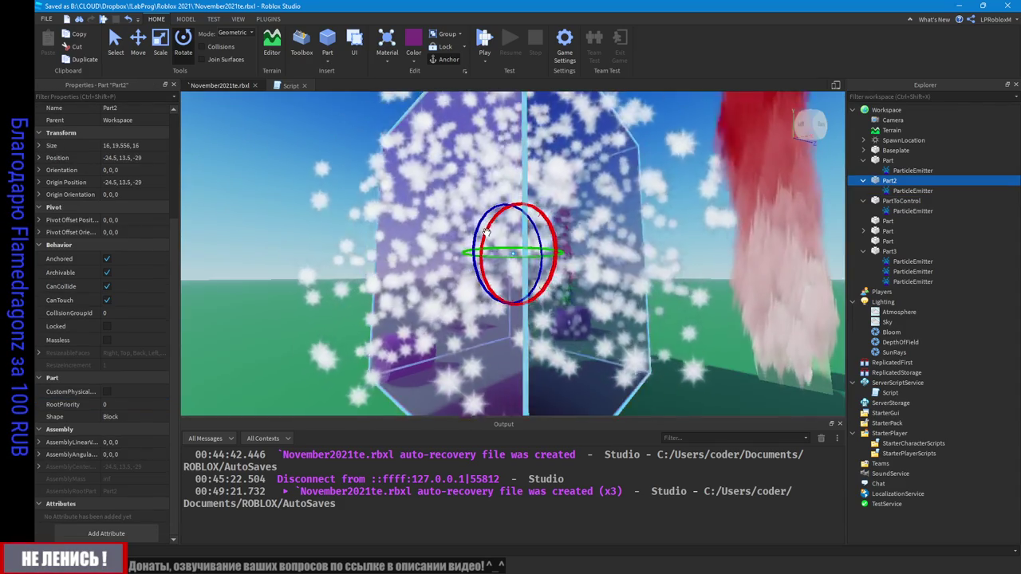
pyautogui.moveTo(486, 232)
pyautogui.mouseDown(button='right')
pyautogui.moveTo(479, 338)
pyautogui.moveTo(501, 210)
pyautogui.moveTo(507, 275)
pyautogui.moveTo(505, 227)
pyautogui.moveTo(502, 237)
pyautogui.mouseUp(button='right')
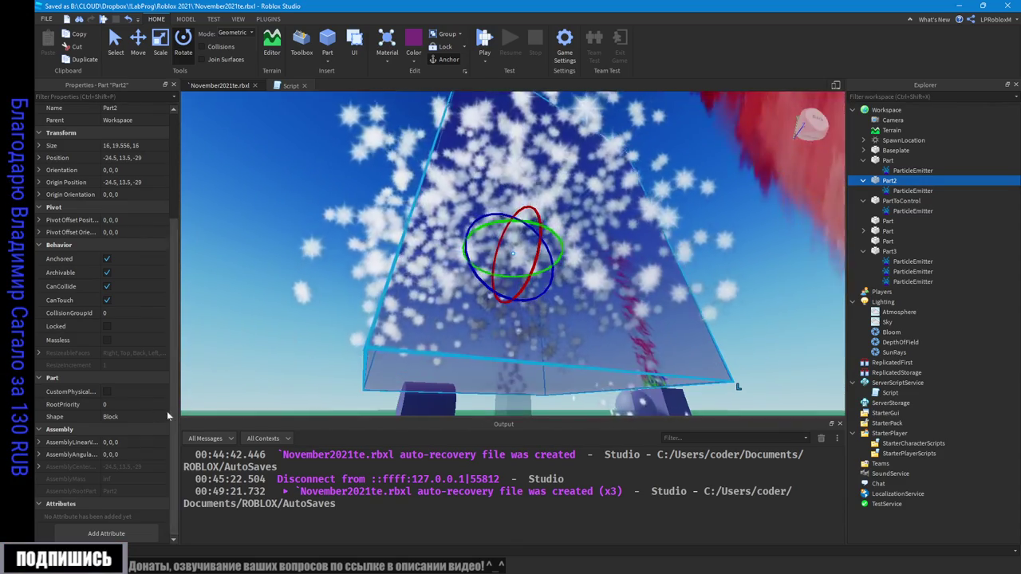
# Step: Try a ShapePartial of 0.5 on Part2's ParticleEmitter and view the whole part from the side and above
pyautogui.click(912, 190)
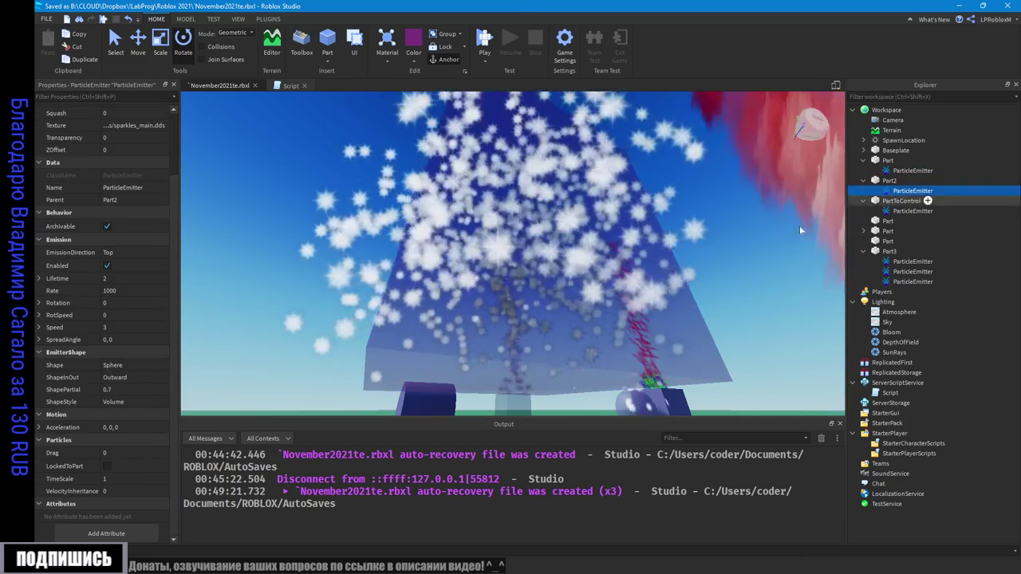
pyautogui.click(128, 389)
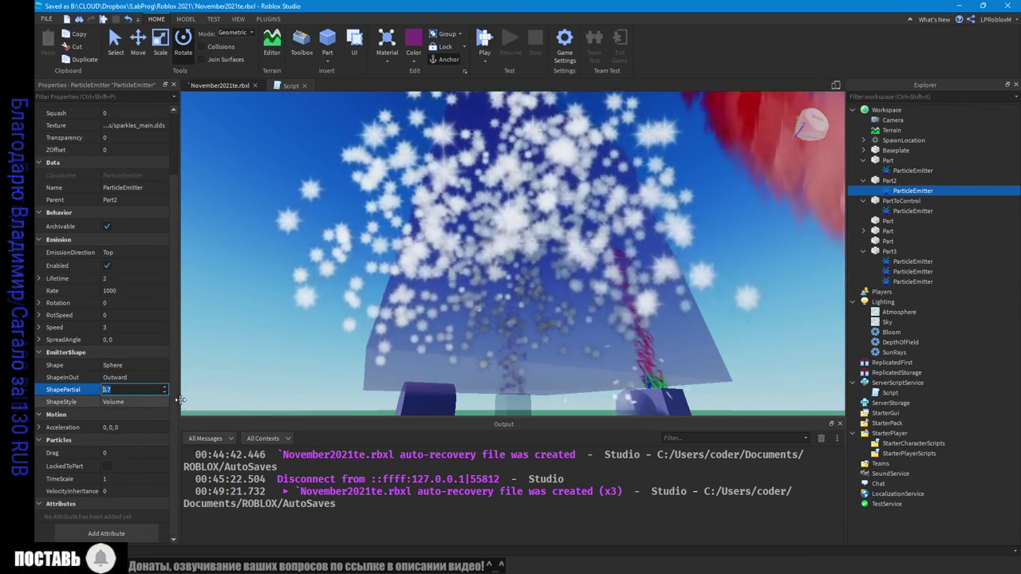
pyautogui.write('0.5')
pyautogui.press('Return')
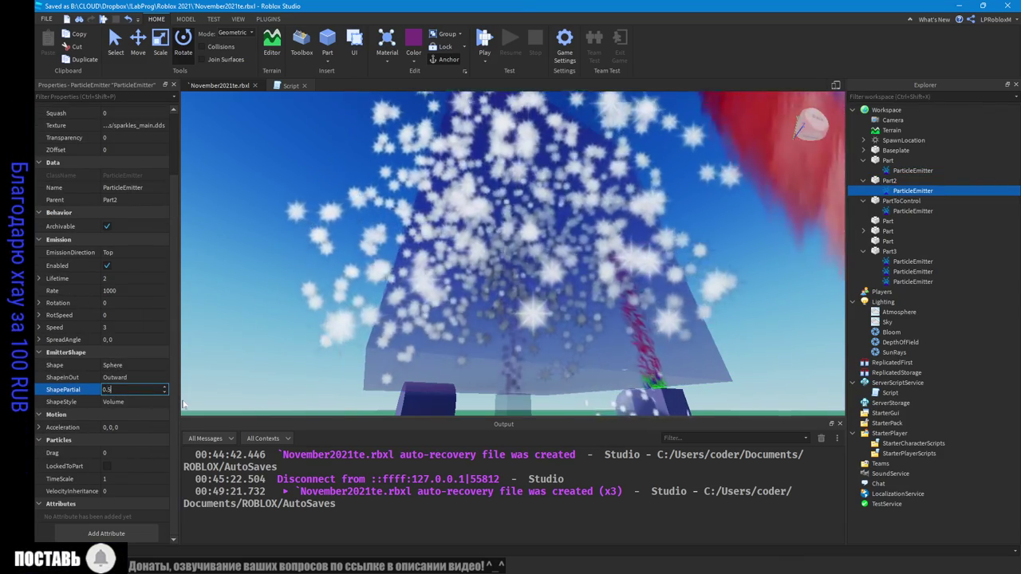
pyautogui.moveTo(357, 329); pyautogui.dragTo(361, 326, button='right')
pyautogui.scroll(-4, 360, 330)
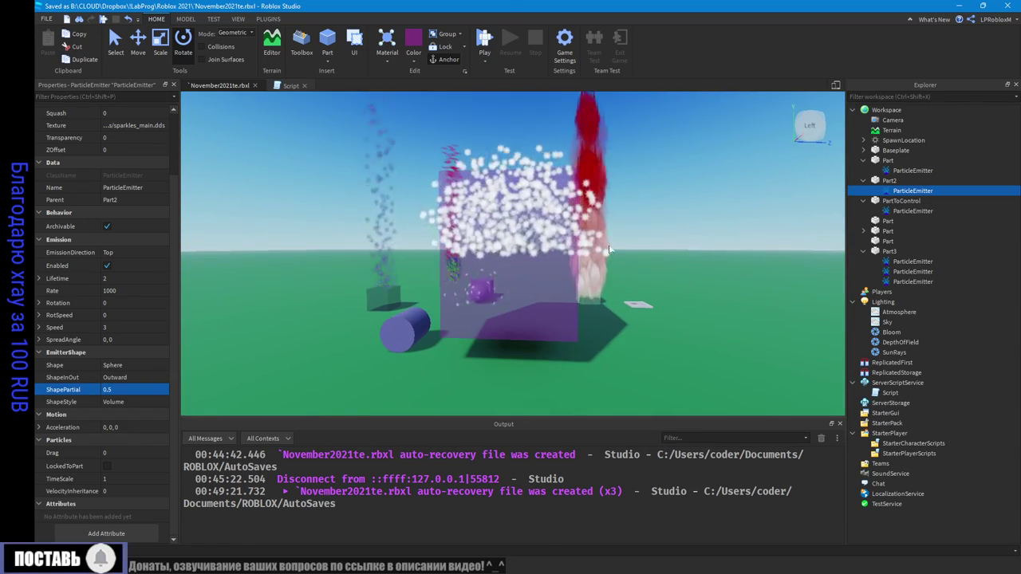
pyautogui.moveTo(501, 240); pyautogui.dragTo(500, 241, button='right')
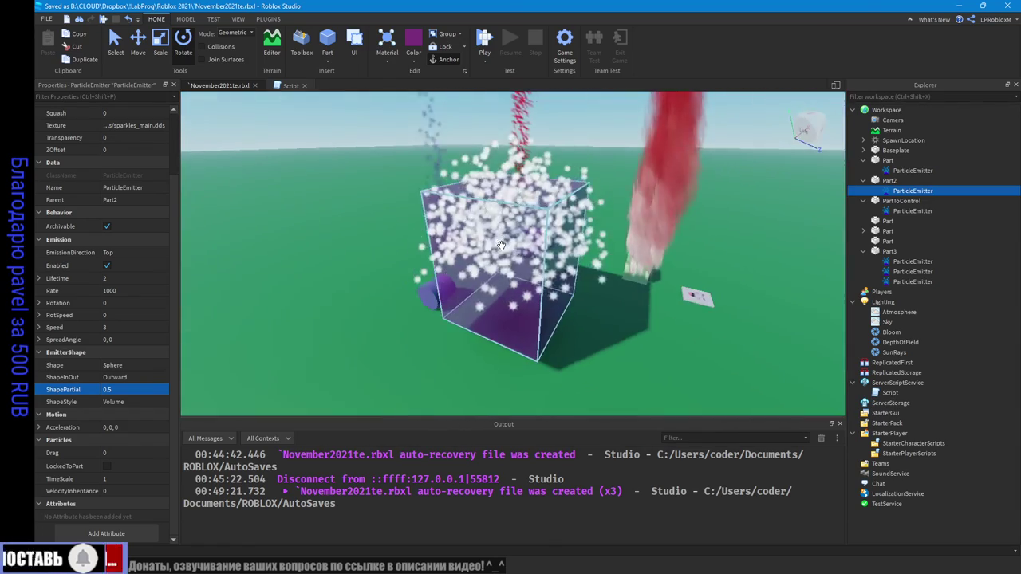
# Step: Set the ShapePartial of Part2's ParticleEmitter to 0.3 and examine the emission from several angles
pyautogui.click(139, 389)
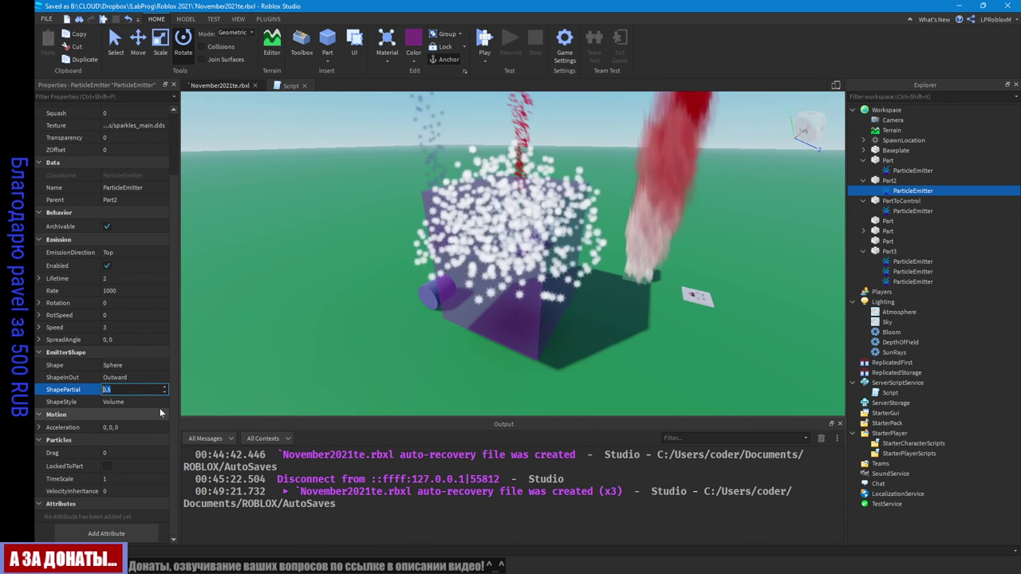
pyautogui.write('0.3')
pyautogui.press('Return')
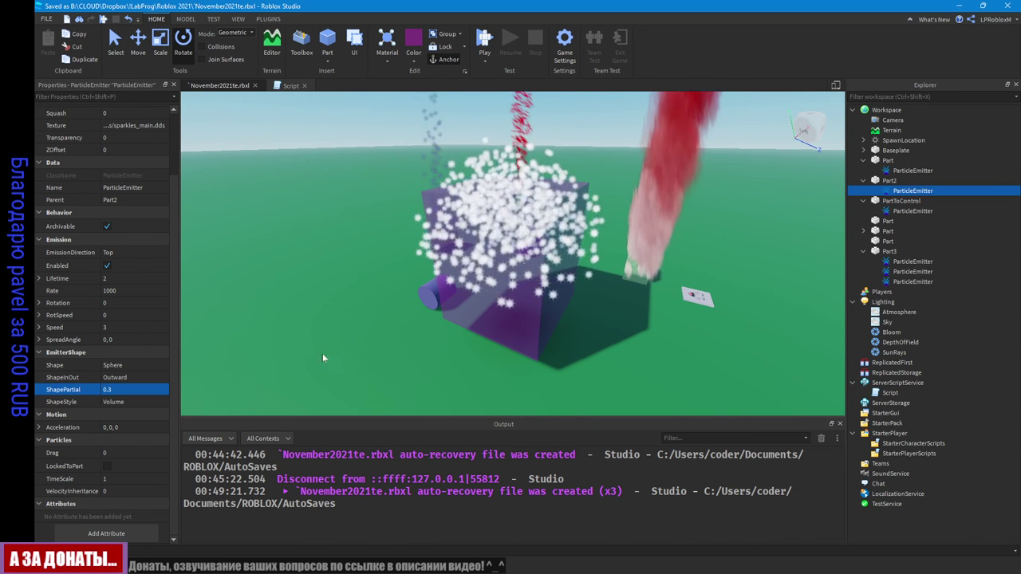
pyautogui.moveTo(322, 353); pyautogui.dragTo(561, 224, button='right')
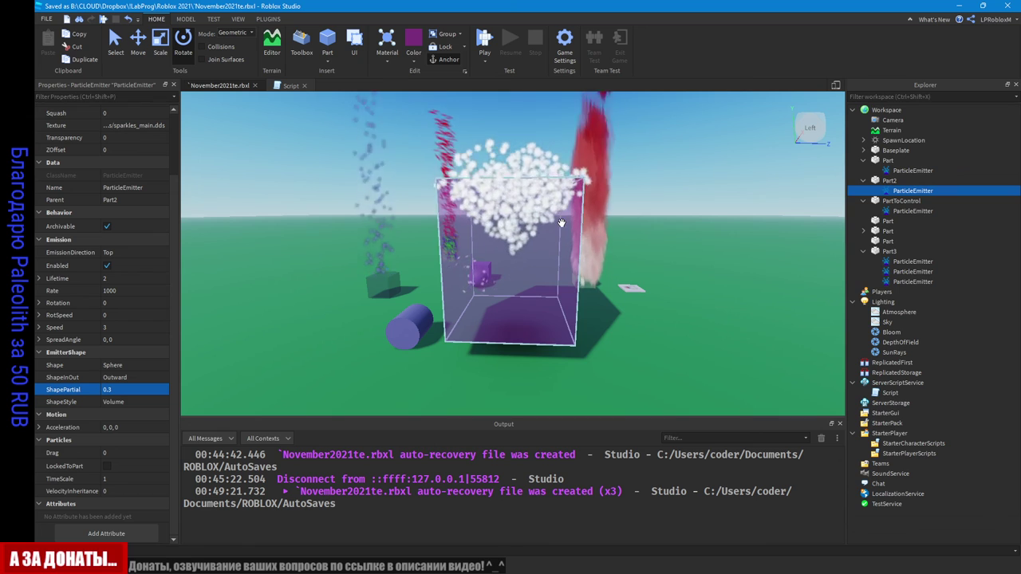
pyautogui.moveTo(561, 224); pyautogui.dragTo(502, 161, button='right')
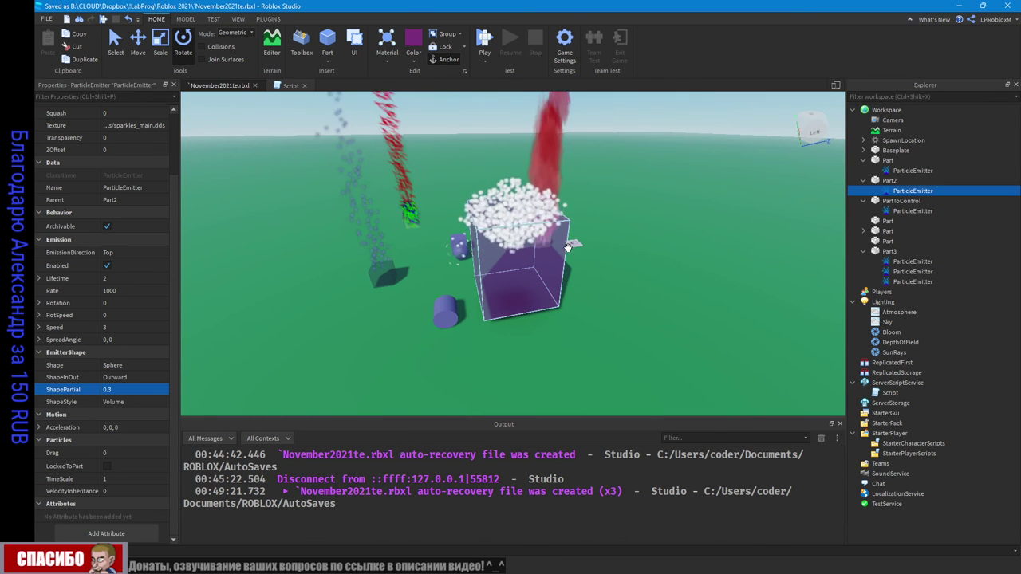
pyautogui.moveTo(615, 245); pyautogui.dragTo(612, 244, button='right')
# Step: Switch to the browser and read the ShapeStyle, ShapeInOut and ShapePartial sections of the "New Procedural Particle Emitter Shapes" post
pyautogui.click(17, 124)
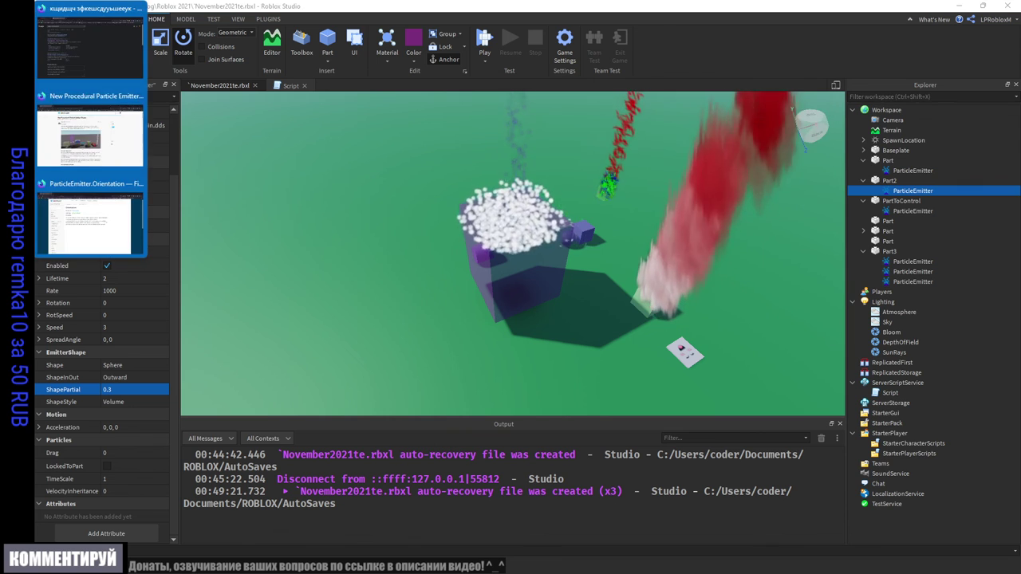
pyautogui.click(89, 132)
pyautogui.scroll(-8, 457, 408)
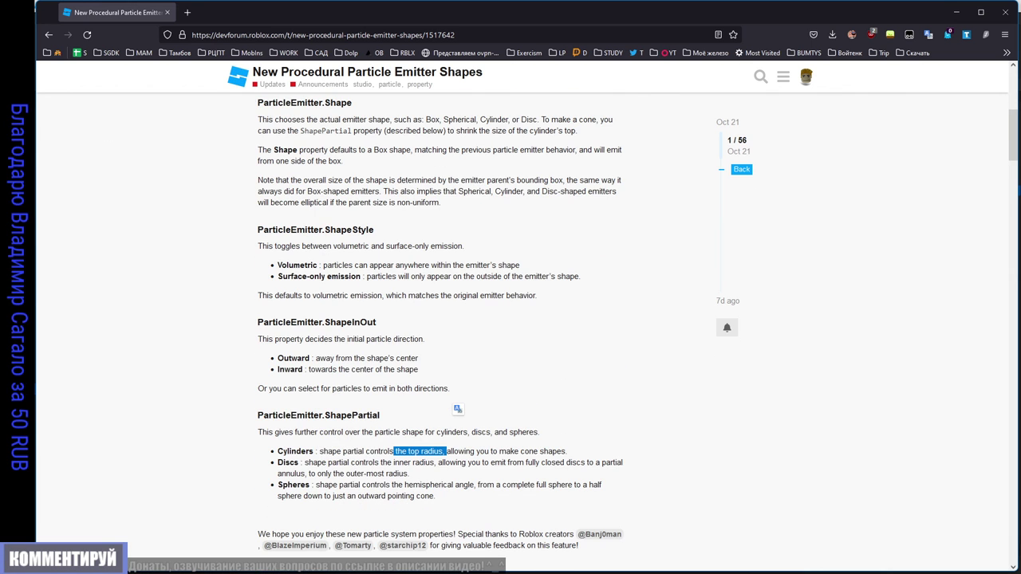
pyautogui.scroll(-3, 458, 409)
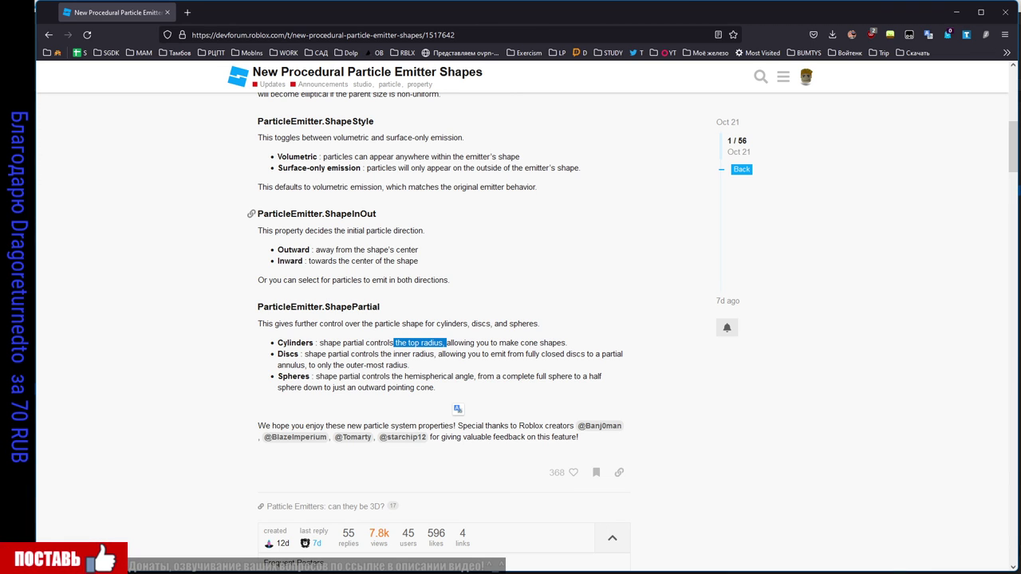
pyautogui.scroll(-2, 333, 237)
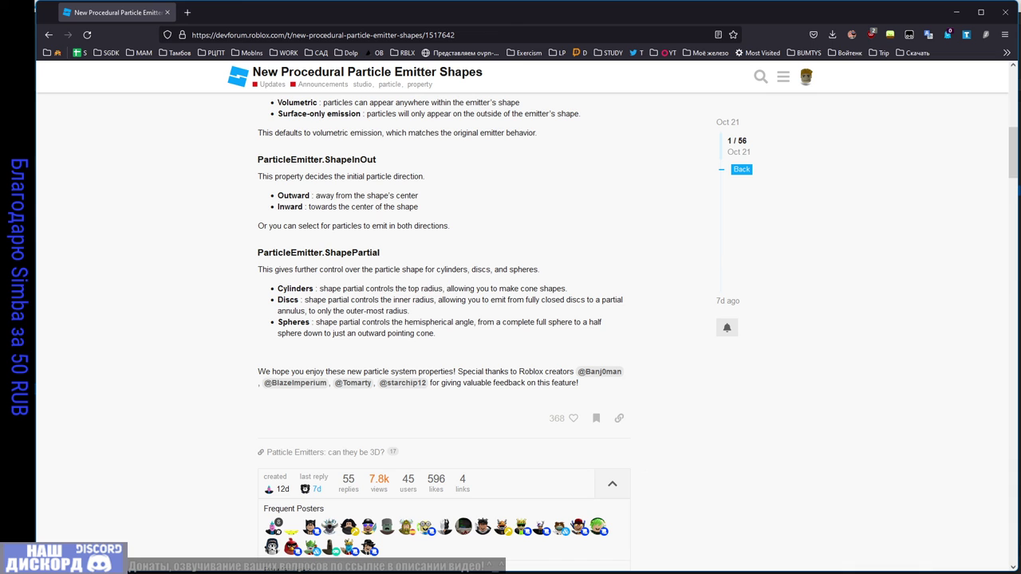
pyautogui.scroll(10, 508, 319)
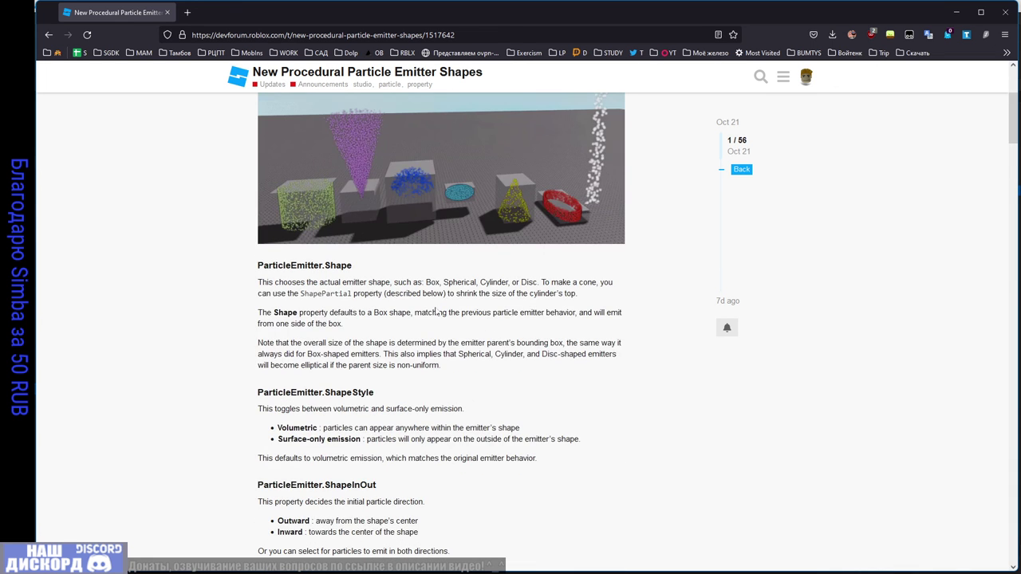
pyautogui.scroll(-1, 619, 259)
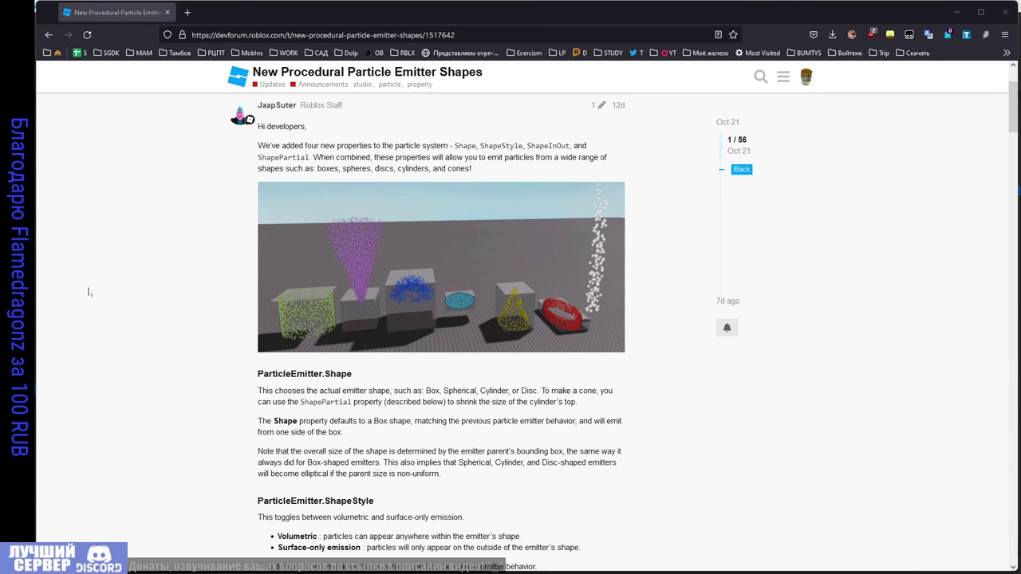
# Step: Switch back to Roblox Studio and open the Script at the emitter.Acceleration line
pyautogui.click(18, 299)
pyautogui.click(296, 86)
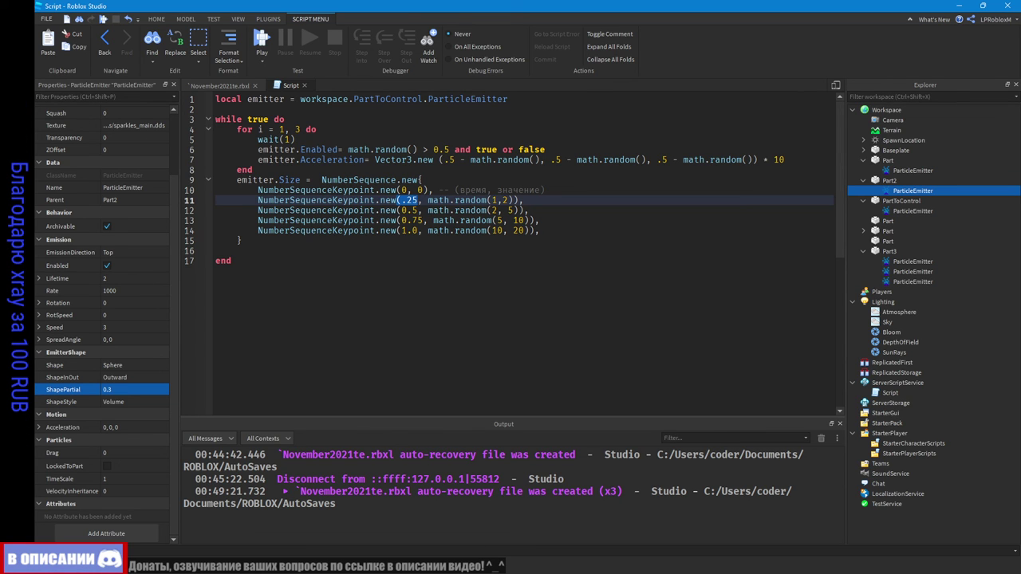
pyautogui.moveTo(763, 160); pyautogui.dragTo(769, 161)
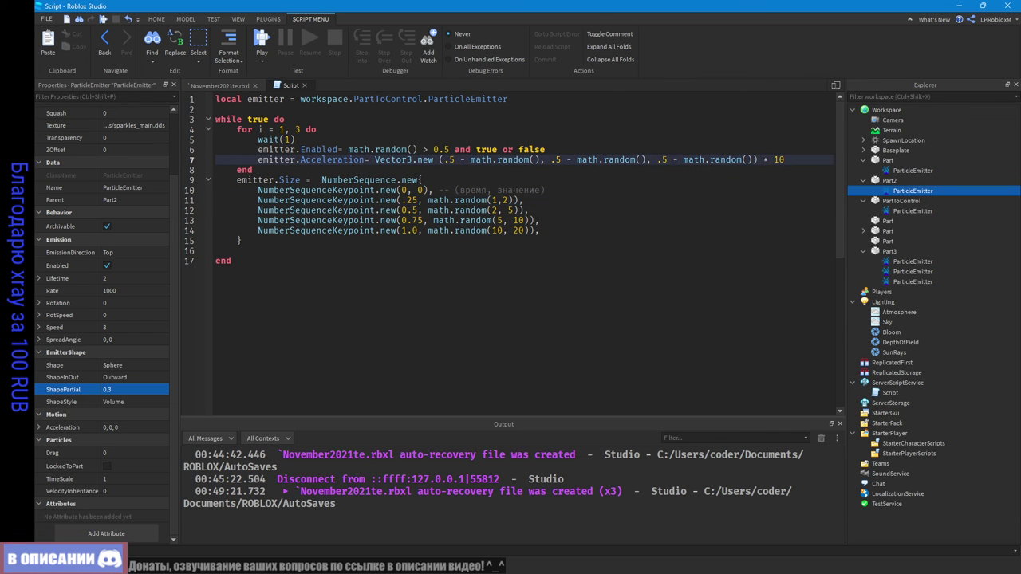